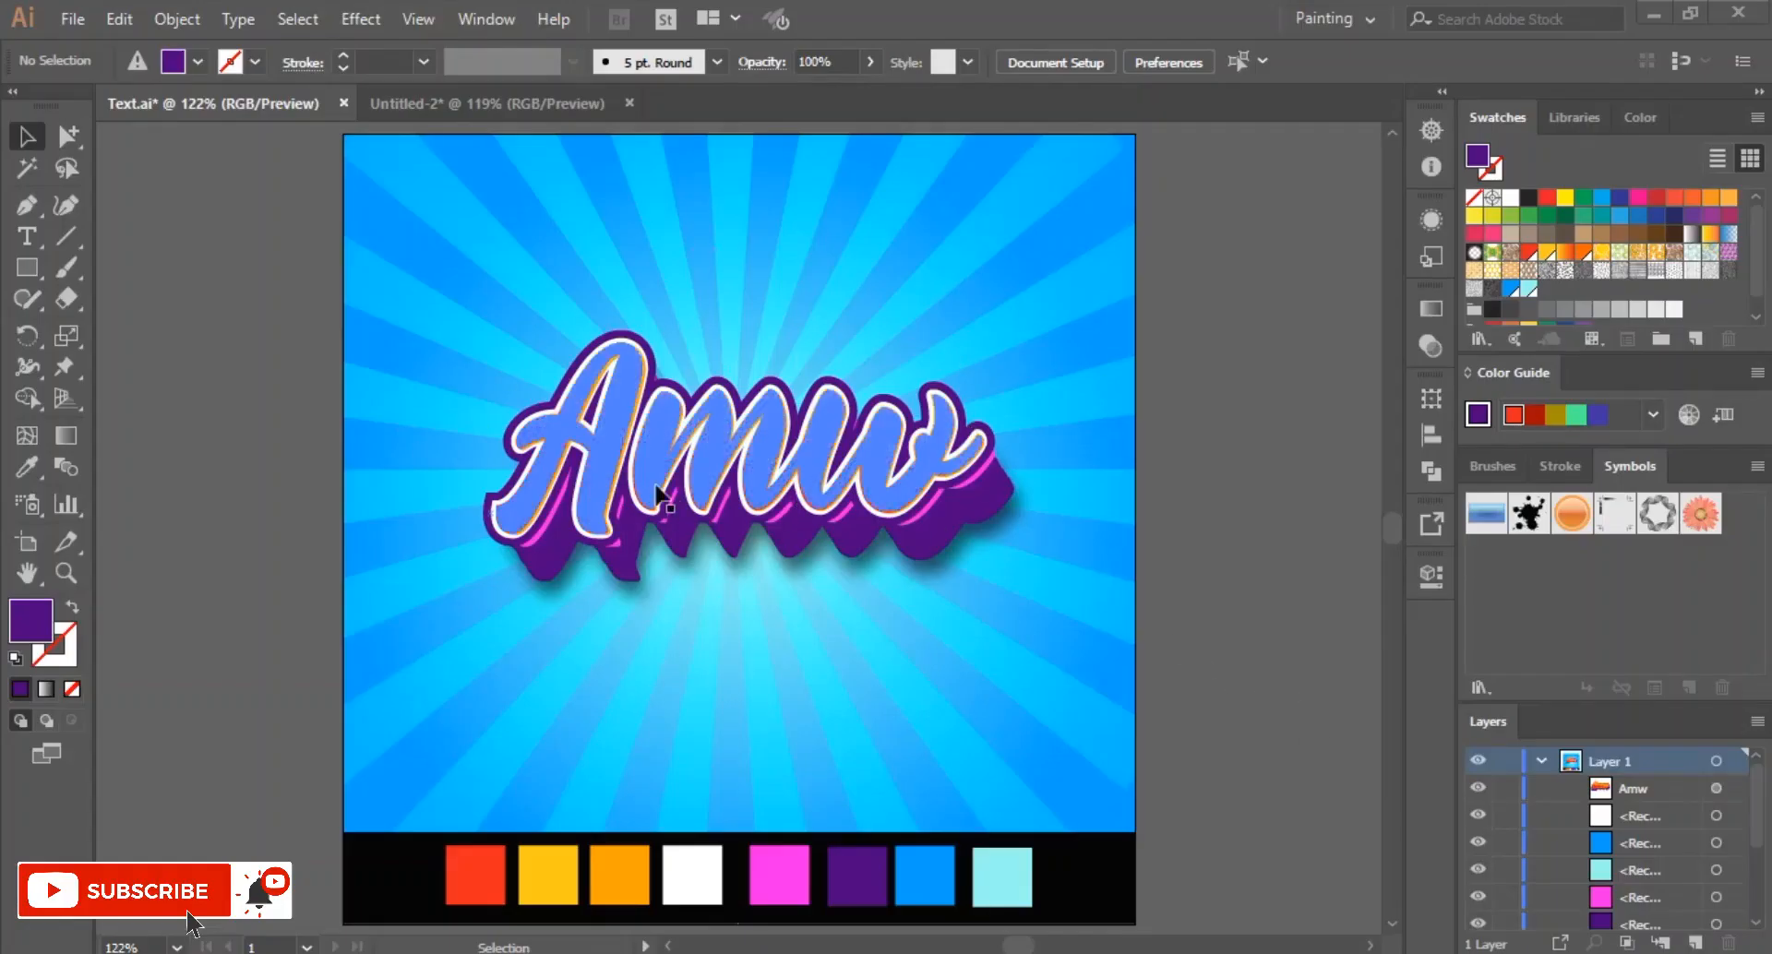
Step: In the blank Untitled-2 document, add the text "Amw" and move it to the middle of the artboard
click(478, 104)
click(26, 236)
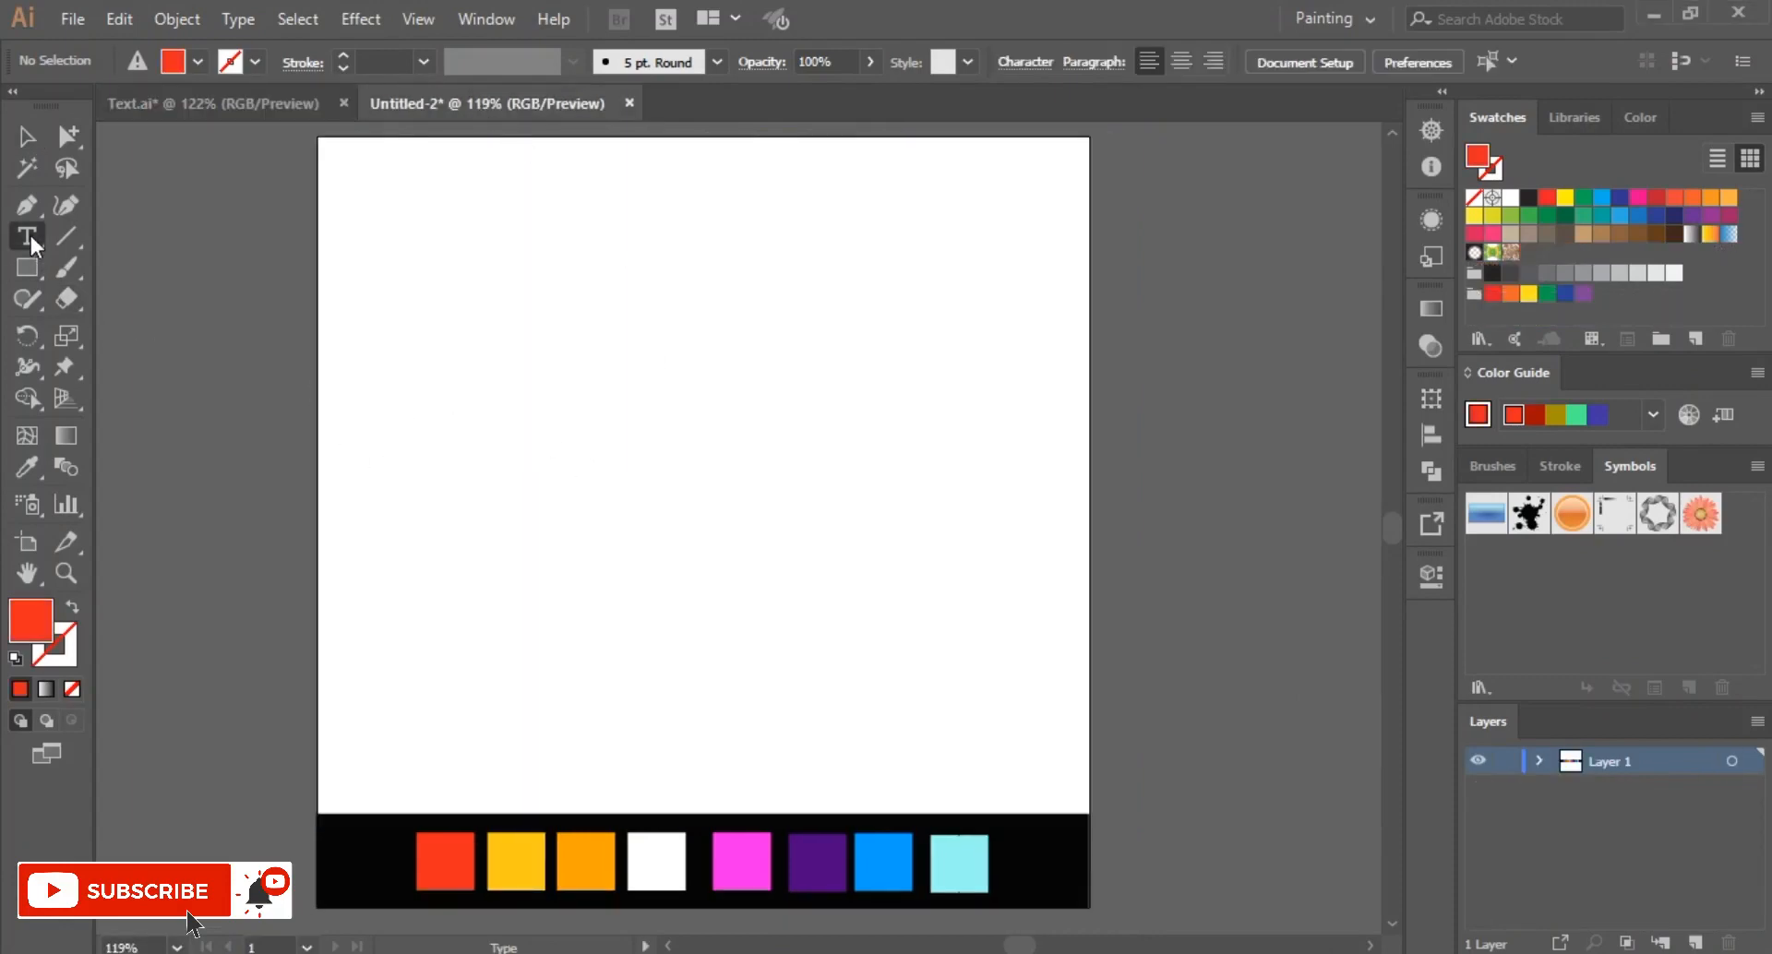
click(594, 462)
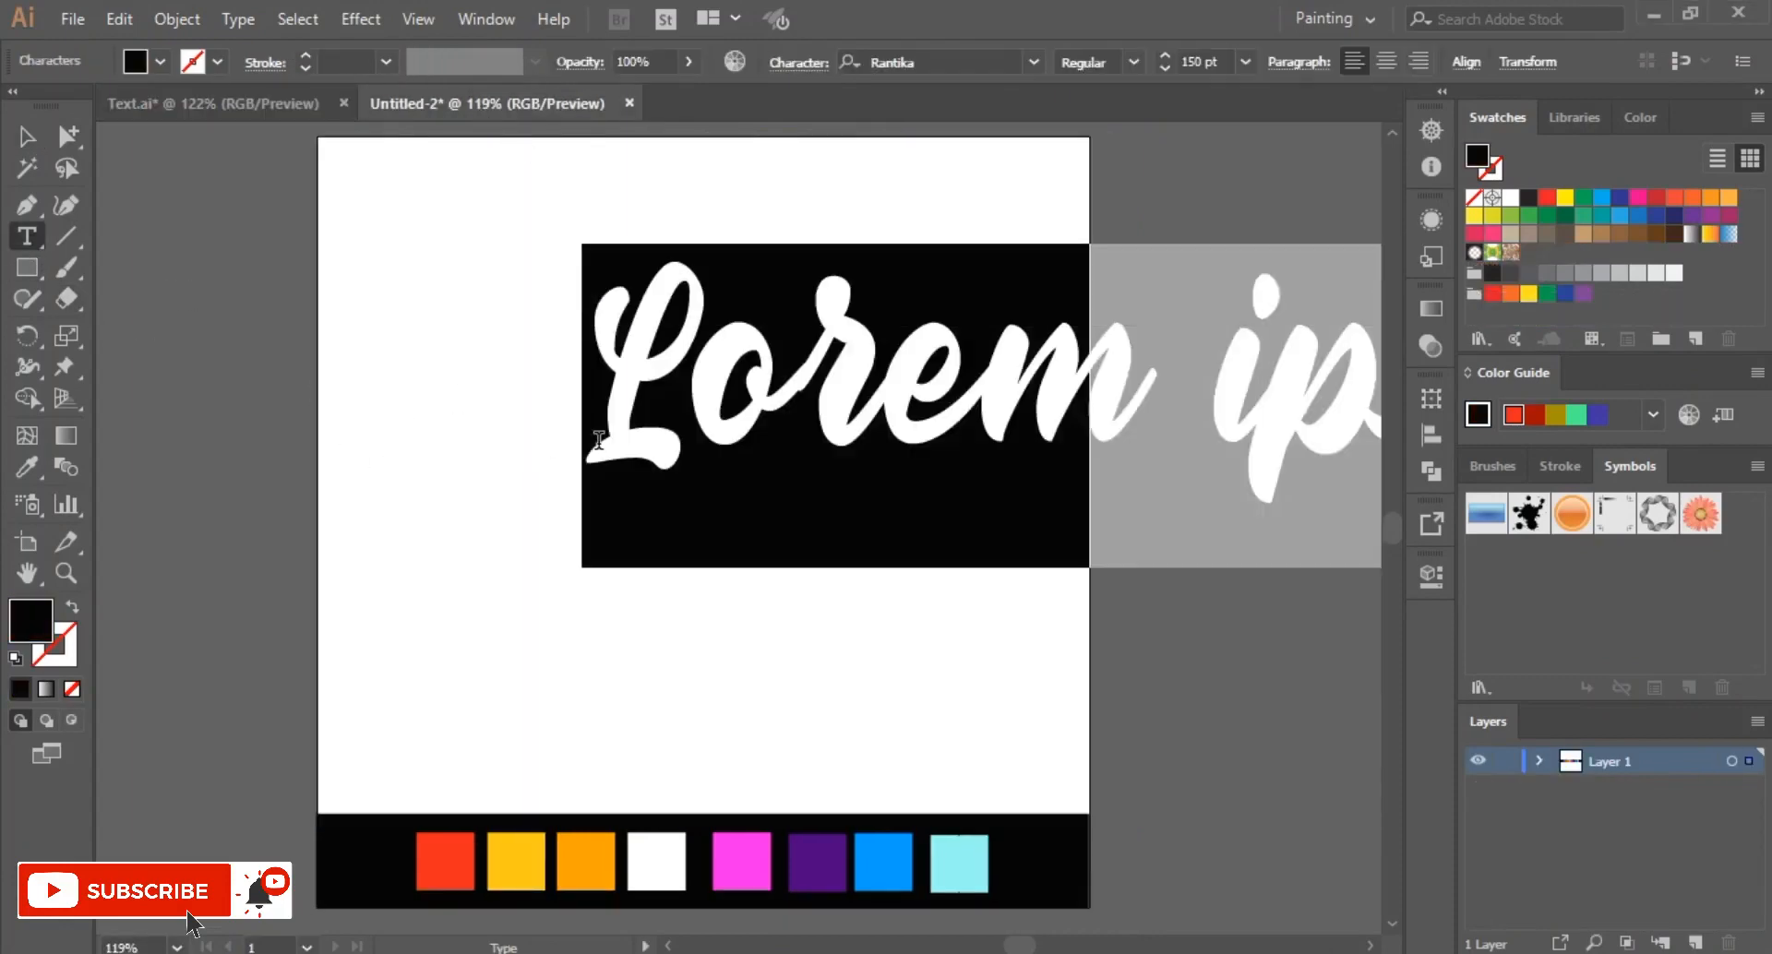
text(Amw)
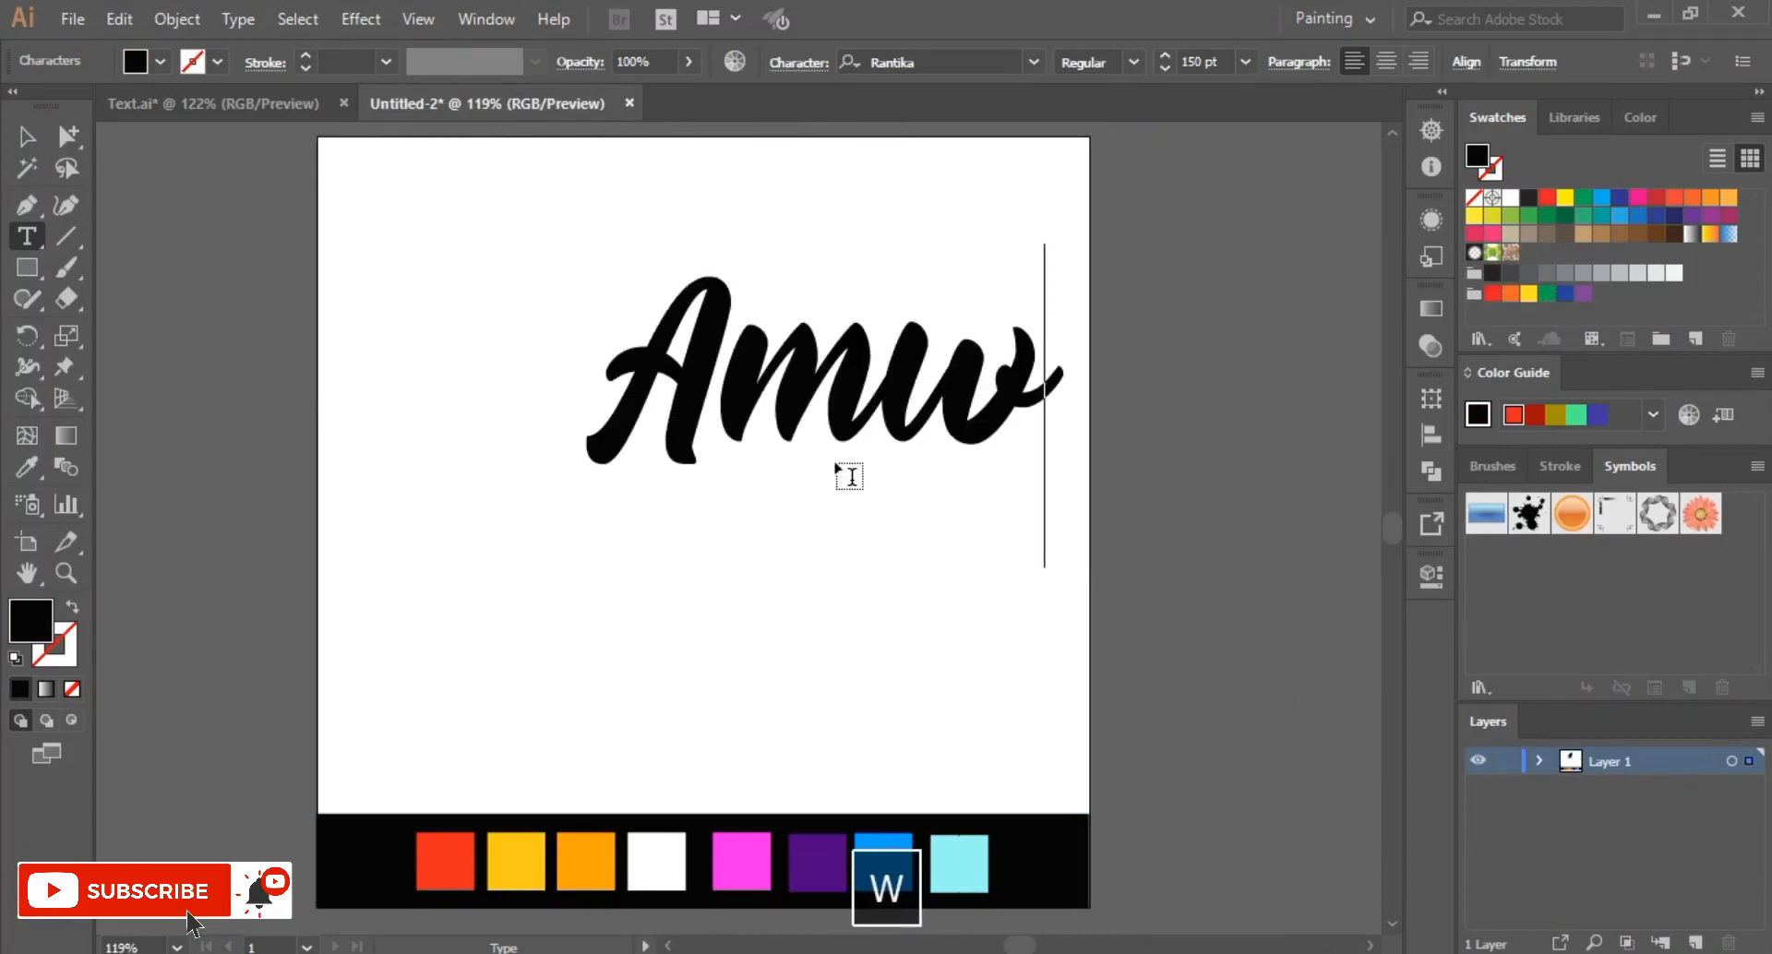
click(28, 136)
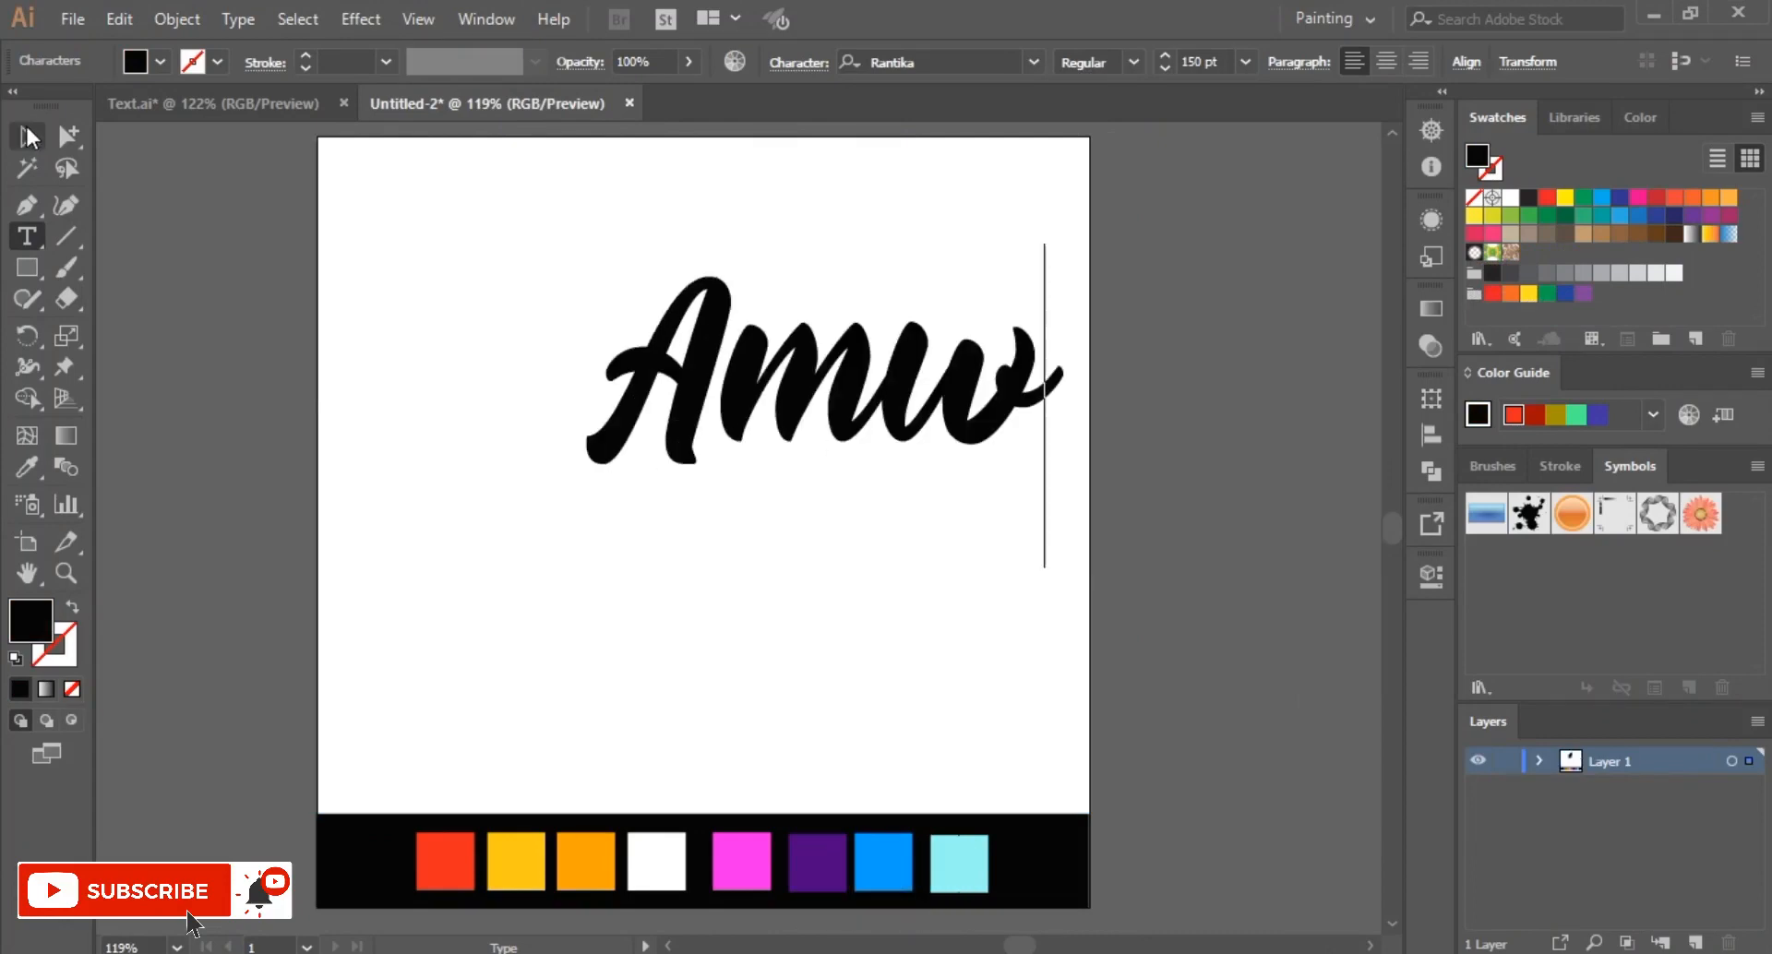
drag(833, 430, 826, 479)
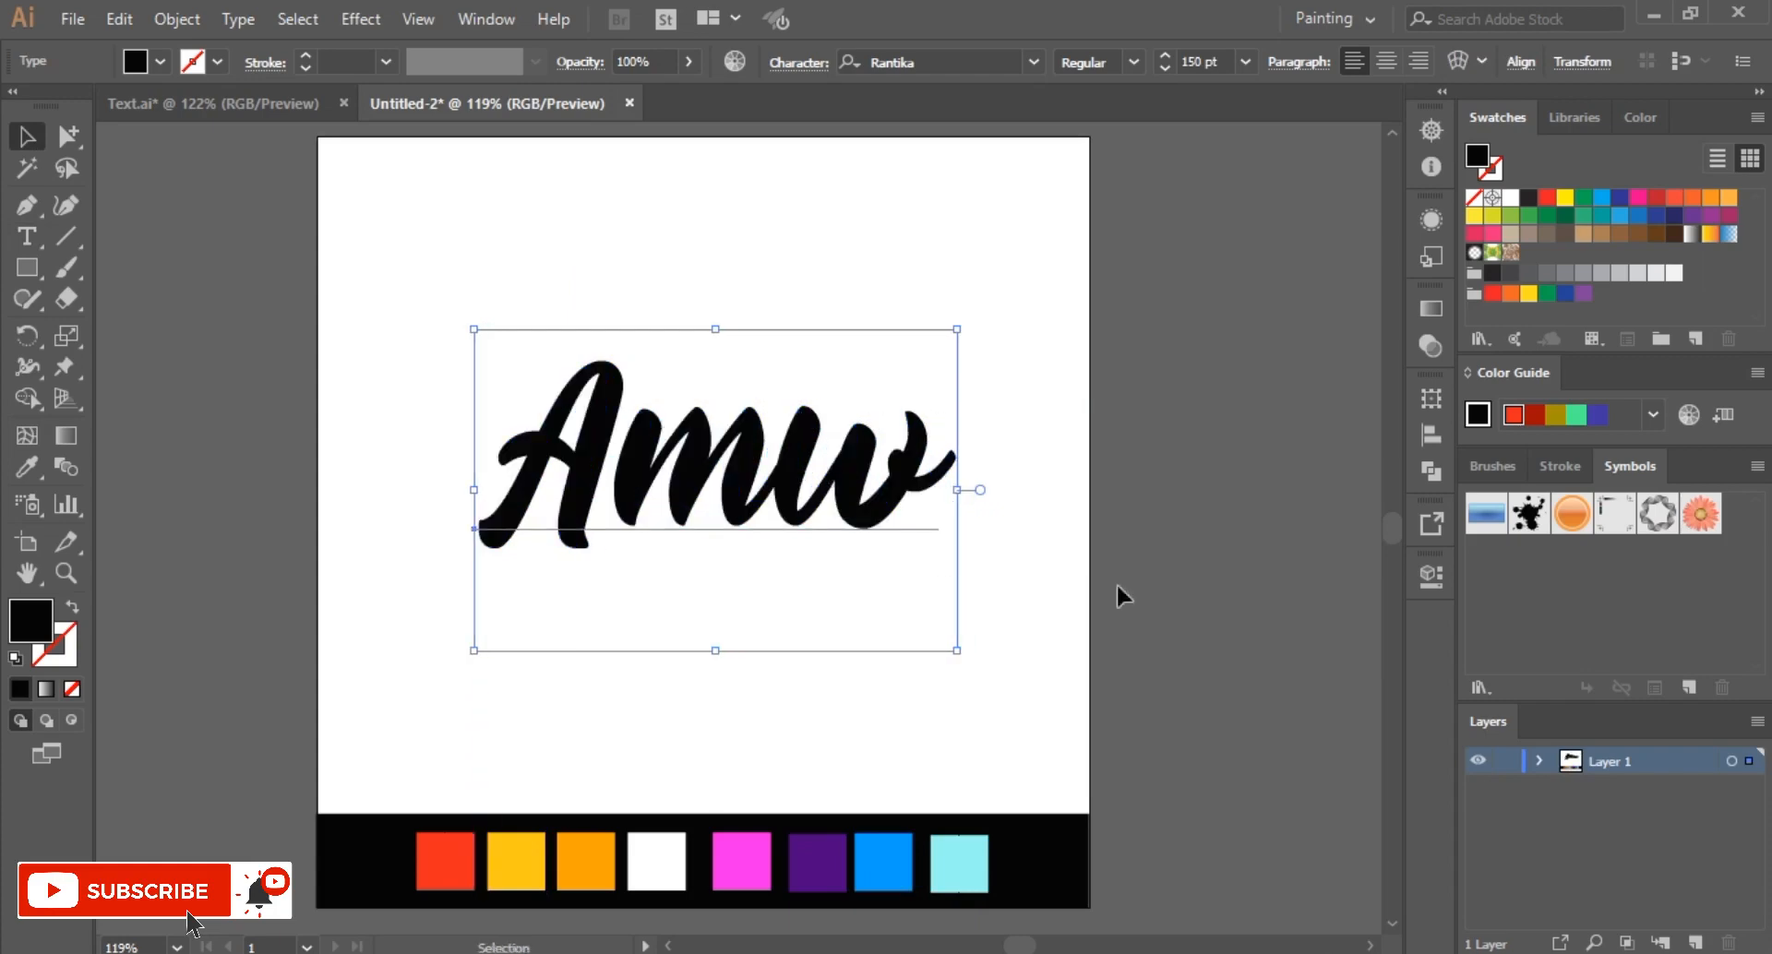
click(1172, 590)
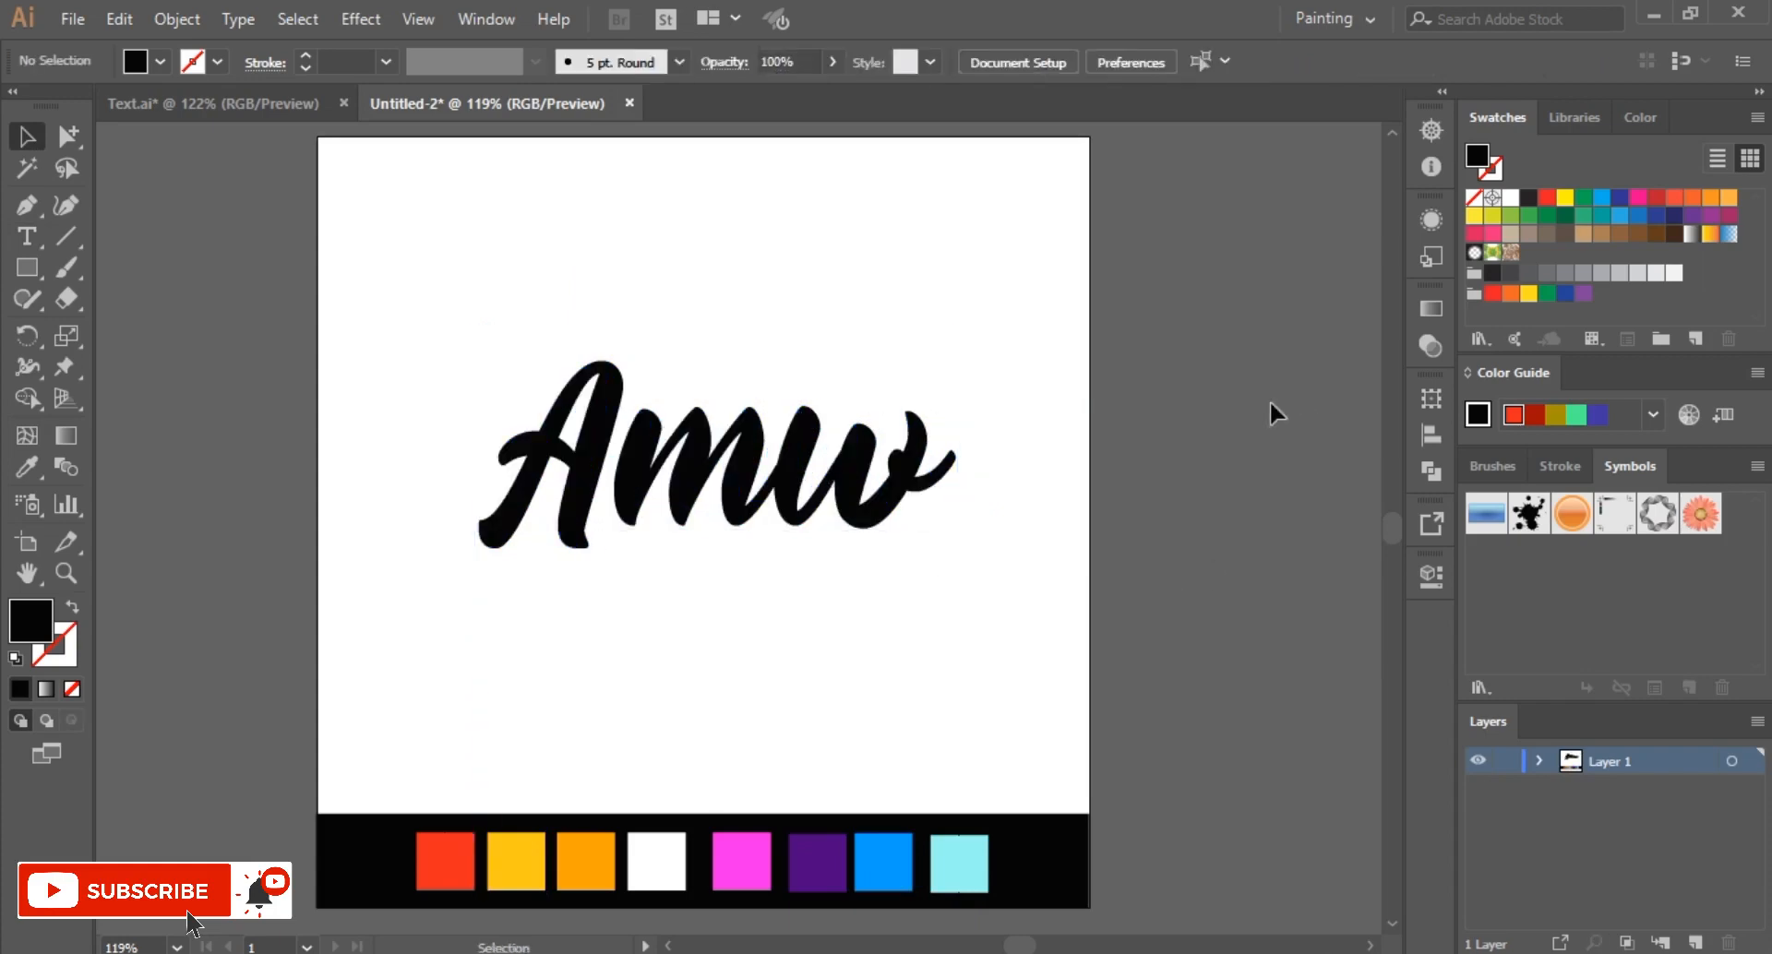
Step: Save the red palette square's colour as a global process swatch, R=237 G=38 B=25
click(445, 850)
double_click(39, 624)
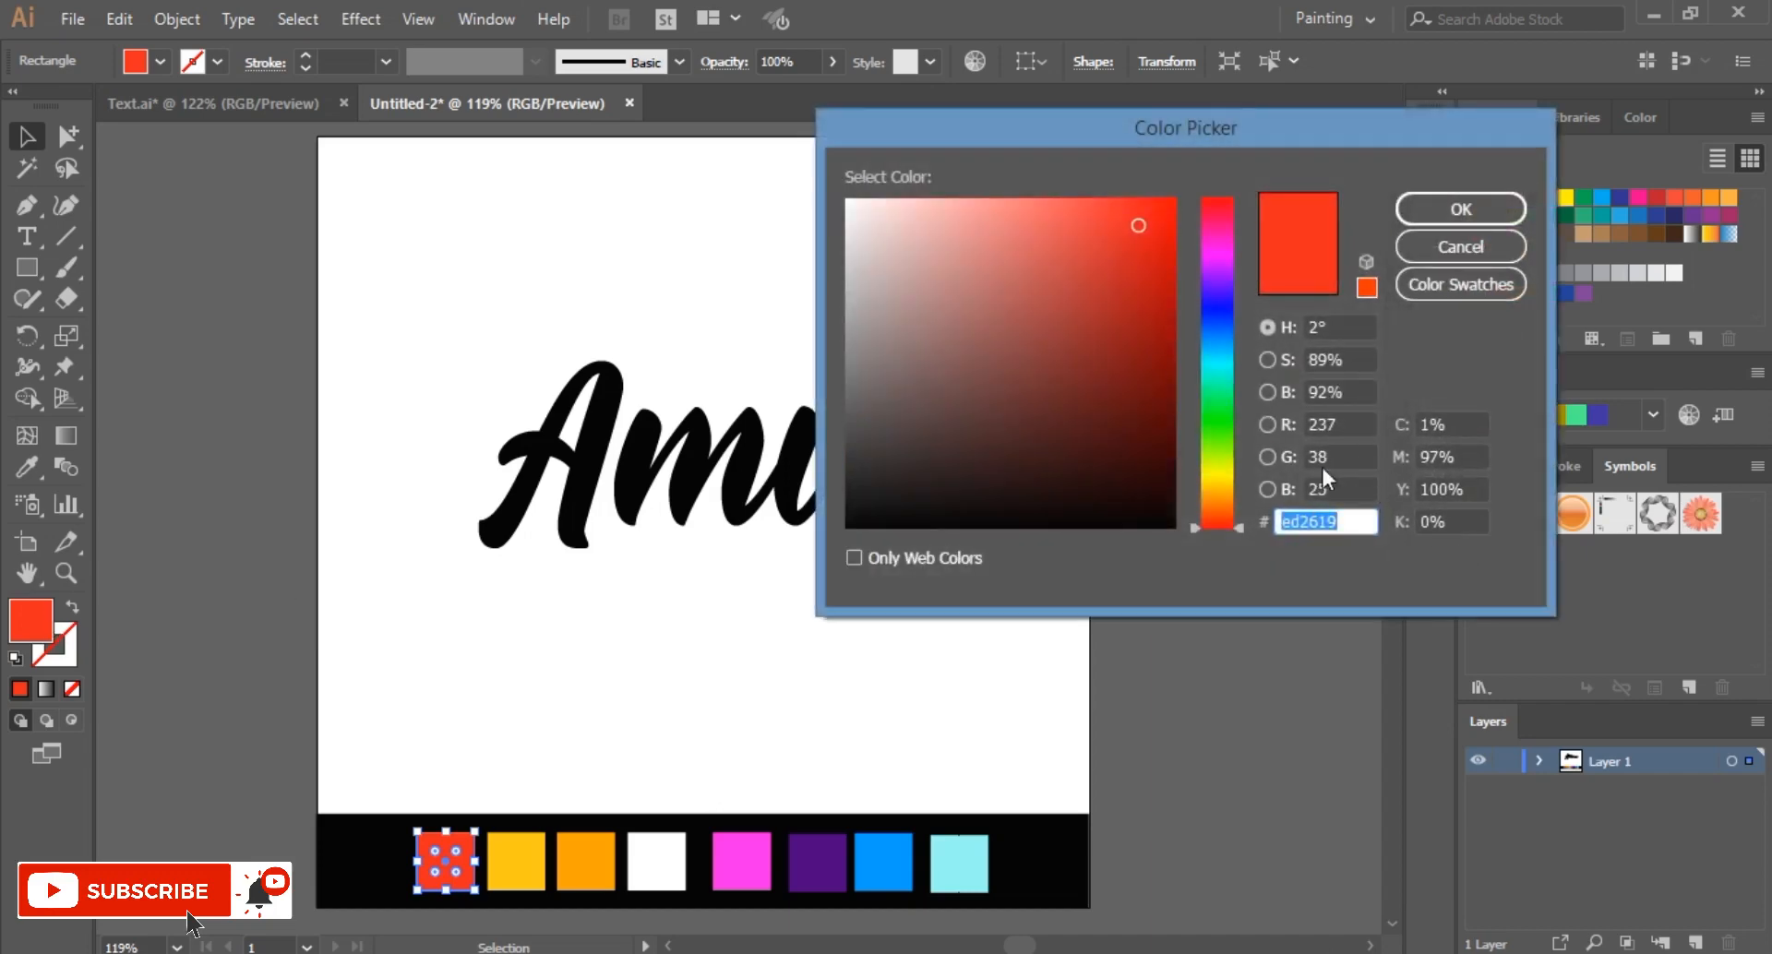
click(1462, 212)
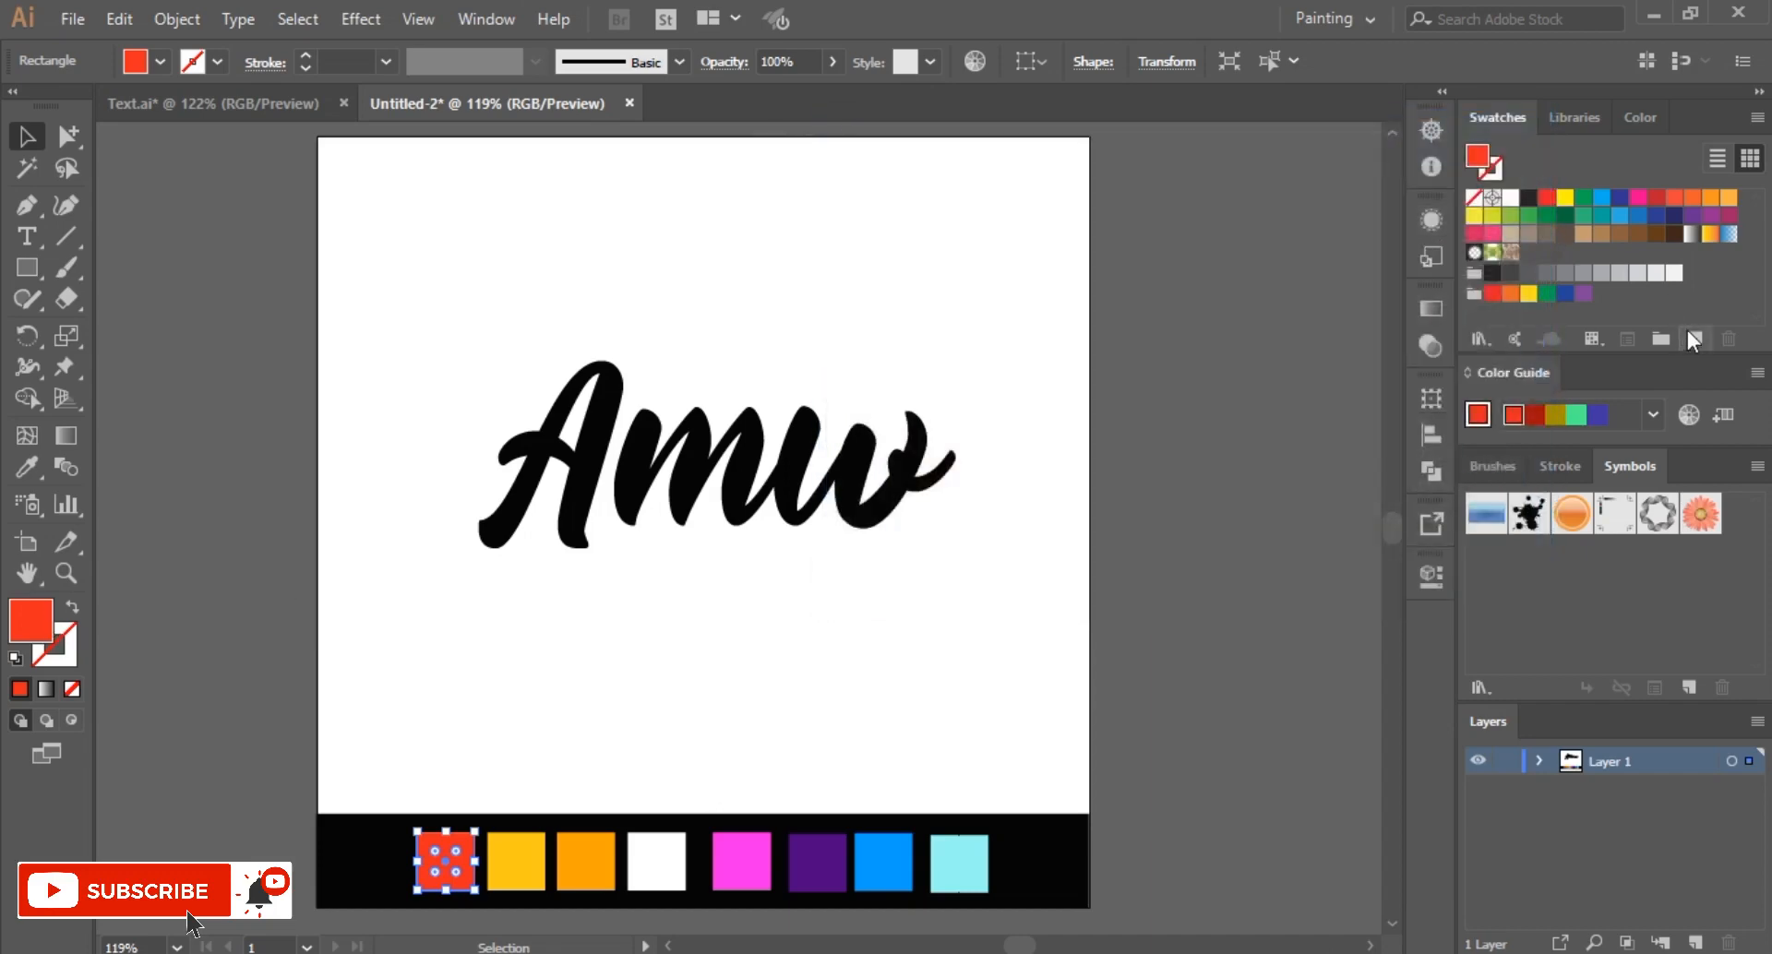
click(1694, 339)
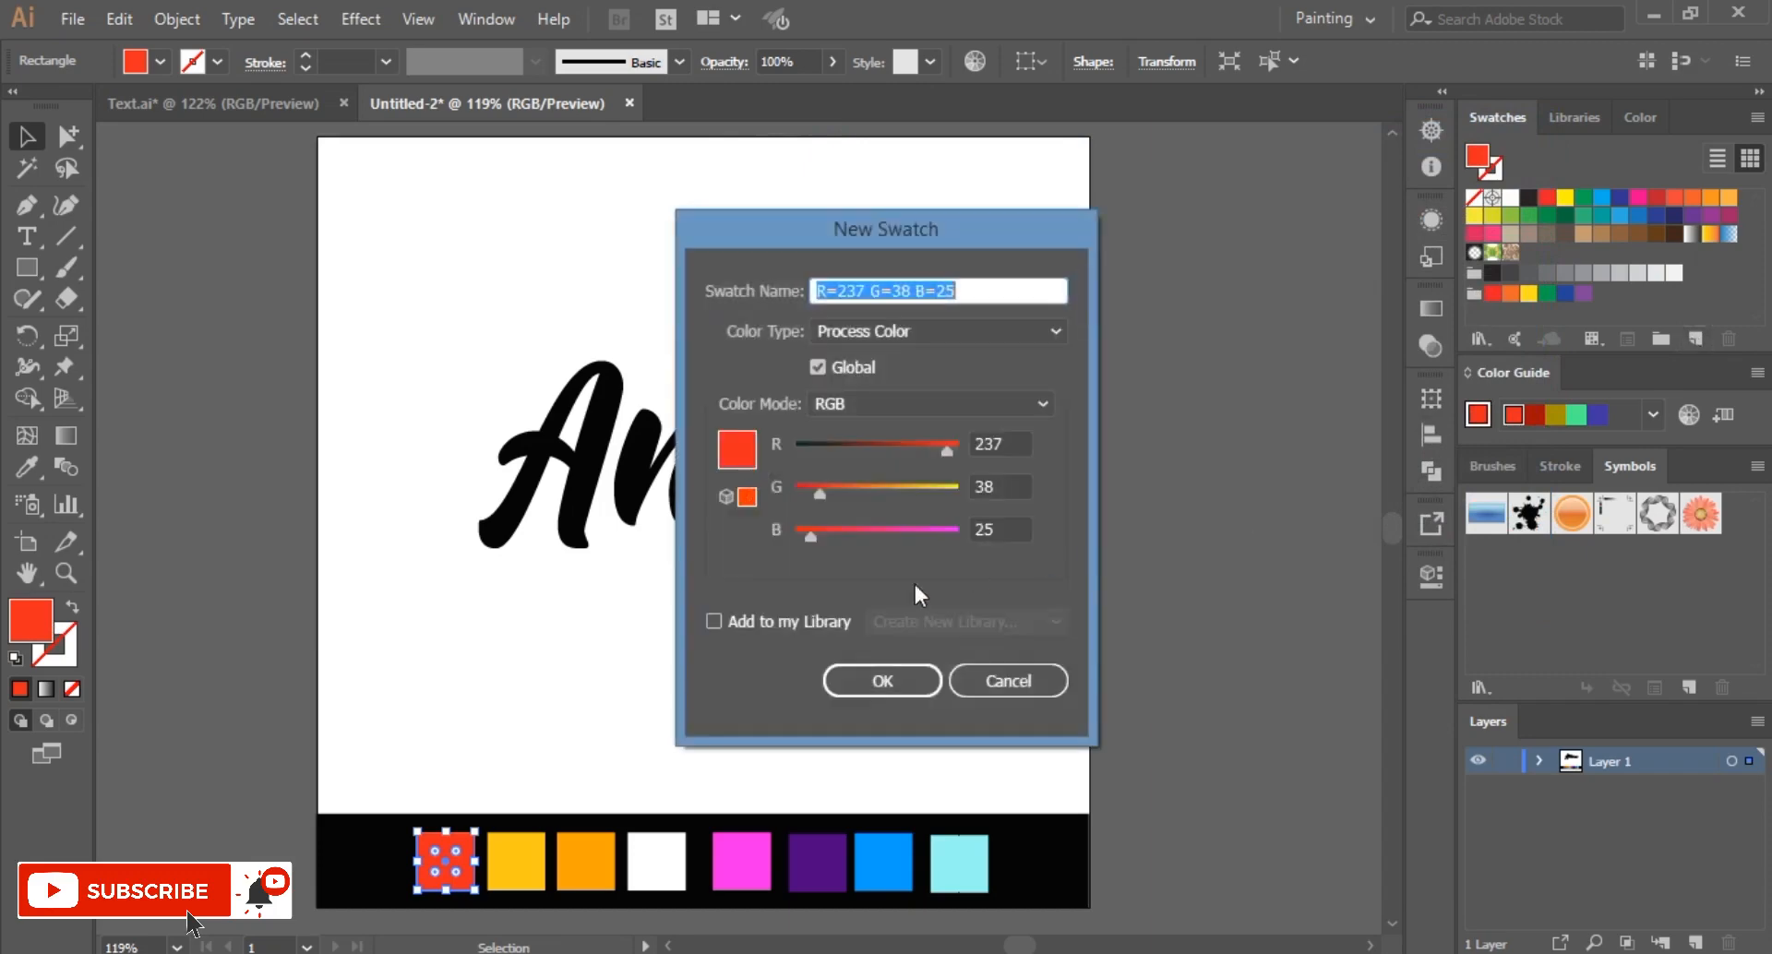
click(871, 684)
Step: Save the yellow palette square's colour as a global process swatch, R=255 G=200 B=19
click(517, 861)
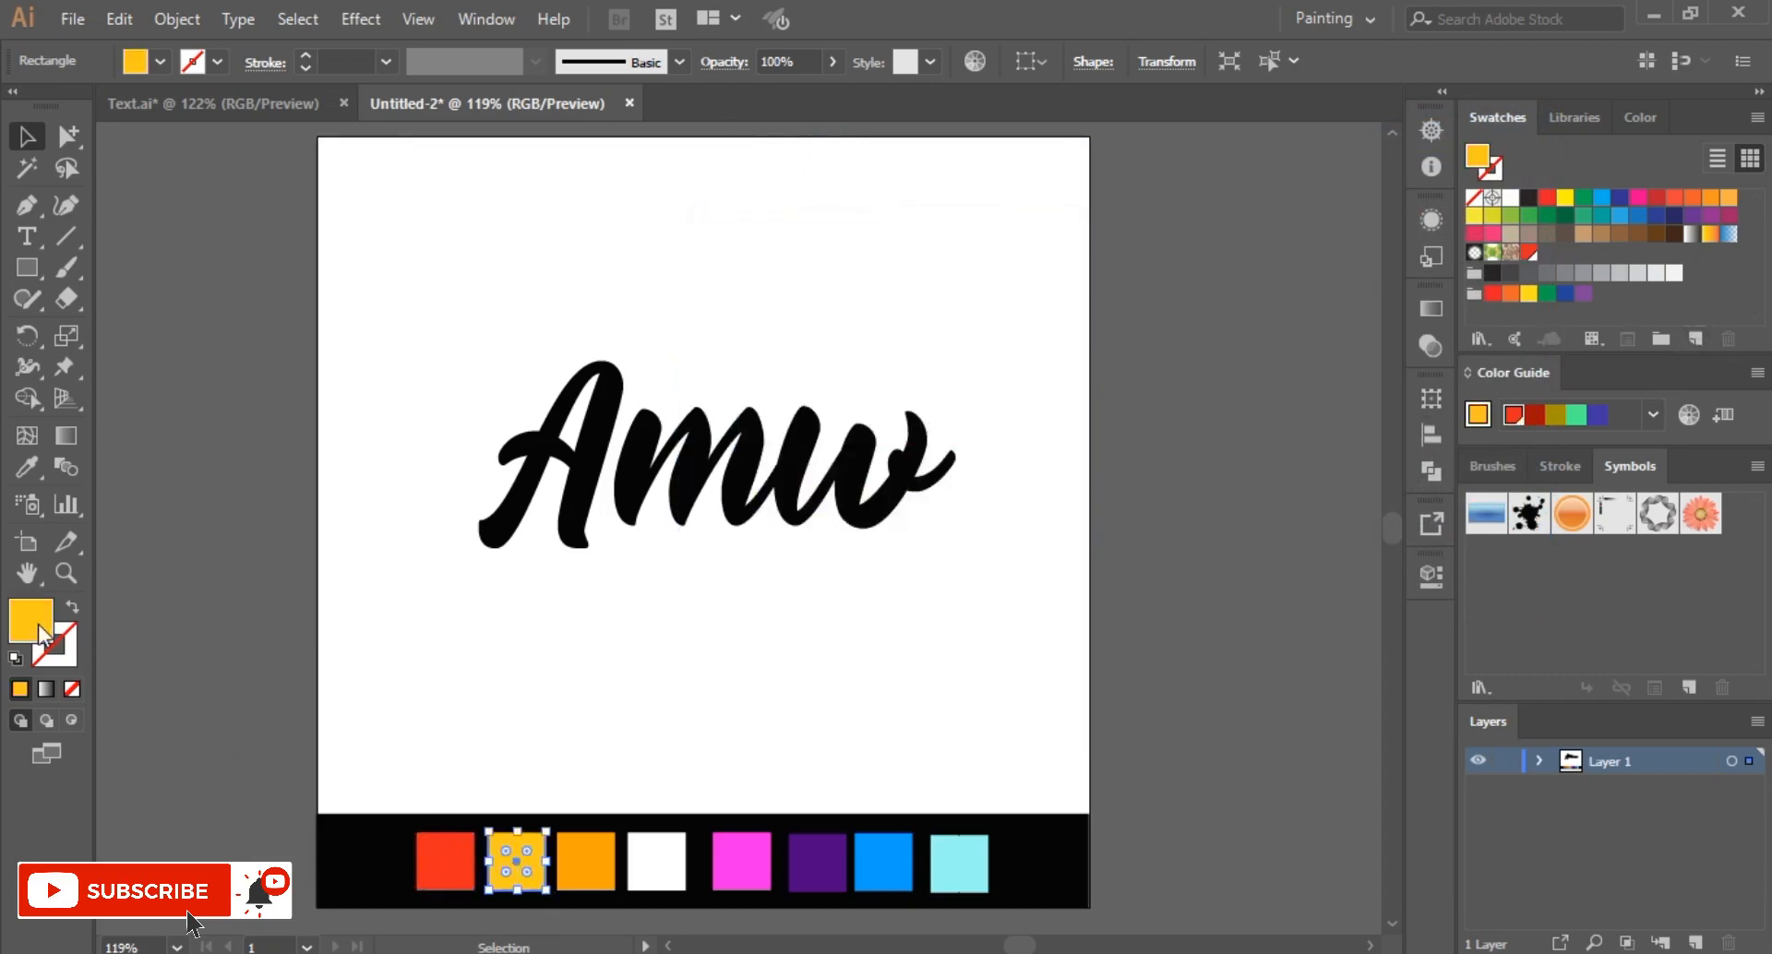
double_click(41, 631)
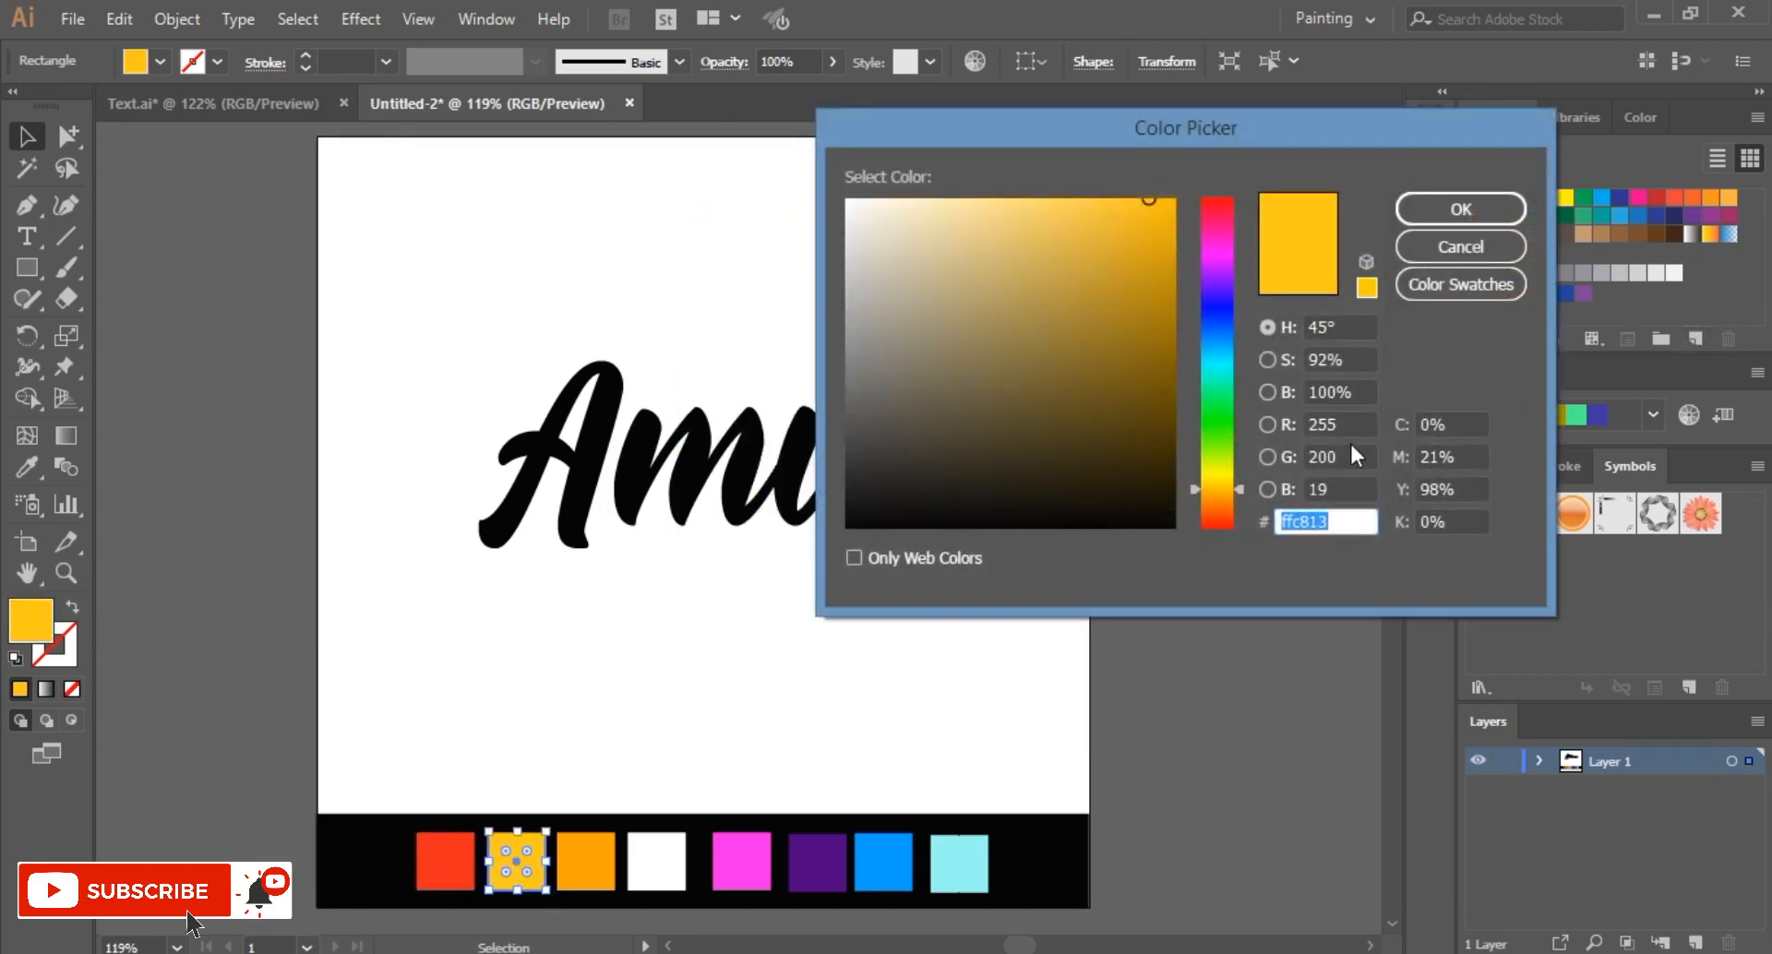
click(1476, 218)
click(1695, 338)
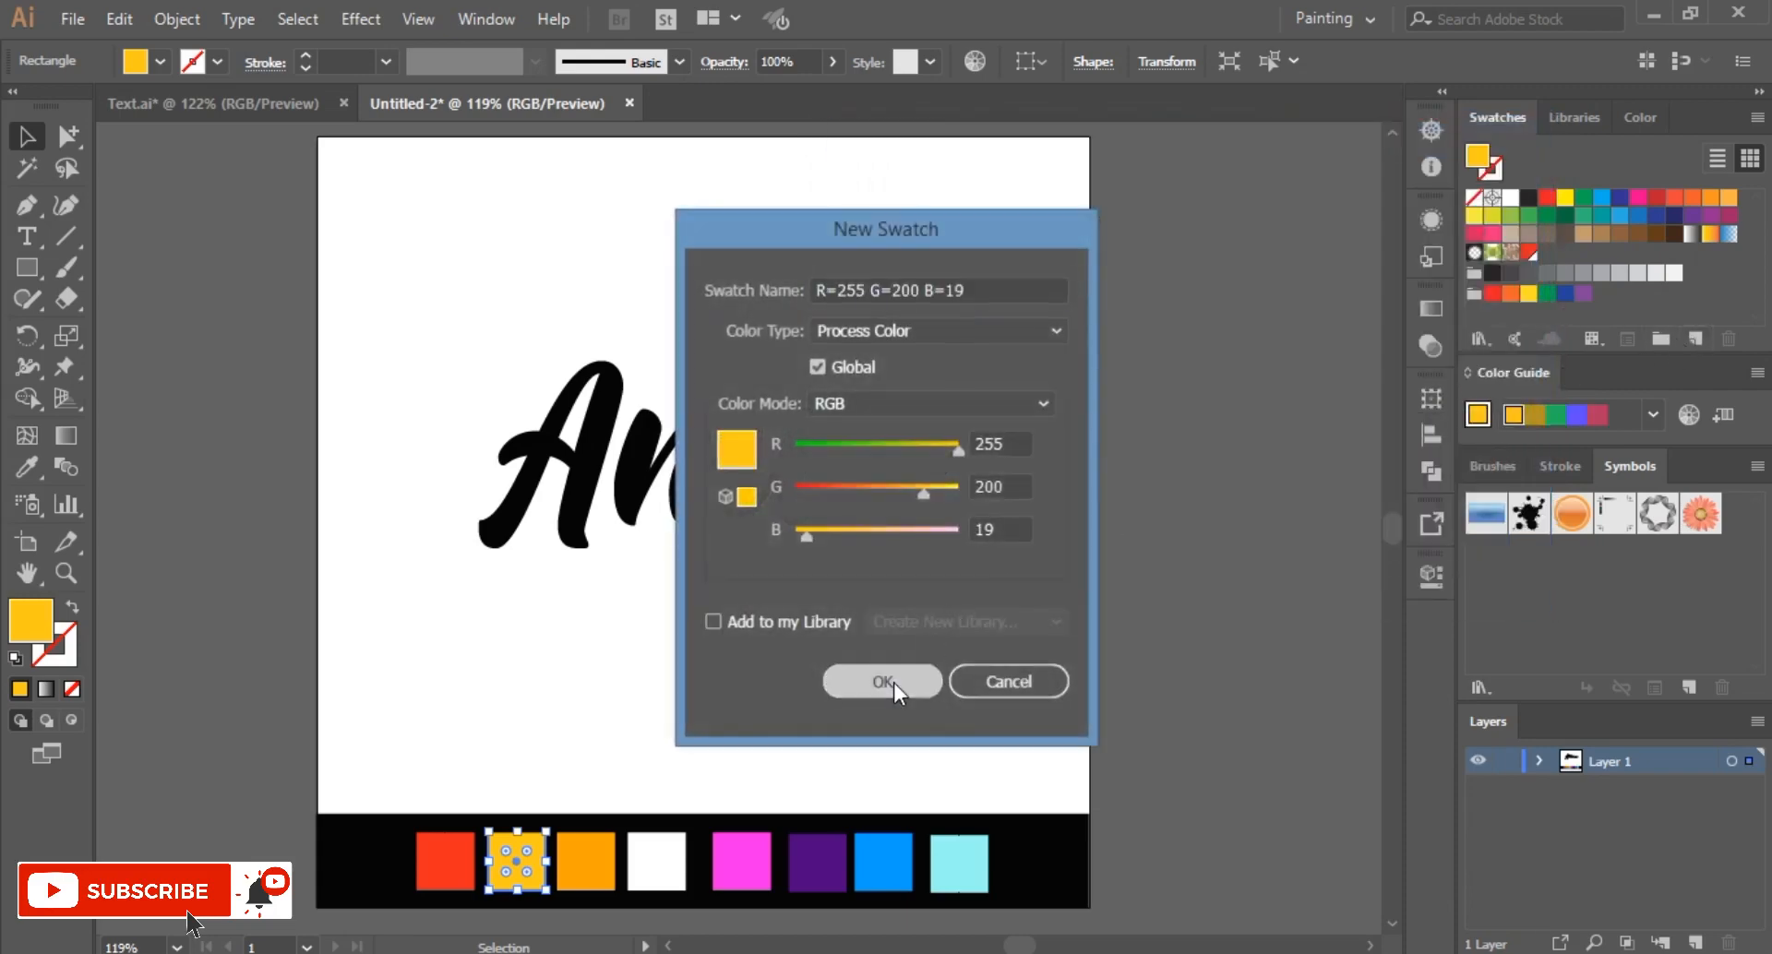
click(893, 683)
click(1169, 582)
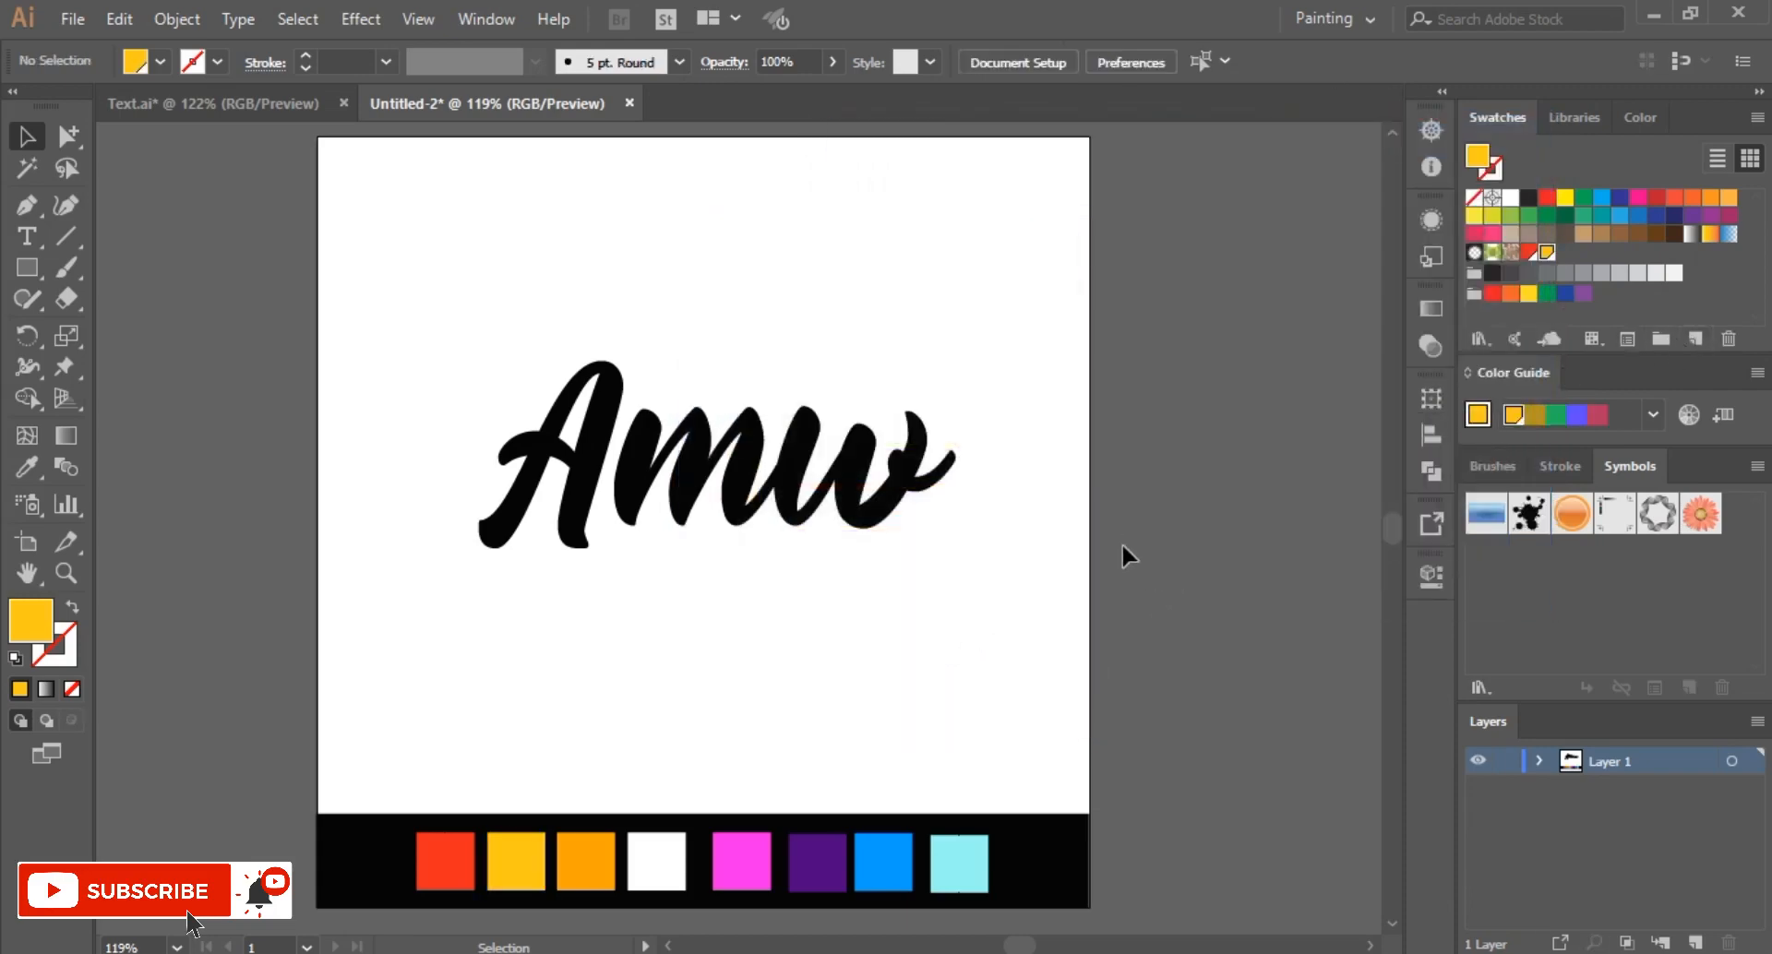
Step: Save the blue palette square's colour as a global process swatch, R=0 G=158 B=255
click(890, 863)
double_click(37, 627)
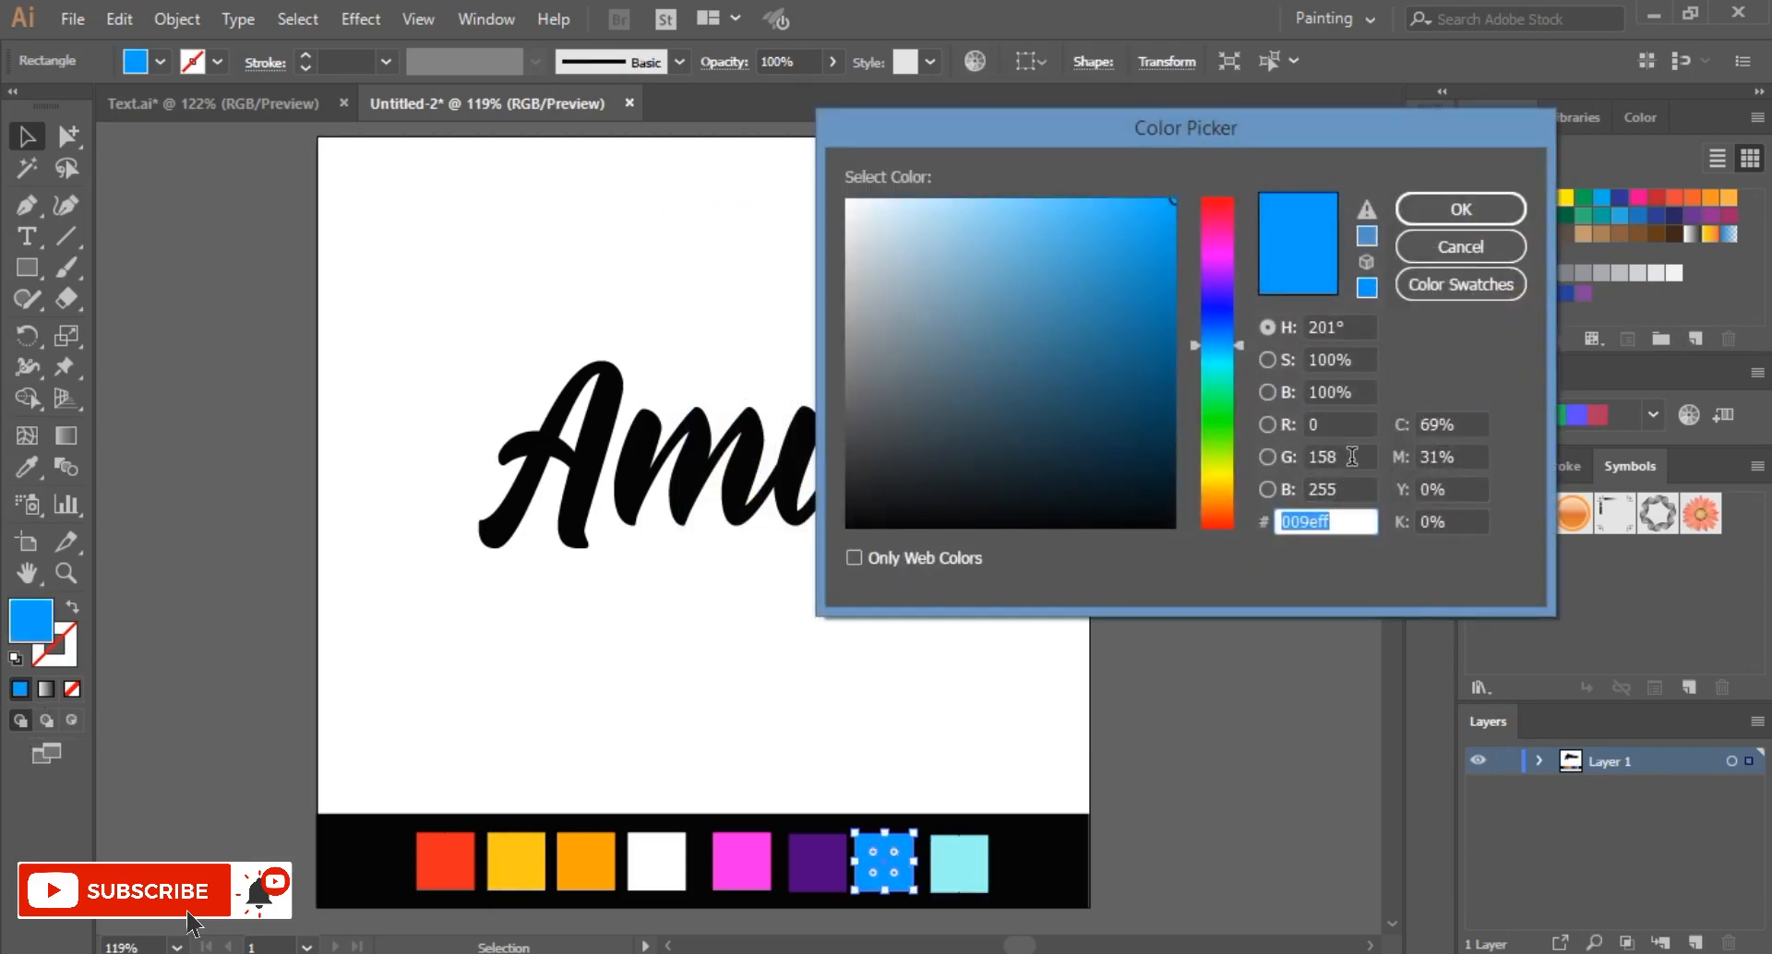
click(1504, 209)
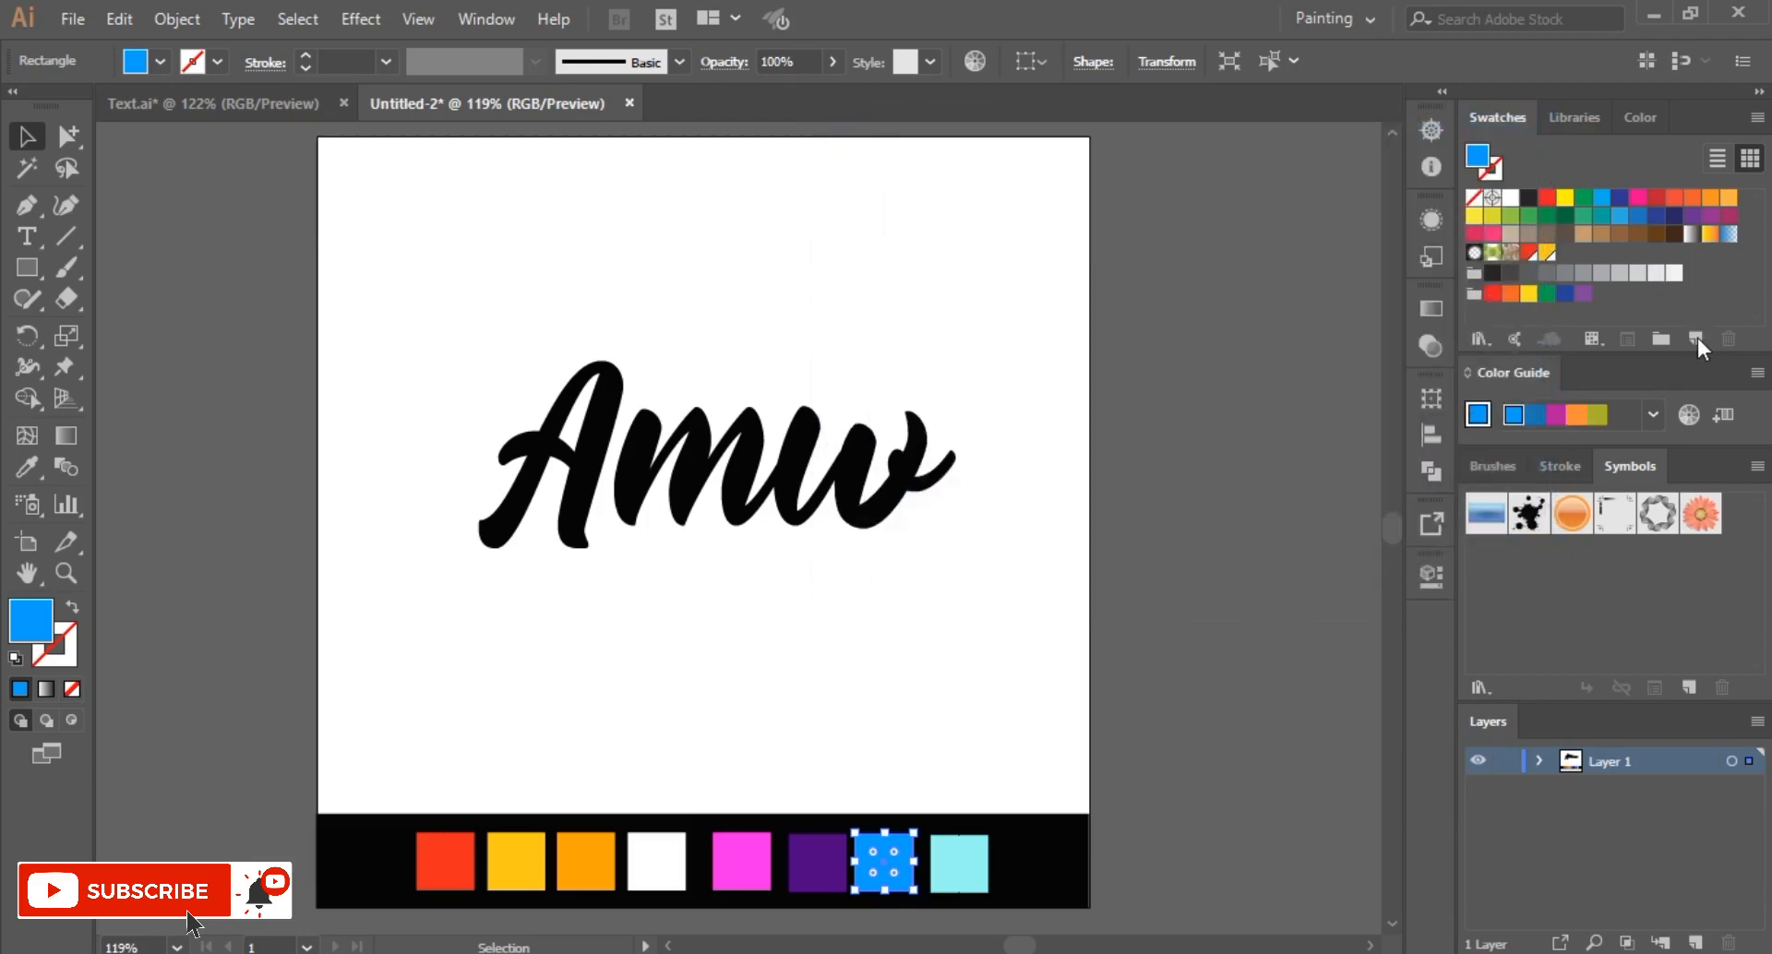
click(1680, 338)
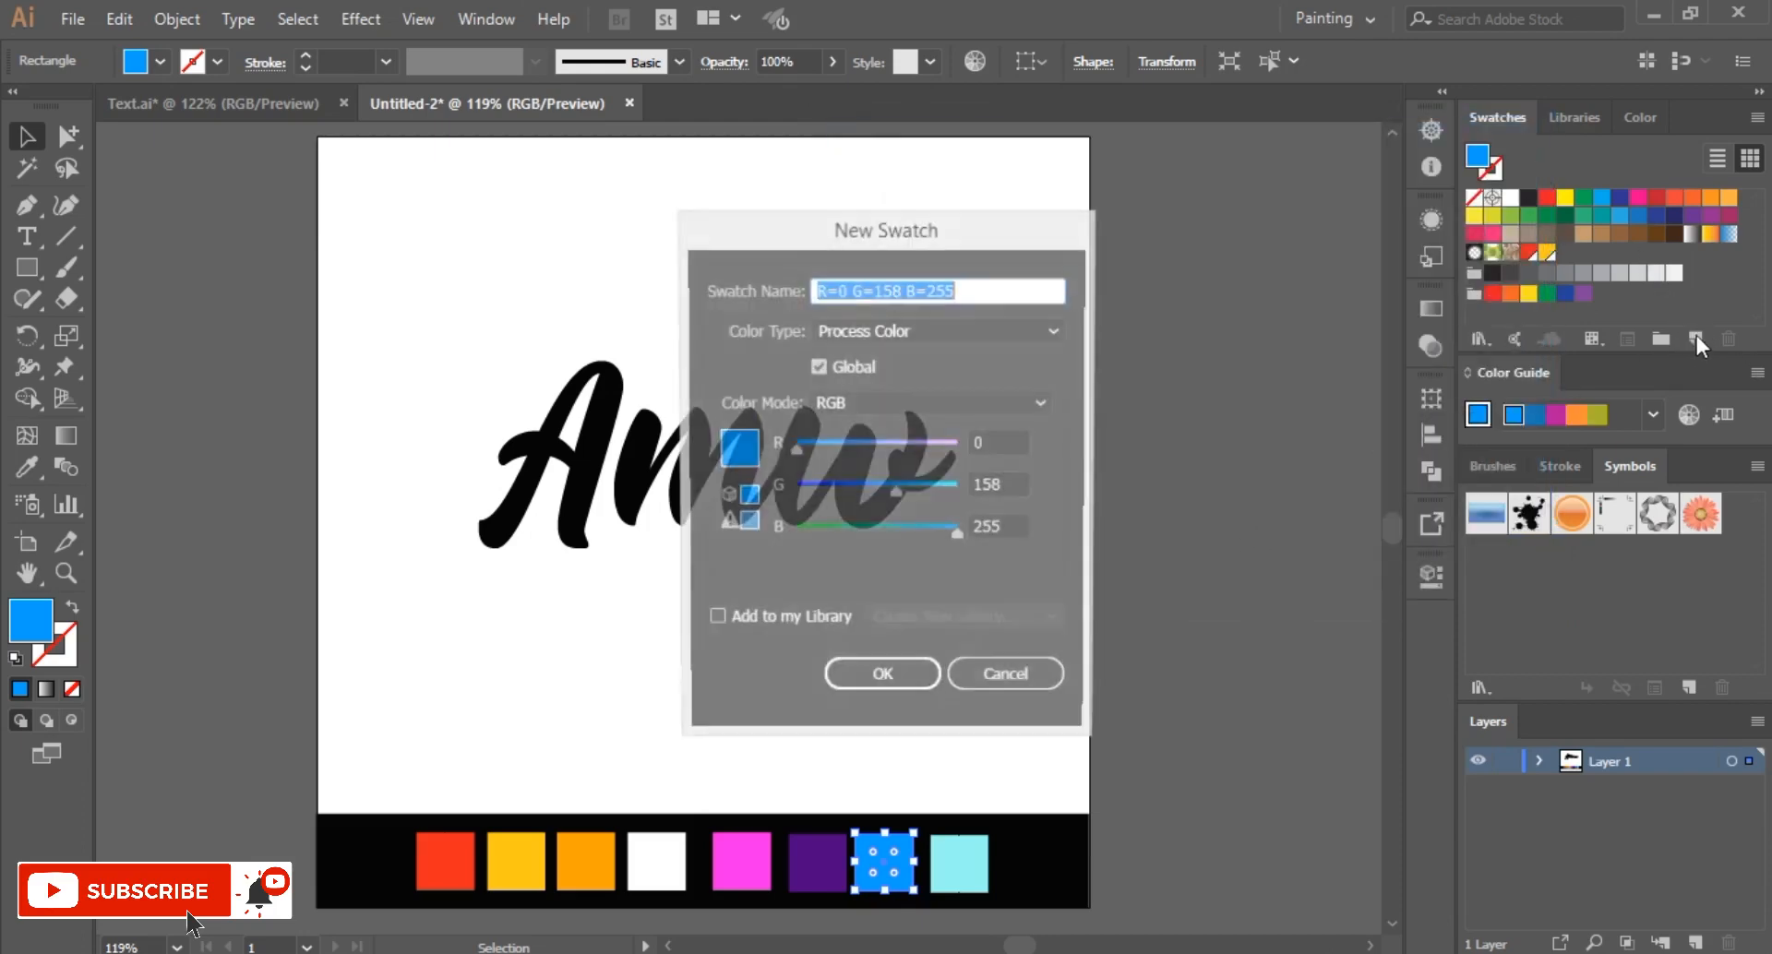
click(908, 682)
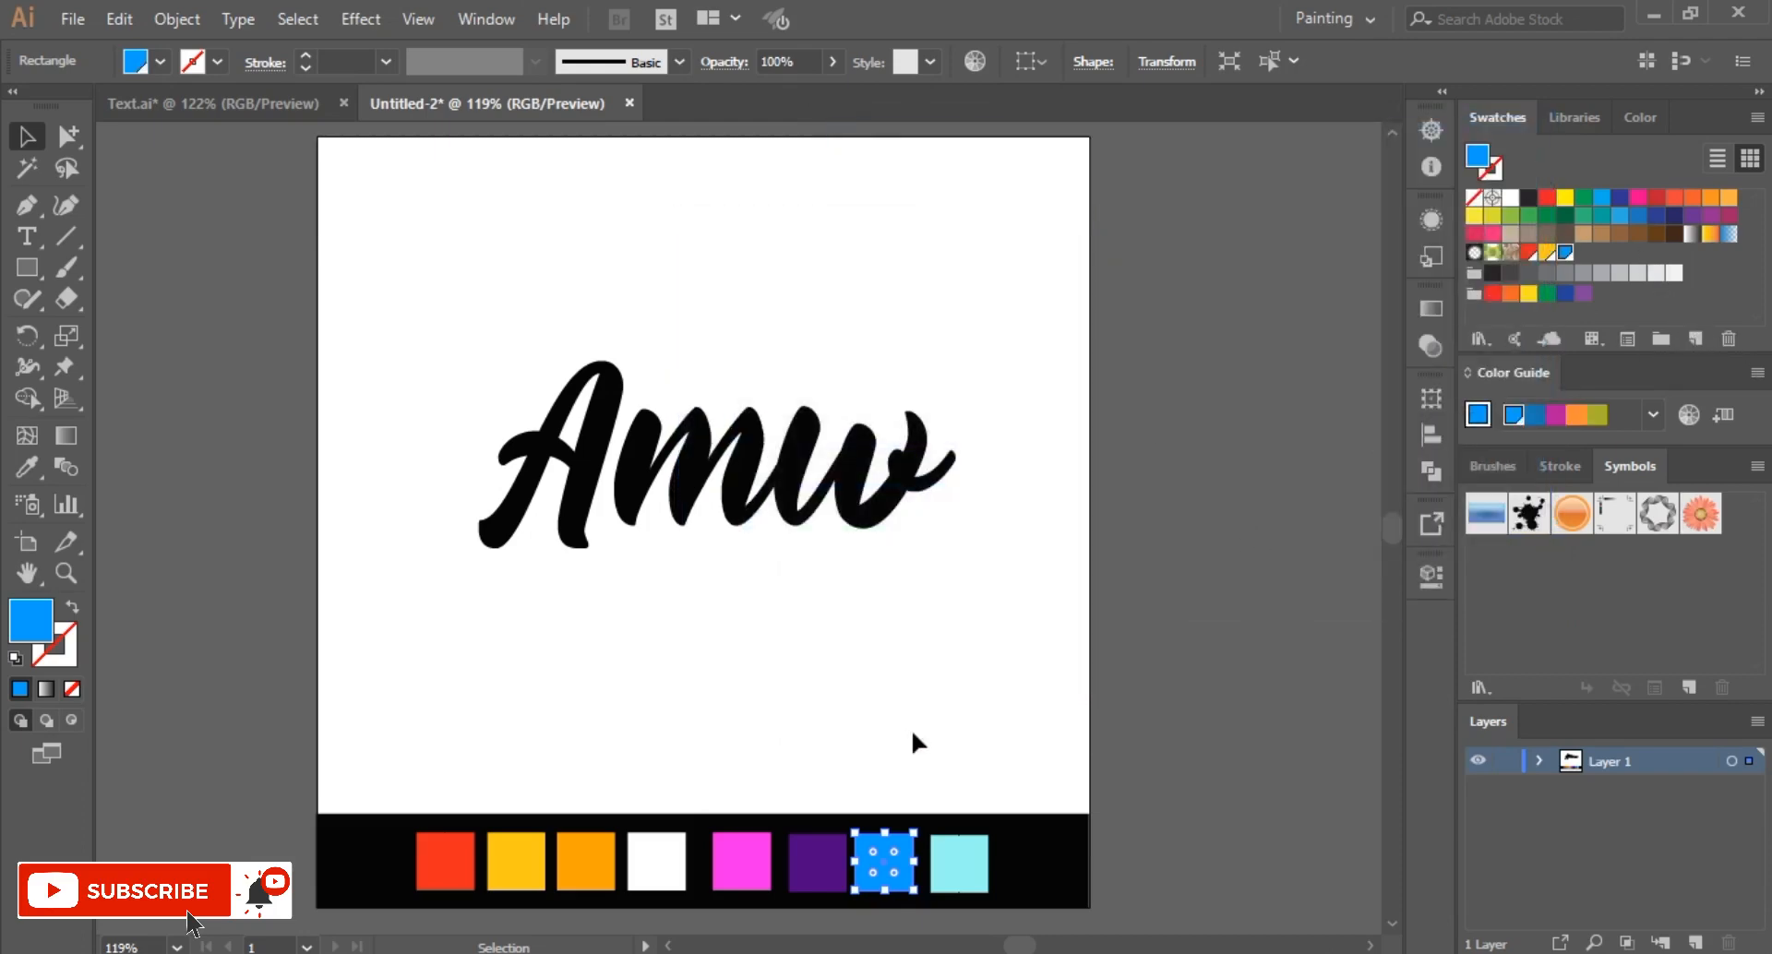
Step: Save the light cyan palette square's colour as a global process swatch, R=150 G=248 B=242
click(960, 872)
double_click(30, 620)
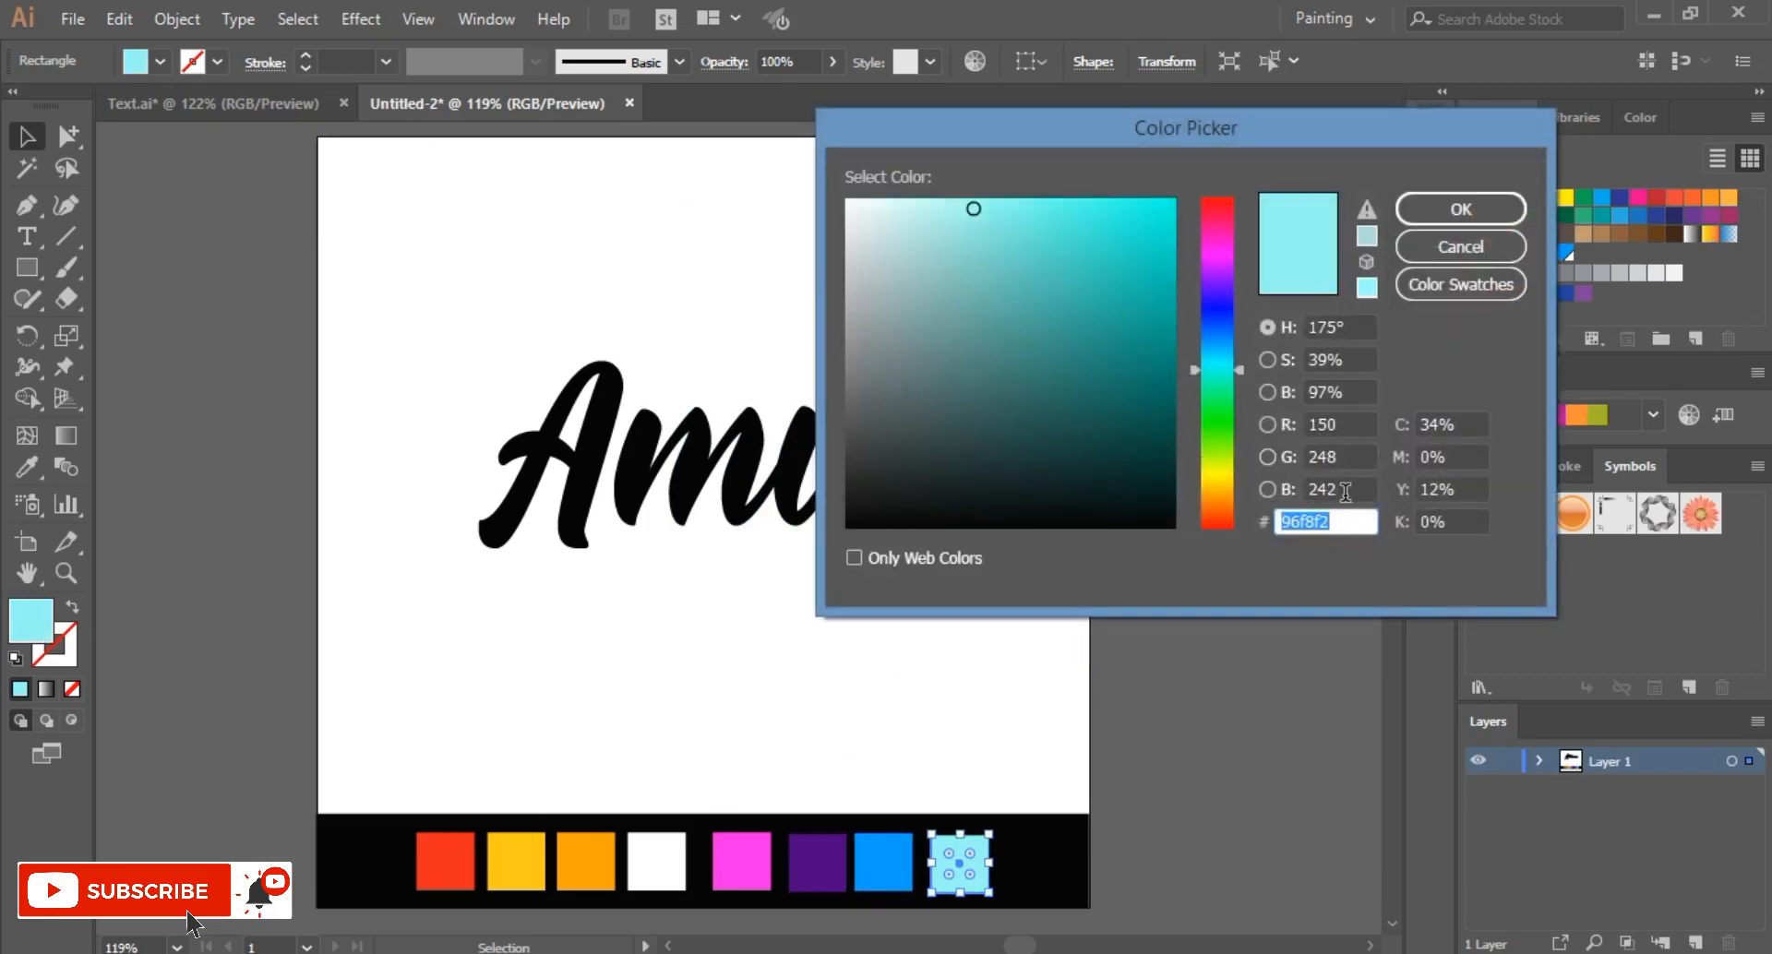
click(1469, 213)
click(1698, 335)
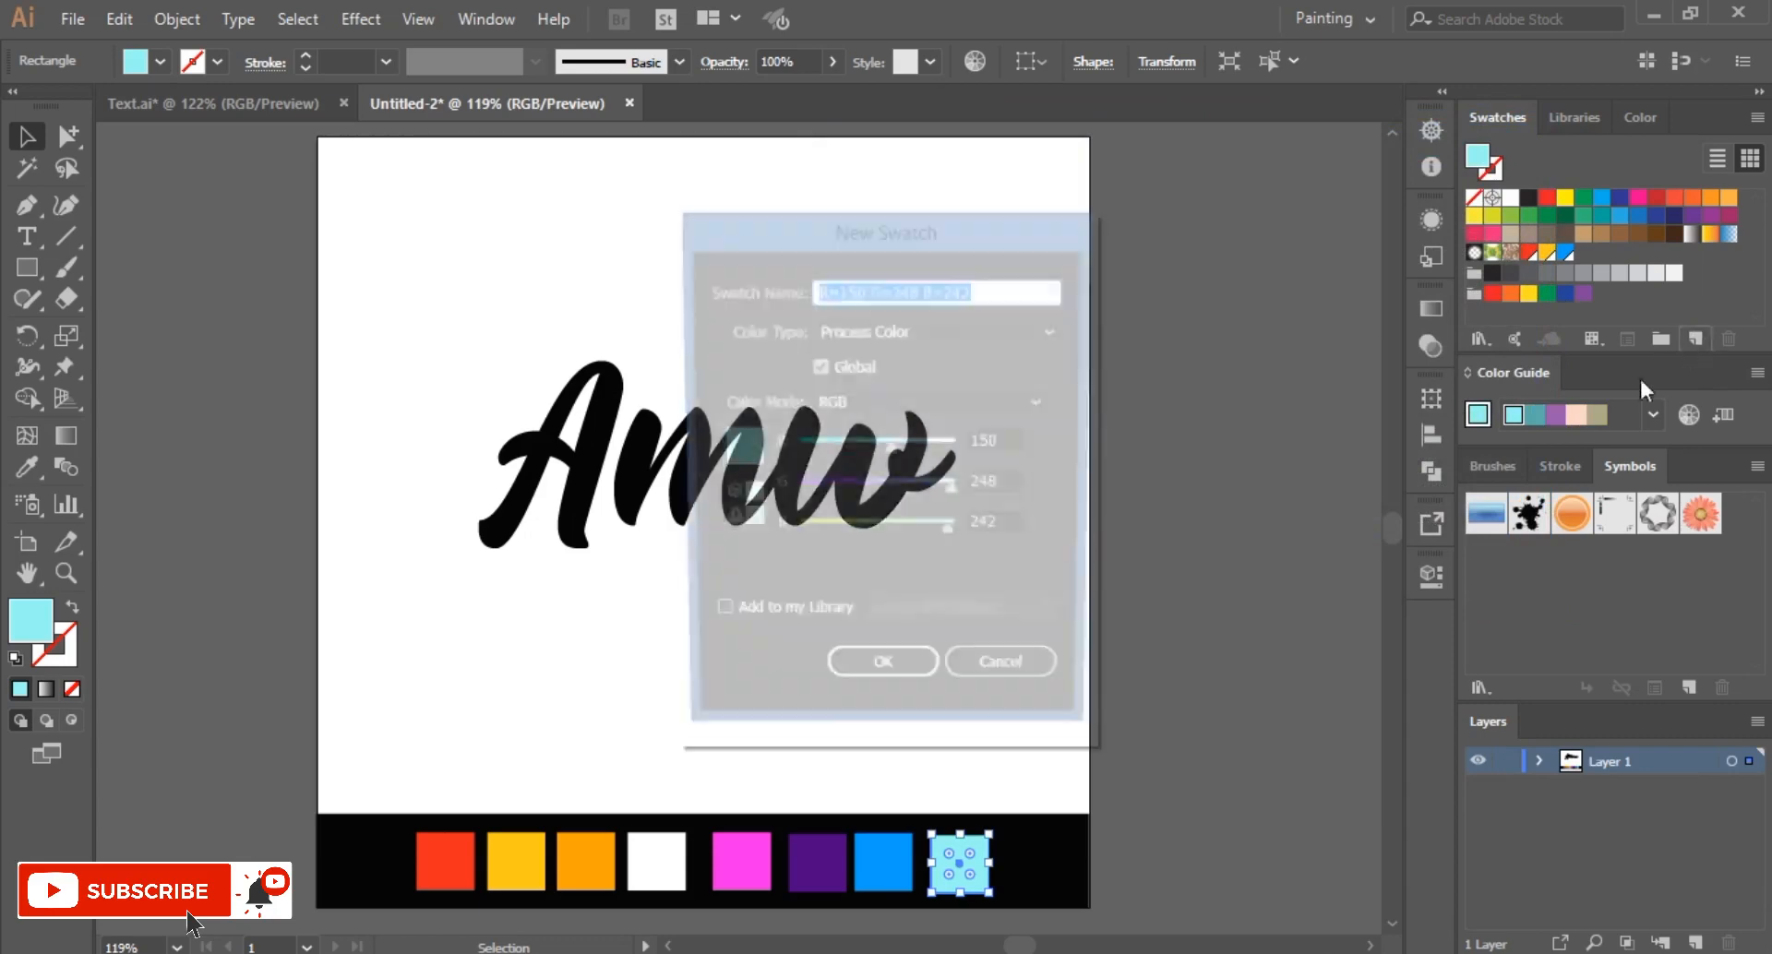
click(883, 681)
click(1178, 650)
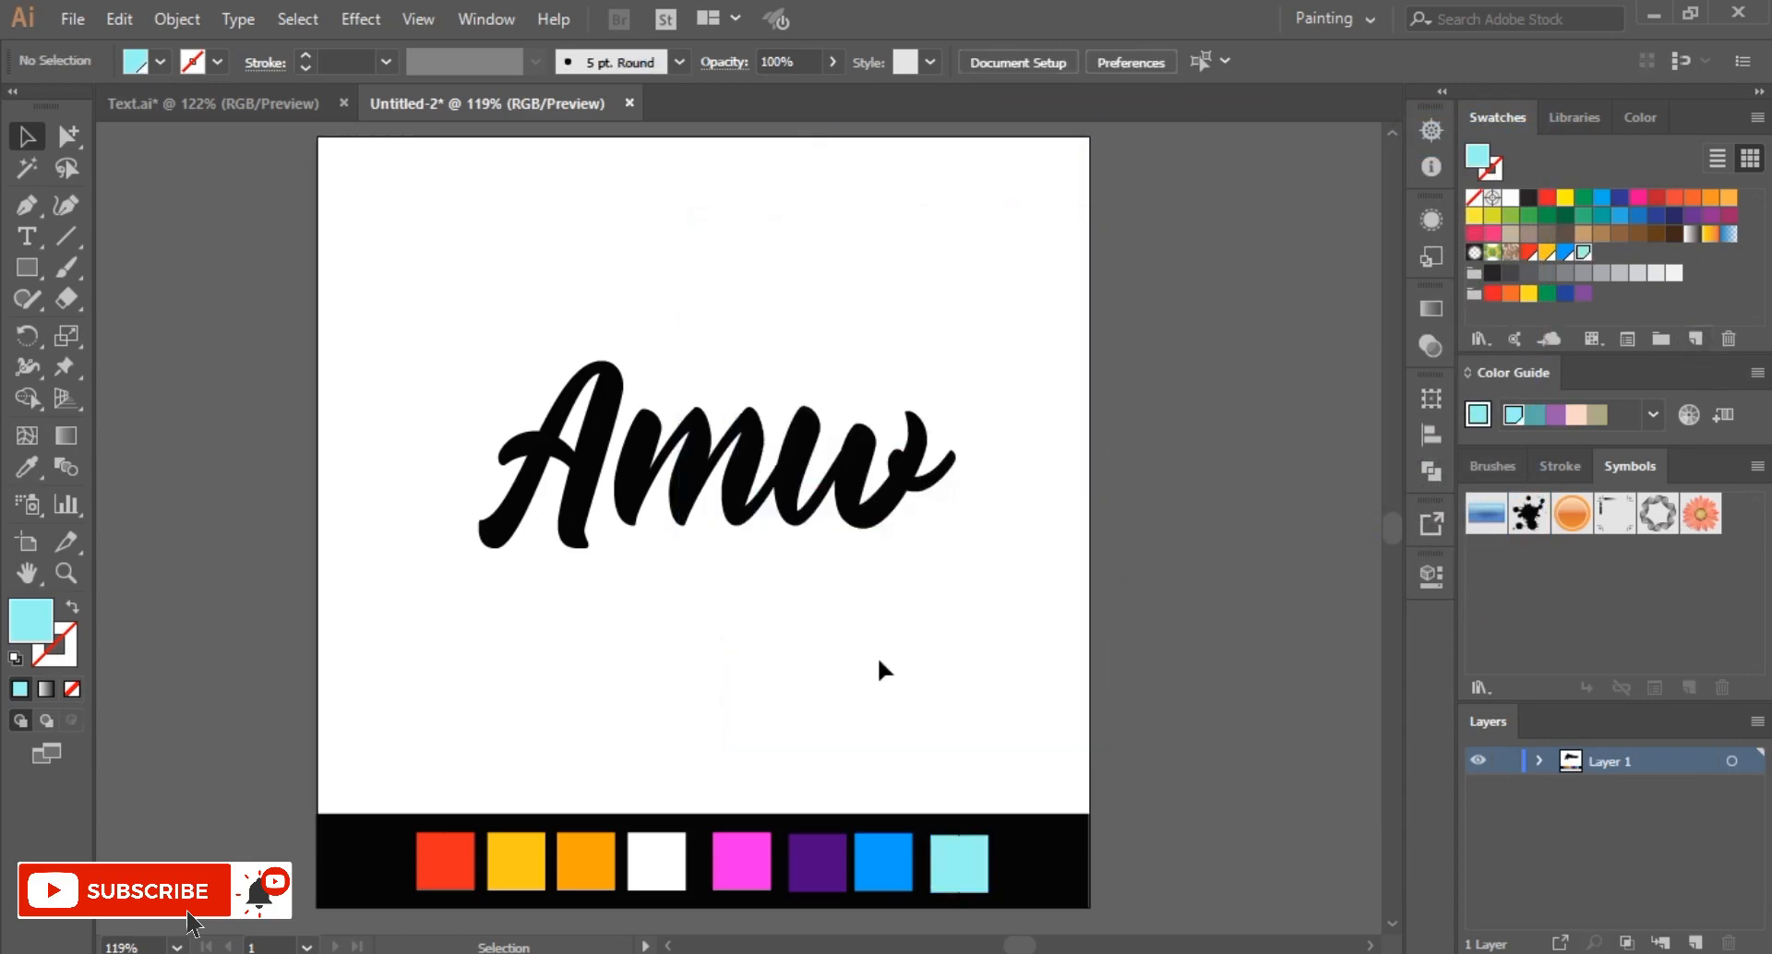
Step: Draw a light cyan rectangle covering the whole artboard and send it behind the text and palette
click(14, 267)
scroll(407, 231, up, 1)
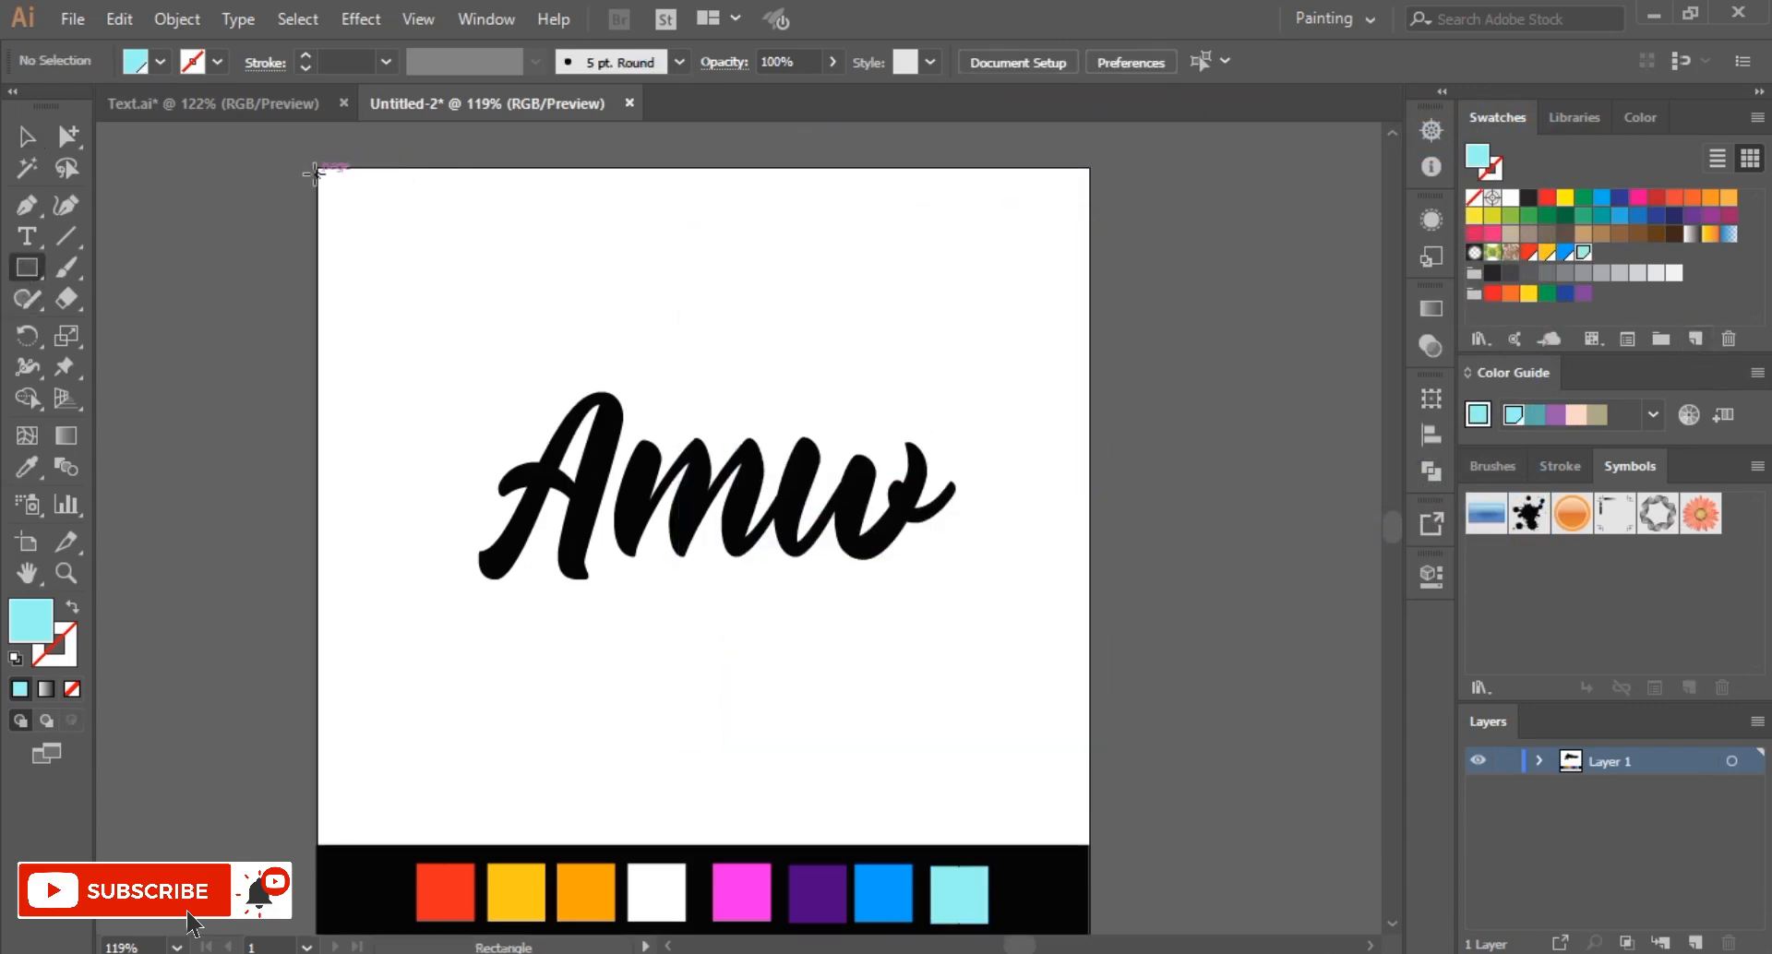
drag(316, 168, 1089, 778)
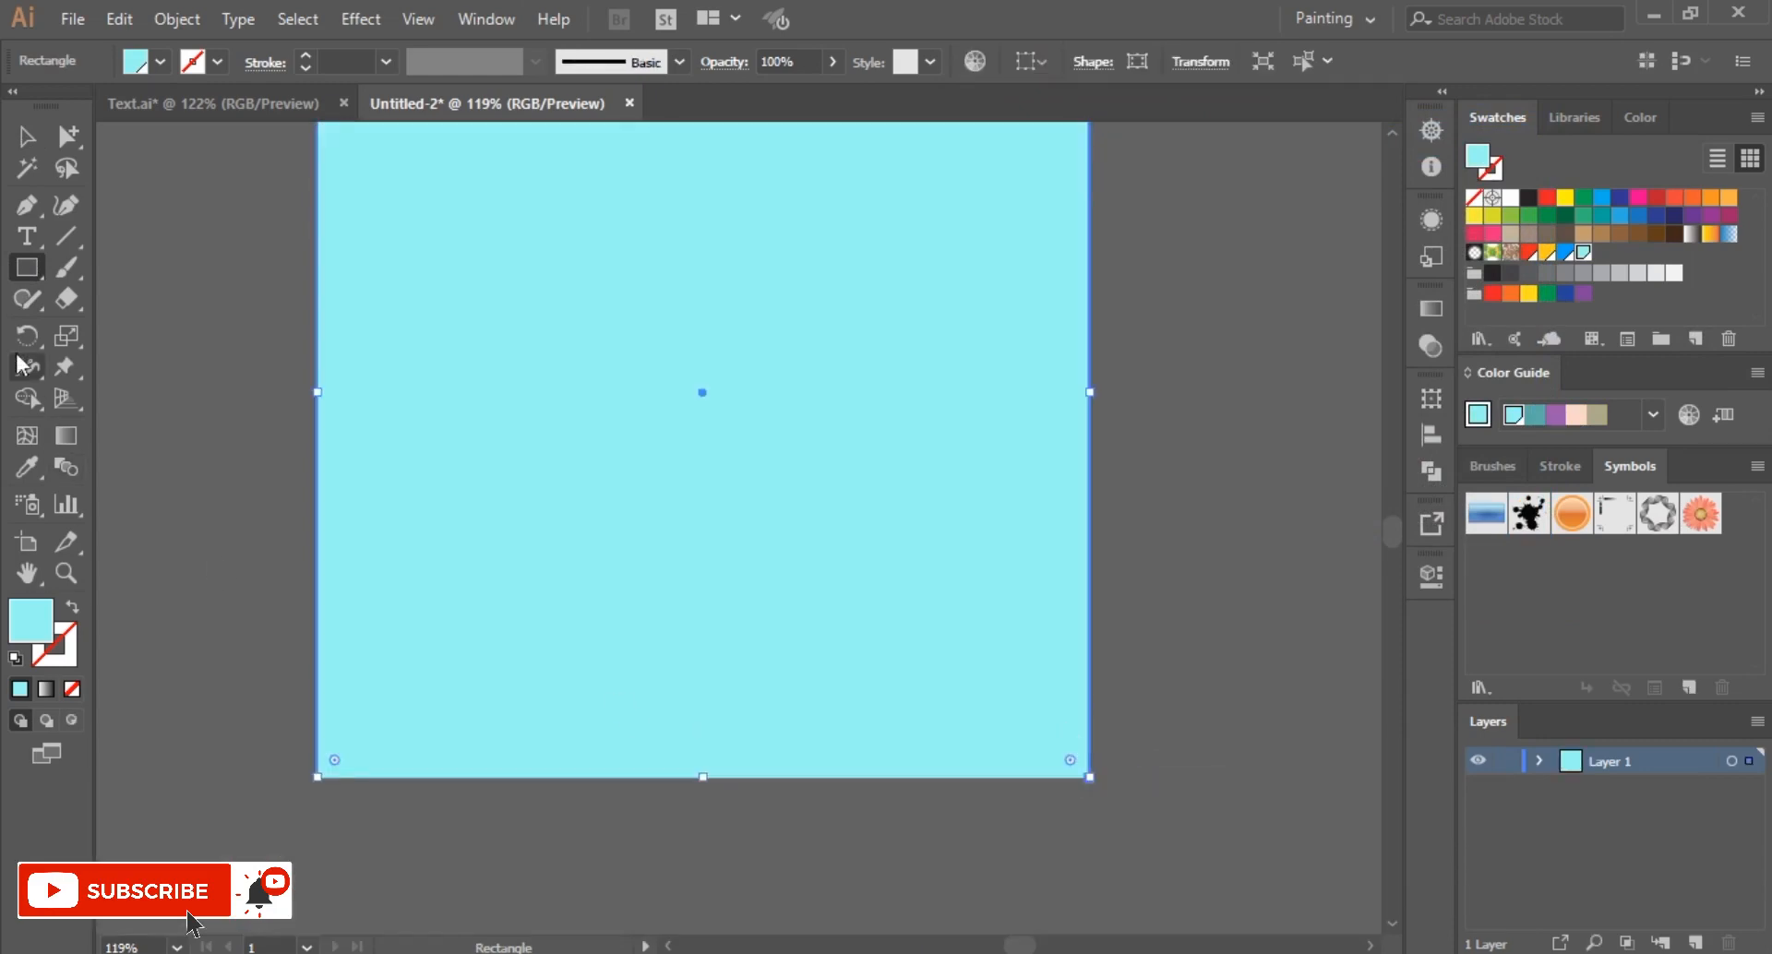
click(24, 140)
key(ctrl+shift+bracketleft)
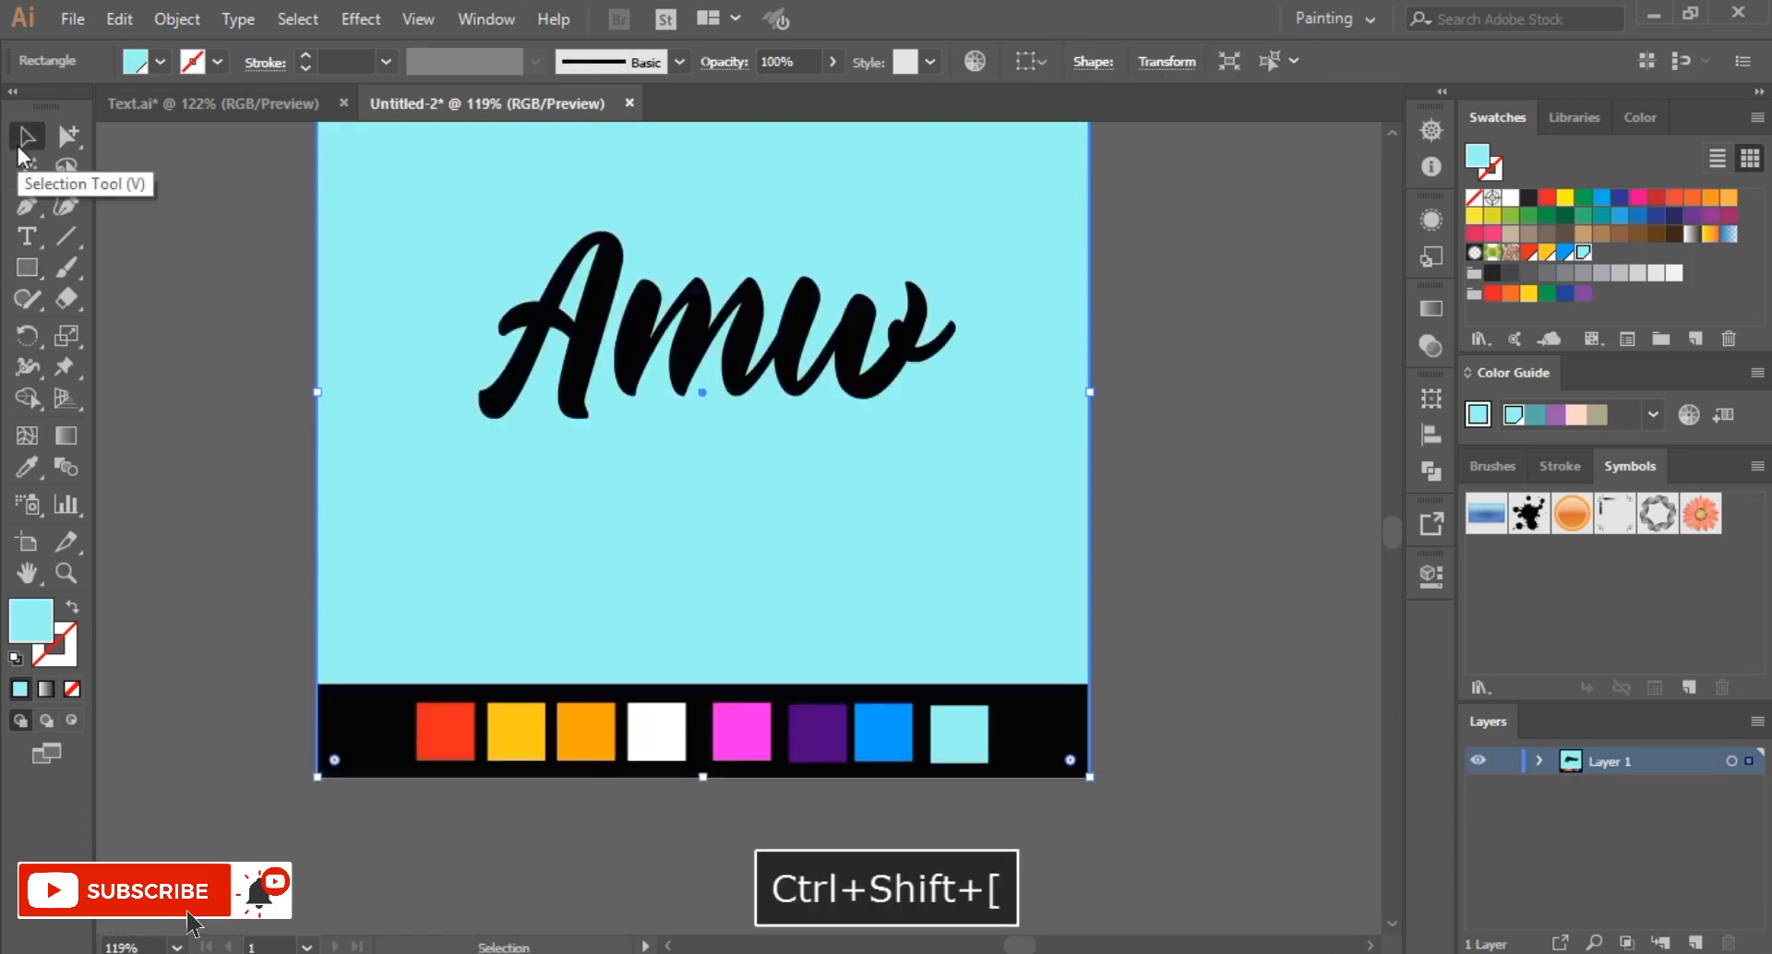
scroll(1215, 678, up, 2)
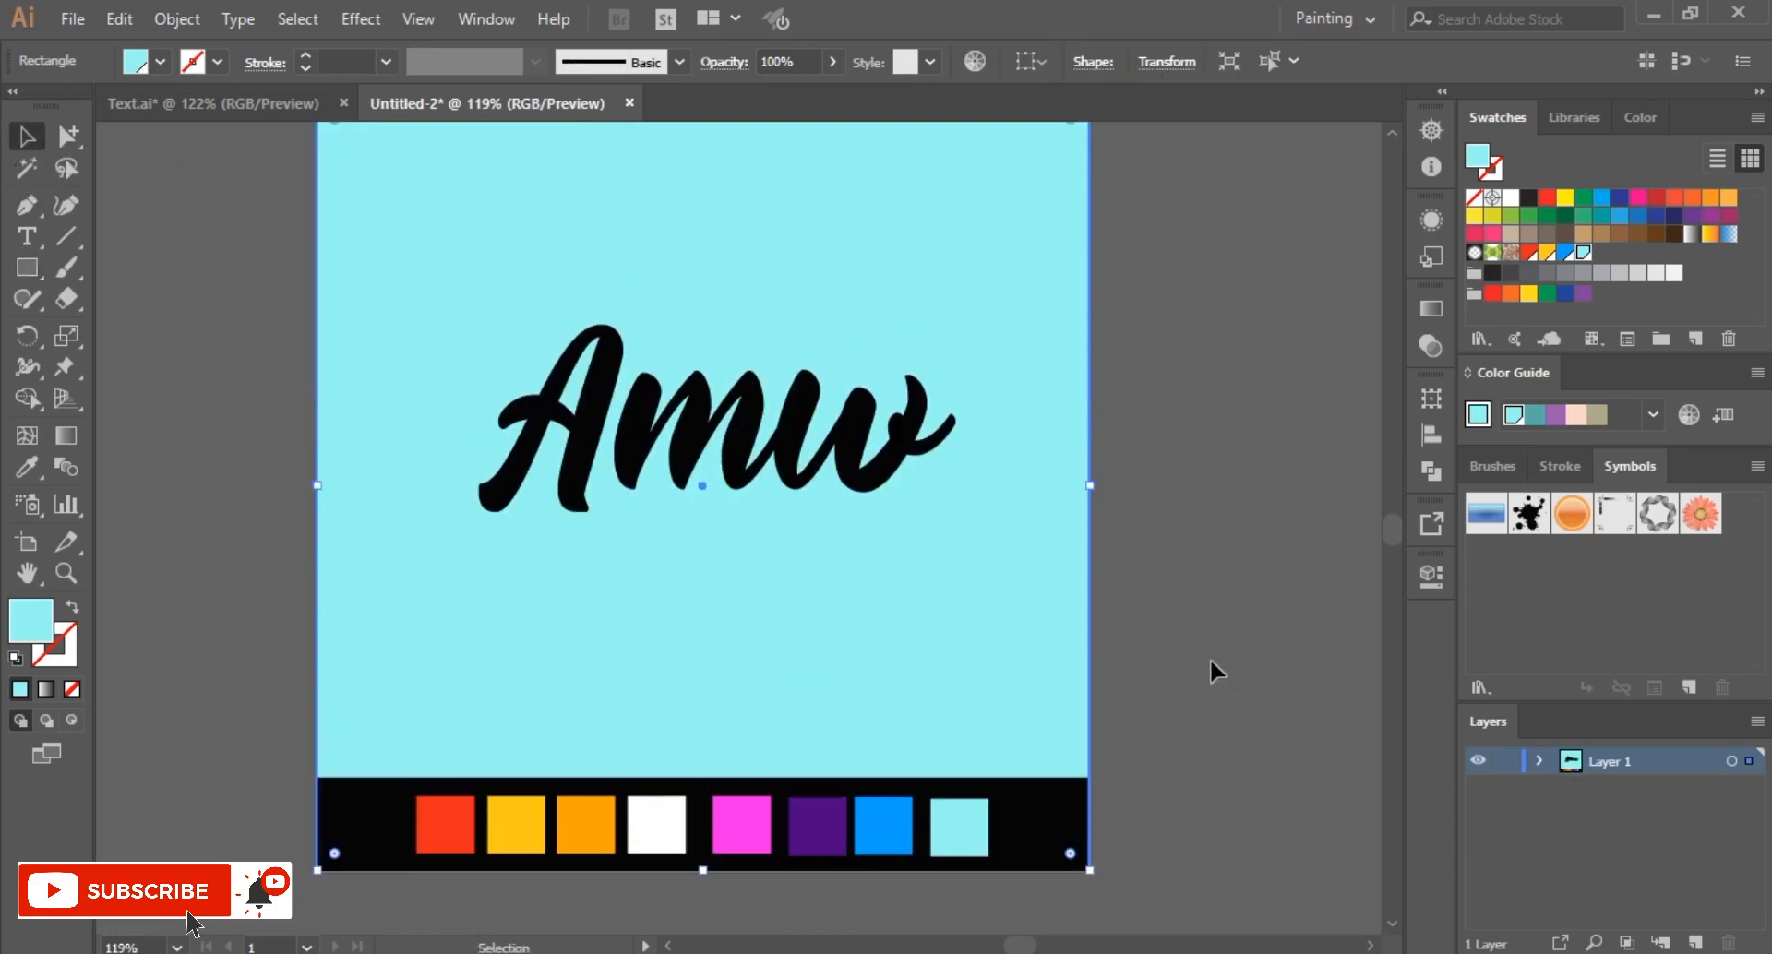
click(1210, 657)
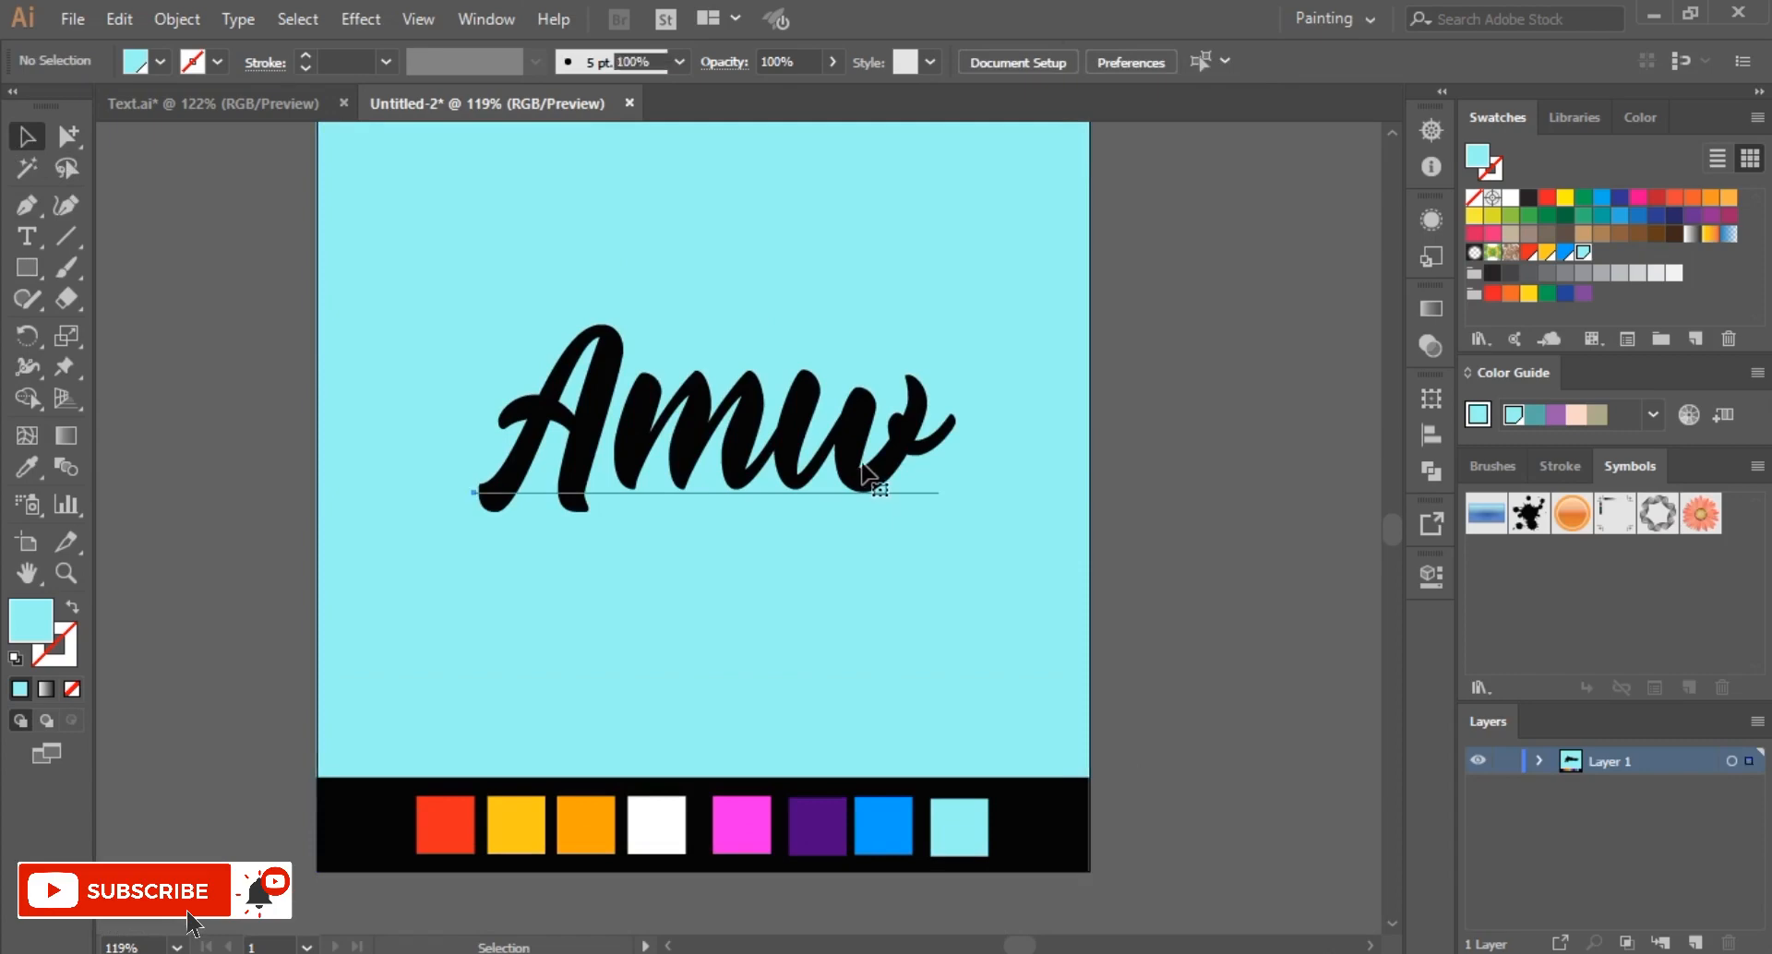
Step: Display the appearance attributes of the "Amw" text and set its fill to None
click(875, 475)
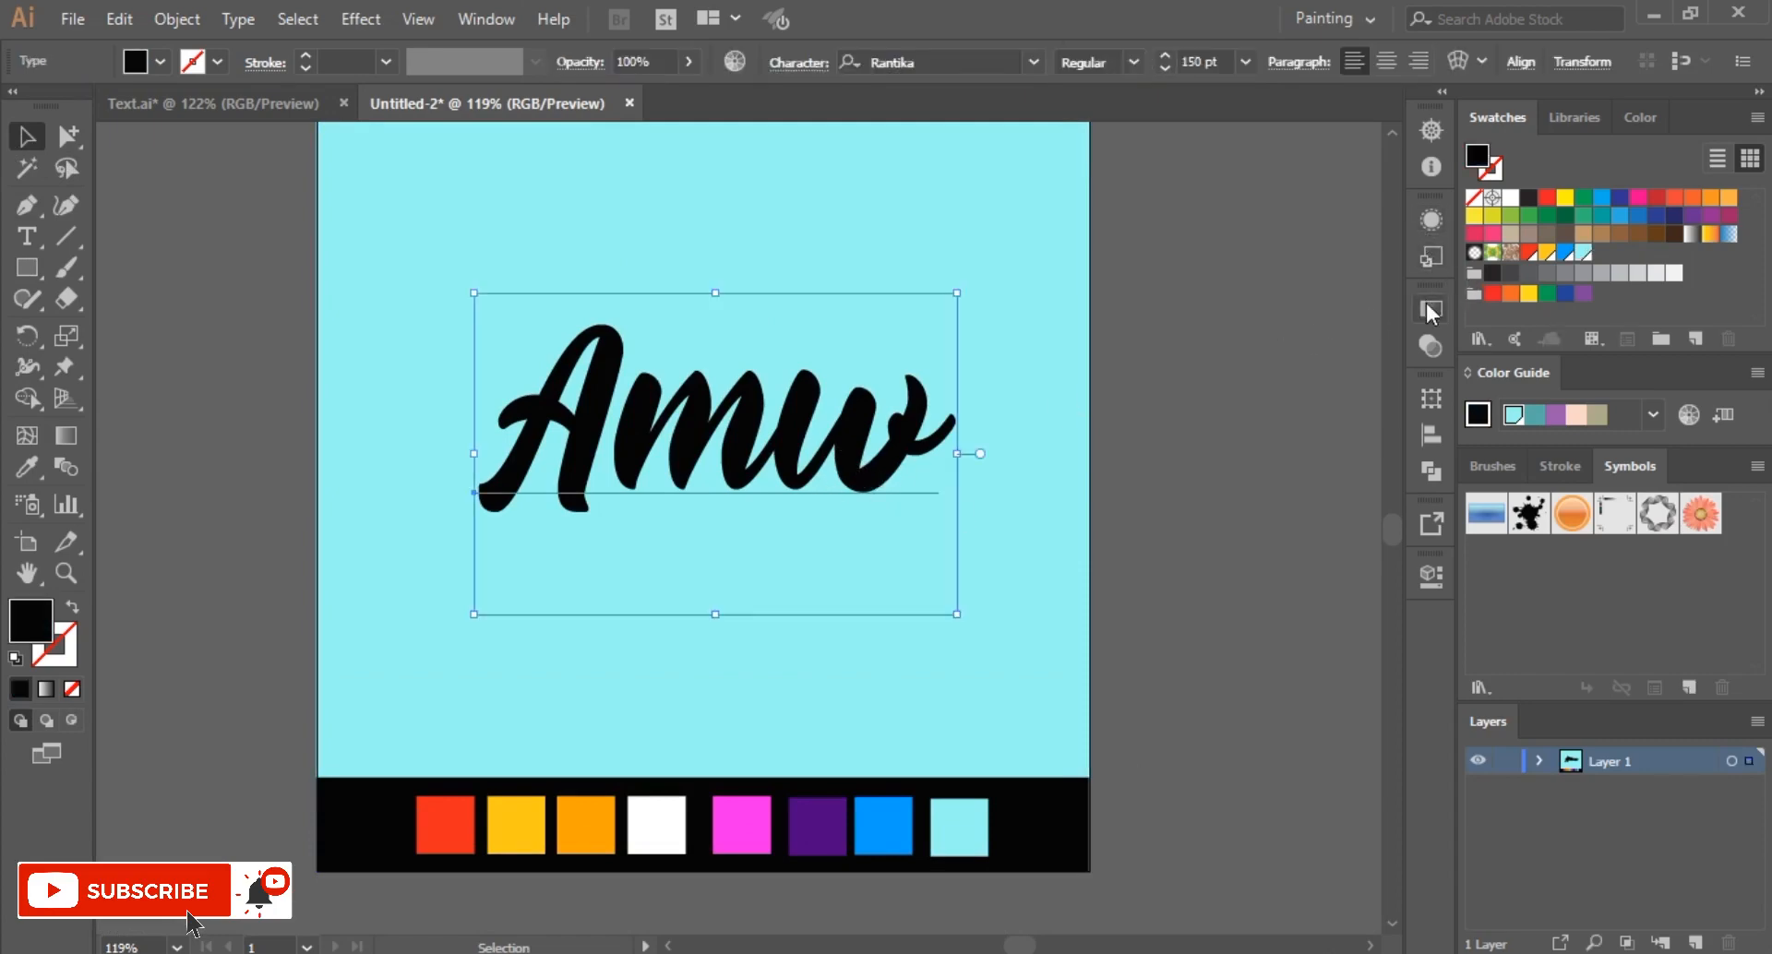
click(501, 25)
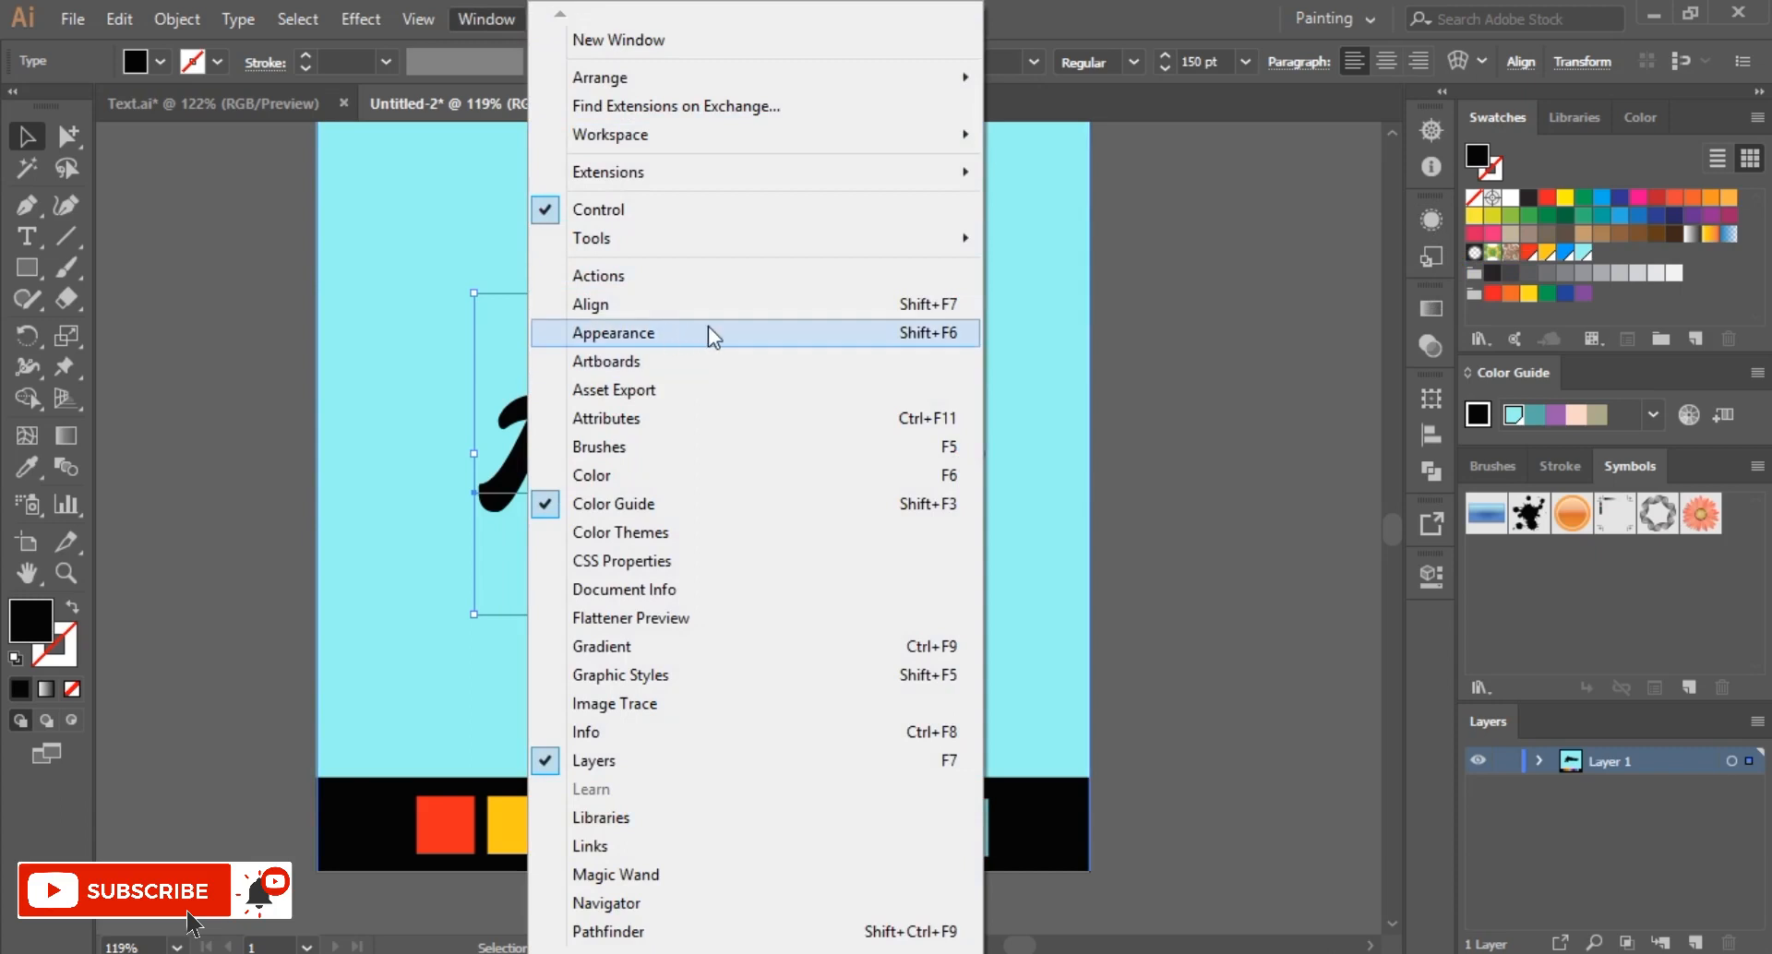
click(707, 330)
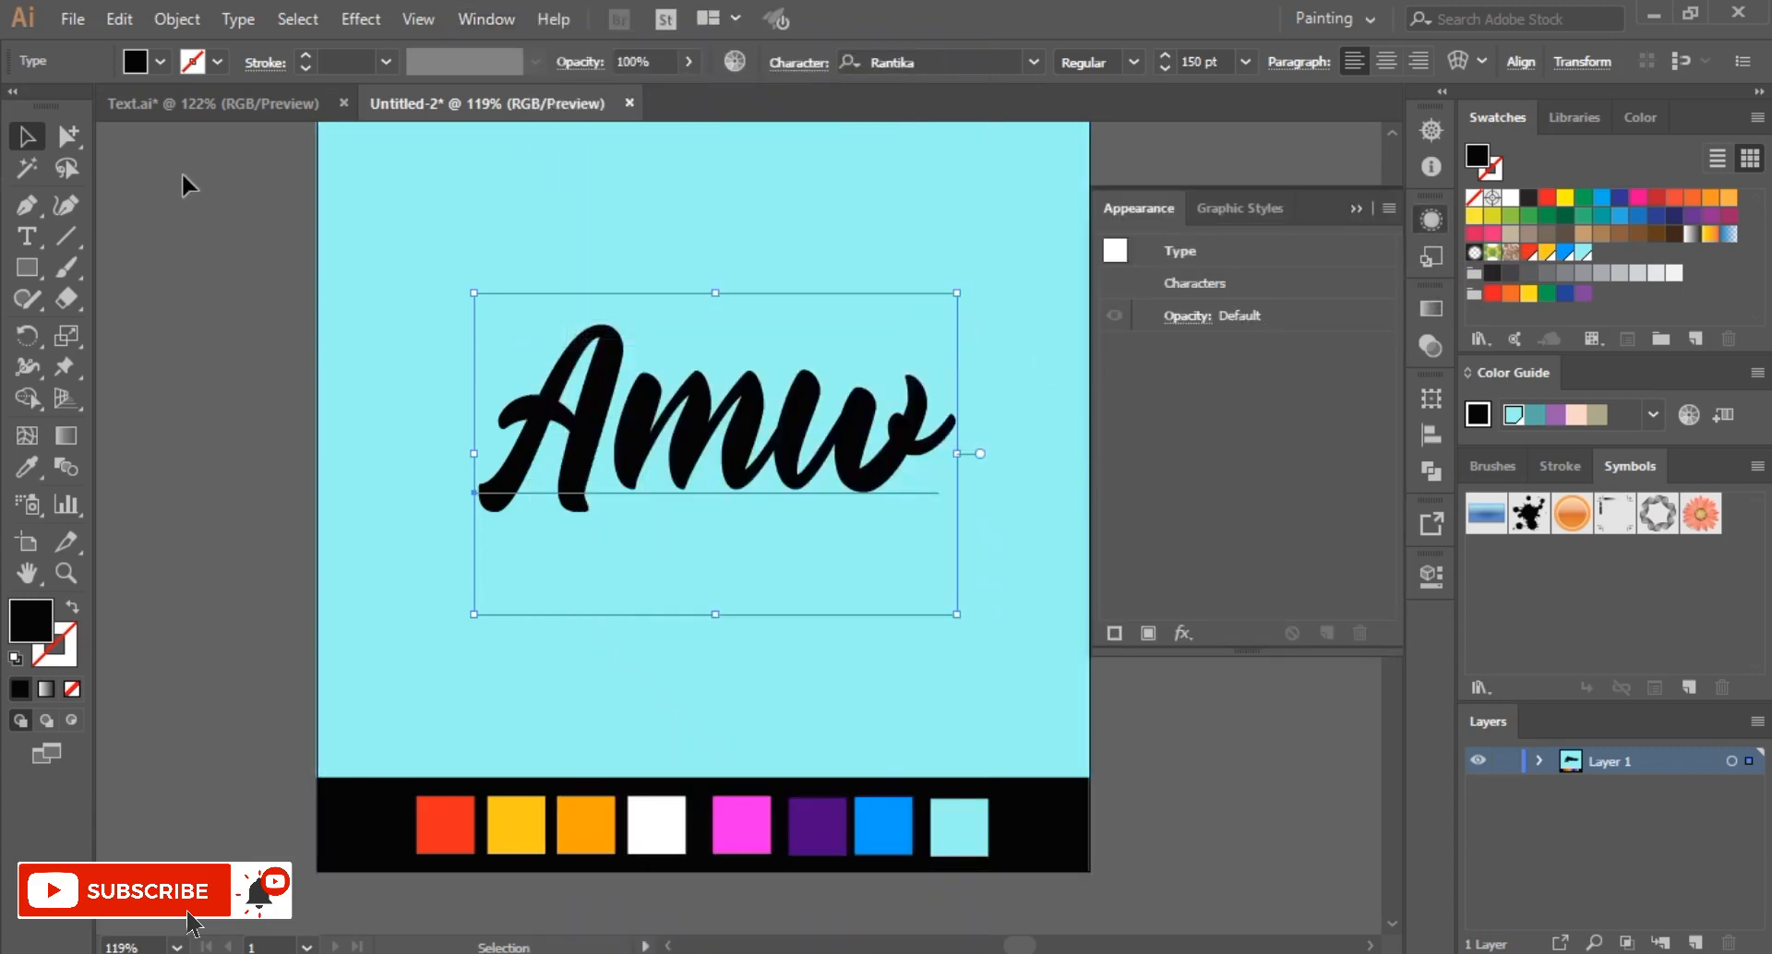
click(160, 62)
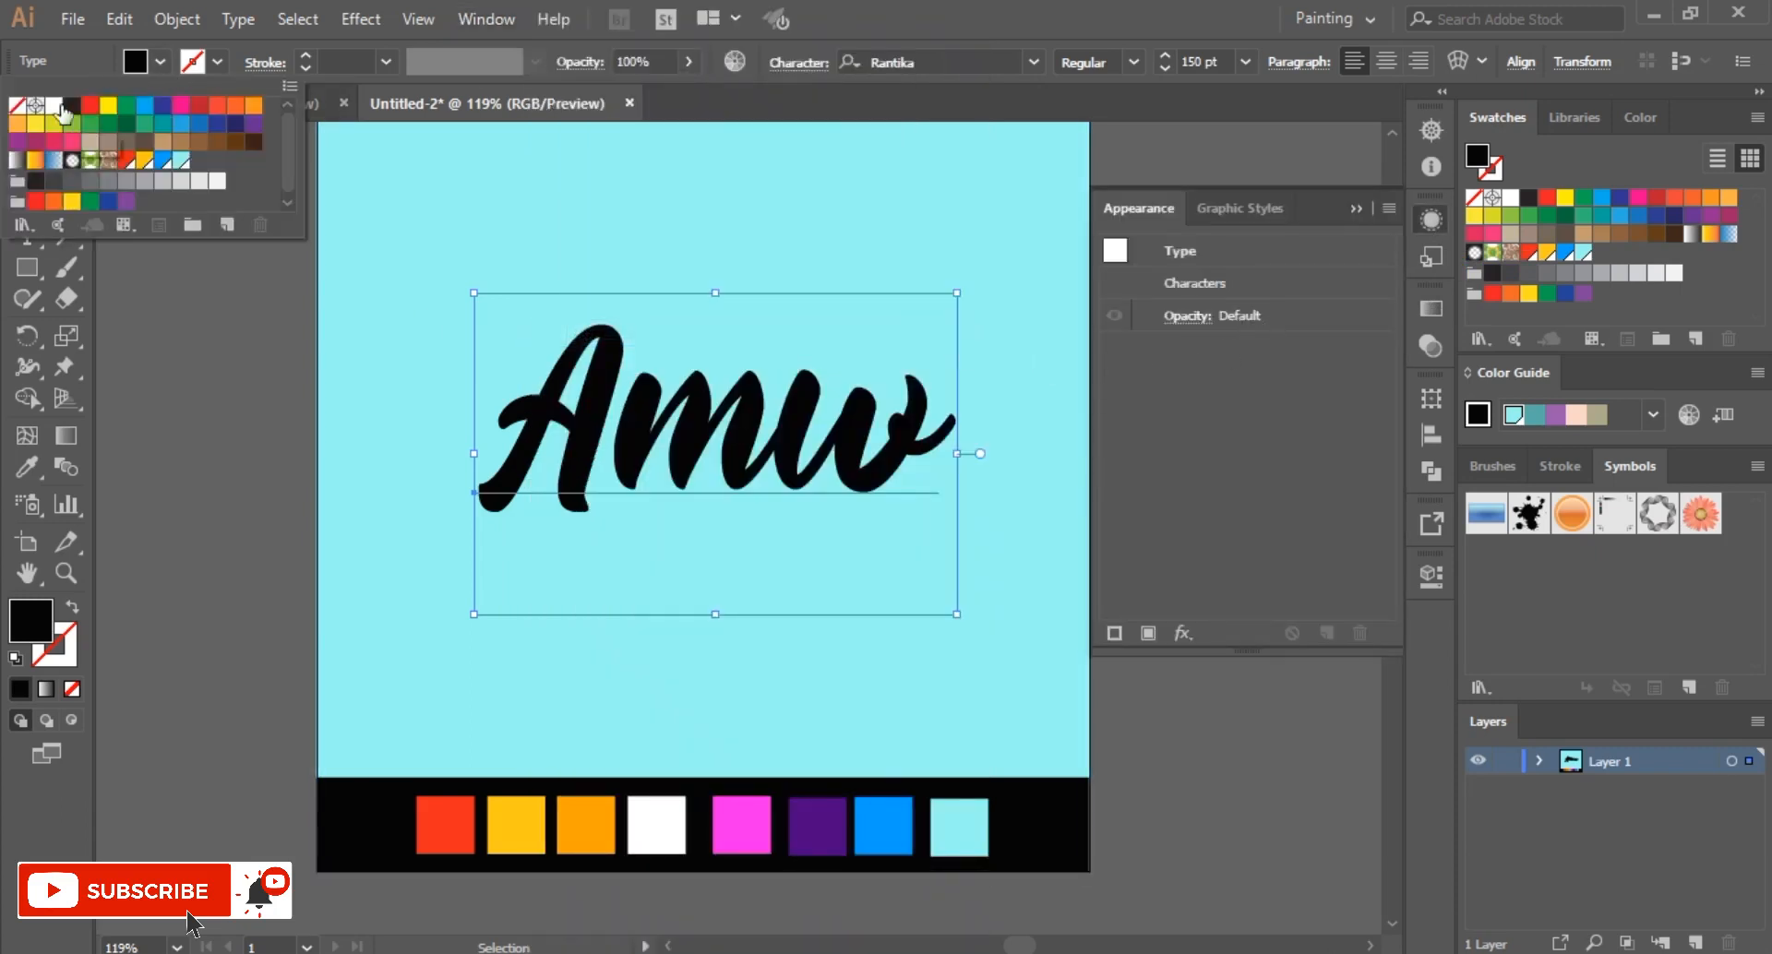
click(15, 107)
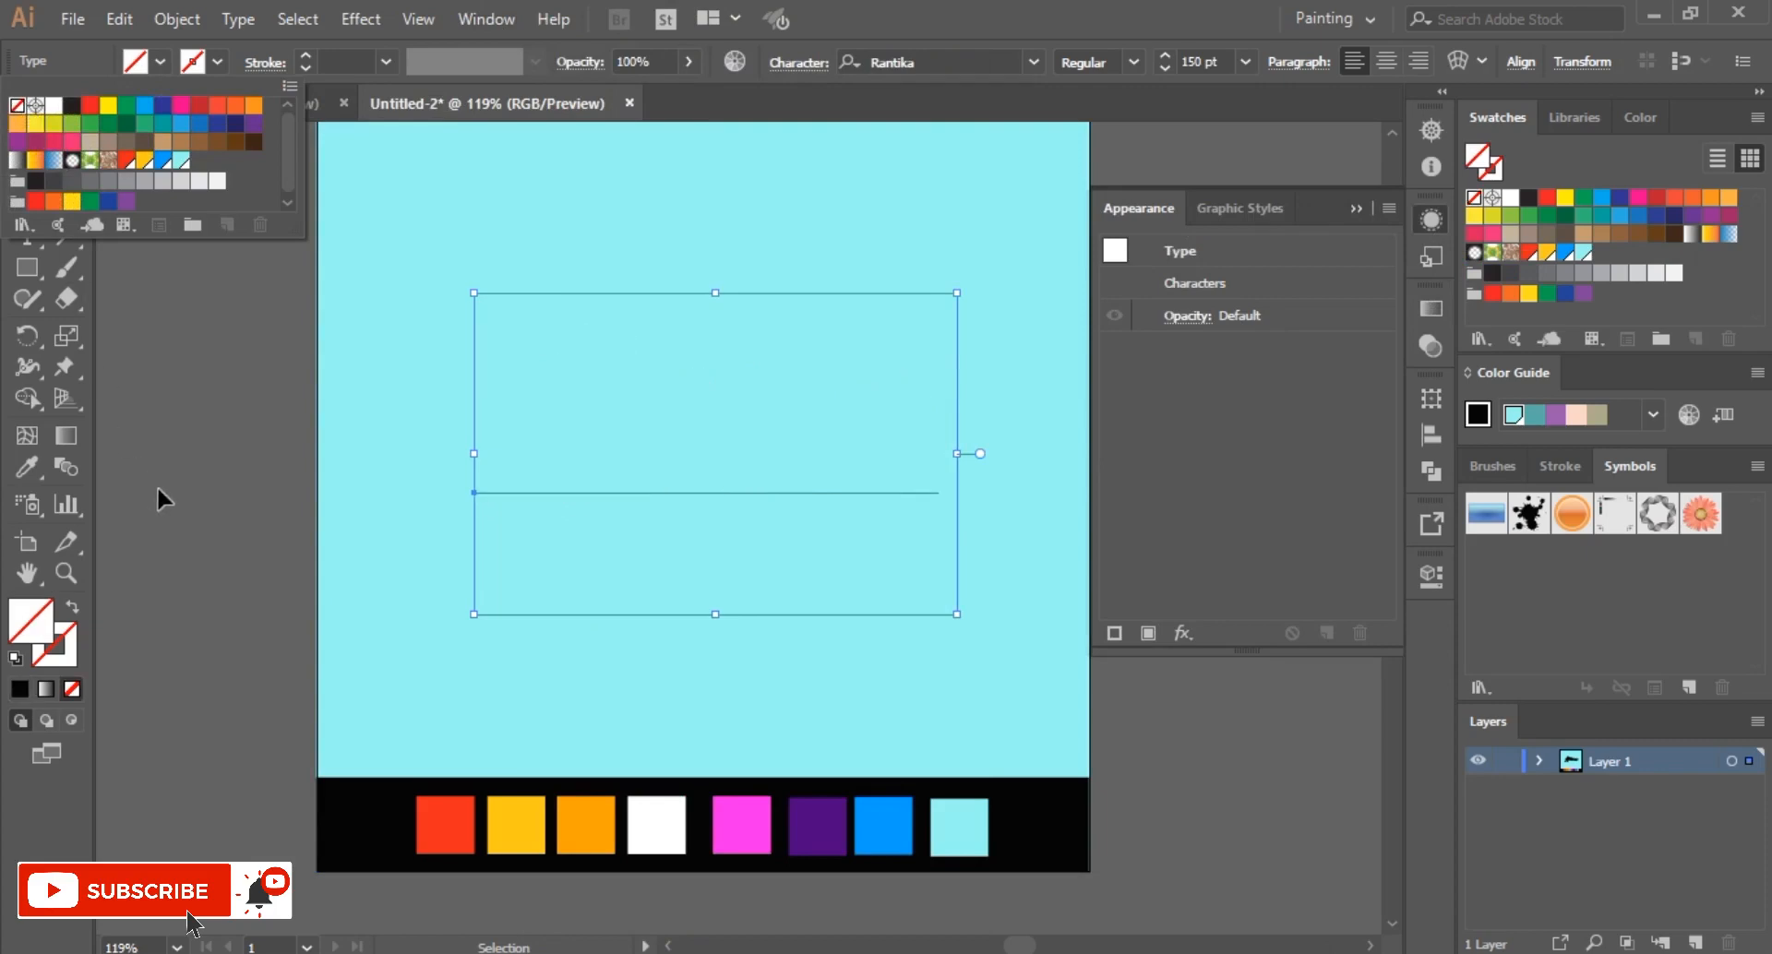
click(203, 449)
Step: Draw a small rectangle near the lower-left corner of the cyan background and give it a linear white-to-black gradient fill
key(m)
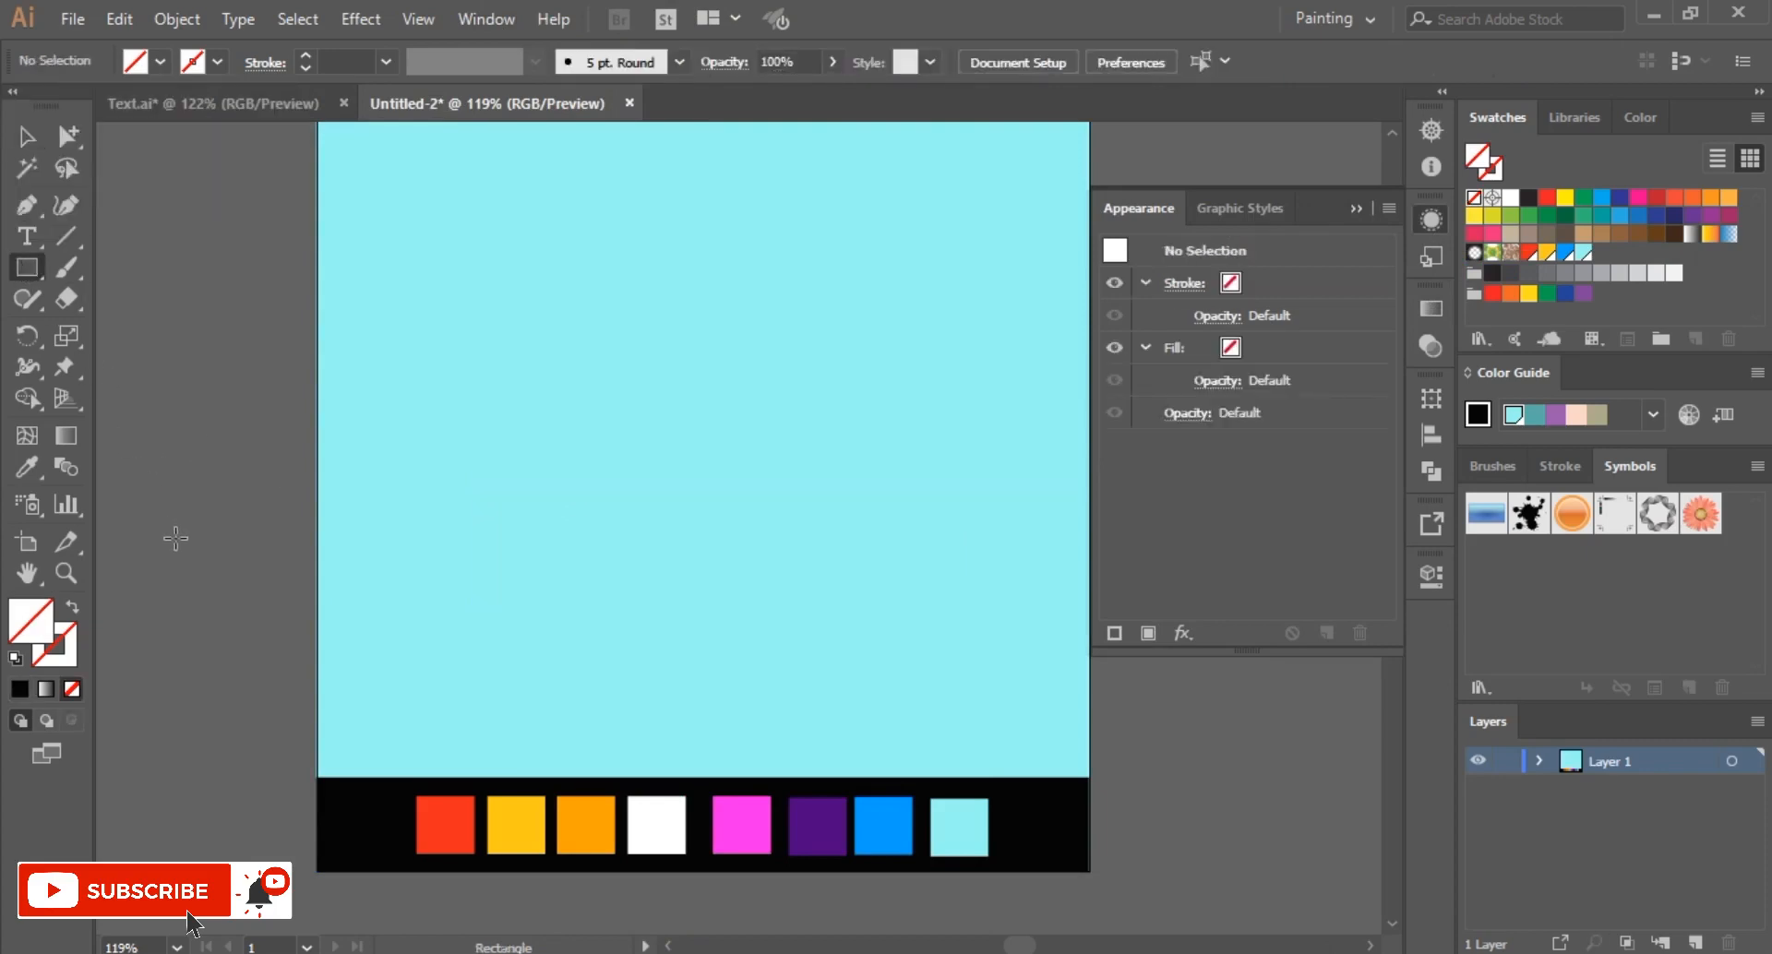
drag(374, 655, 587, 731)
click(1529, 197)
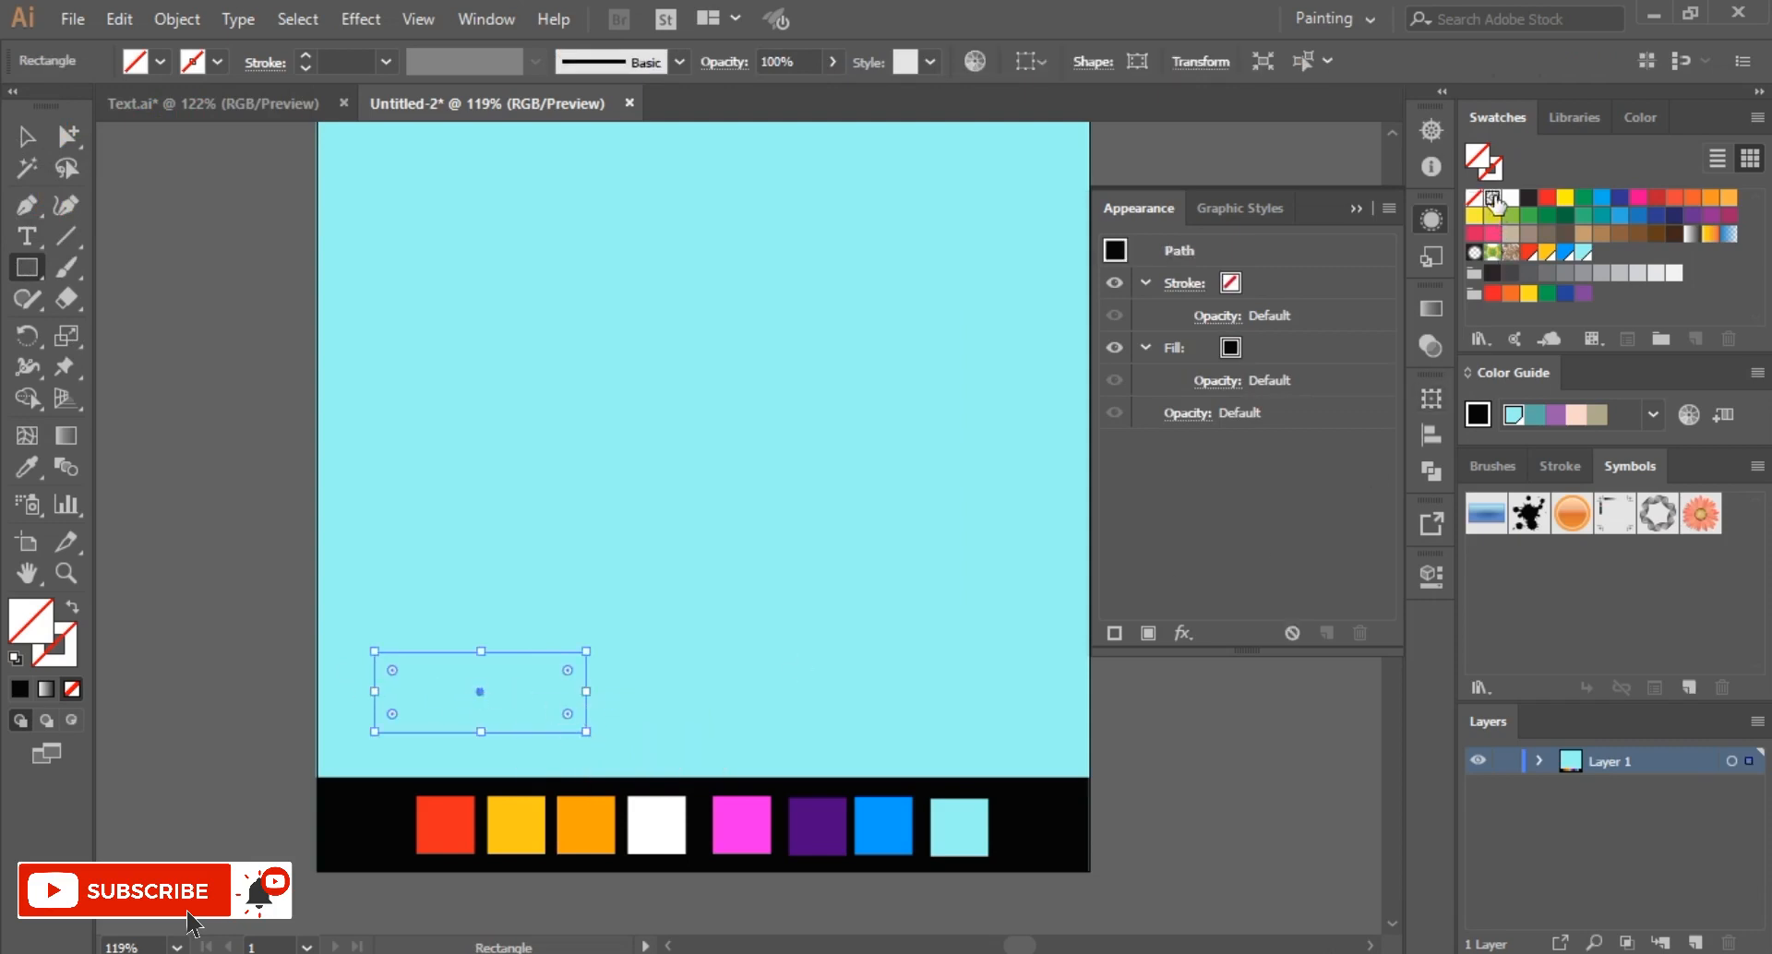
click(1438, 309)
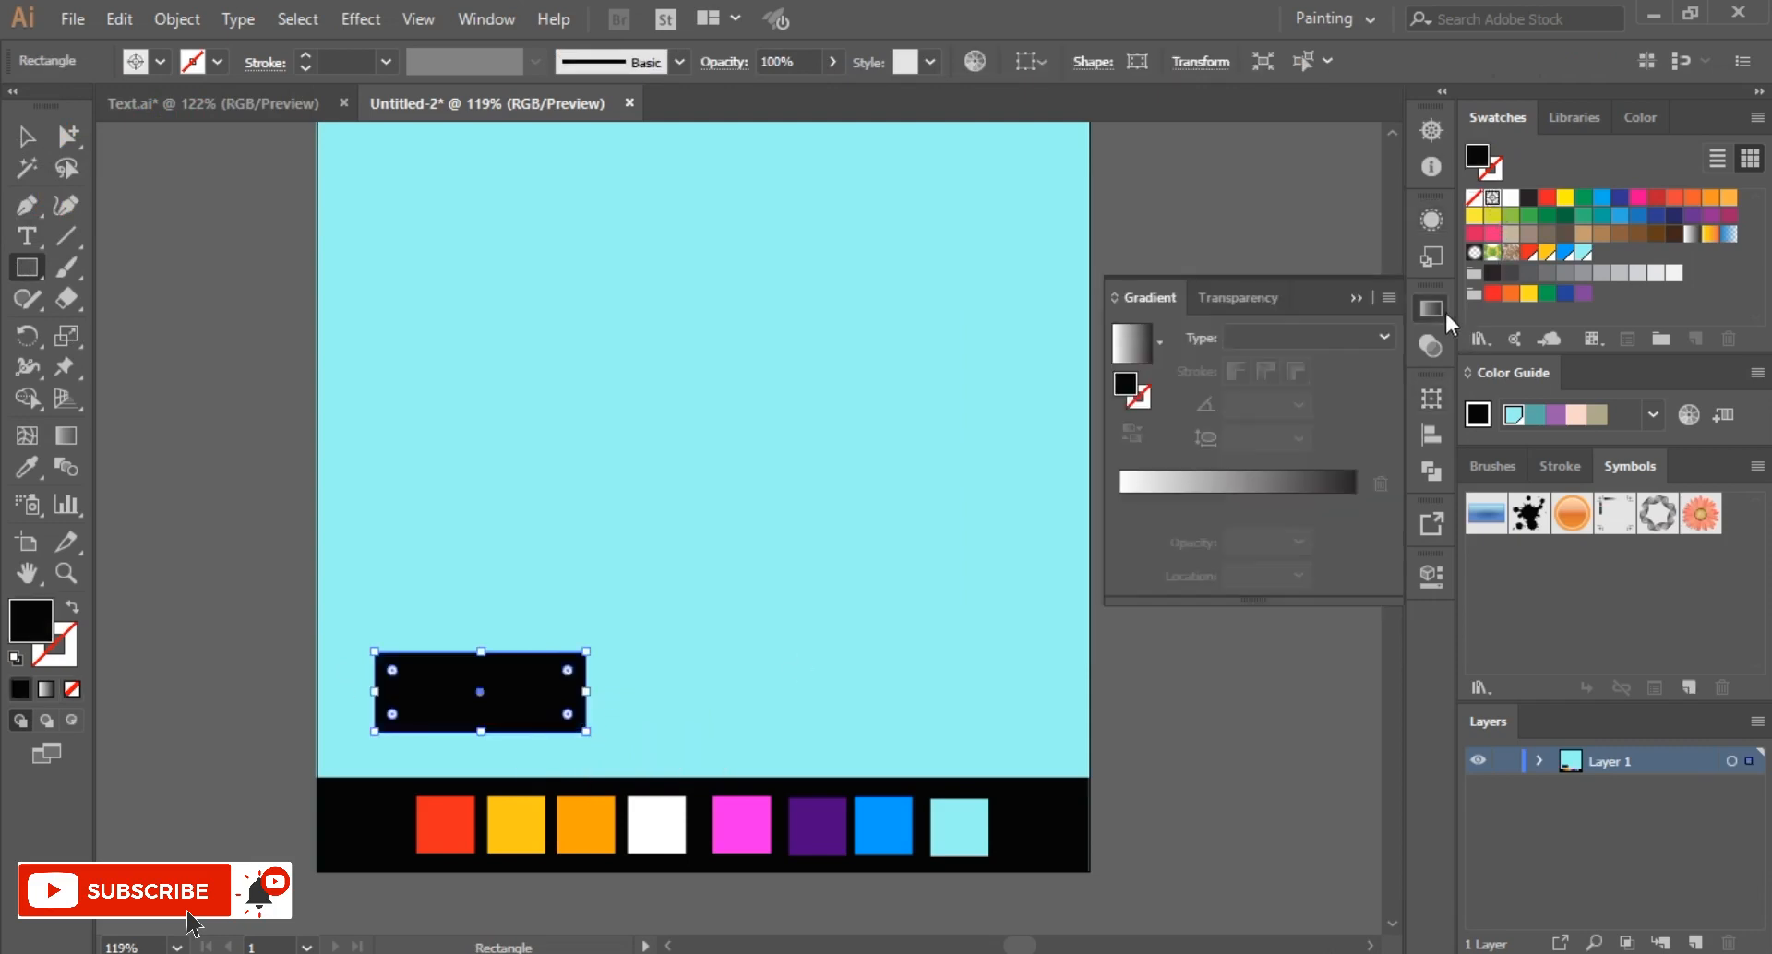
click(1298, 483)
Step: Recolour the small rectangle's gradient with the saved yellow swatch at the start stop and the saved red swatch at the end stop
double_click(1353, 507)
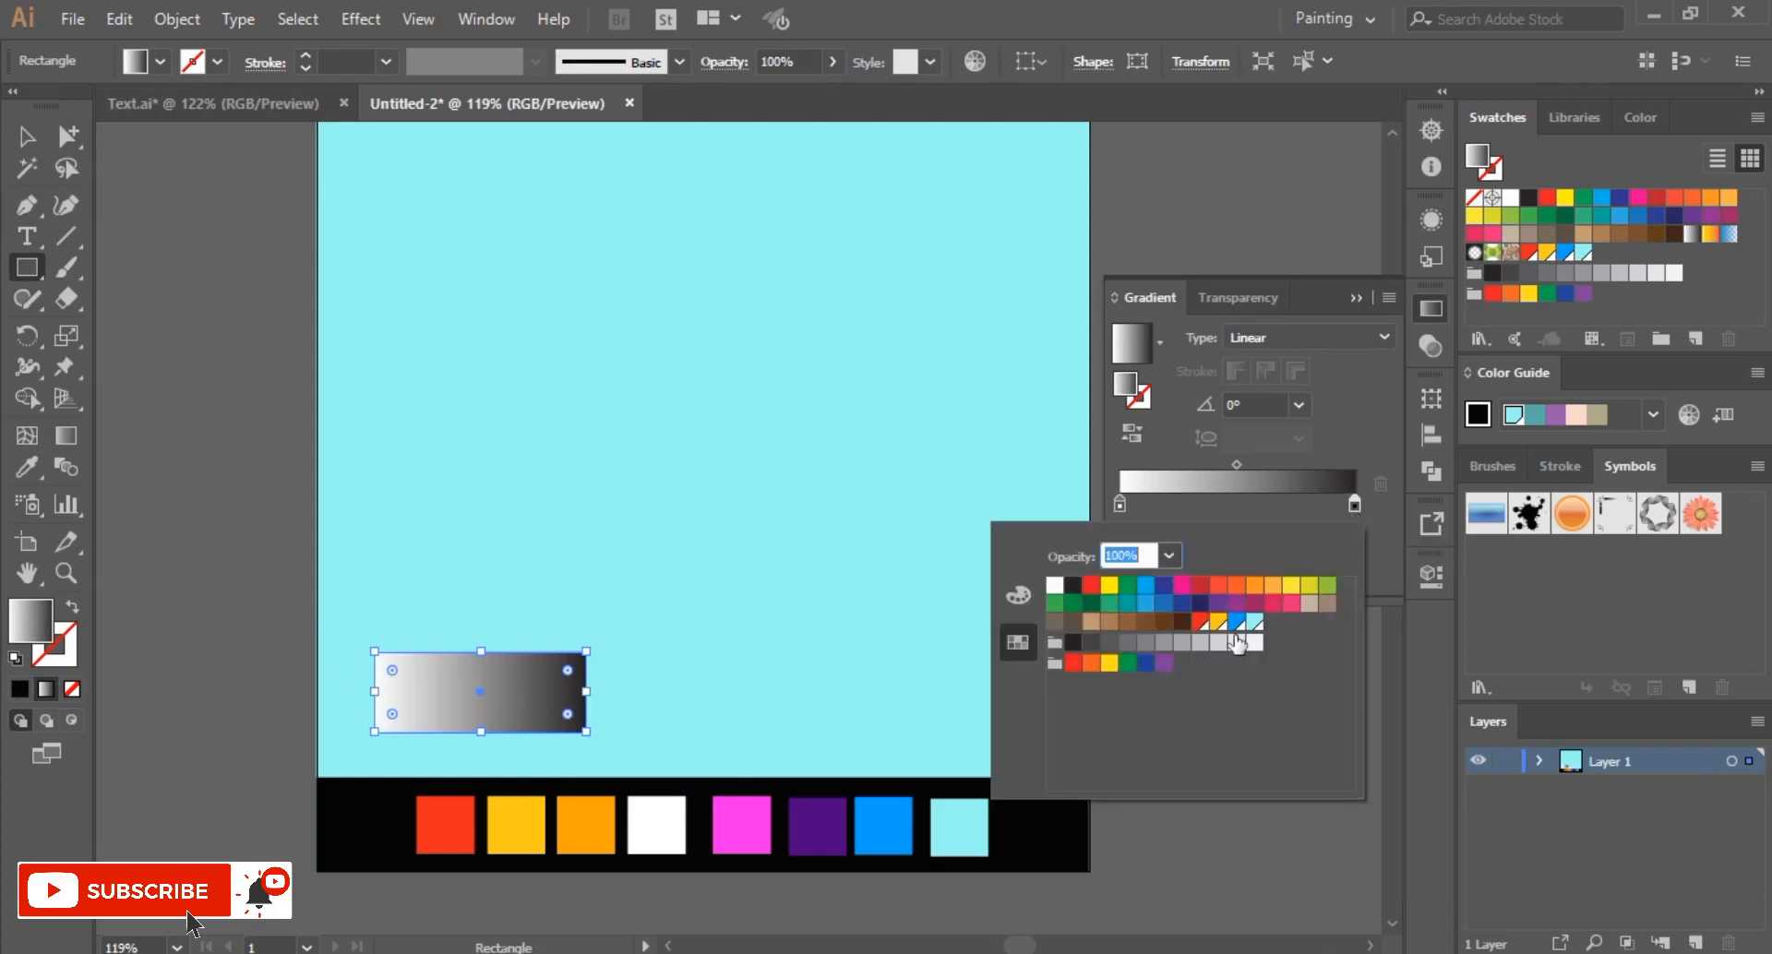
click(1200, 621)
click(1118, 505)
double_click(1119, 504)
click(1218, 621)
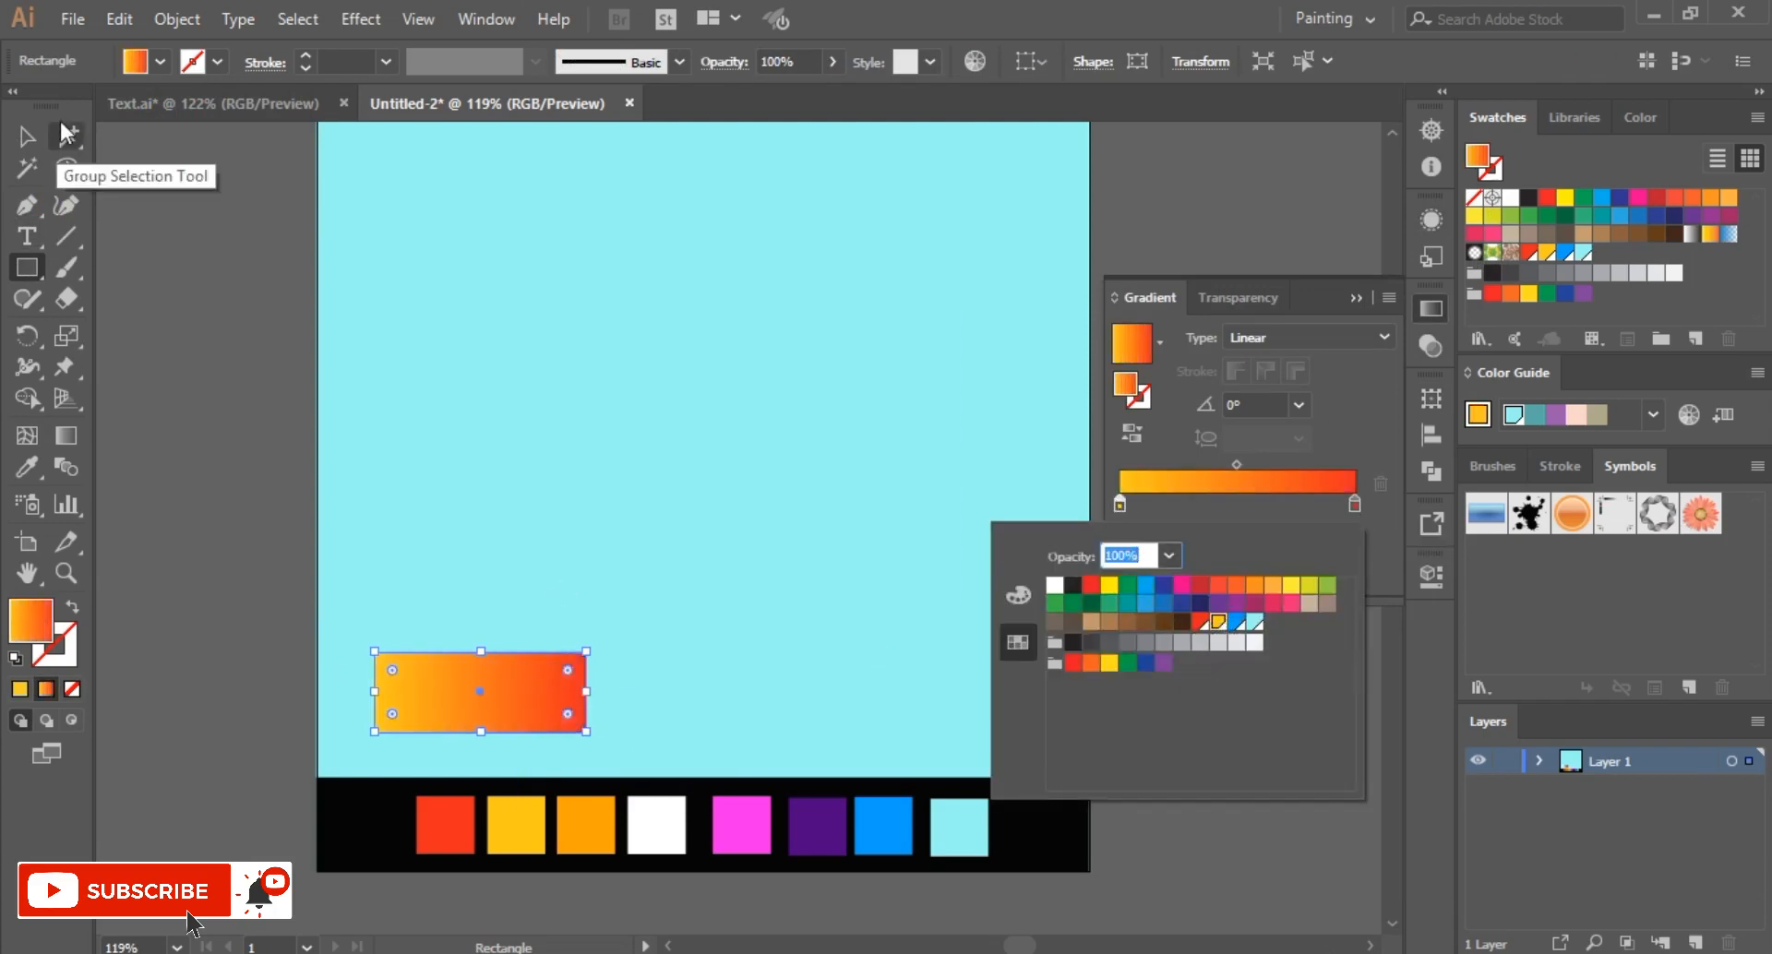
Step: Save the small rectangle's yellow-to-red gradient as a new swatch with the default name and delete the rectangle
click(37, 139)
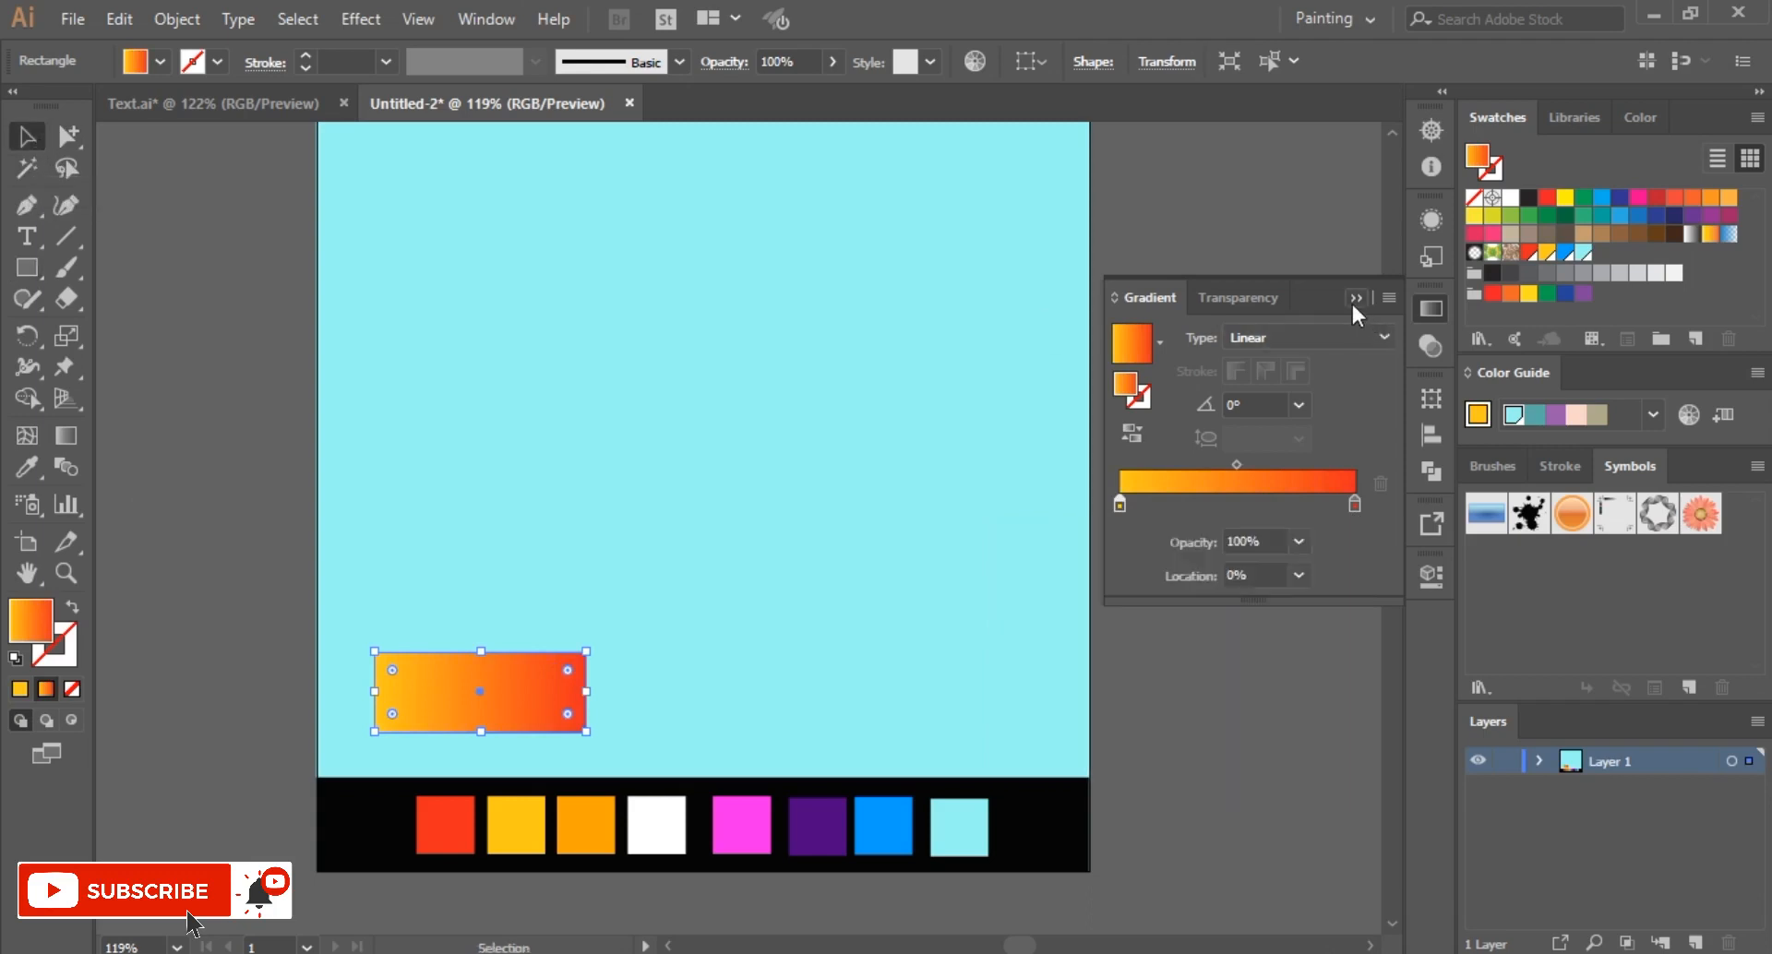
click(1353, 297)
click(1696, 339)
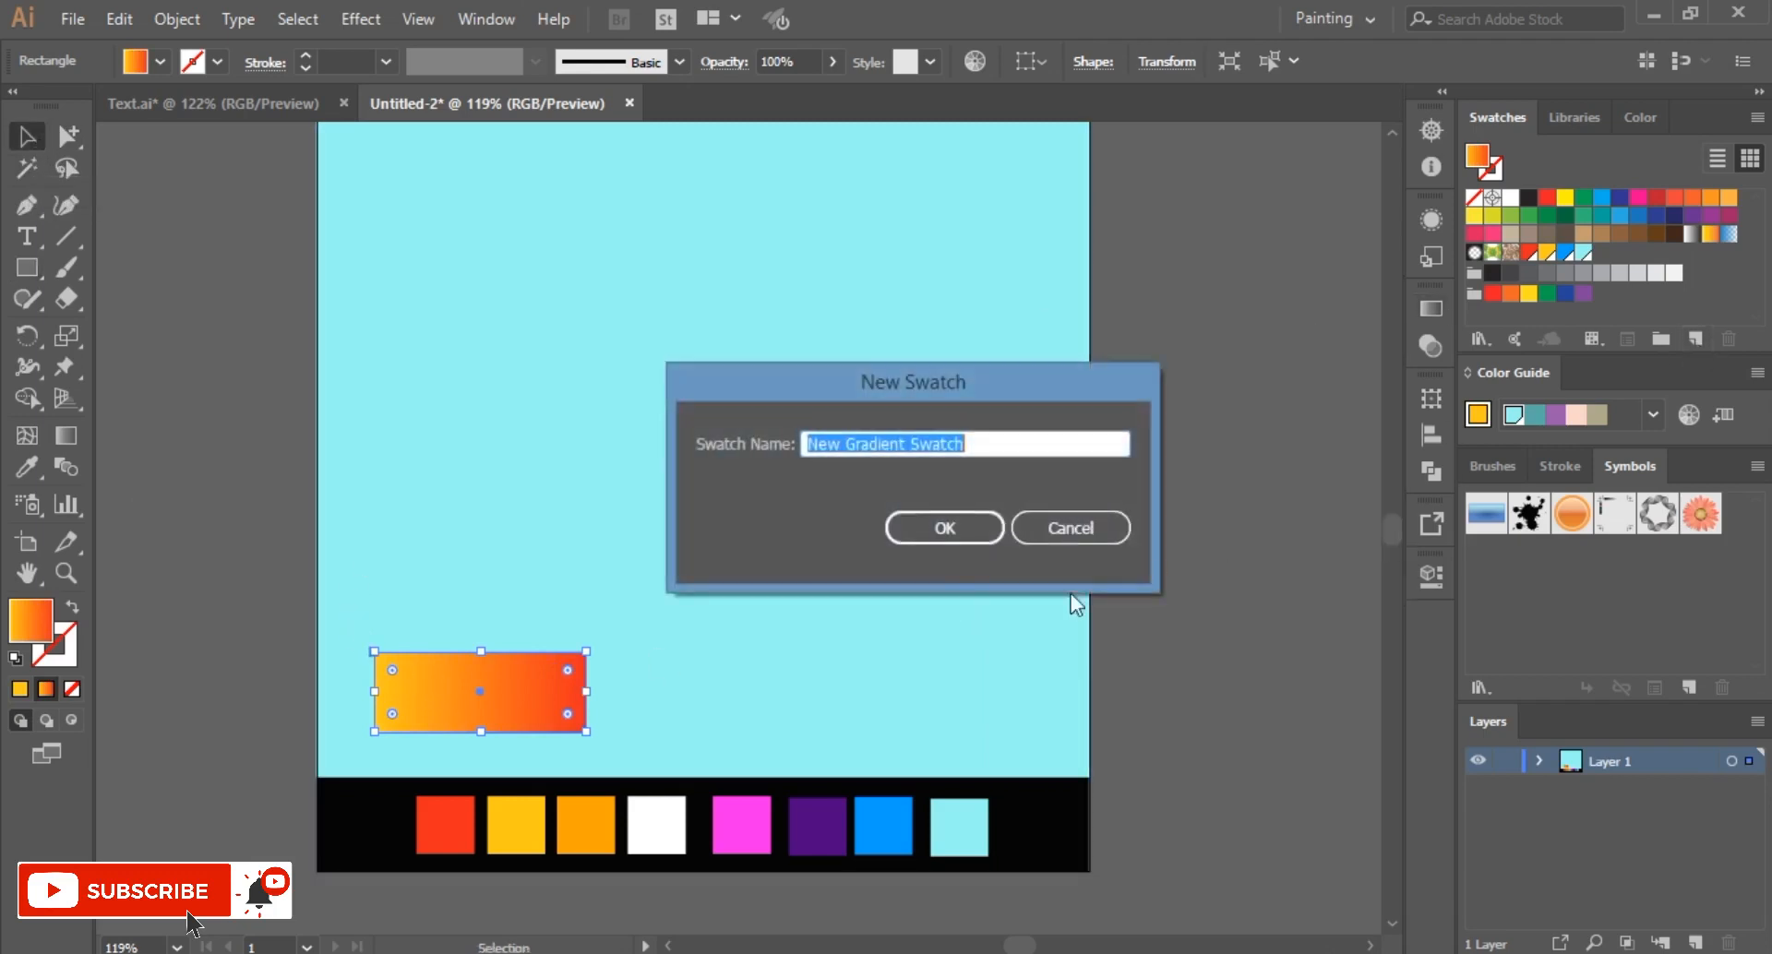
click(946, 527)
key(Delete)
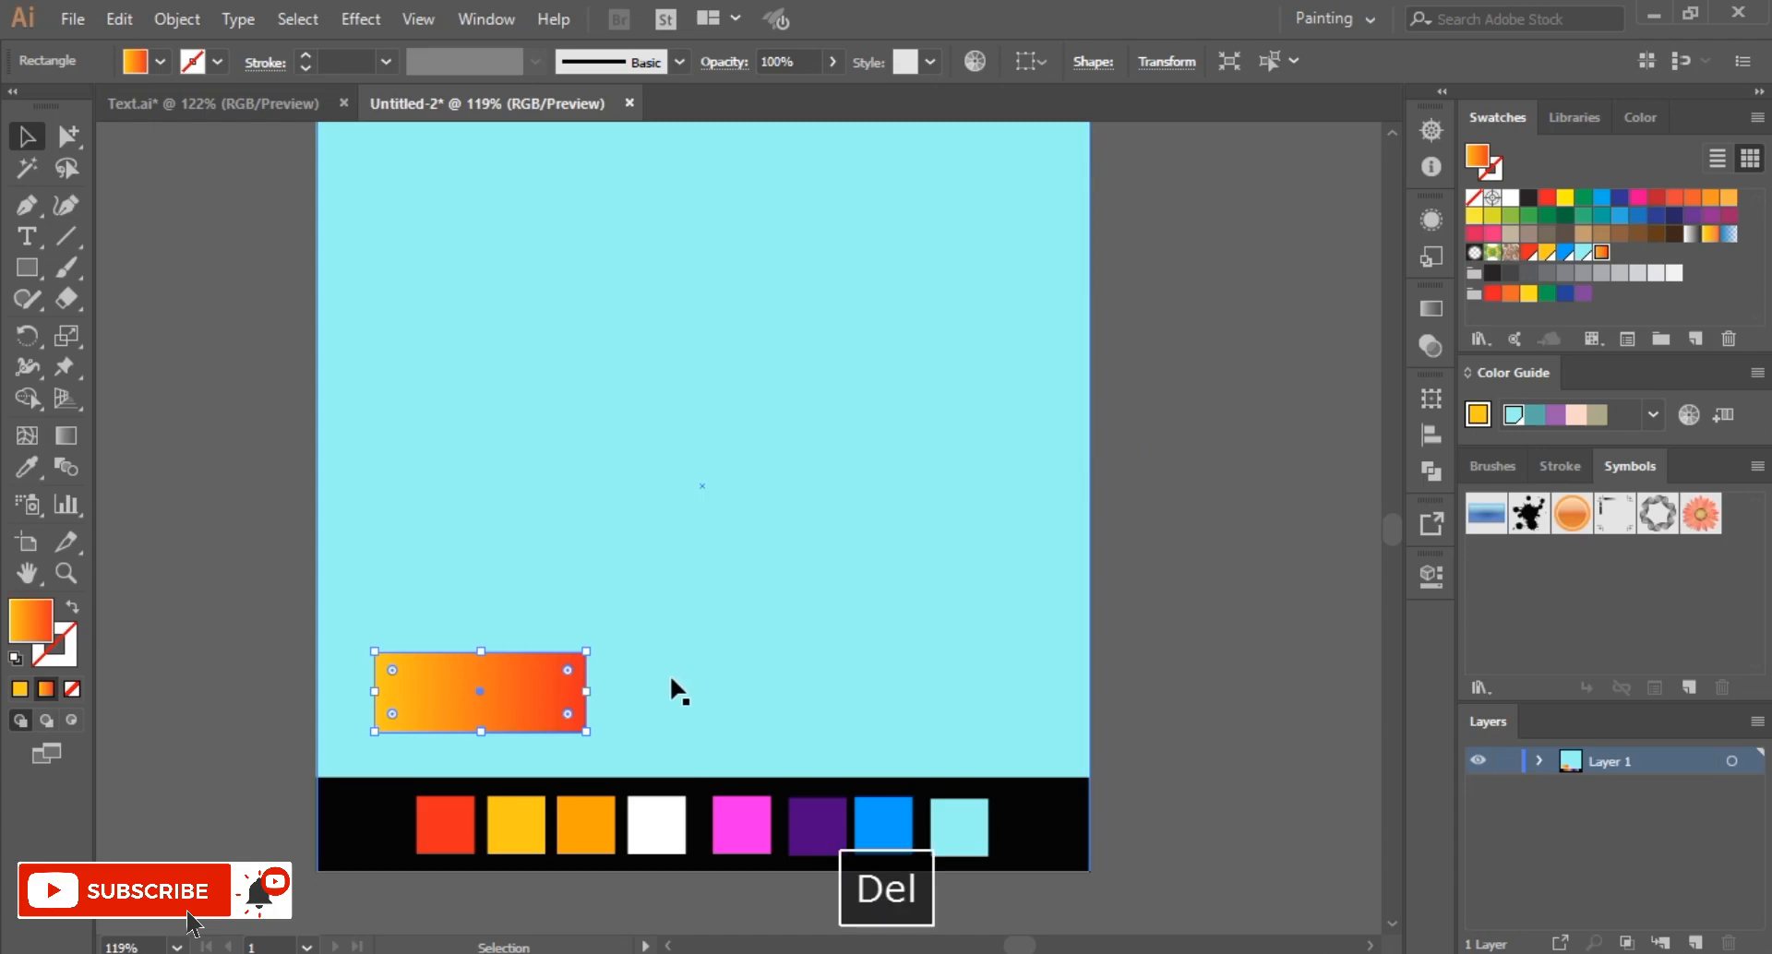
Step: Add a new fill to the "Amw" text's appearance and apply the saved yellow-to-red gradient swatch to it
click(665, 432)
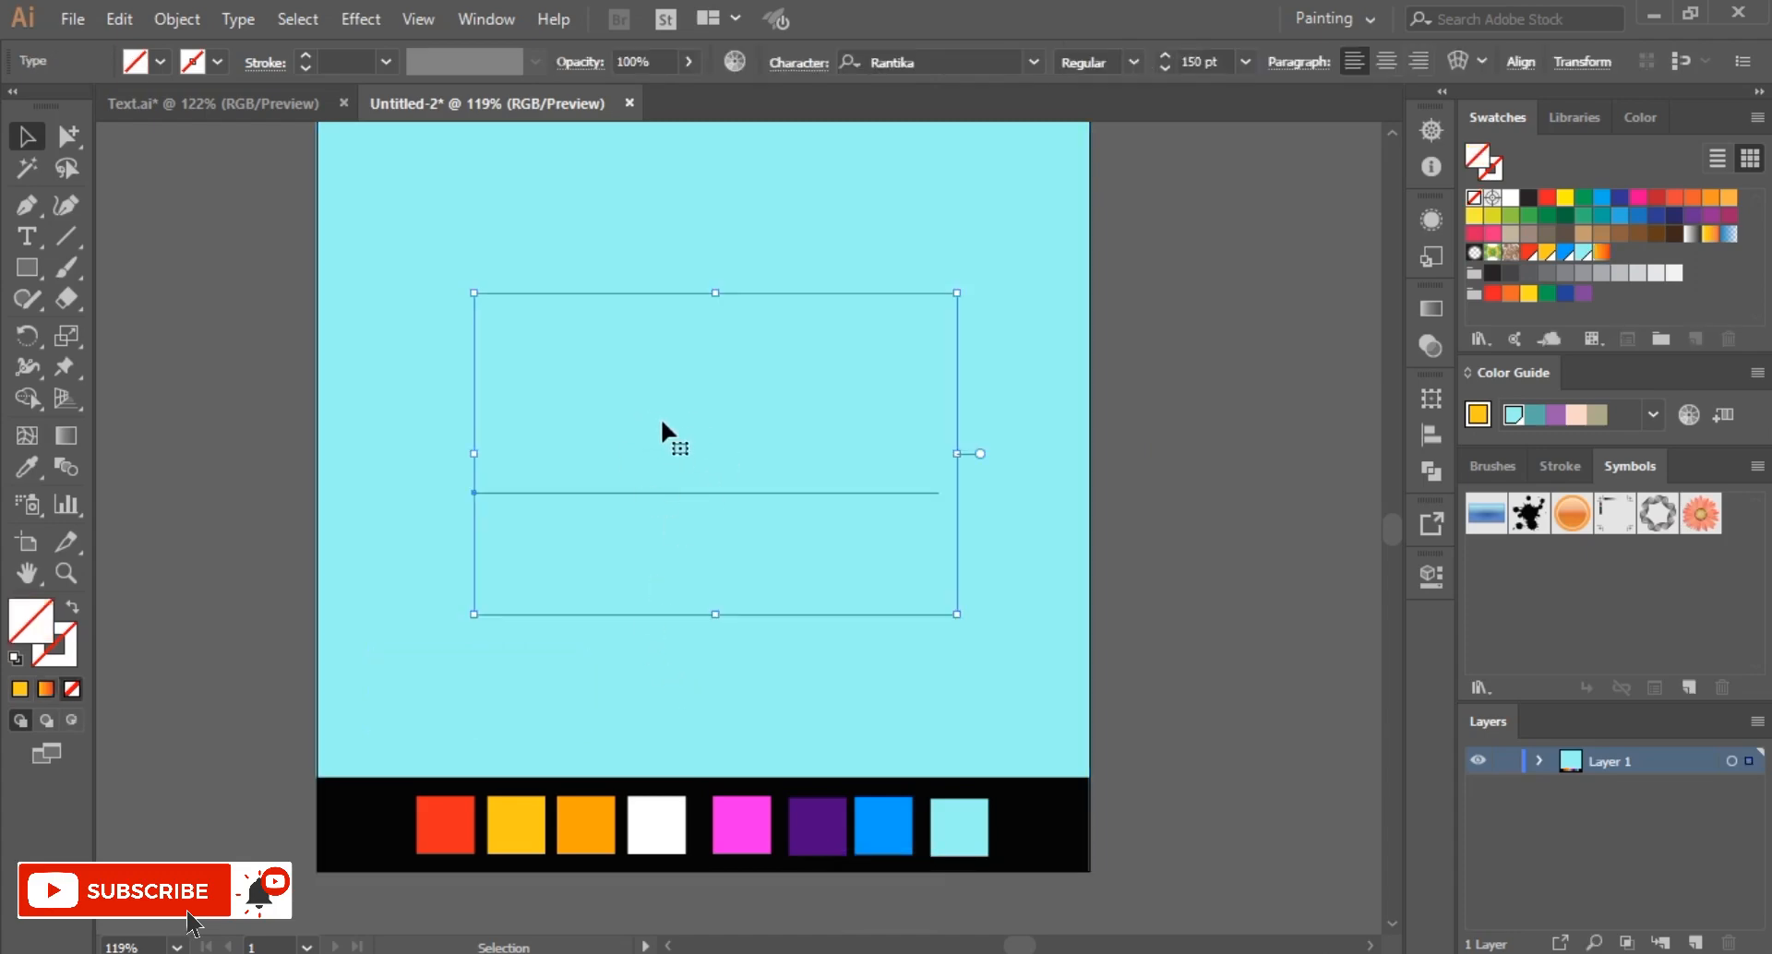
click(487, 19)
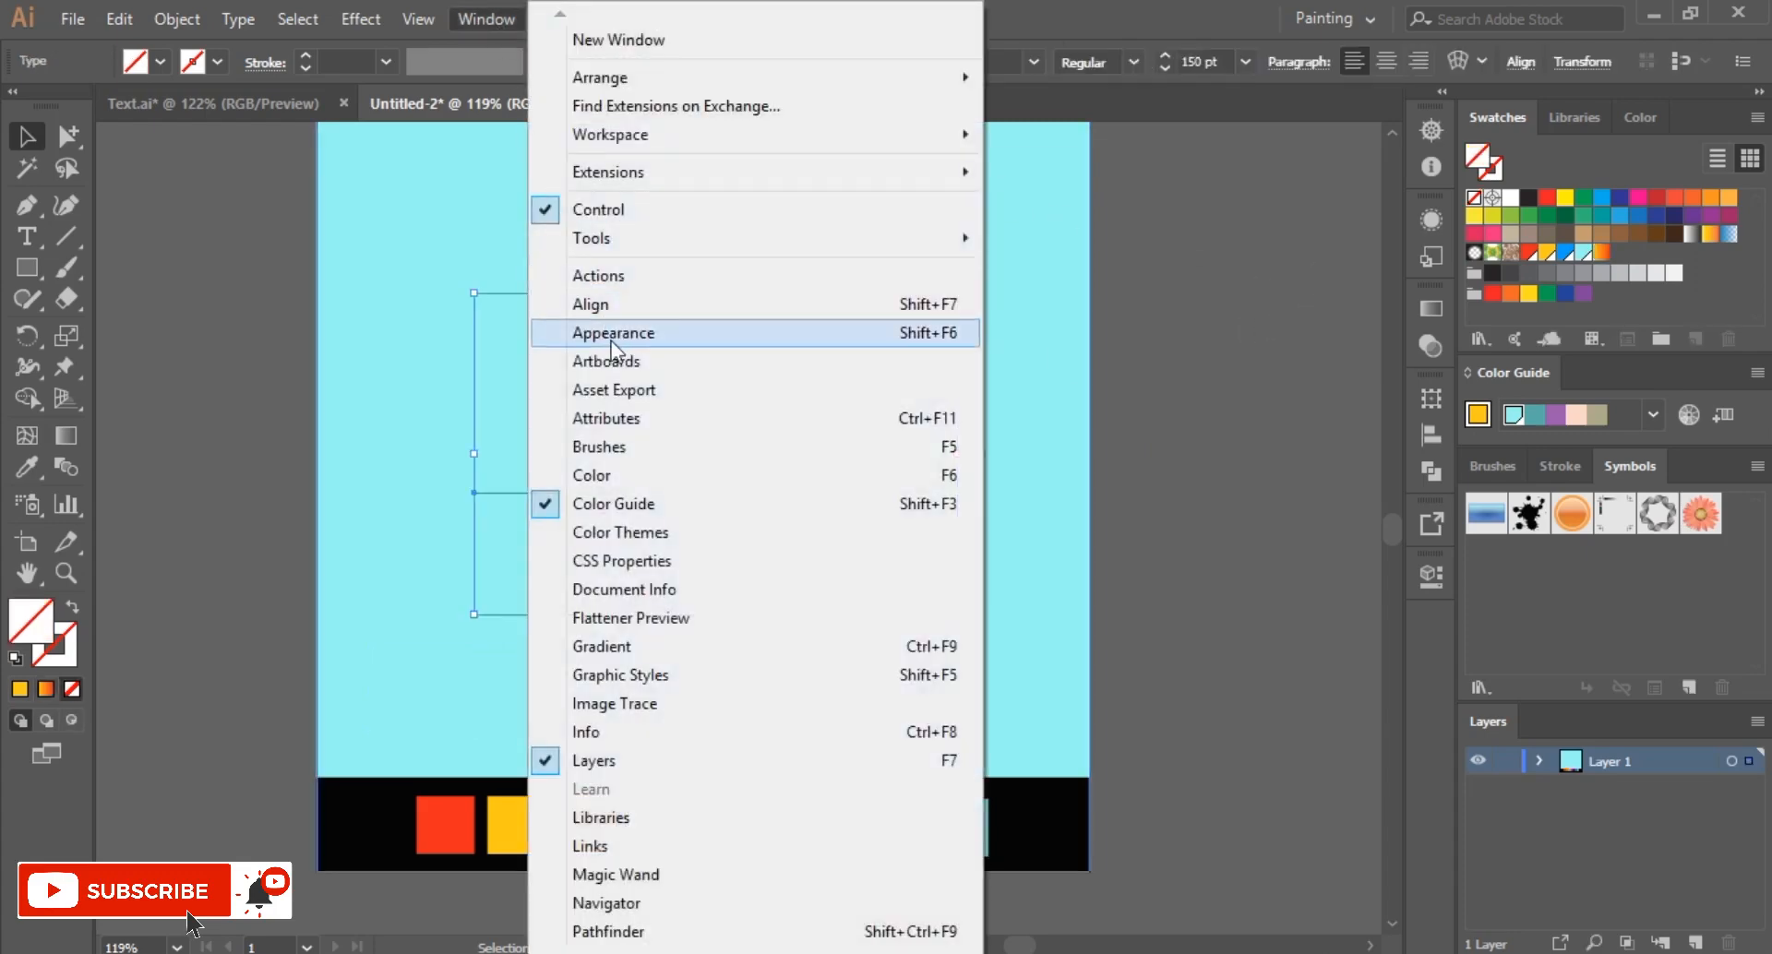
click(613, 335)
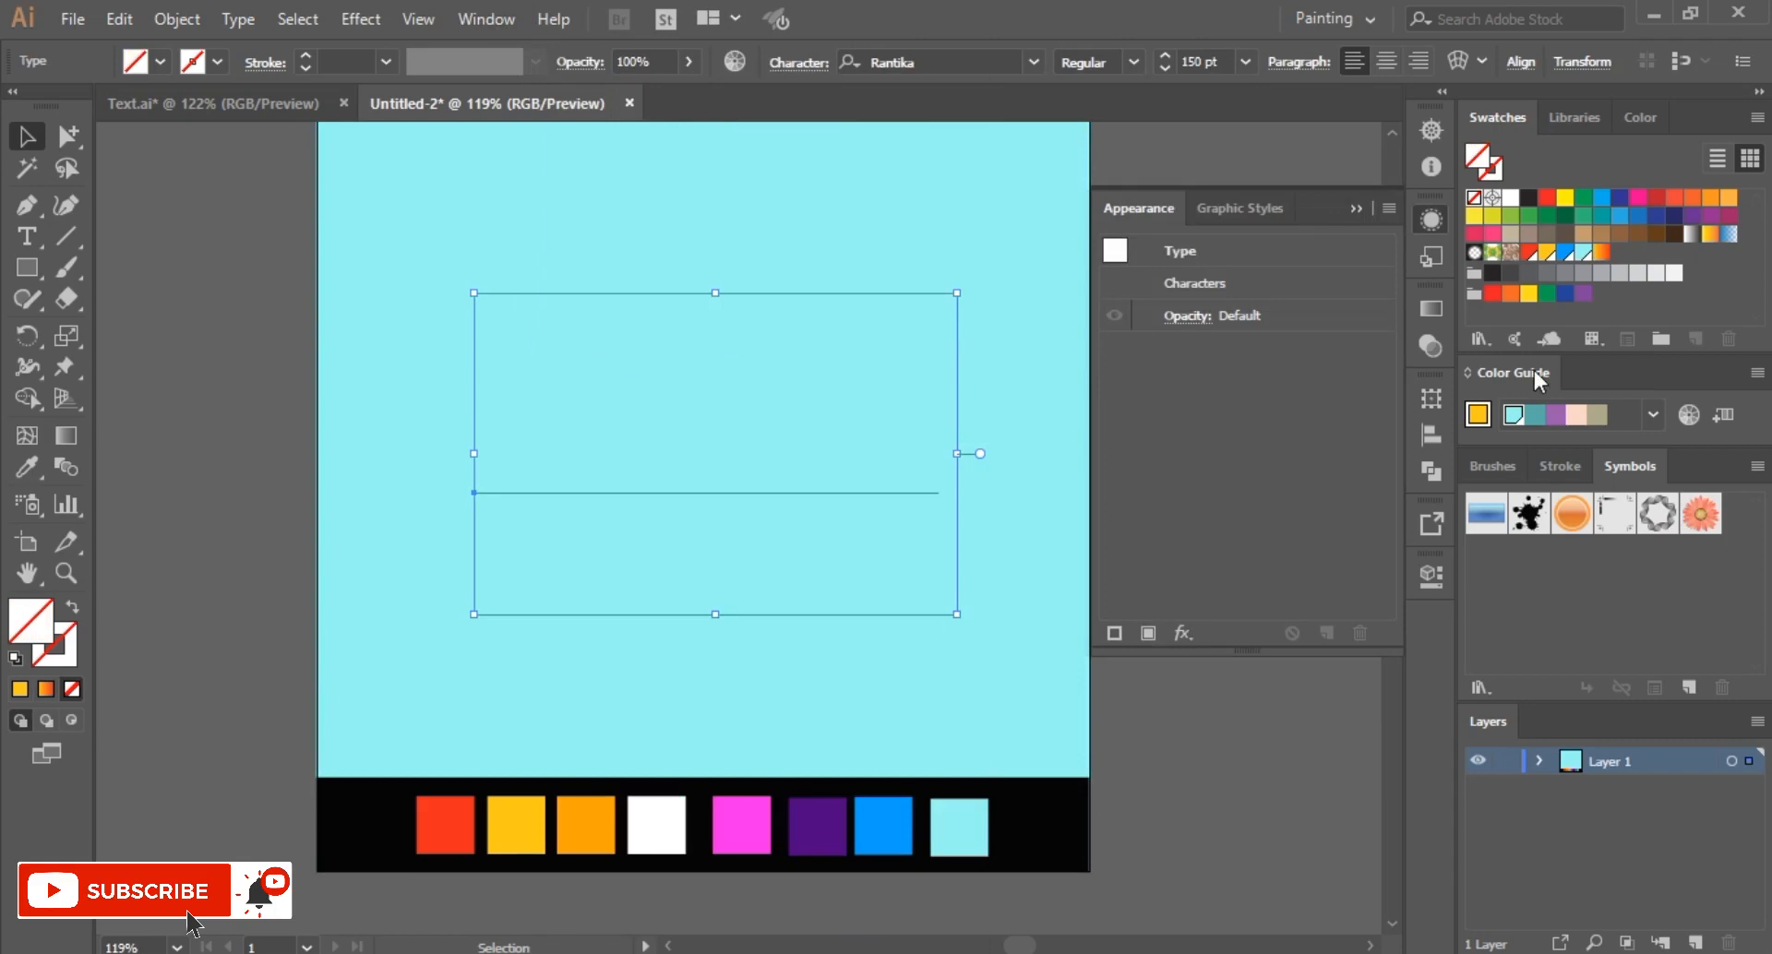
click(1148, 635)
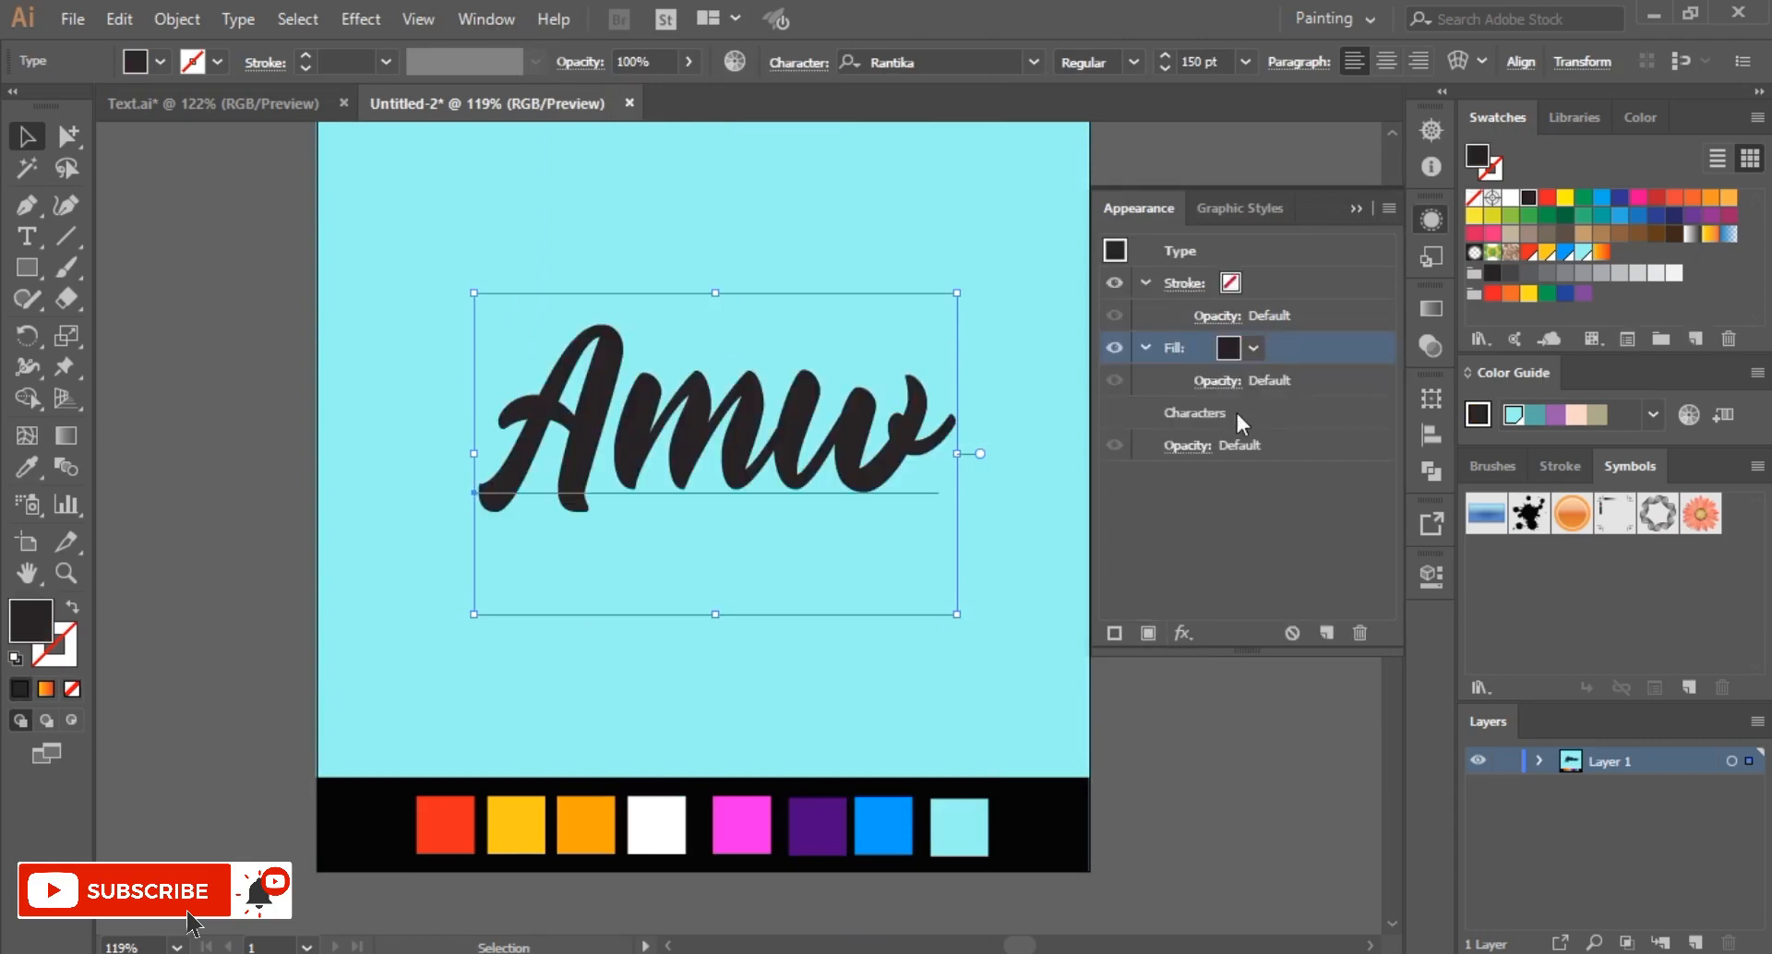
click(1254, 347)
click(1160, 447)
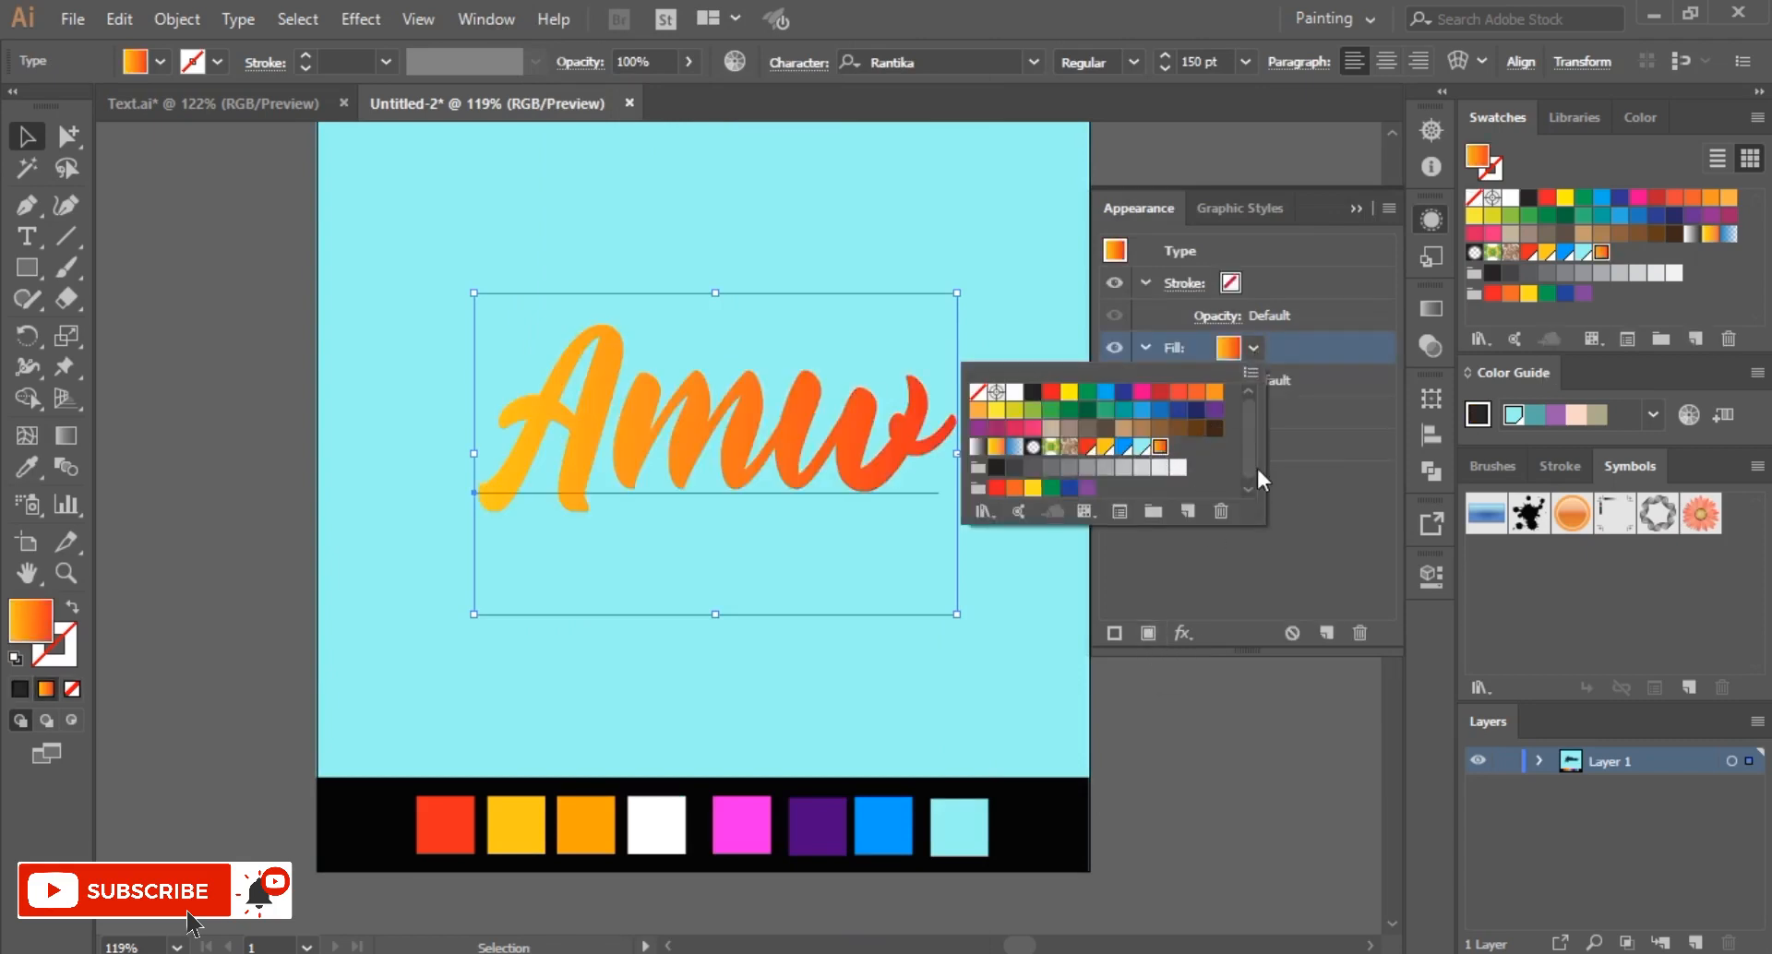
Step: Reverse the text's gradient and redraw it near-vertically at about 85°, running from red at the letters' base to yellow above
click(1432, 307)
click(1431, 306)
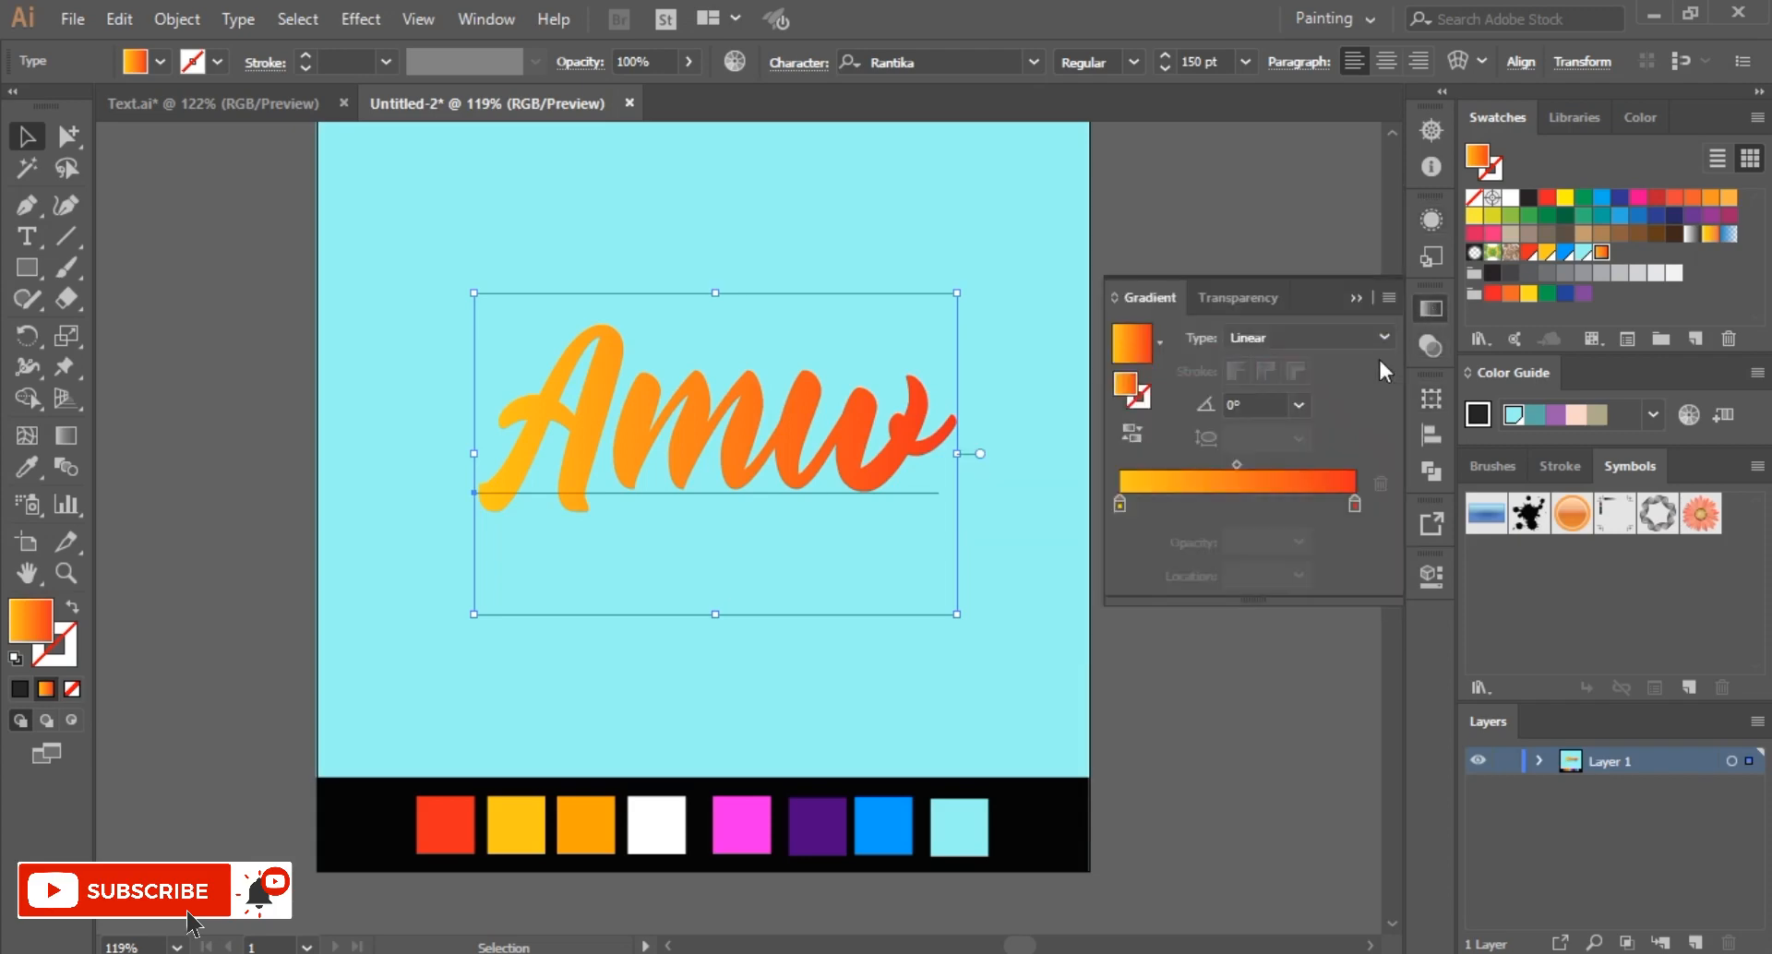
click(1132, 434)
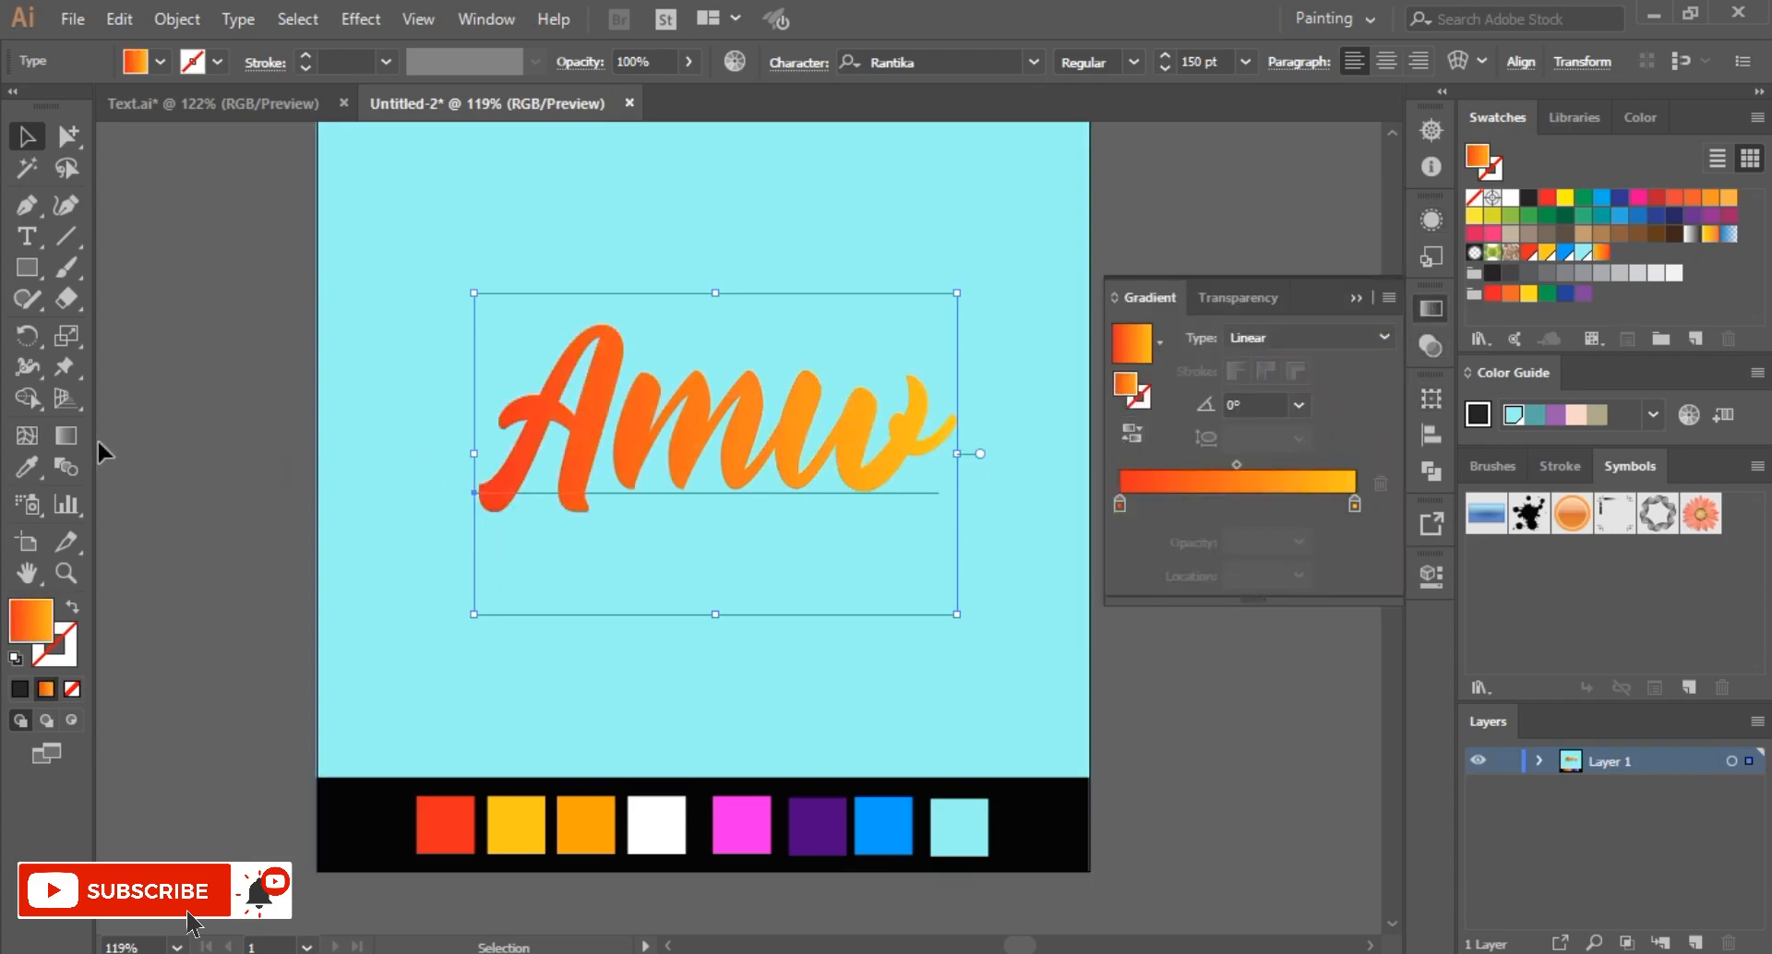
click(66, 436)
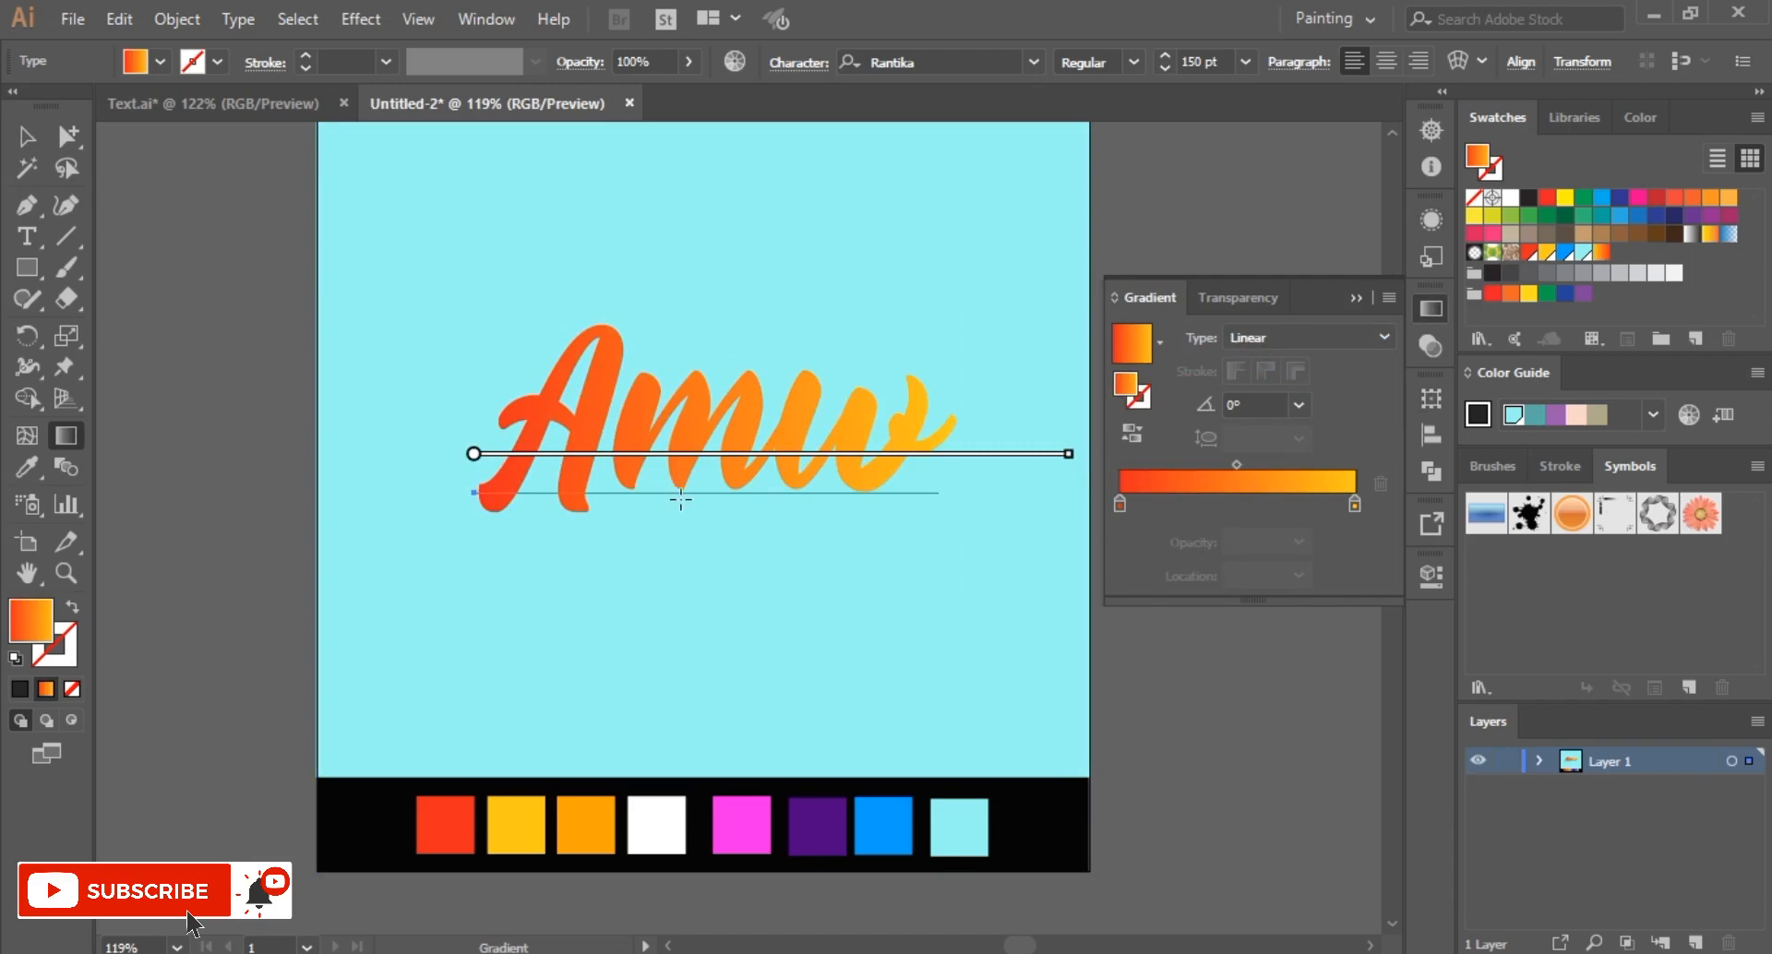
drag(680, 484, 702, 396)
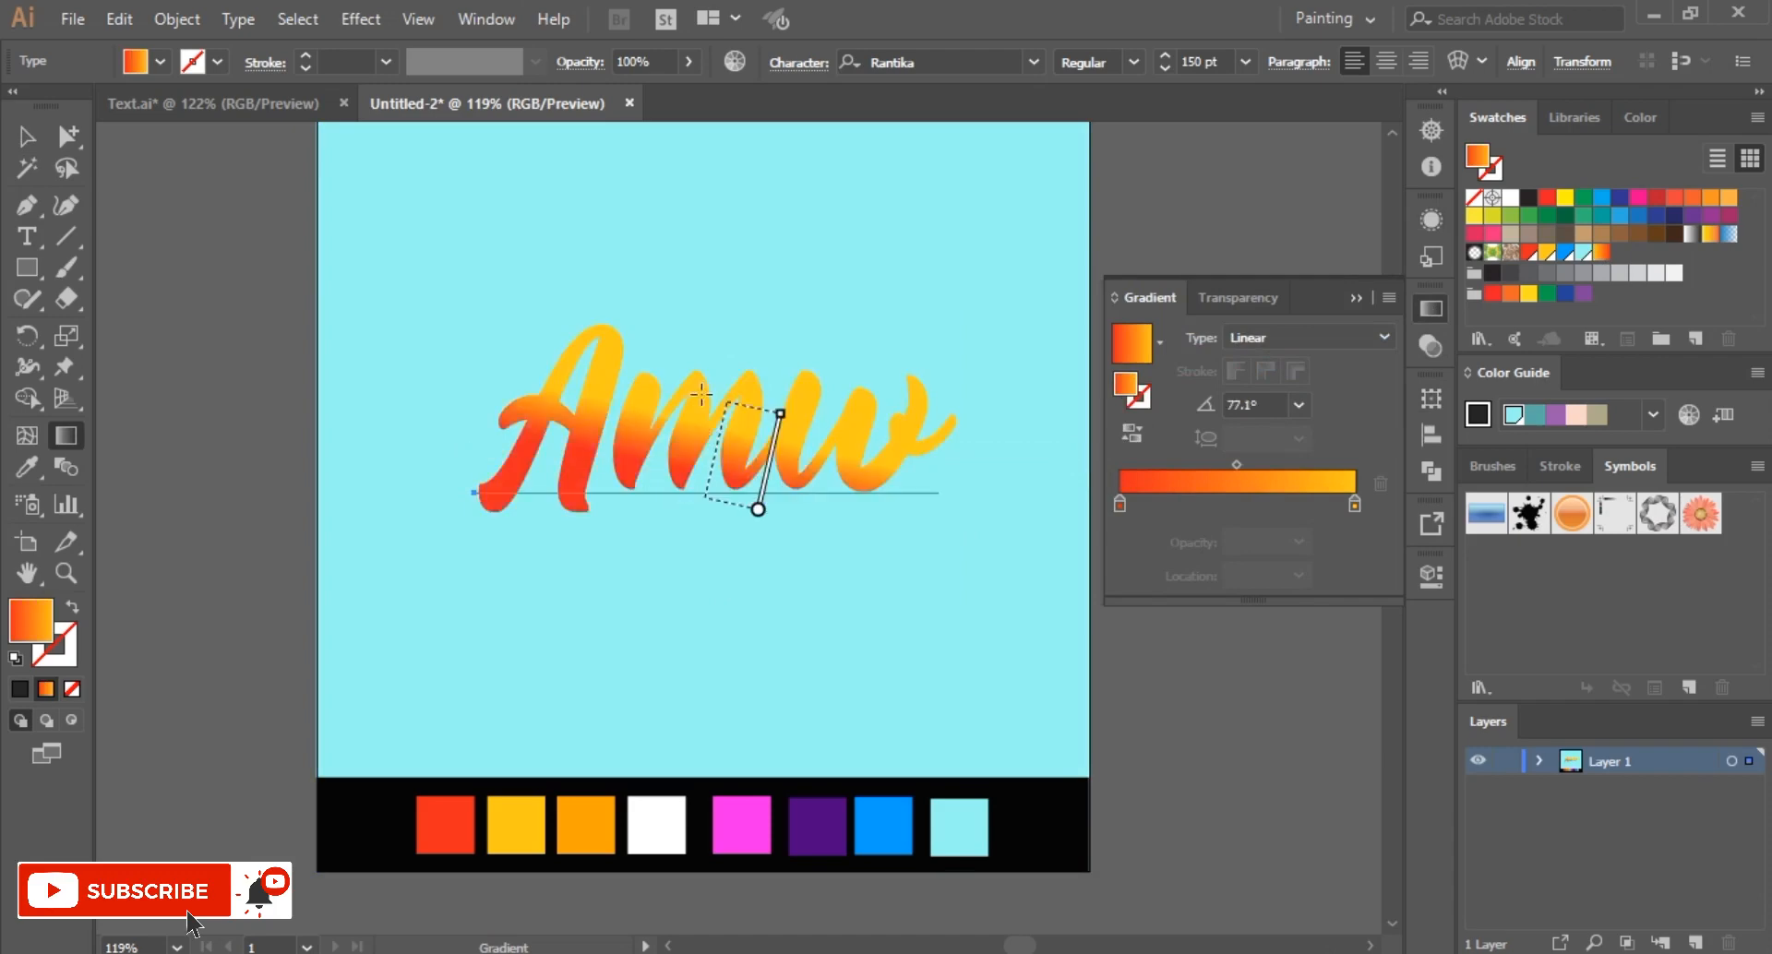
drag(800, 503, 809, 412)
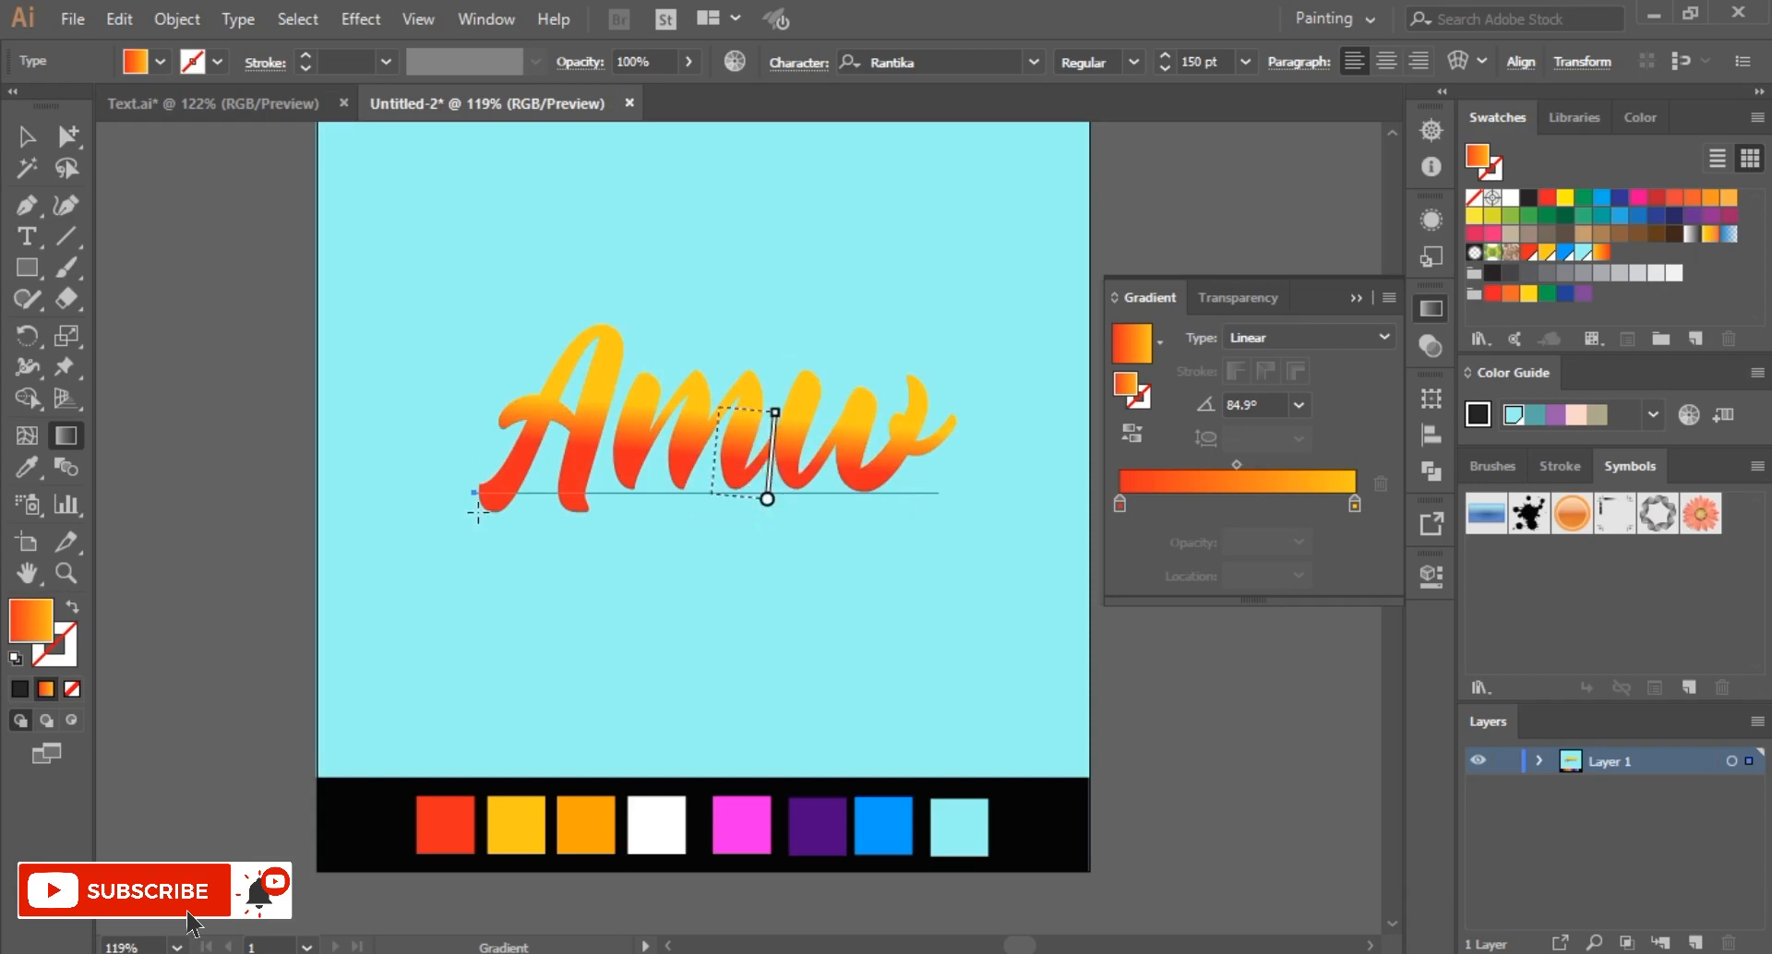
drag(763, 486, 765, 506)
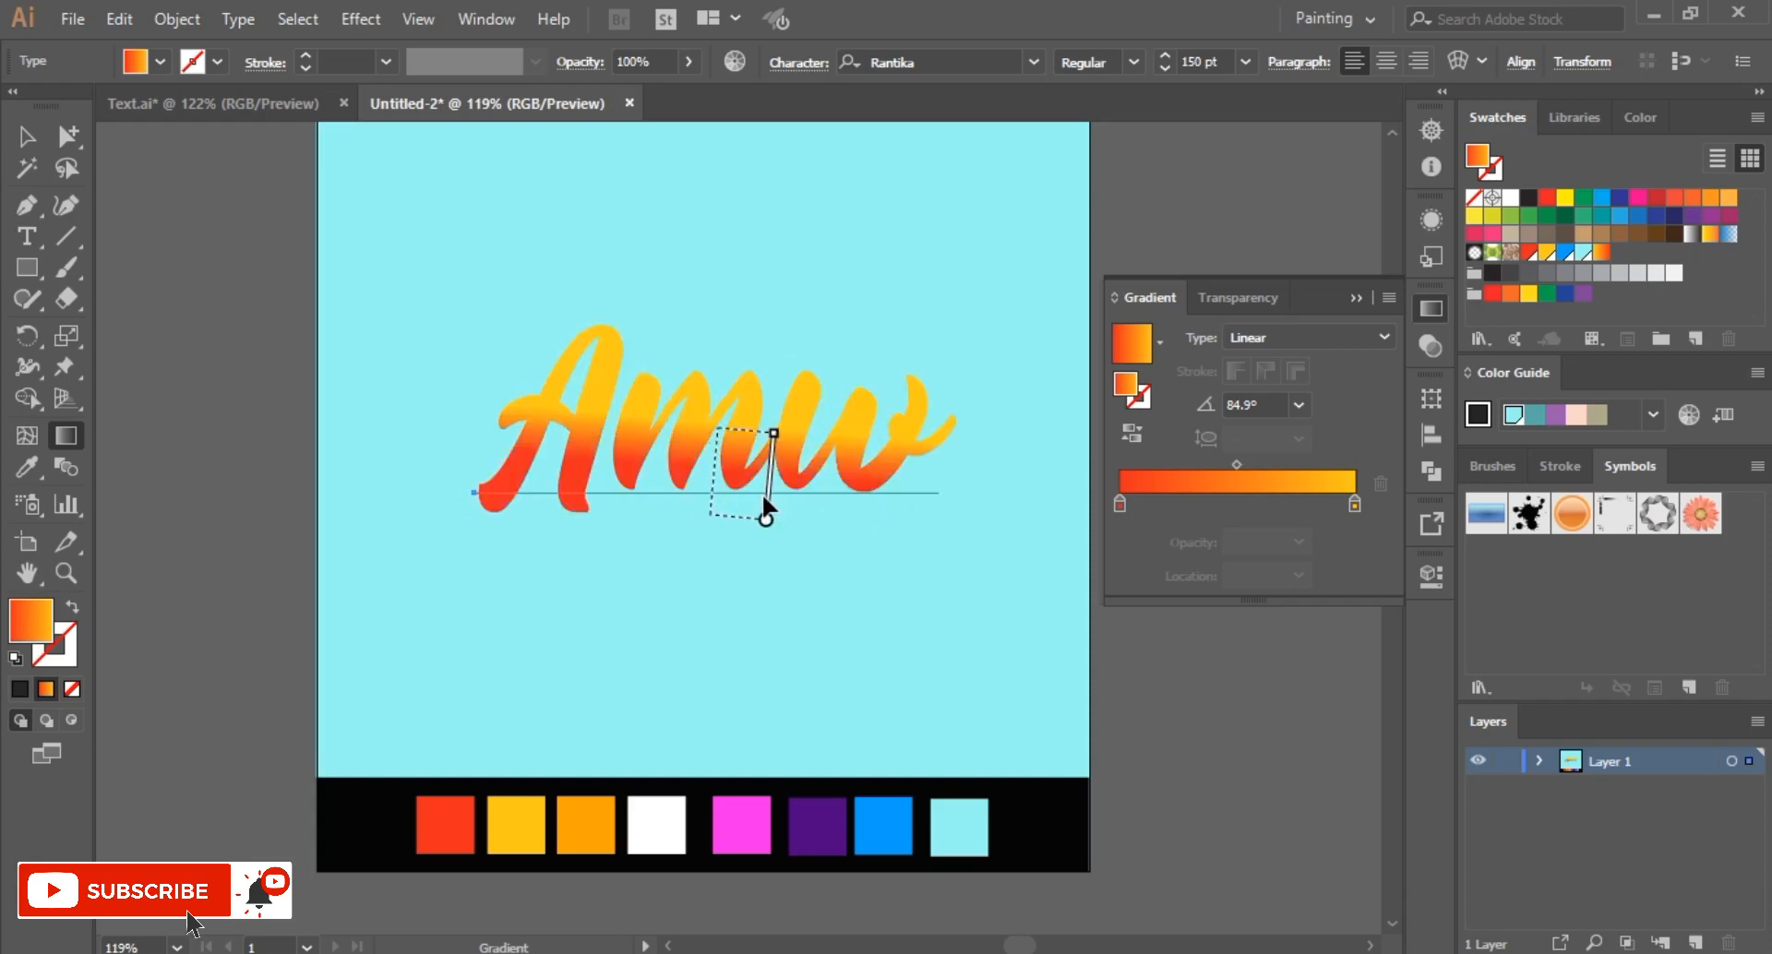
click(22, 143)
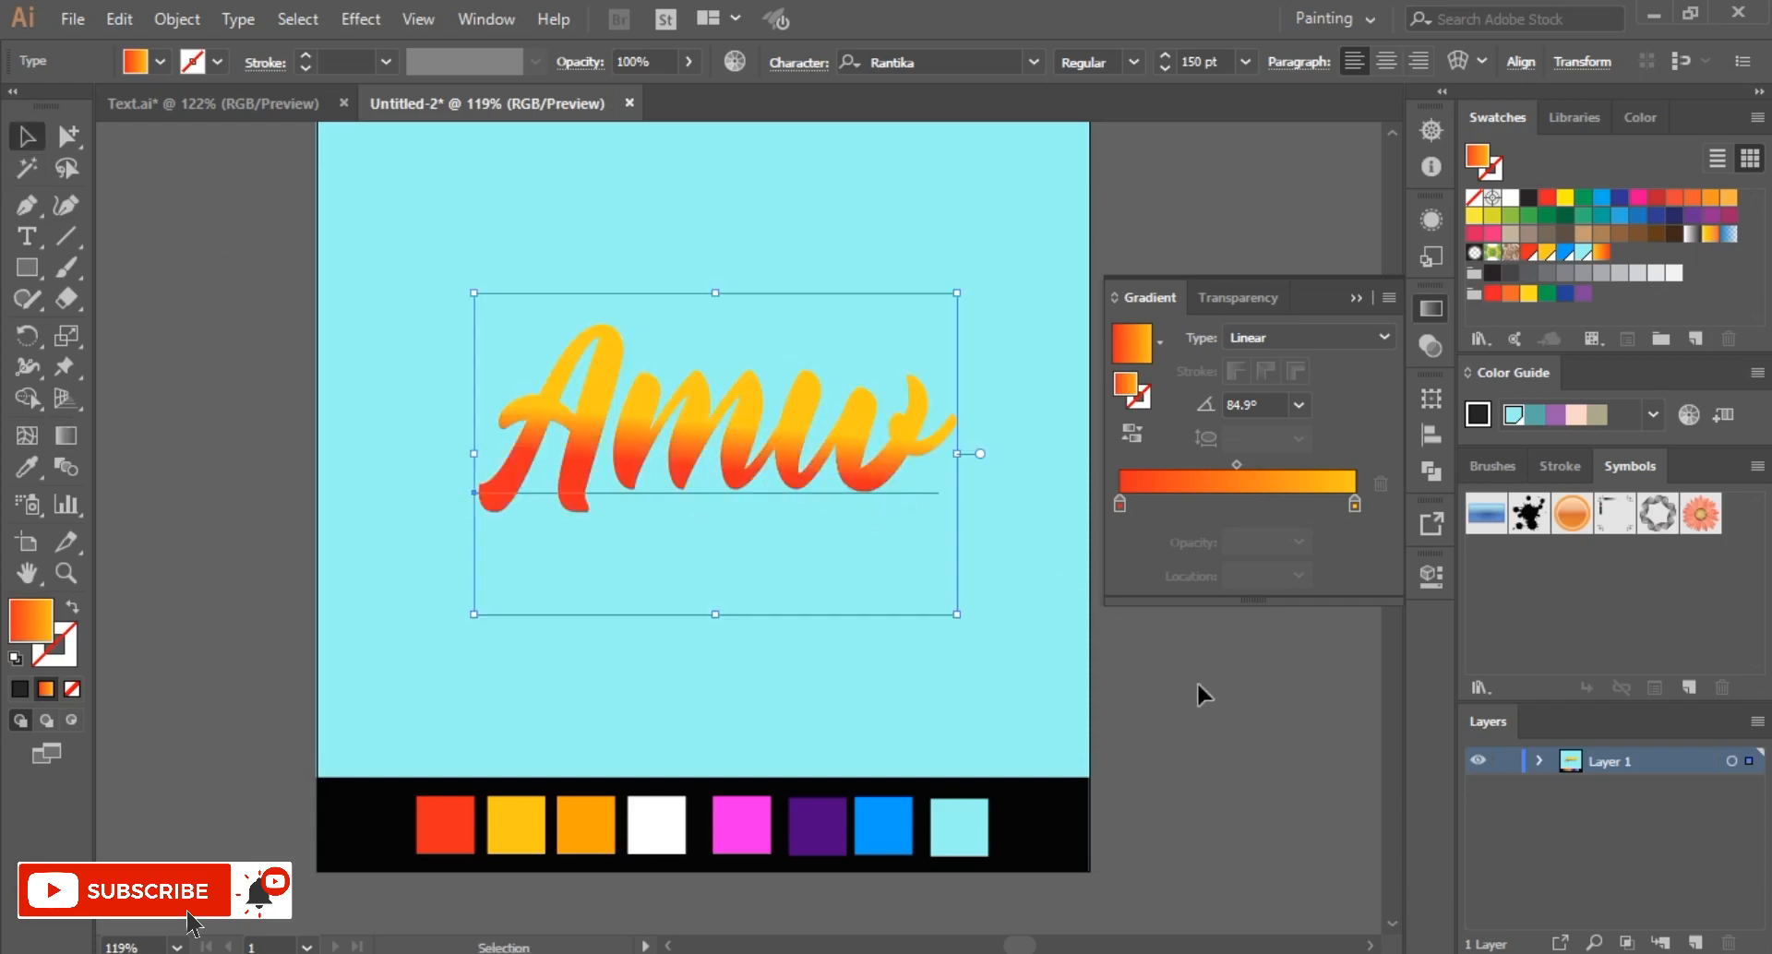
Step: Add a second fill beneath the text's gradient fill and colour it with the palette's orange, fda100
click(1432, 228)
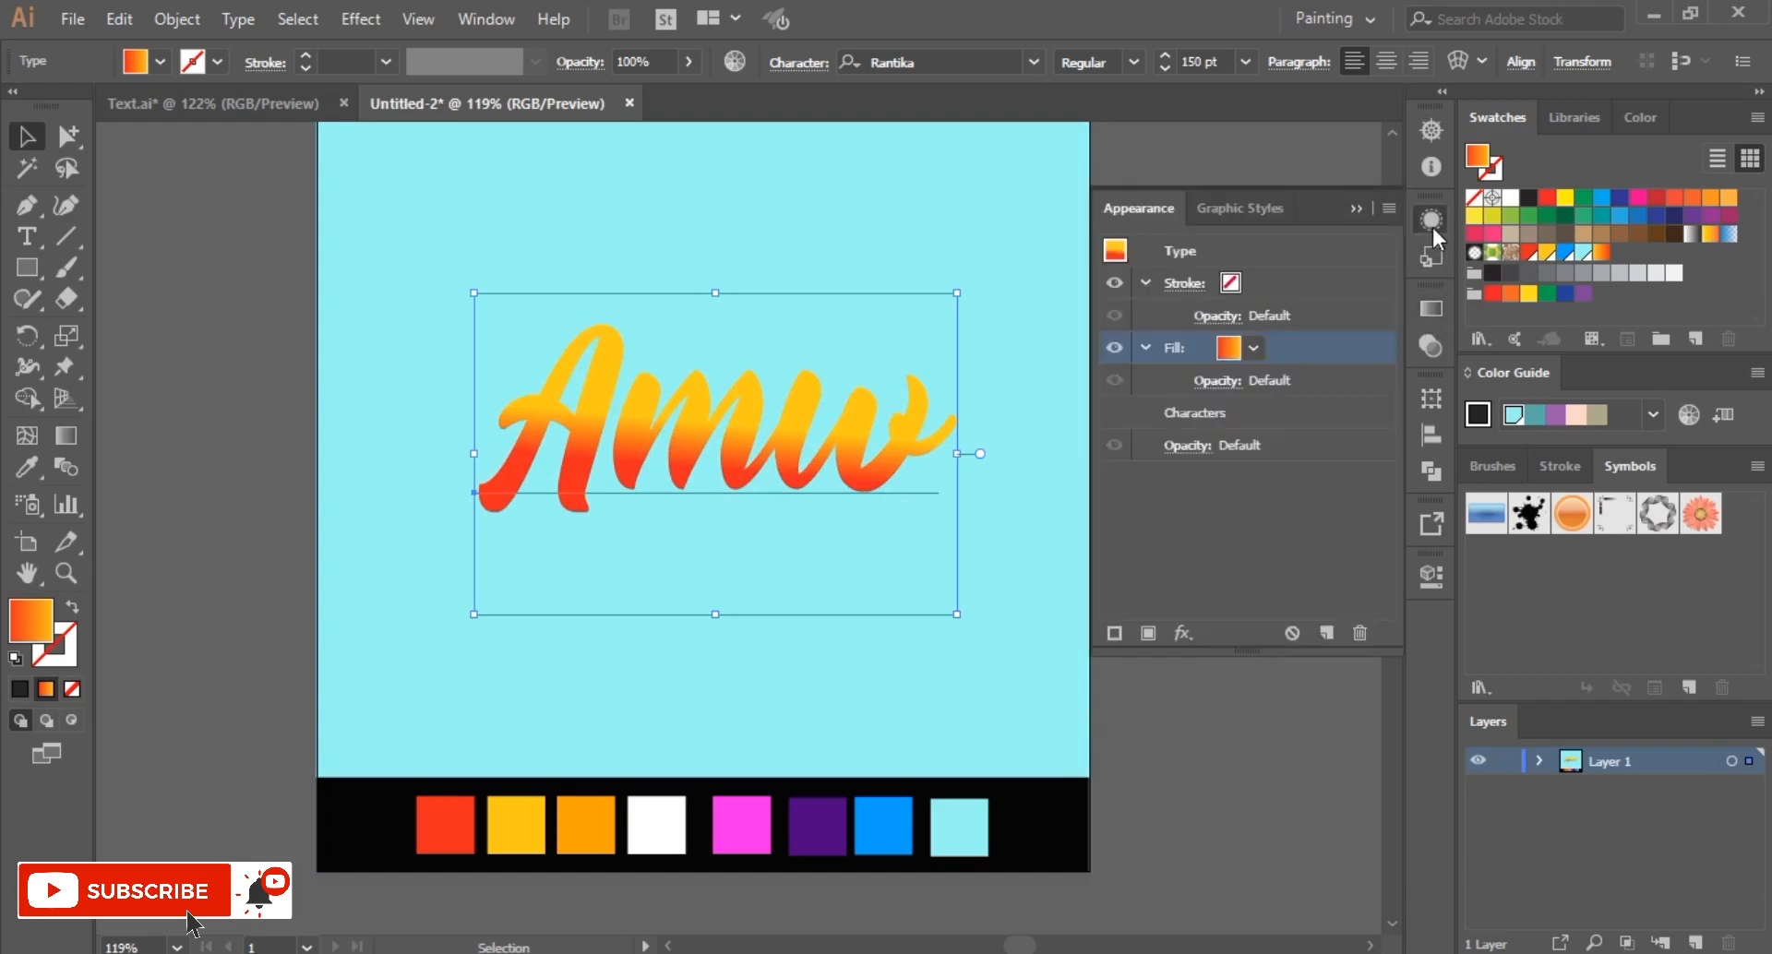
click(1149, 633)
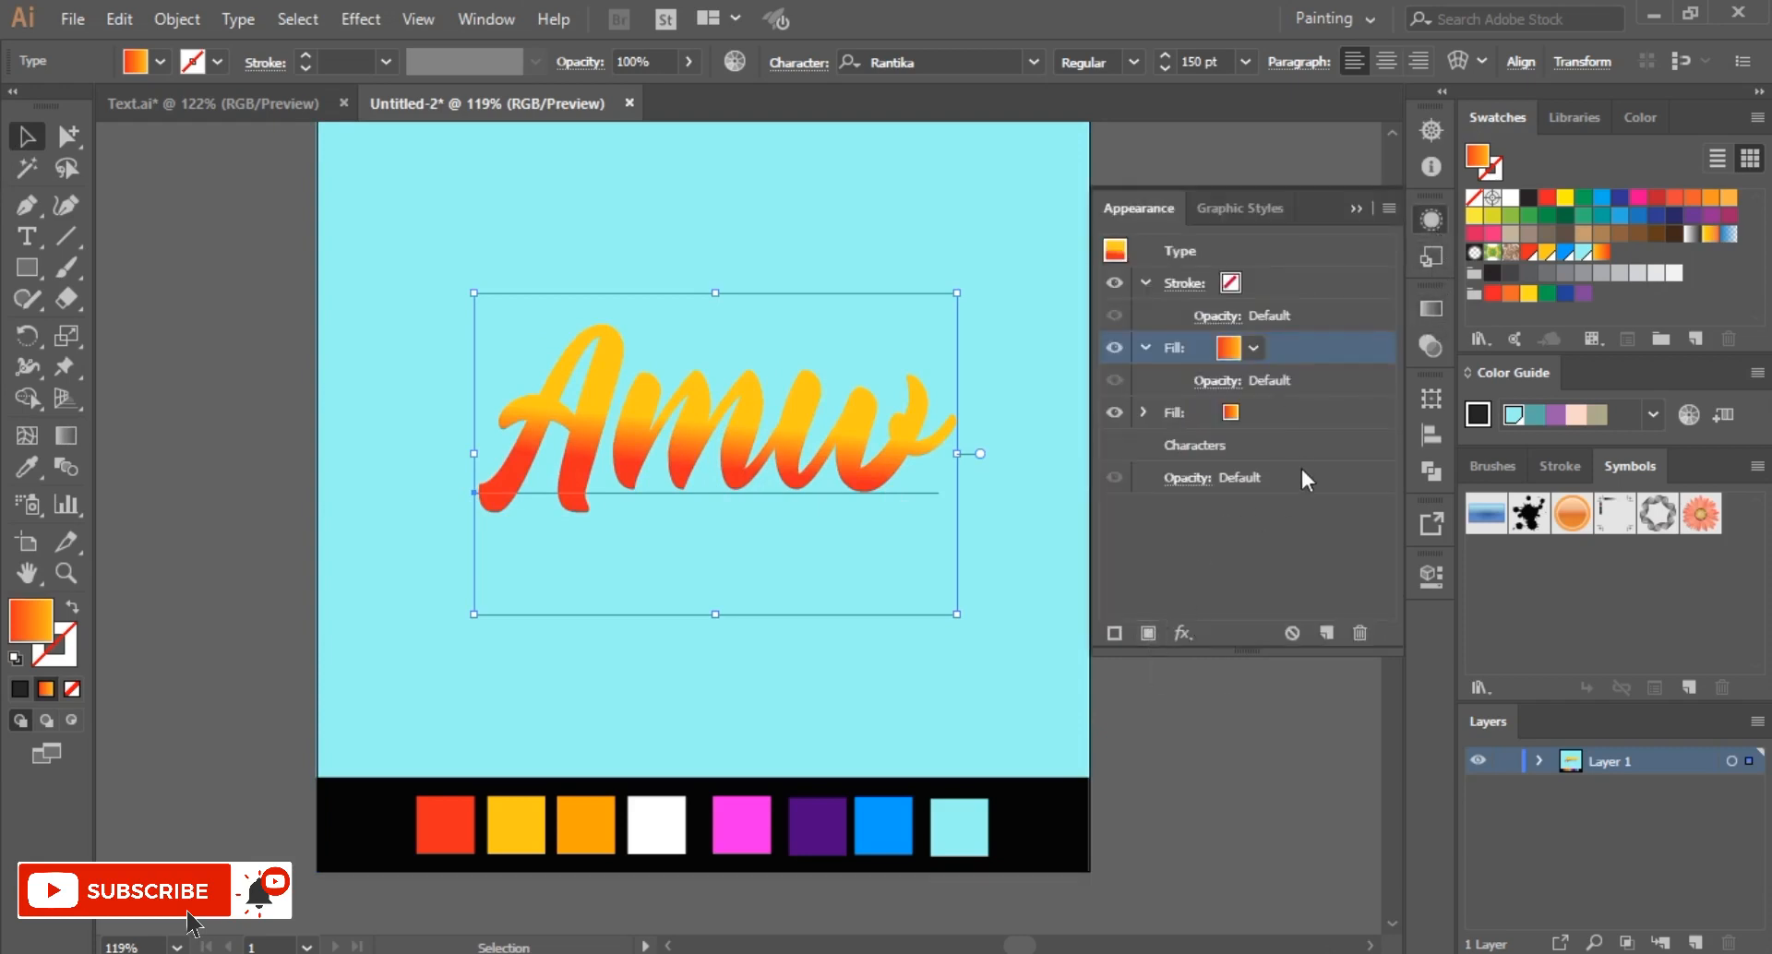
click(1279, 416)
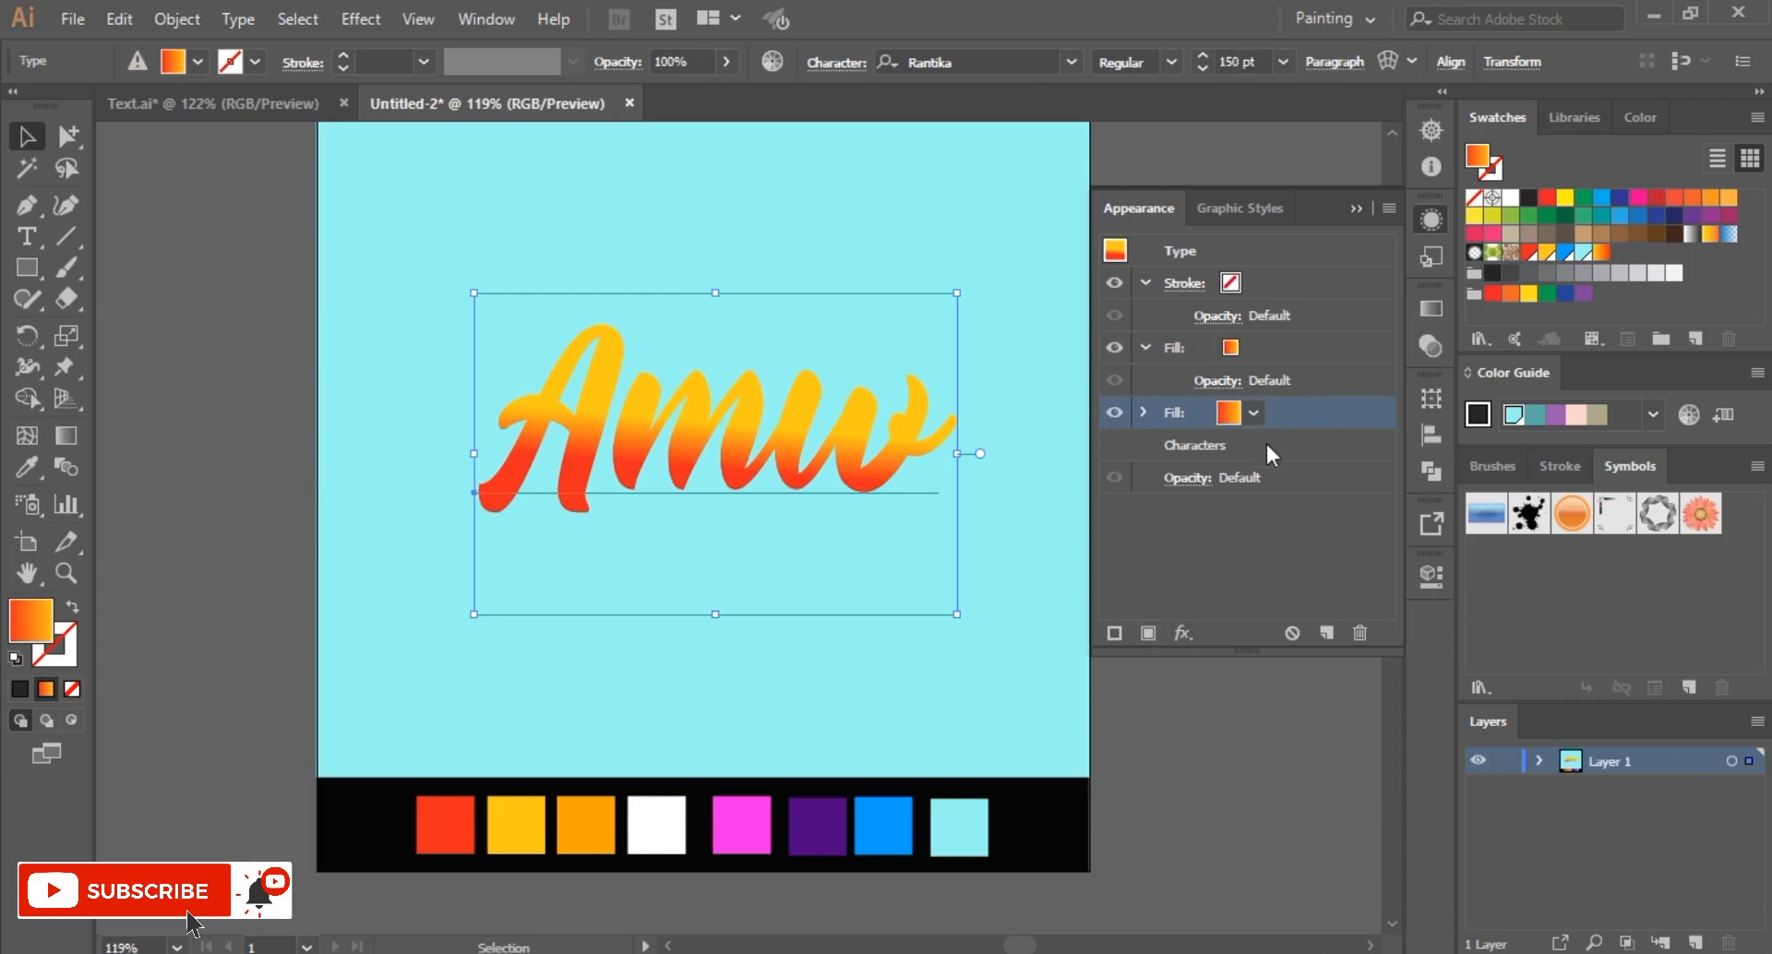
click(27, 467)
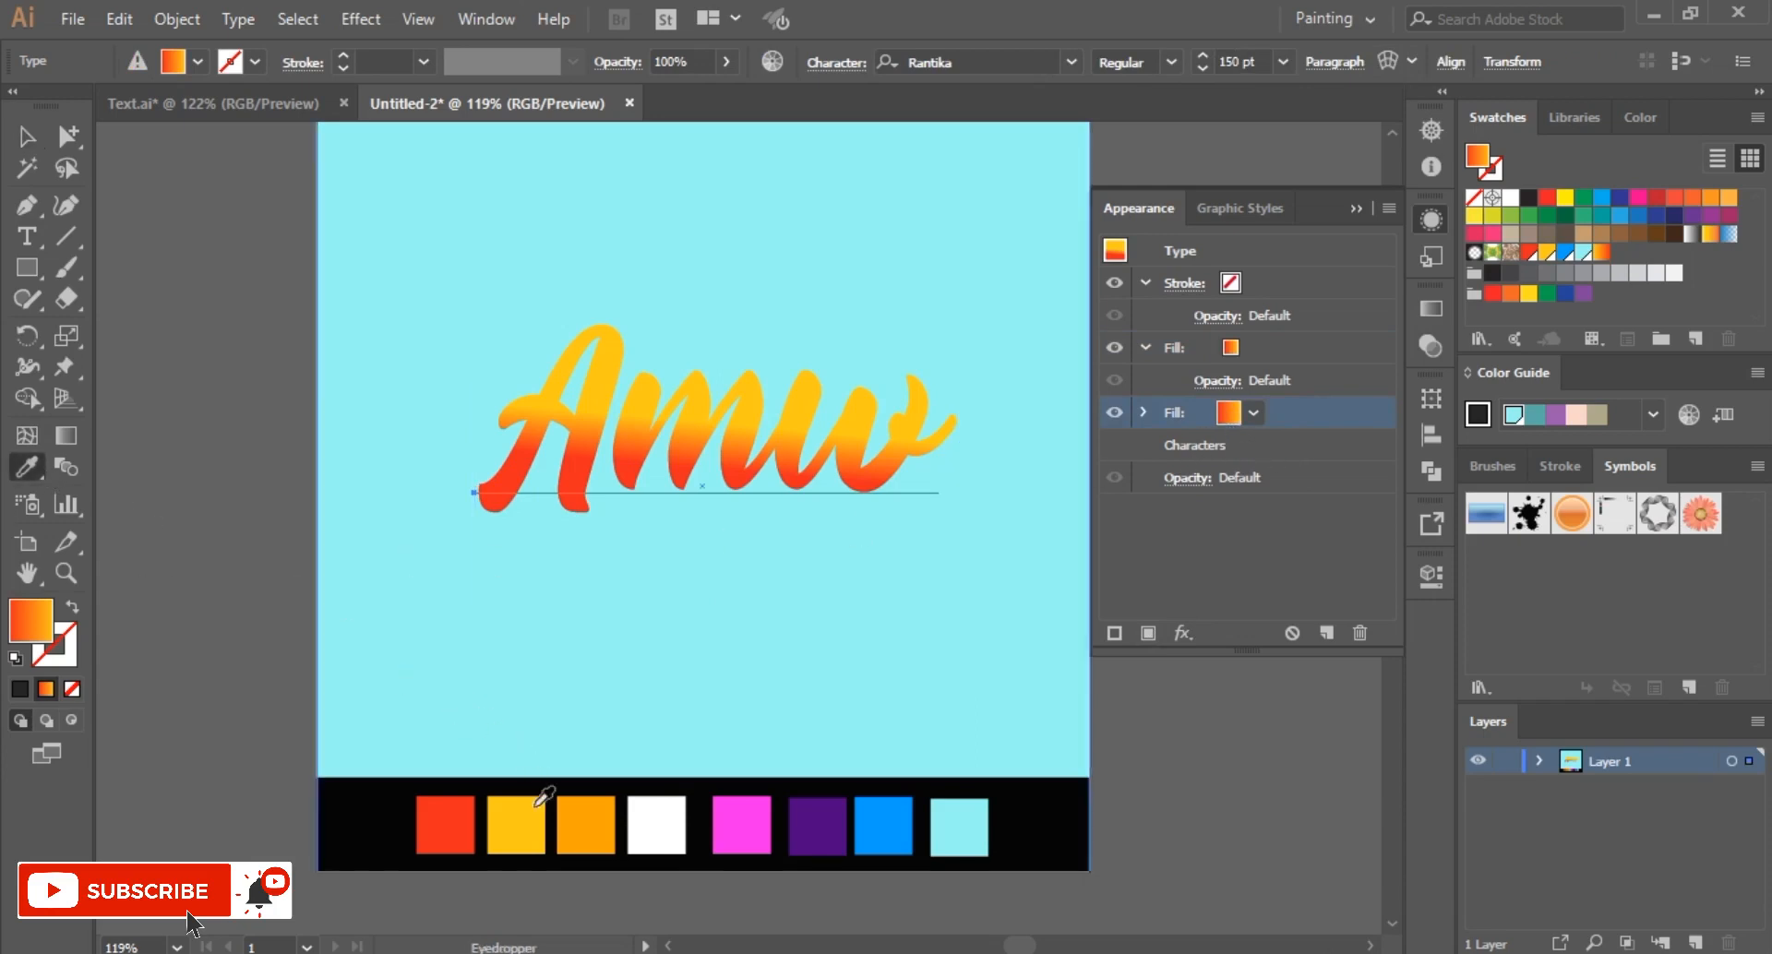
click(605, 810)
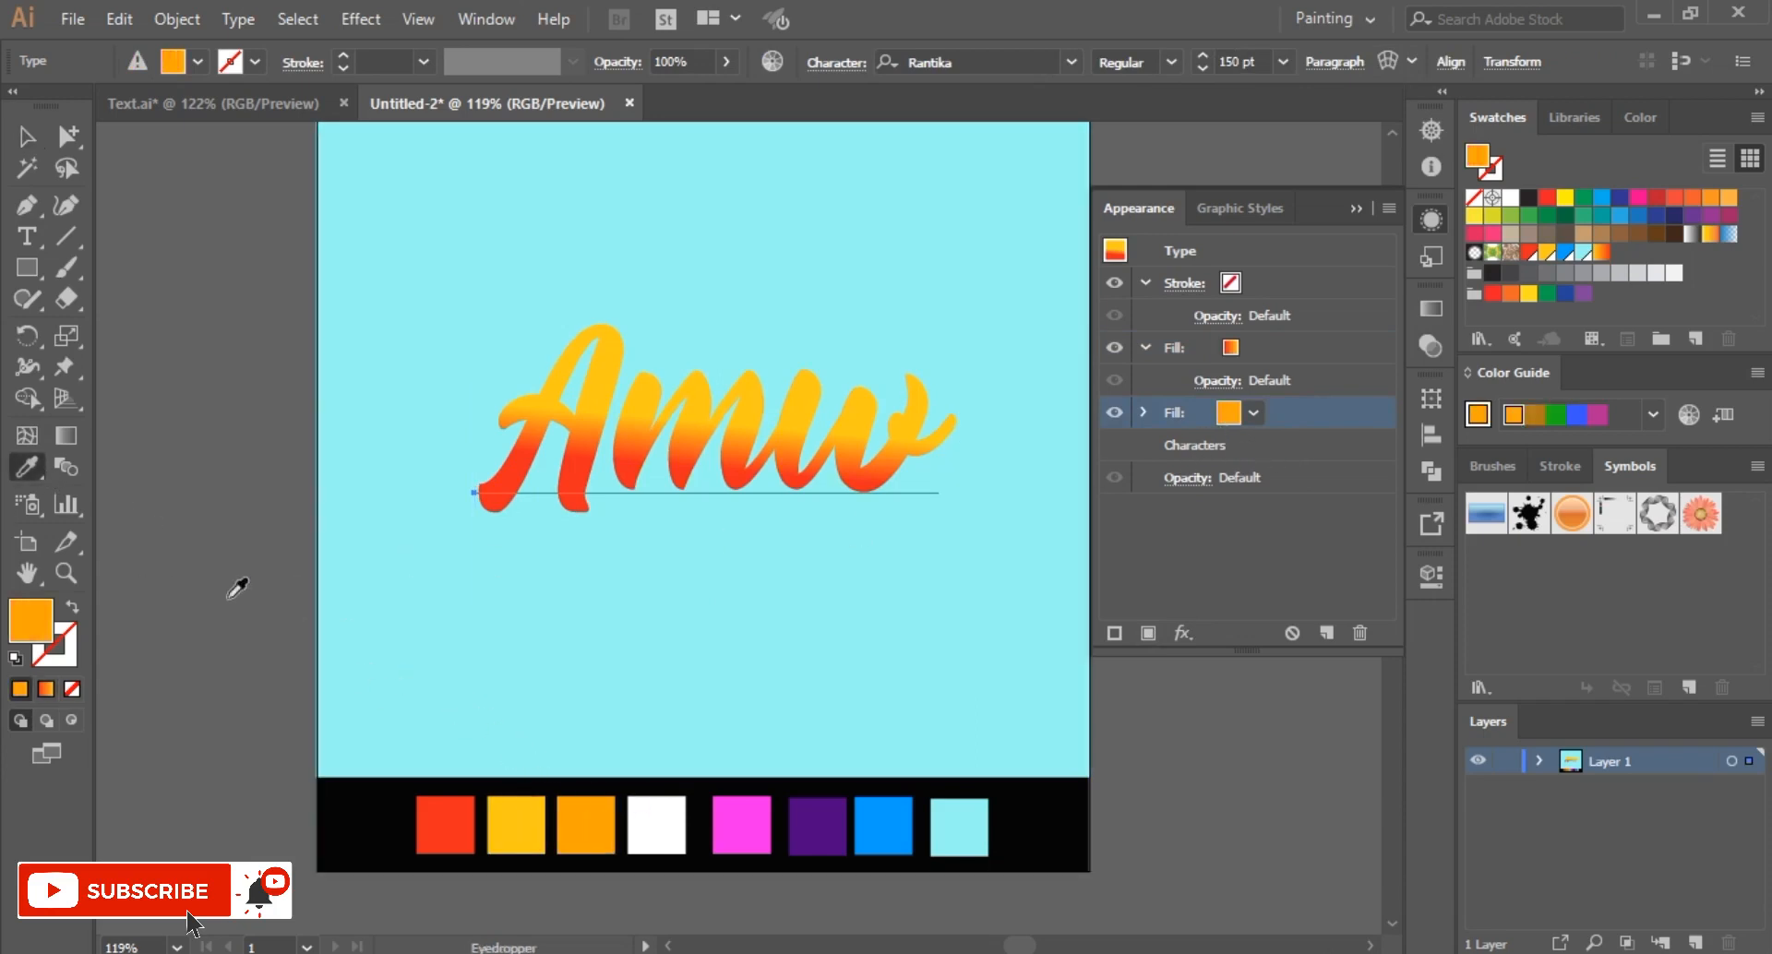
double_click(32, 622)
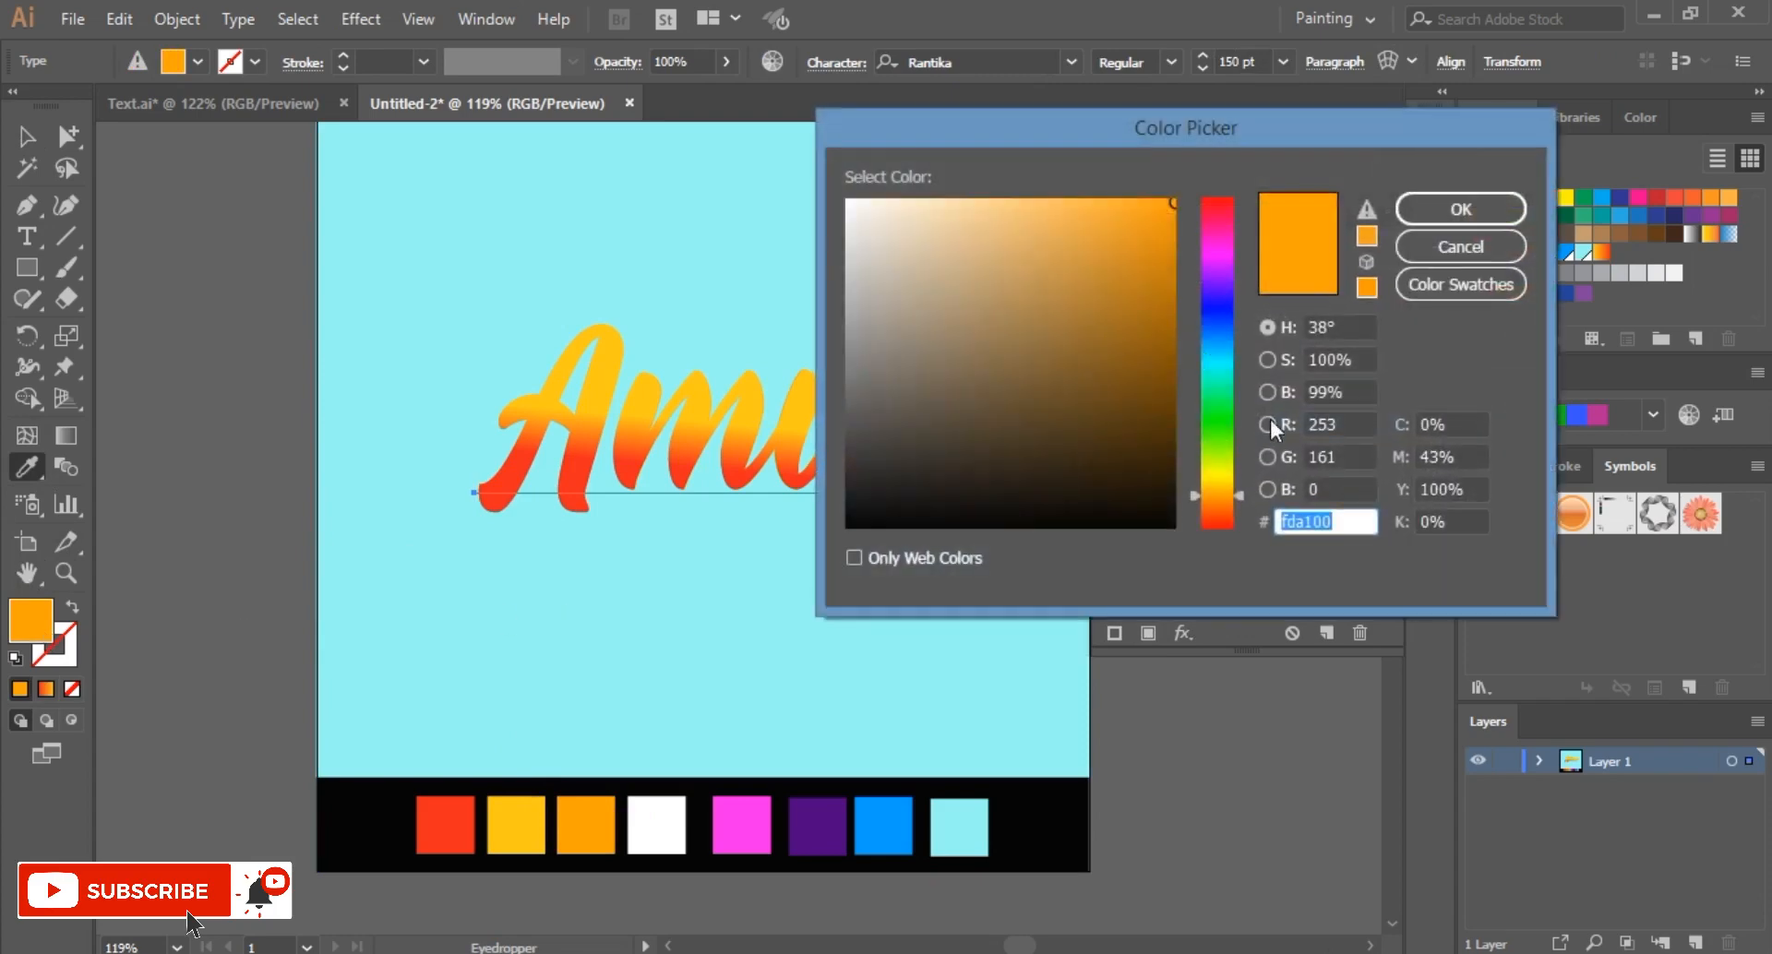
click(1471, 209)
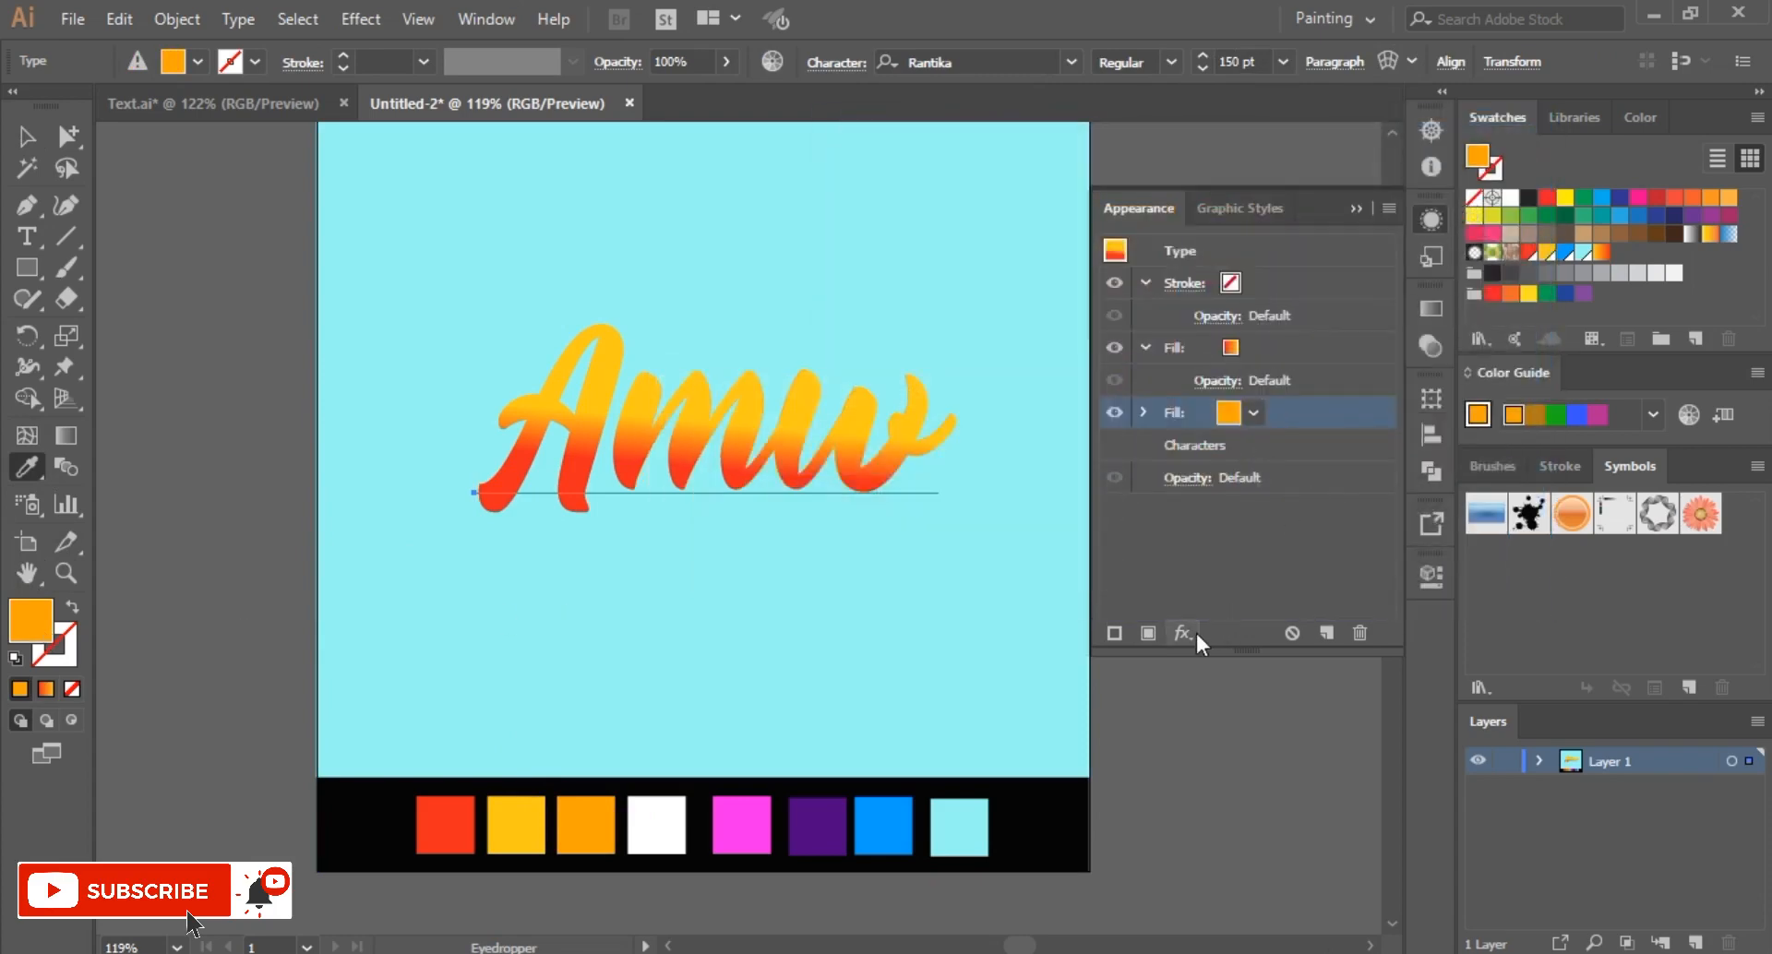
Step: Apply a Transform effect to the orange fill, moving it 1 px horizontally and 1 px vertically
click(1194, 632)
mouse_move(1348, 136)
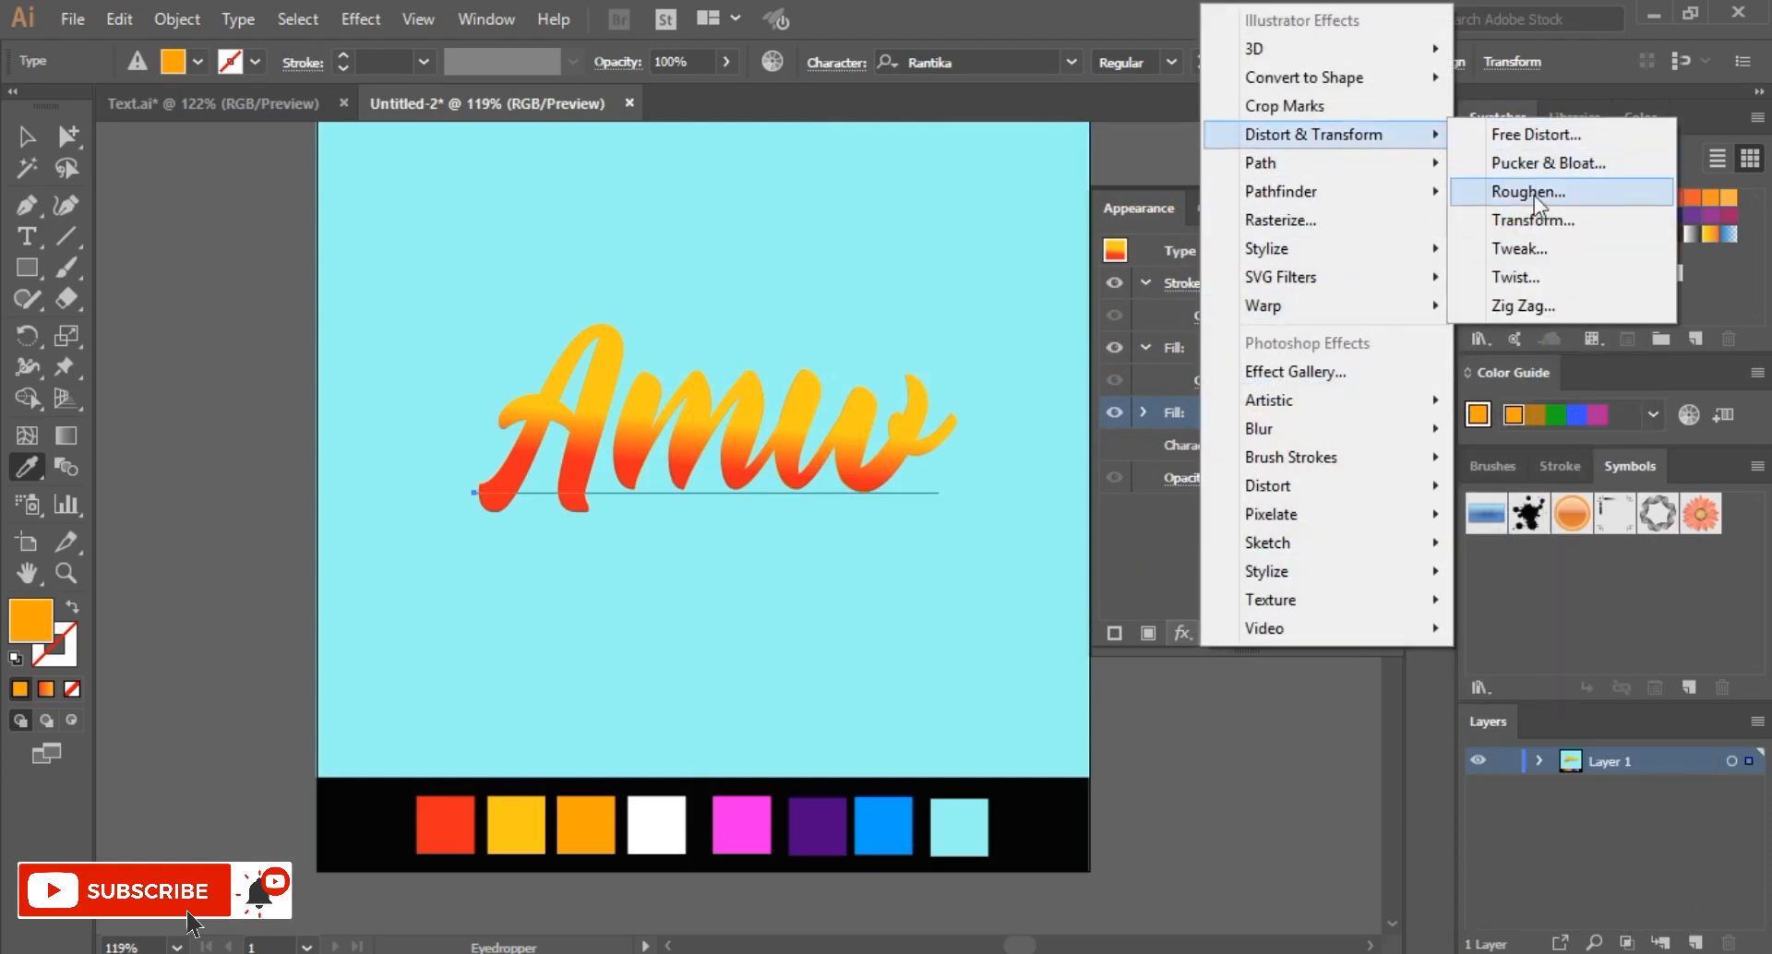
click(1544, 221)
drag(1638, 247, 1499, 247)
text(1)
key(Tab)
text(1)
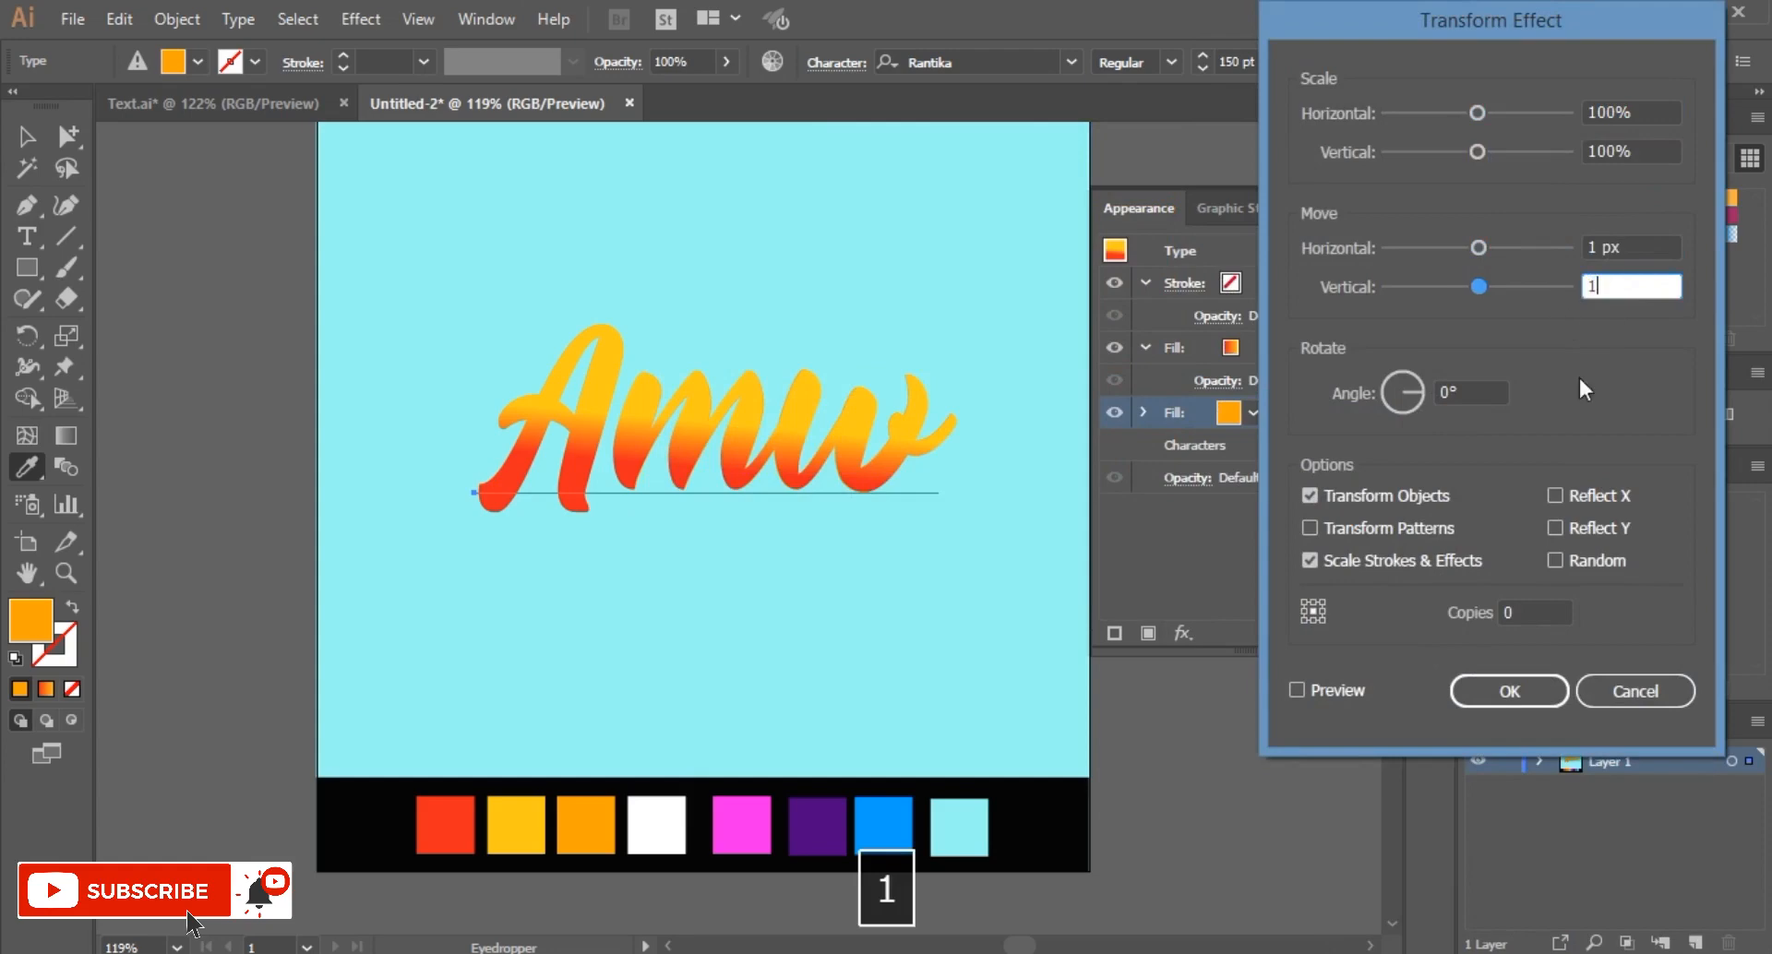
click(1536, 683)
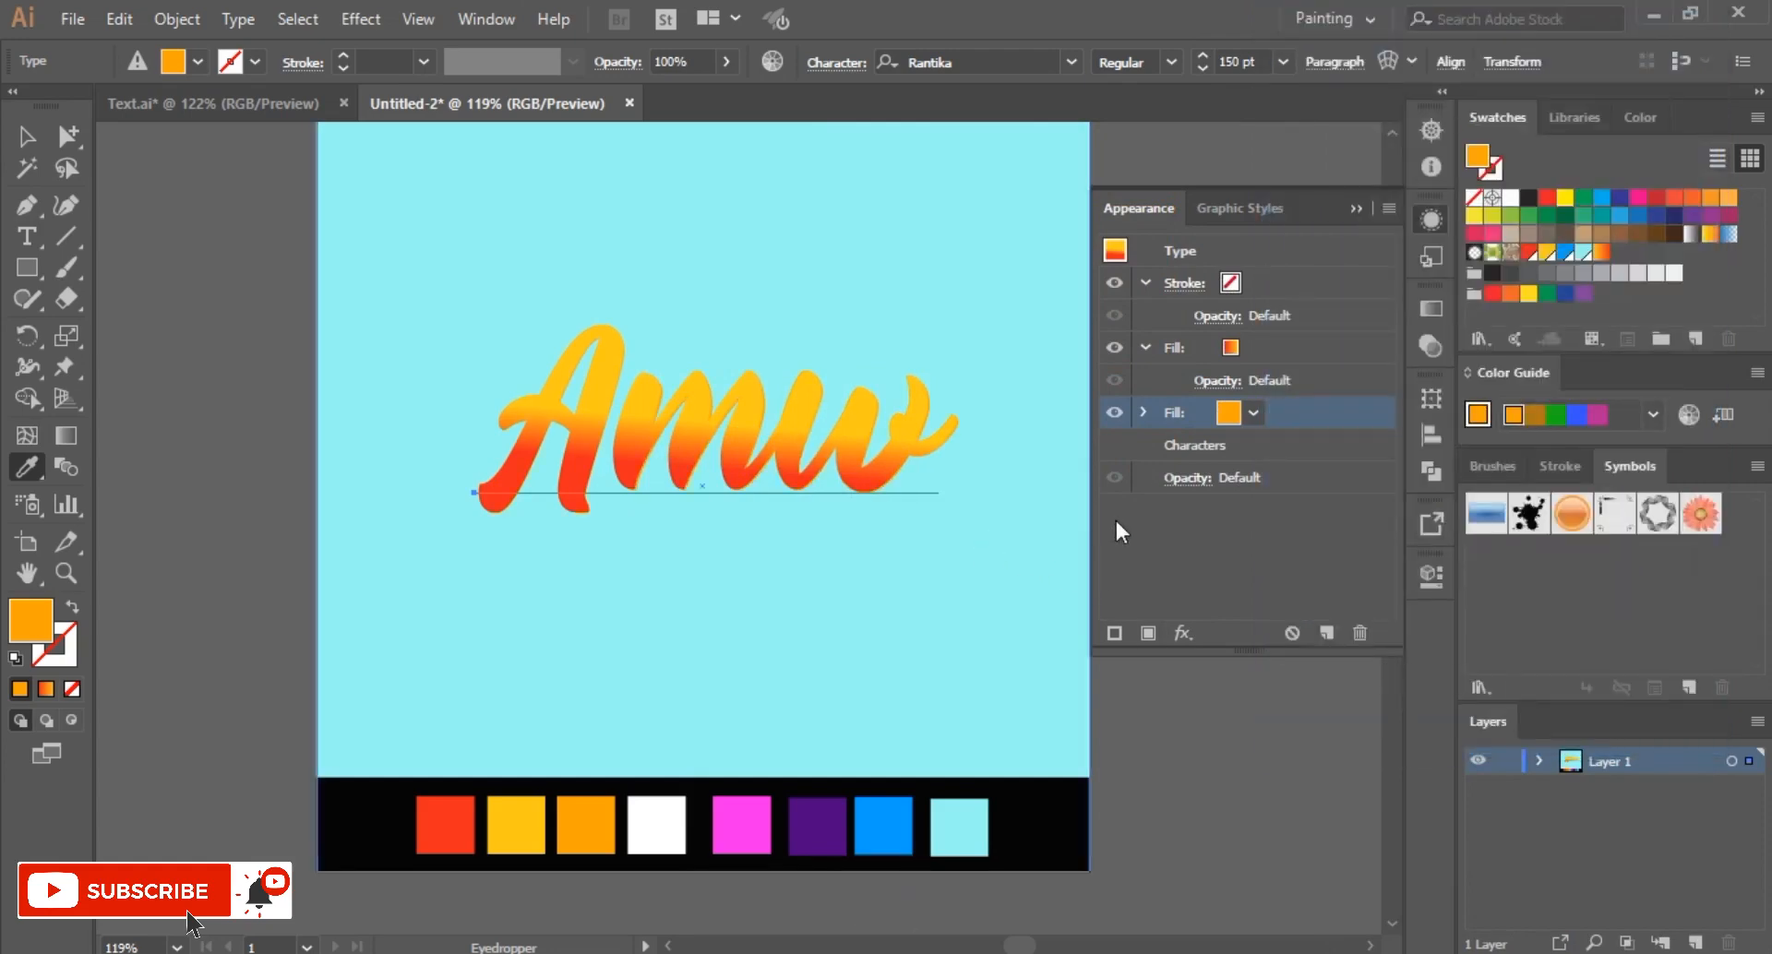
Step: Add a third fill to the text, place it beneath the orange fill and colour it with the palette's white
click(1152, 635)
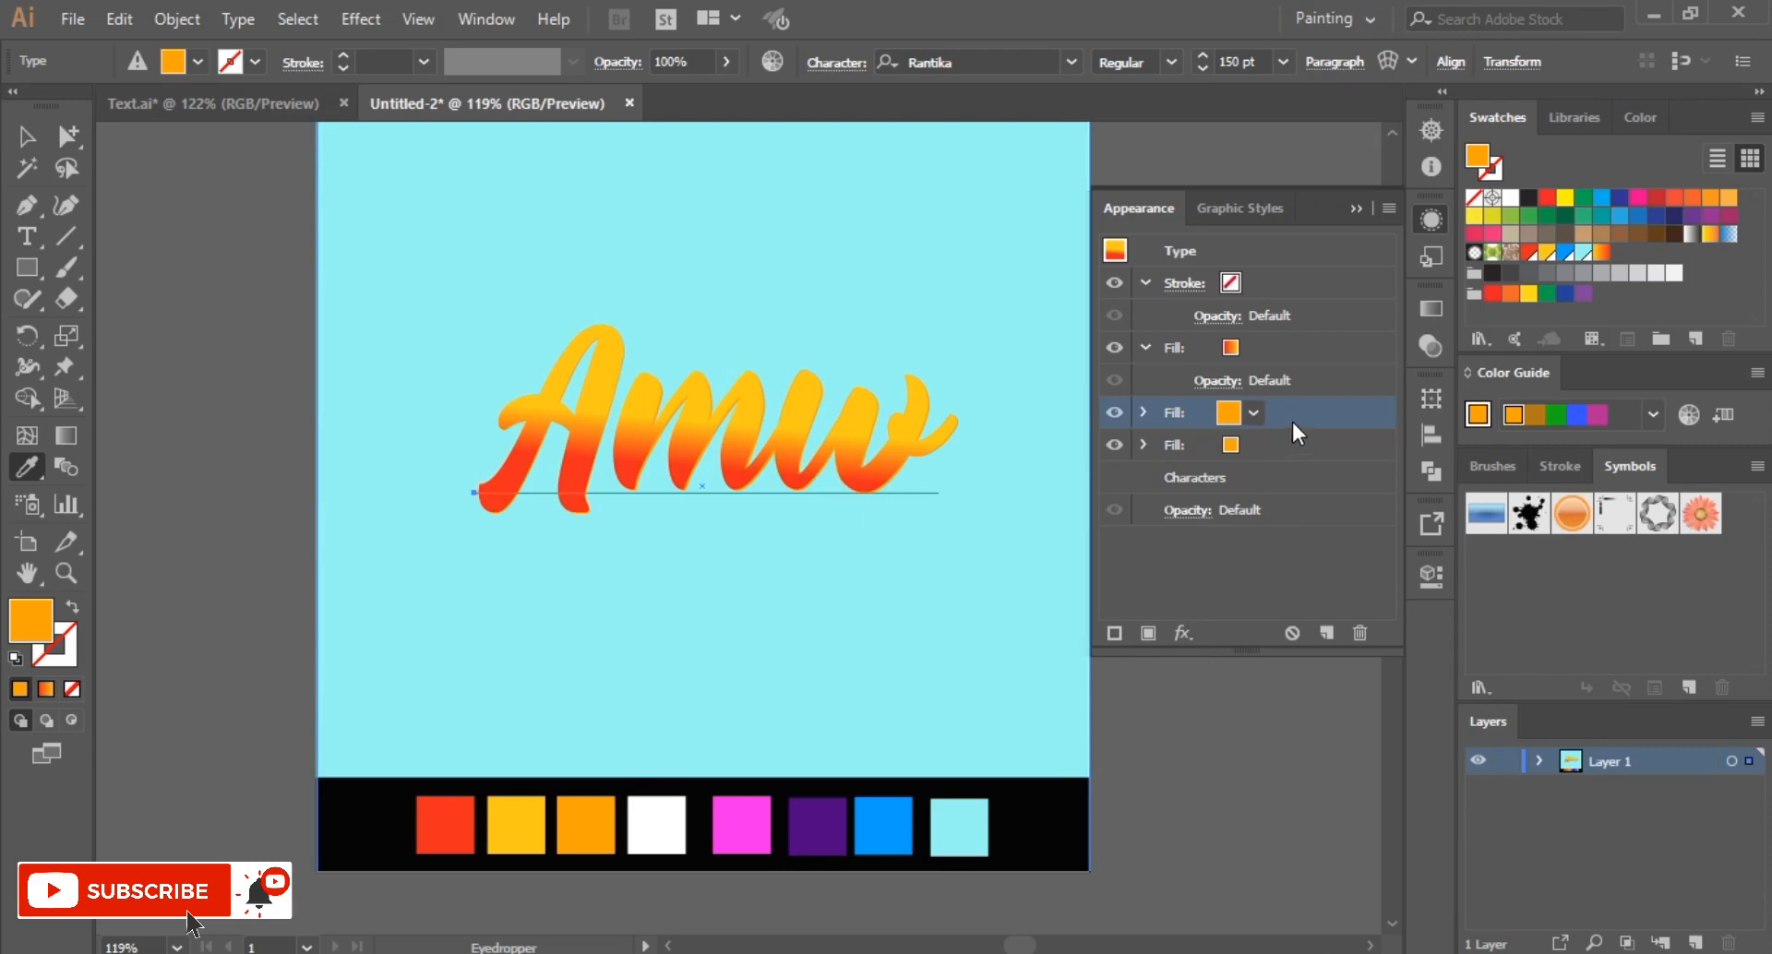
click(1145, 412)
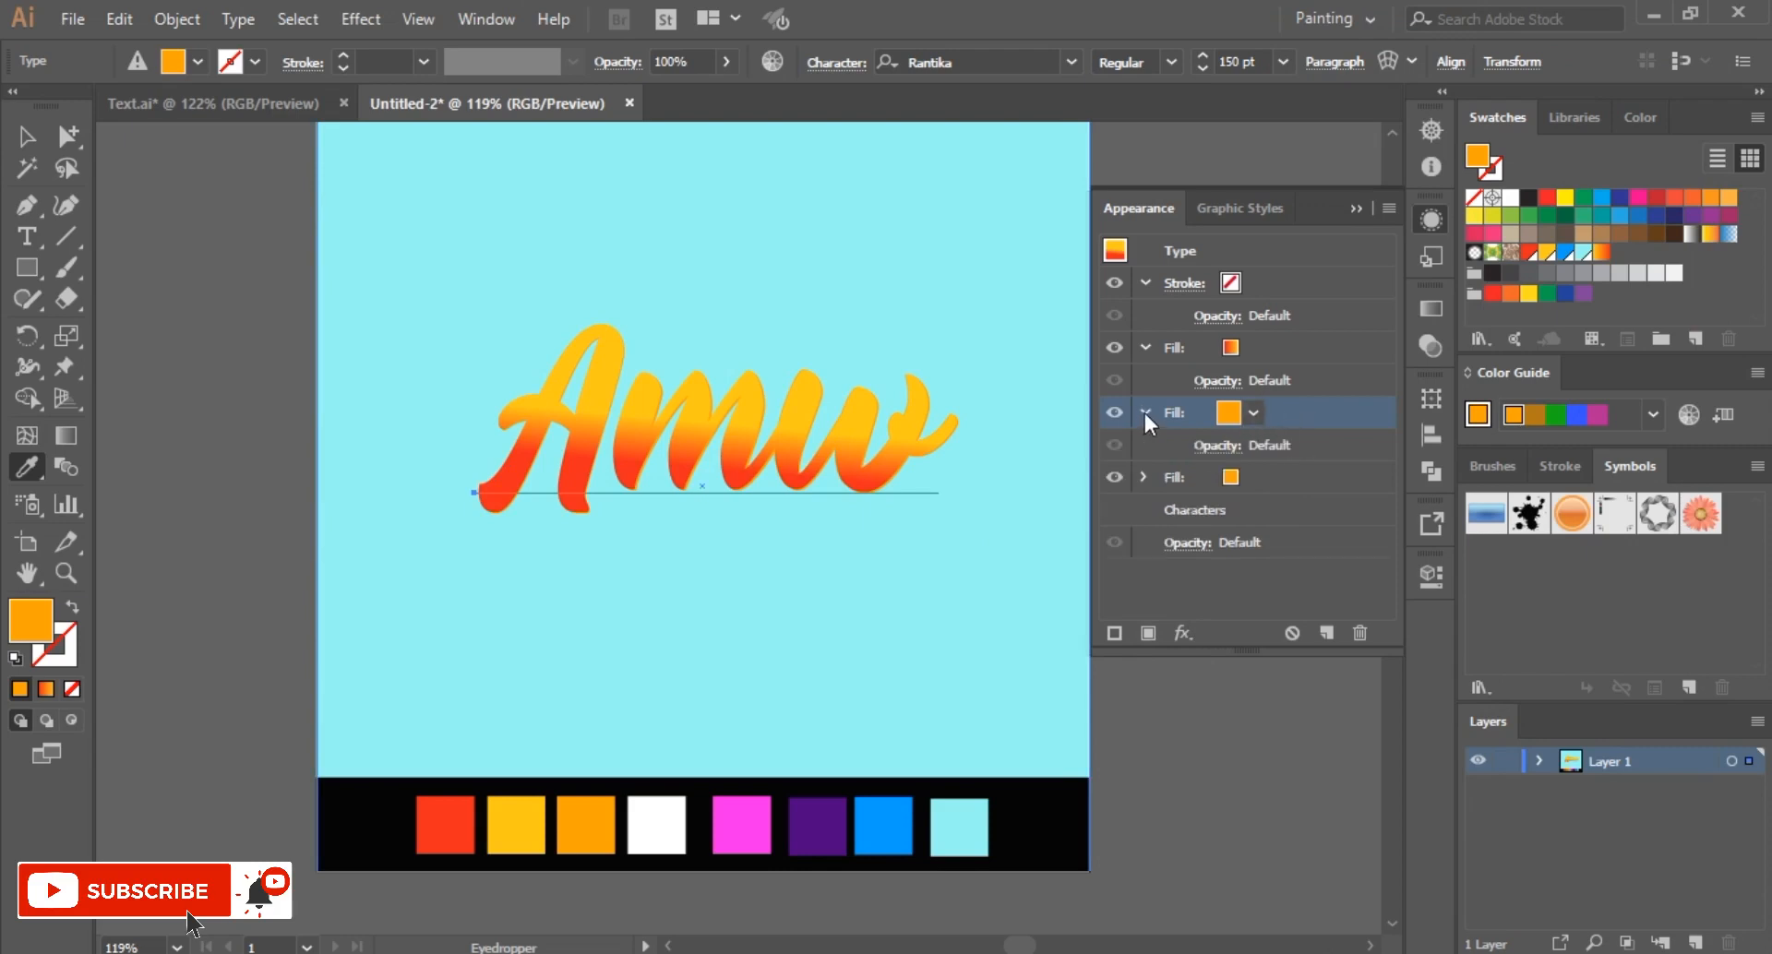
click(1145, 413)
drag(1304, 420, 1270, 464)
click(1244, 451)
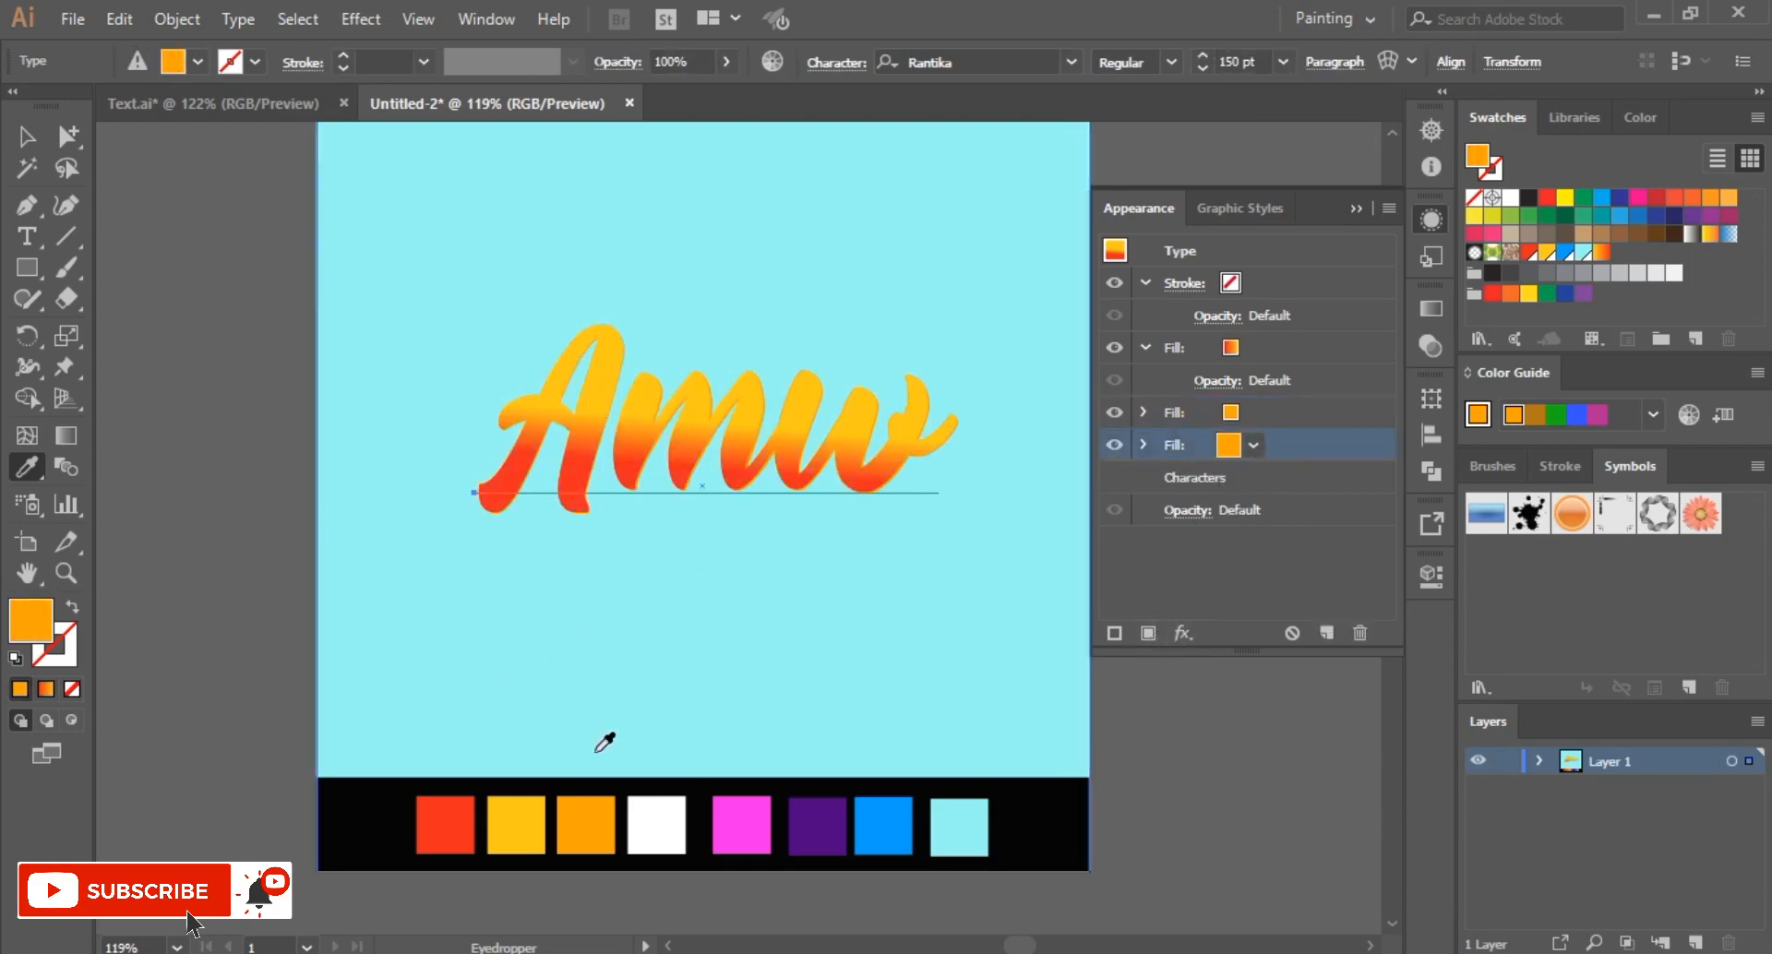
click(662, 816)
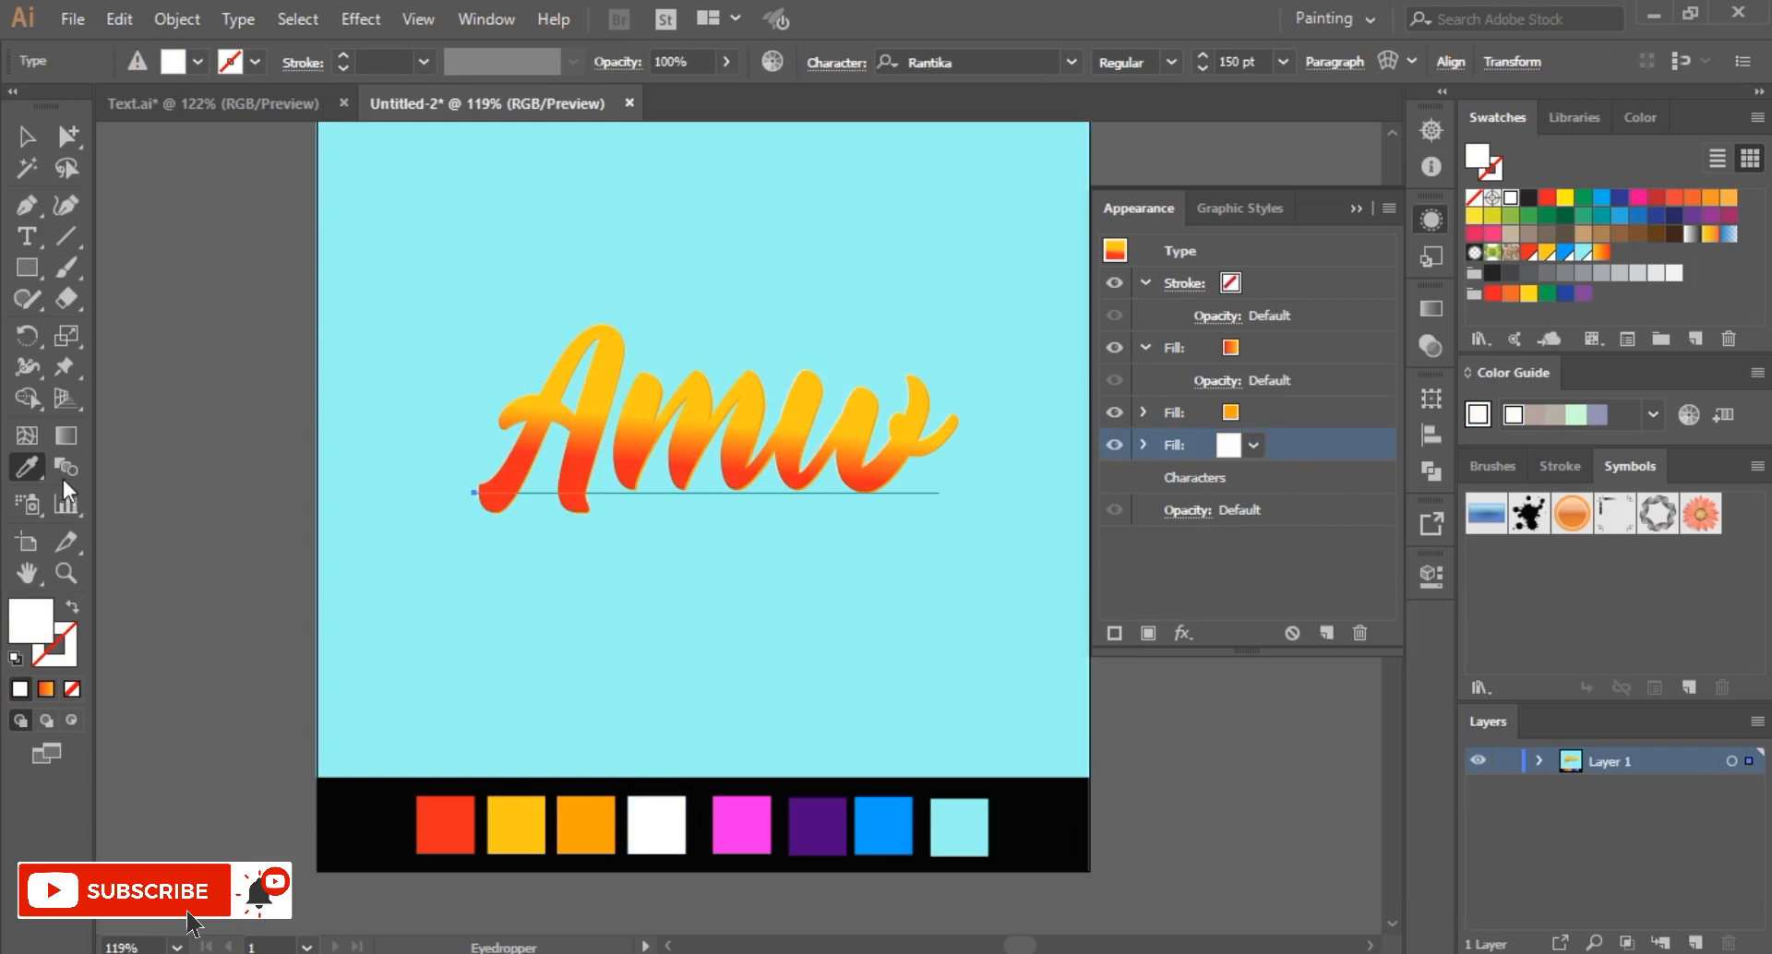
double_click(51, 635)
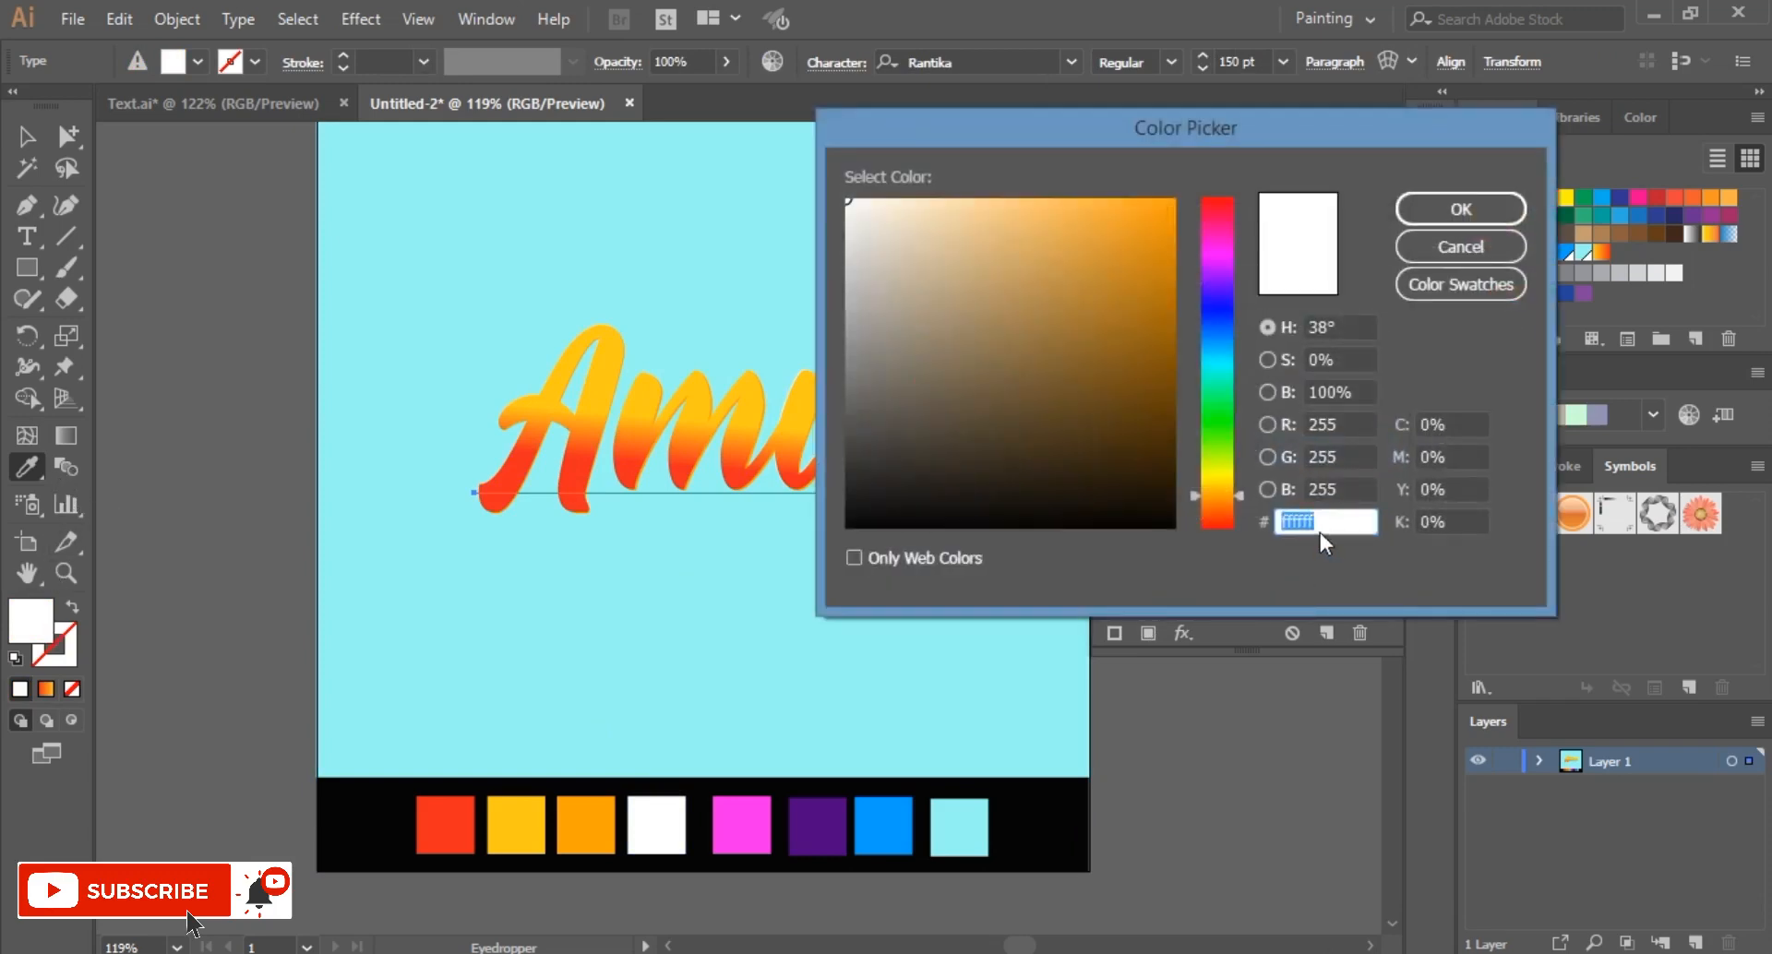
click(1448, 211)
Step: Apply an Offset Path effect to the white fill with a 3 px offset, mitered joins and a miter limit of 4
click(1185, 632)
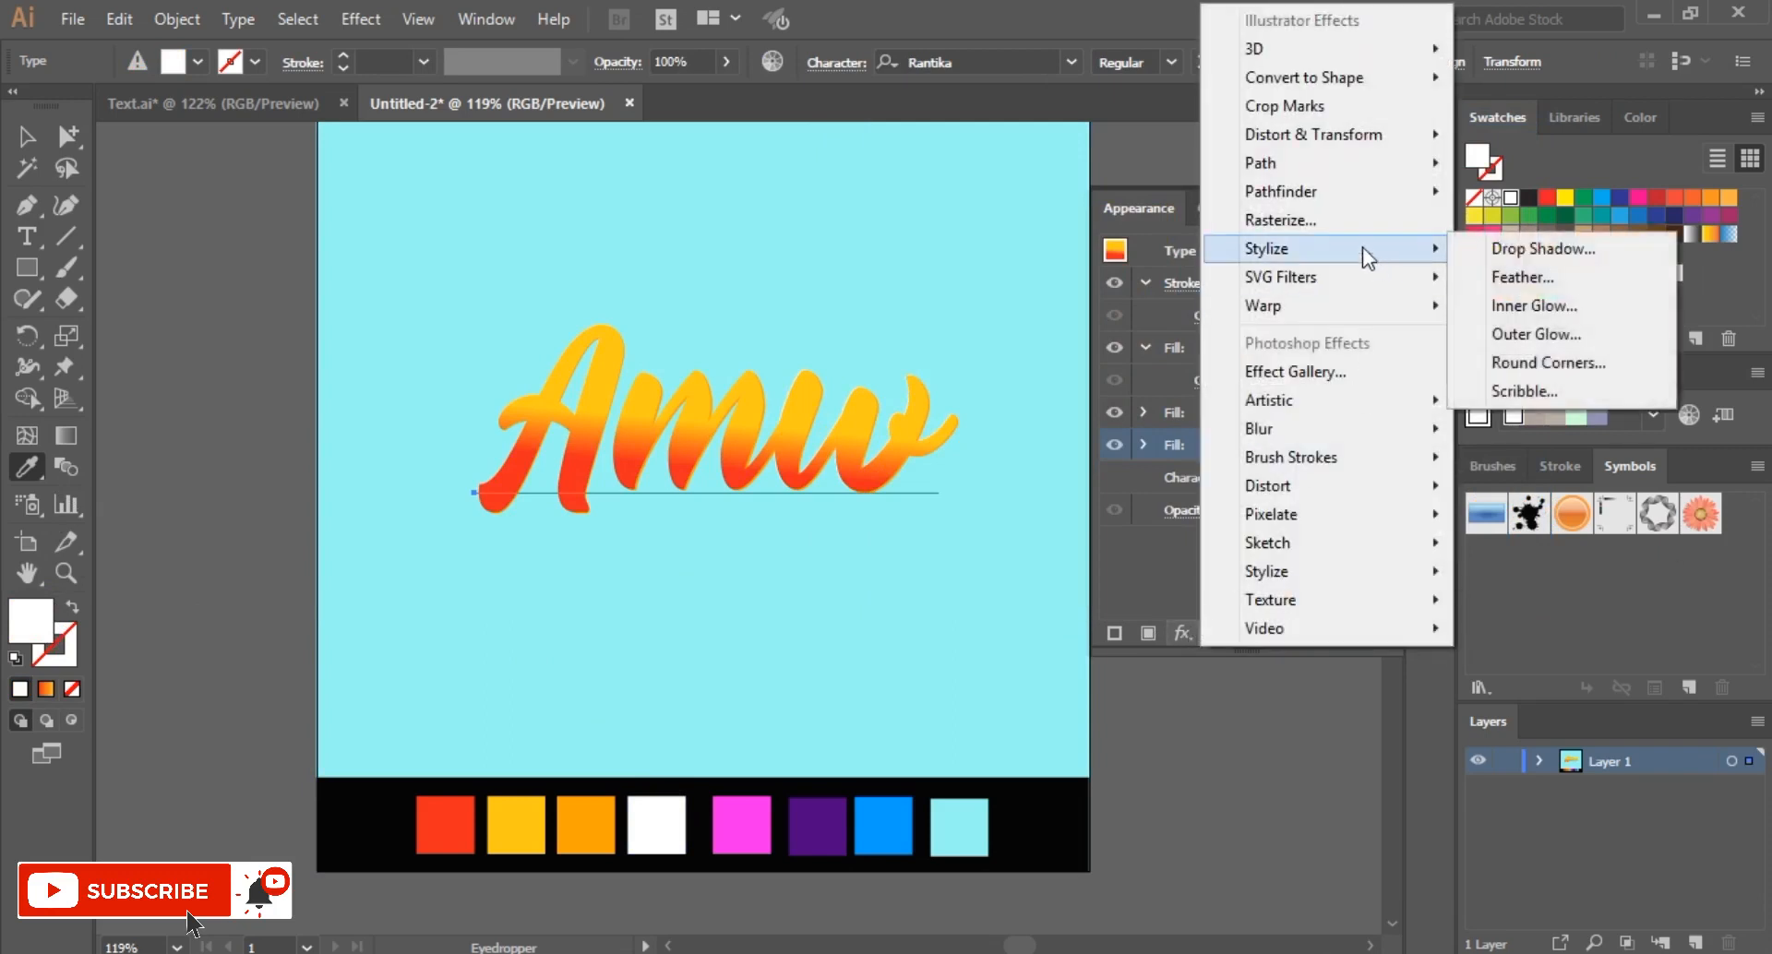
mouse_move(1370, 163)
click(1466, 165)
click(1353, 473)
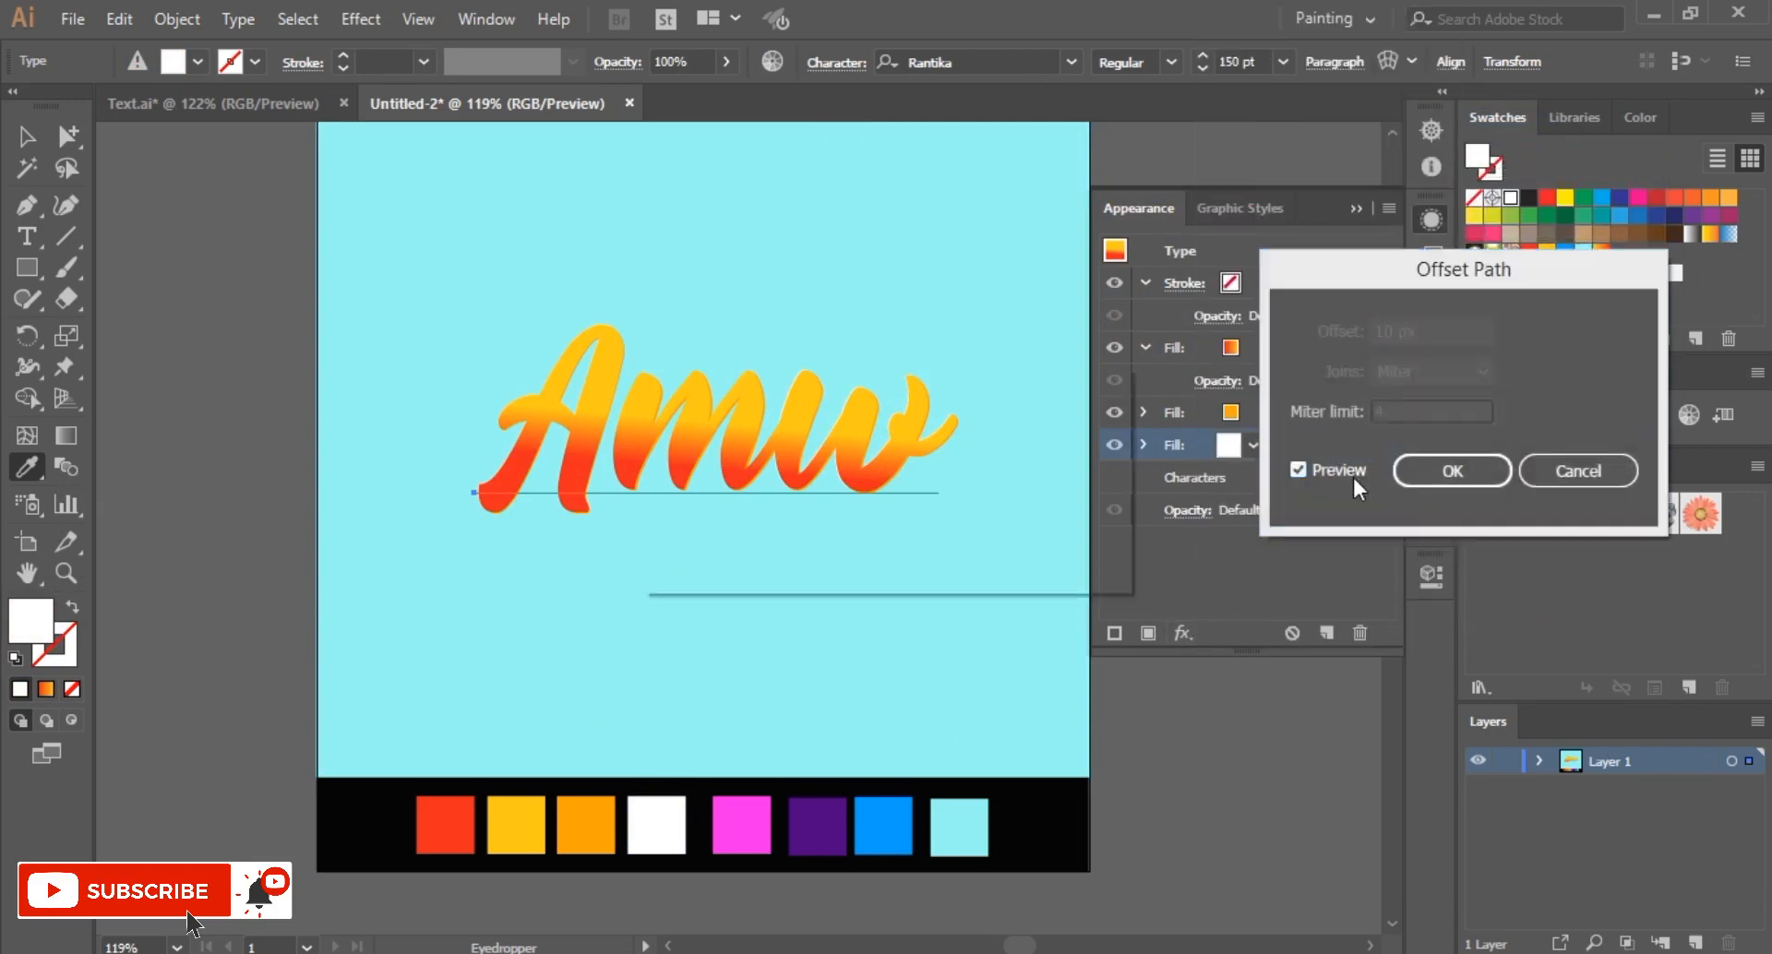
click(1451, 329)
key(Down)
key(Down)
key(Down)
key(Down)
key(Down)
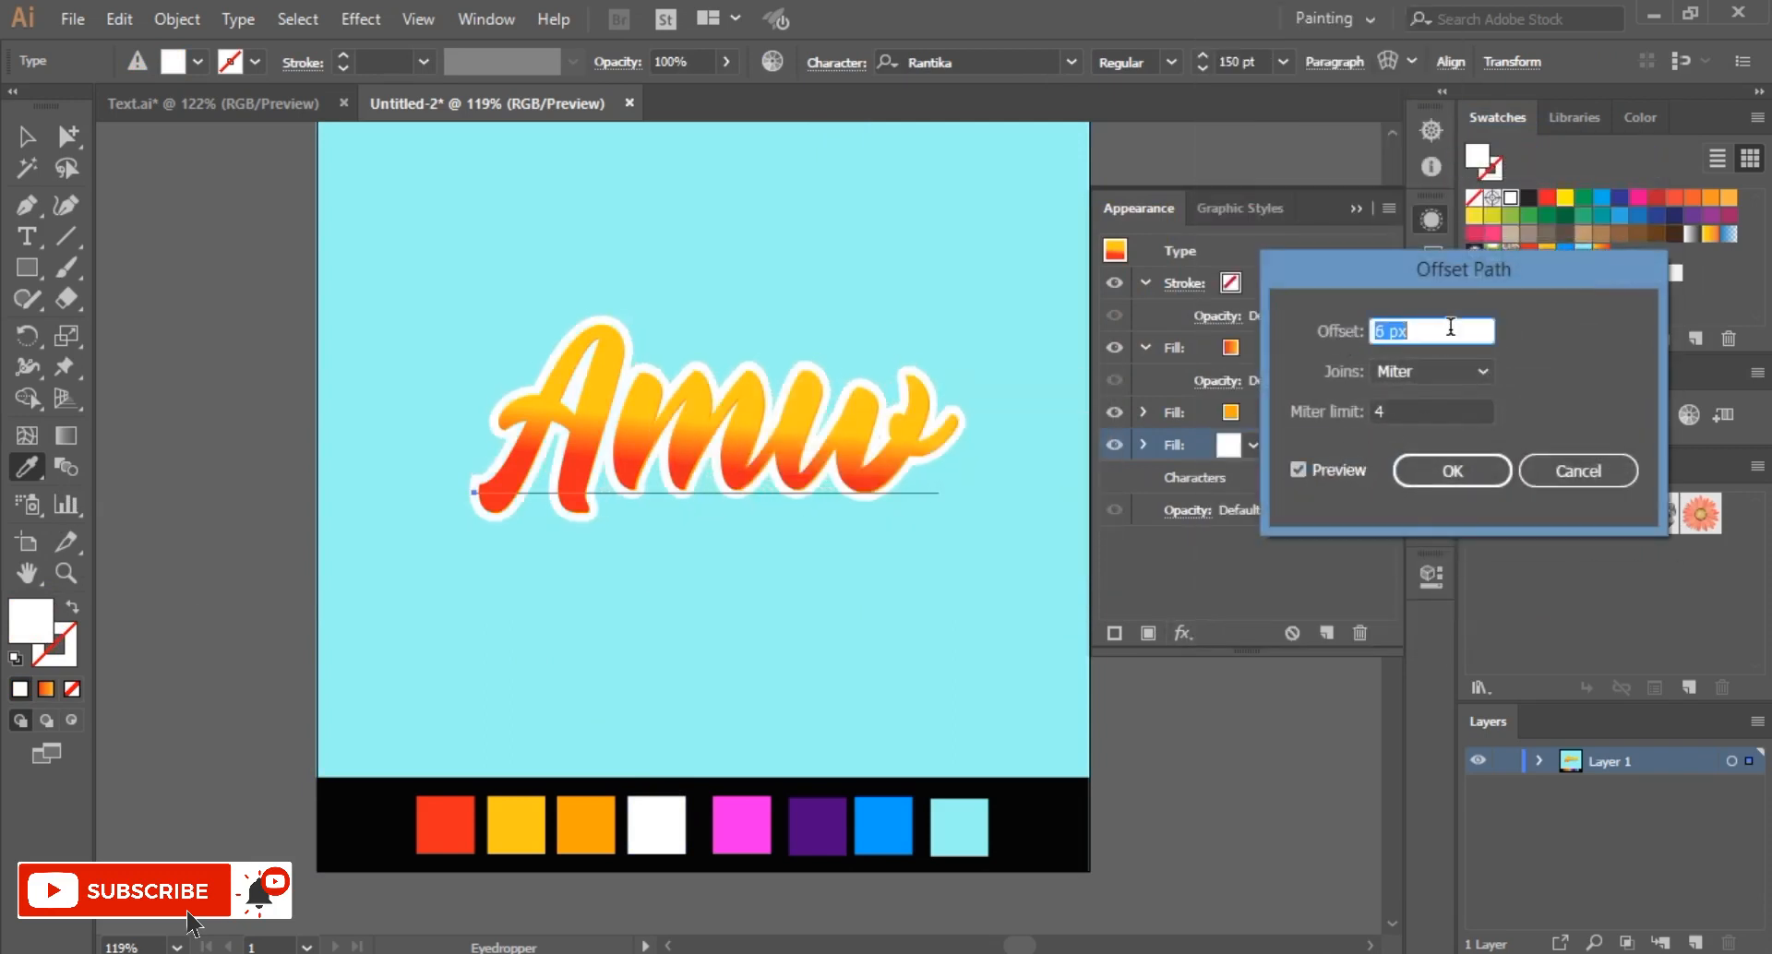
key(Down)
key(Down)
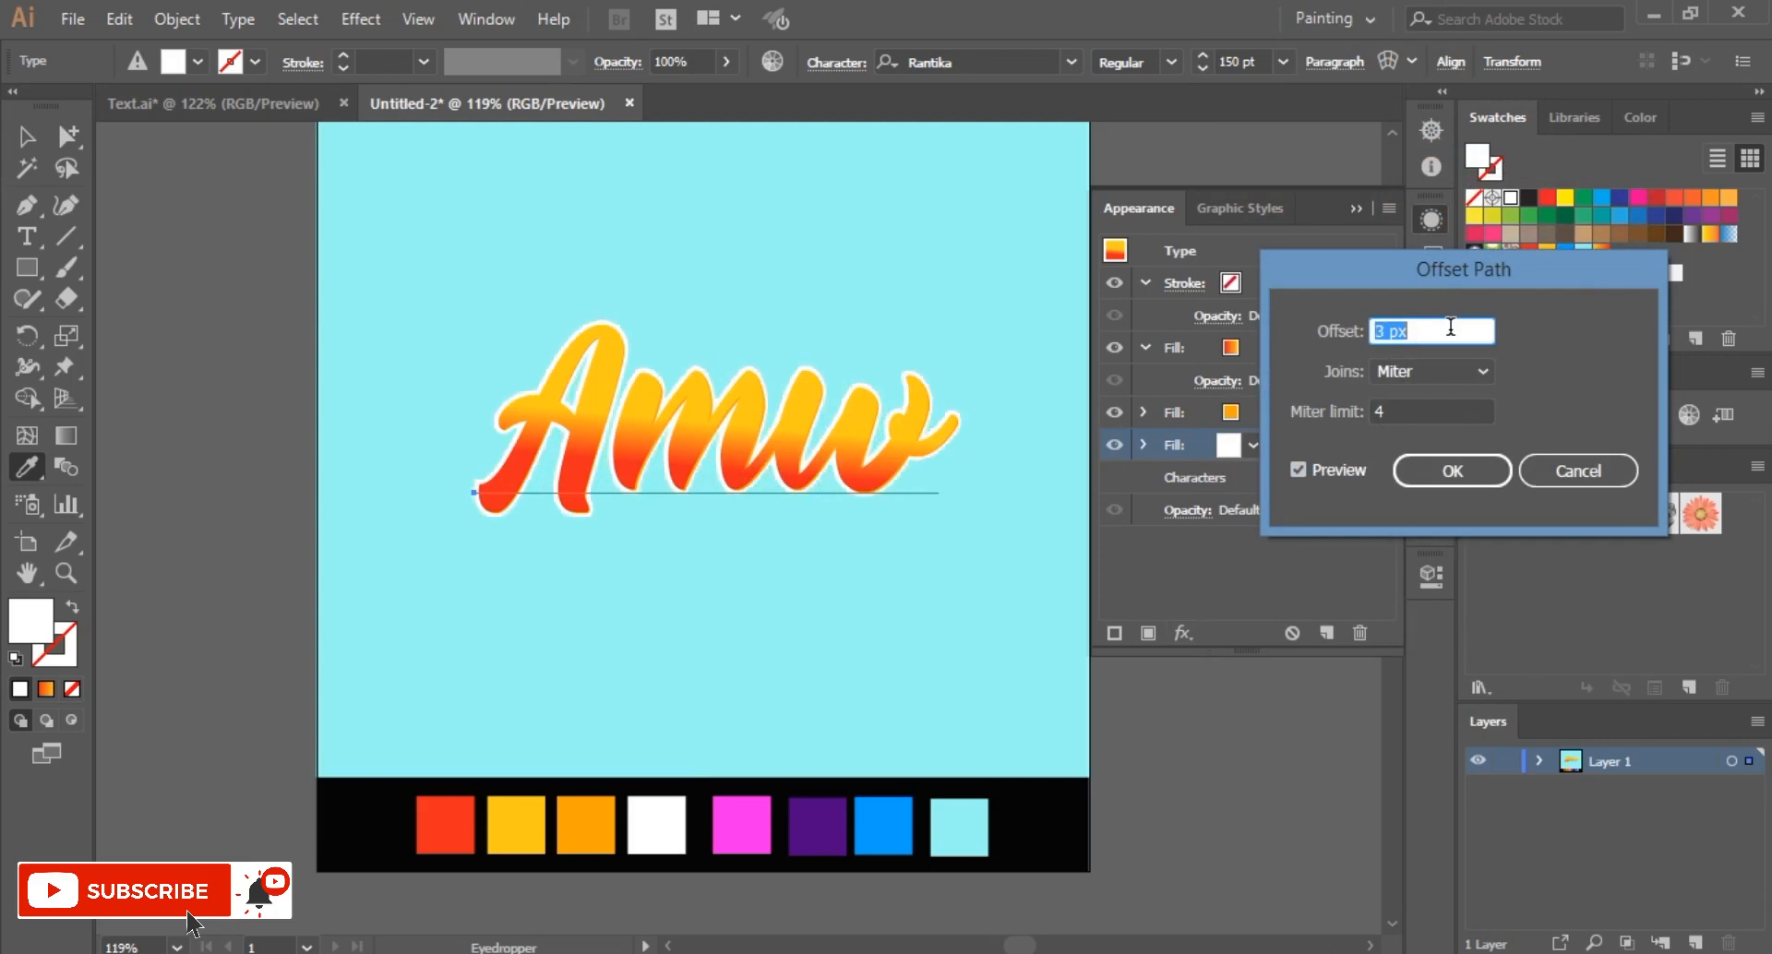
click(1438, 467)
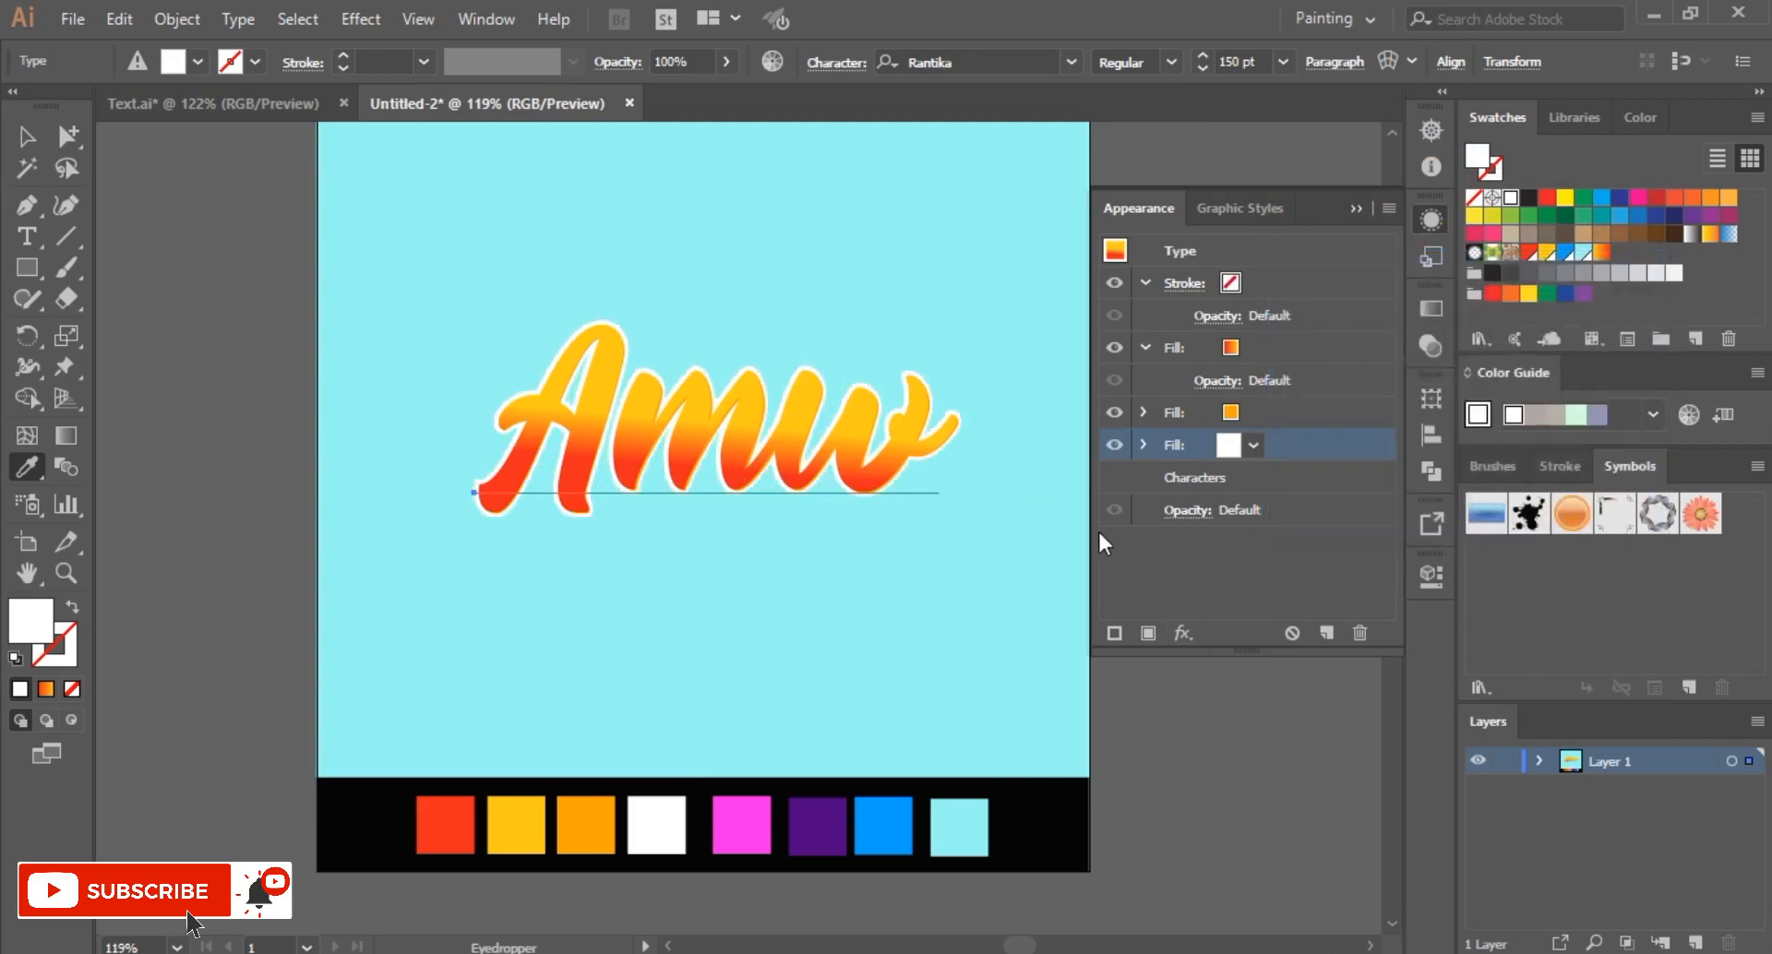
Step: Add a fourth fill to the text, place it beneath the white fill and colour it with the palette's purple, 4a007d
click(1146, 633)
drag(1292, 446, 1238, 590)
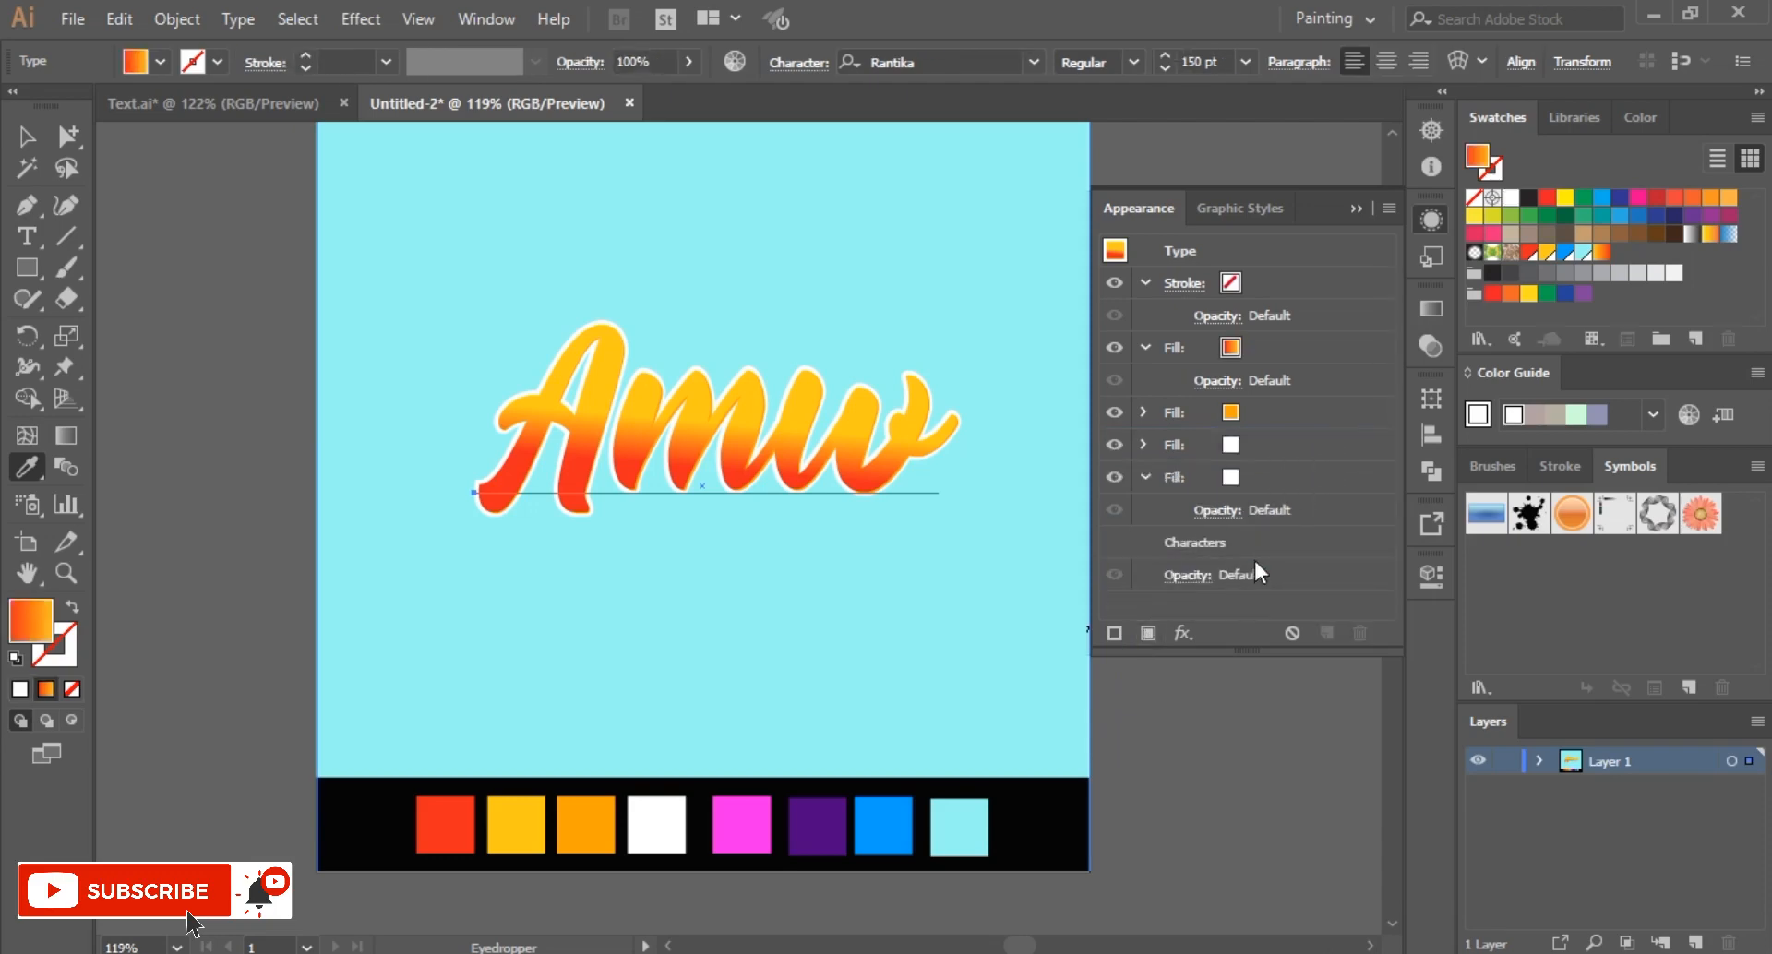
click(1256, 480)
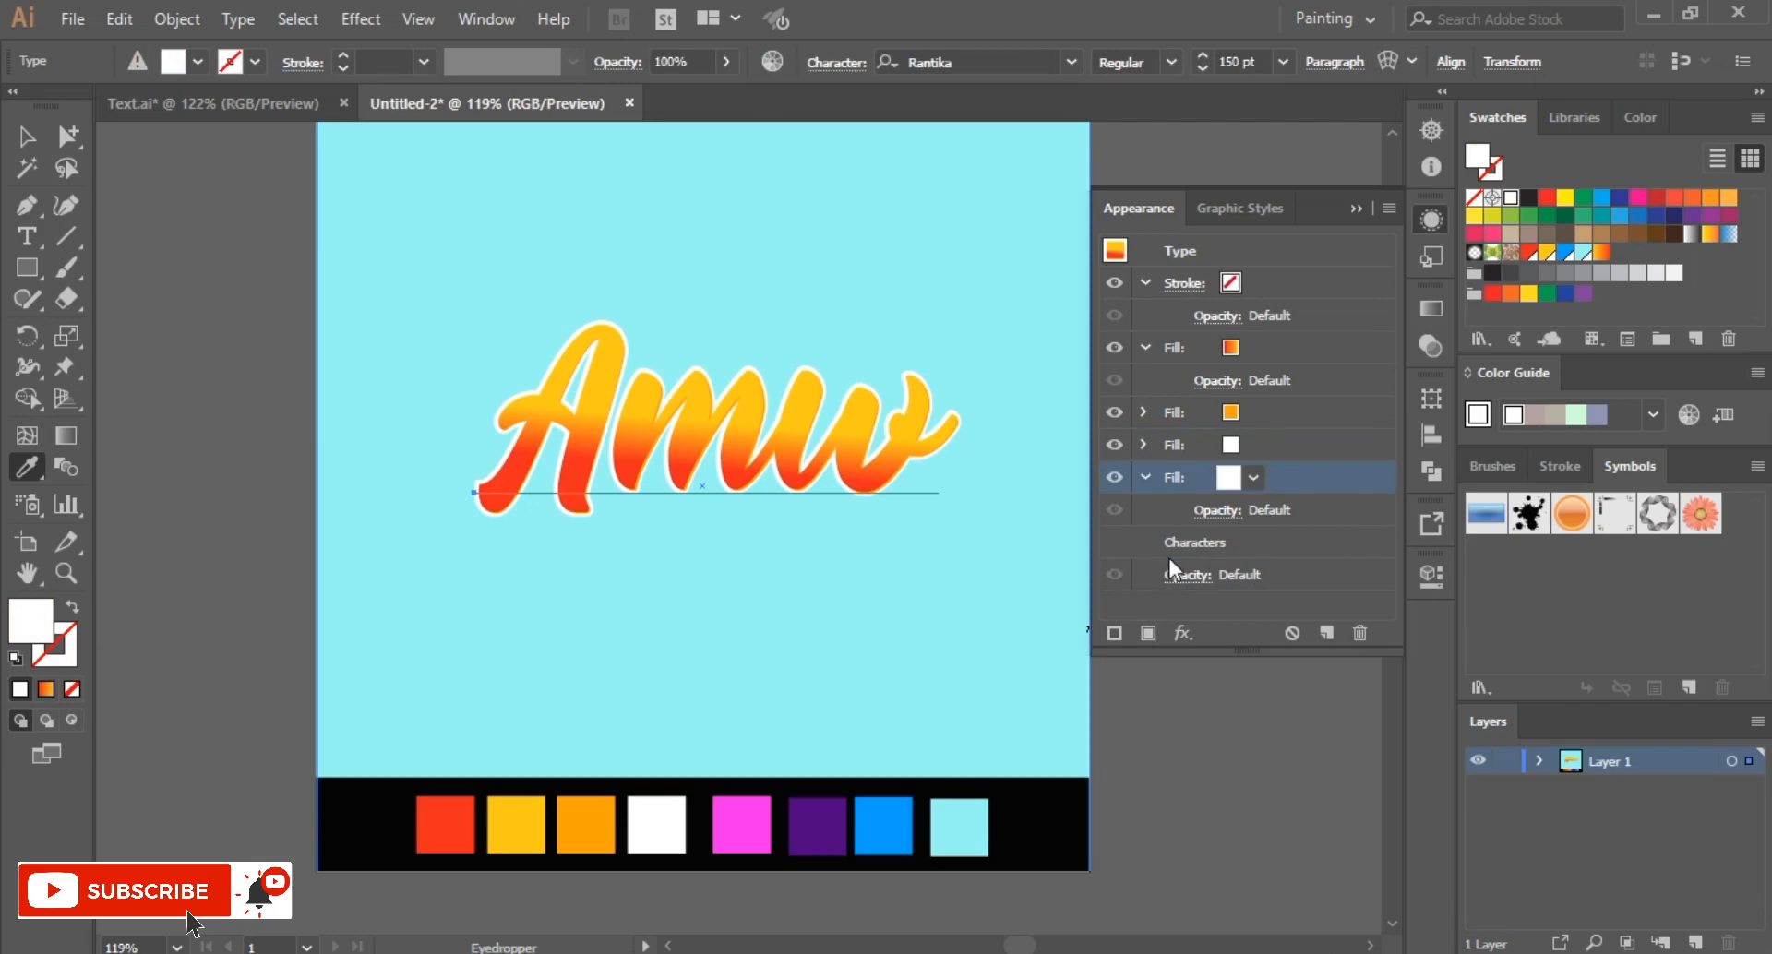
click(817, 827)
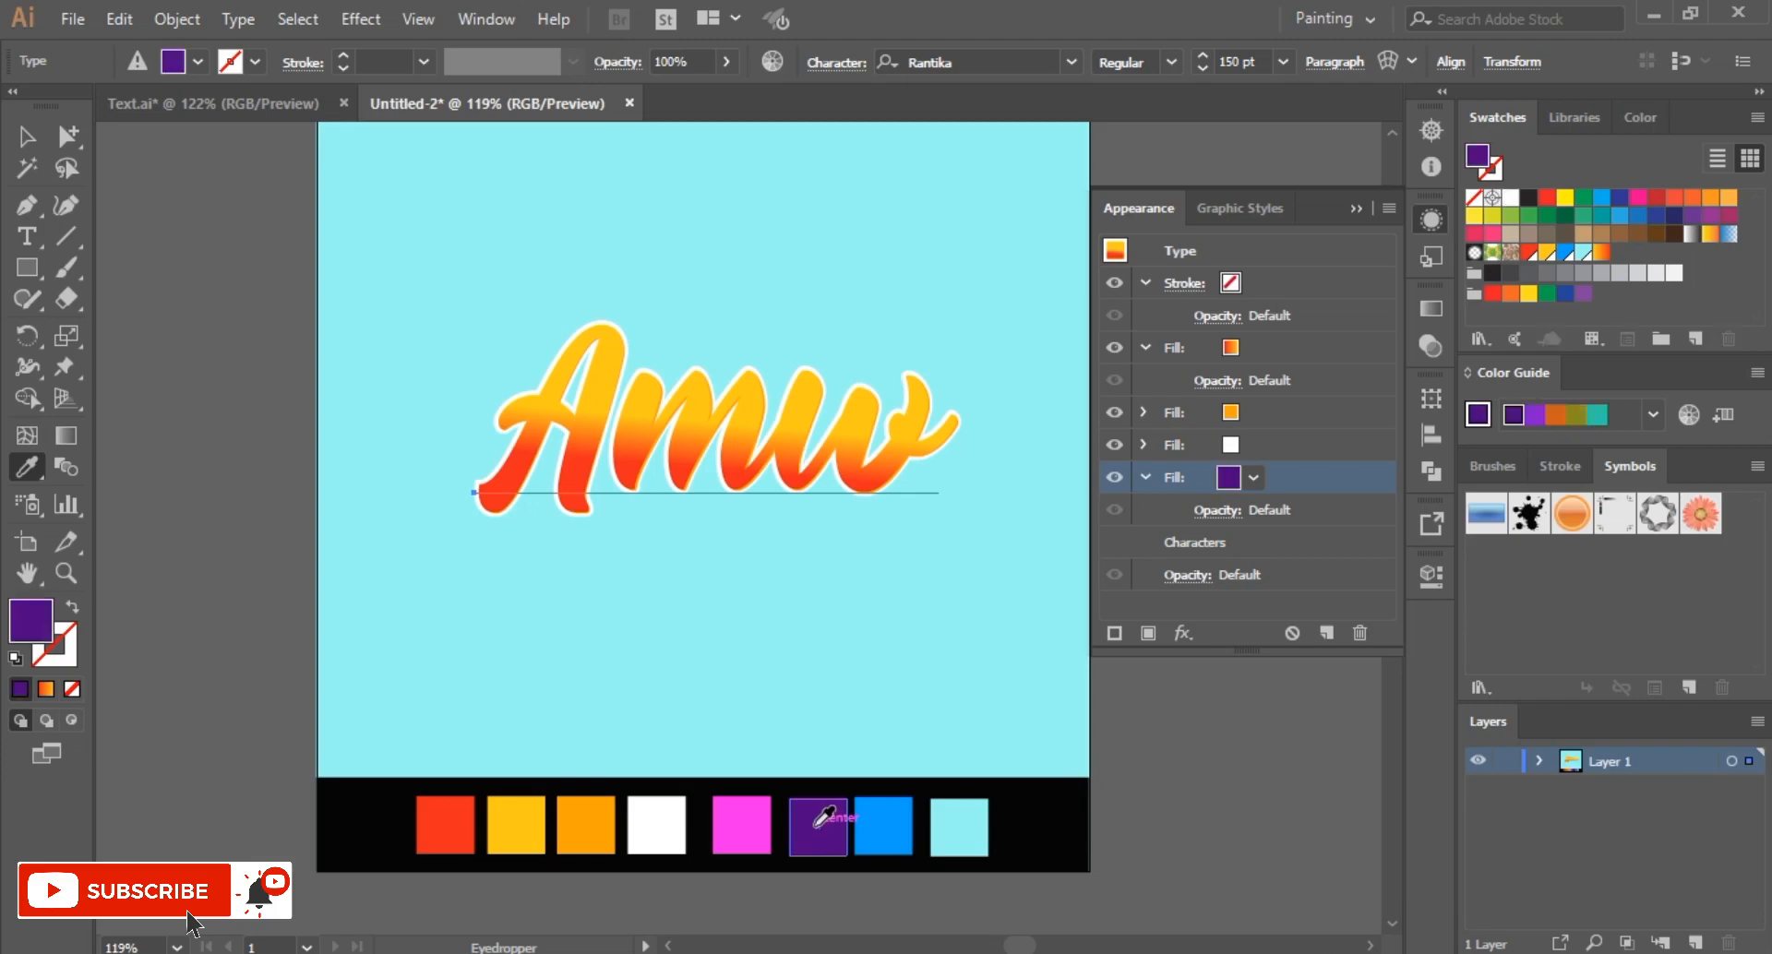
double_click(30, 625)
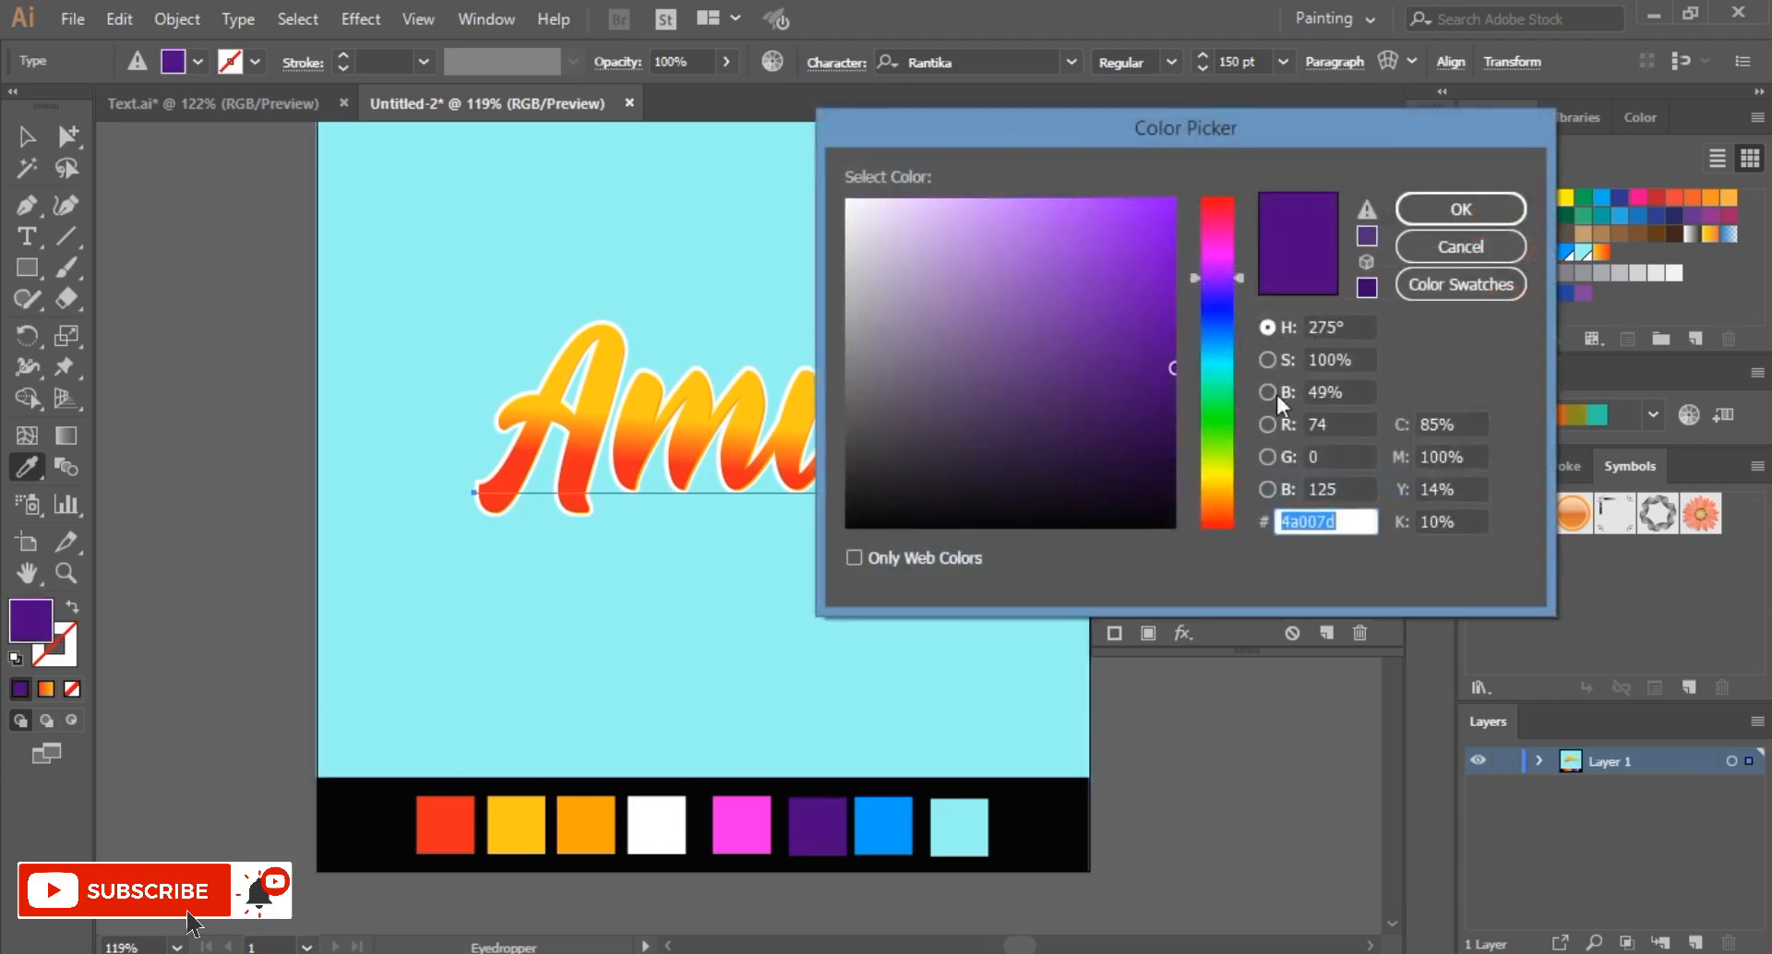
click(1345, 424)
click(1339, 490)
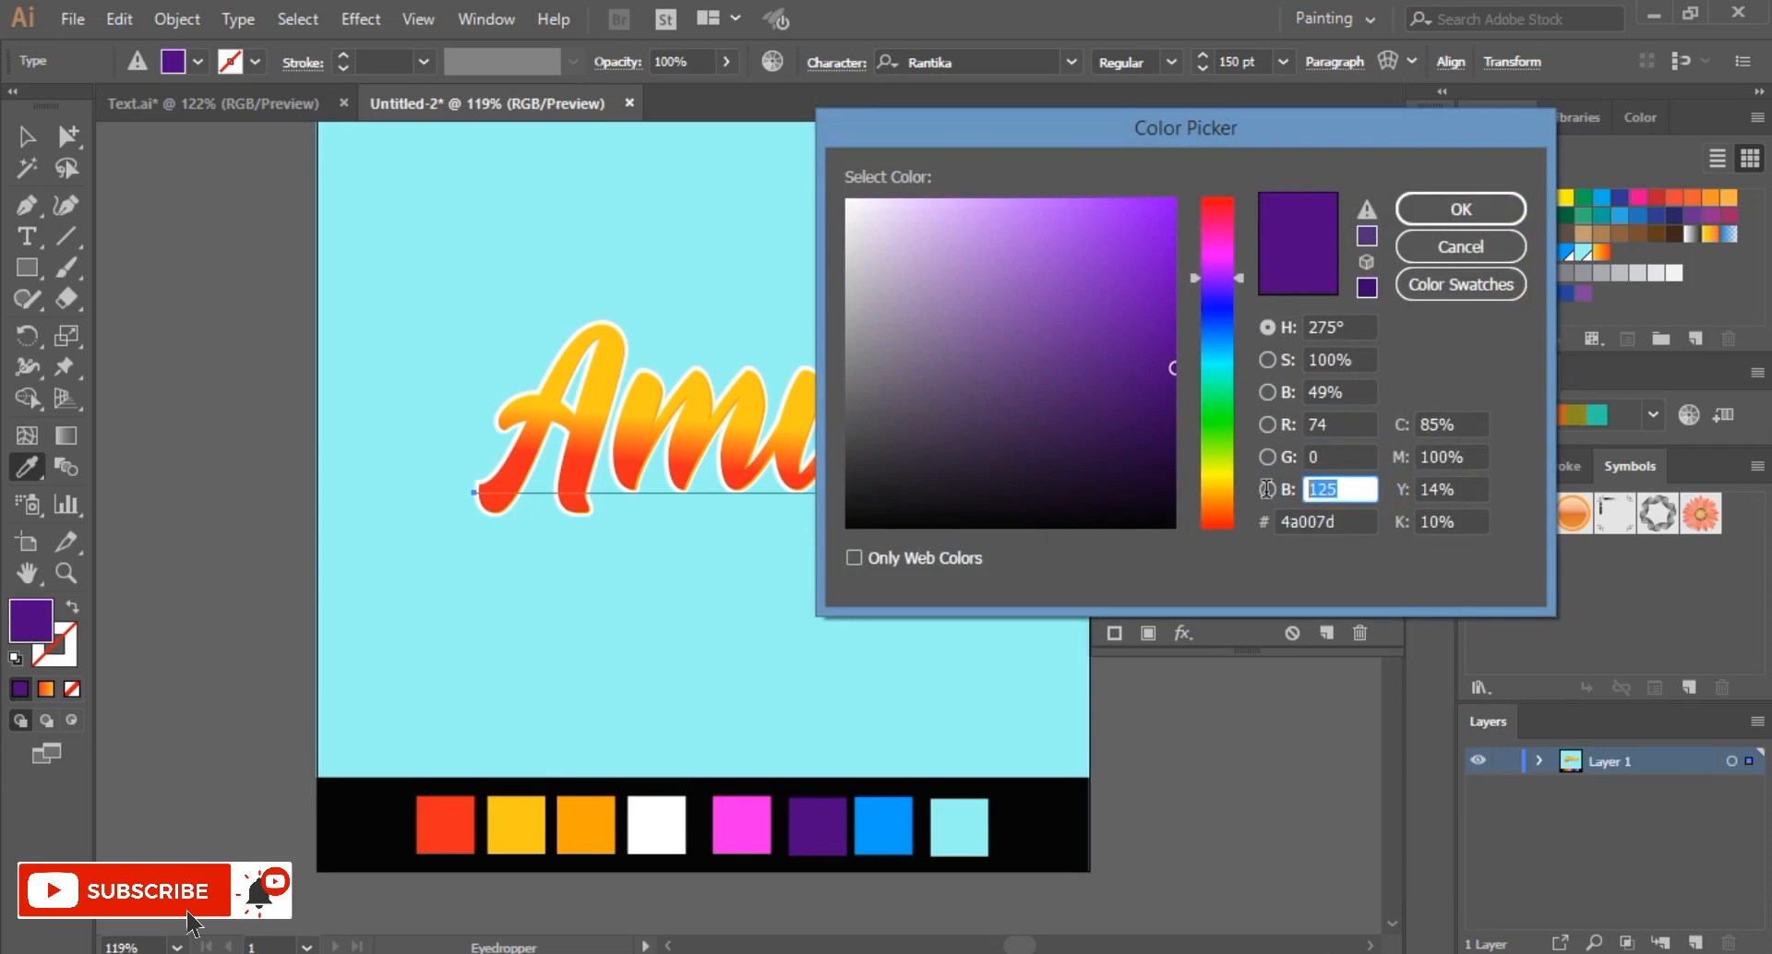
click(1455, 222)
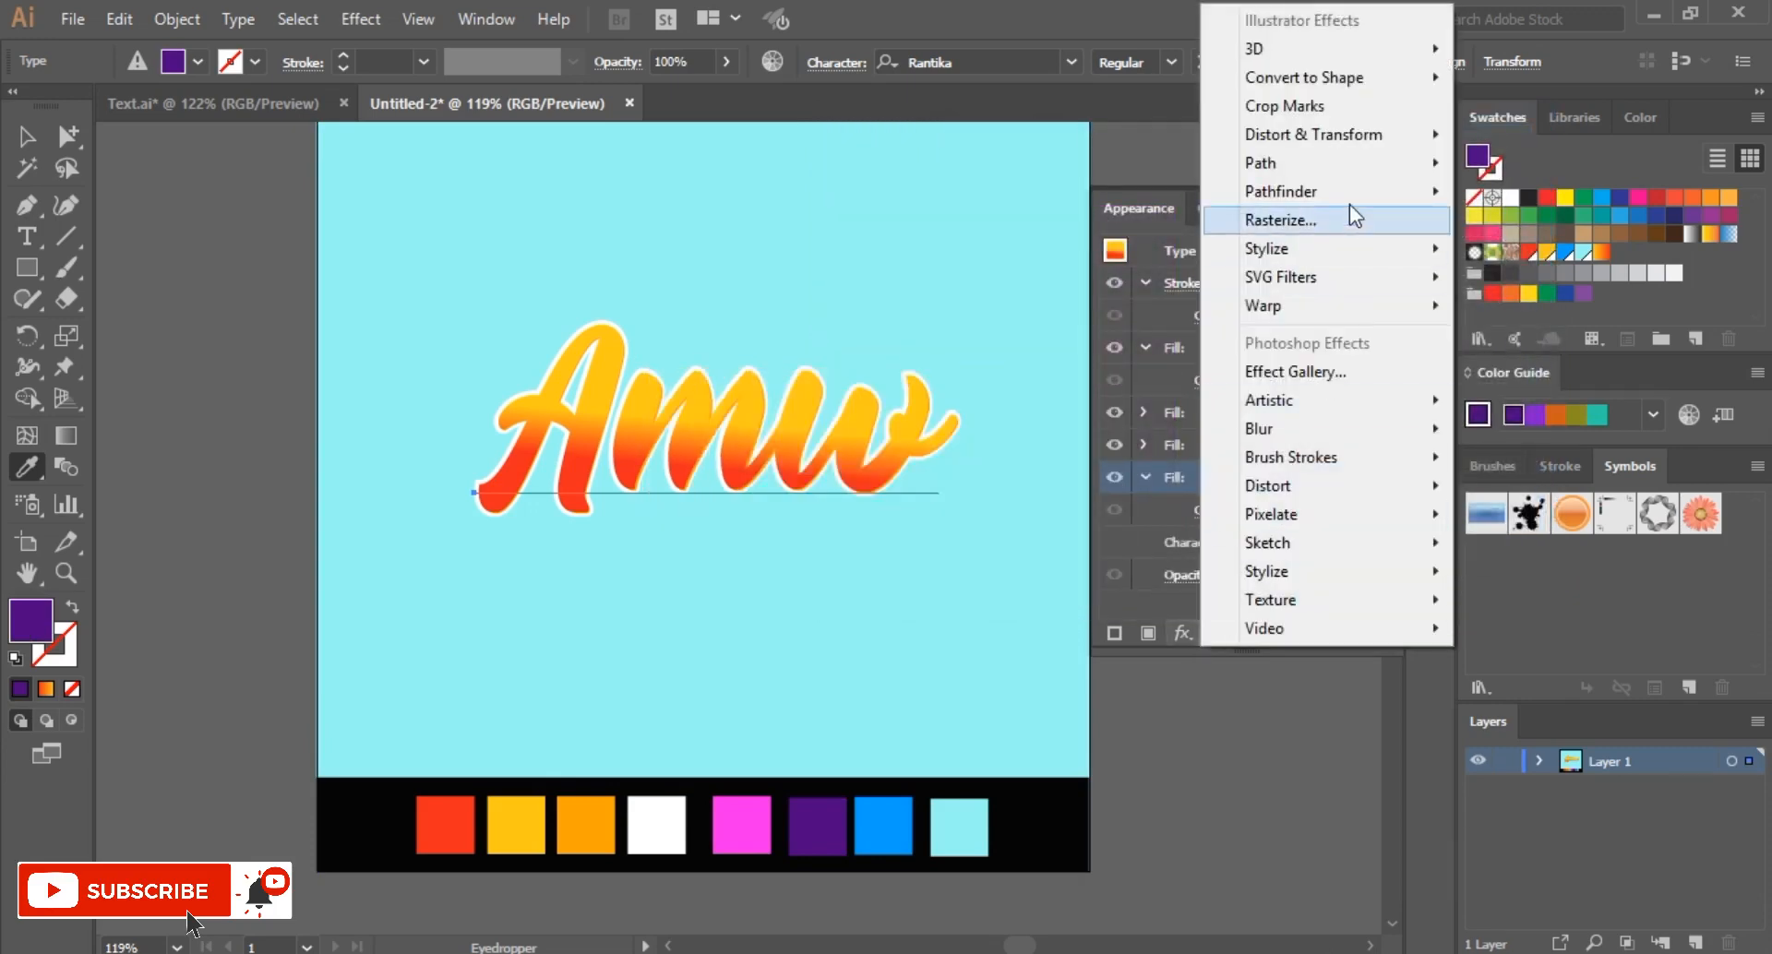
Step: Apply an Offset Path effect to the purple fill with a 6 px offset, mitered joins and a miter limit of 4
mouse_move(1325, 166)
click(1535, 263)
click(1299, 470)
click(1445, 331)
key(Down)
key(Down)
key(Down)
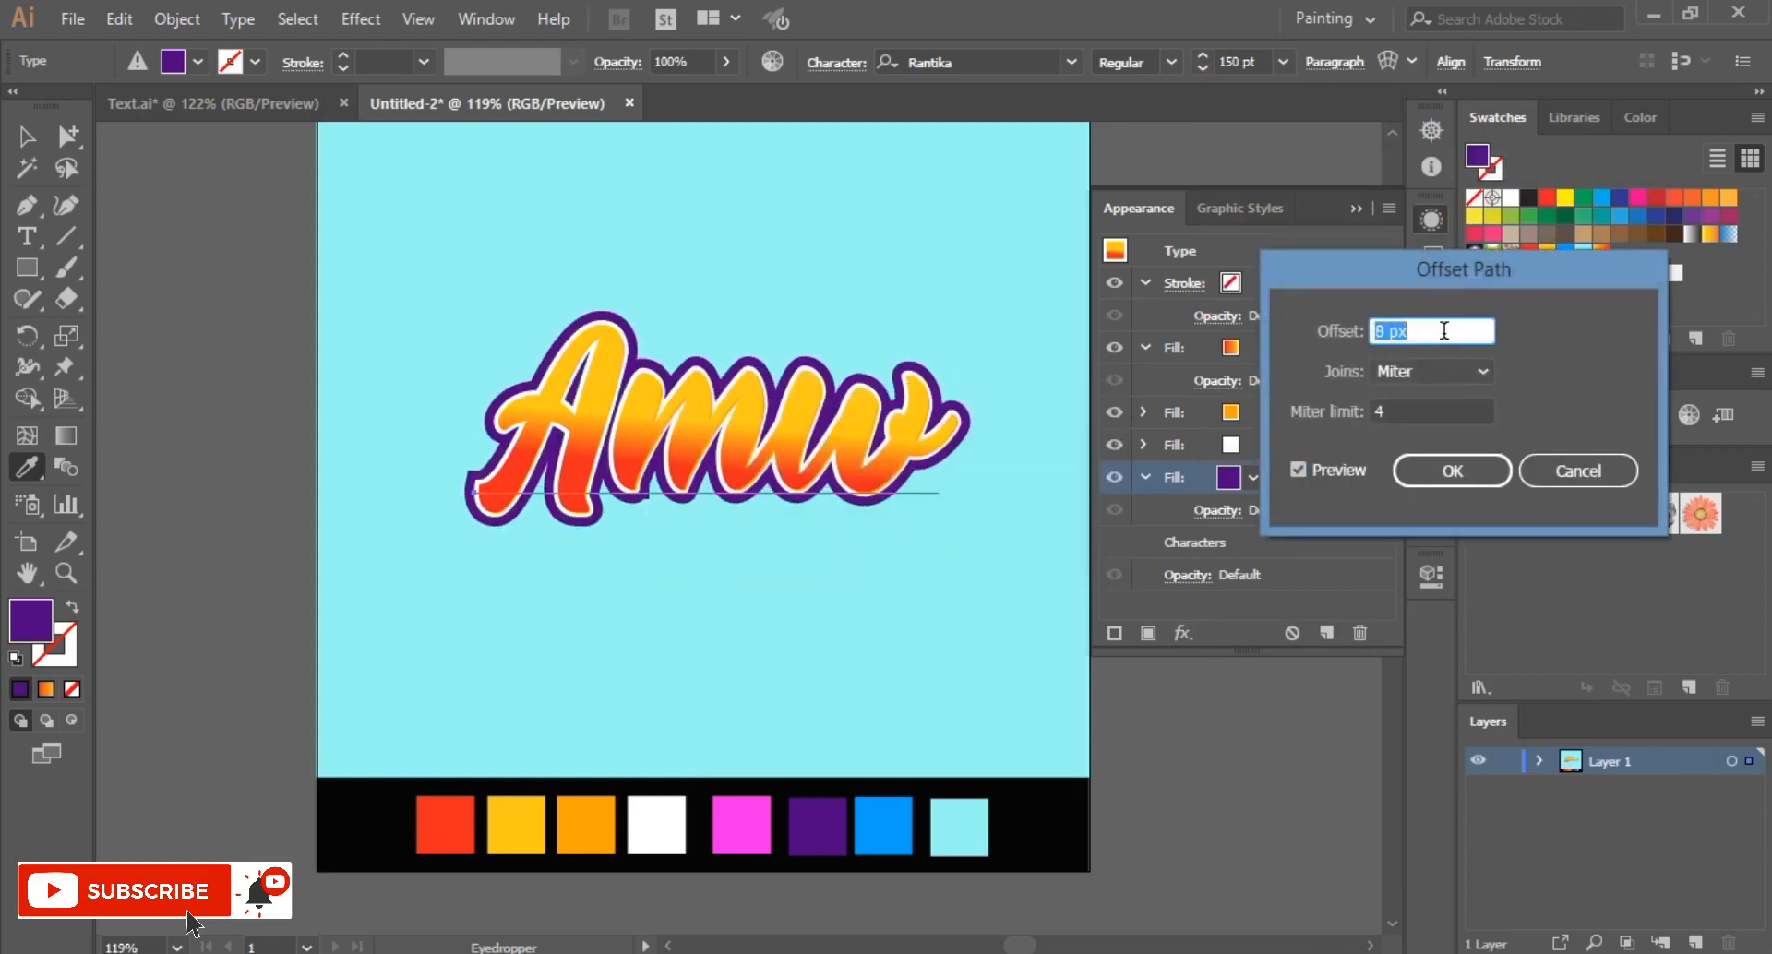
key(Down)
key(Down)
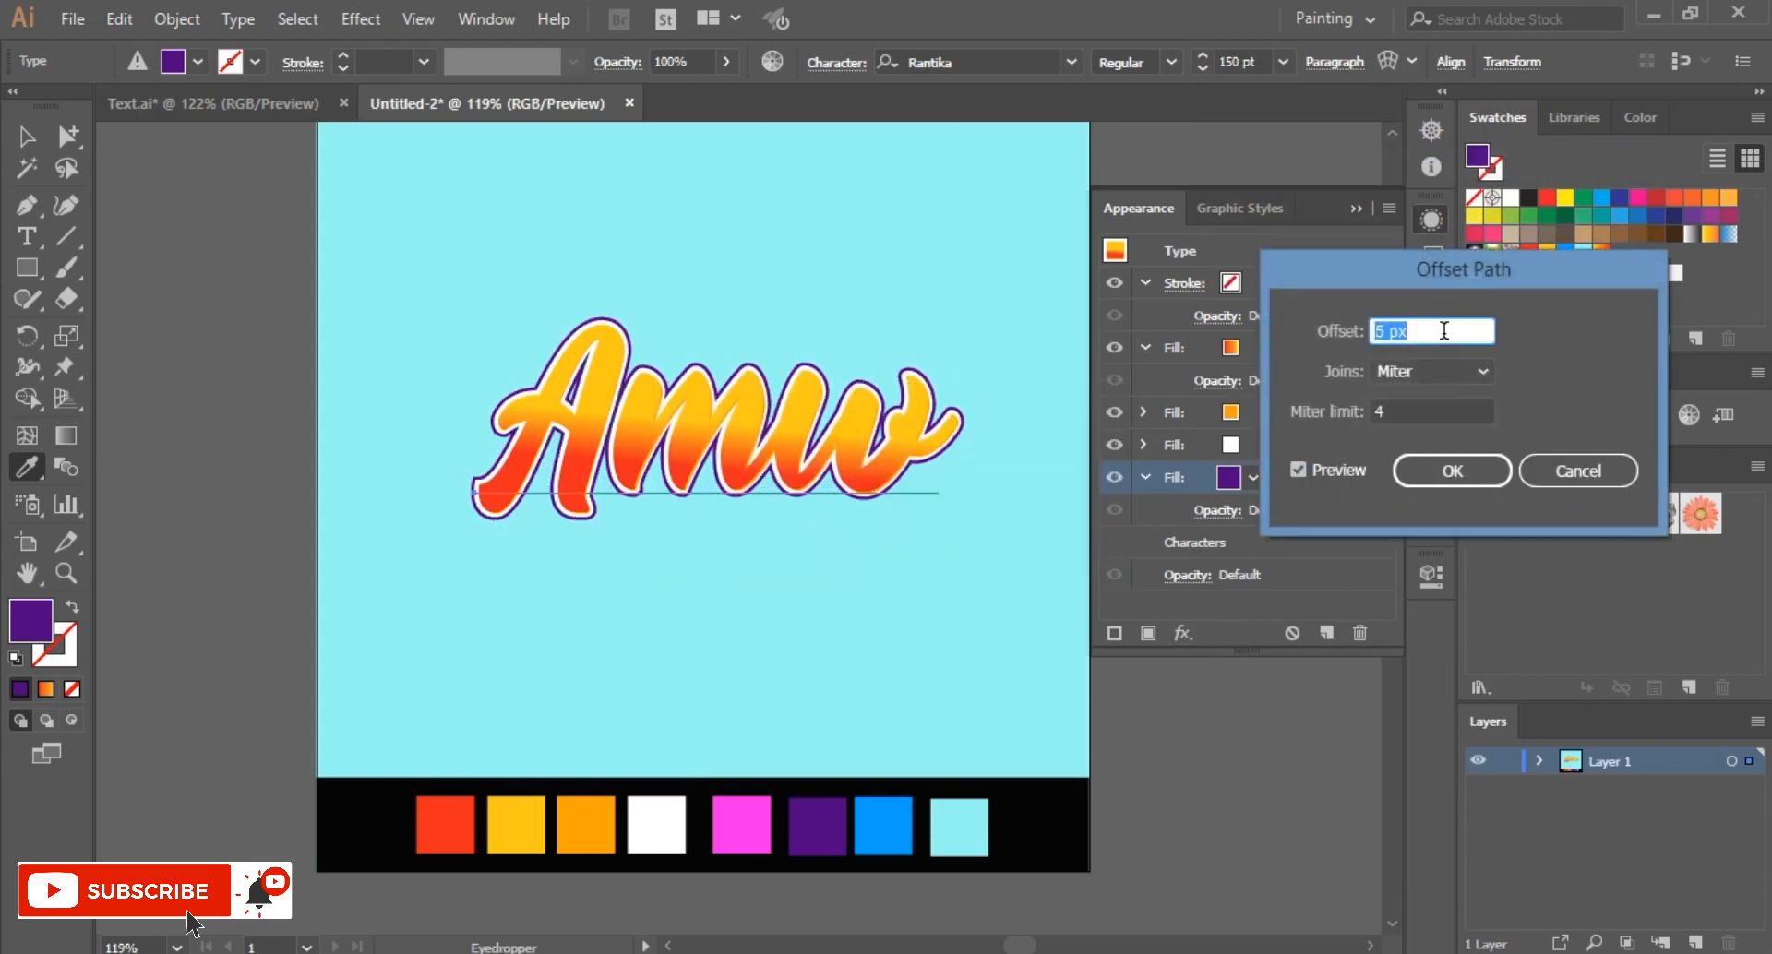
key(Up)
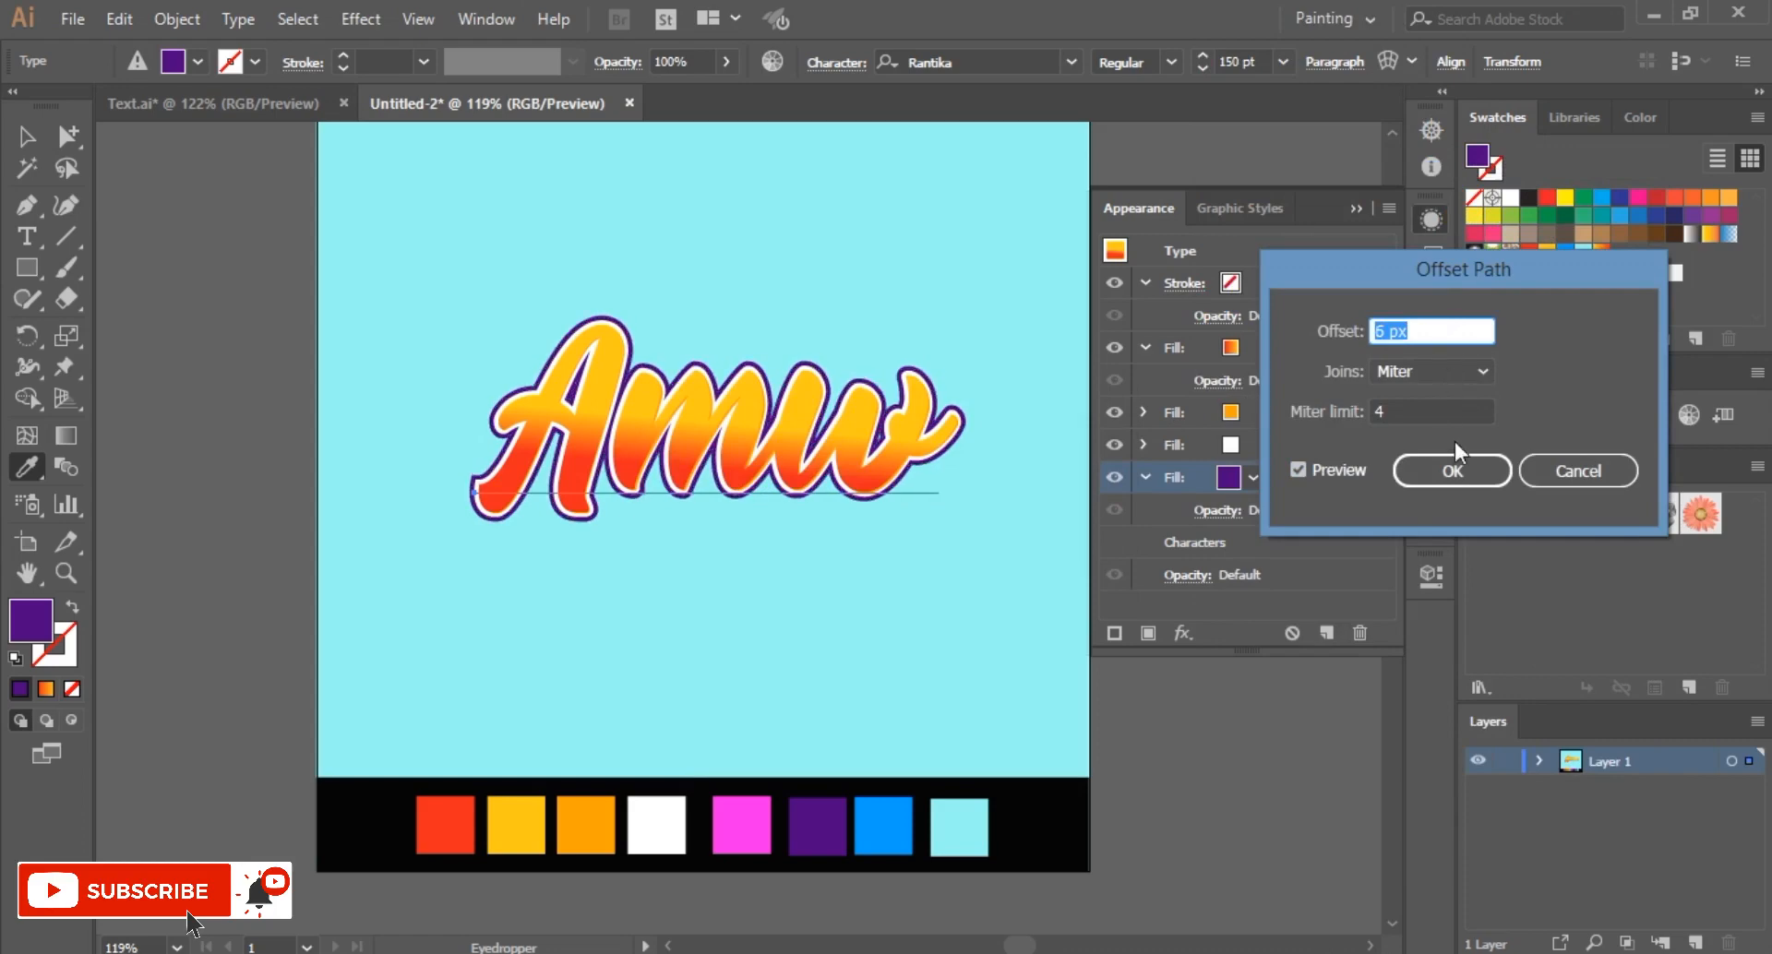
click(1459, 469)
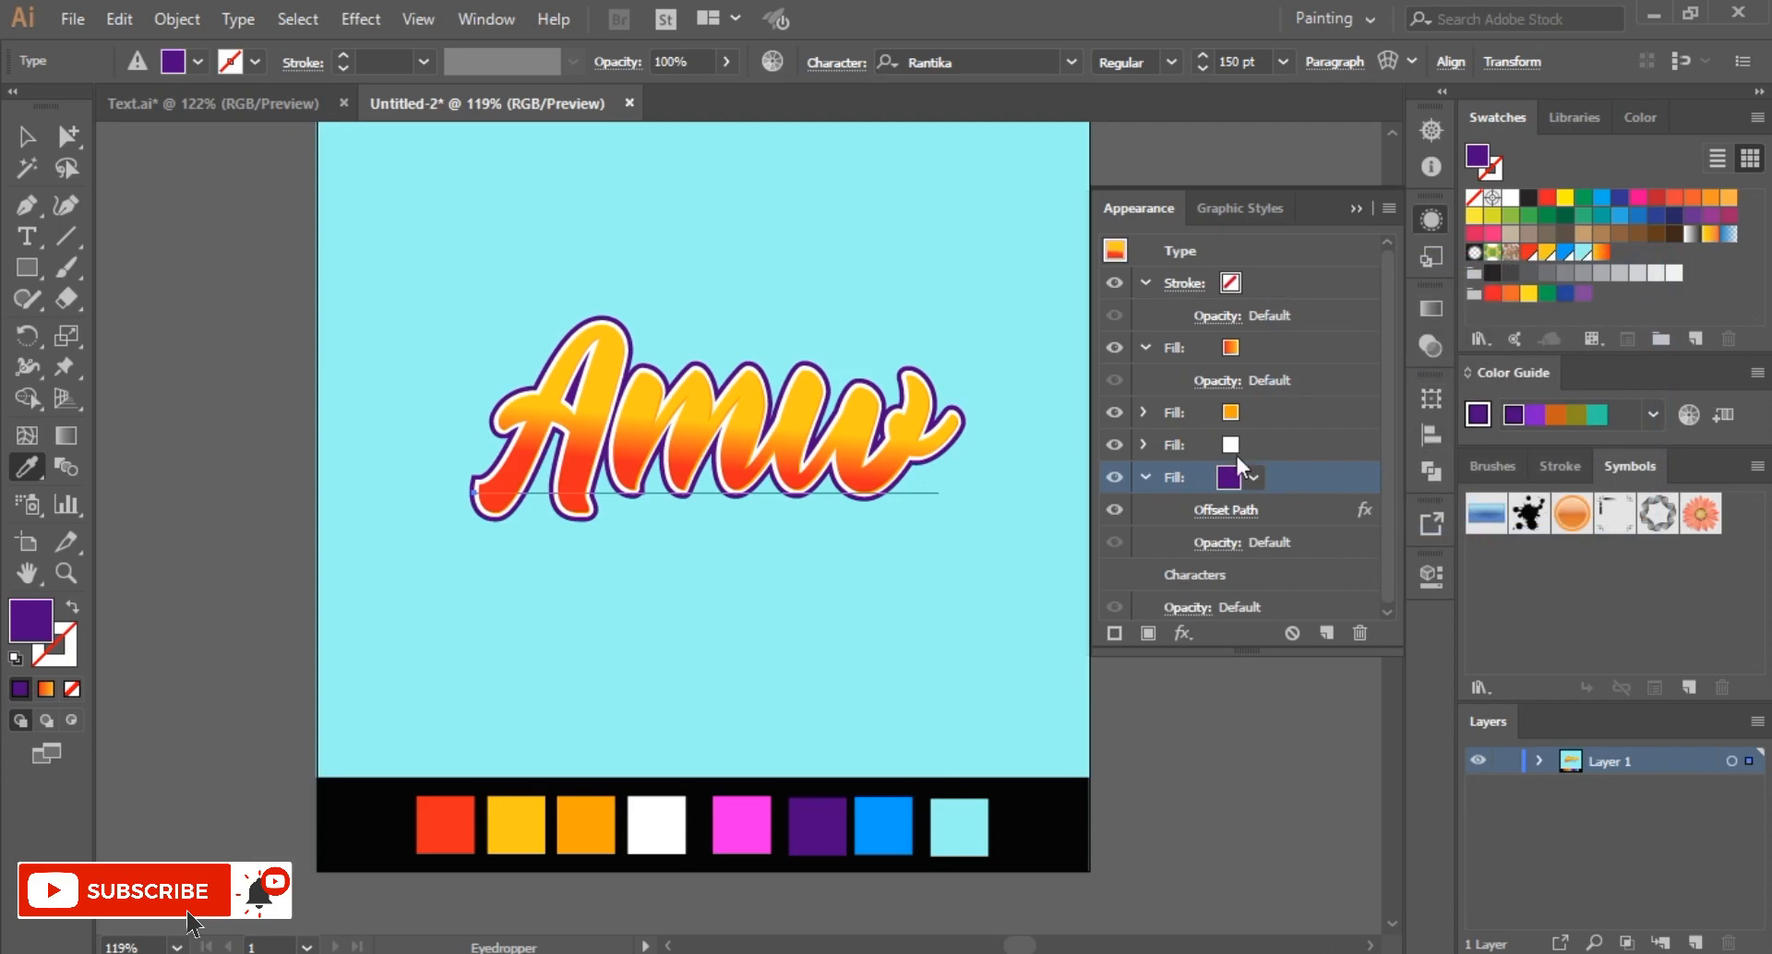
click(1146, 477)
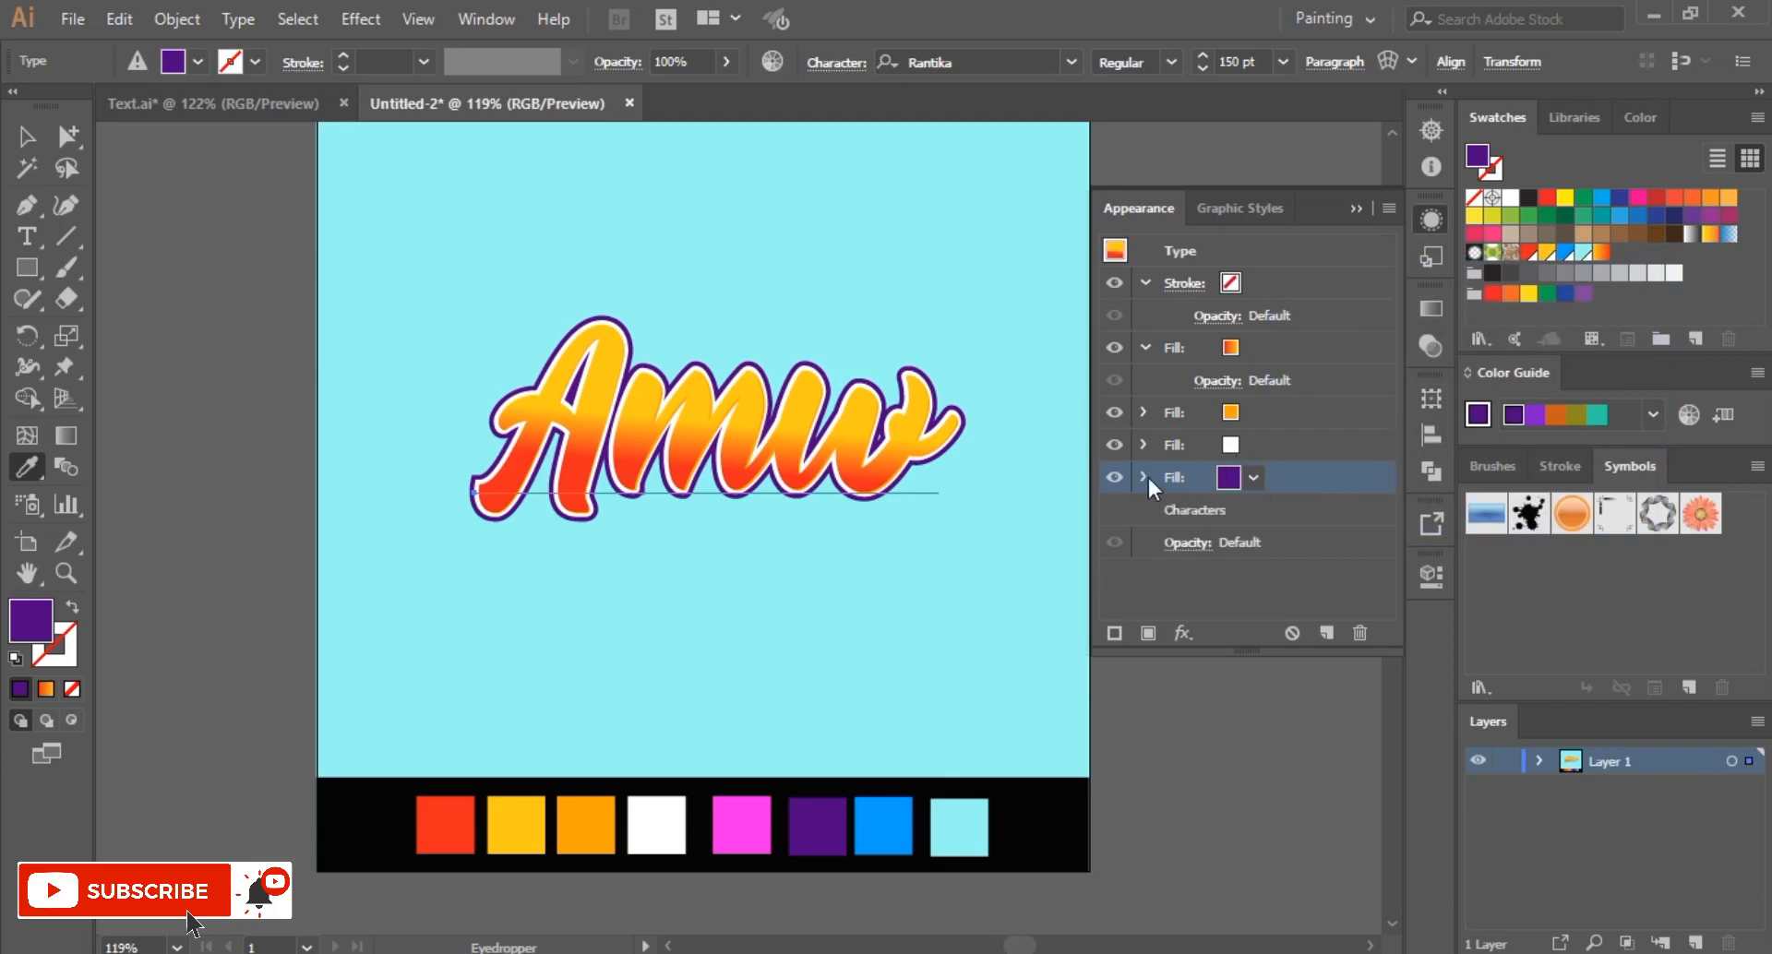
Step: Duplicate the purple fill and select the lower of the two copies
click(1148, 633)
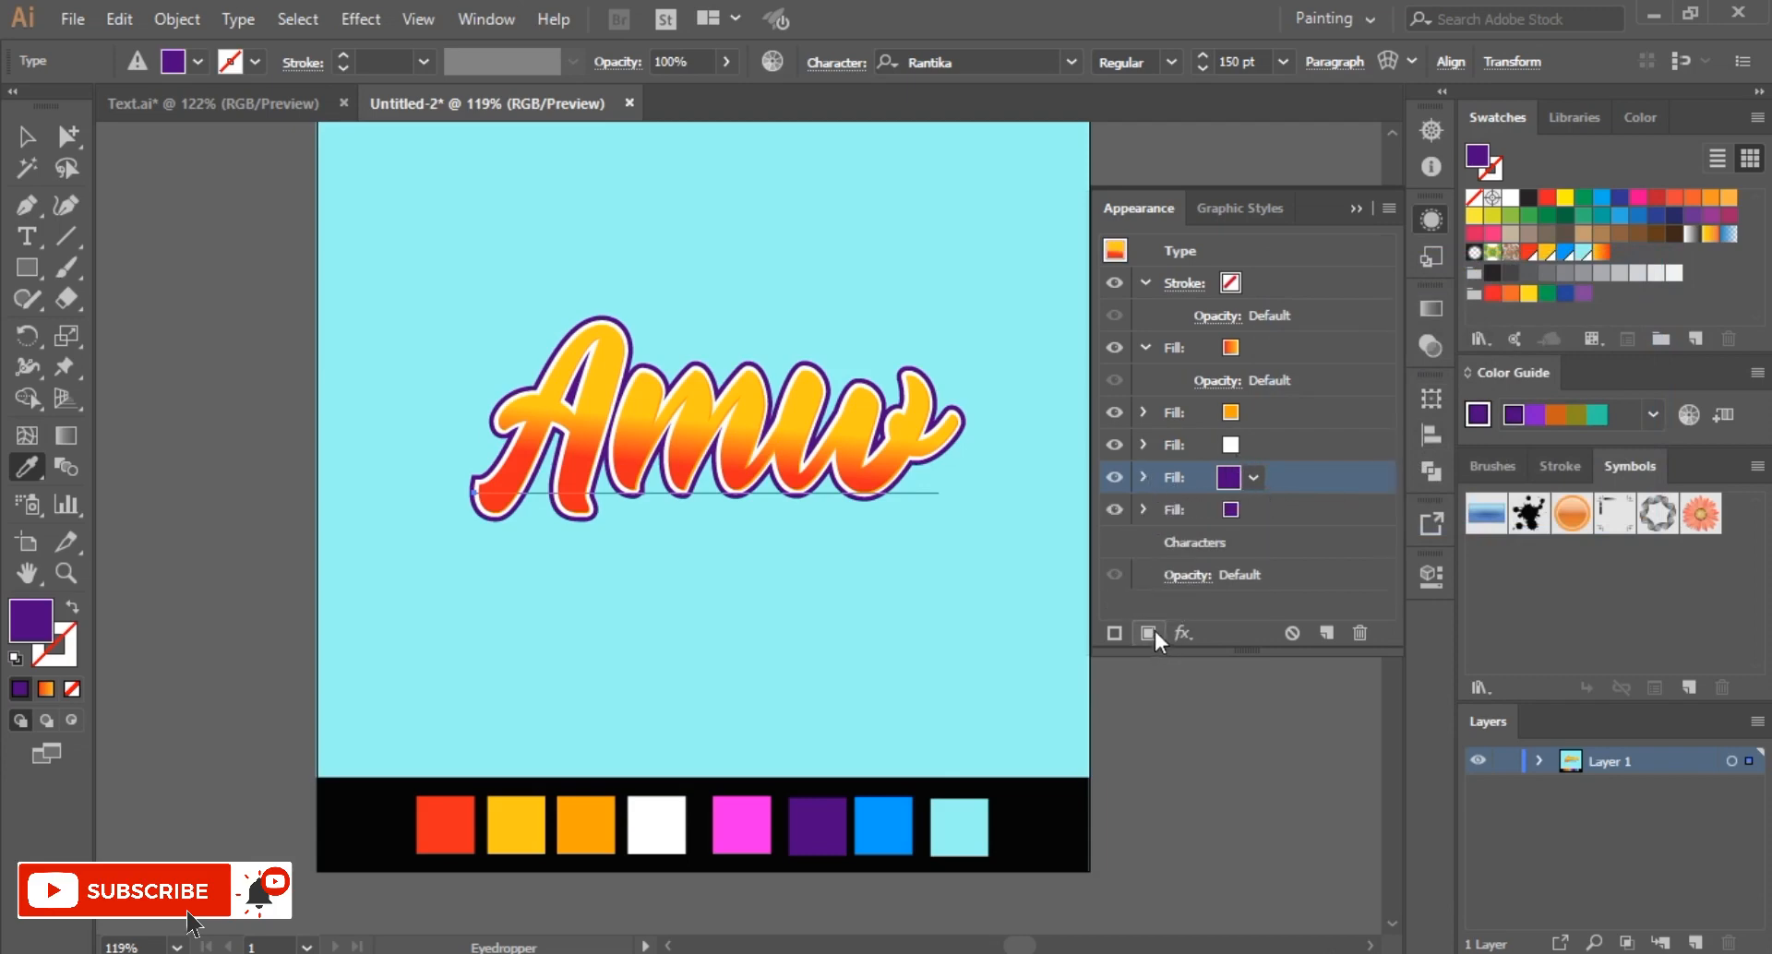
click(1302, 526)
click(1295, 513)
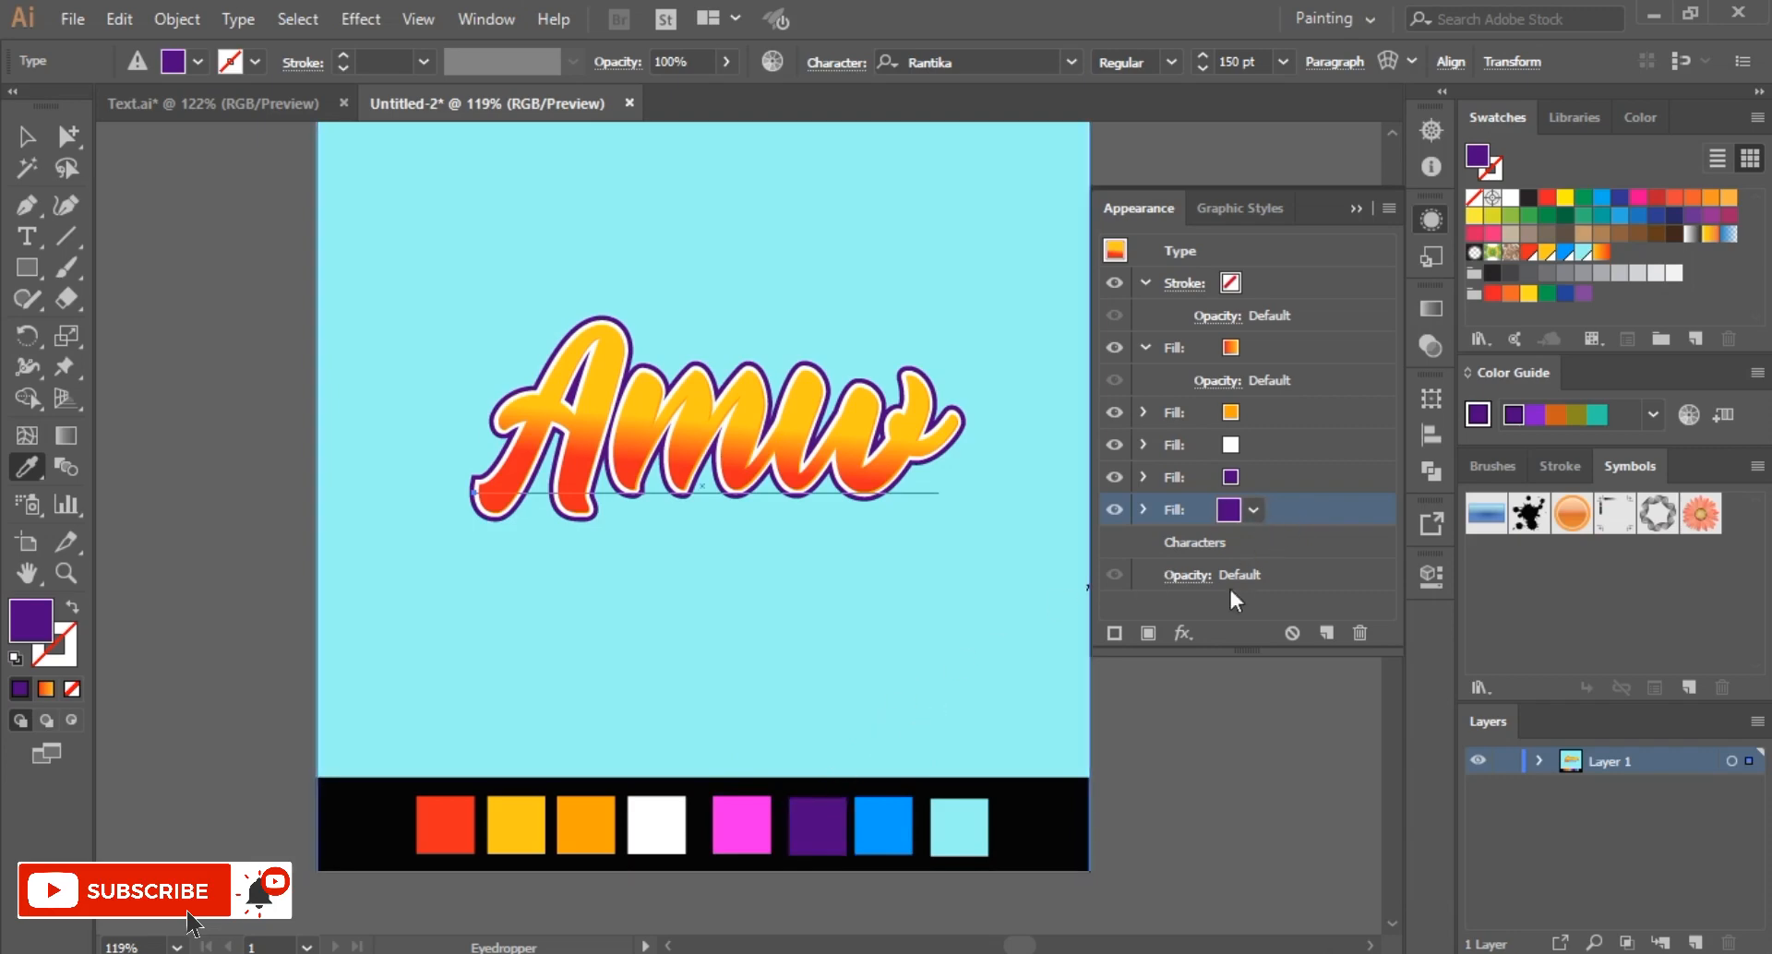
Step: Start a Transform effect on the lowest purple fill with preview on, a 6 px horizontal move and 8 copies
click(1187, 631)
mouse_move(1331, 130)
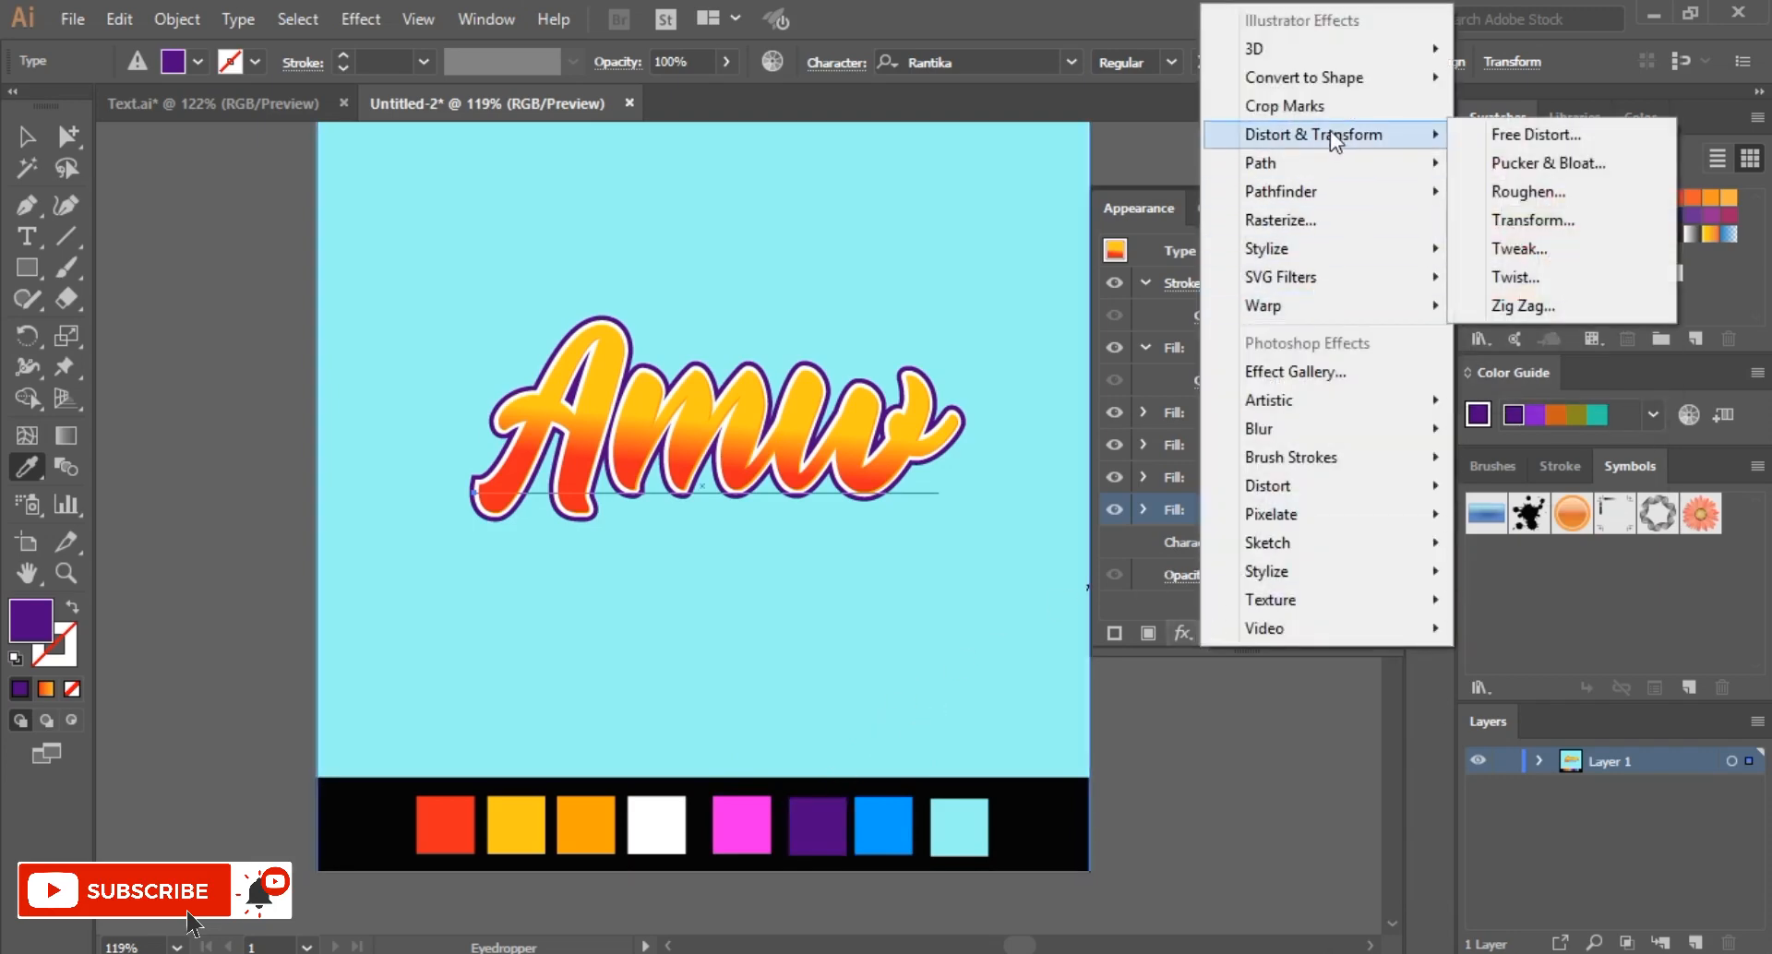
click(1531, 219)
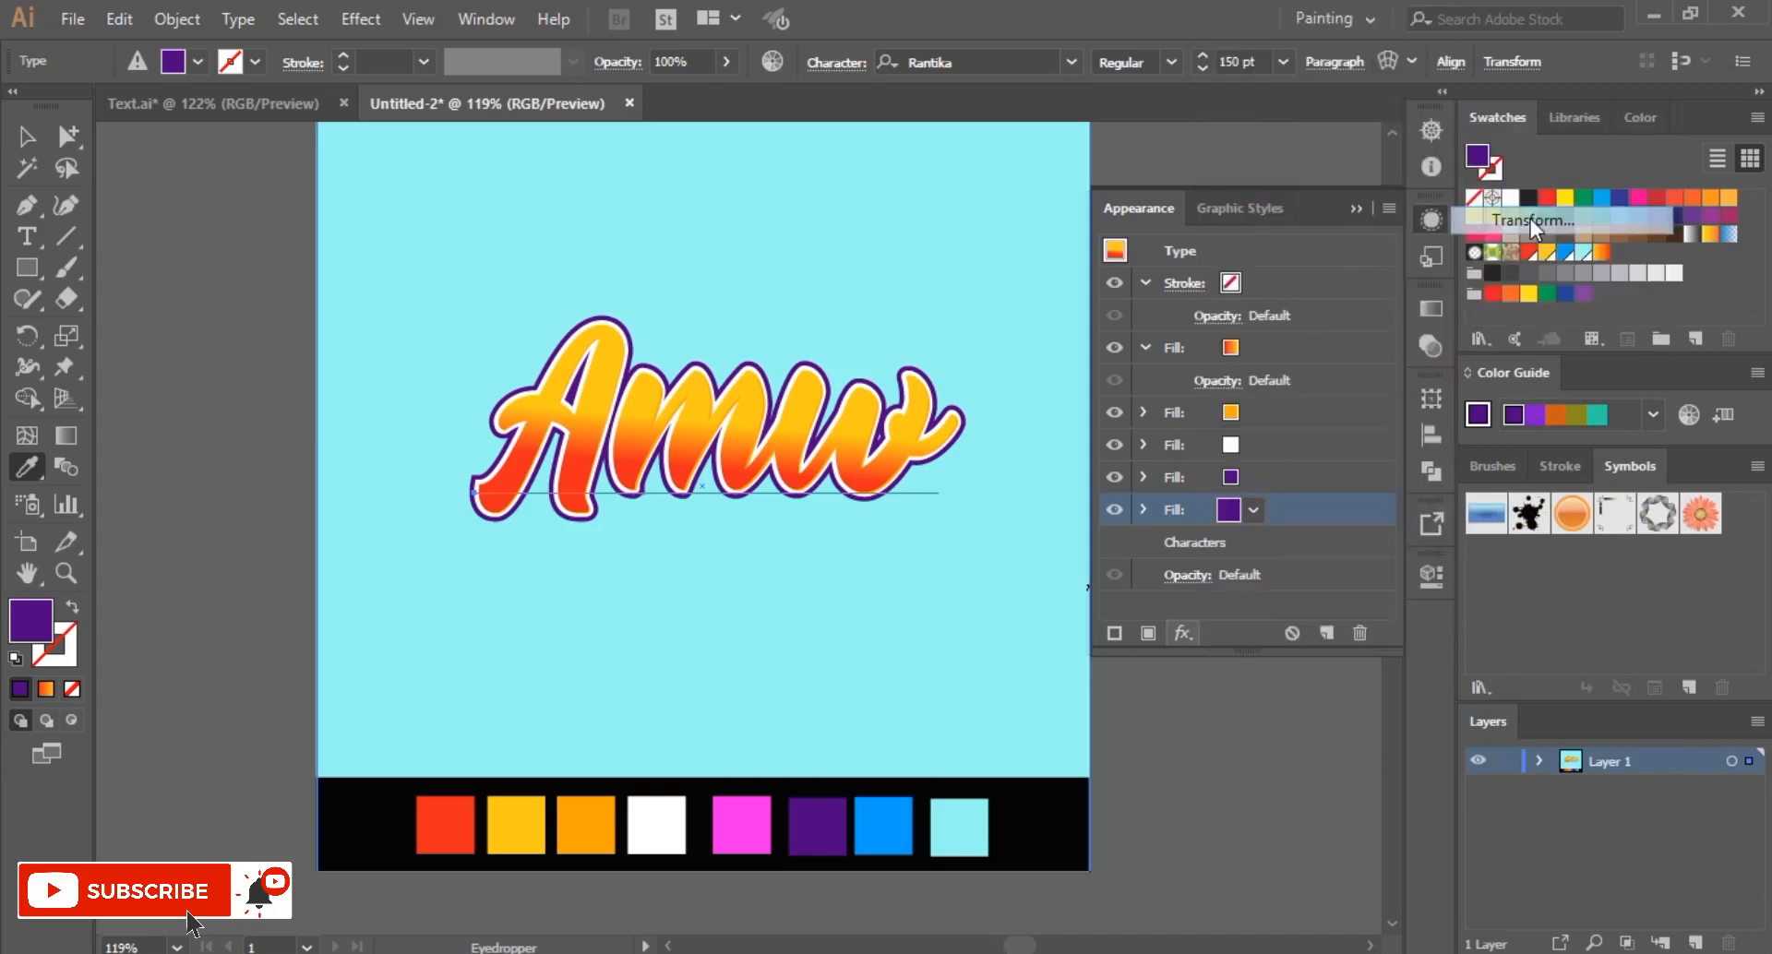
click(1338, 693)
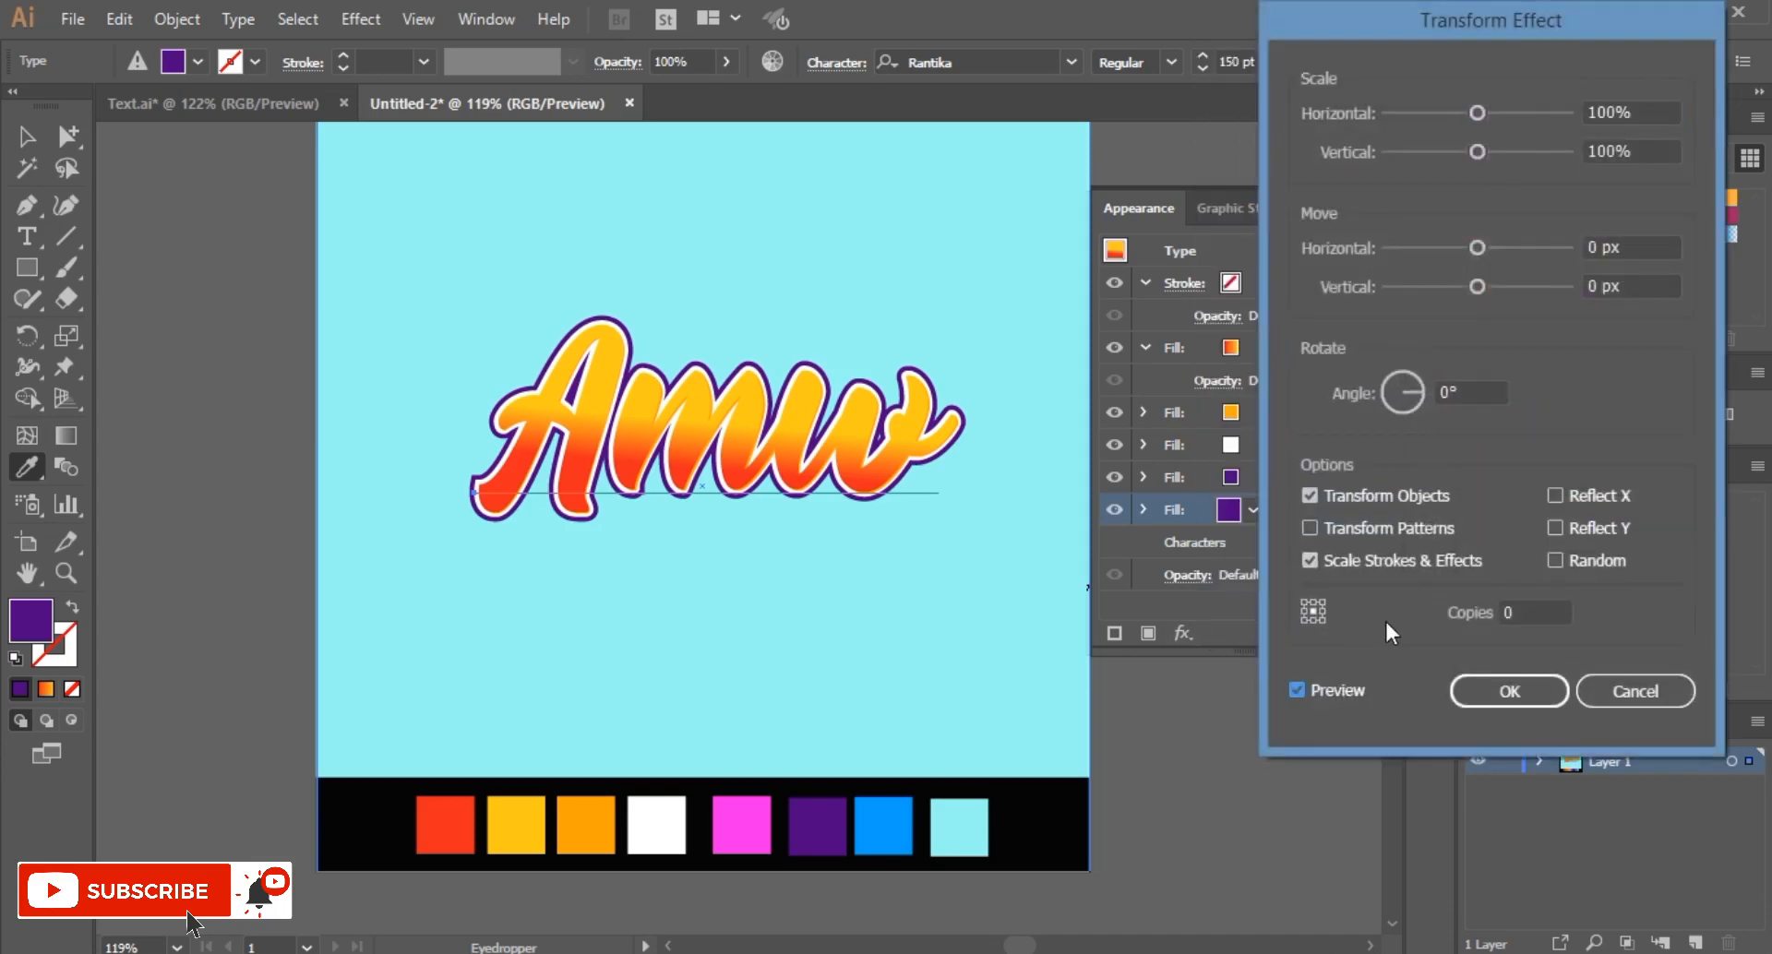
click(1634, 248)
key(Up)
key(Up)
key(Up)
key(Up)
key(Up)
key(Up)
click(1538, 602)
key(Up)
key(Up)
key(Up)
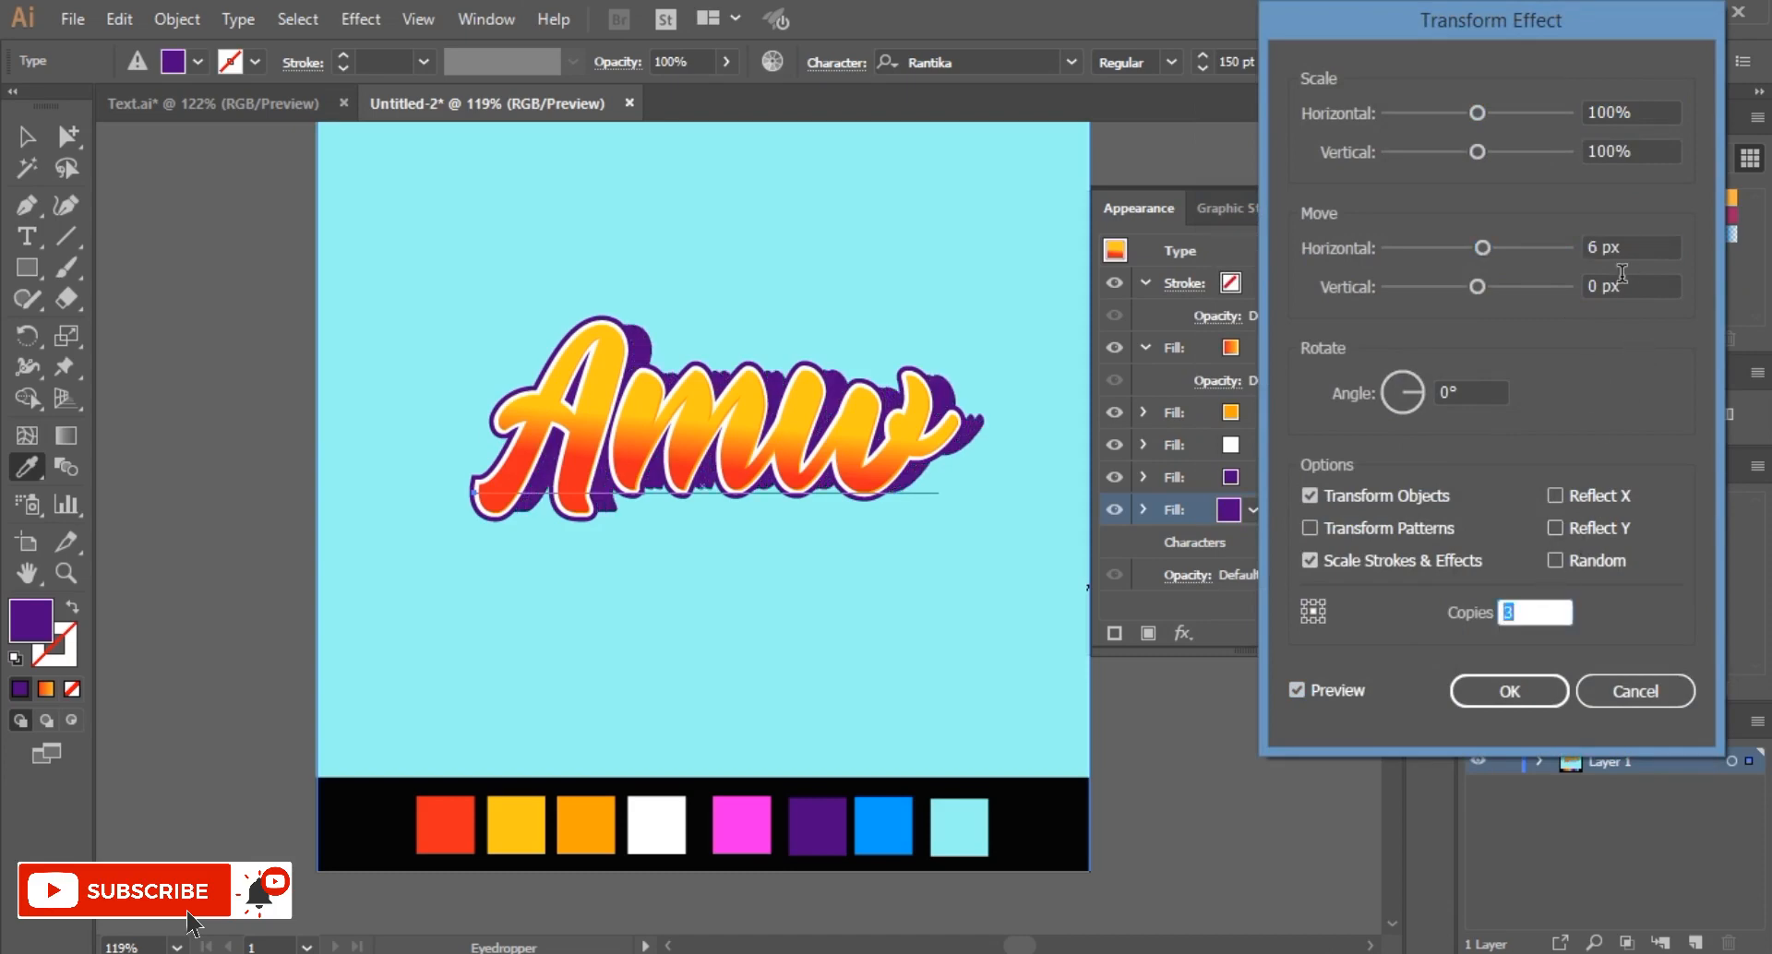
key(Up)
key(Up)
key(Up)
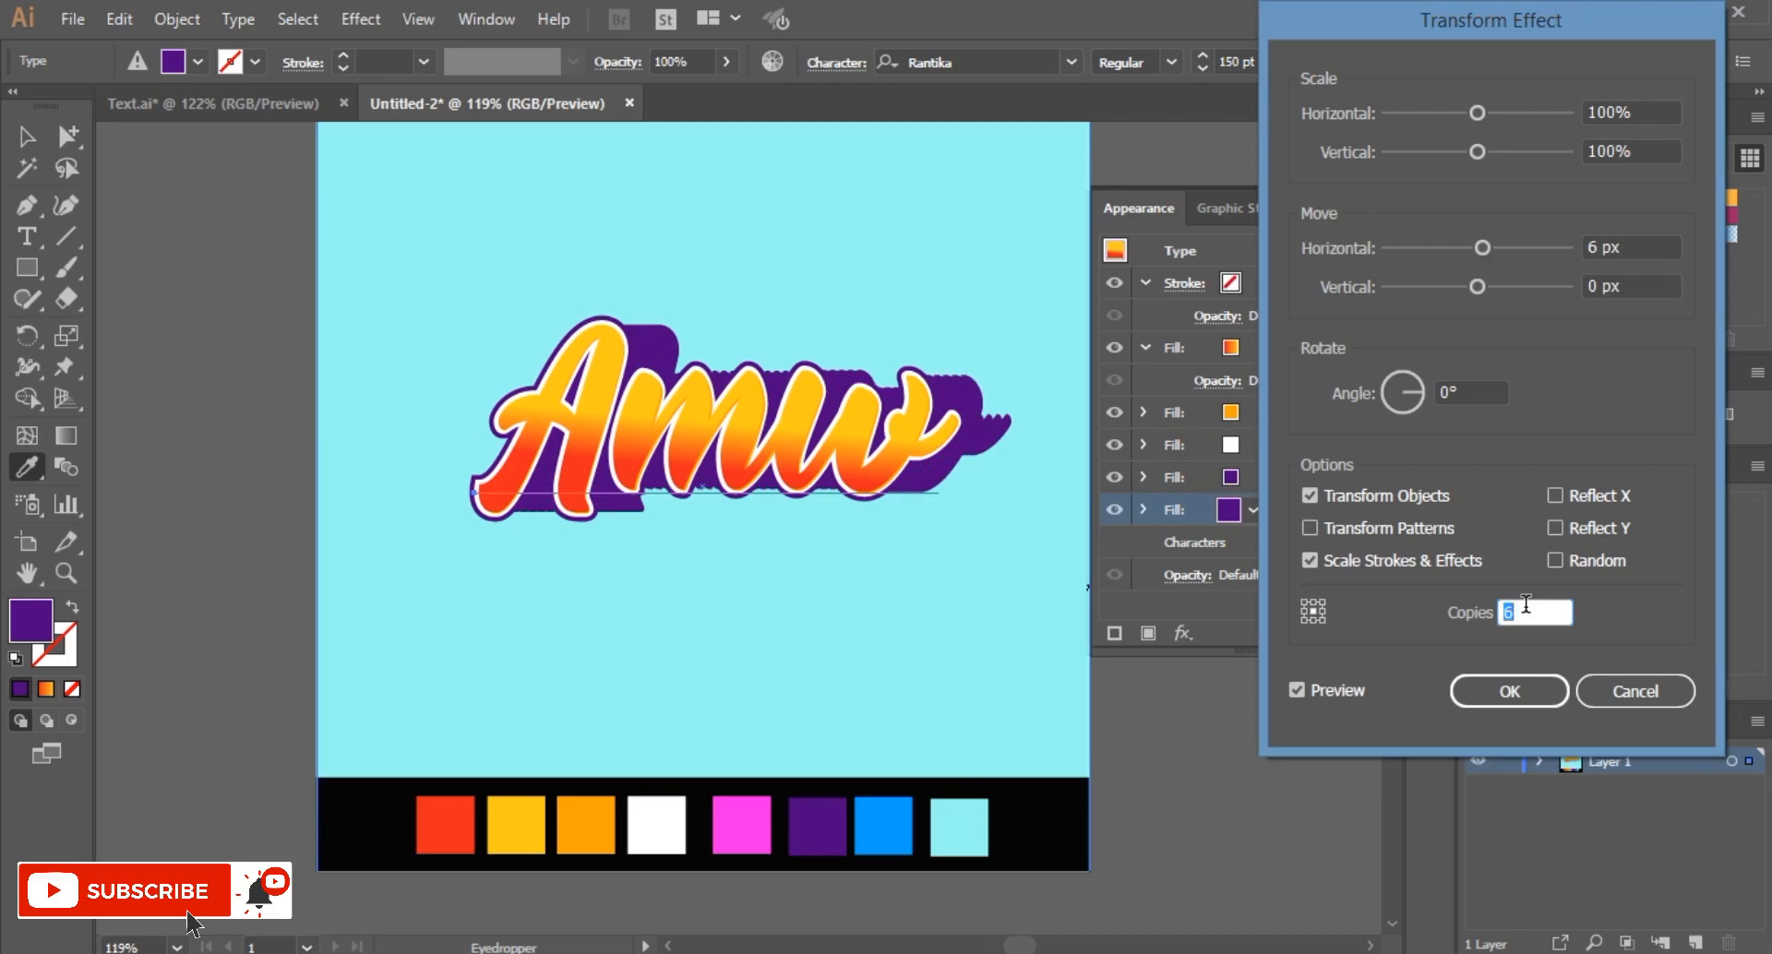
key(Up)
key(Up)
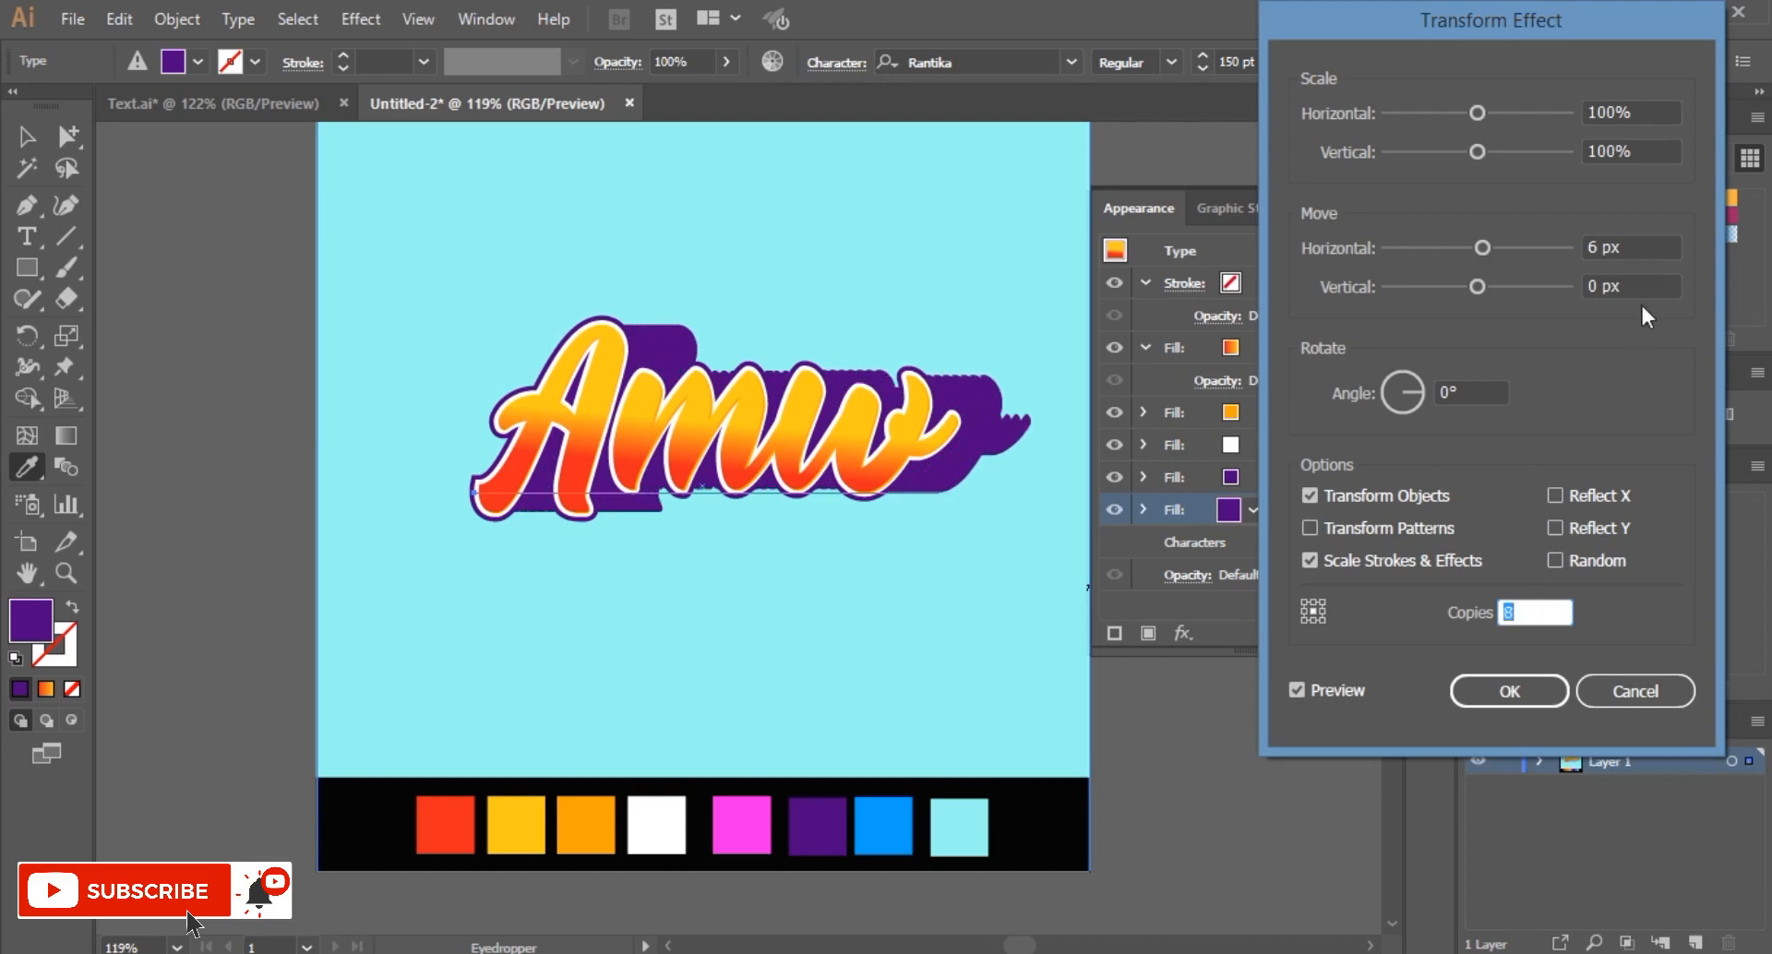
Step: Set the Transform effect's move to 2 px horizontally and 2 px vertically and apply it to the lowest purple fill
click(1642, 287)
key(Up)
key(Up)
key(Up)
key(Up)
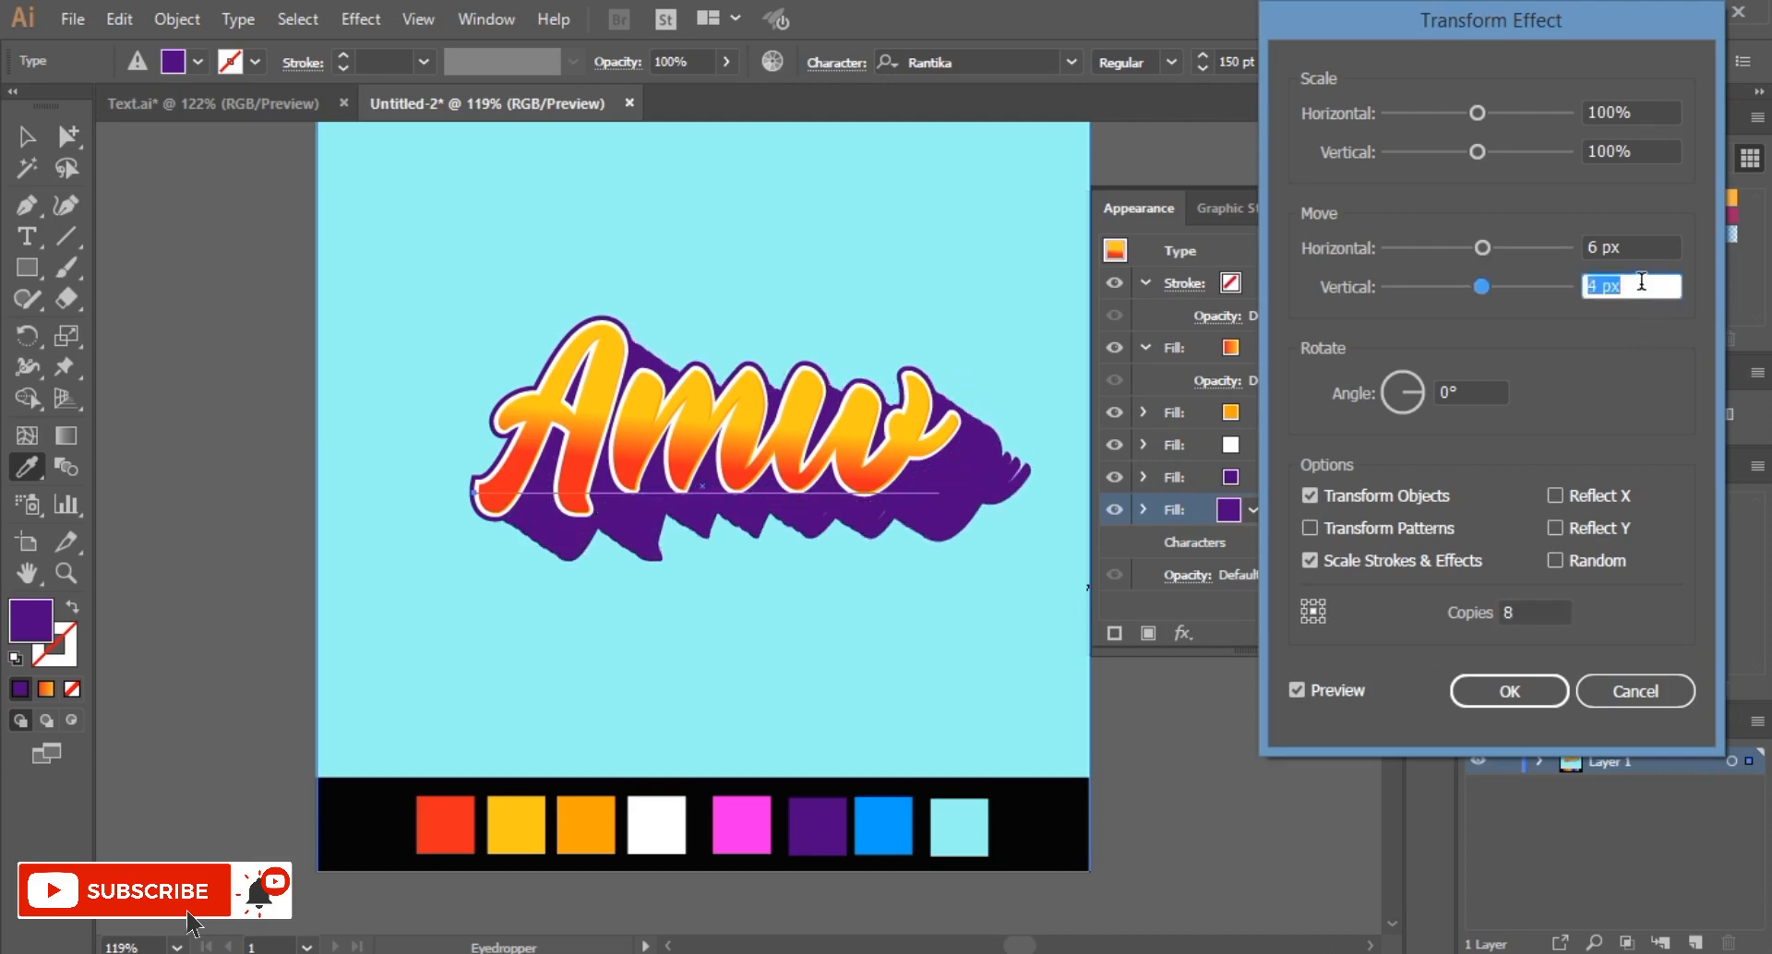
key(shift+Tab)
key(Down)
key(Down)
key(Down)
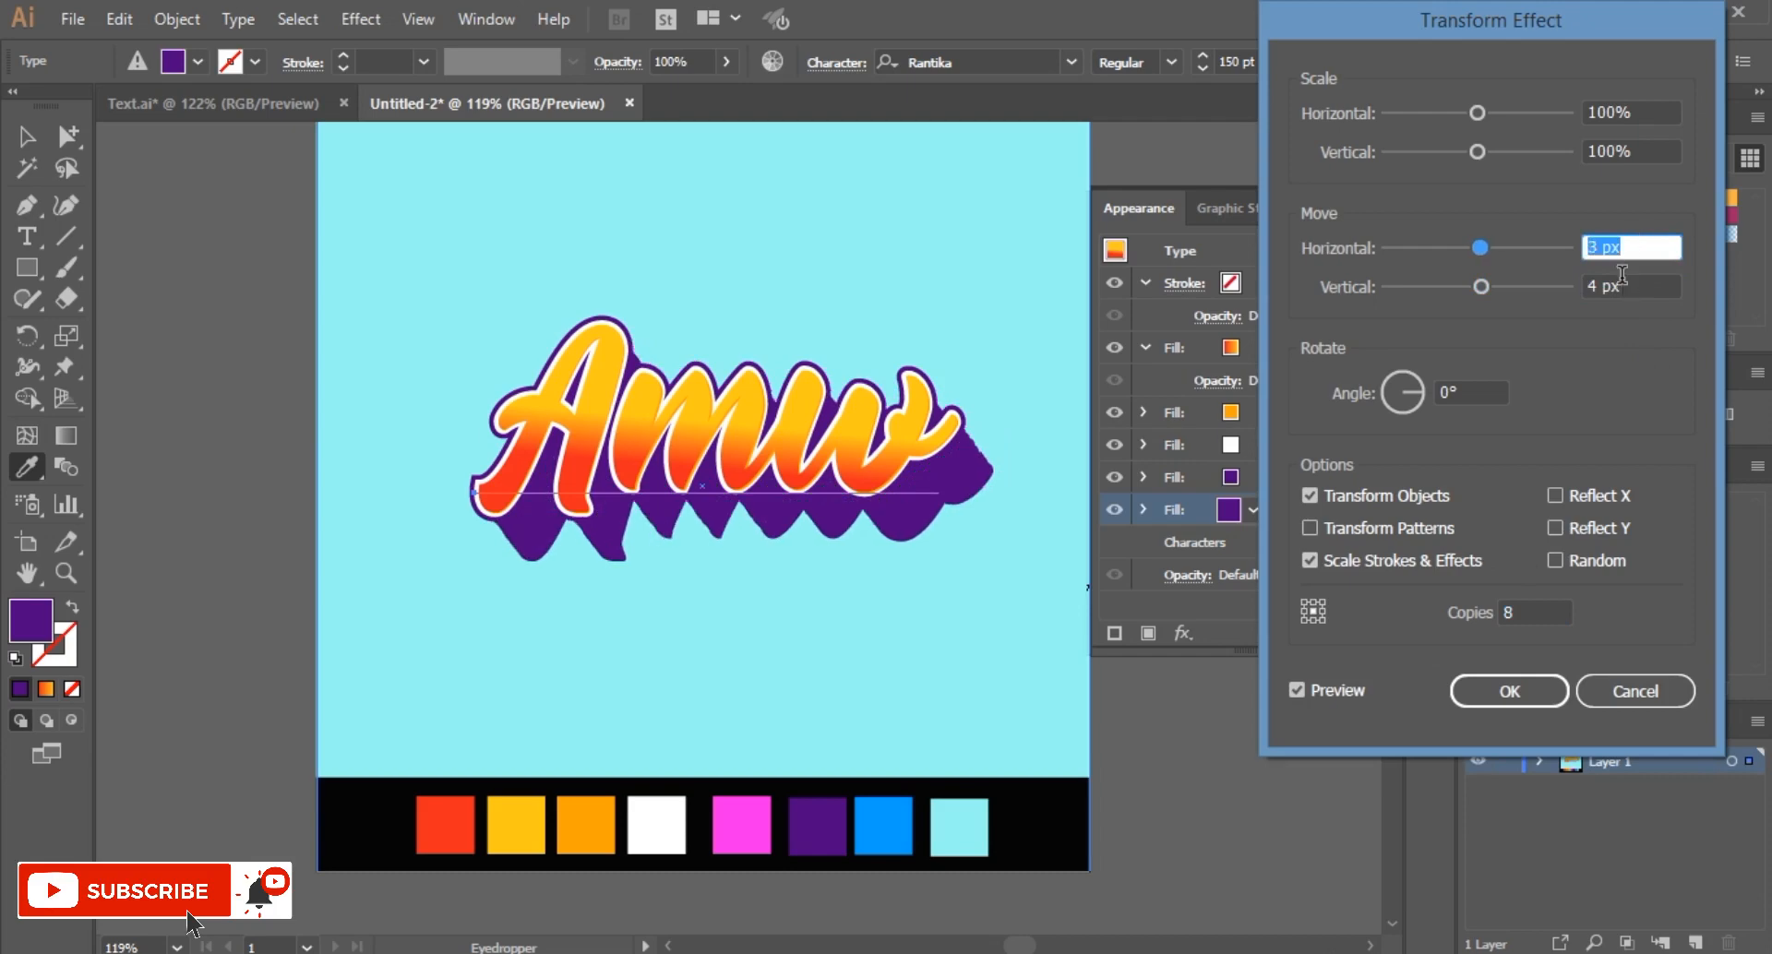
key(Tab)
key(Down)
key(Down)
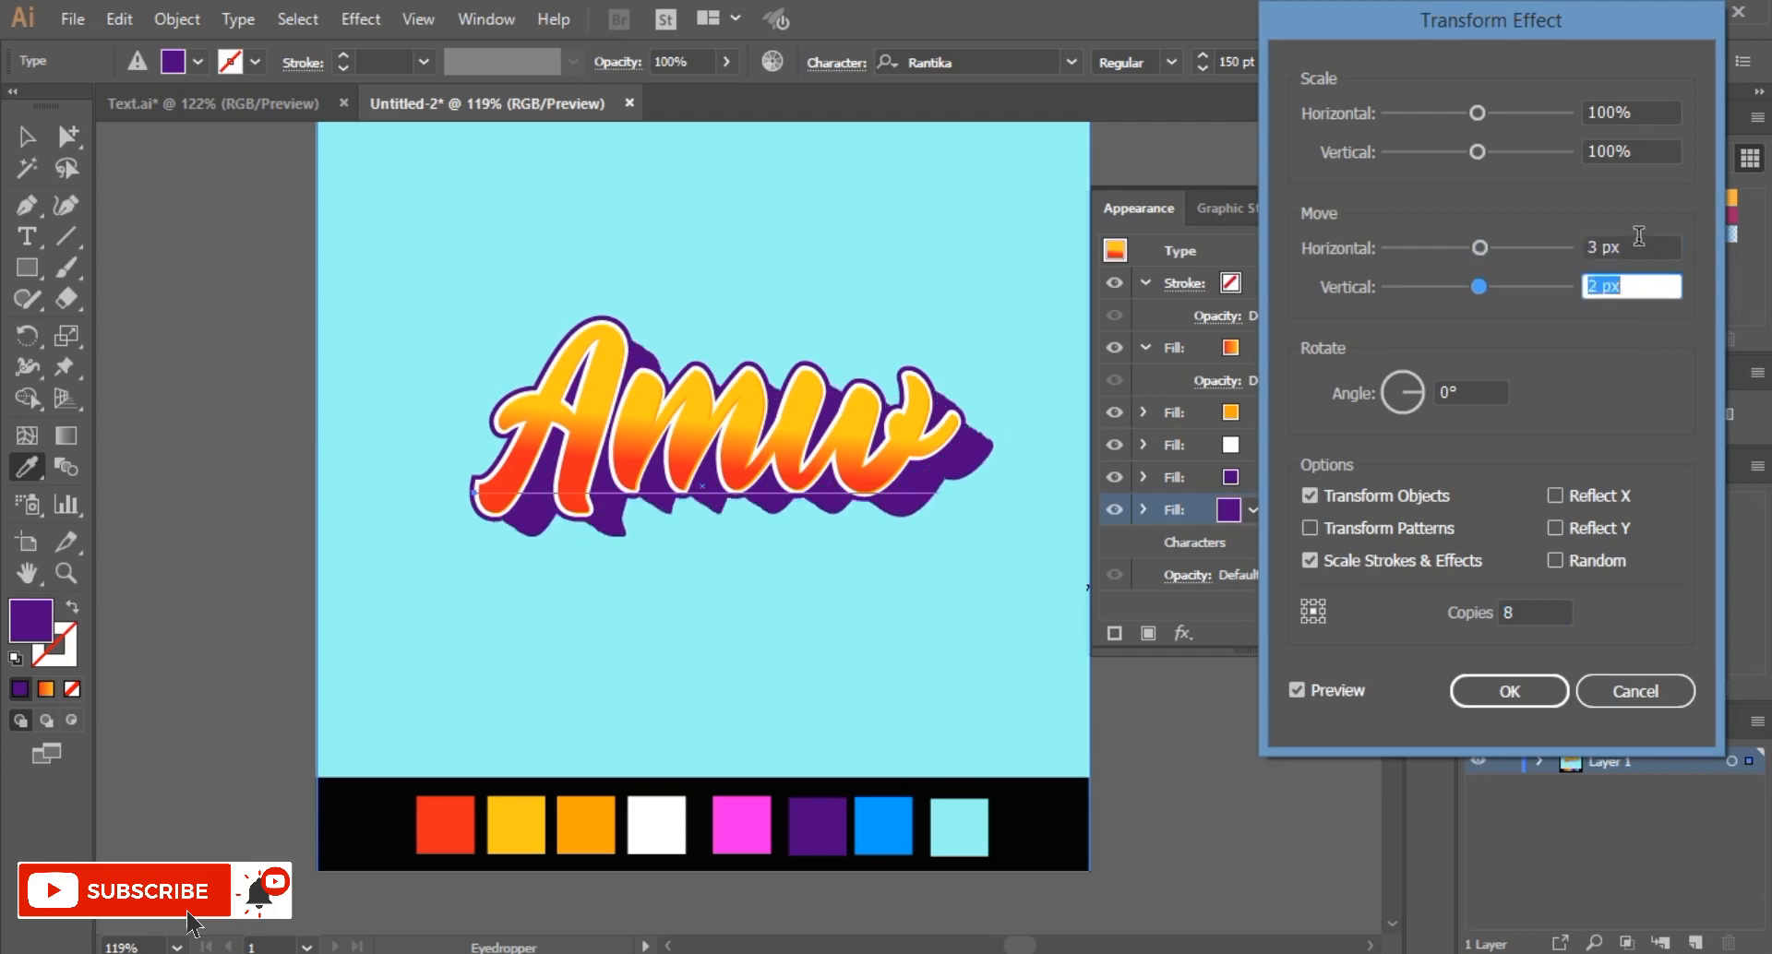
key(shift+Tab)
key(Down)
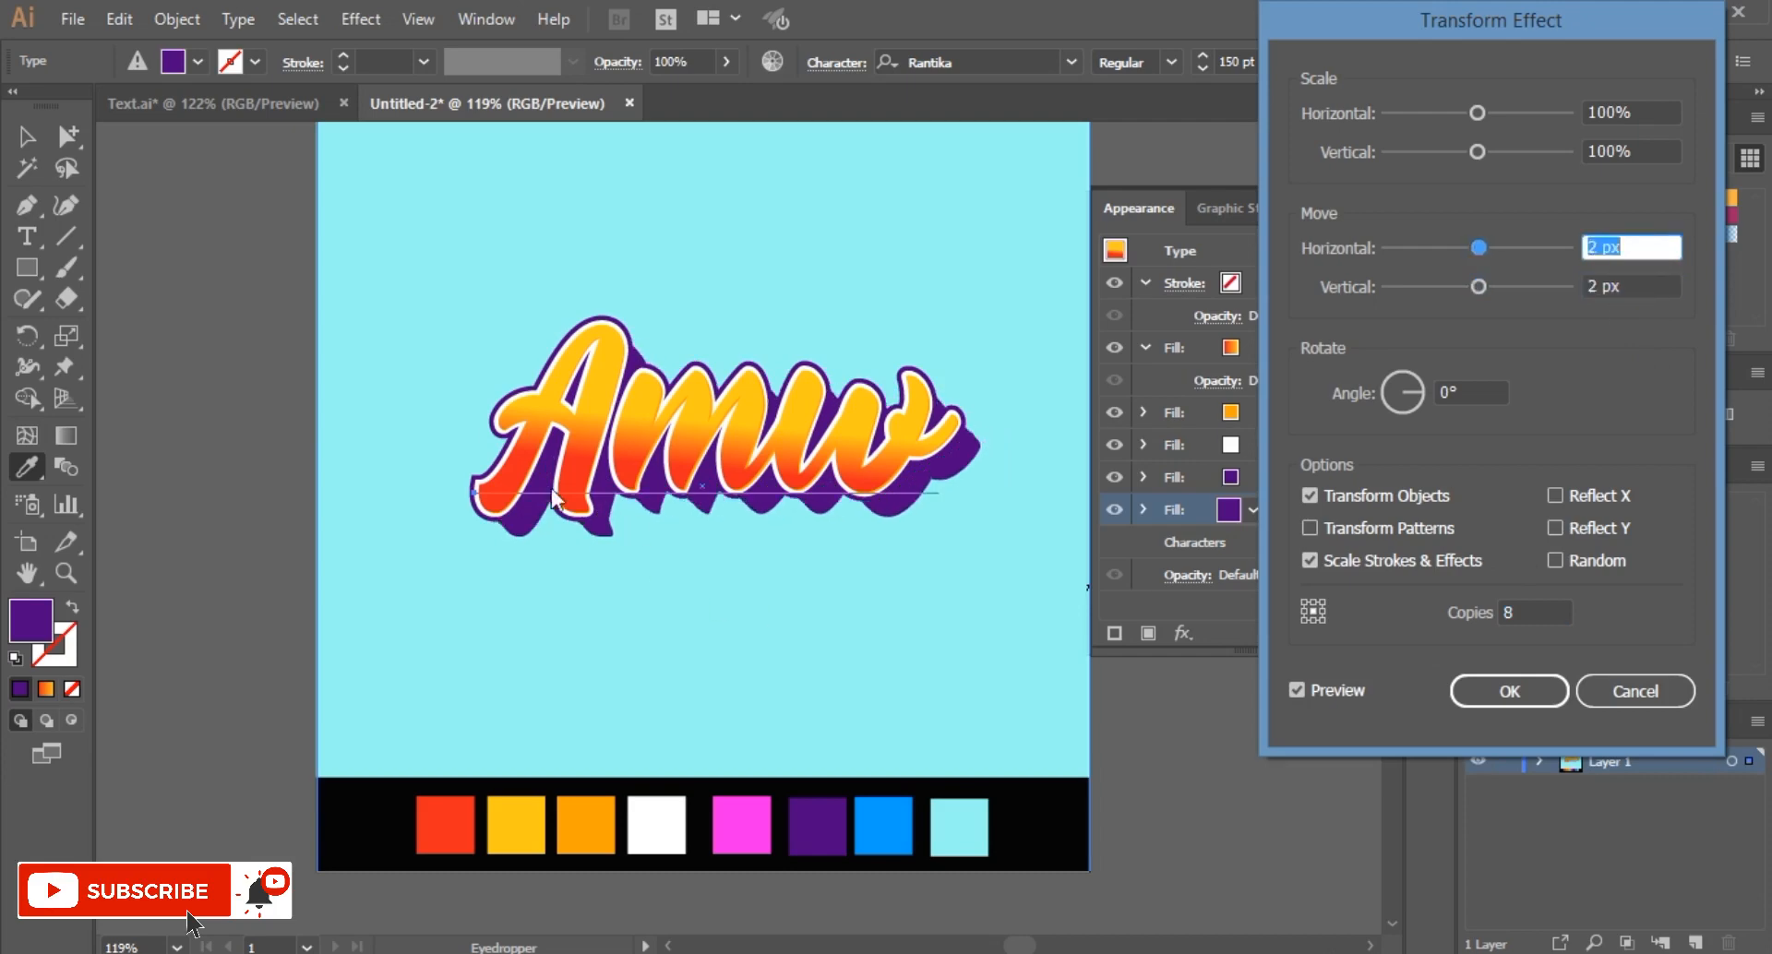
click(1509, 700)
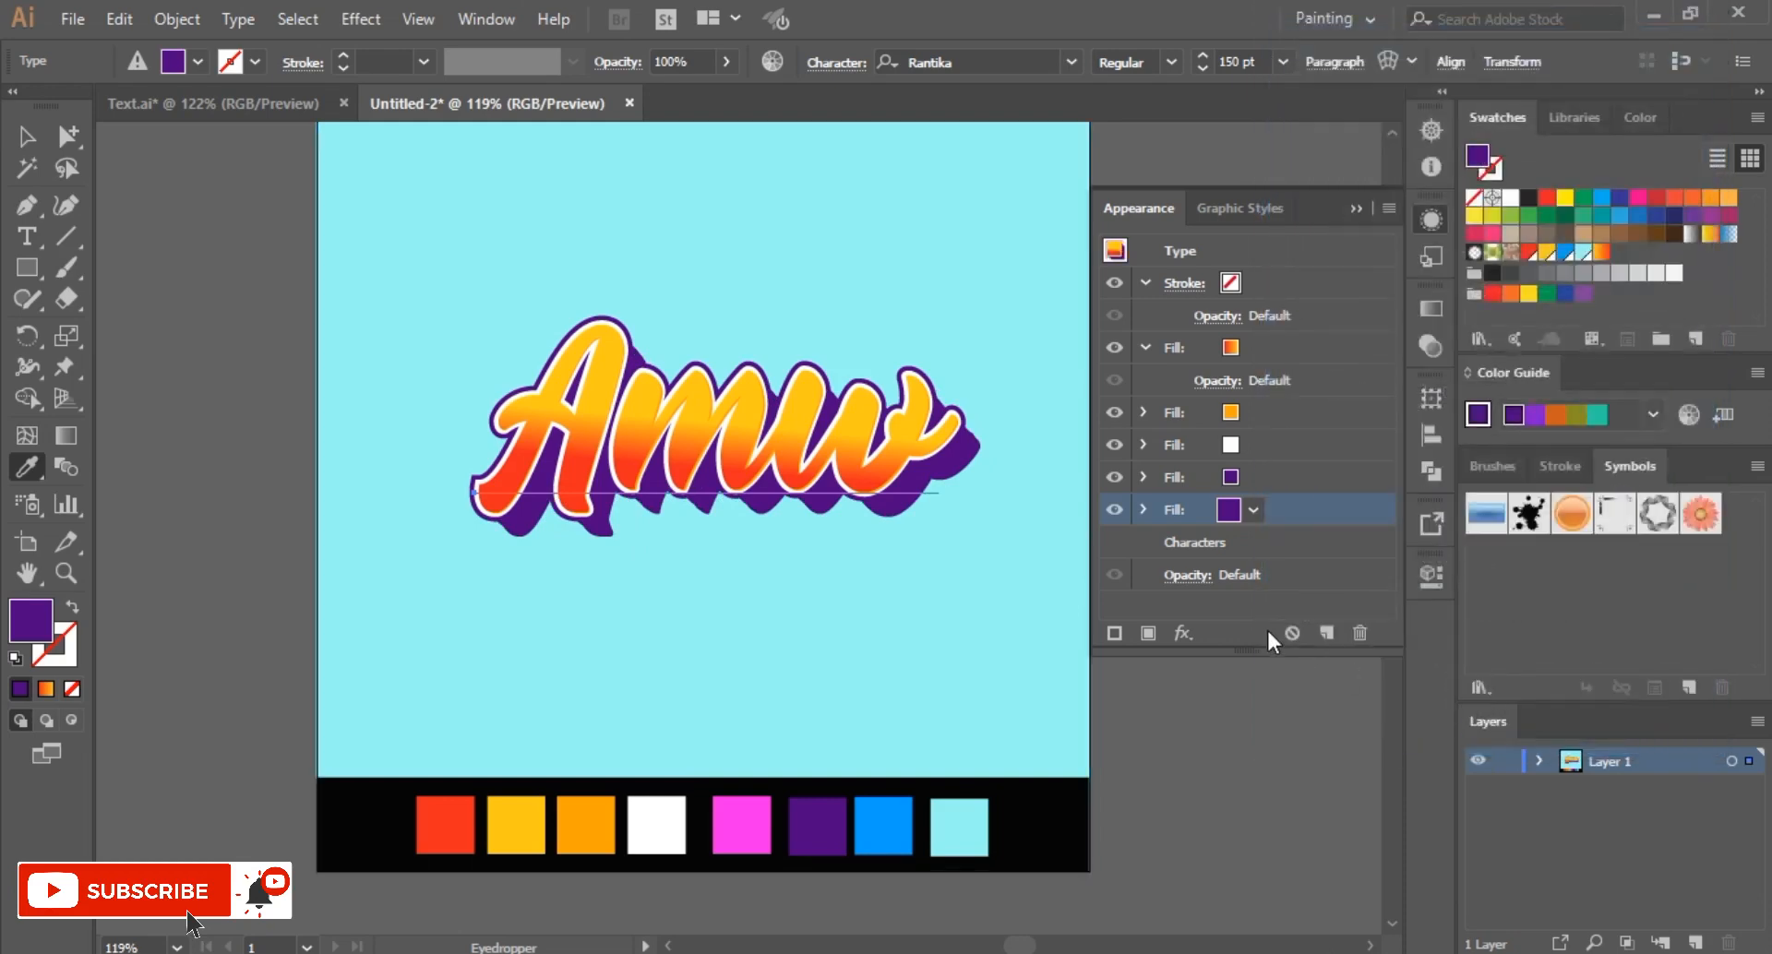
Step: Duplicate the upper purple fill and colour the lower copy with the palette's pink
click(1281, 482)
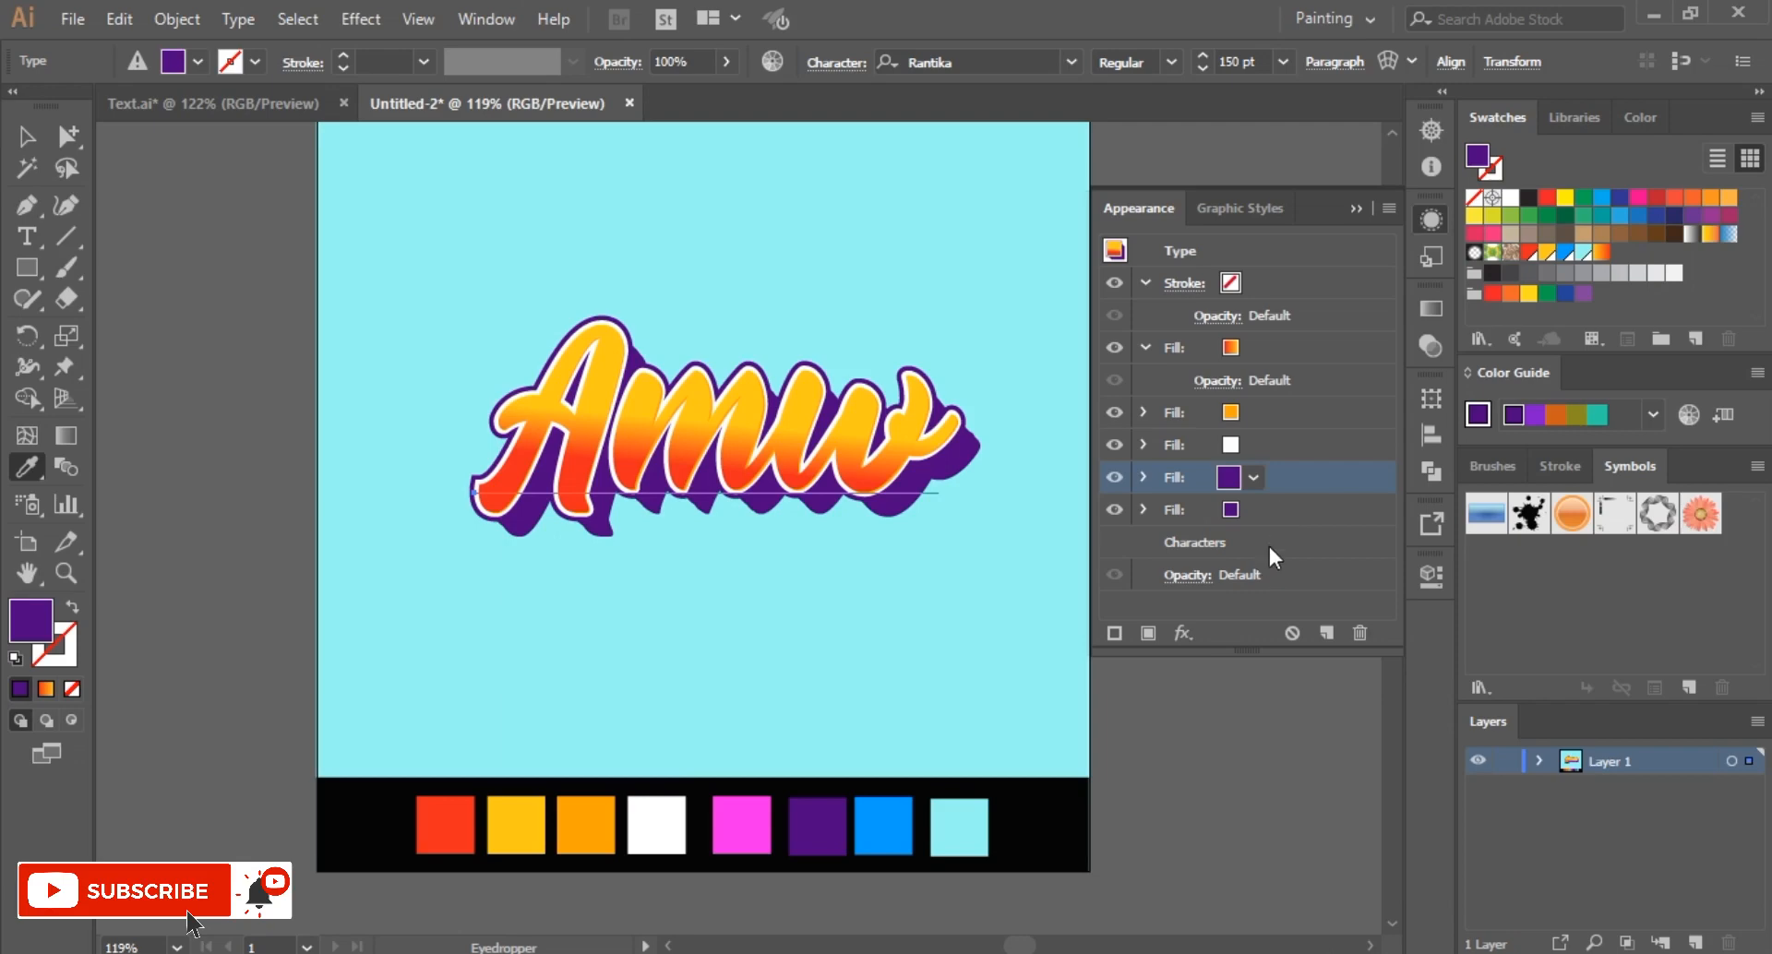
click(1148, 634)
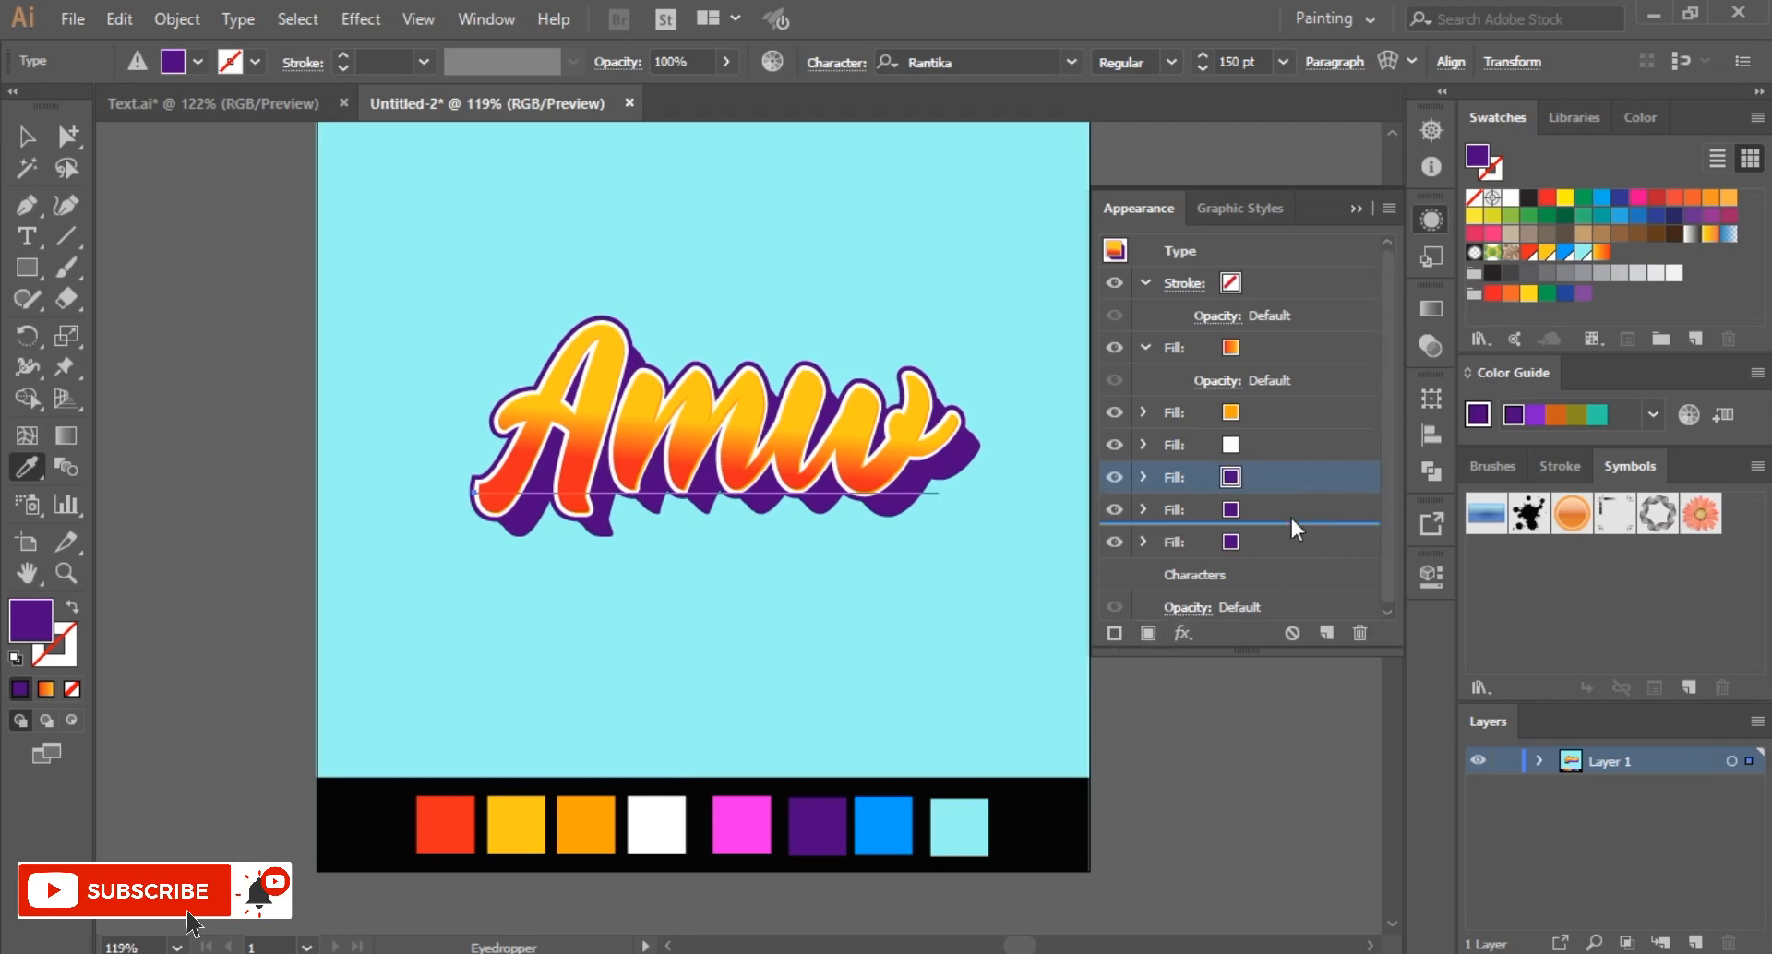
click(1288, 511)
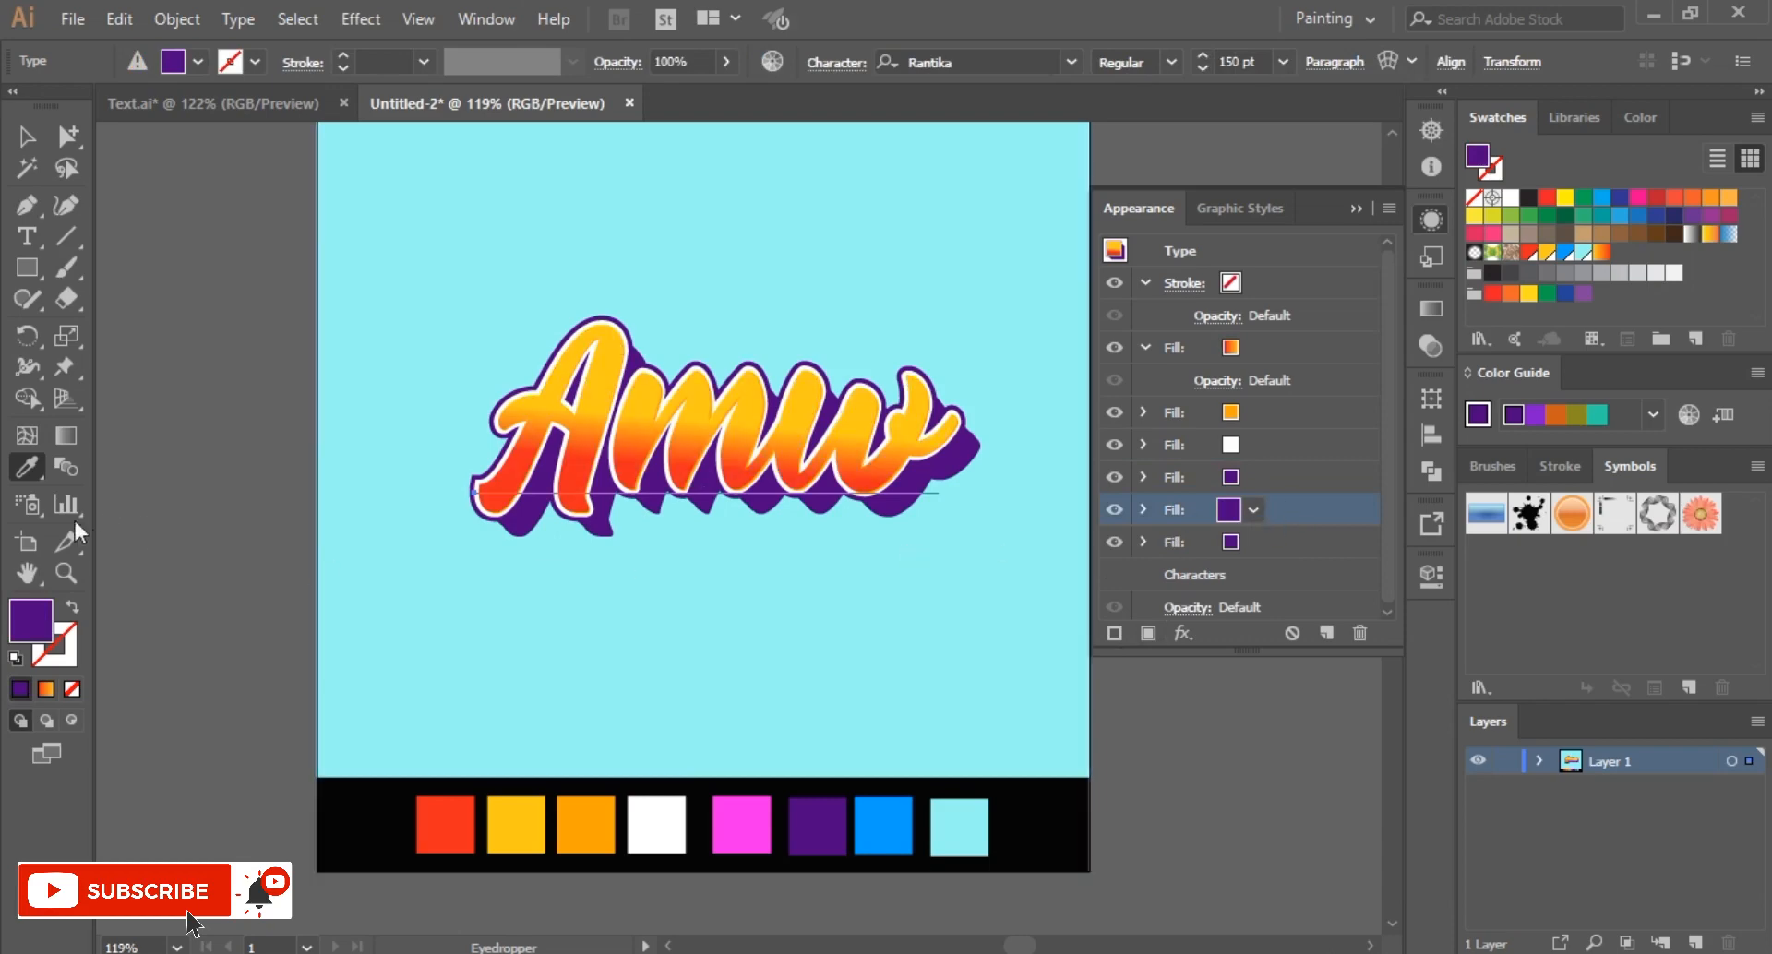
click(739, 813)
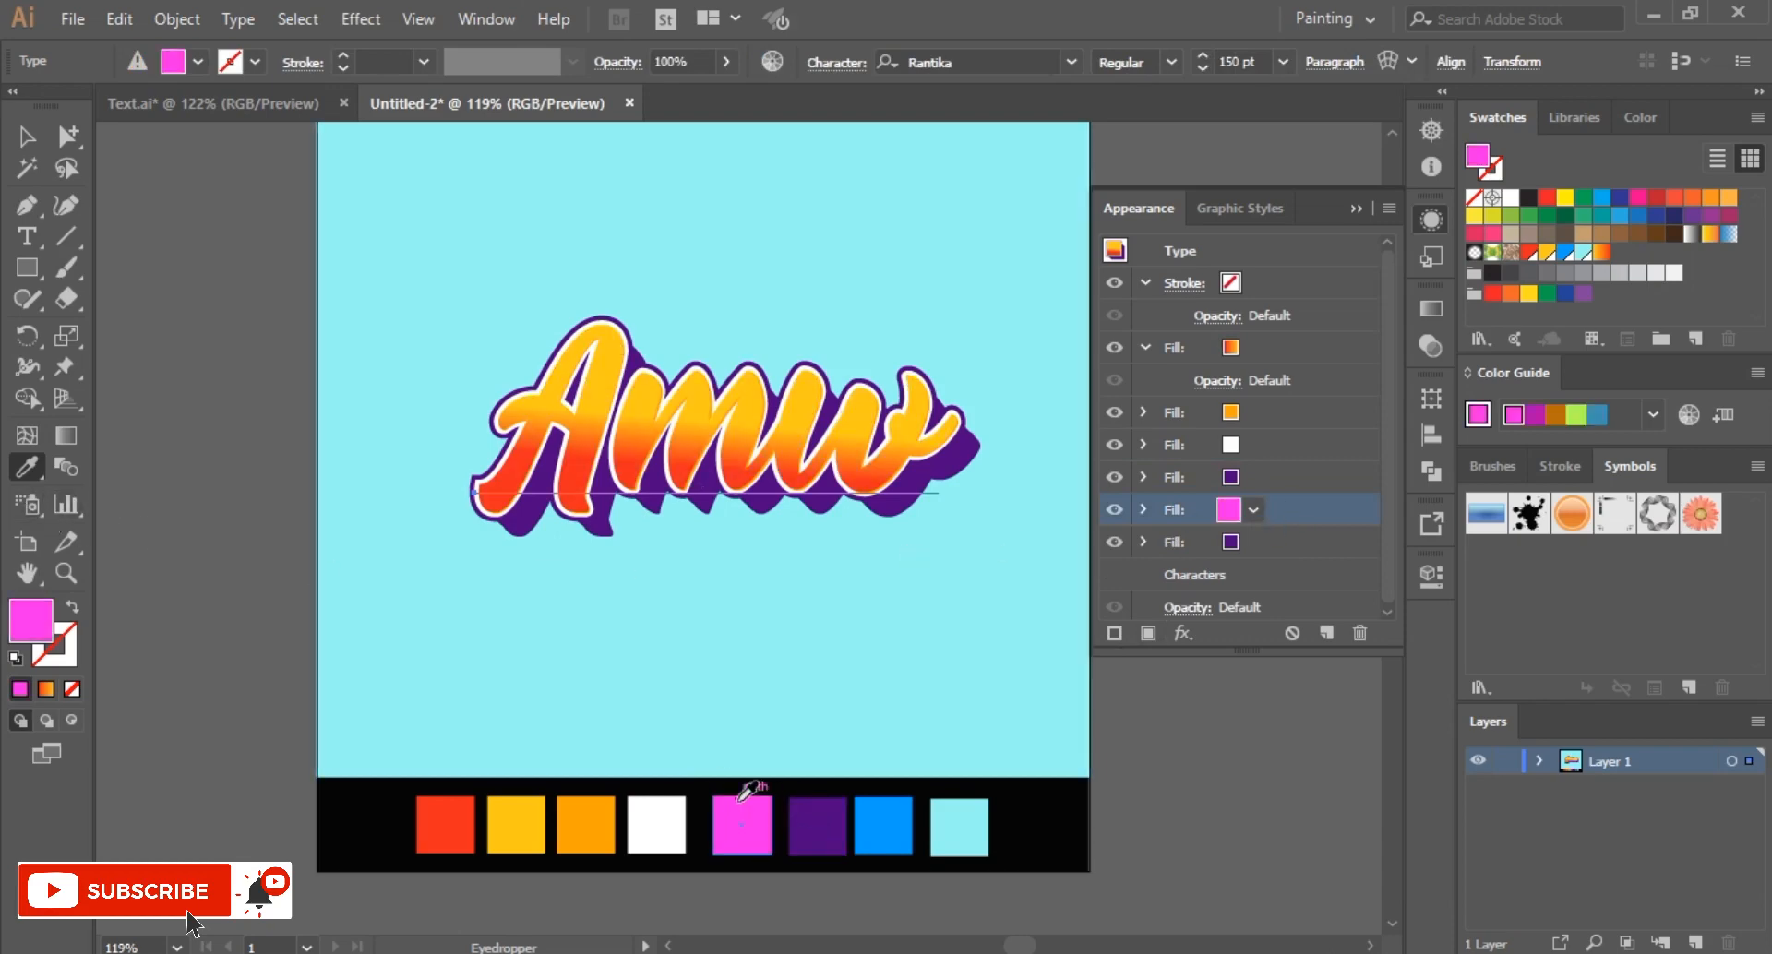
Step: Apply a Transform effect to the pink fill, moving it 3 px horizontally and 3 px vertically with no copies
click(1199, 629)
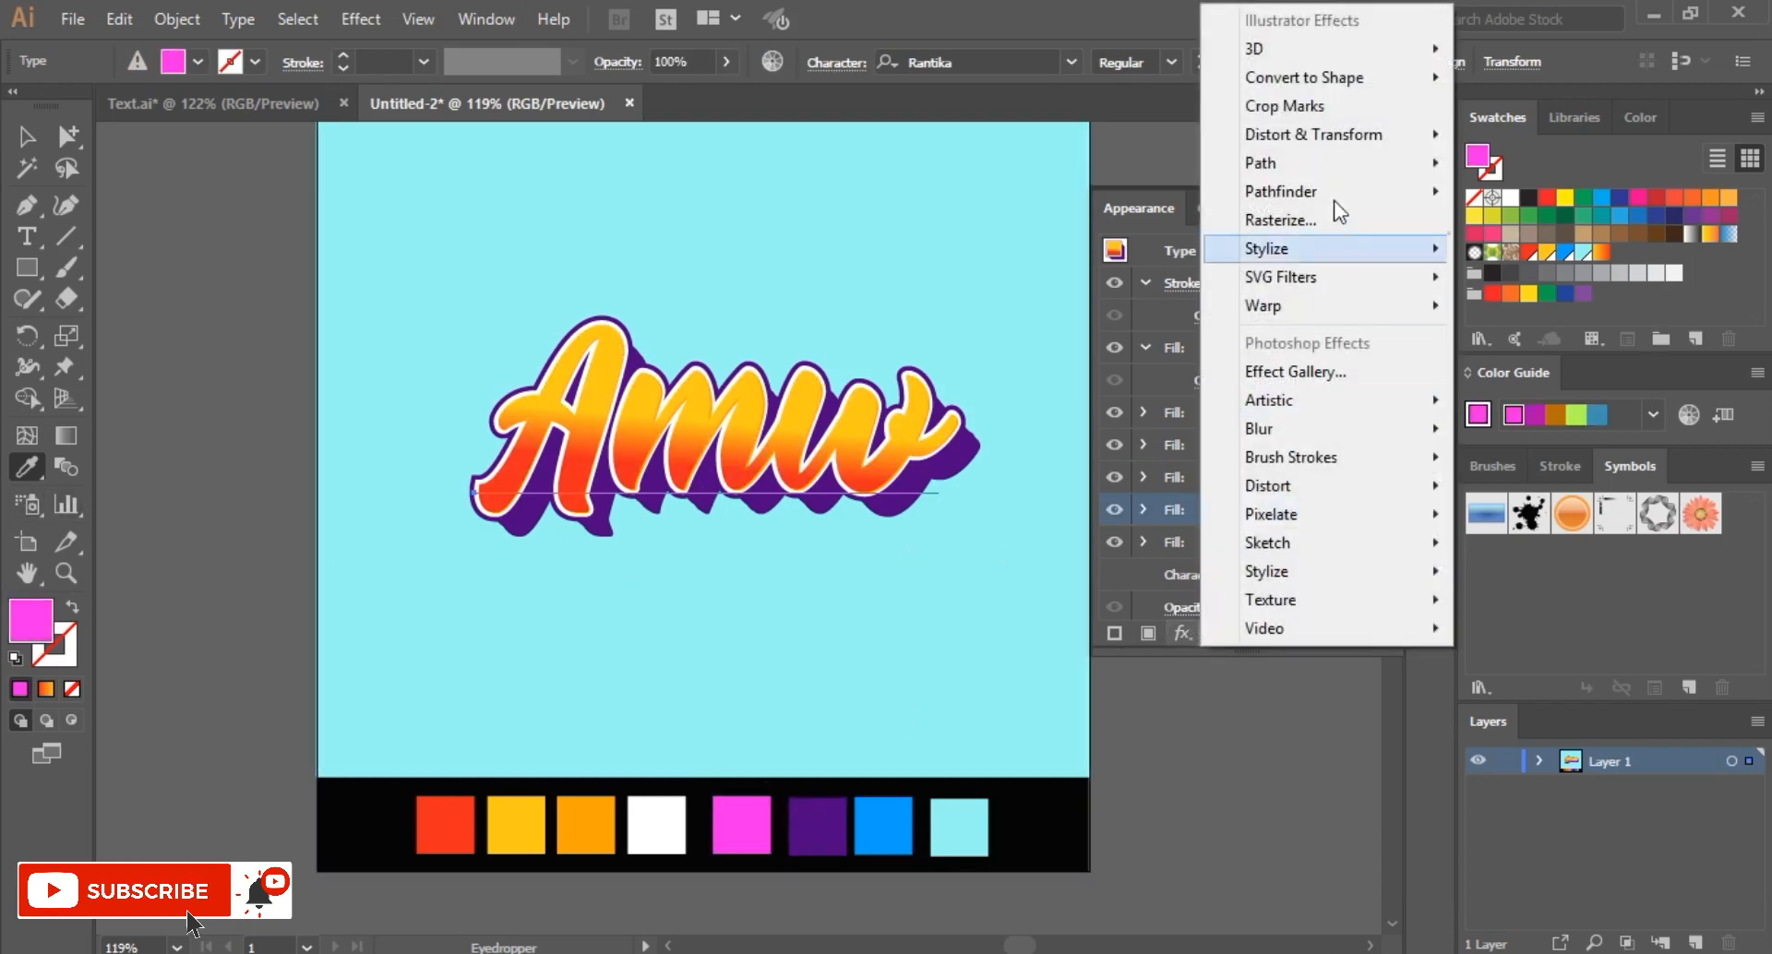
mouse_move(1348, 134)
click(1515, 219)
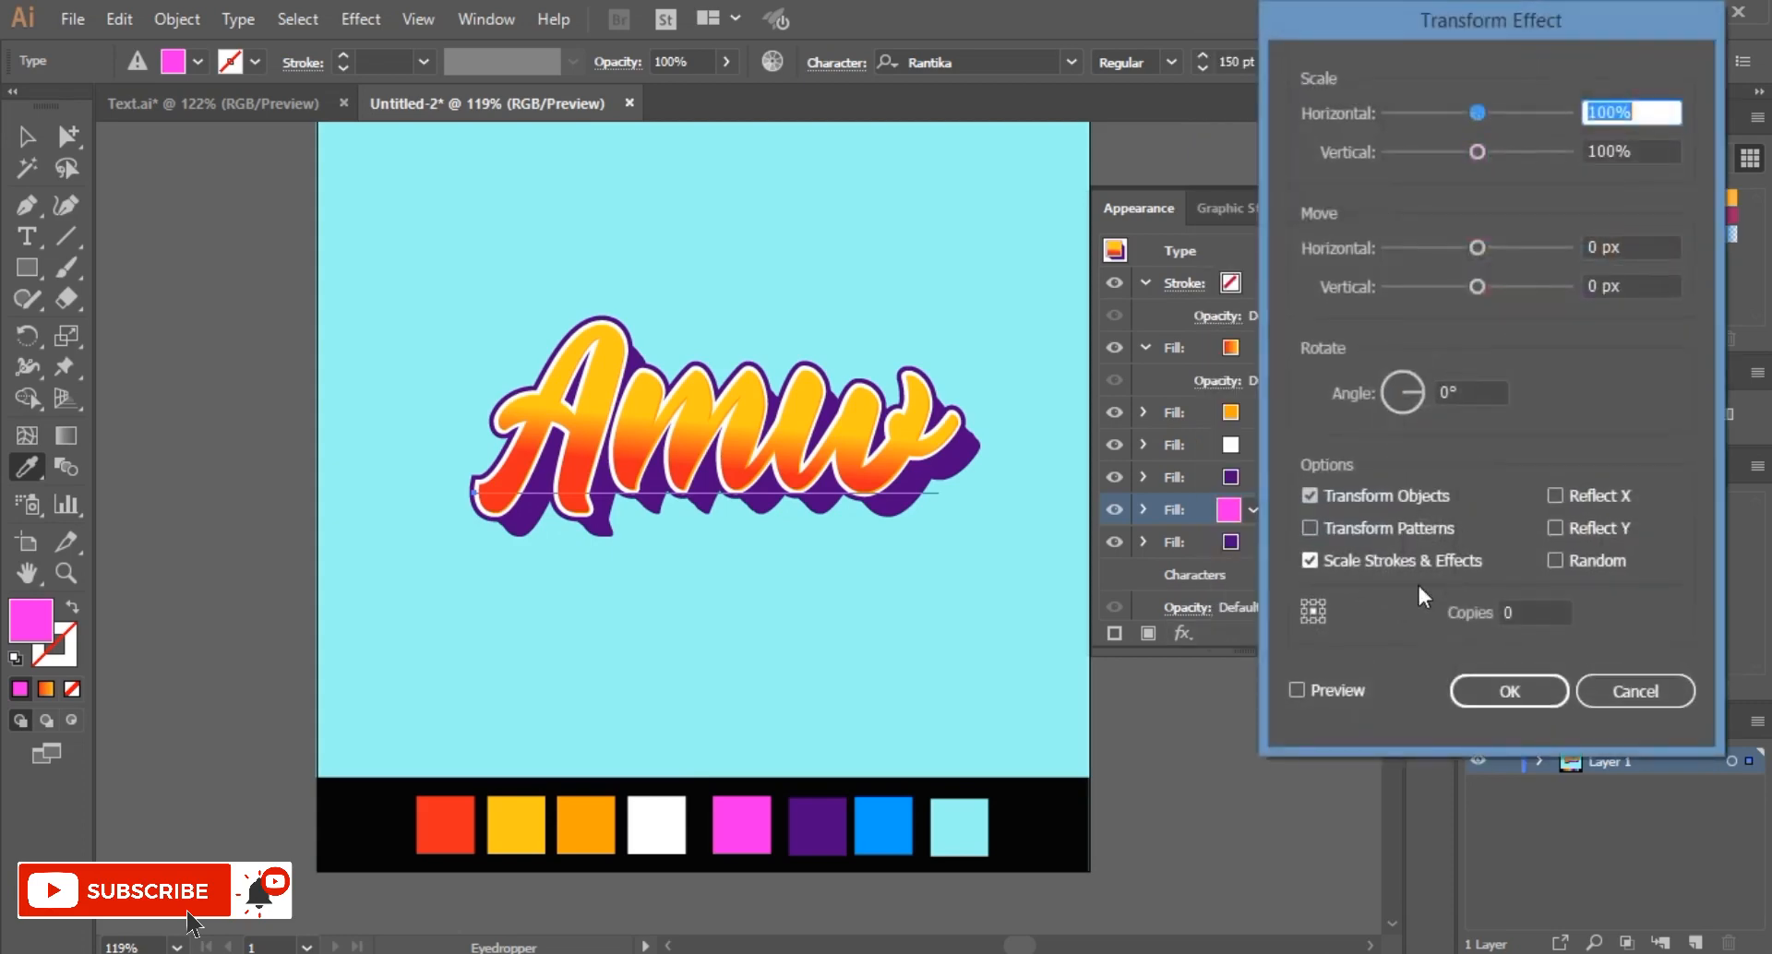
click(1333, 693)
click(1629, 241)
key(Up)
click(1622, 285)
key(Up)
key(Up)
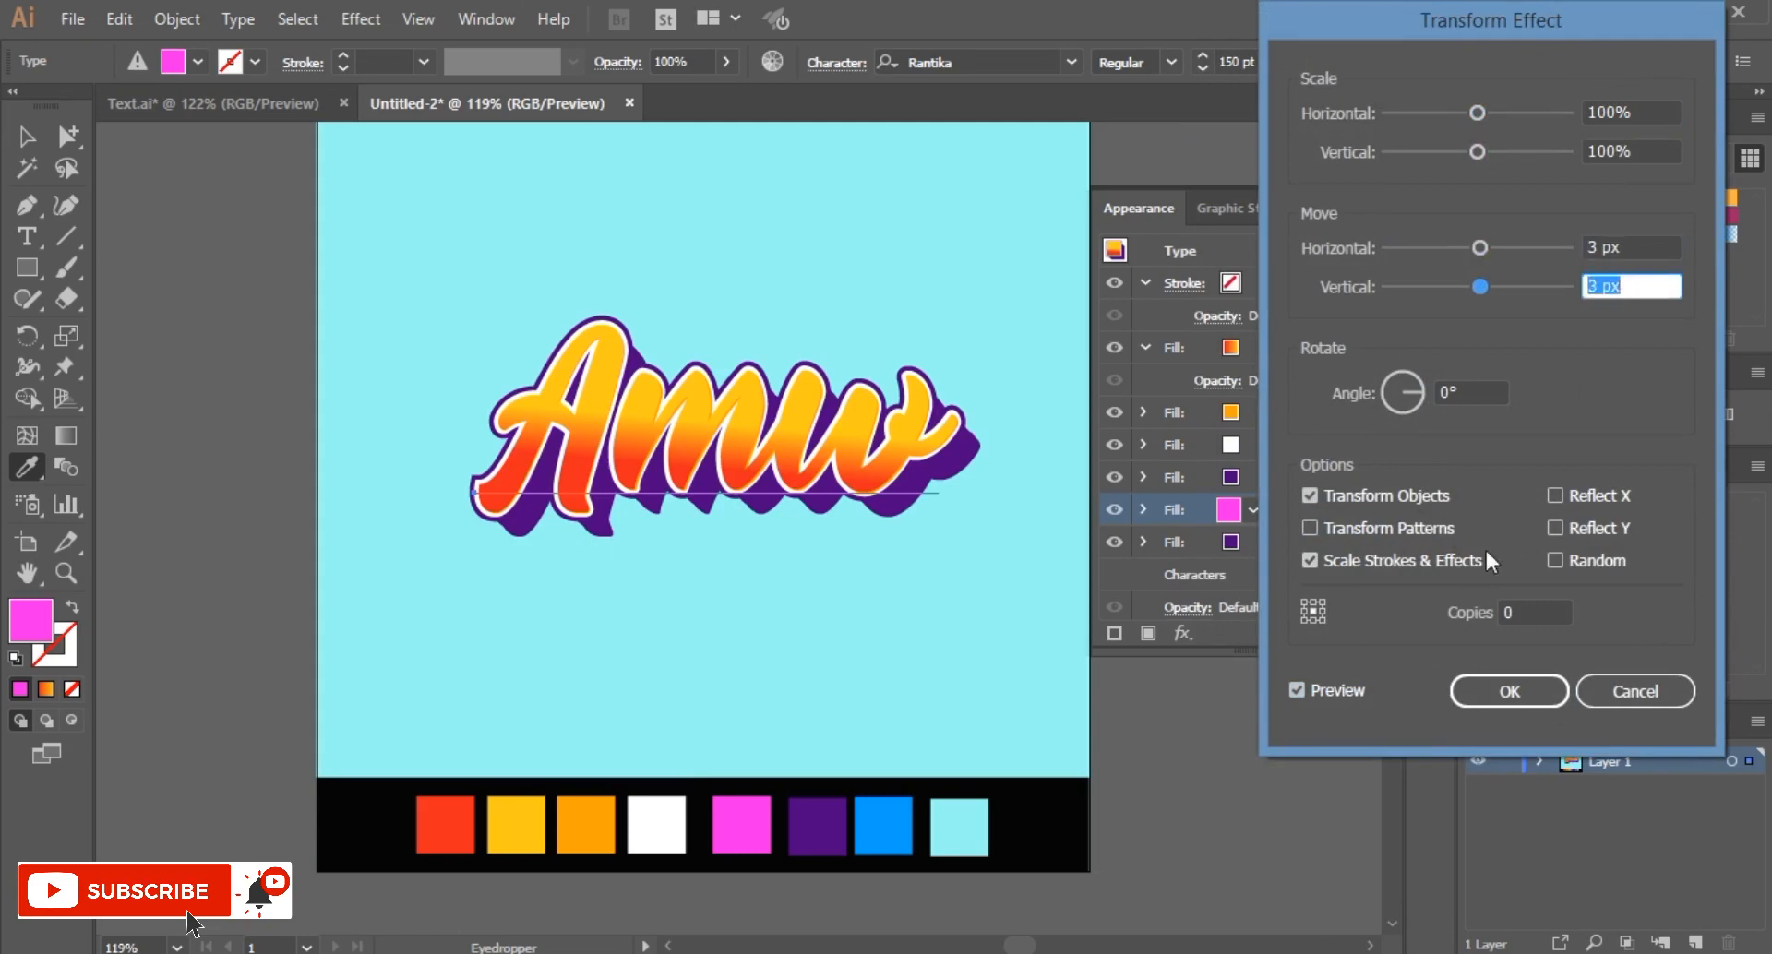
click(1345, 693)
click(1346, 691)
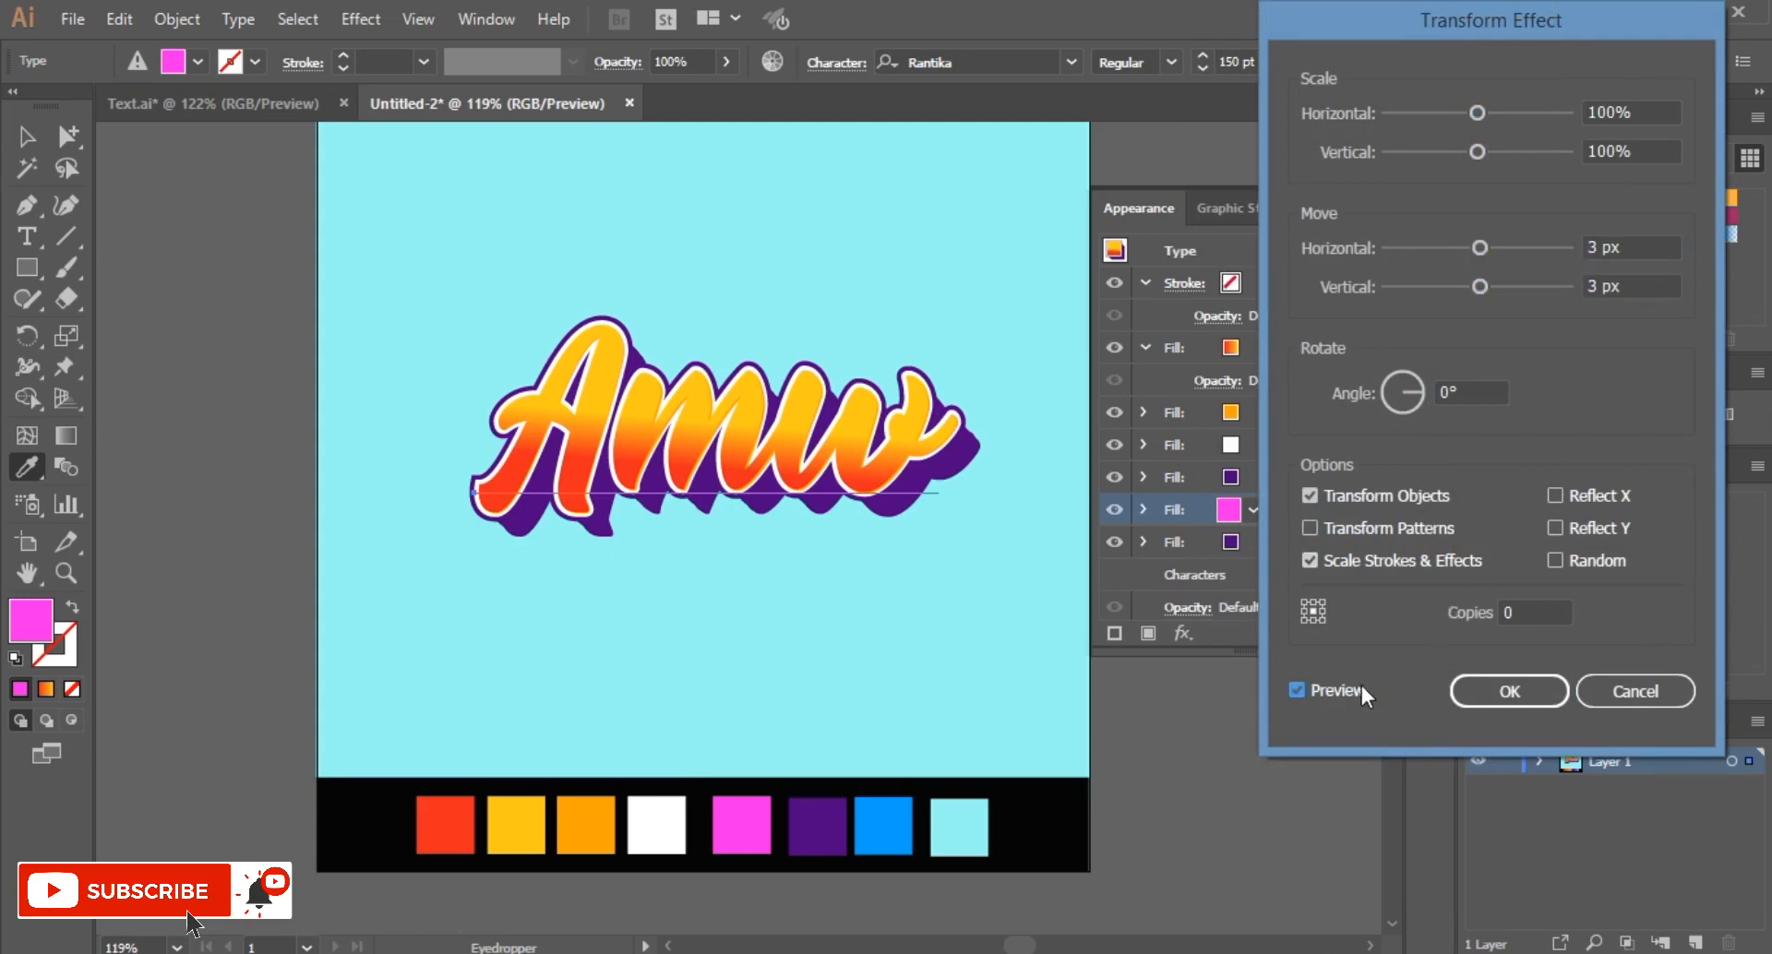
click(1504, 693)
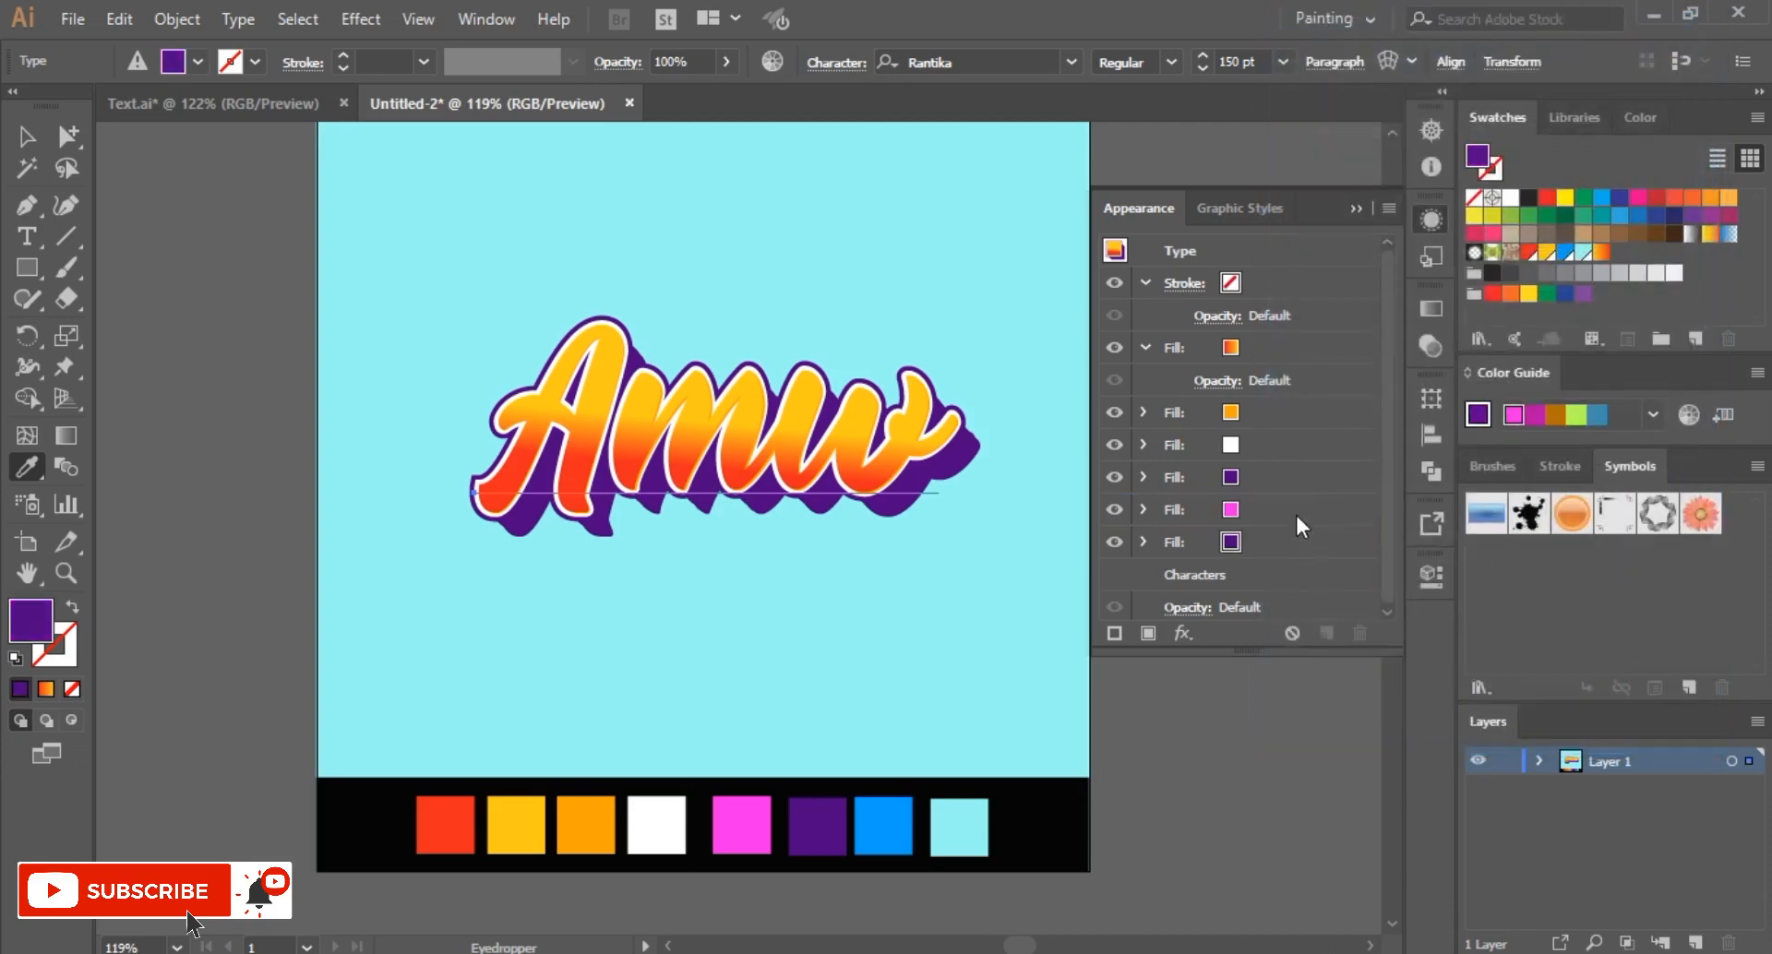
Step: Reorder the pink fill so it sits directly beneath the white fill and above both purple fills
click(1293, 507)
drag(1292, 508, 1294, 460)
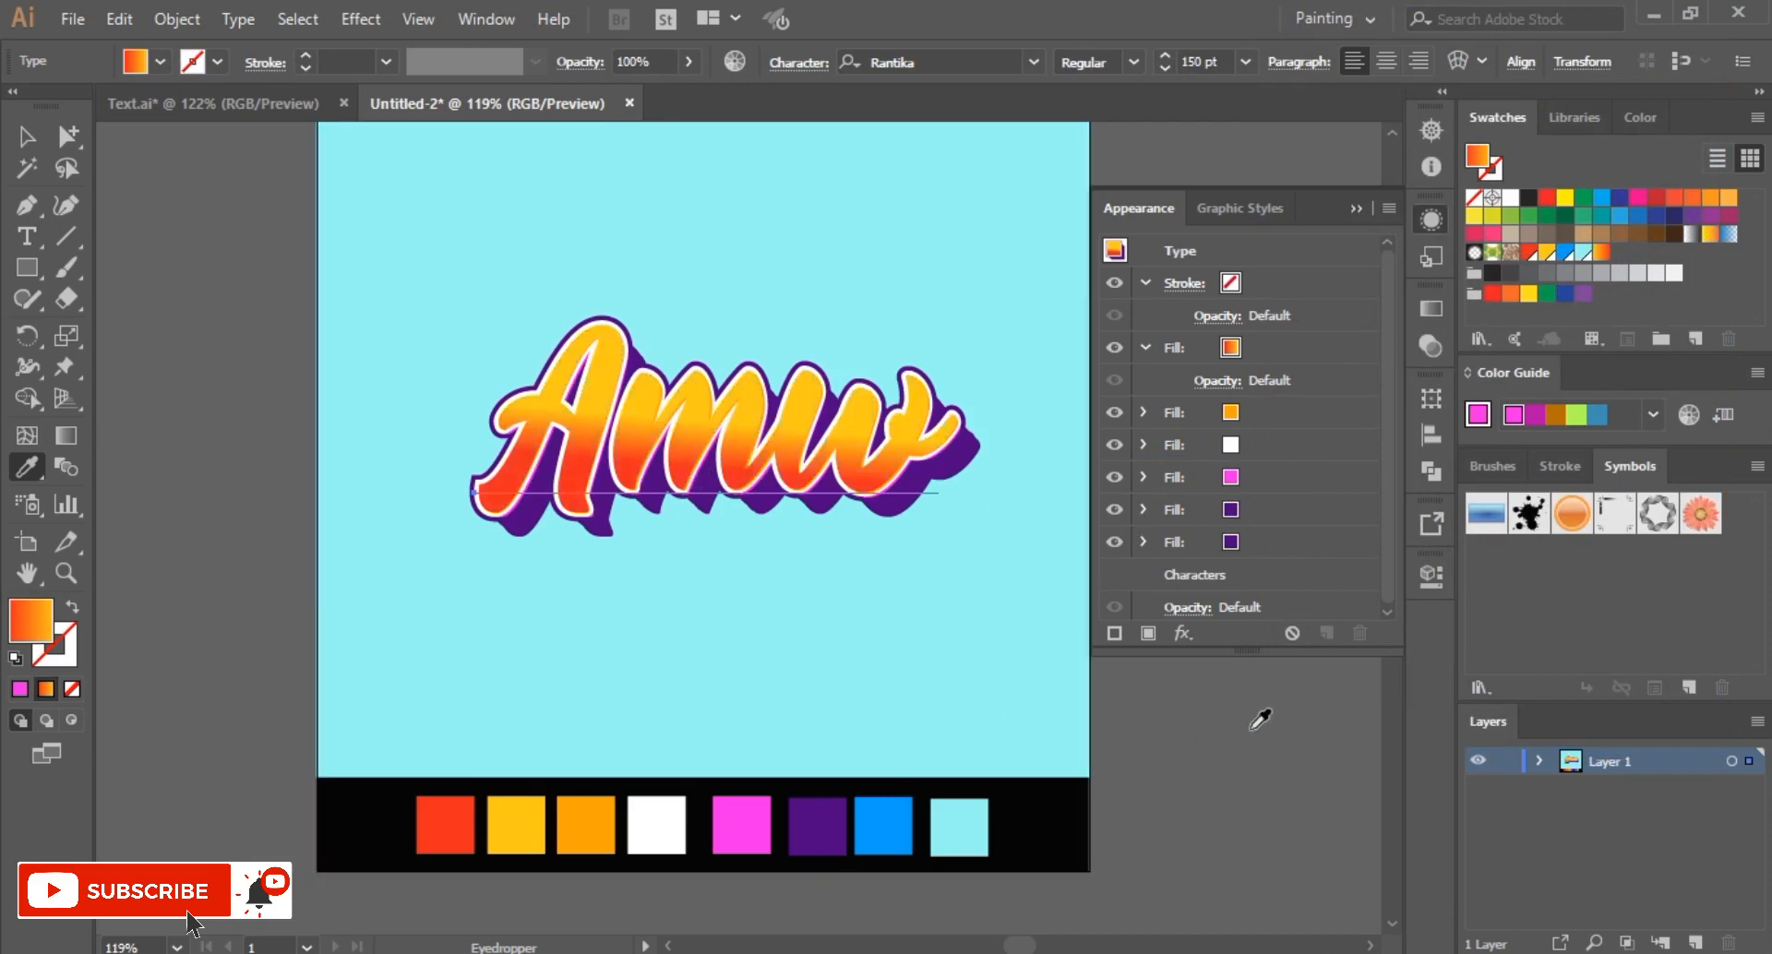
key(v)
key(ctrl+equal)
key(ctrl+equal)
key(i)
scroll(840, 665, down, 2)
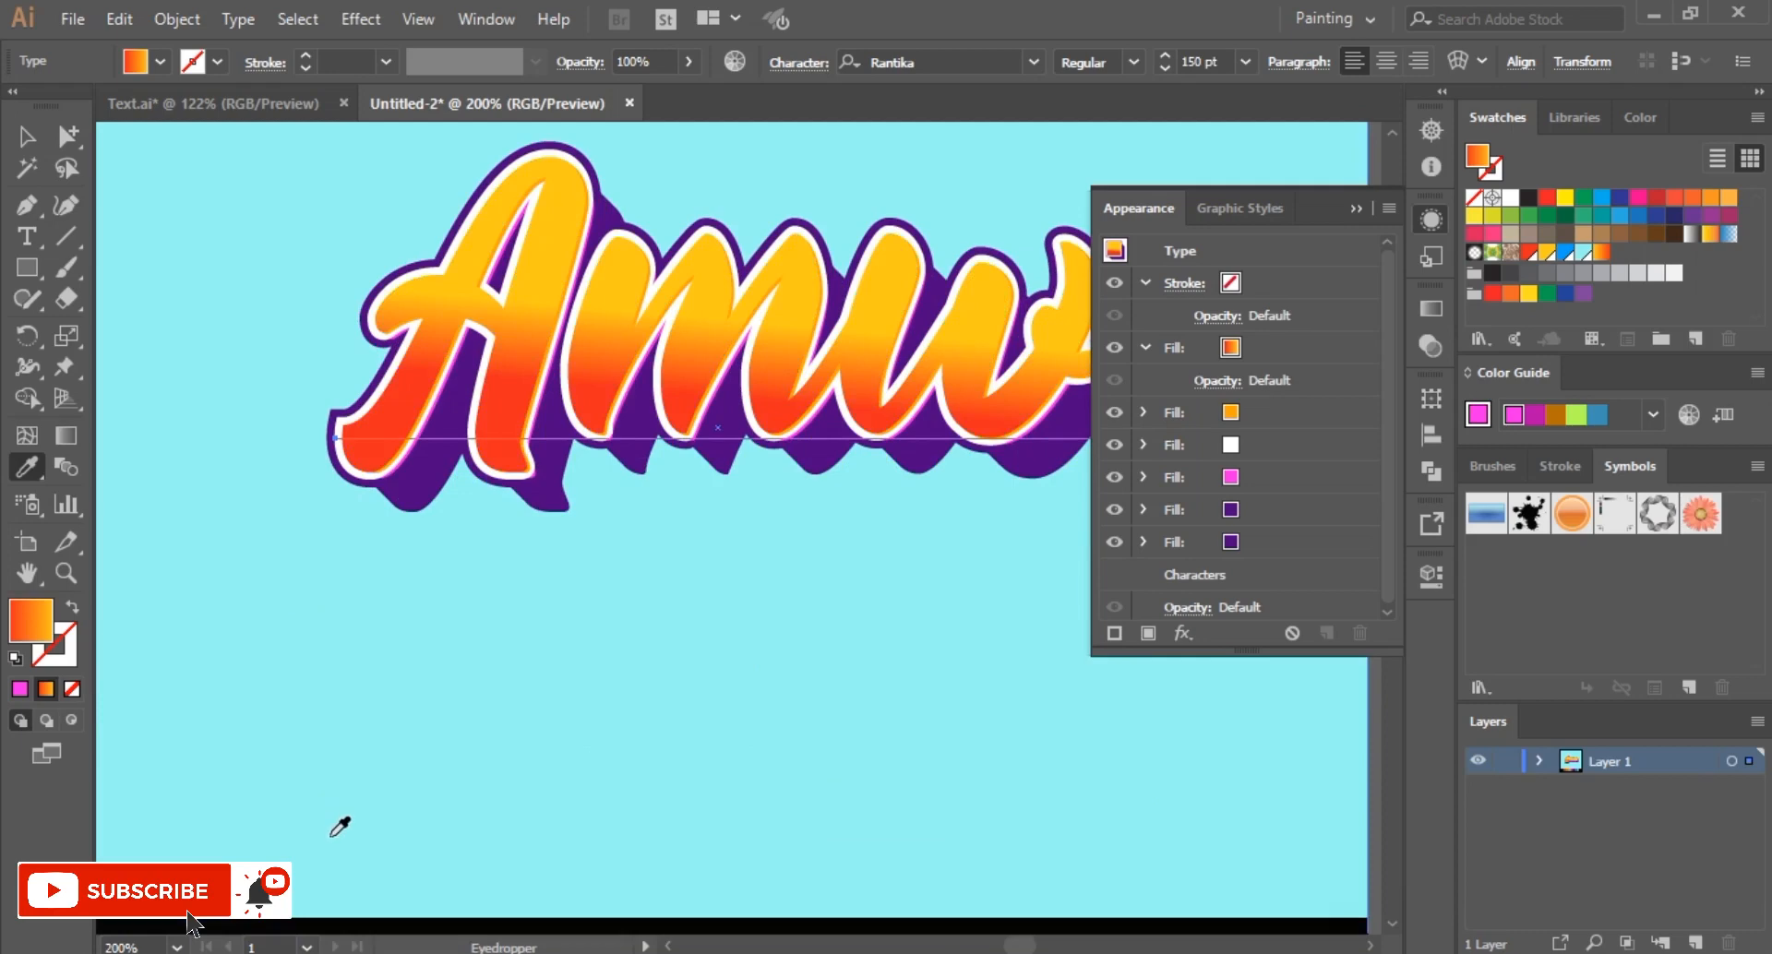
Step: Move the pink fill between the two purple fills and set its Transform move to 7 px horizontally and 5 px vertically, with preview on
drag(1293, 476, 1292, 534)
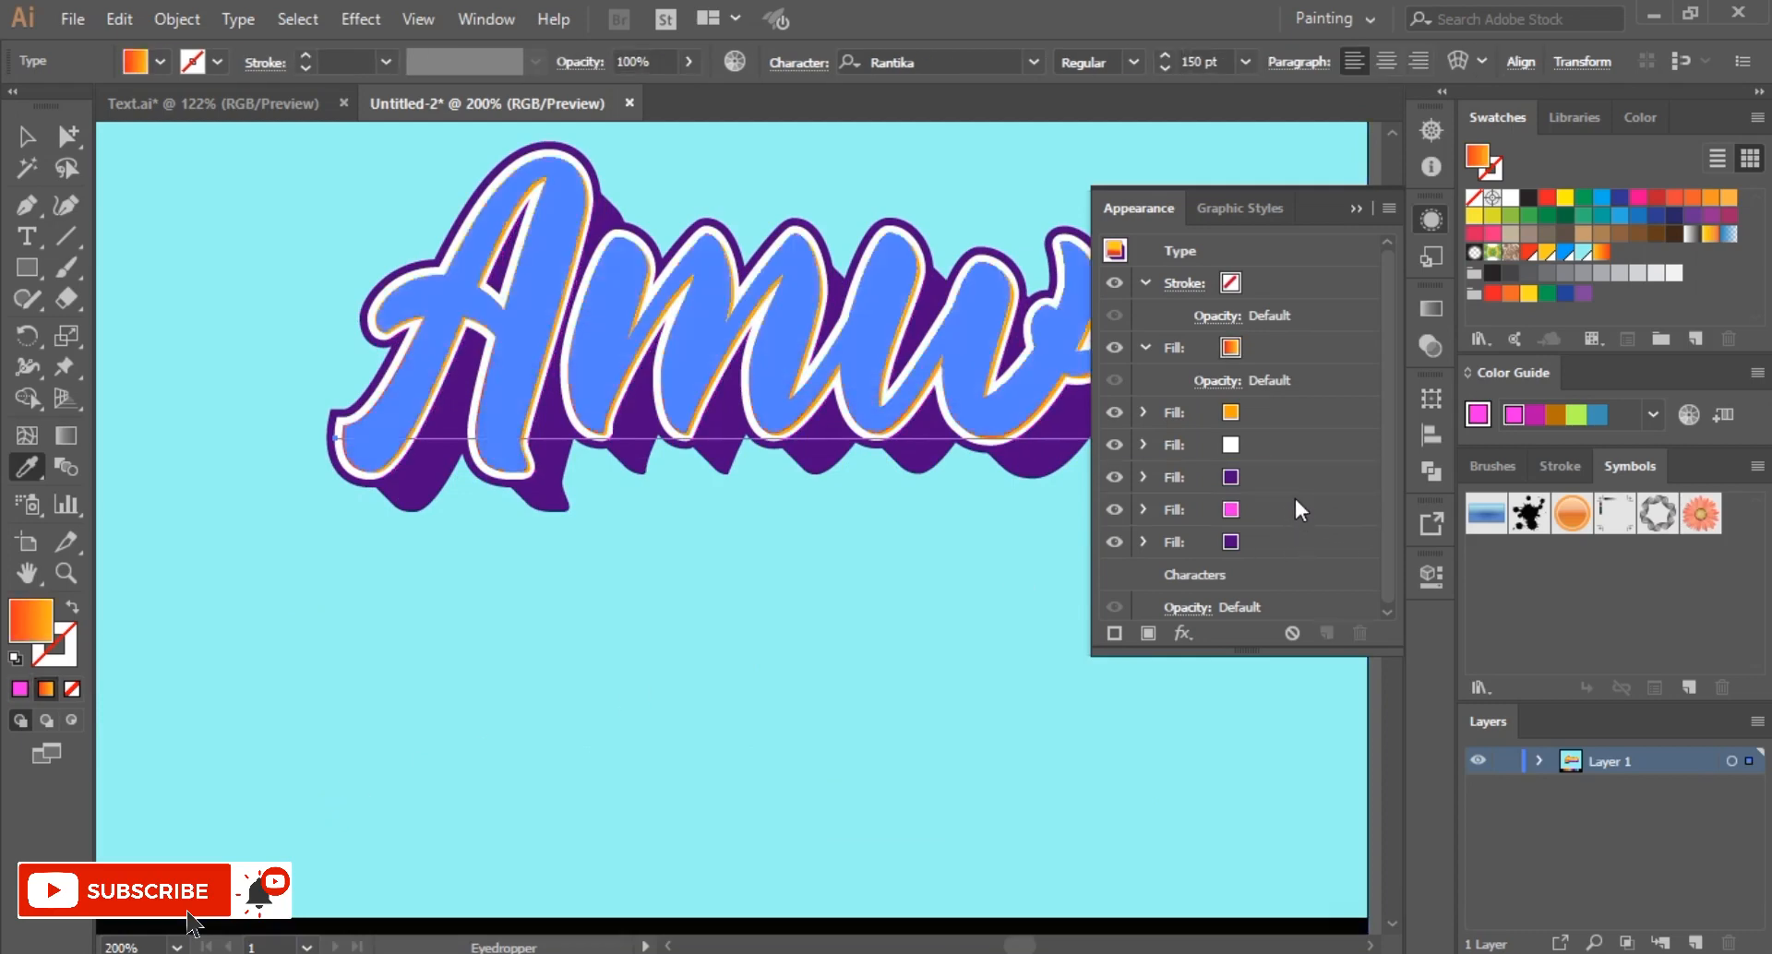
click(1283, 515)
click(1144, 510)
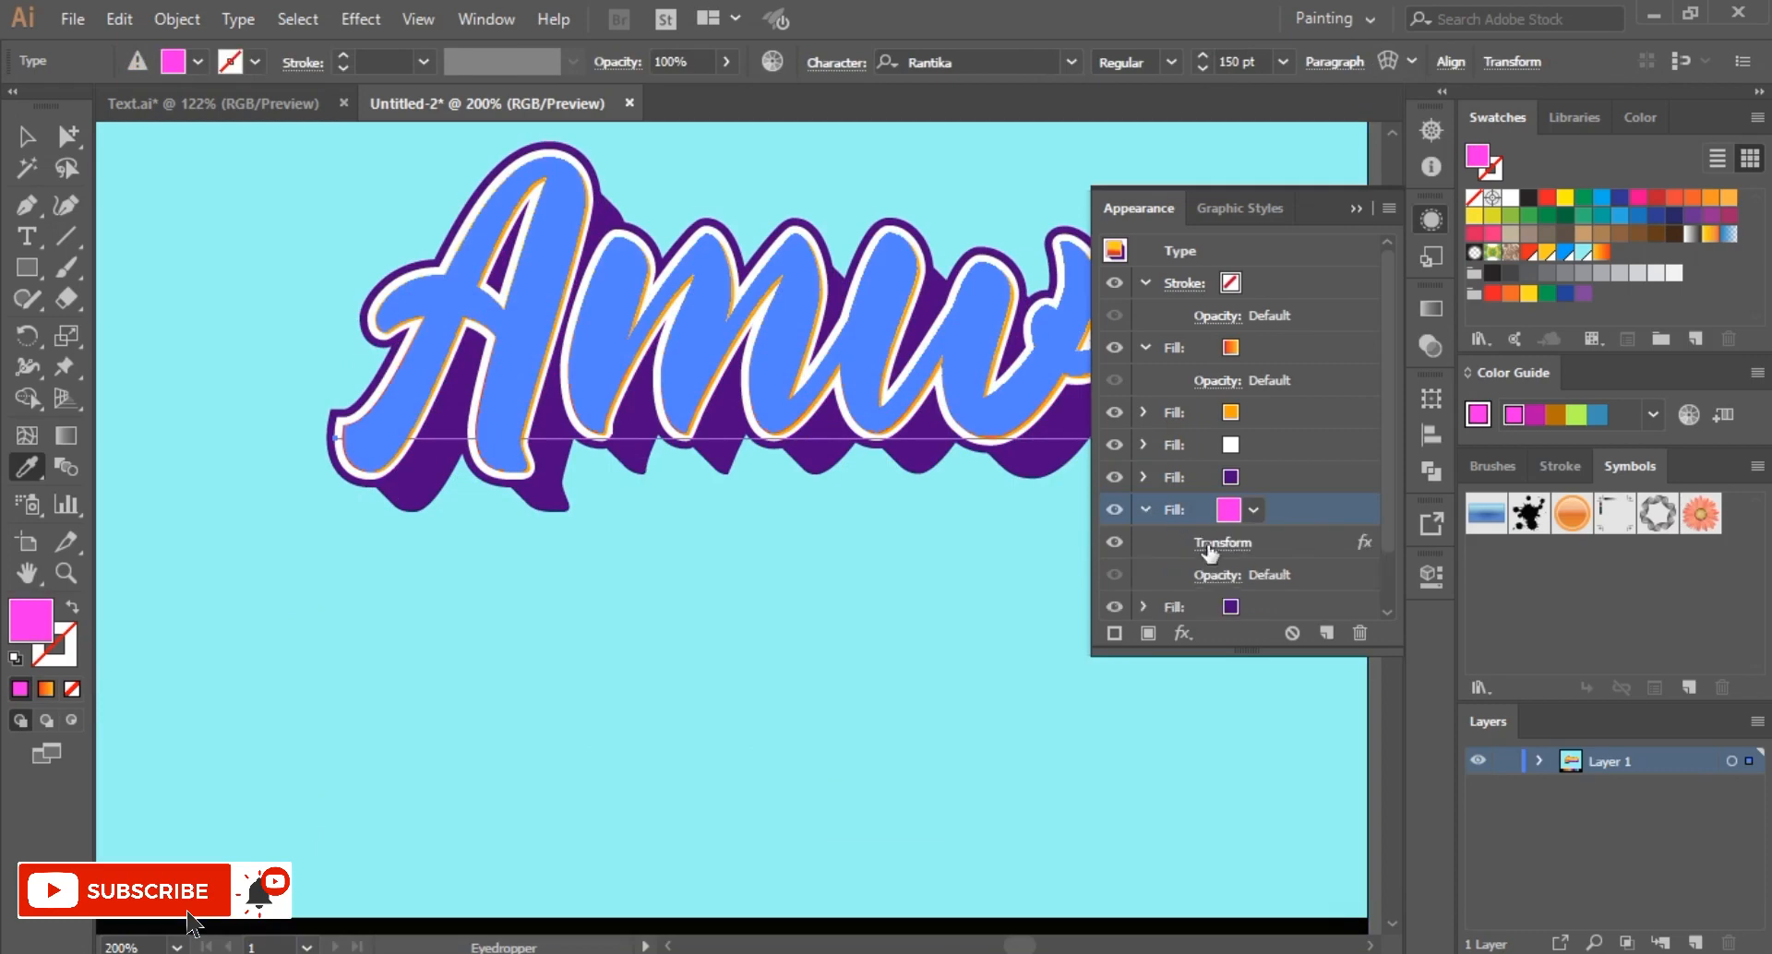
click(1223, 545)
click(1637, 247)
key(Up)
key(Up)
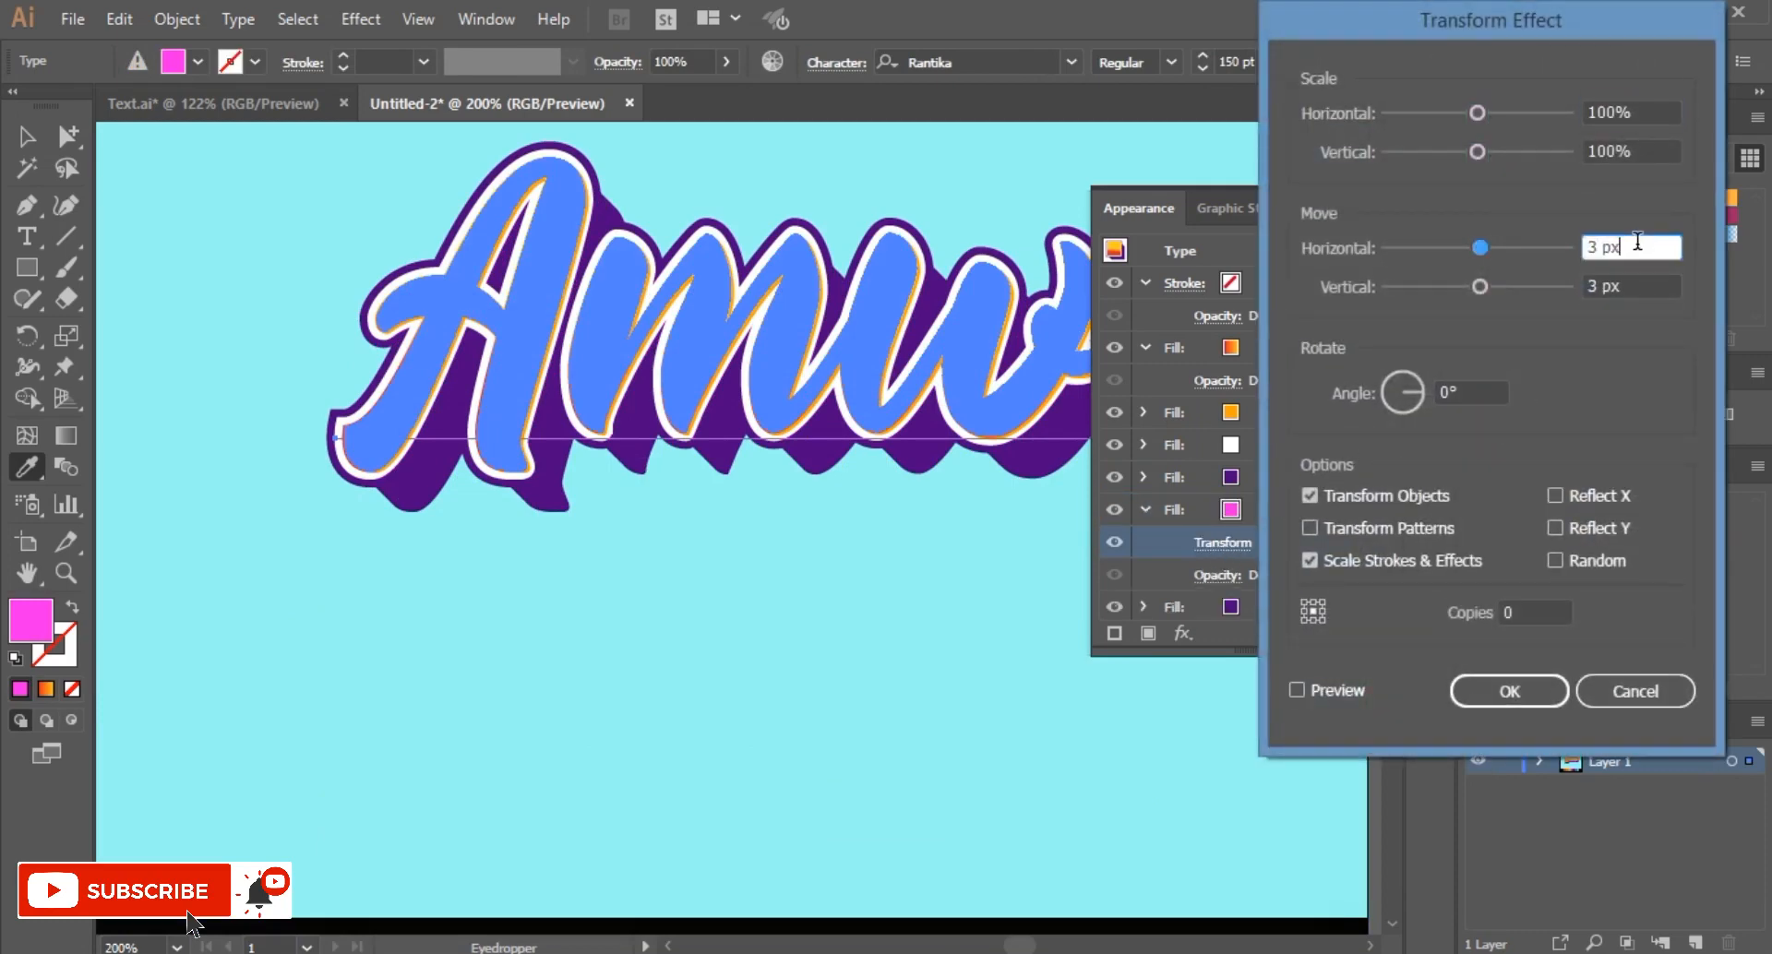
click(1630, 292)
key(Up)
key(Up)
click(1364, 684)
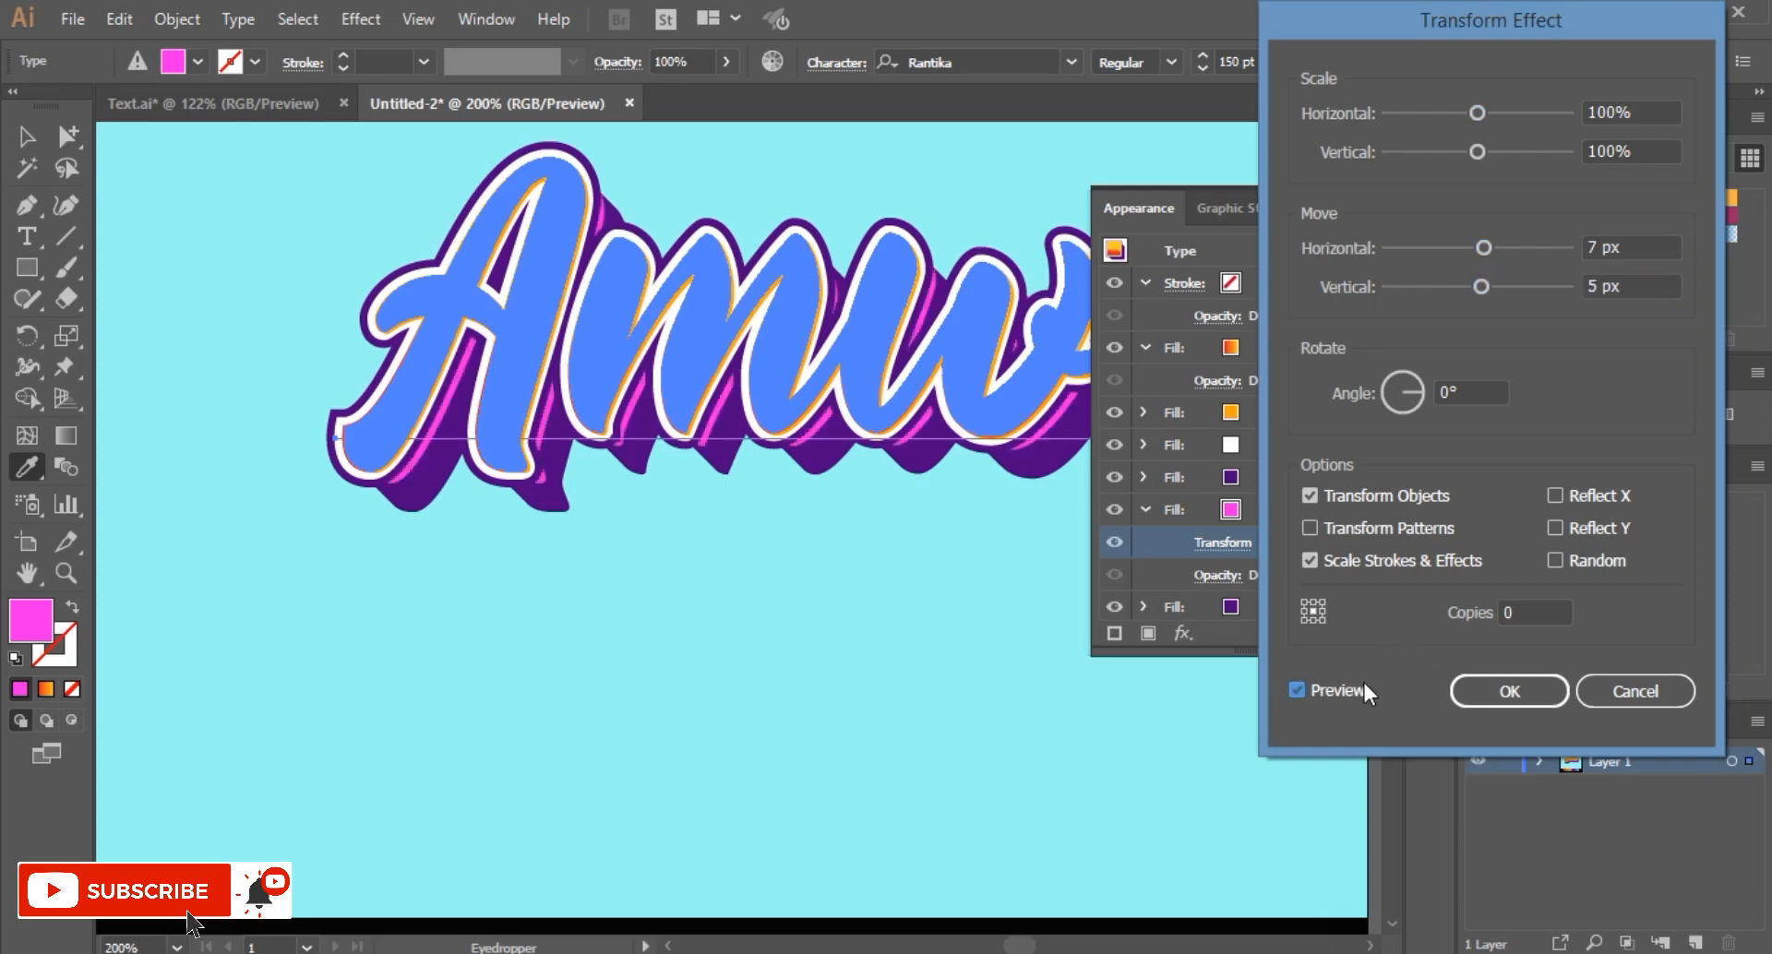
Step: Reduce the pink fill's horizontal Transform move to 6 px and apply the effect
click(1634, 247)
key(Down)
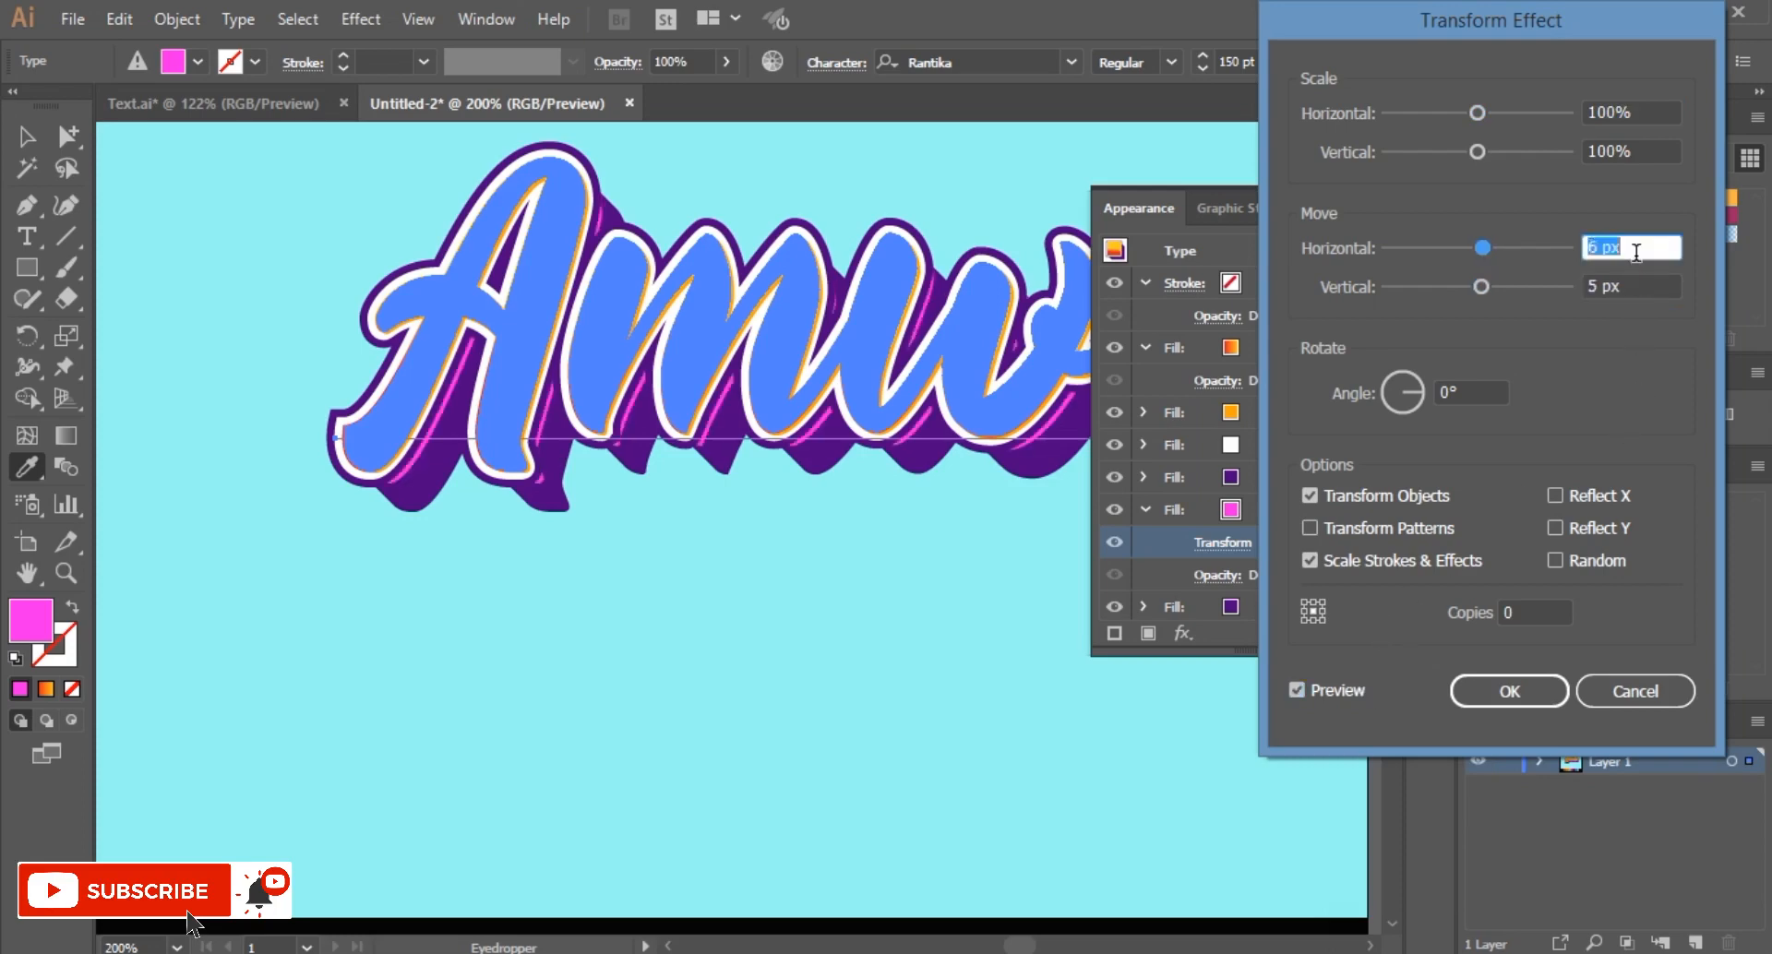
key(ctrl+minus)
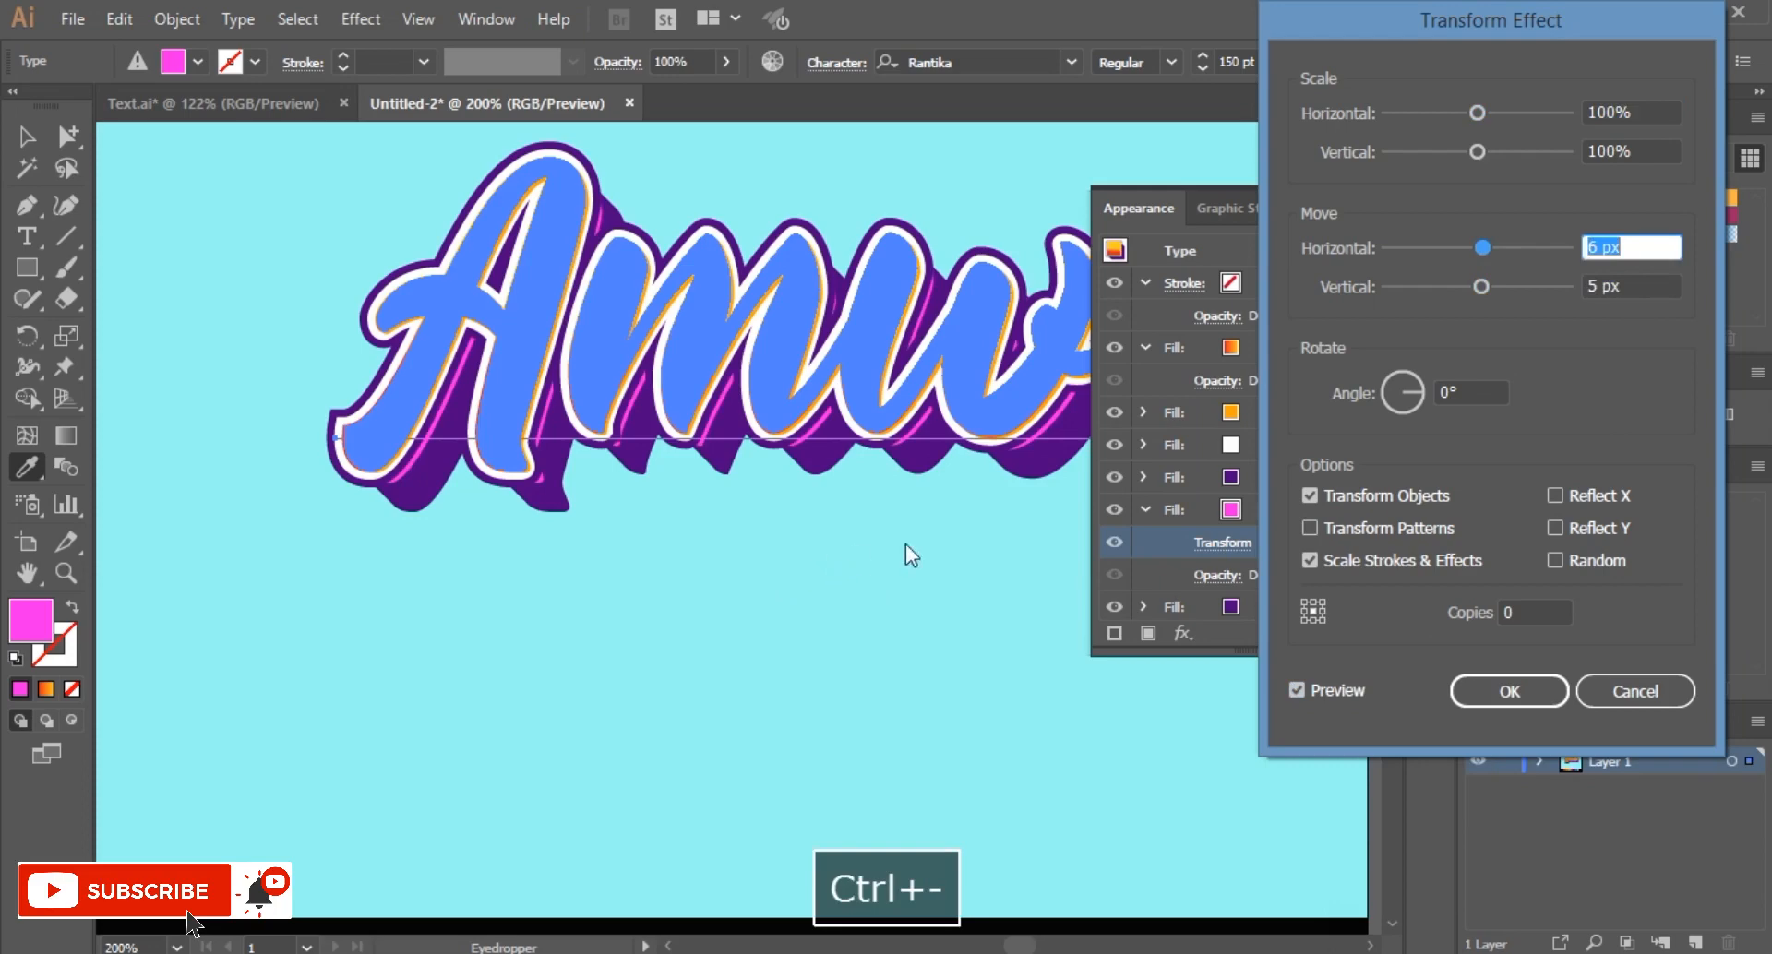
click(1509, 690)
key(ctrl+minus)
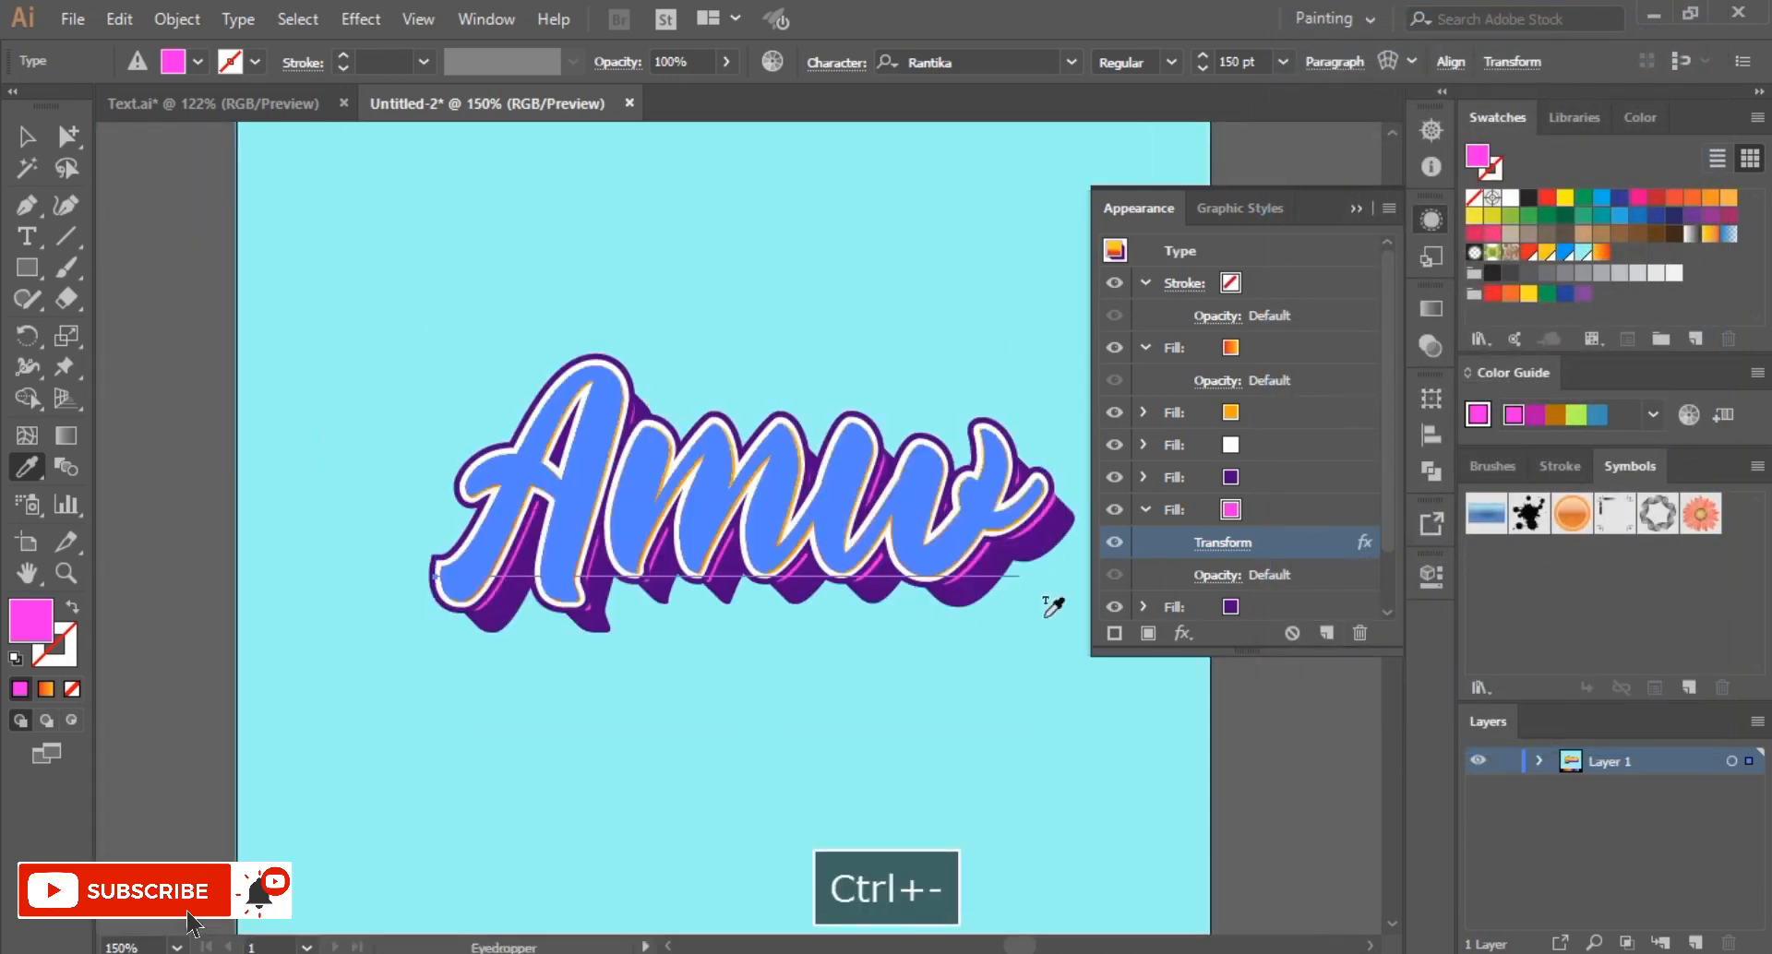
Step: Reopen the pink fill's Transform effect on the lettering and apply a horizontal move of 7 px
key(v)
click(216, 309)
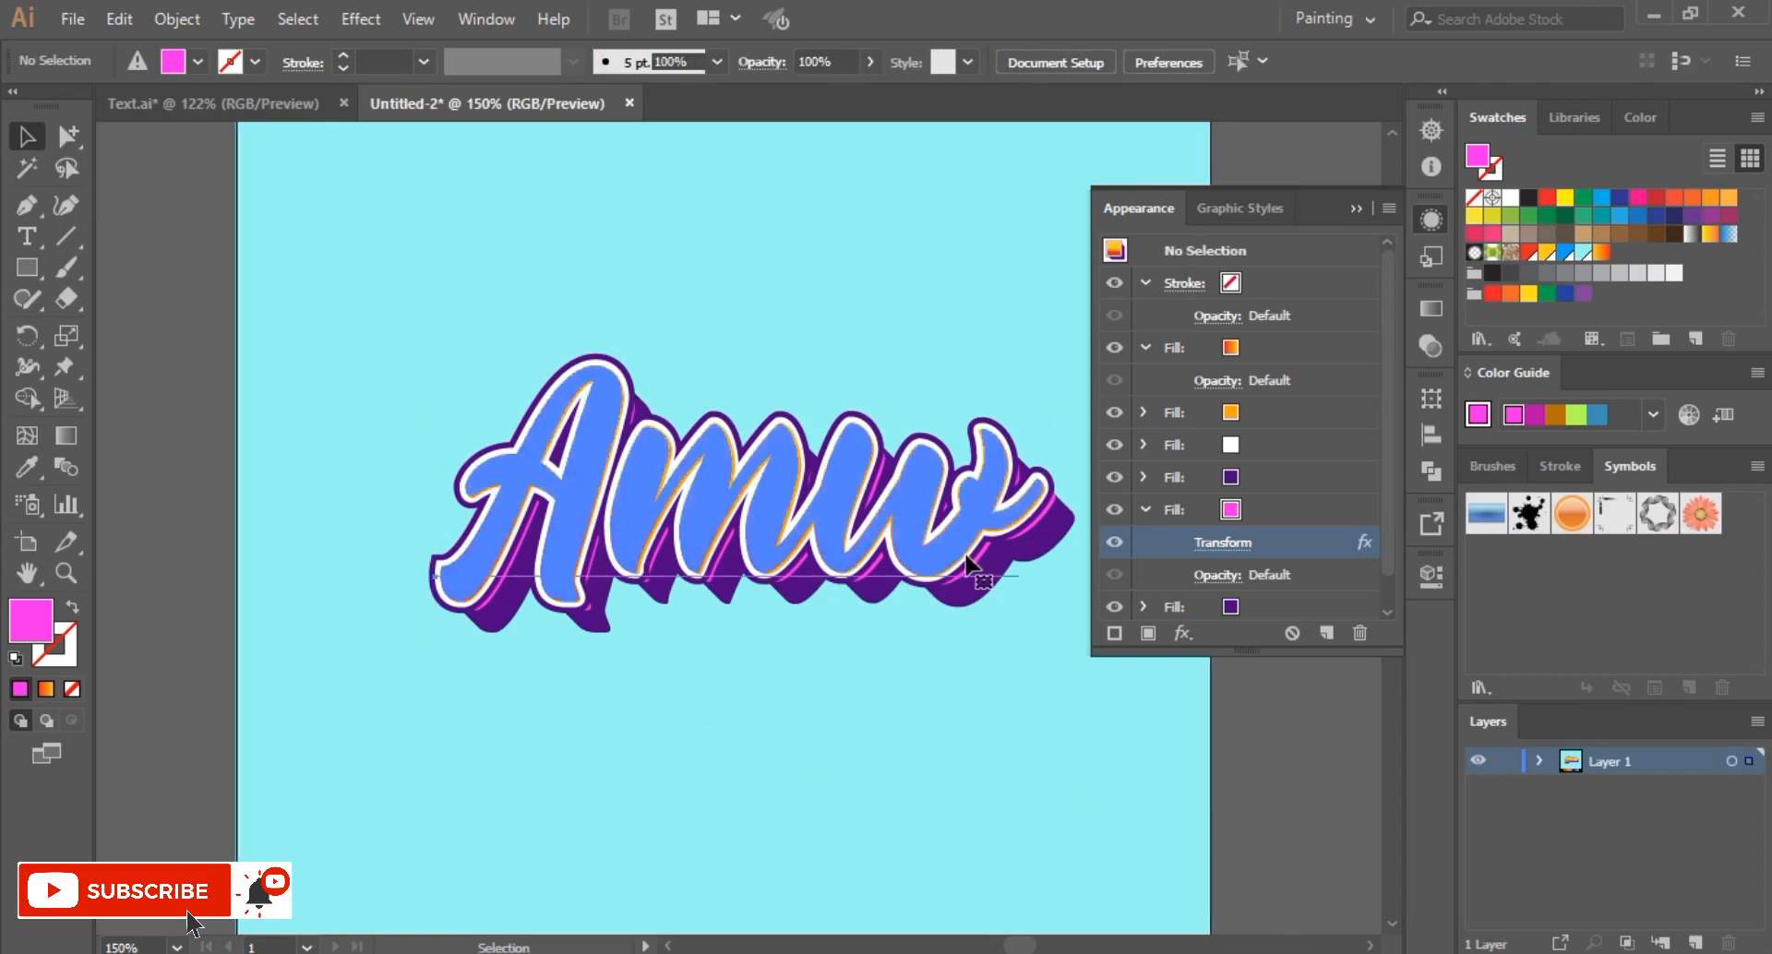
click(979, 554)
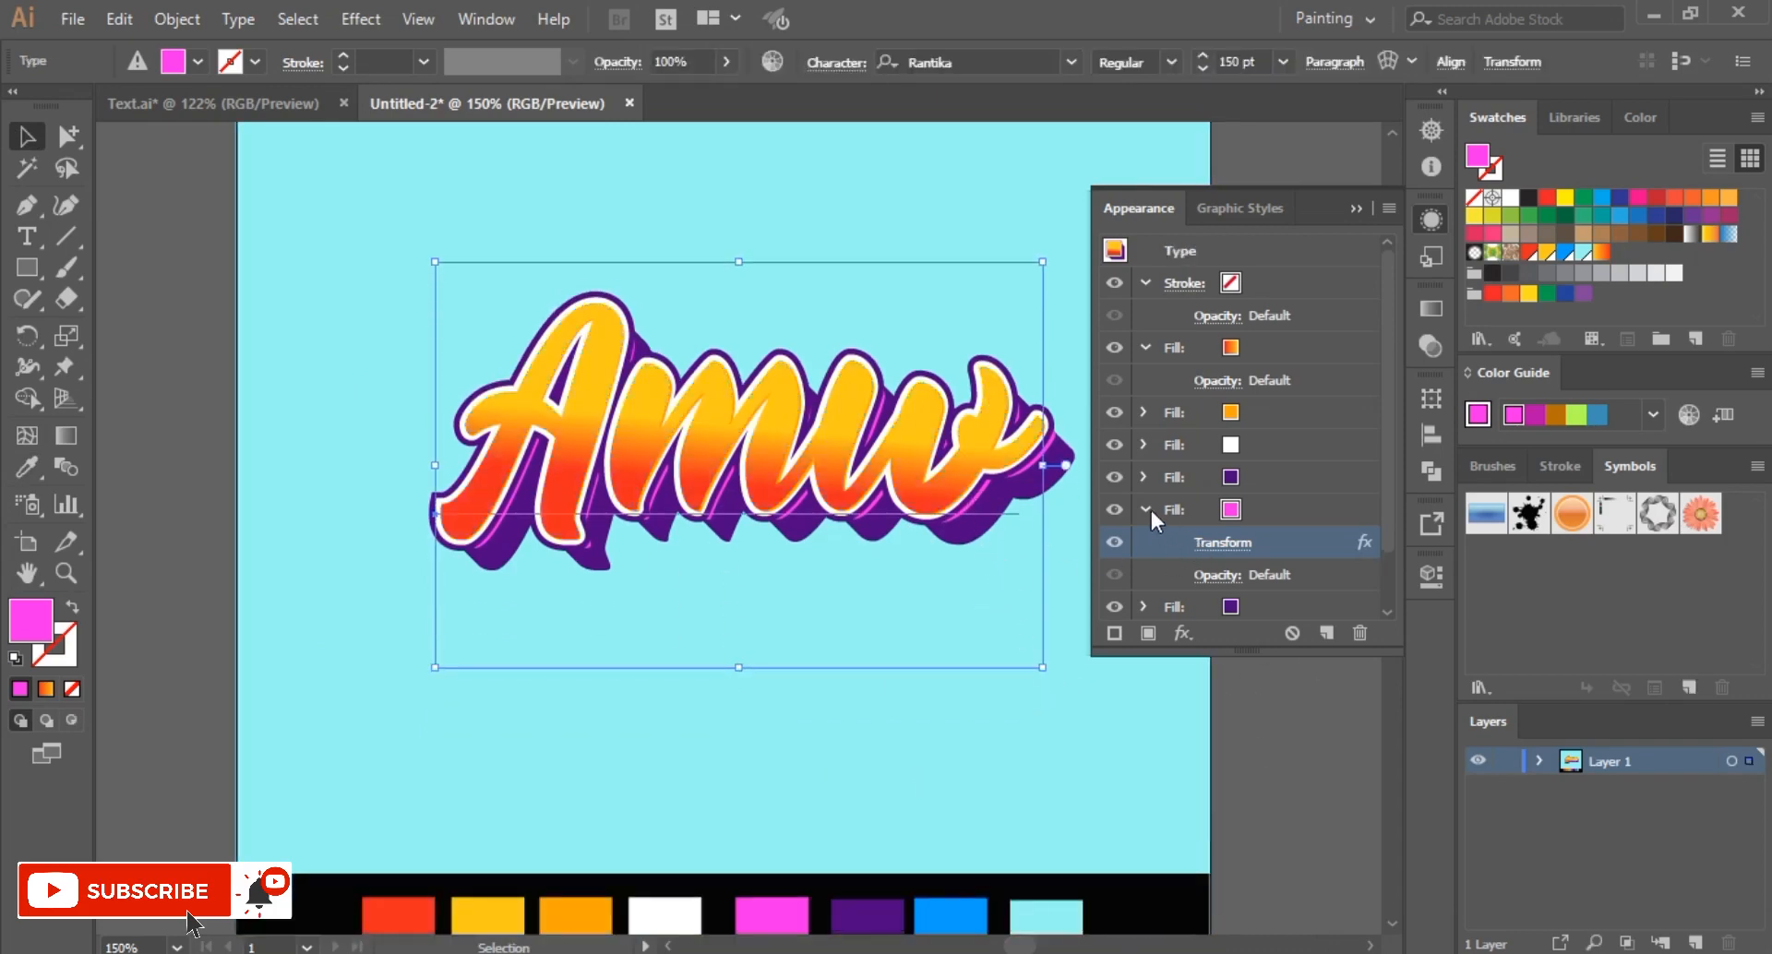
click(1147, 510)
click(1192, 553)
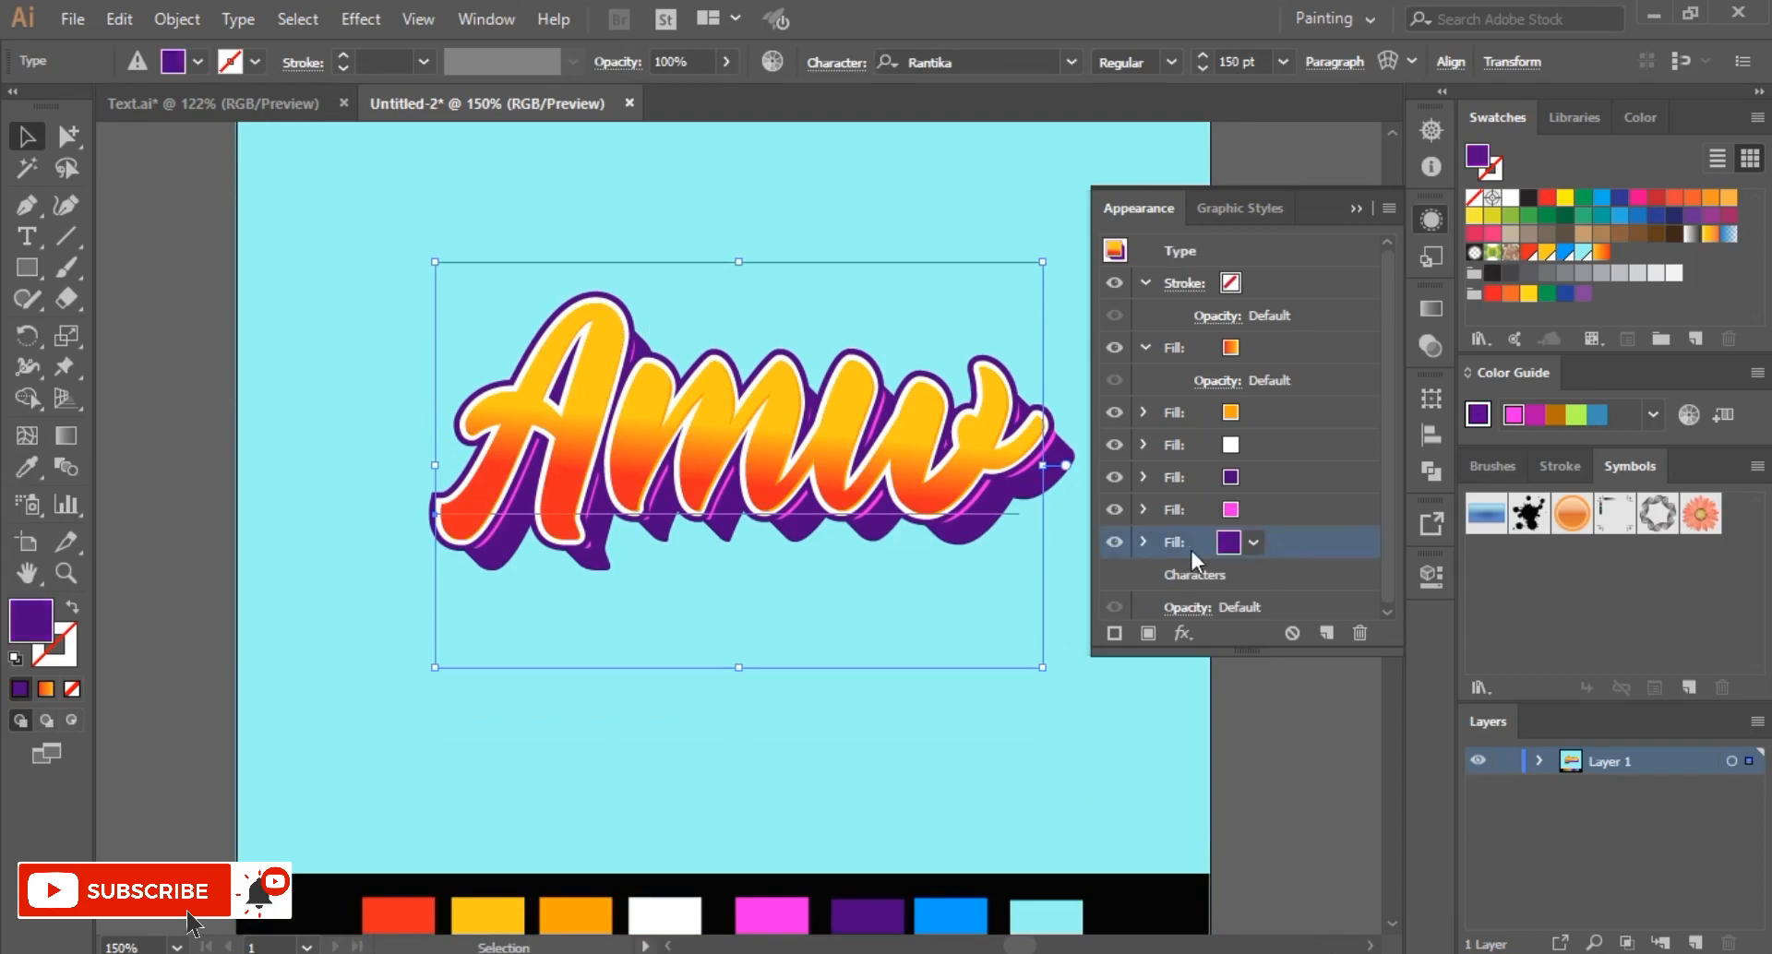
click(1264, 508)
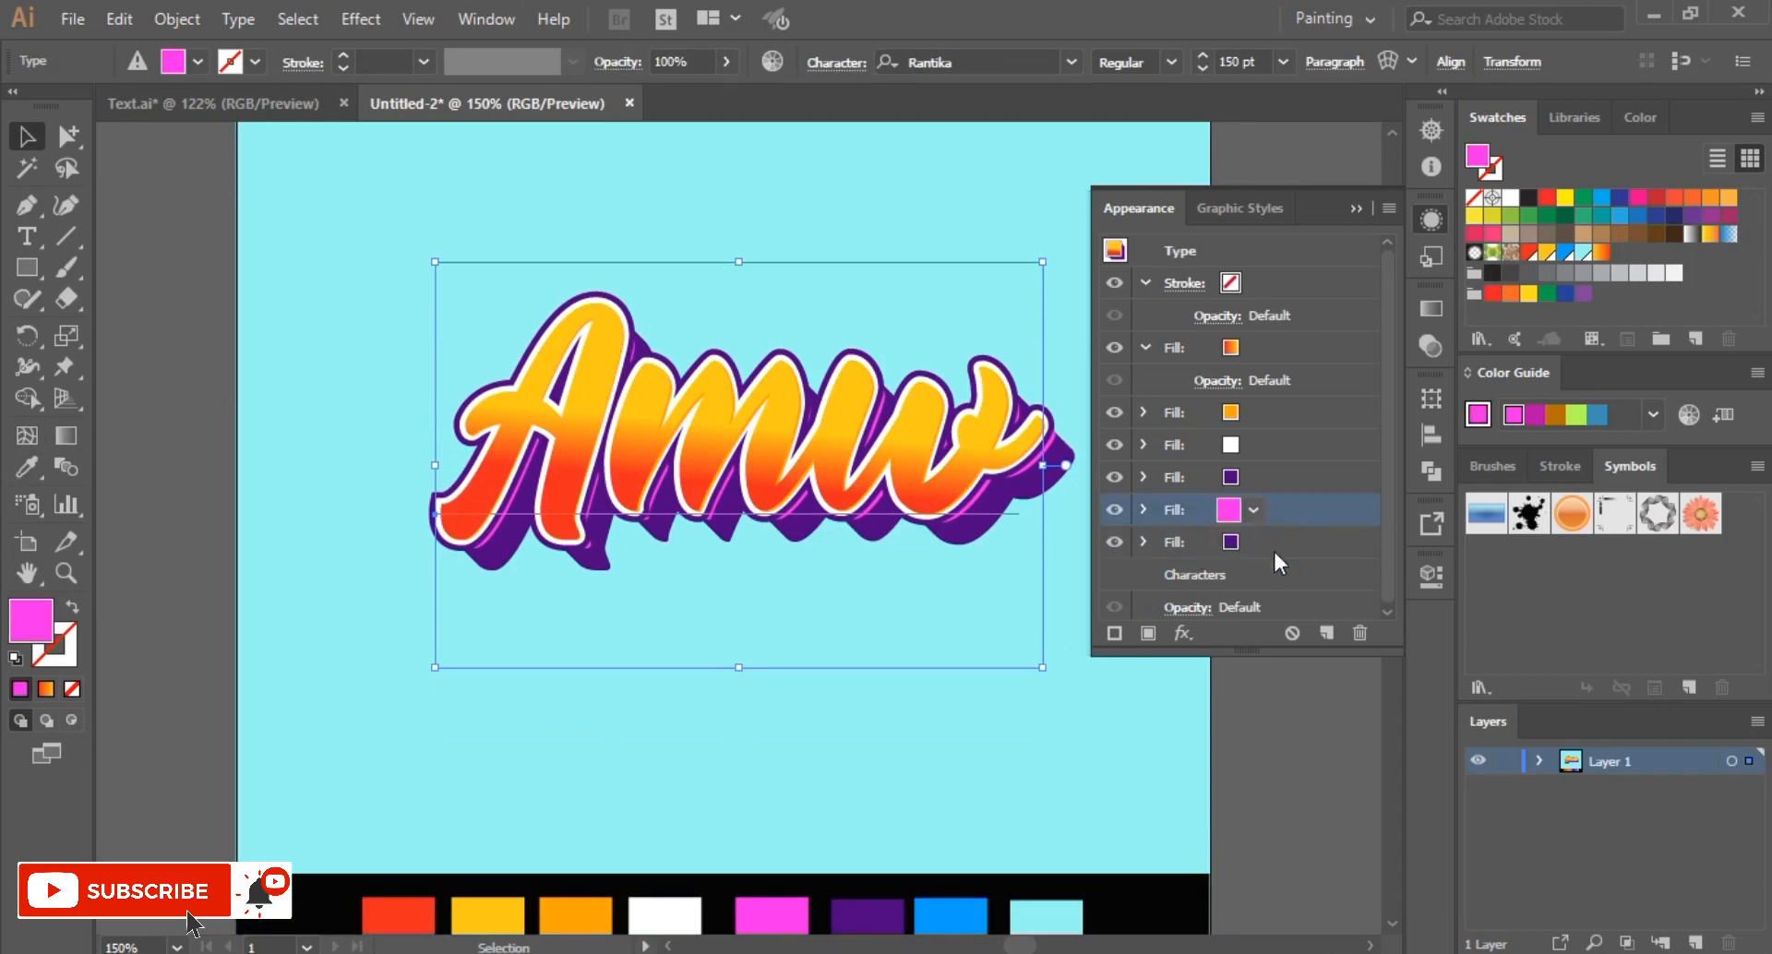
click(1145, 509)
click(1224, 544)
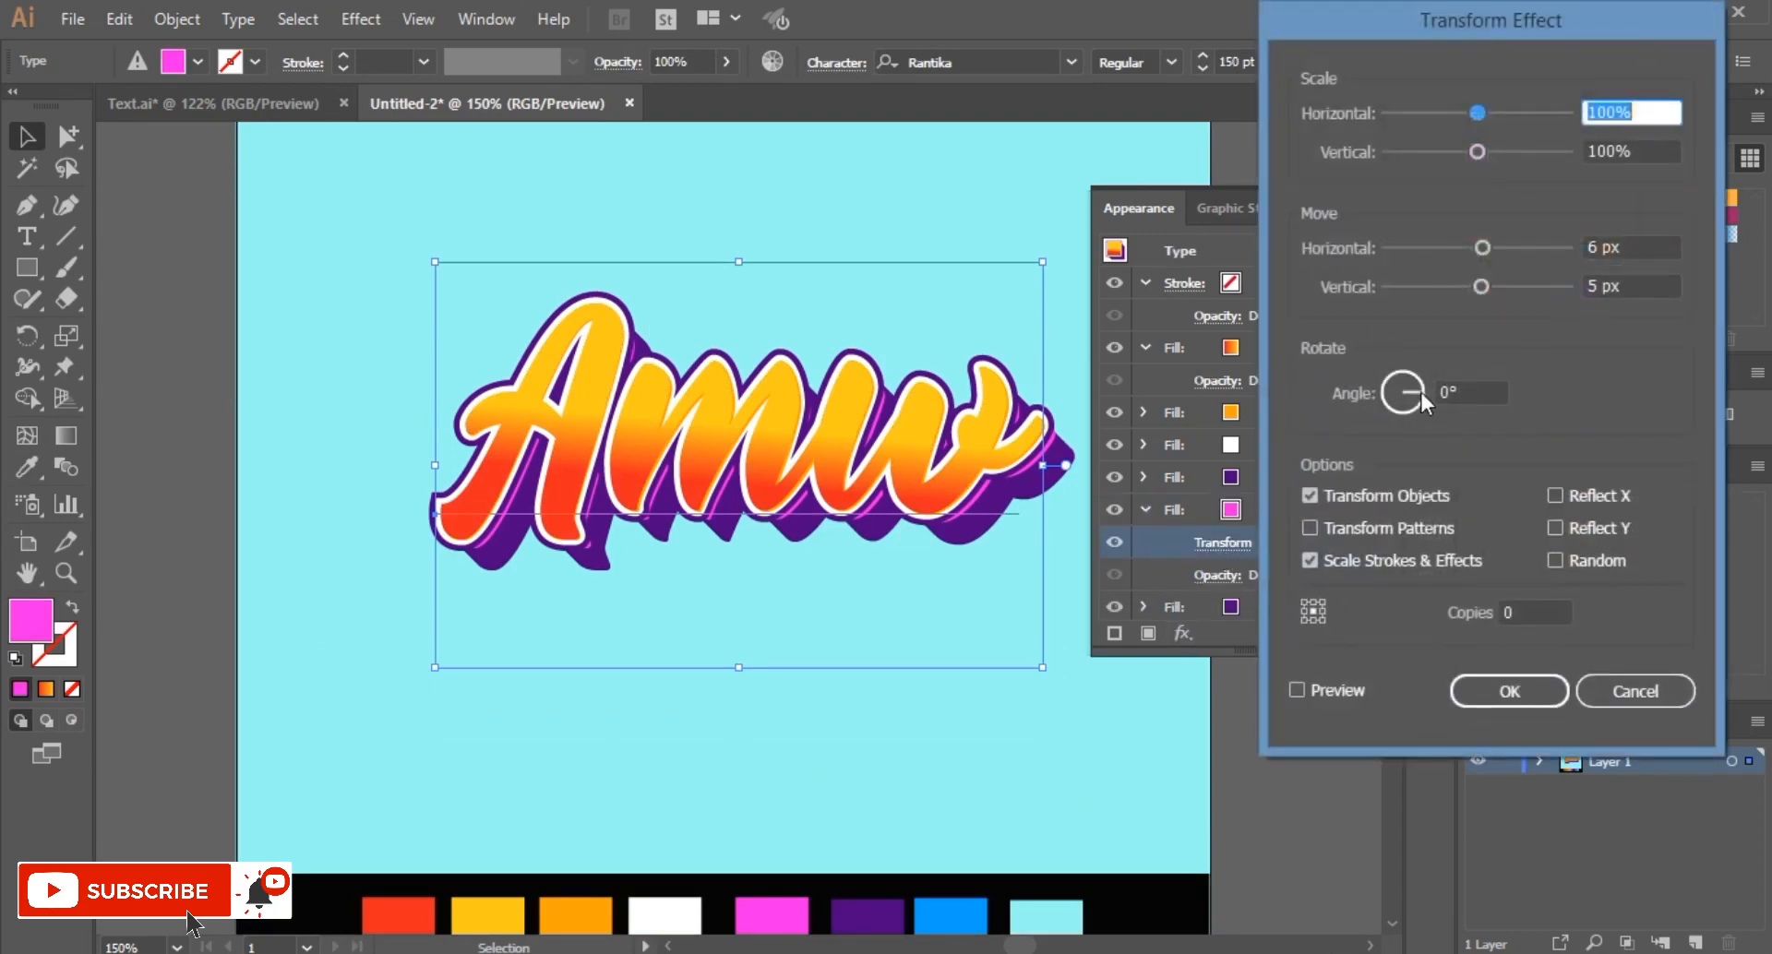
click(1646, 245)
key(Up)
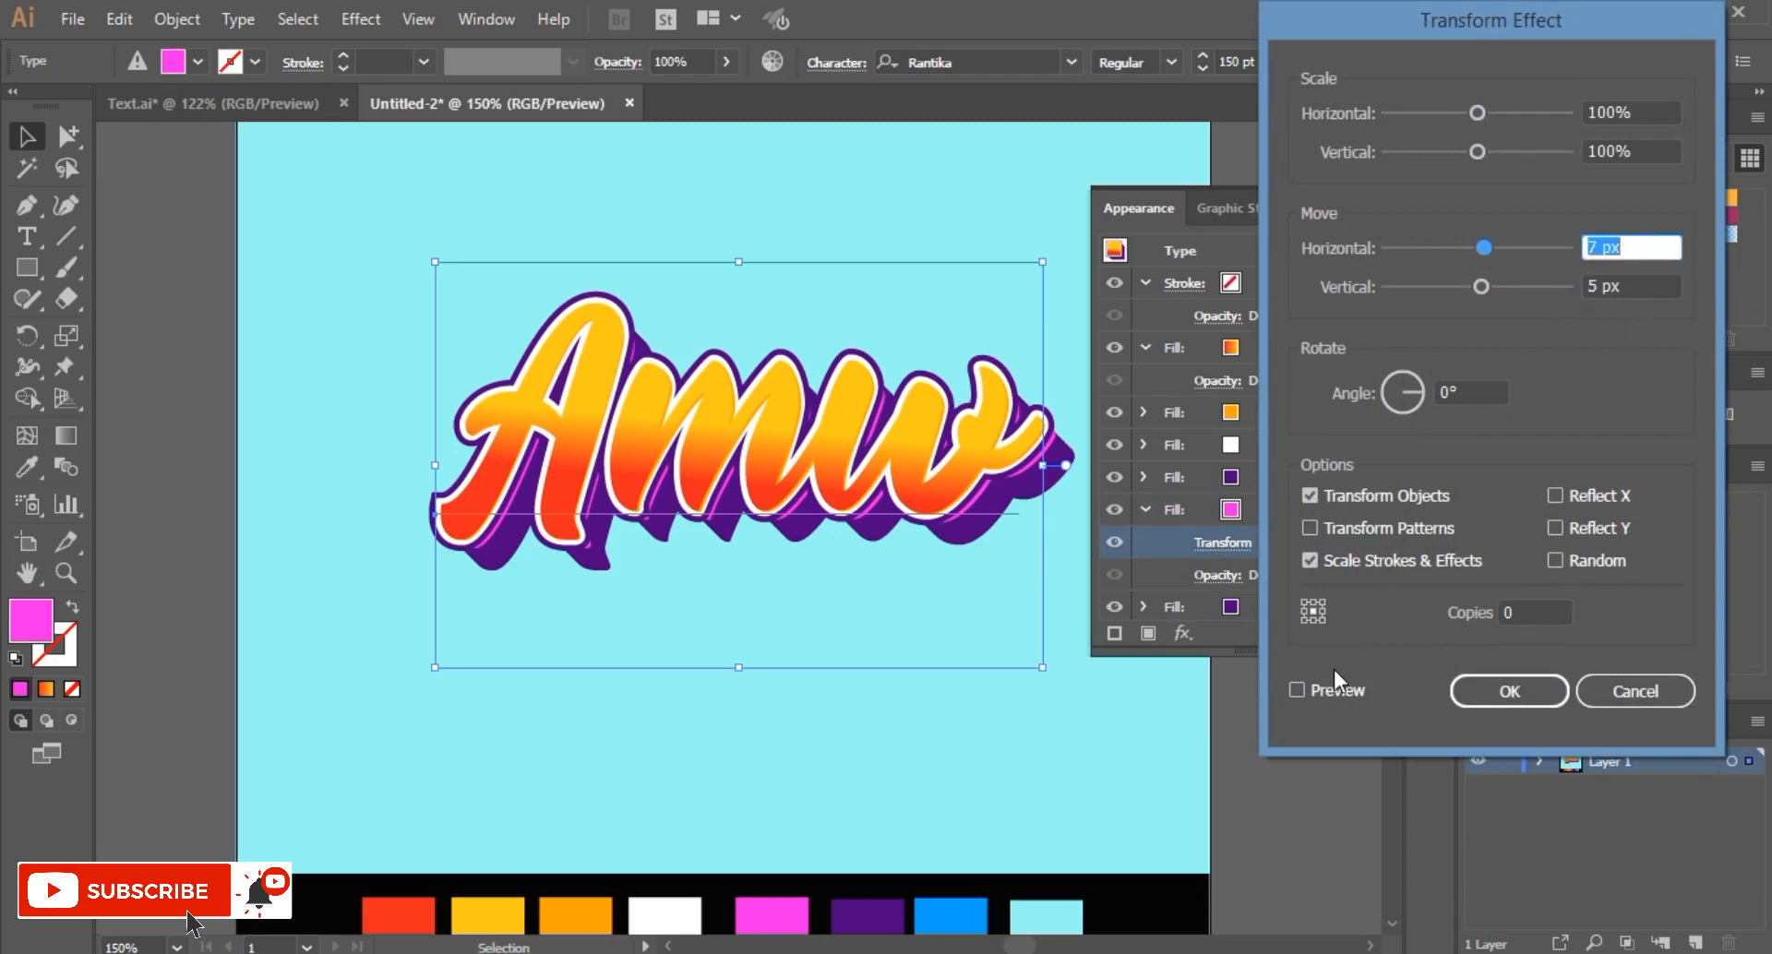
click(1297, 690)
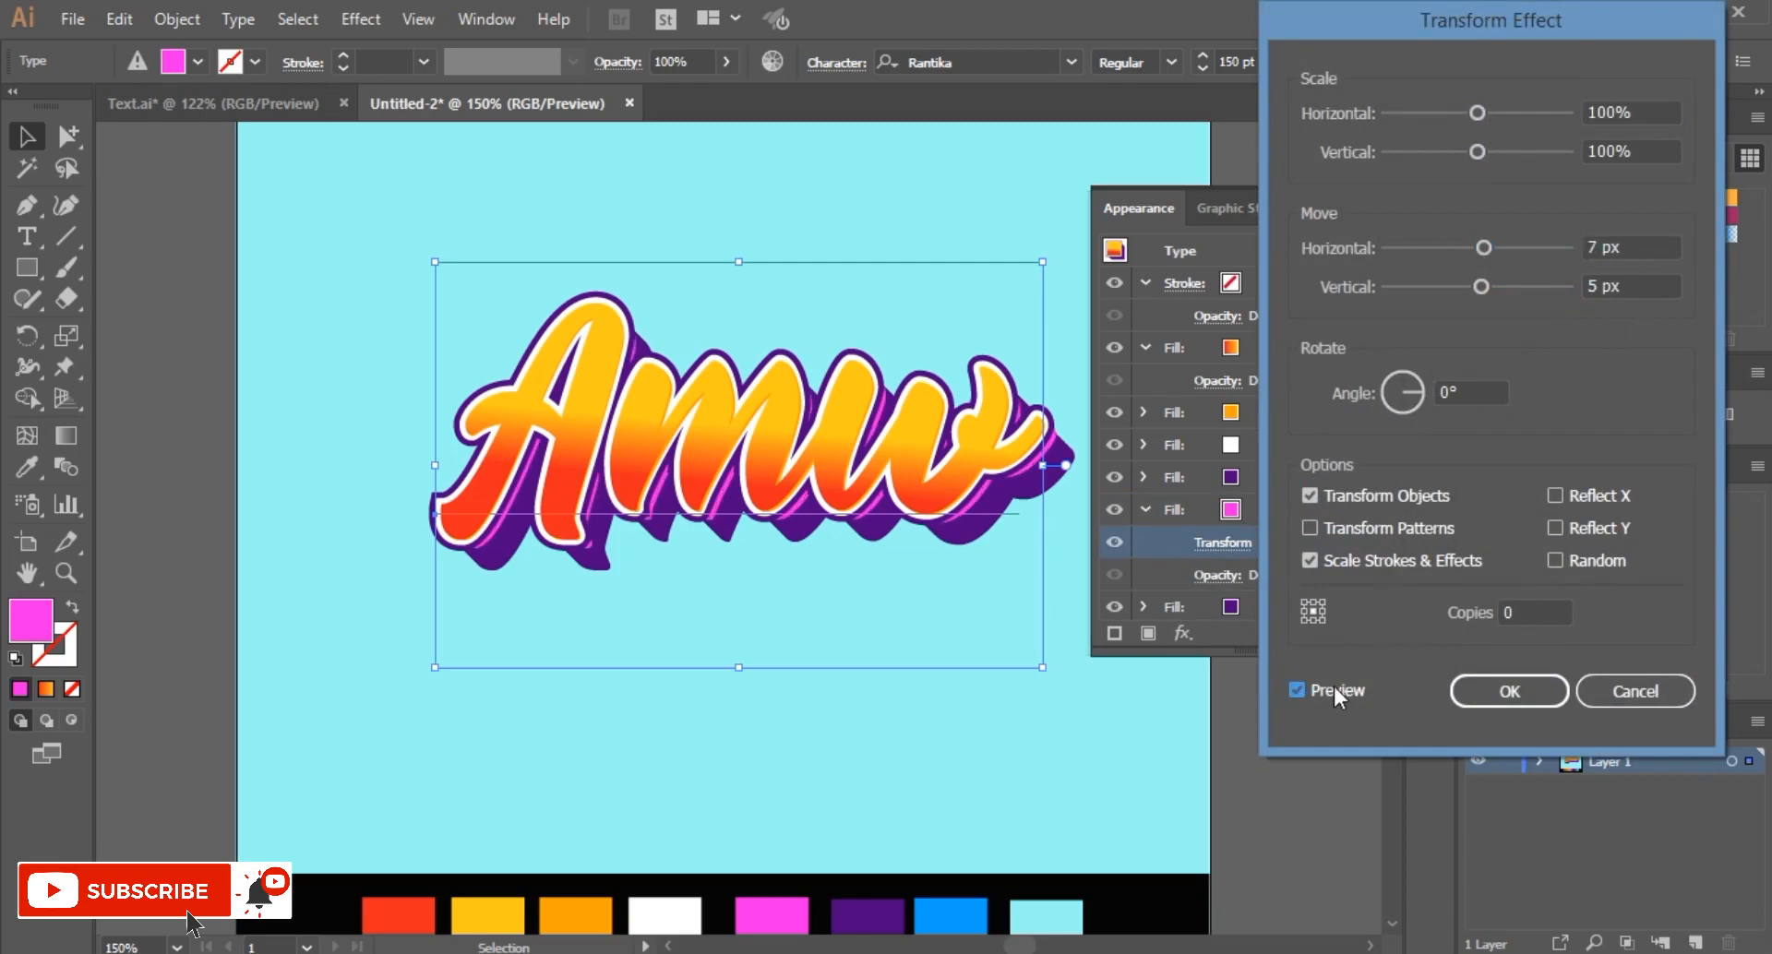
click(1530, 694)
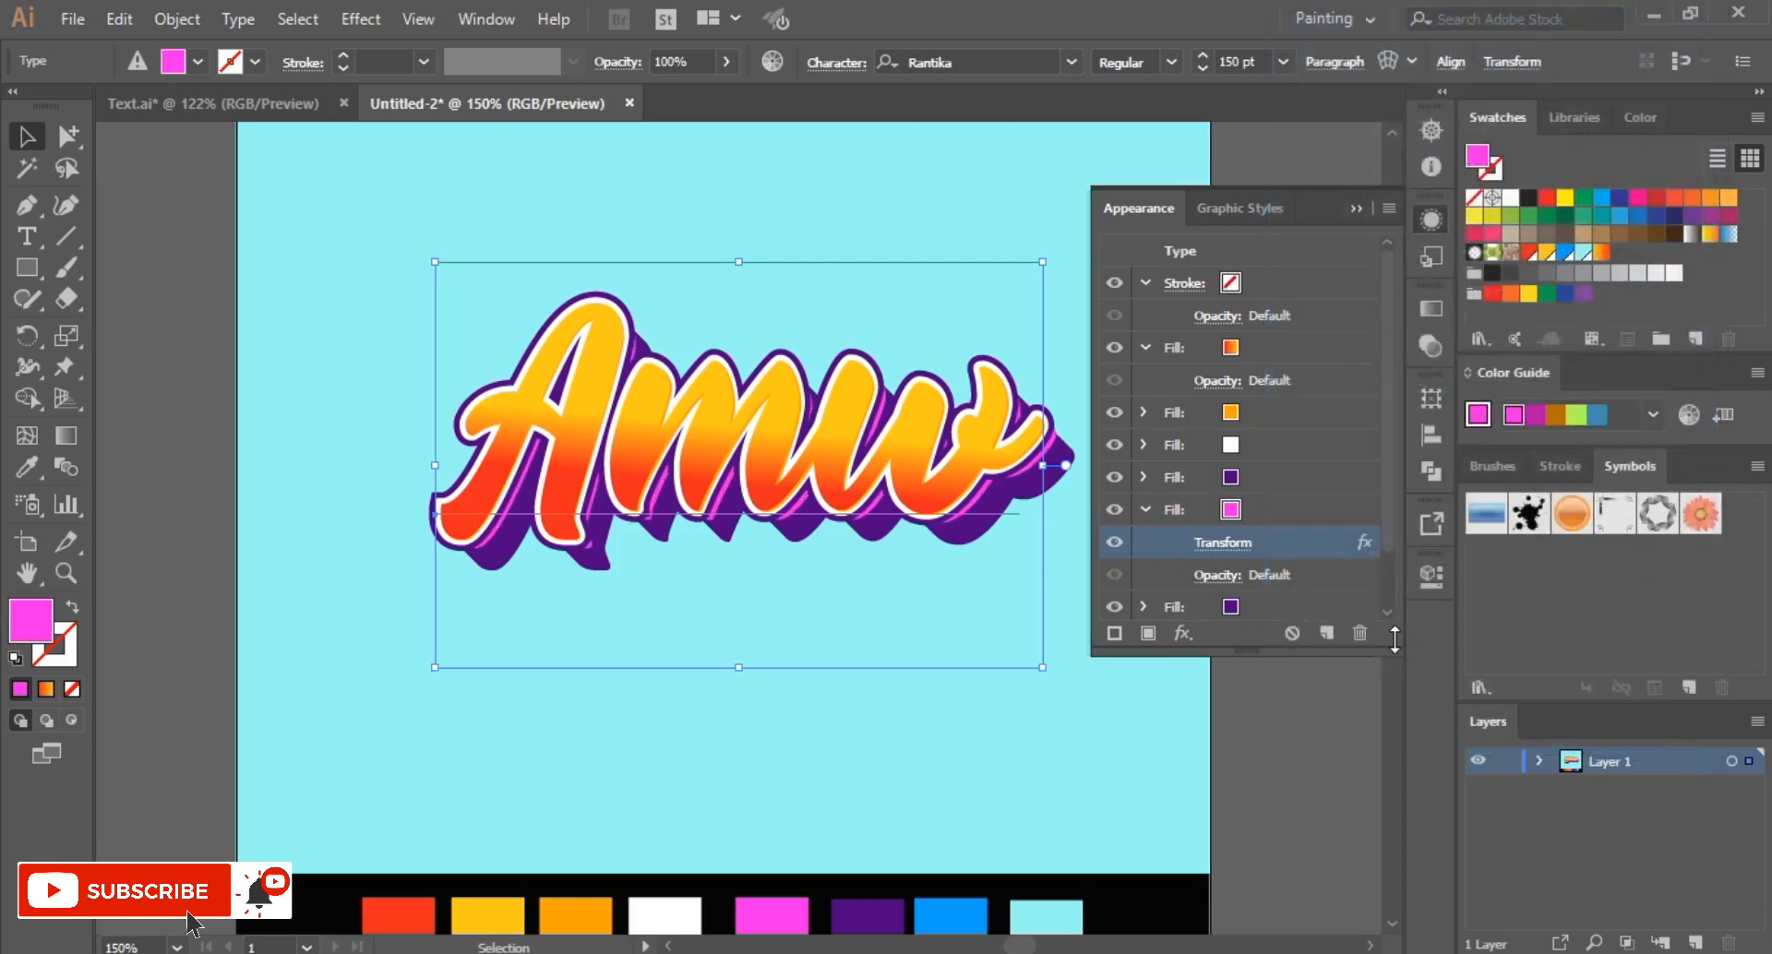
Step: Try a Transform move of 3 px horizontally and 3 px vertically on the lettering's lowest purple fill
click(1327, 724)
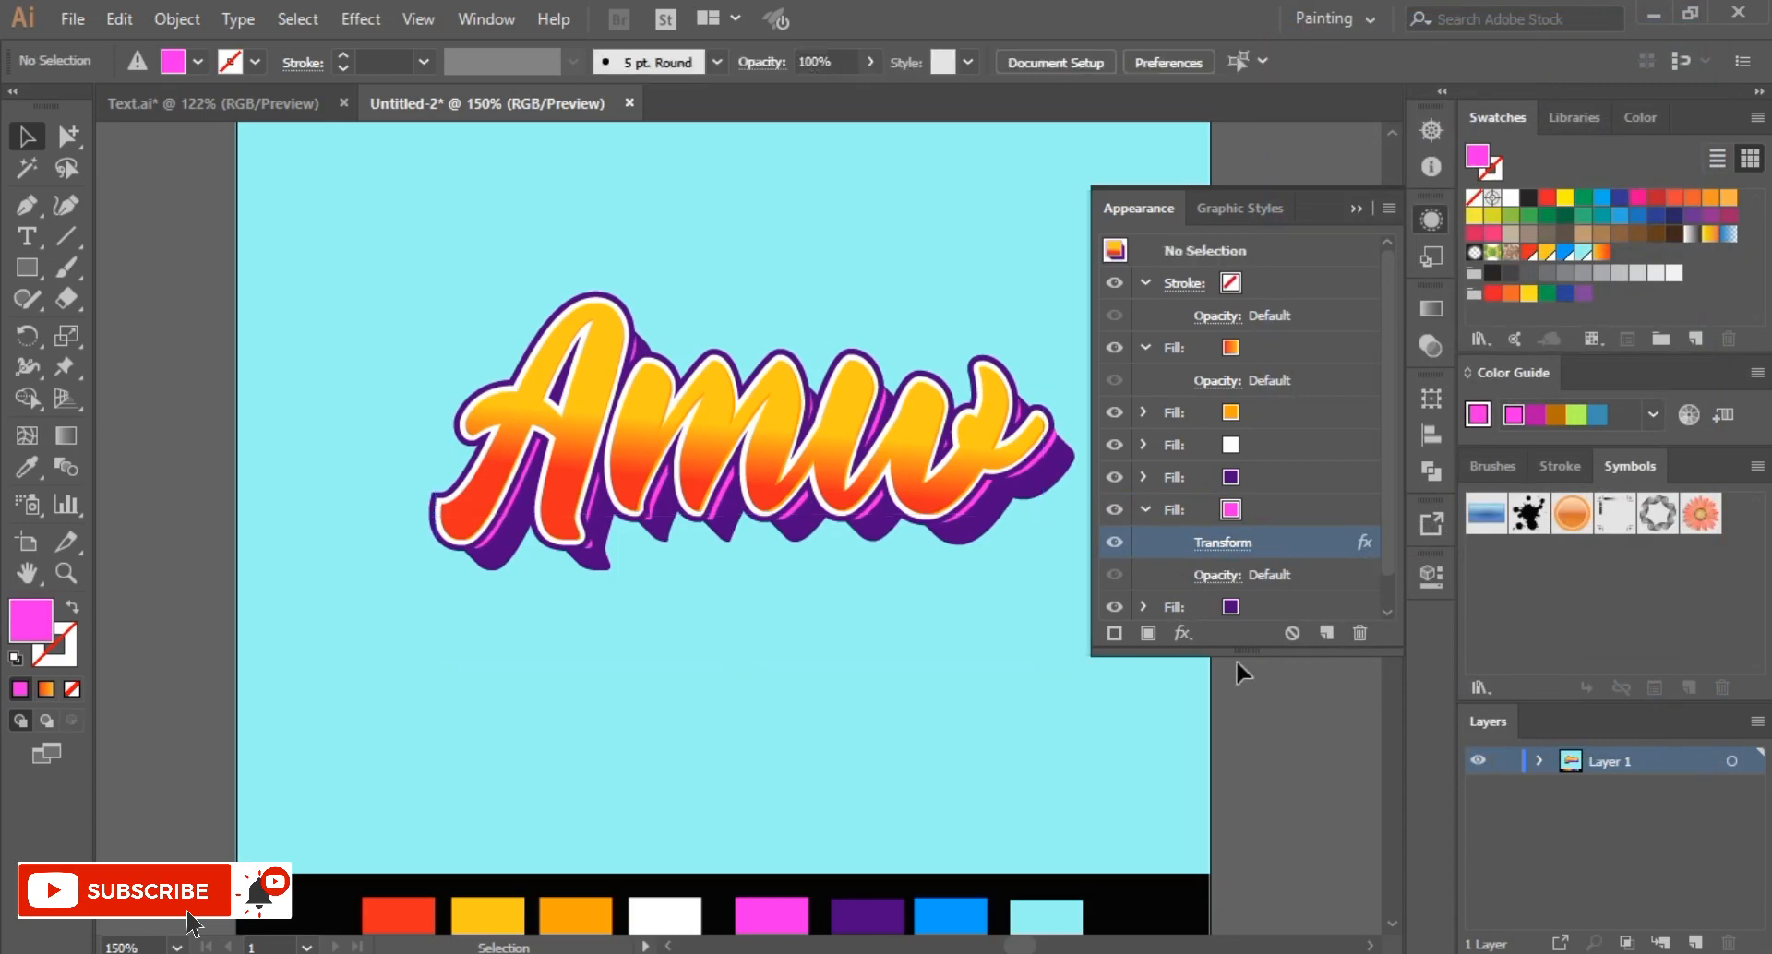
click(600, 554)
scroll(1292, 503, down, 2)
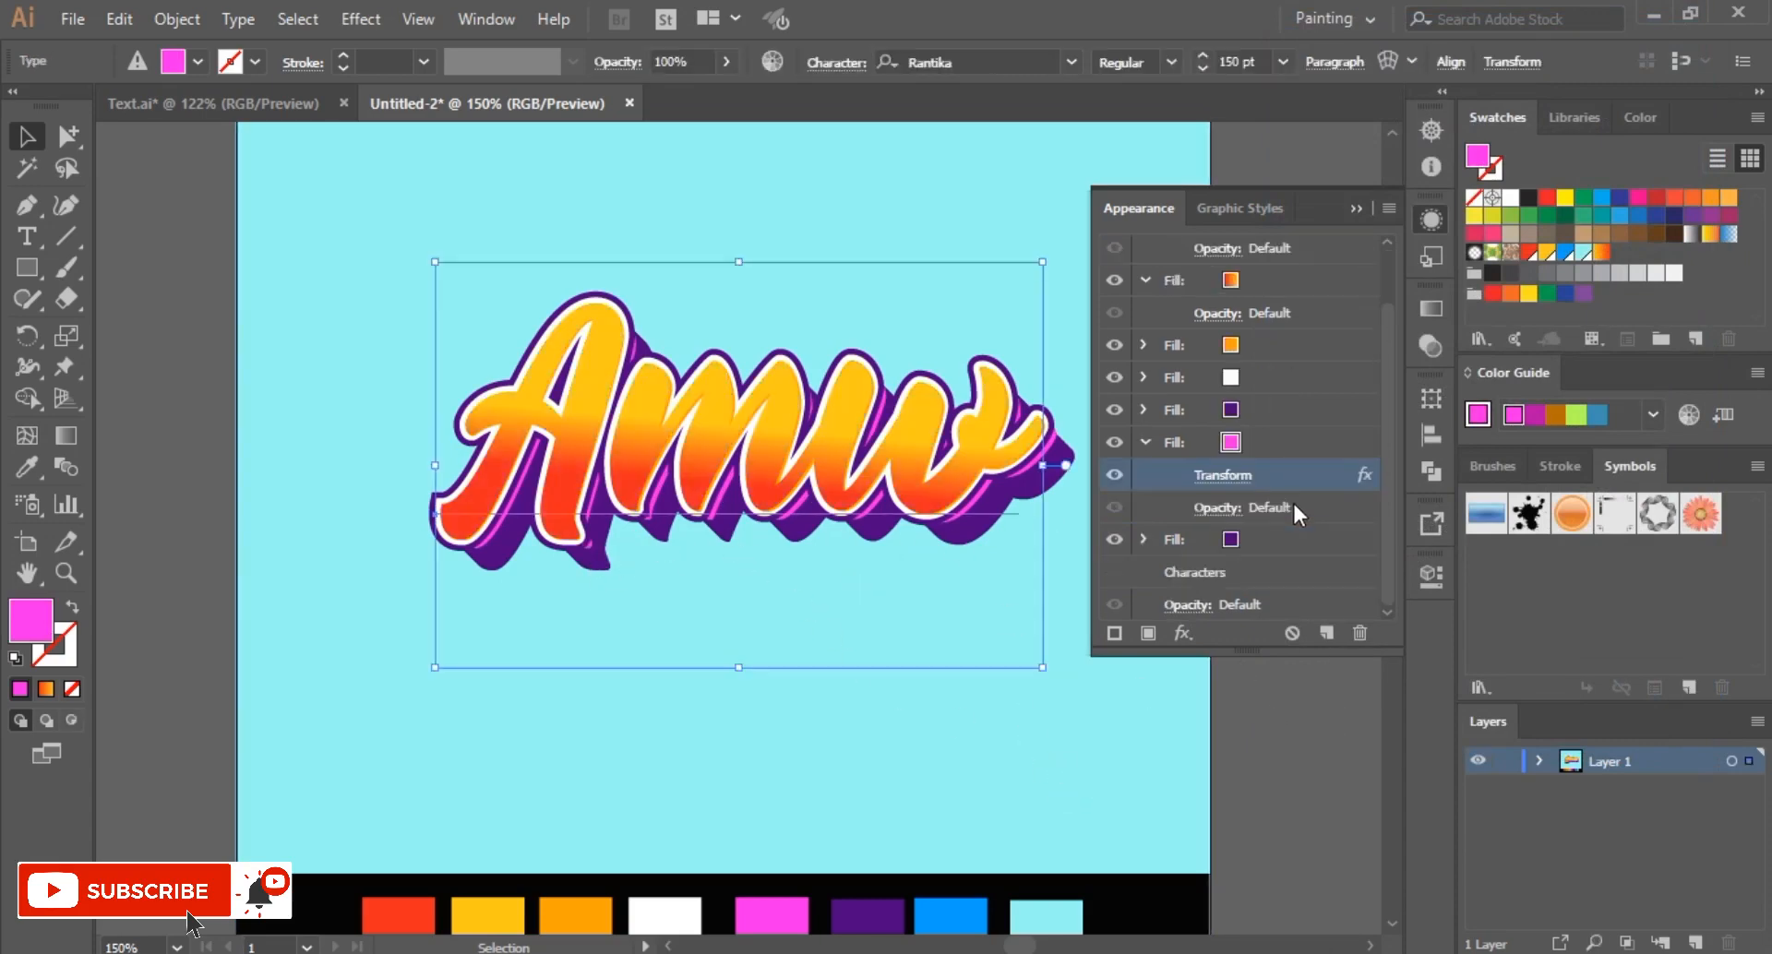
click(1147, 443)
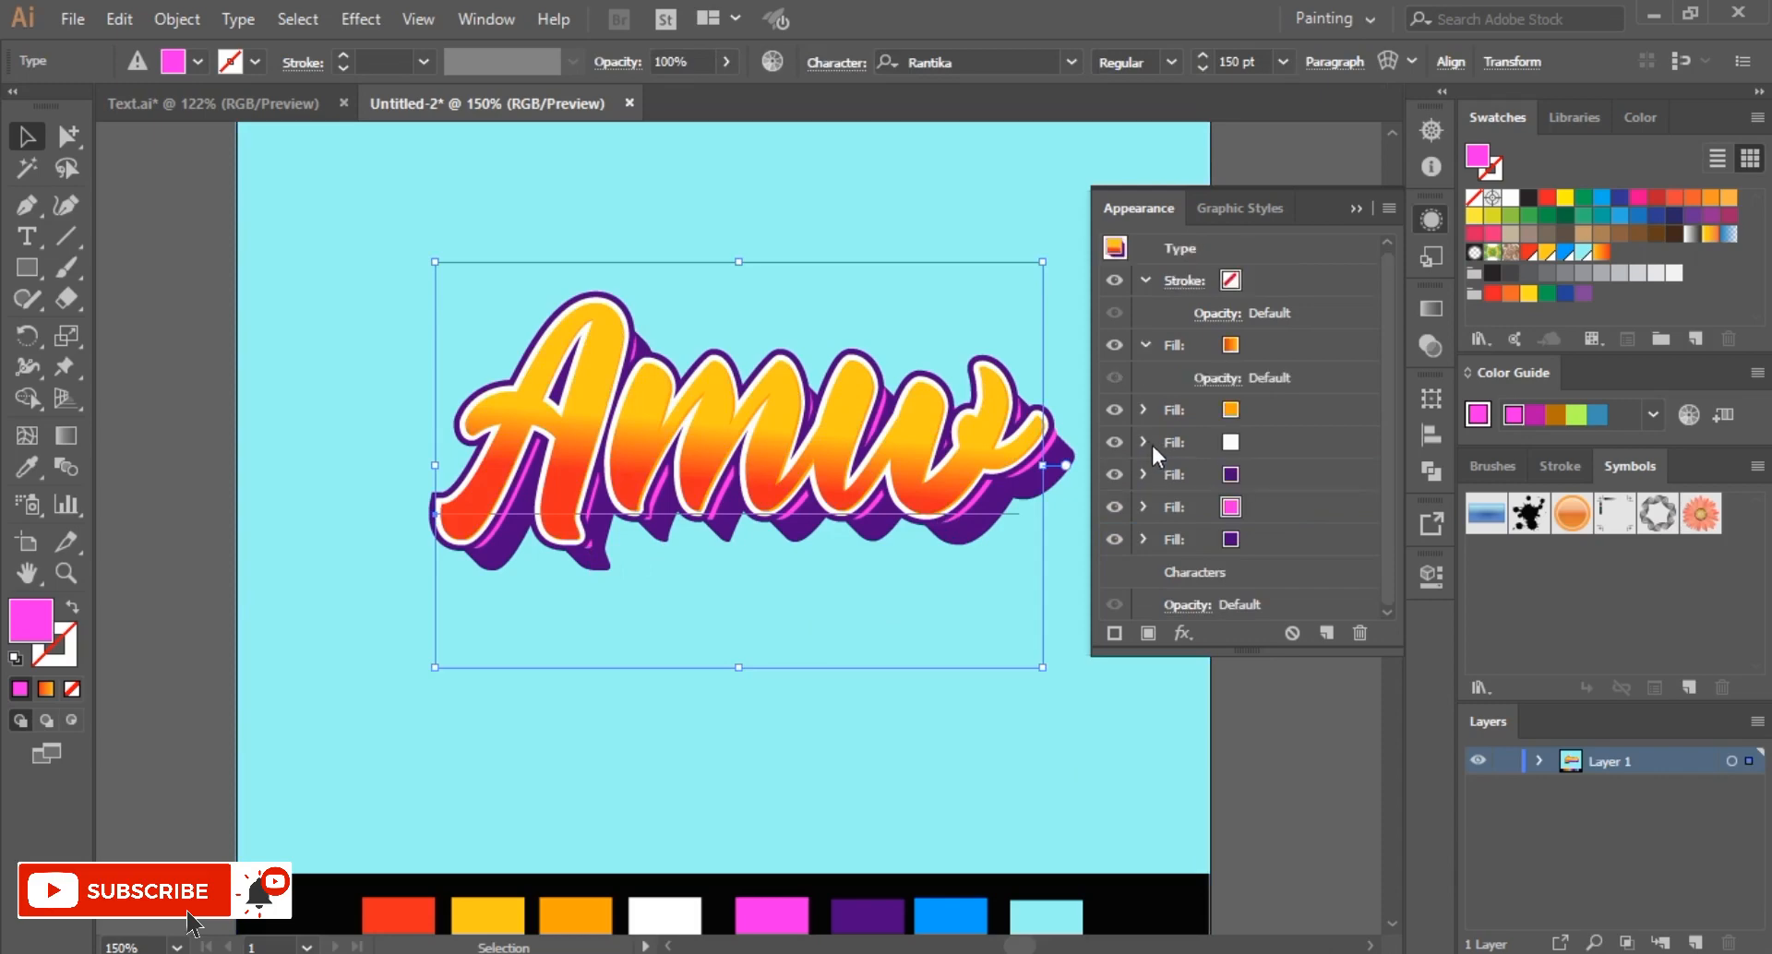
click(1285, 540)
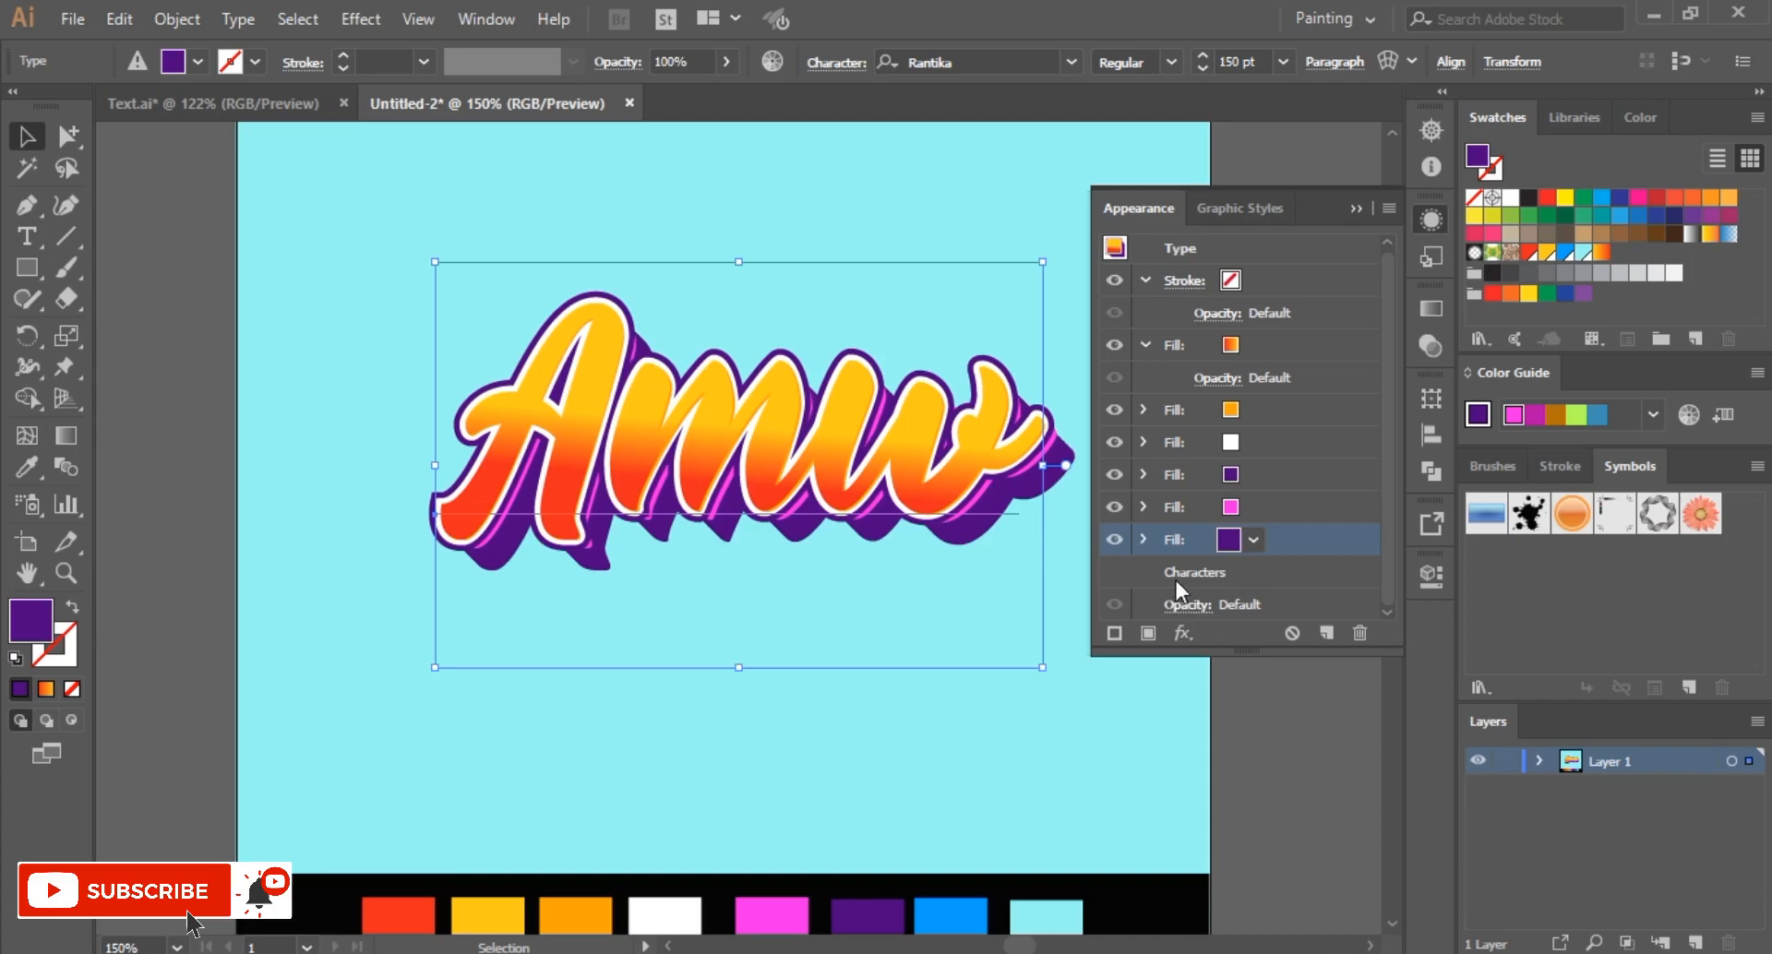
click(1143, 541)
click(1223, 572)
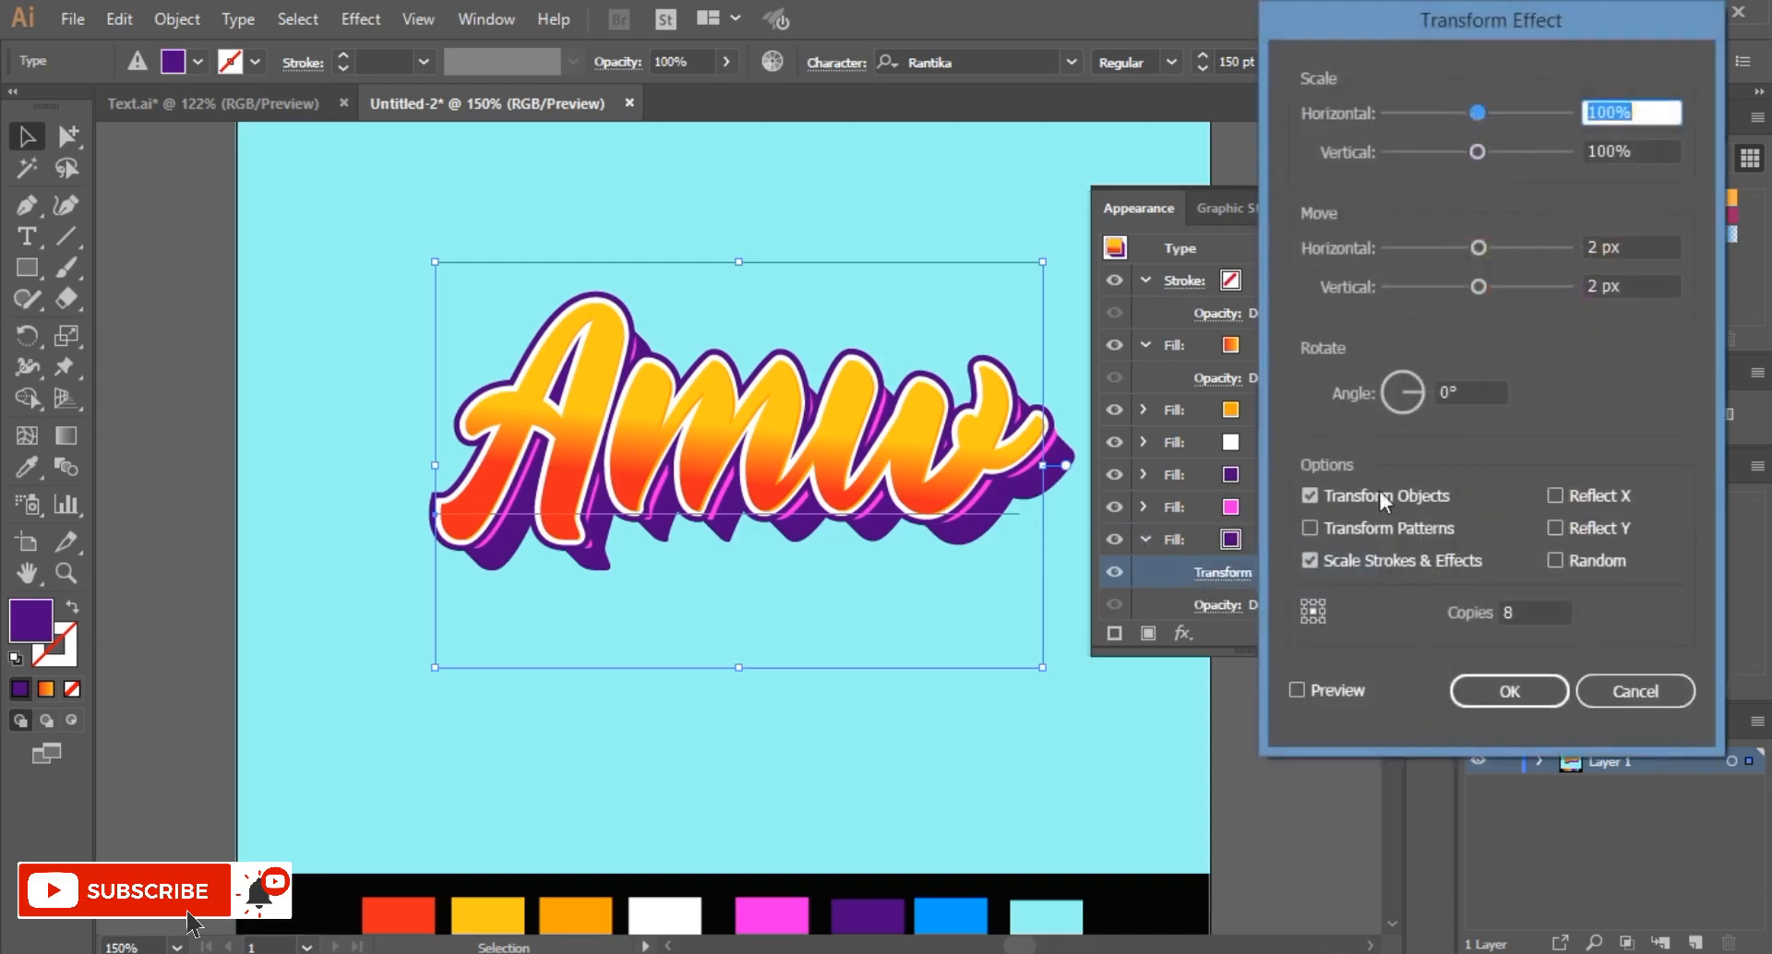
click(1615, 247)
text(3)
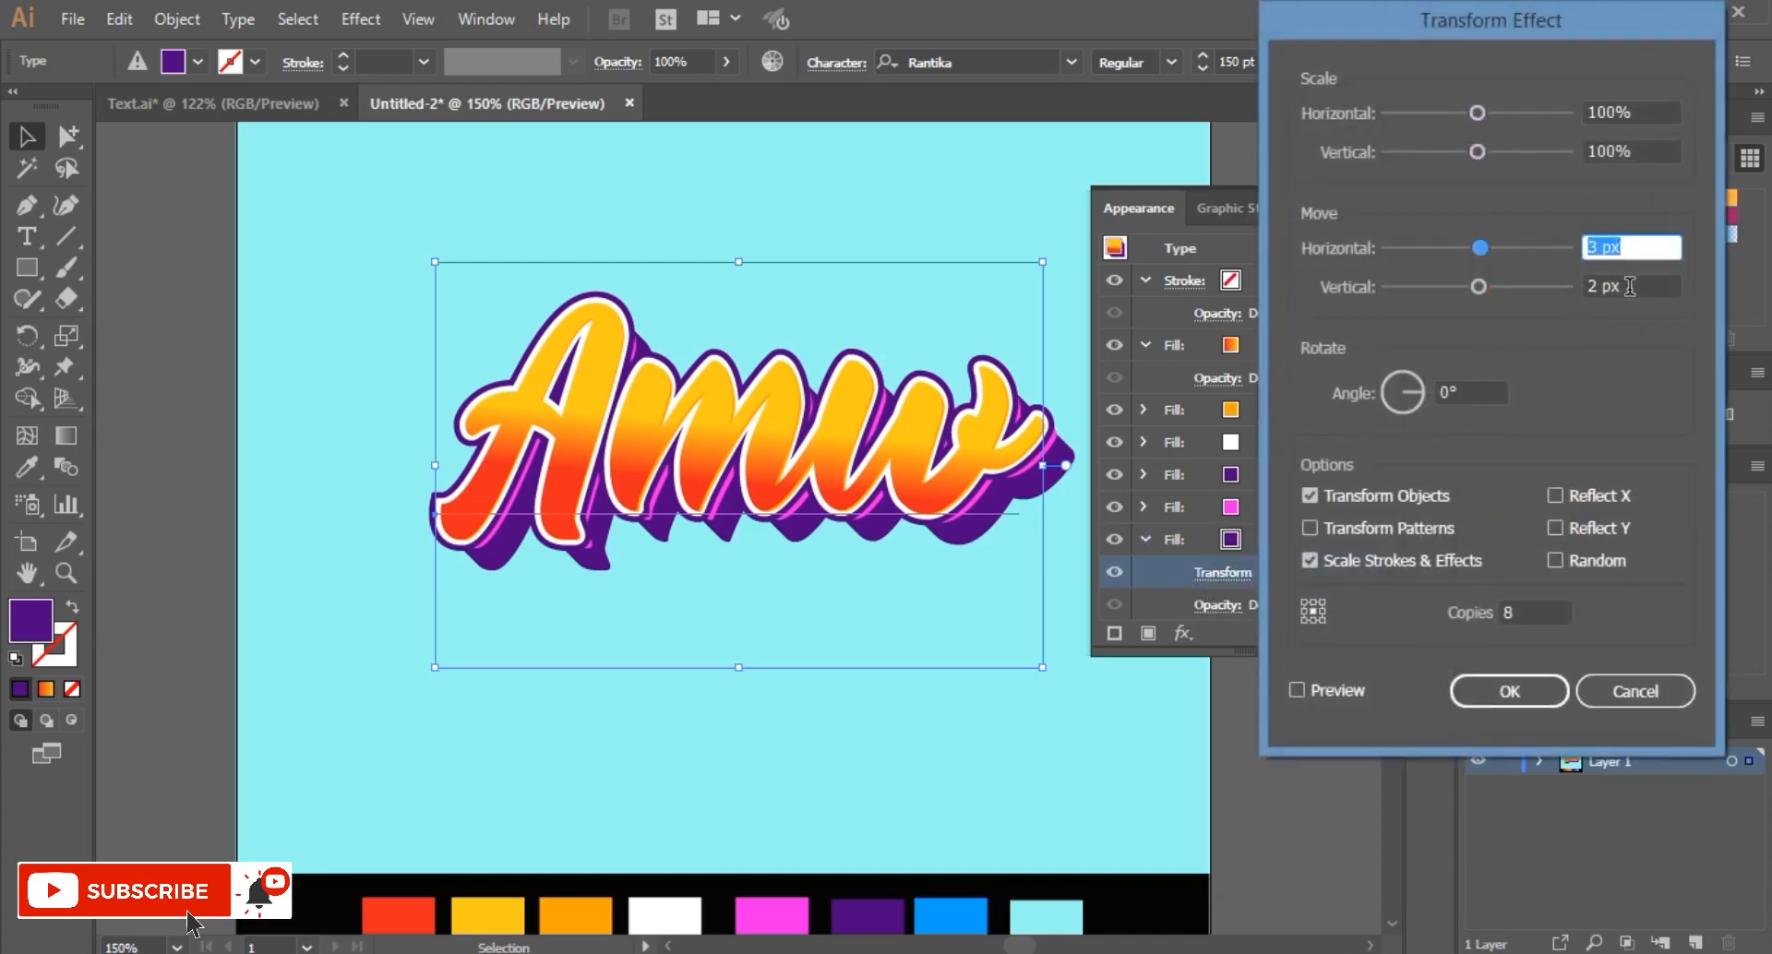
click(1630, 286)
key(Up)
click(1345, 690)
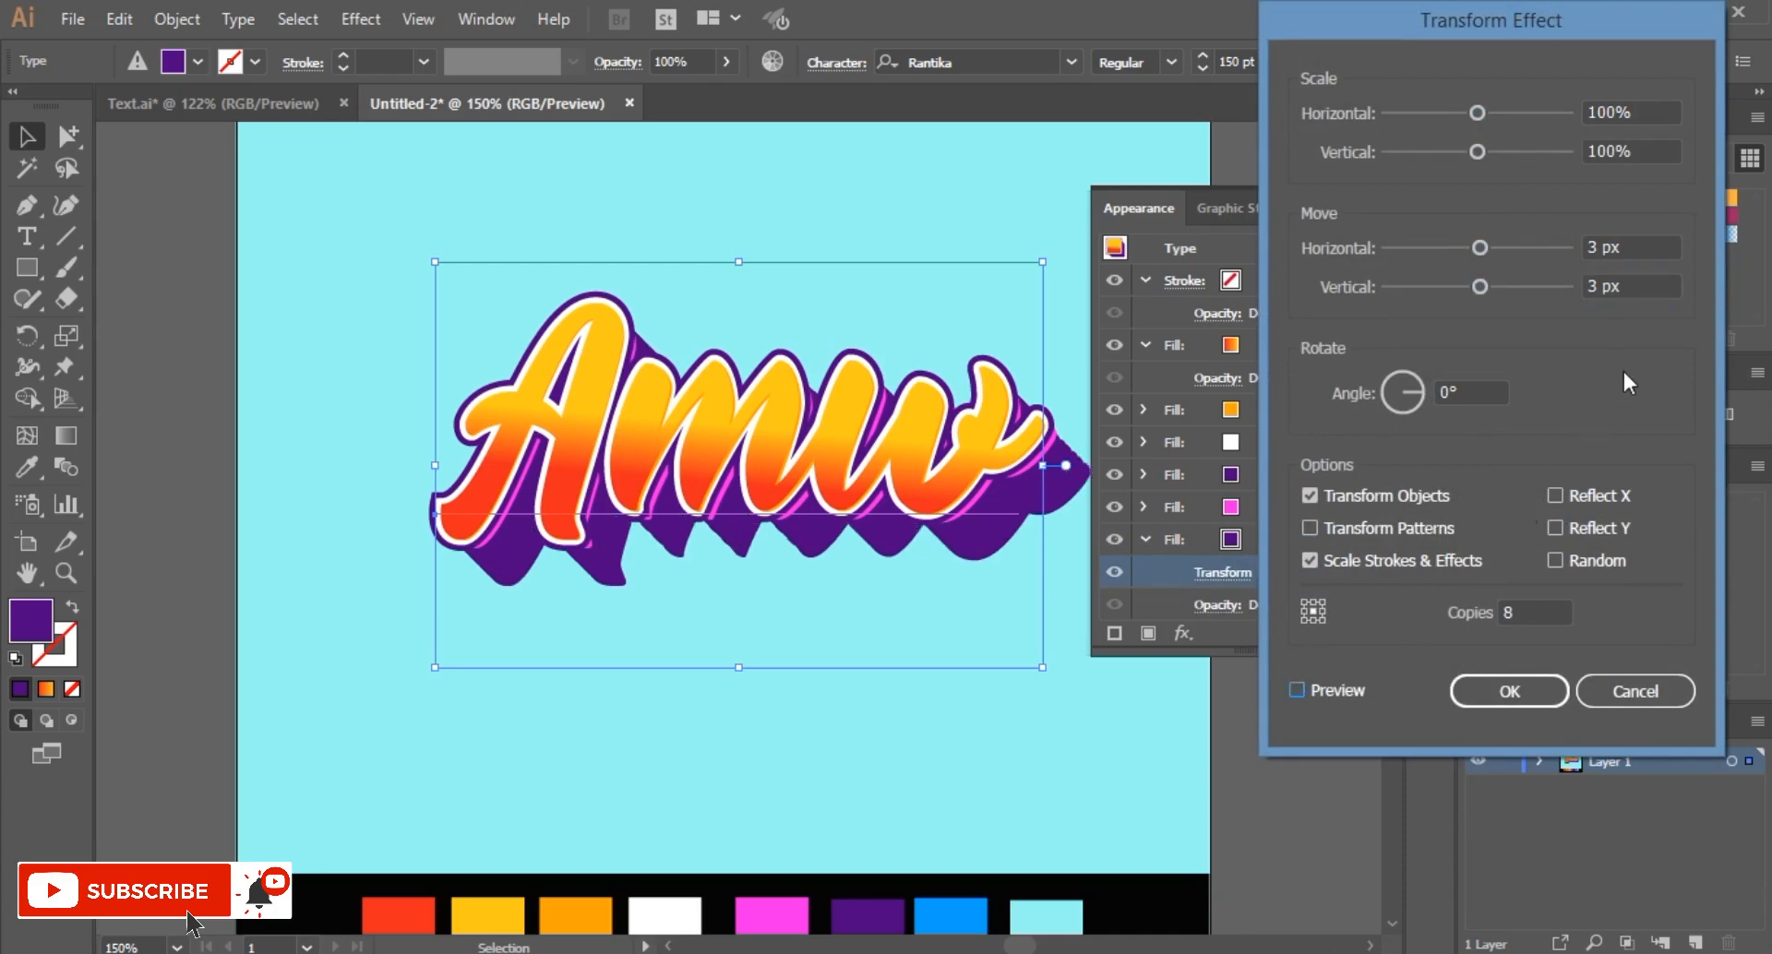
Step: Restore the lowest purple fill's Transform move to 2 px horizontally and 2 px vertically and apply it
click(1633, 248)
double_click(1615, 248)
text(2)
click(1630, 286)
double_click(1606, 286)
text(2)
click(1340, 689)
click(1505, 693)
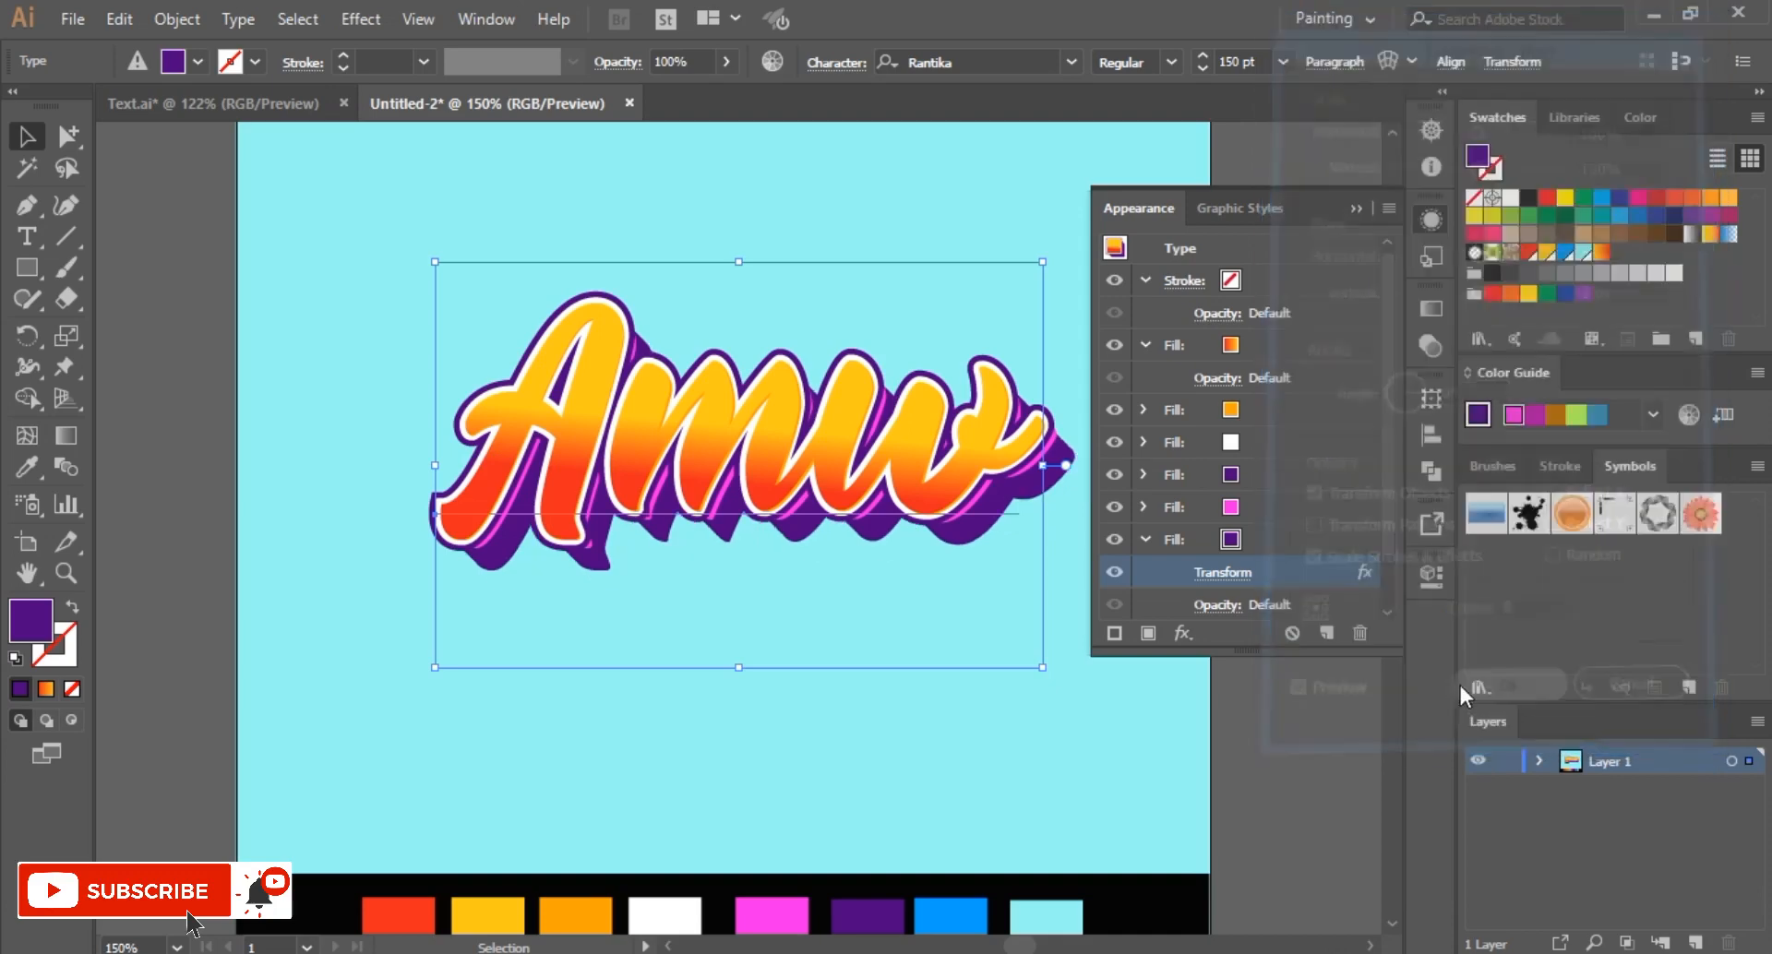
Step: Add a Multiply Drop Shadow to the lowest purple fill with 60% opacity, 4 px X offset, 7 px Y offset and 5 px blur
click(1184, 635)
mouse_move(1349, 192)
mouse_move(1349, 251)
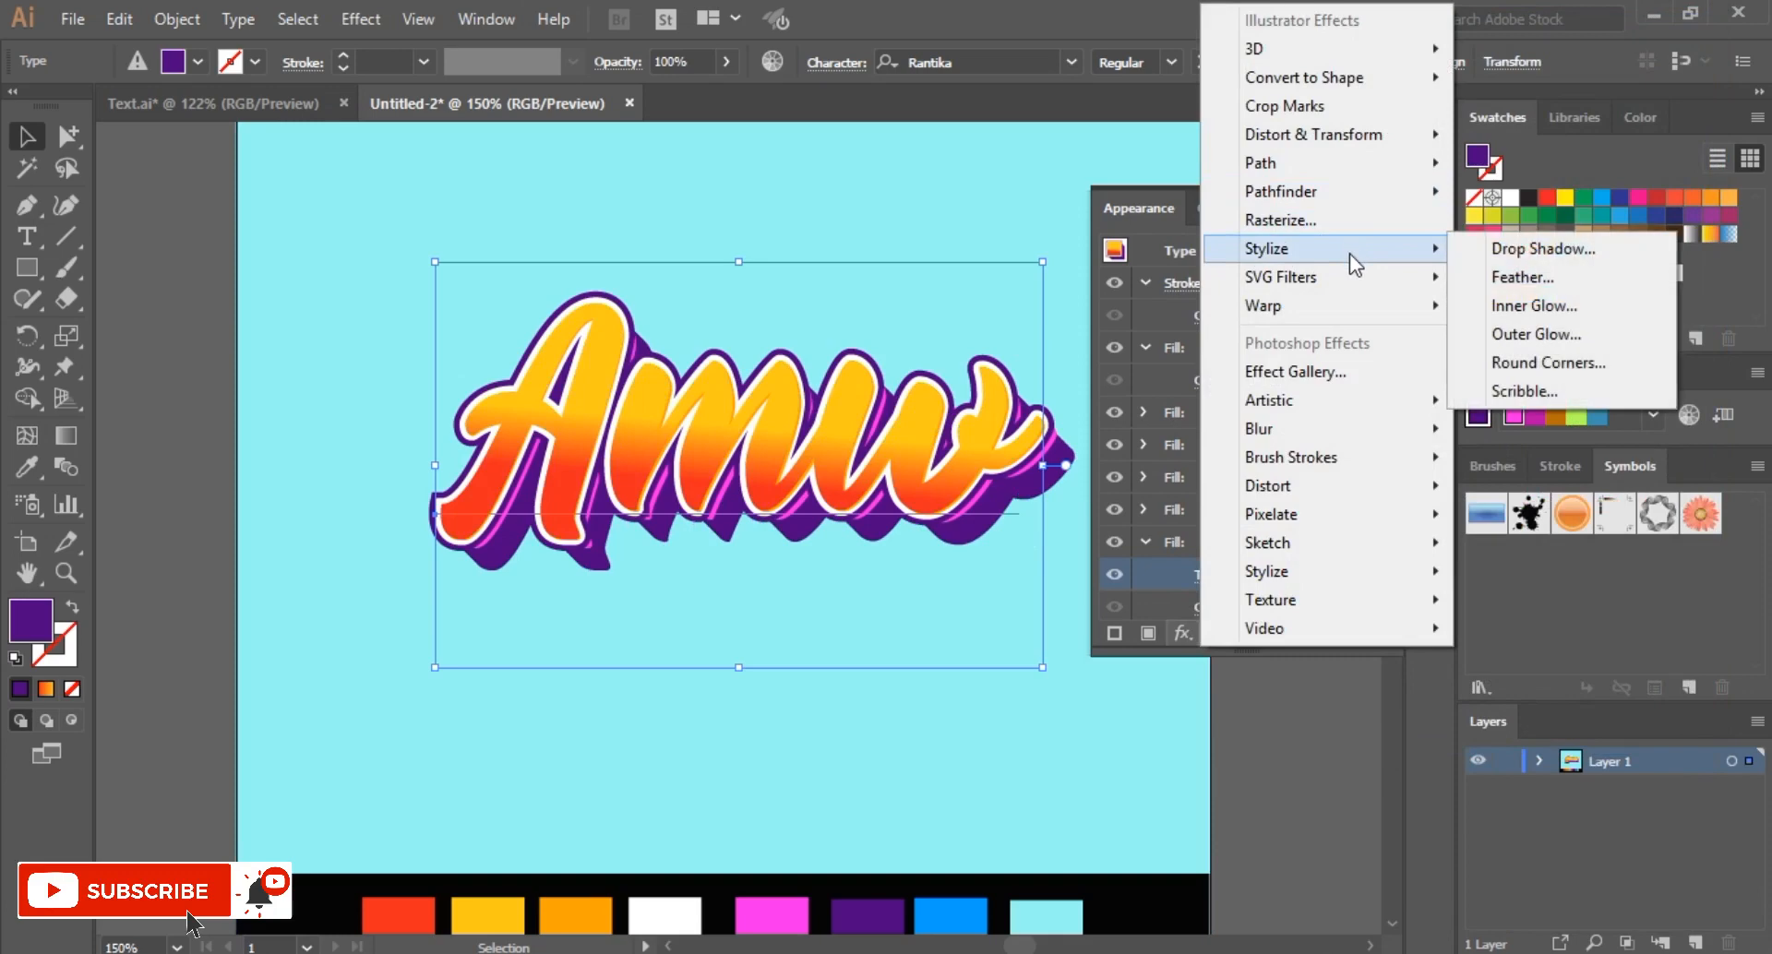
click(1515, 248)
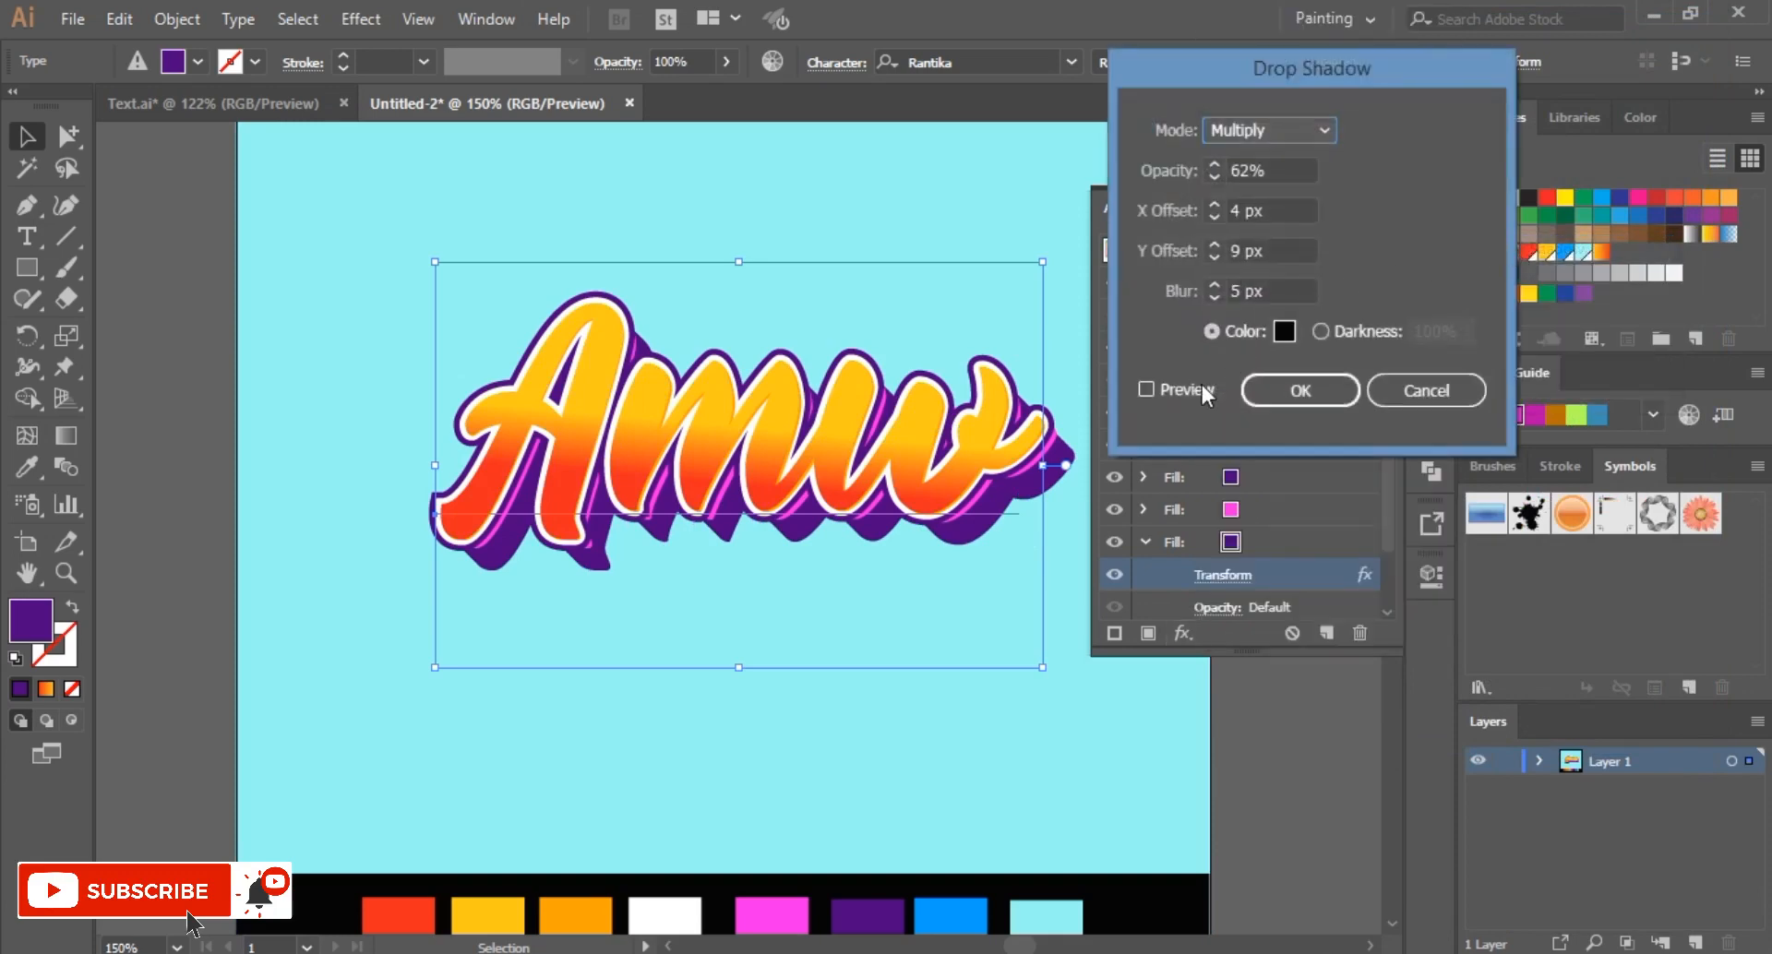
click(1149, 390)
click(1278, 173)
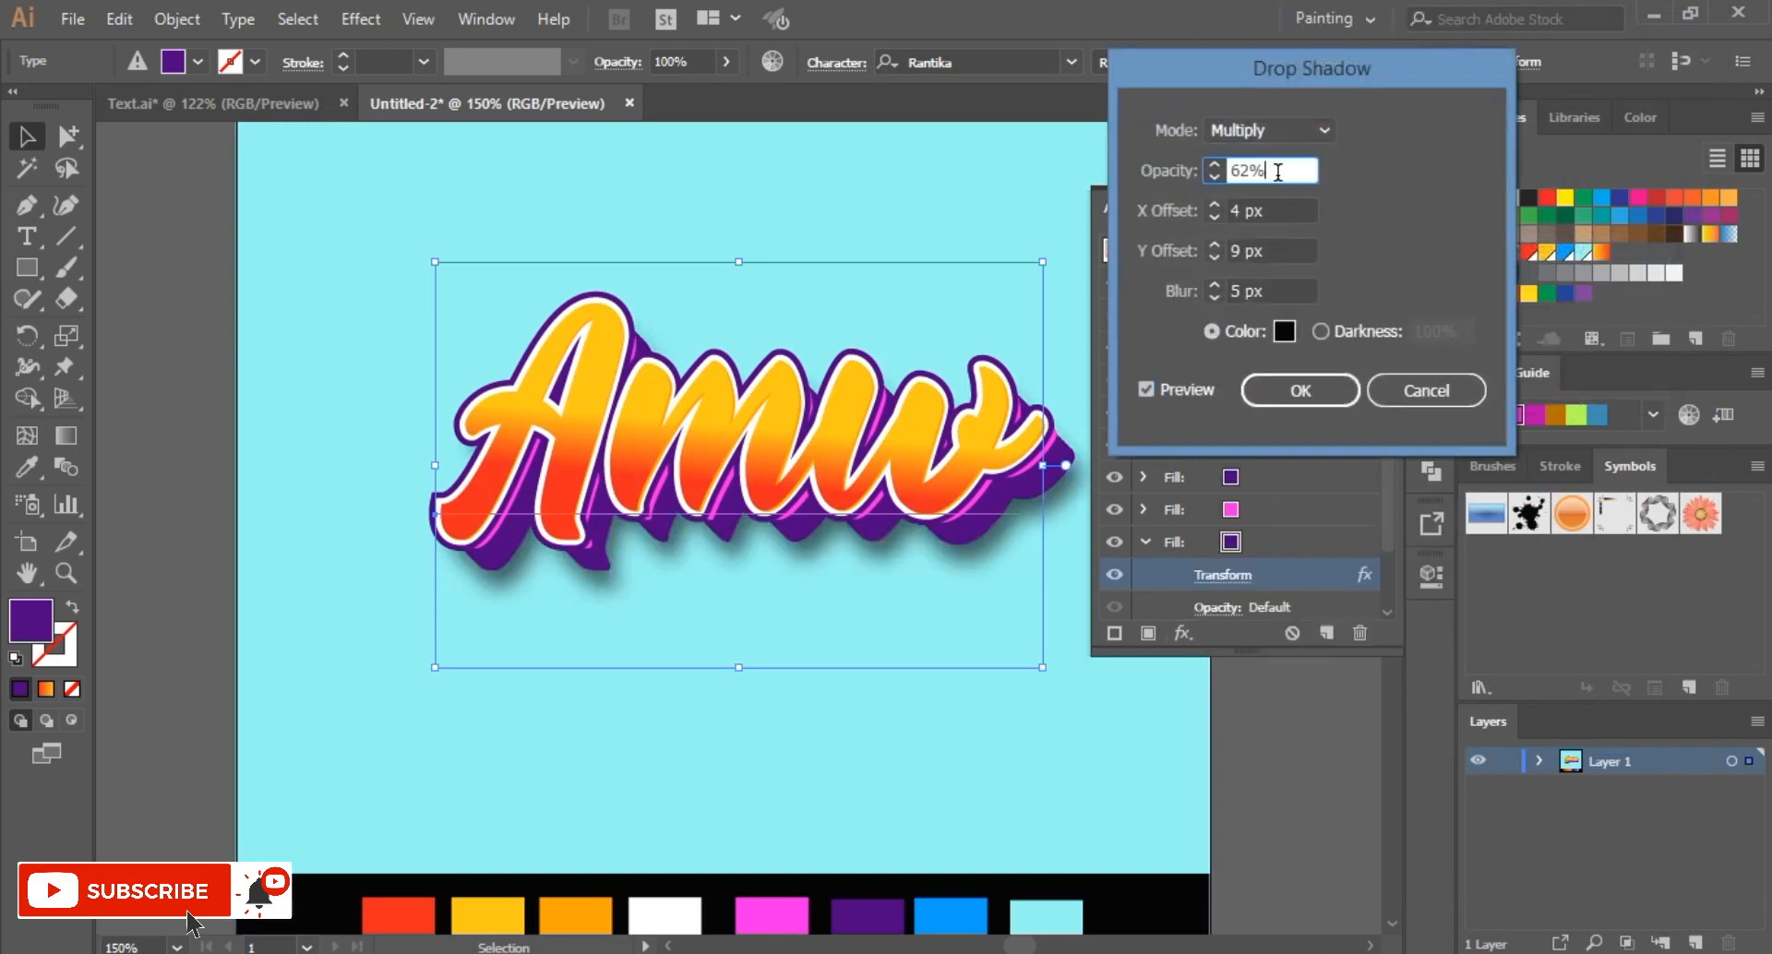
key(Down)
key(Down)
click(1282, 250)
key(Down)
key(Down)
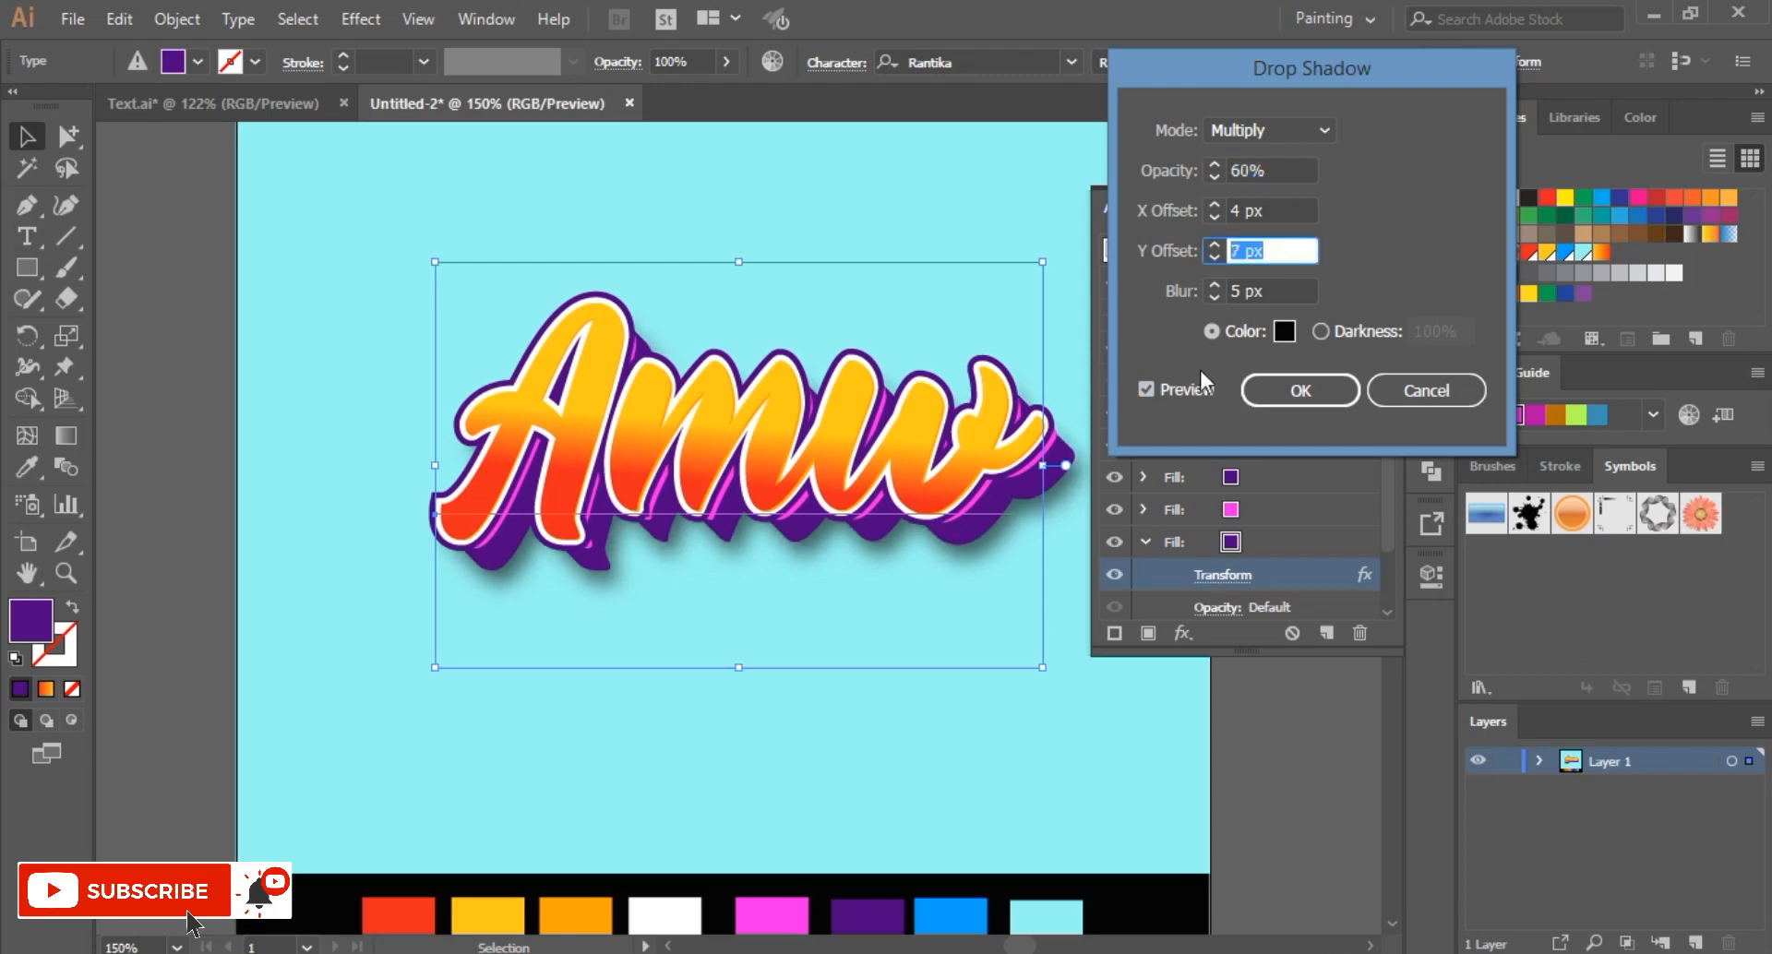
click(1176, 395)
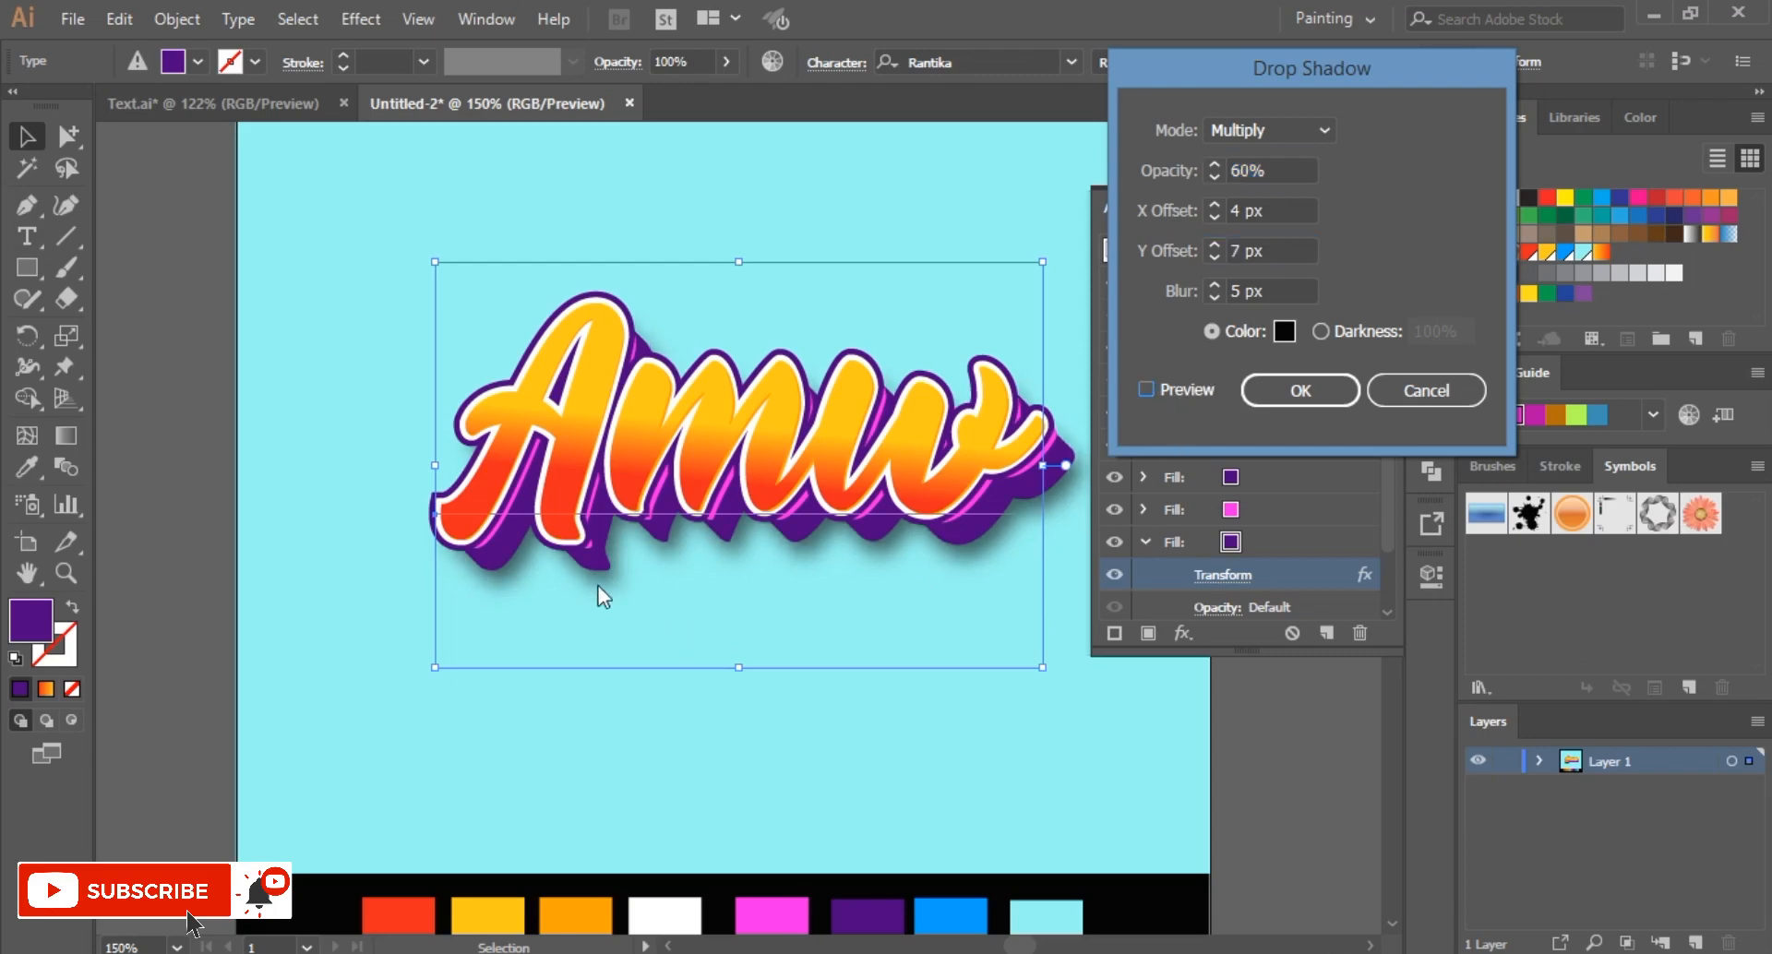
click(1276, 399)
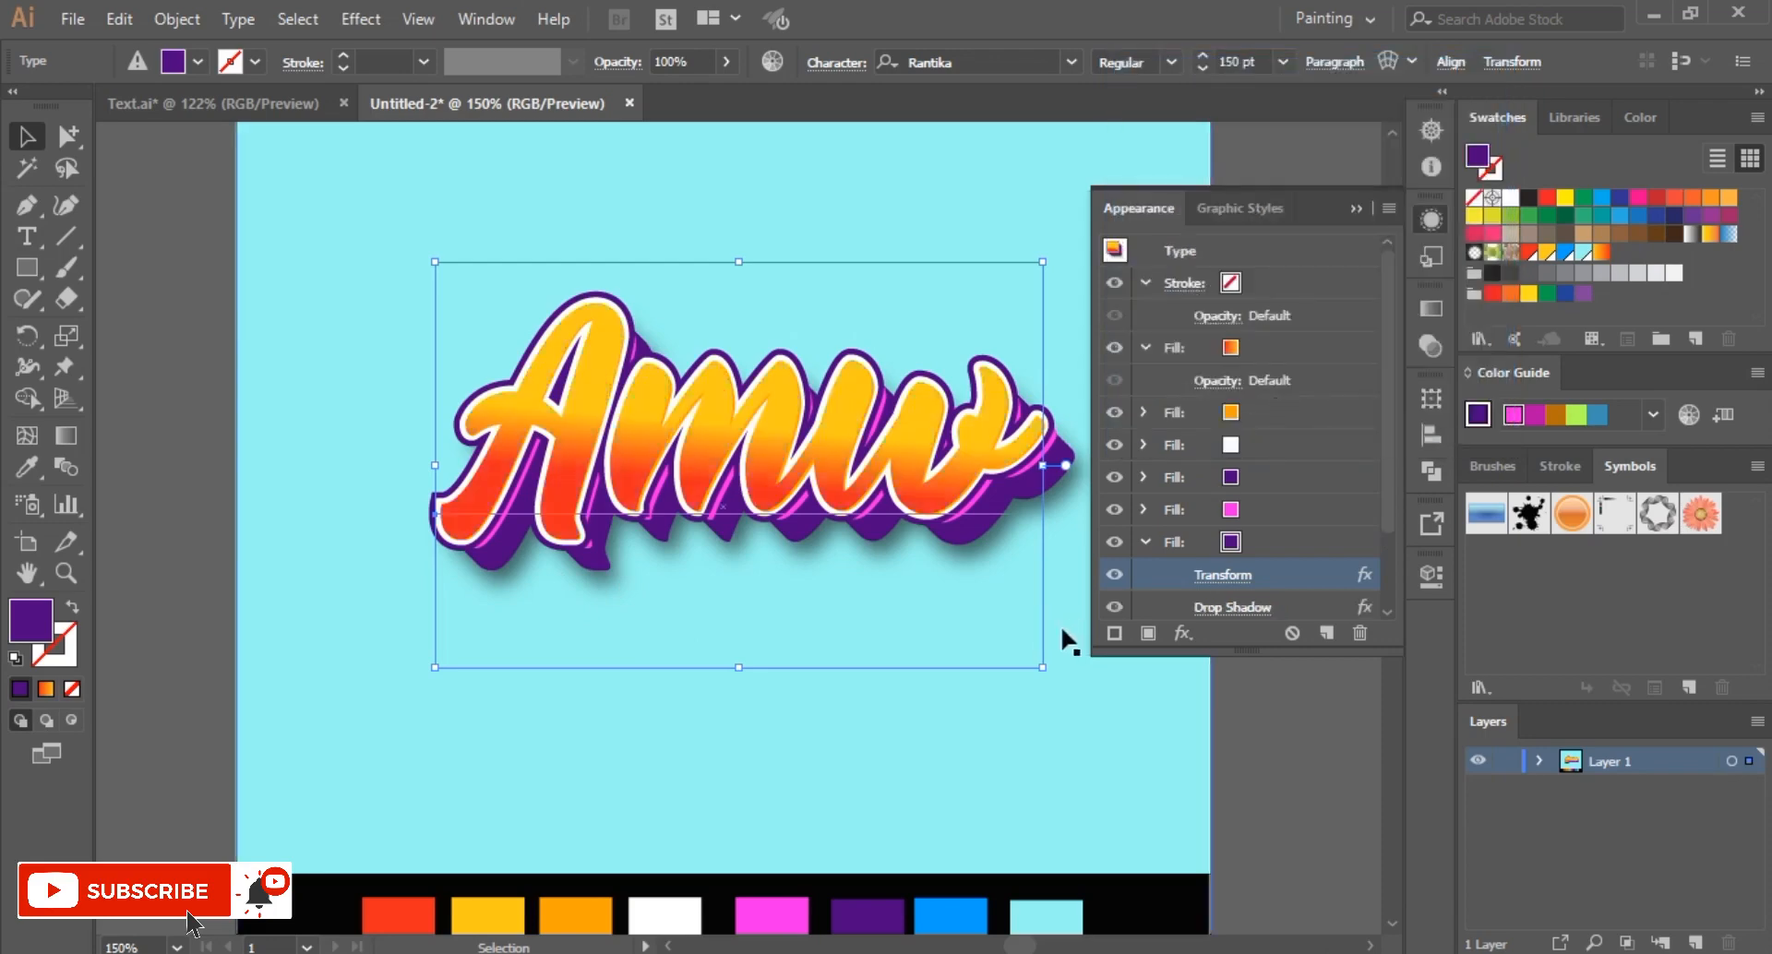
Step: Duplicate the lettering's top gradient fill and open the Decorative Legacy pattern library for the uppermost copy
click(1297, 351)
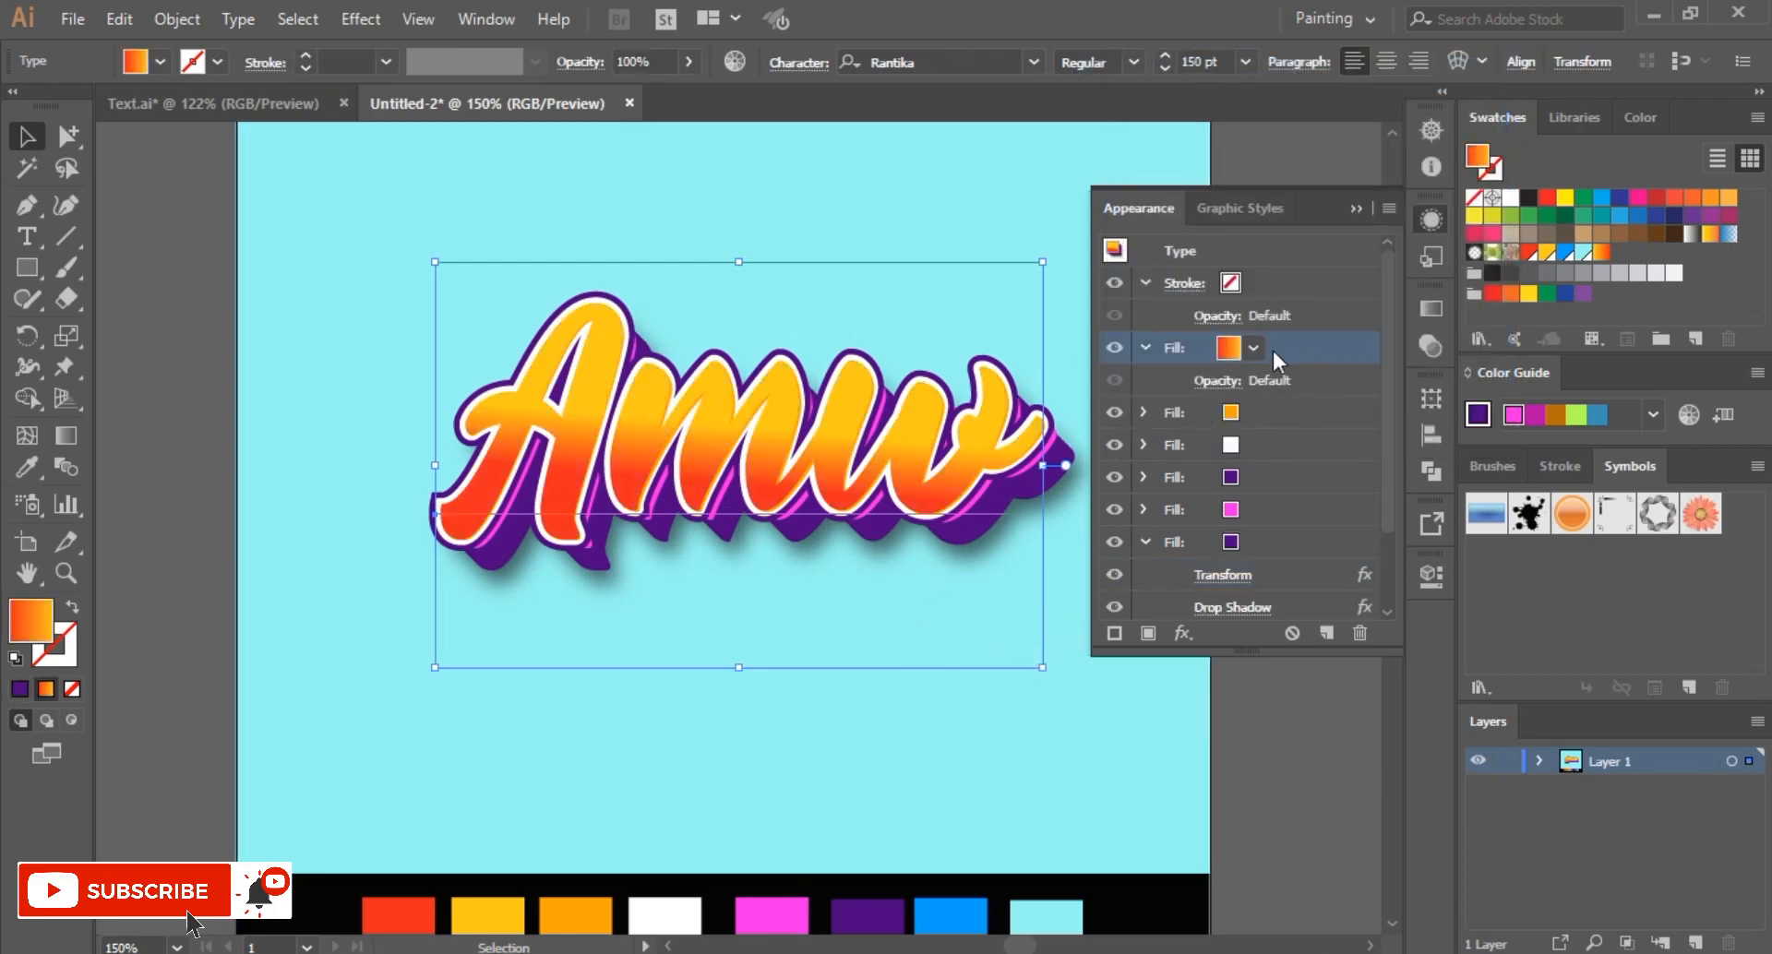
click(1145, 635)
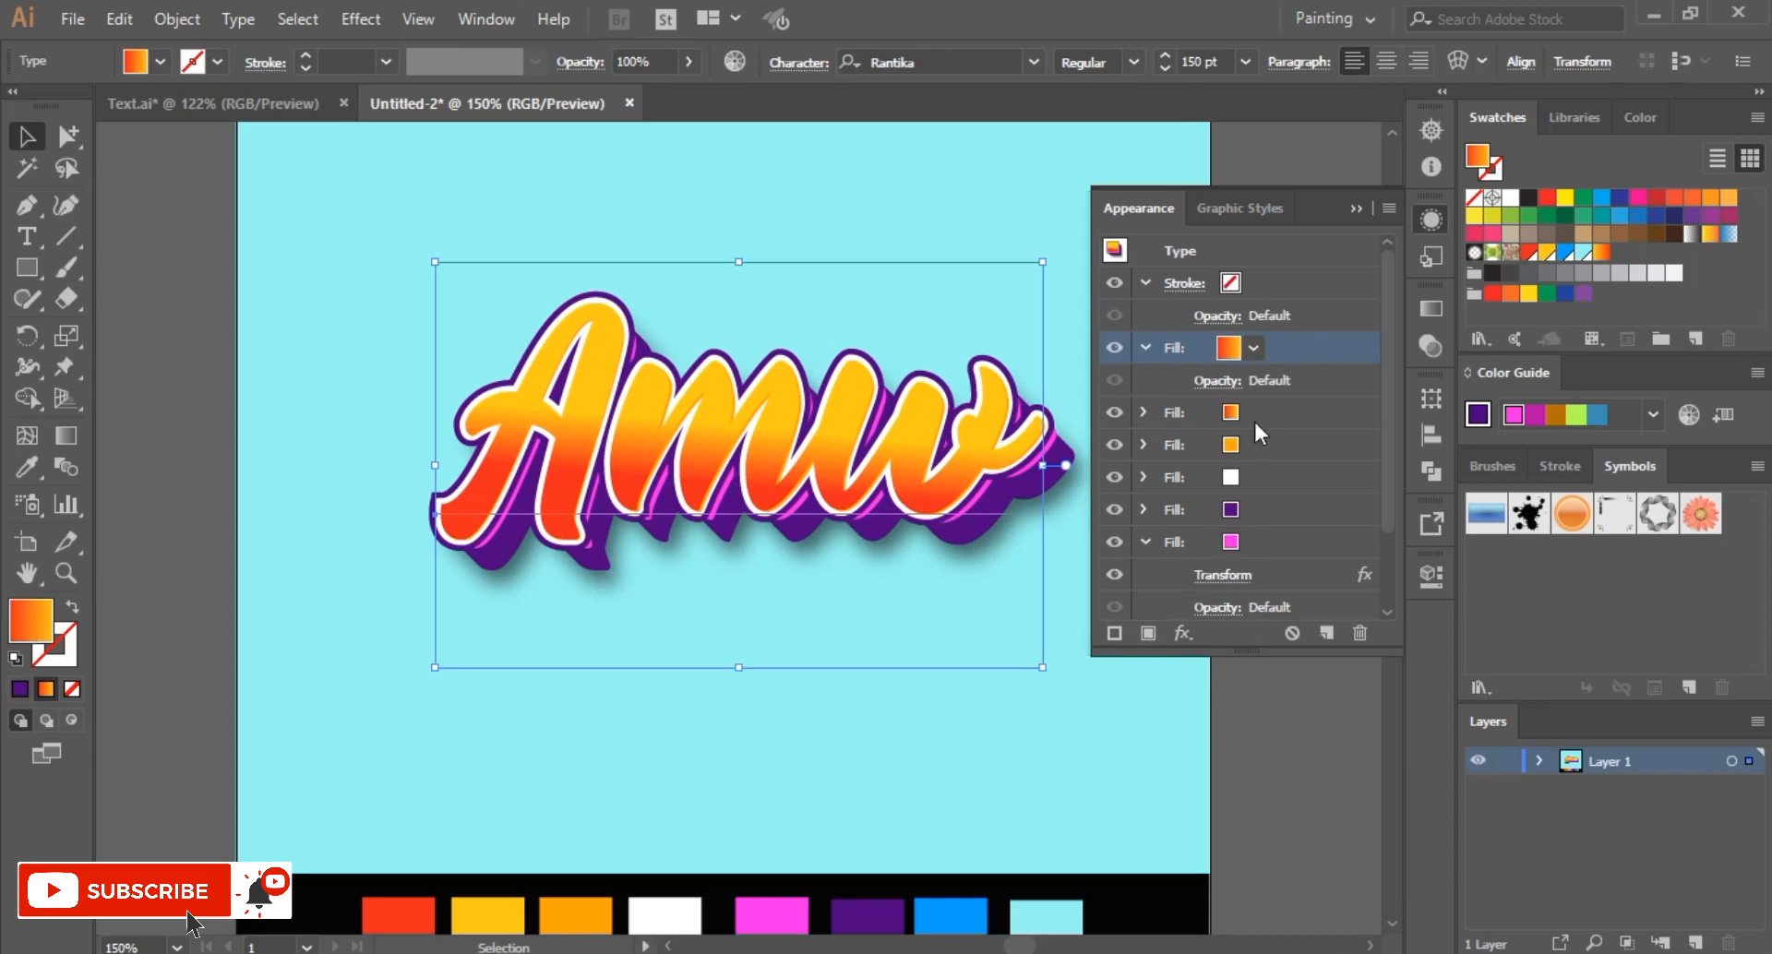
click(1255, 349)
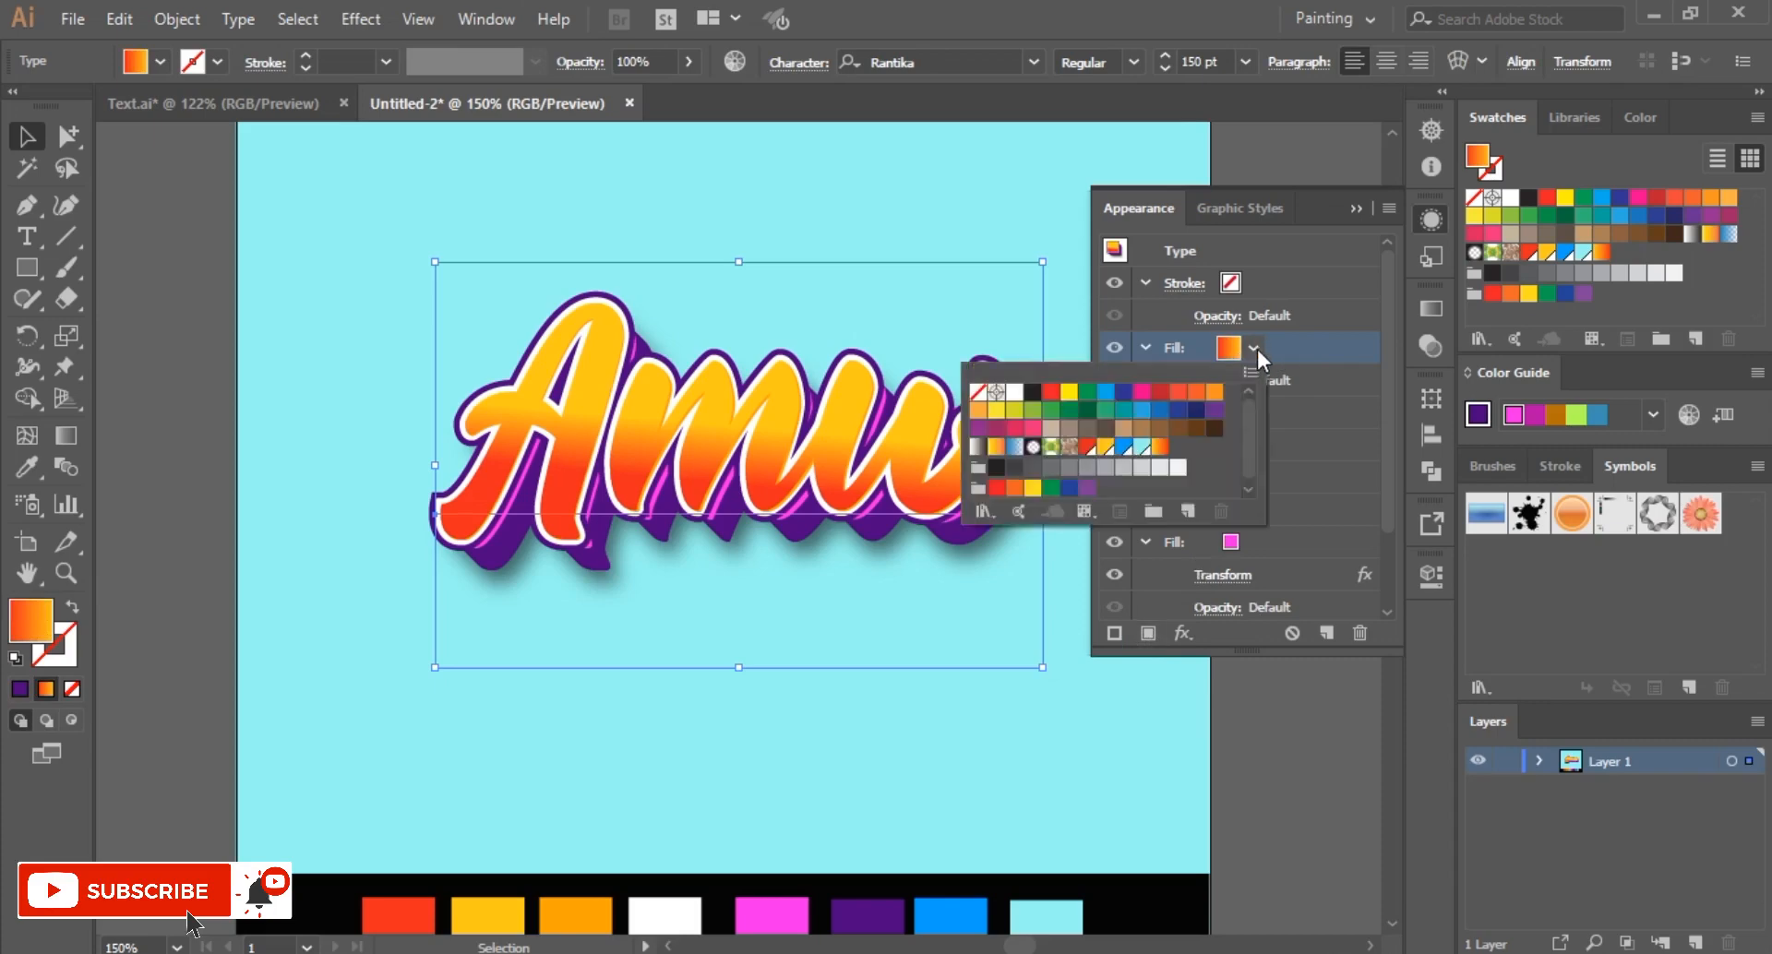
click(995, 519)
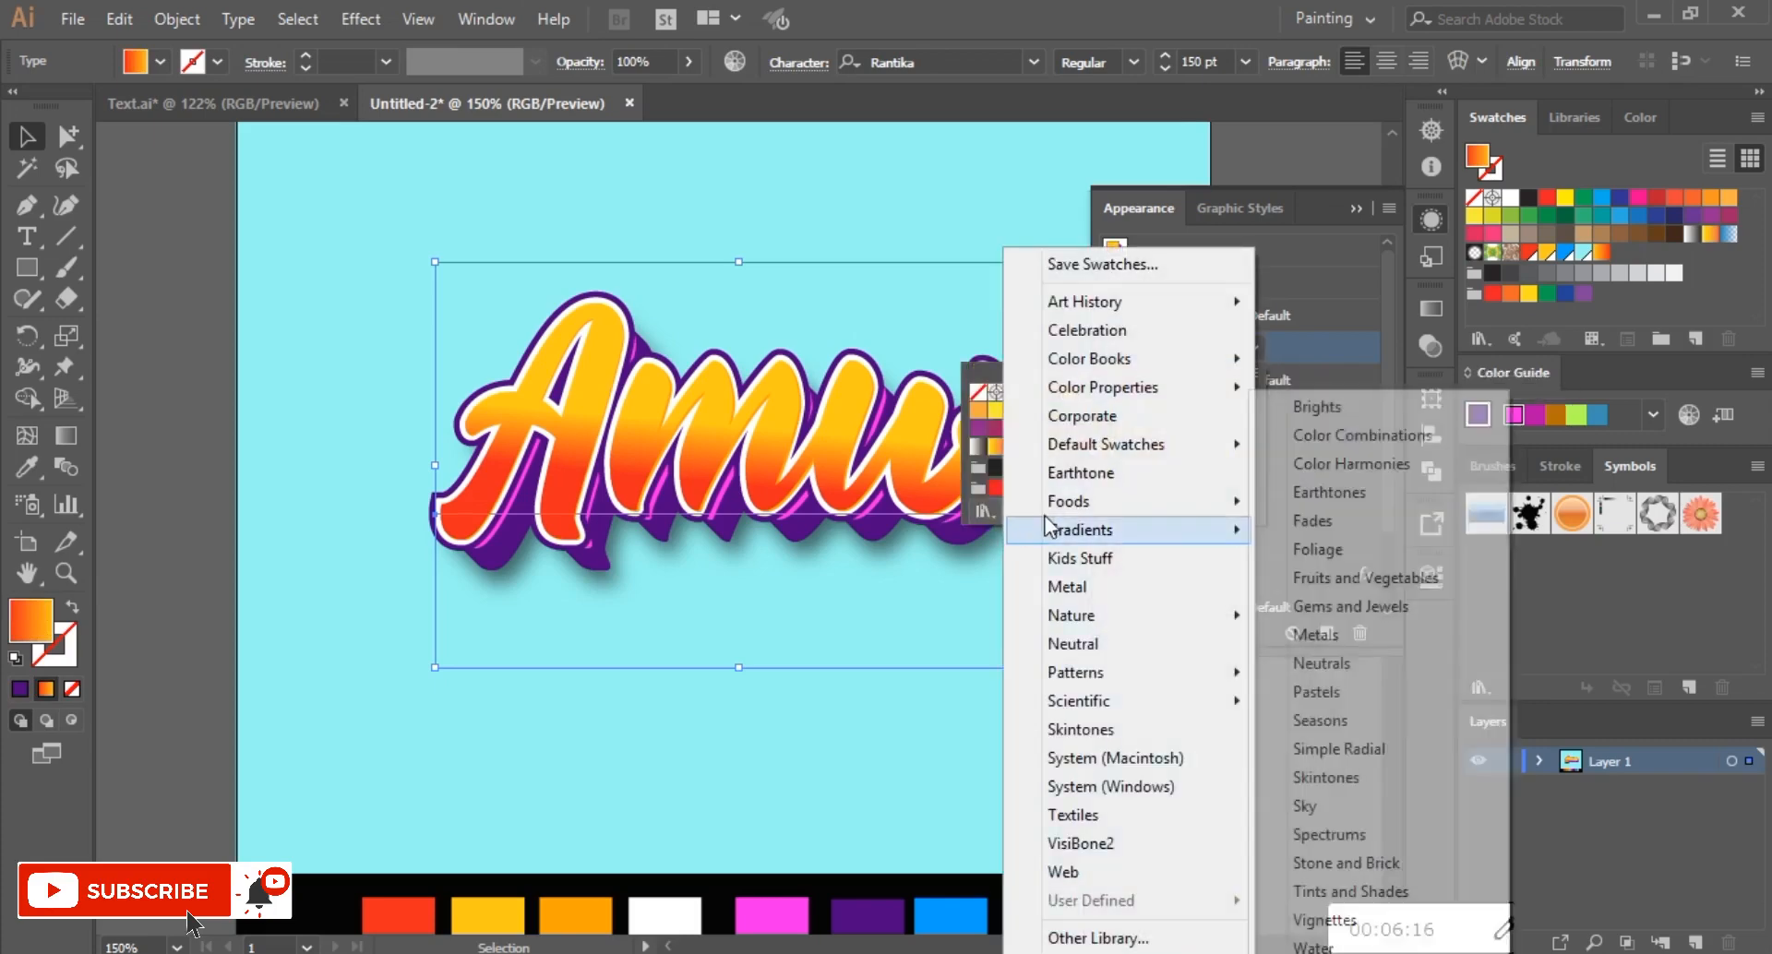
mouse_move(1159, 672)
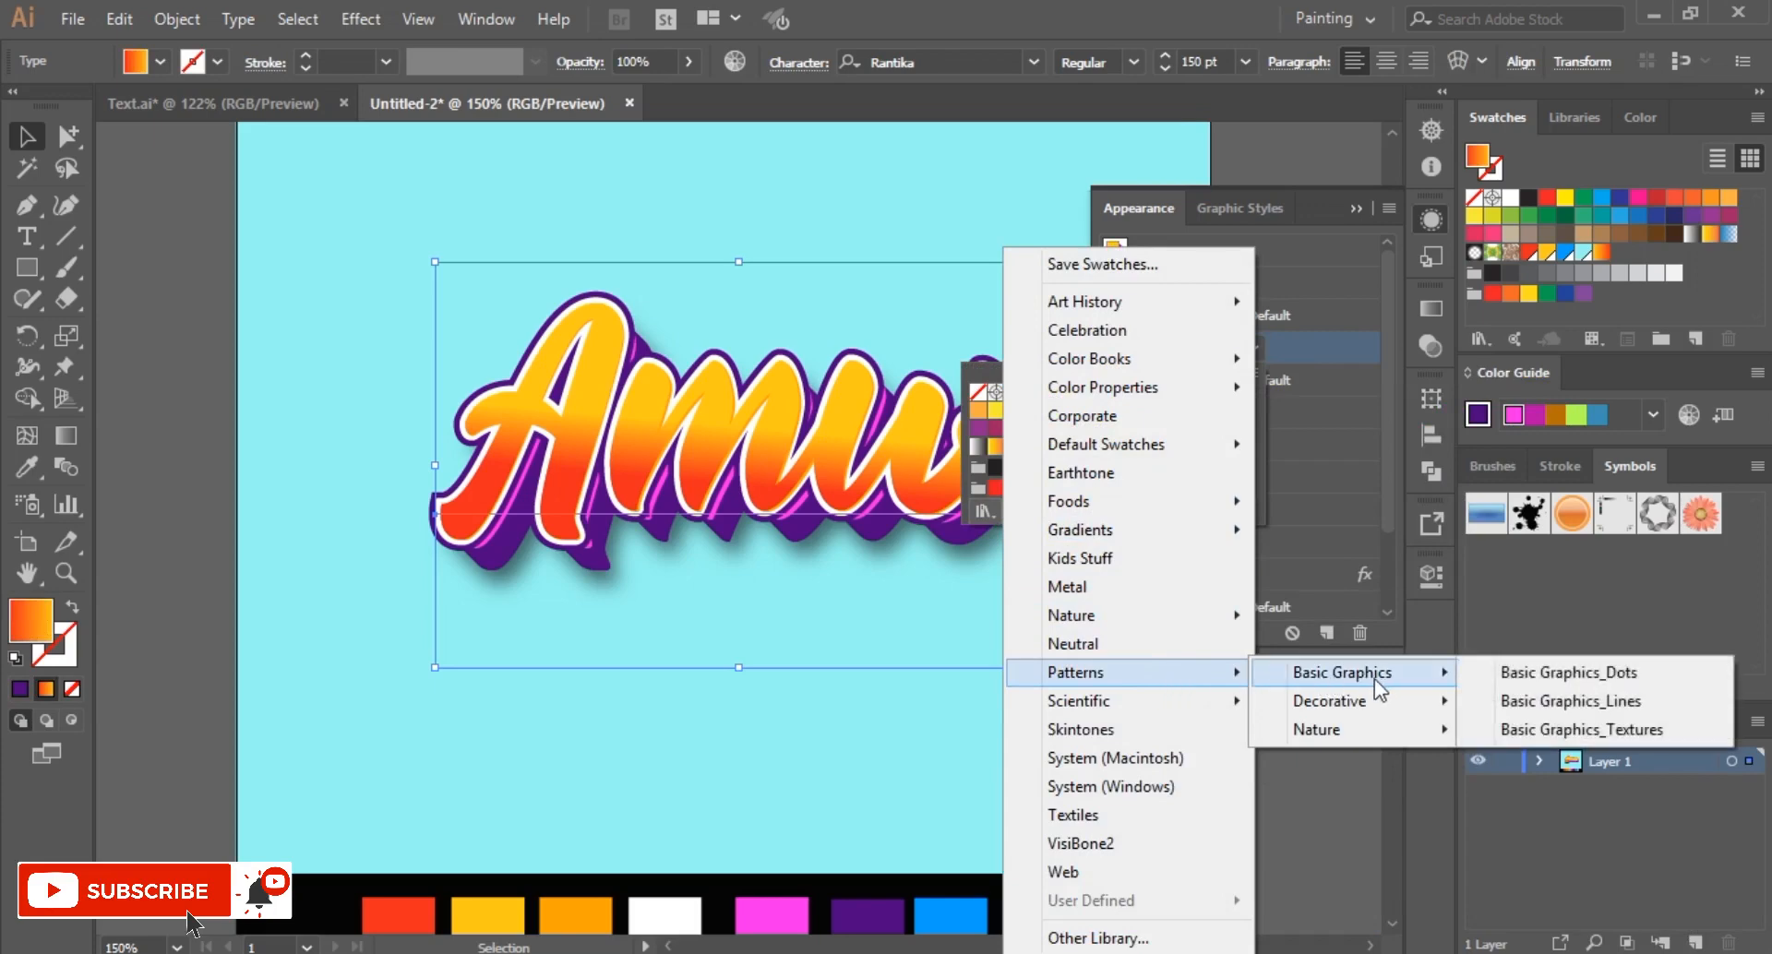
mouse_move(1381, 701)
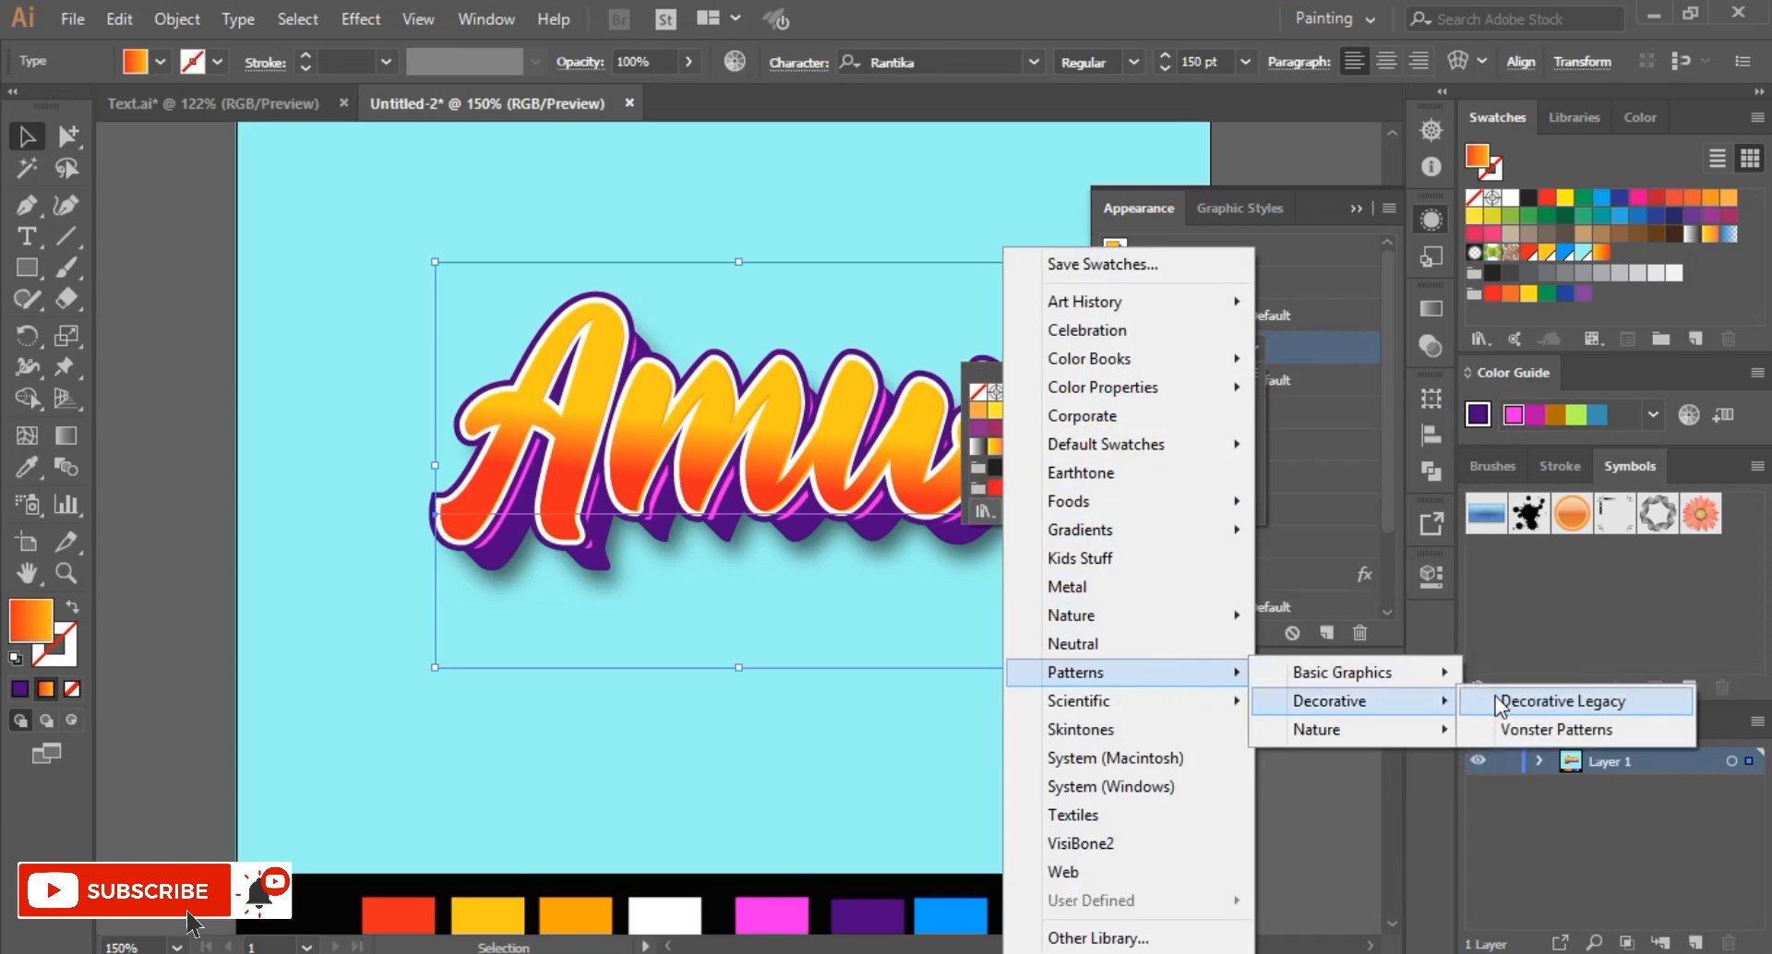
click(1477, 700)
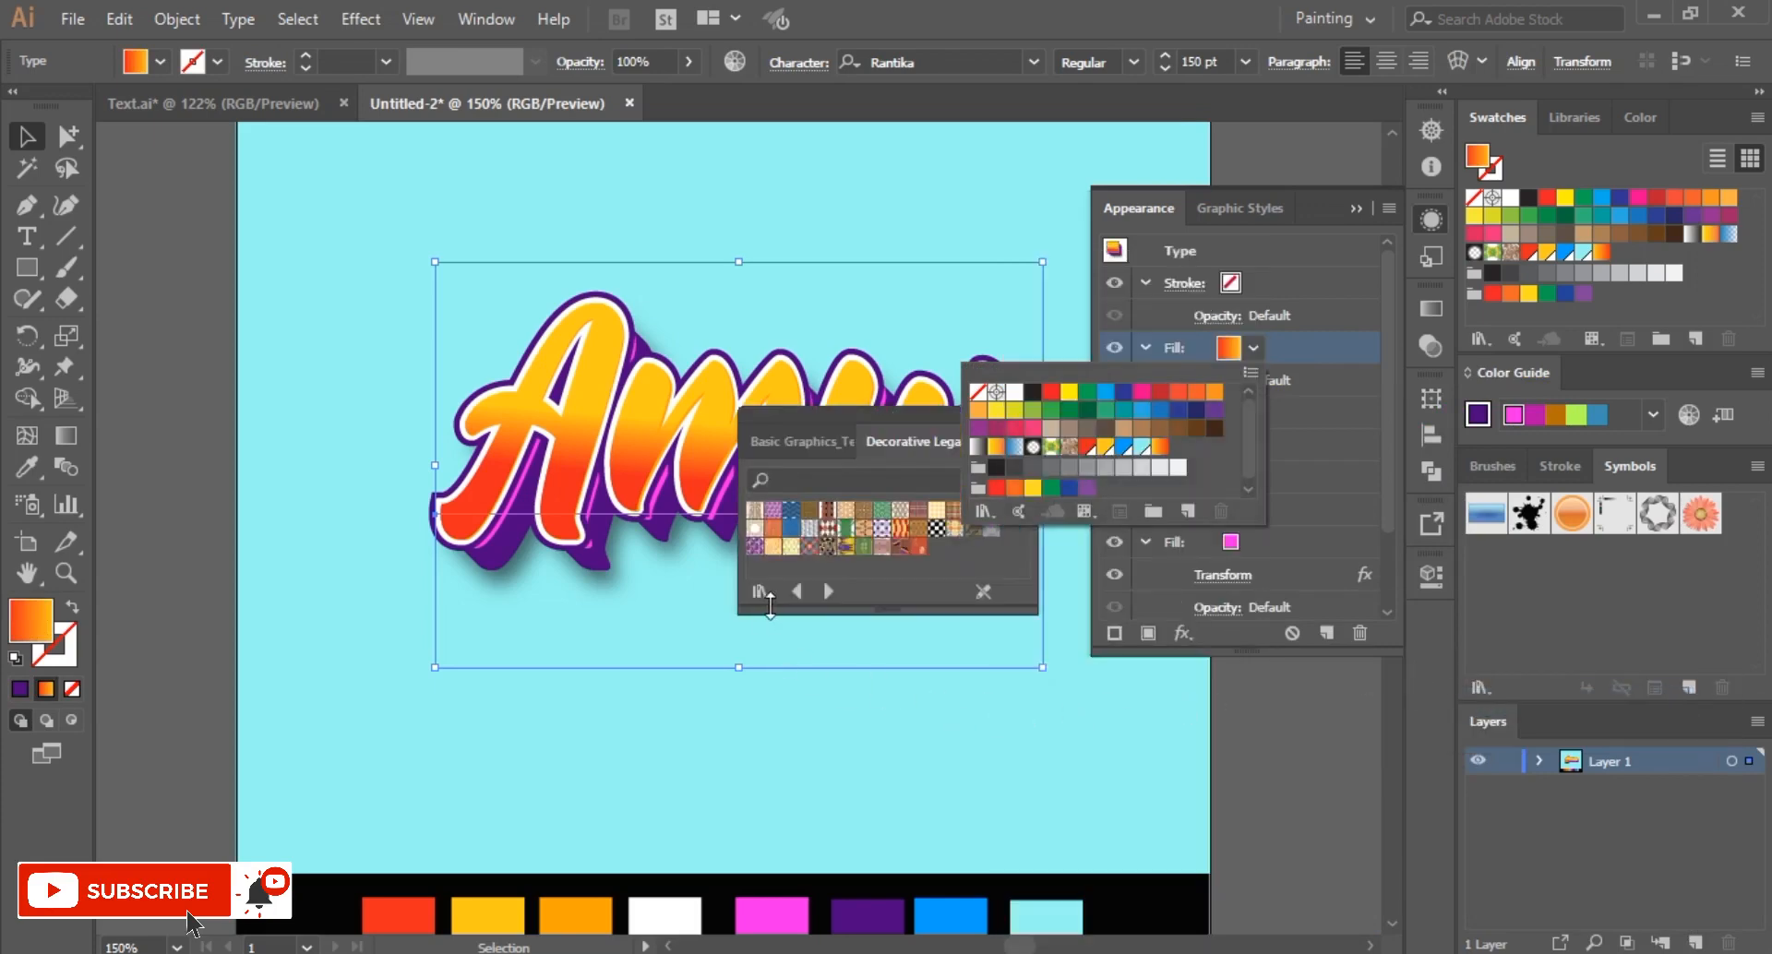
Step: Apply a speckled texture pattern from the Basic Graphics_Textures library to the lettering's uppermost fill and close the library
click(794, 596)
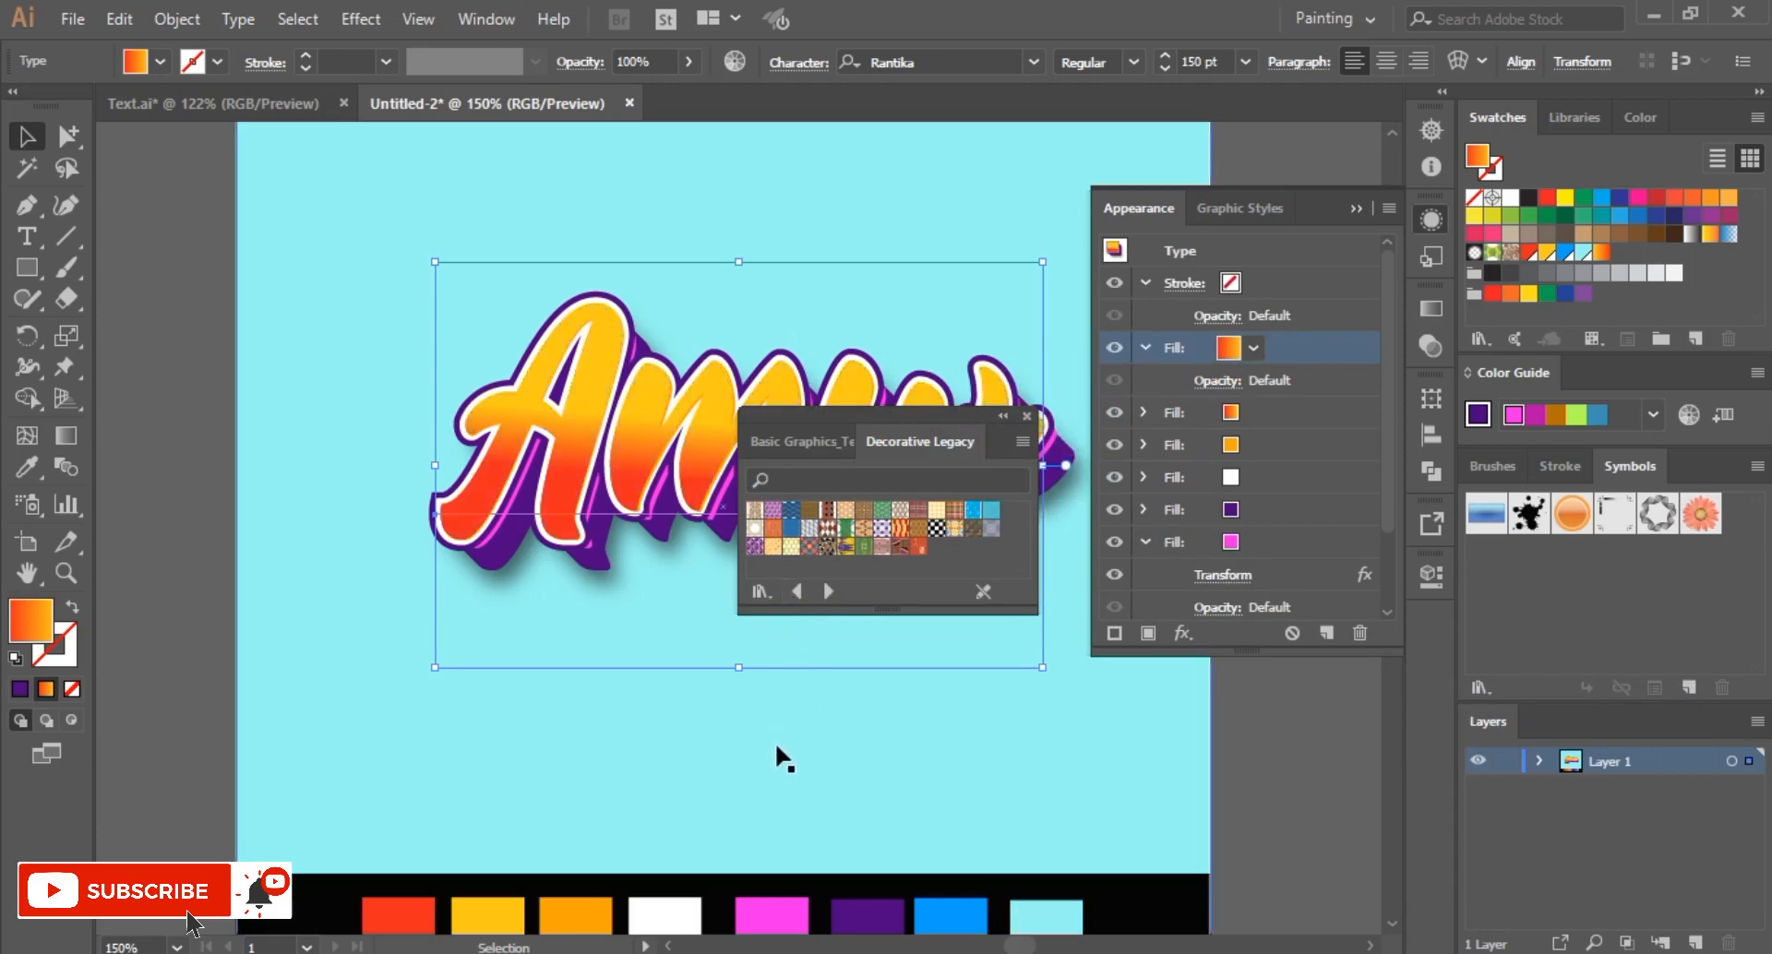
click(795, 589)
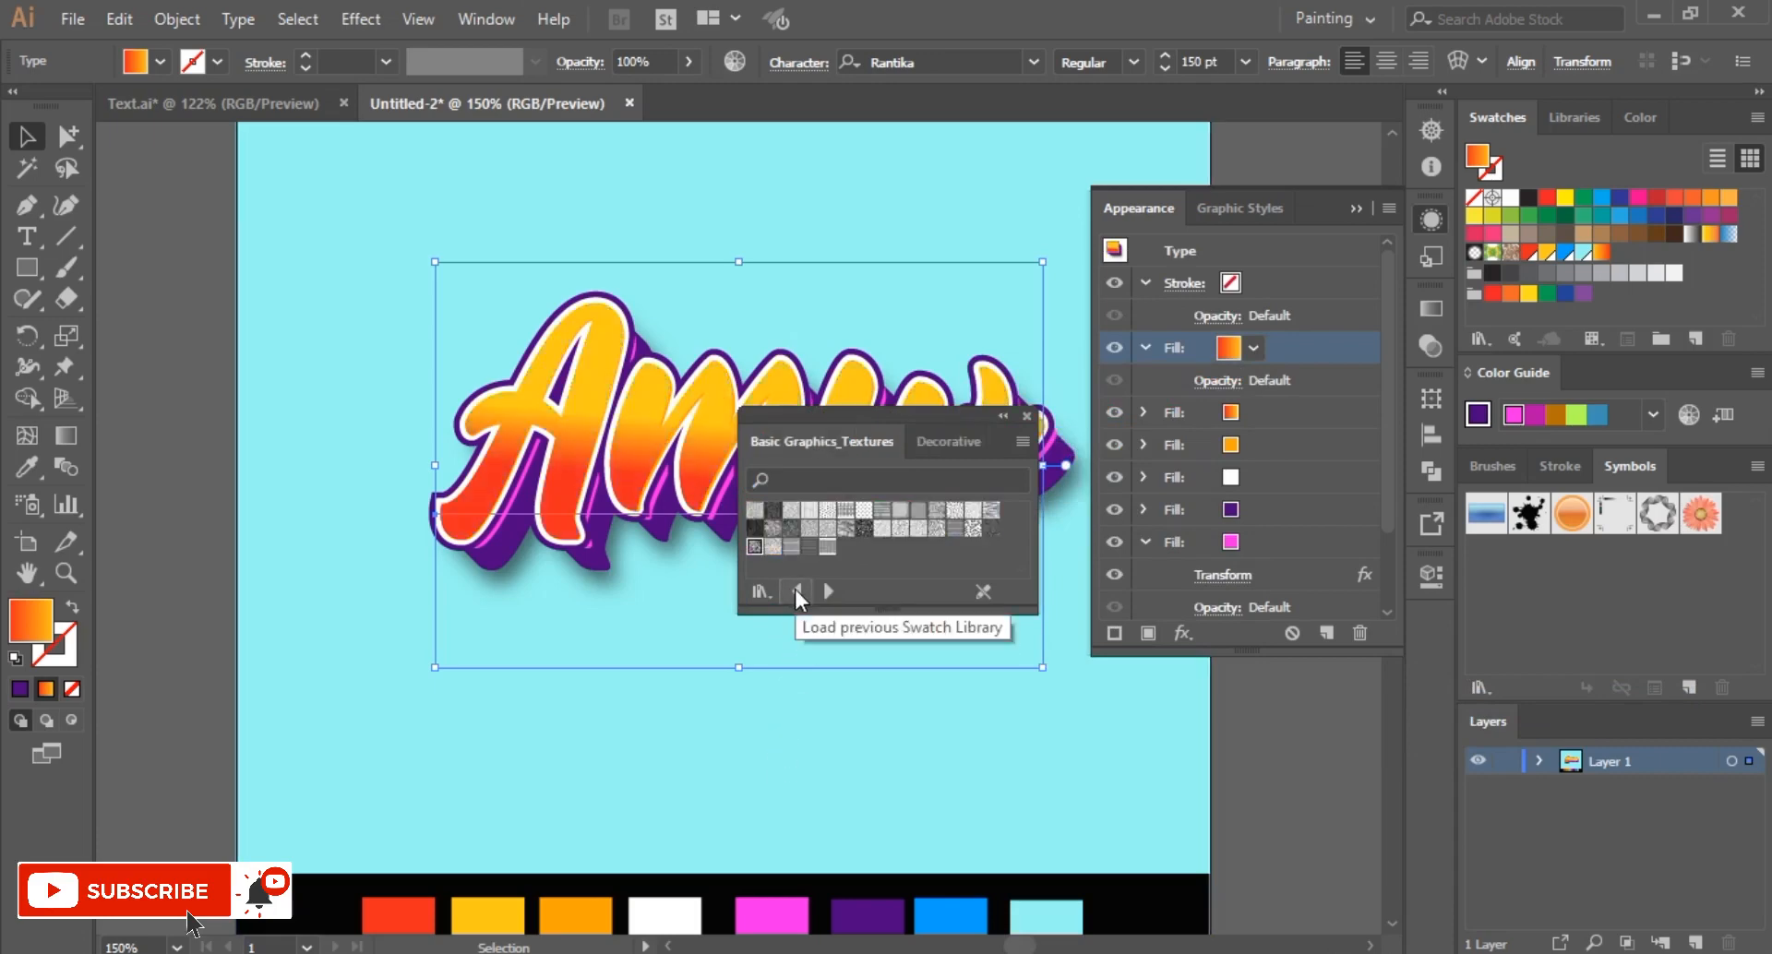
click(755, 530)
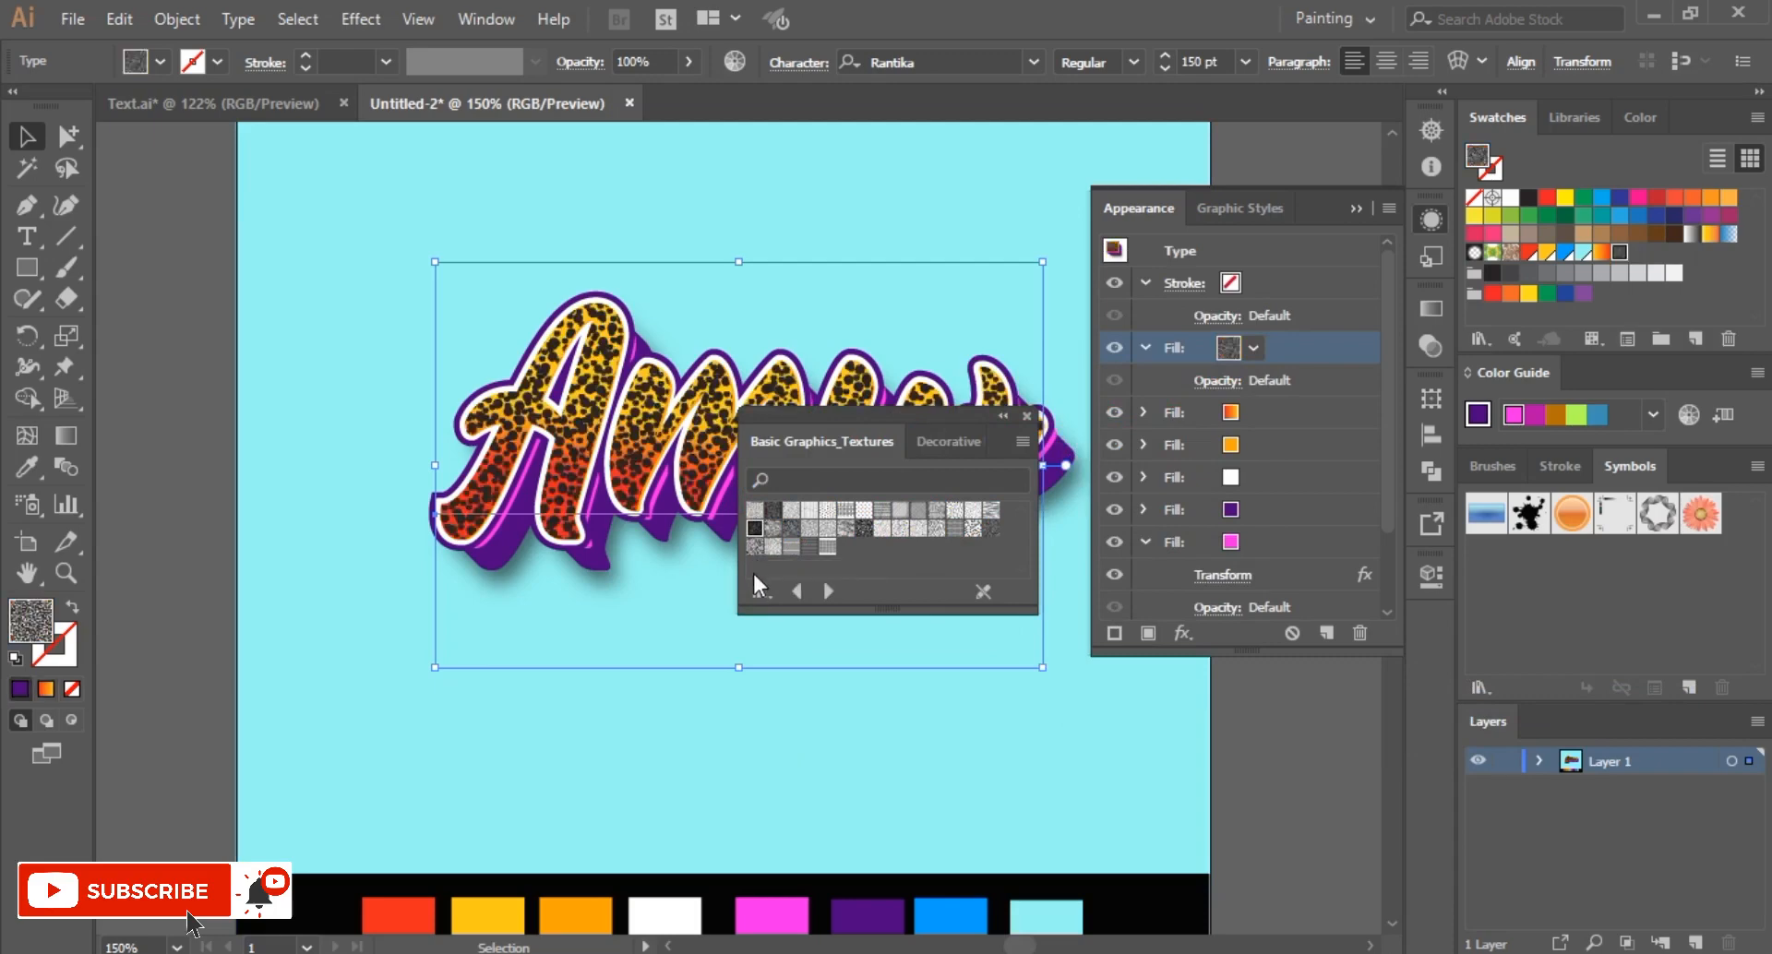
click(754, 548)
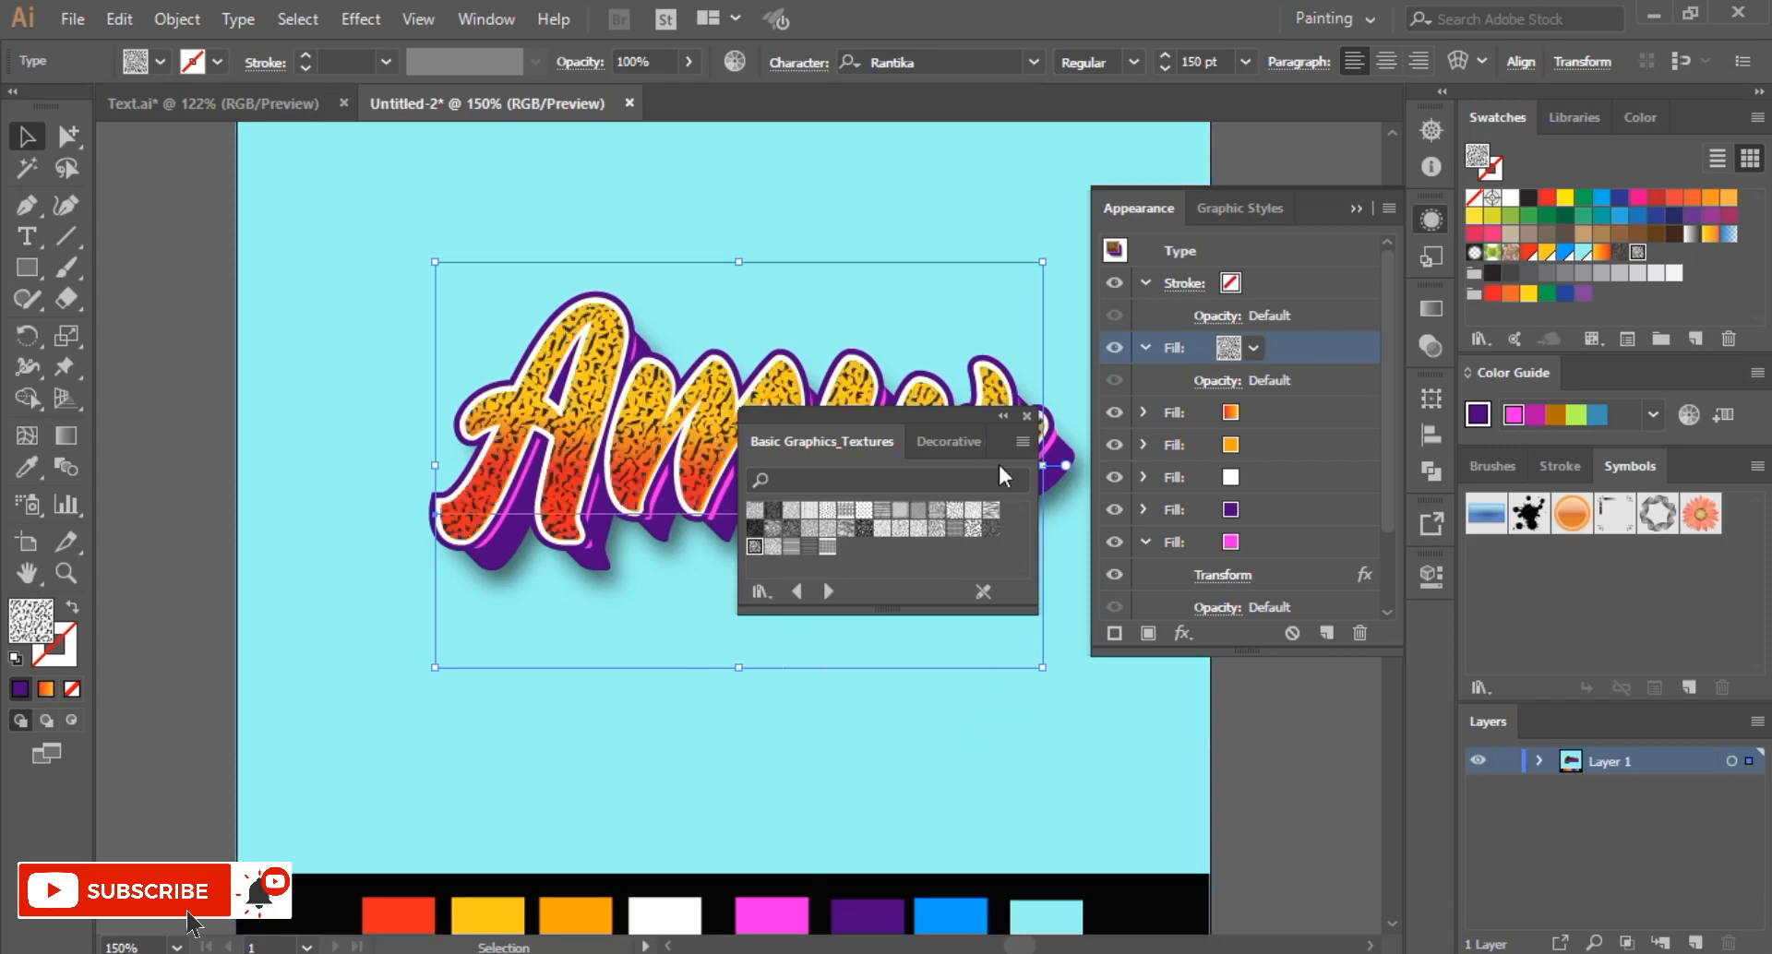
click(1026, 416)
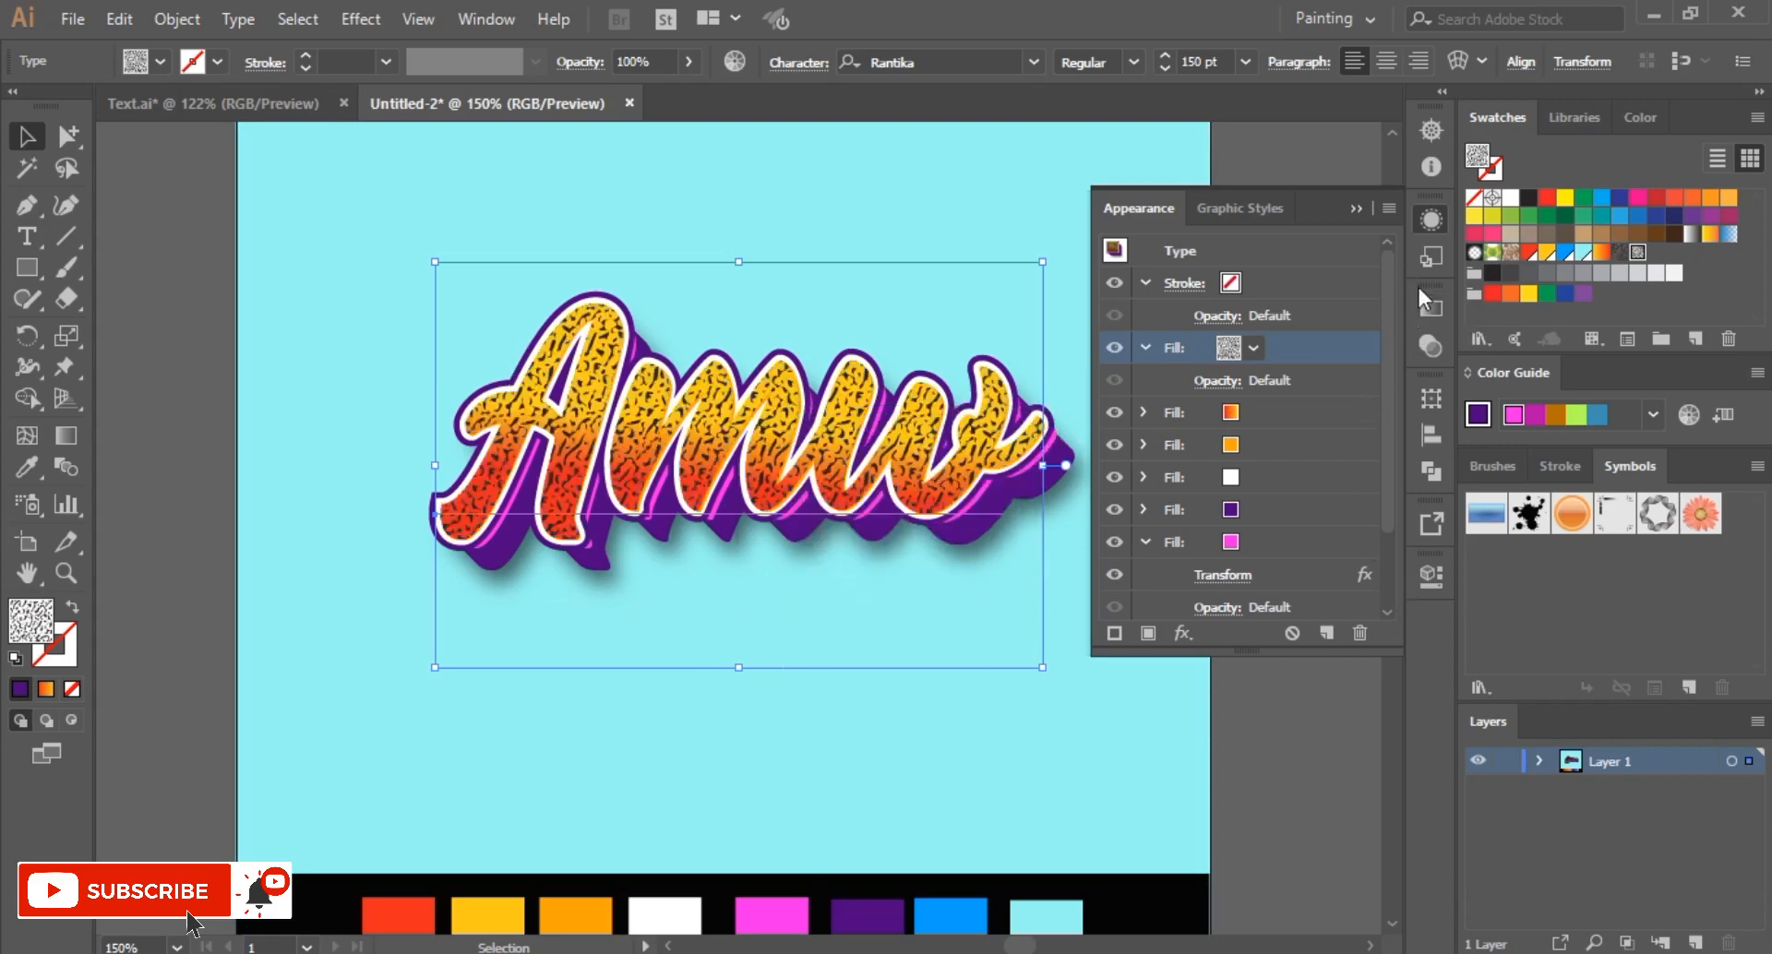
Step: Set the pattern fill's blending mode to Overlay and compare the lettering with the finished design in Text.ai
click(1418, 314)
click(1259, 301)
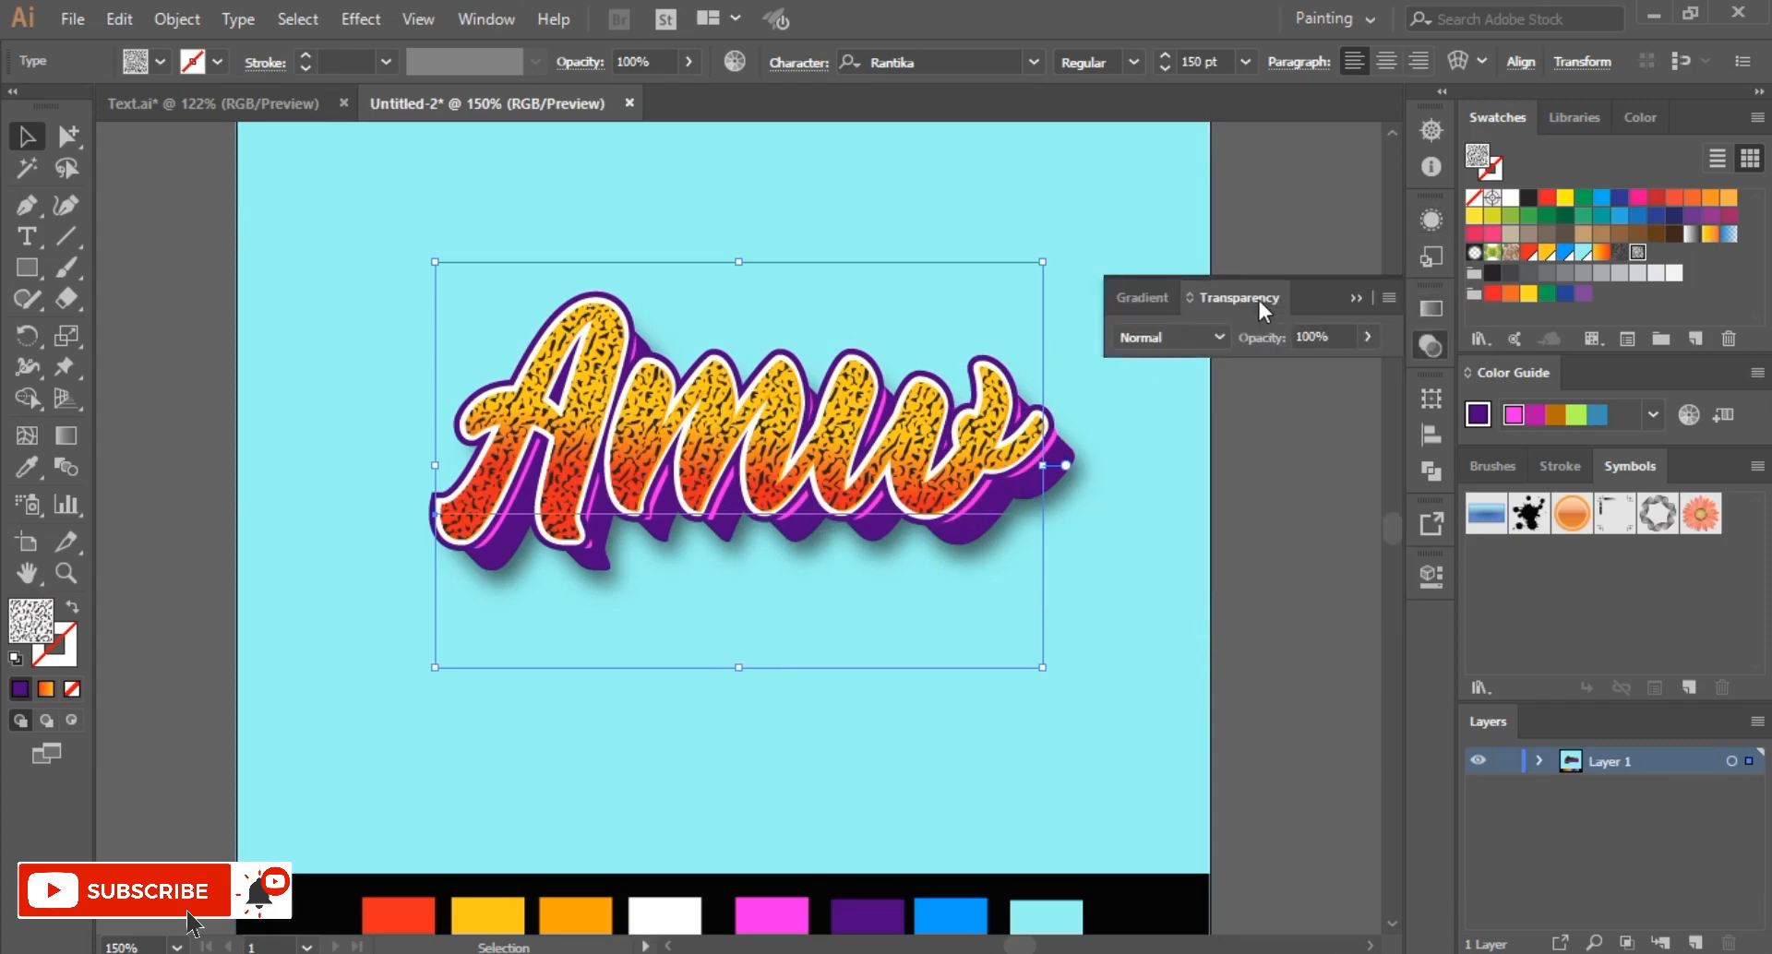
click(1222, 338)
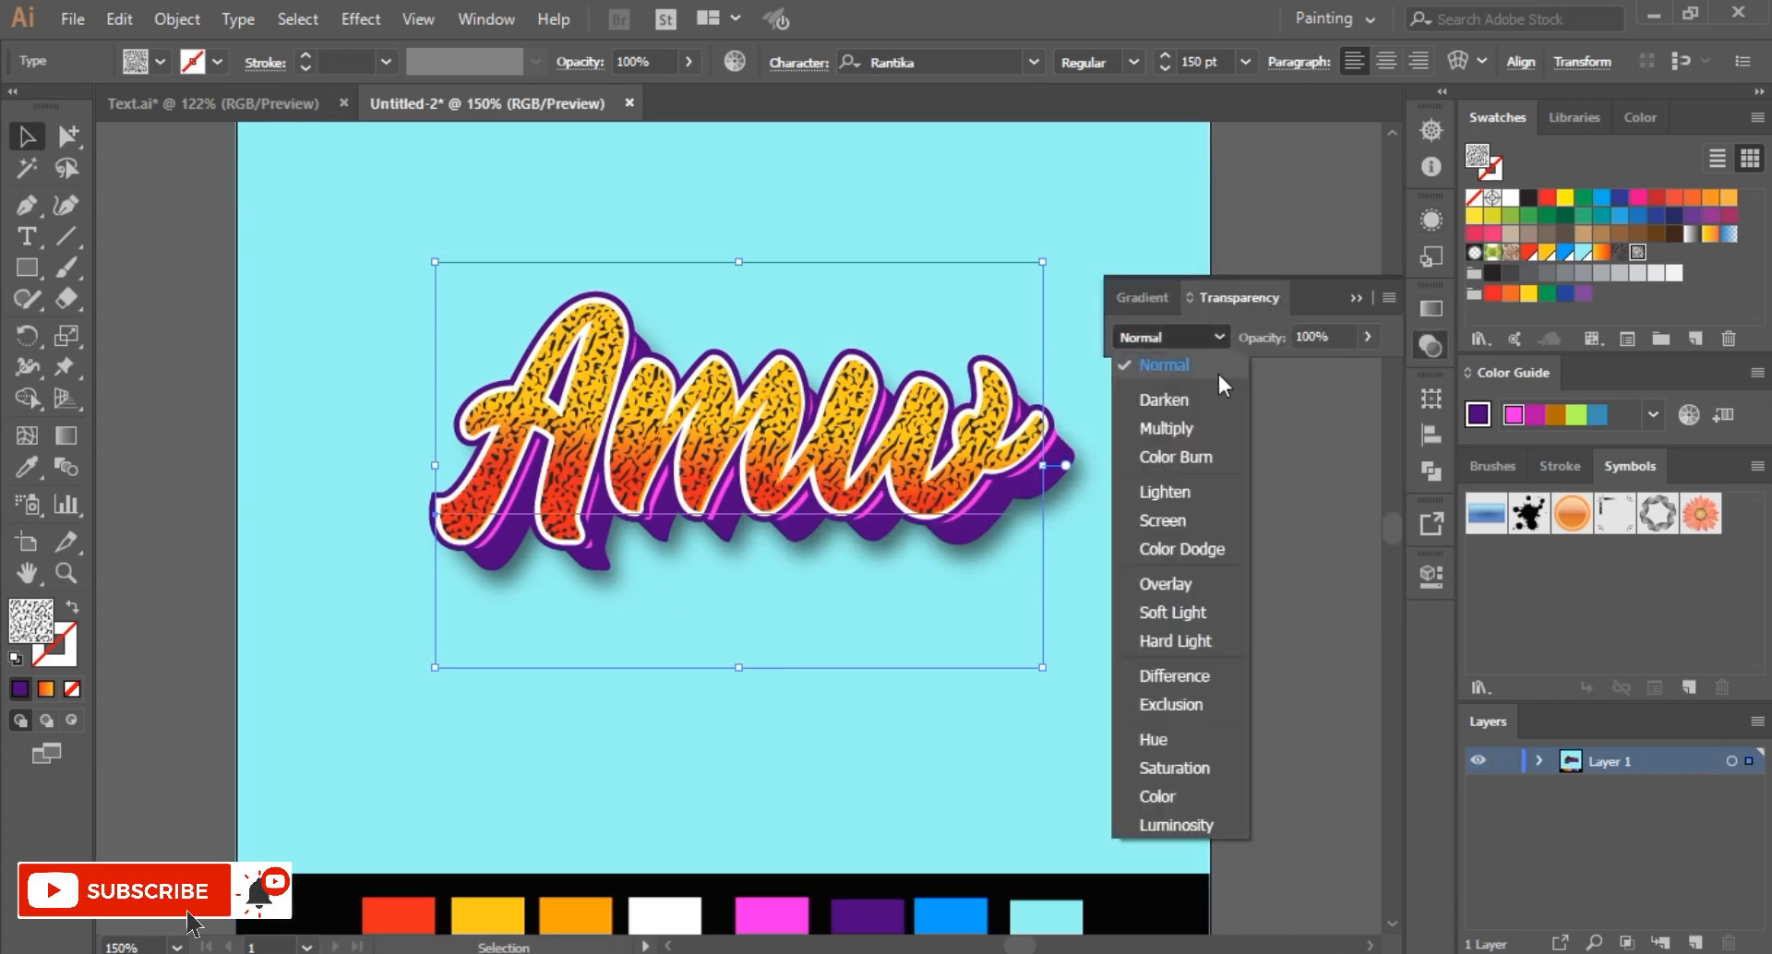
click(1181, 582)
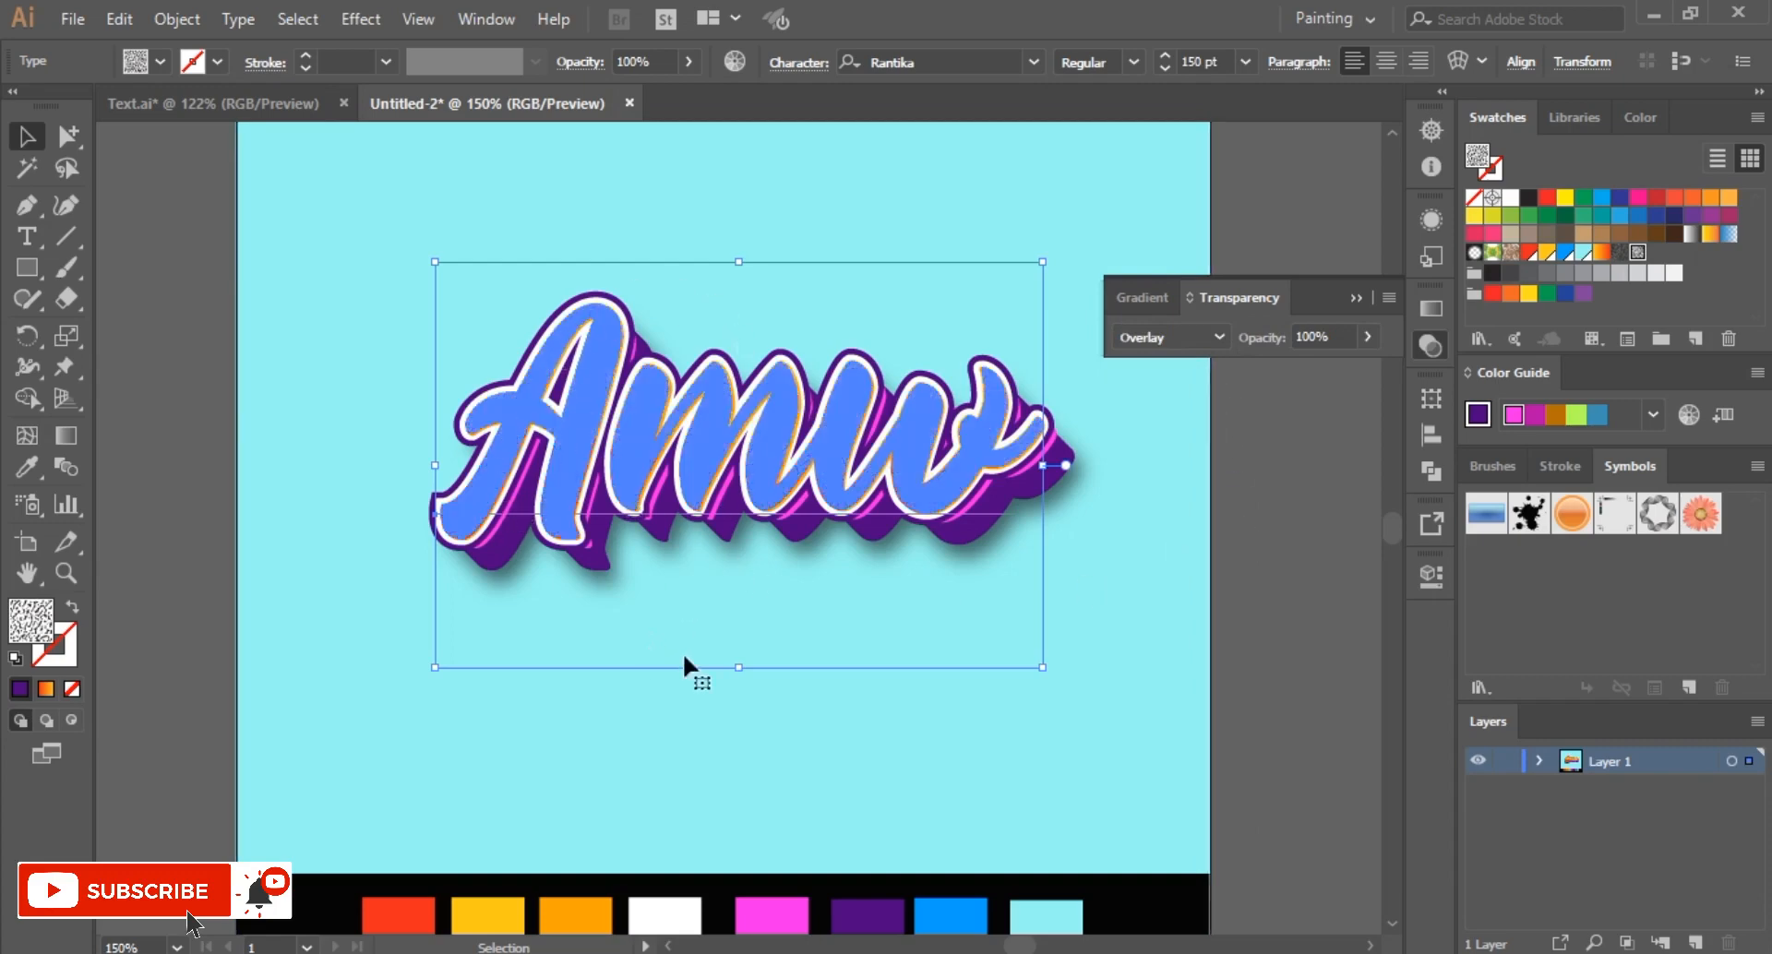
click(1295, 525)
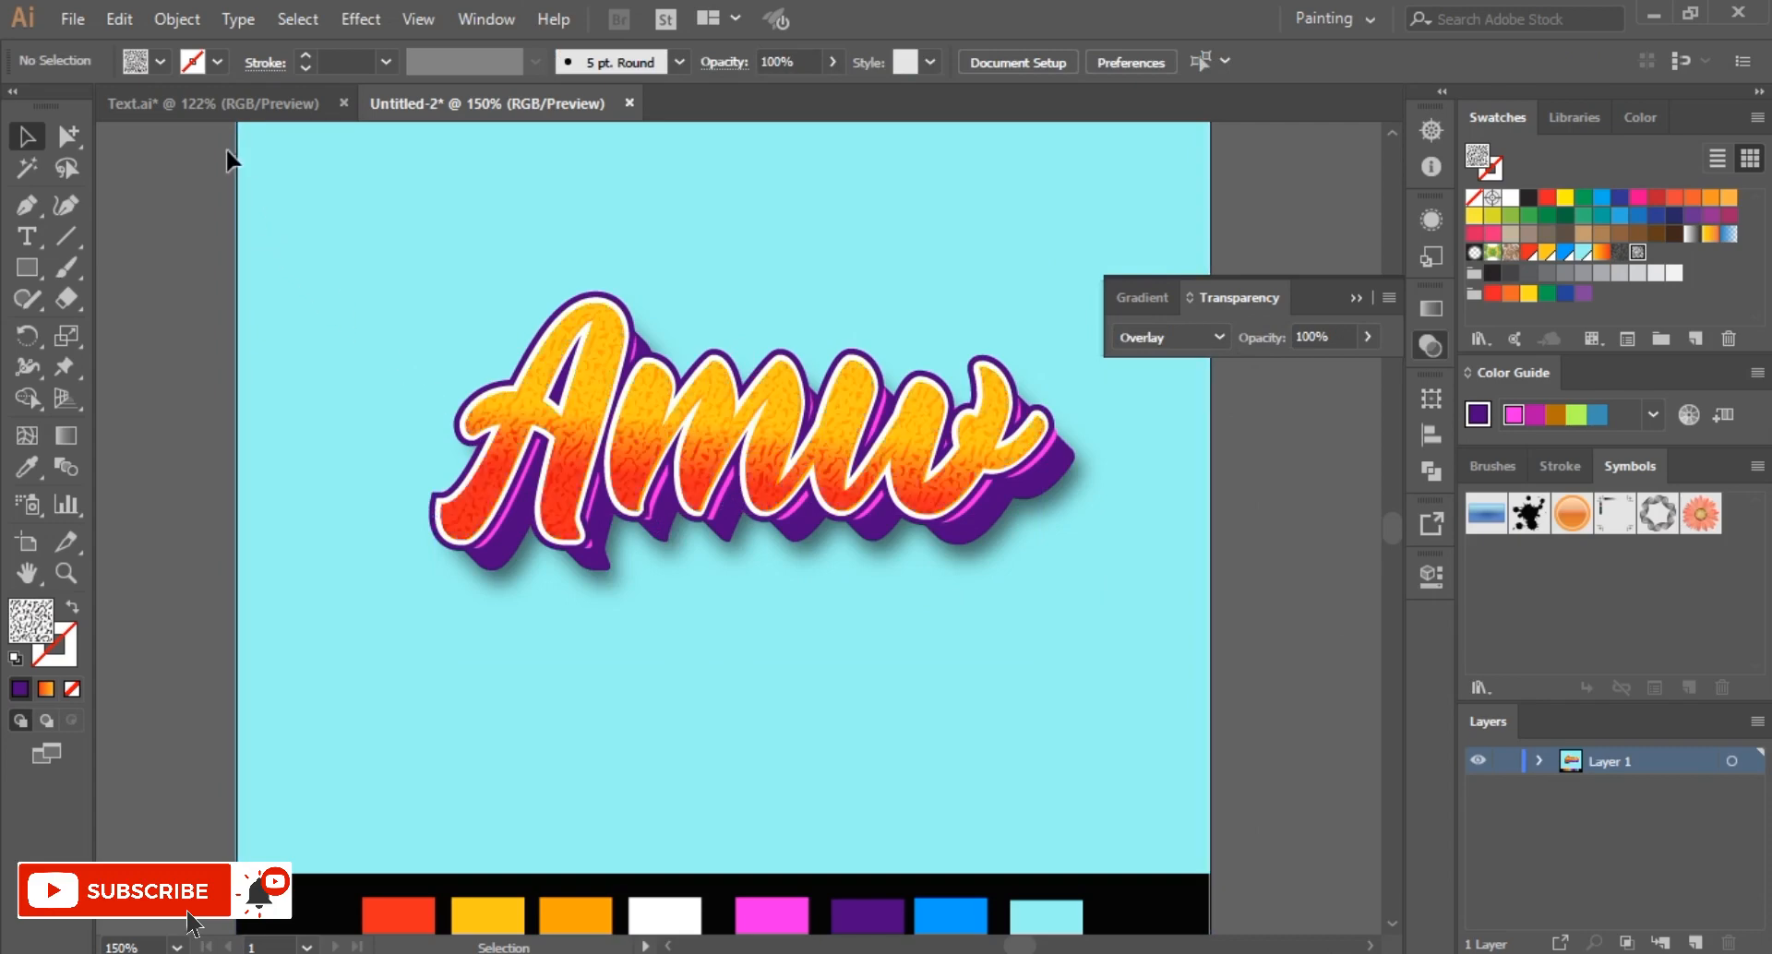
click(200, 99)
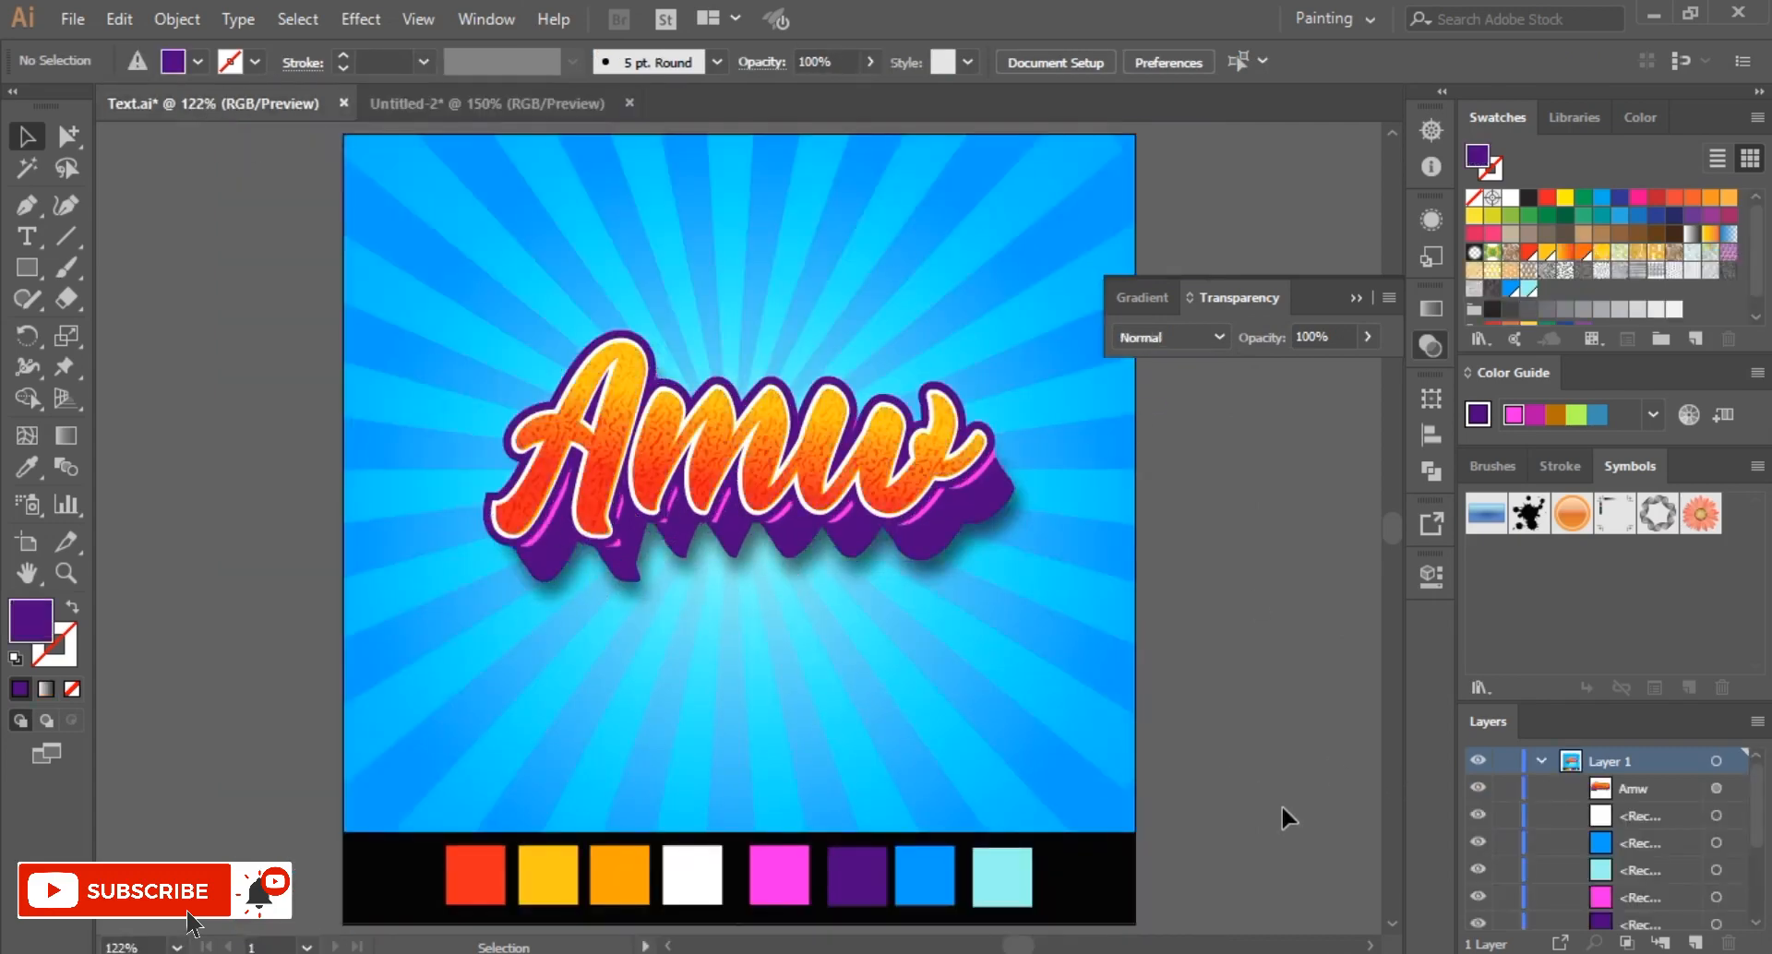
click(478, 99)
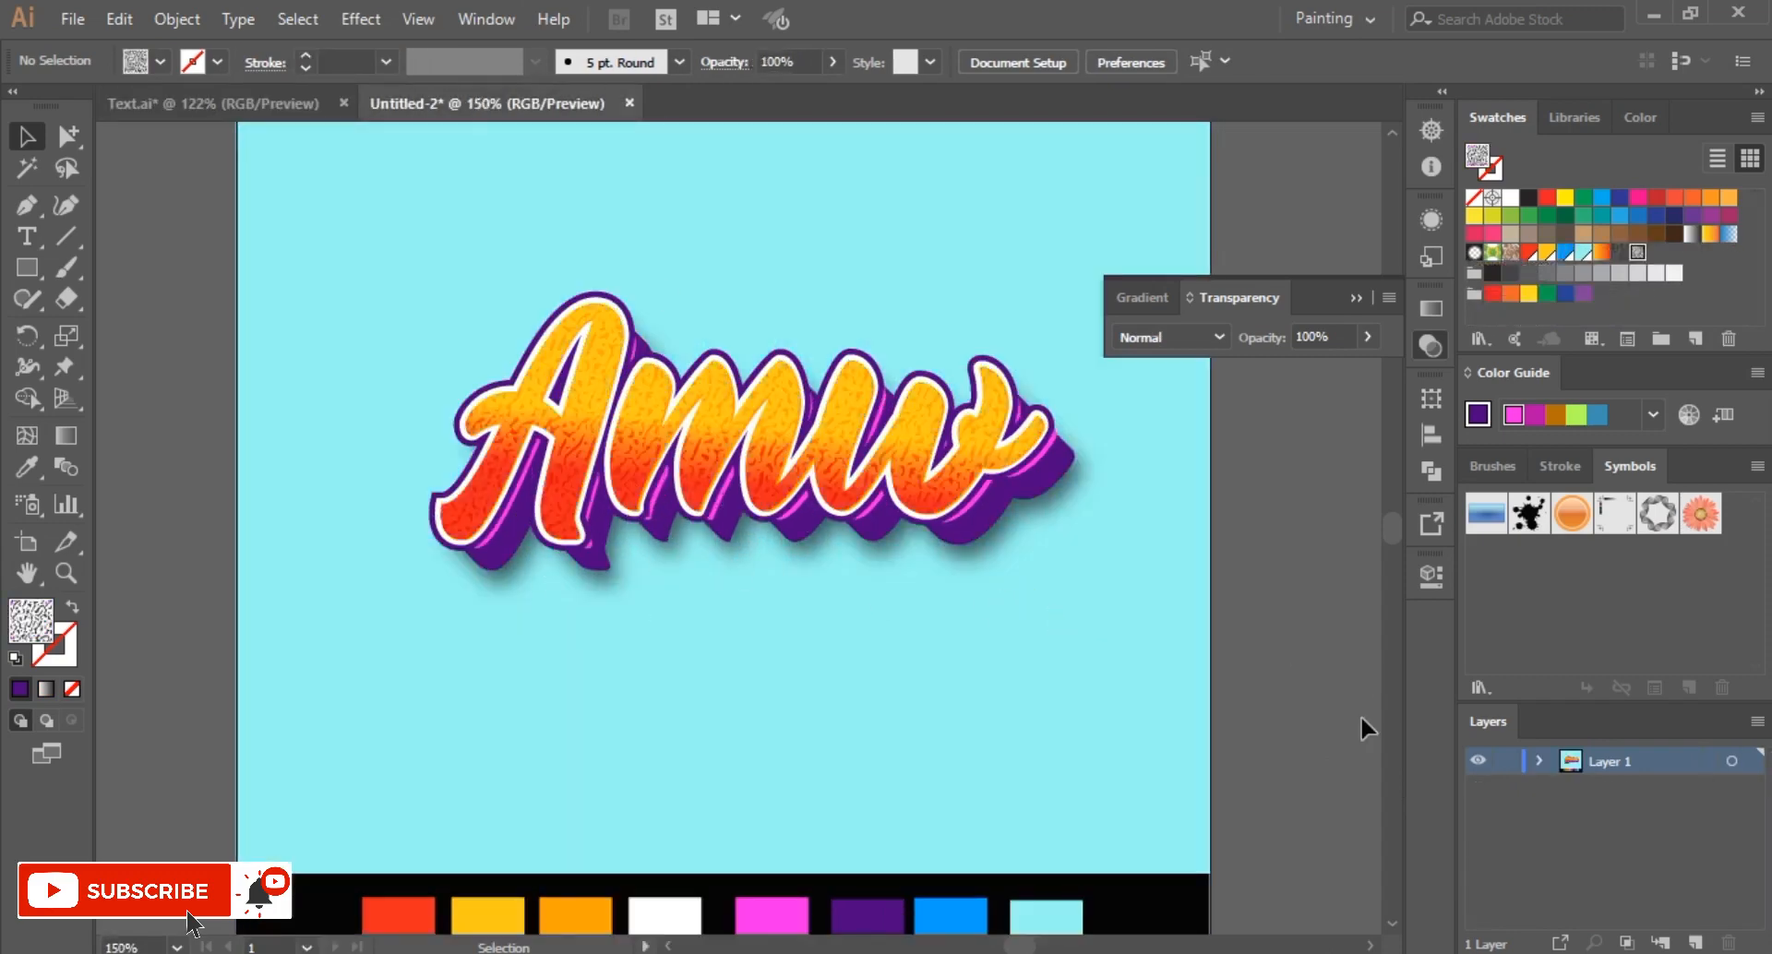
Step: Reopen the Transform effect of the lettering's lowest purple fill with preview and set its move to 3 px horizontally and 4 px vertically
click(971, 482)
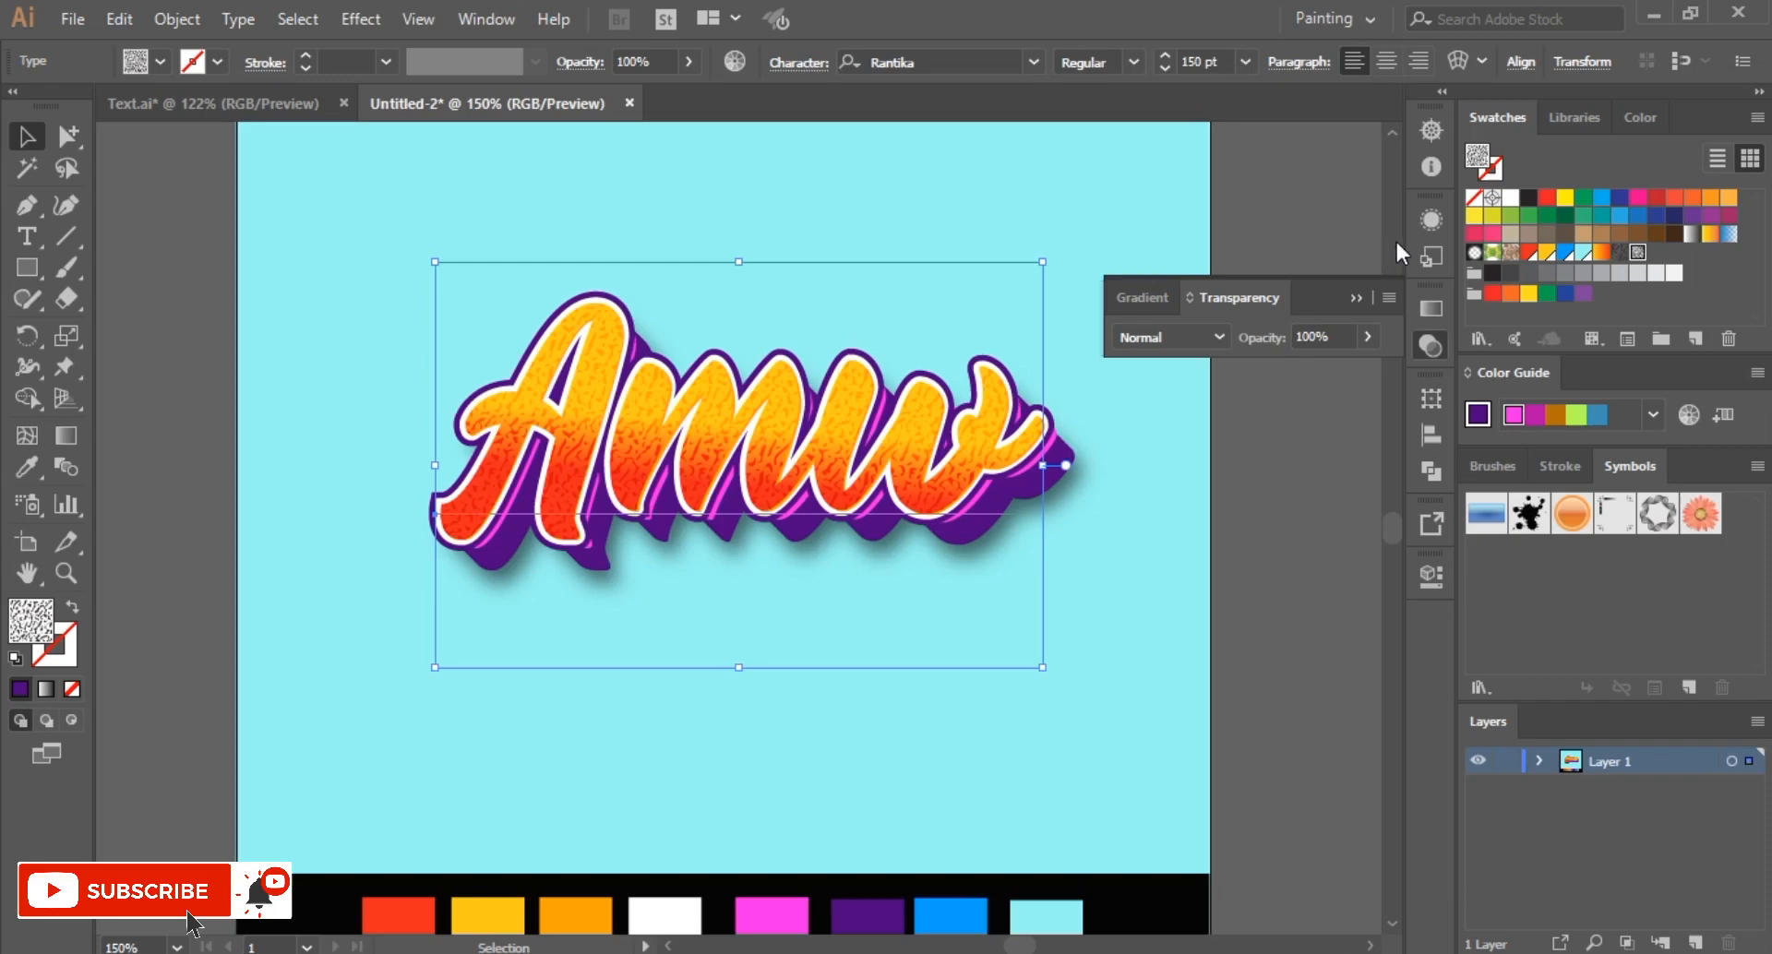
click(1430, 222)
scroll(1266, 506, down, 2)
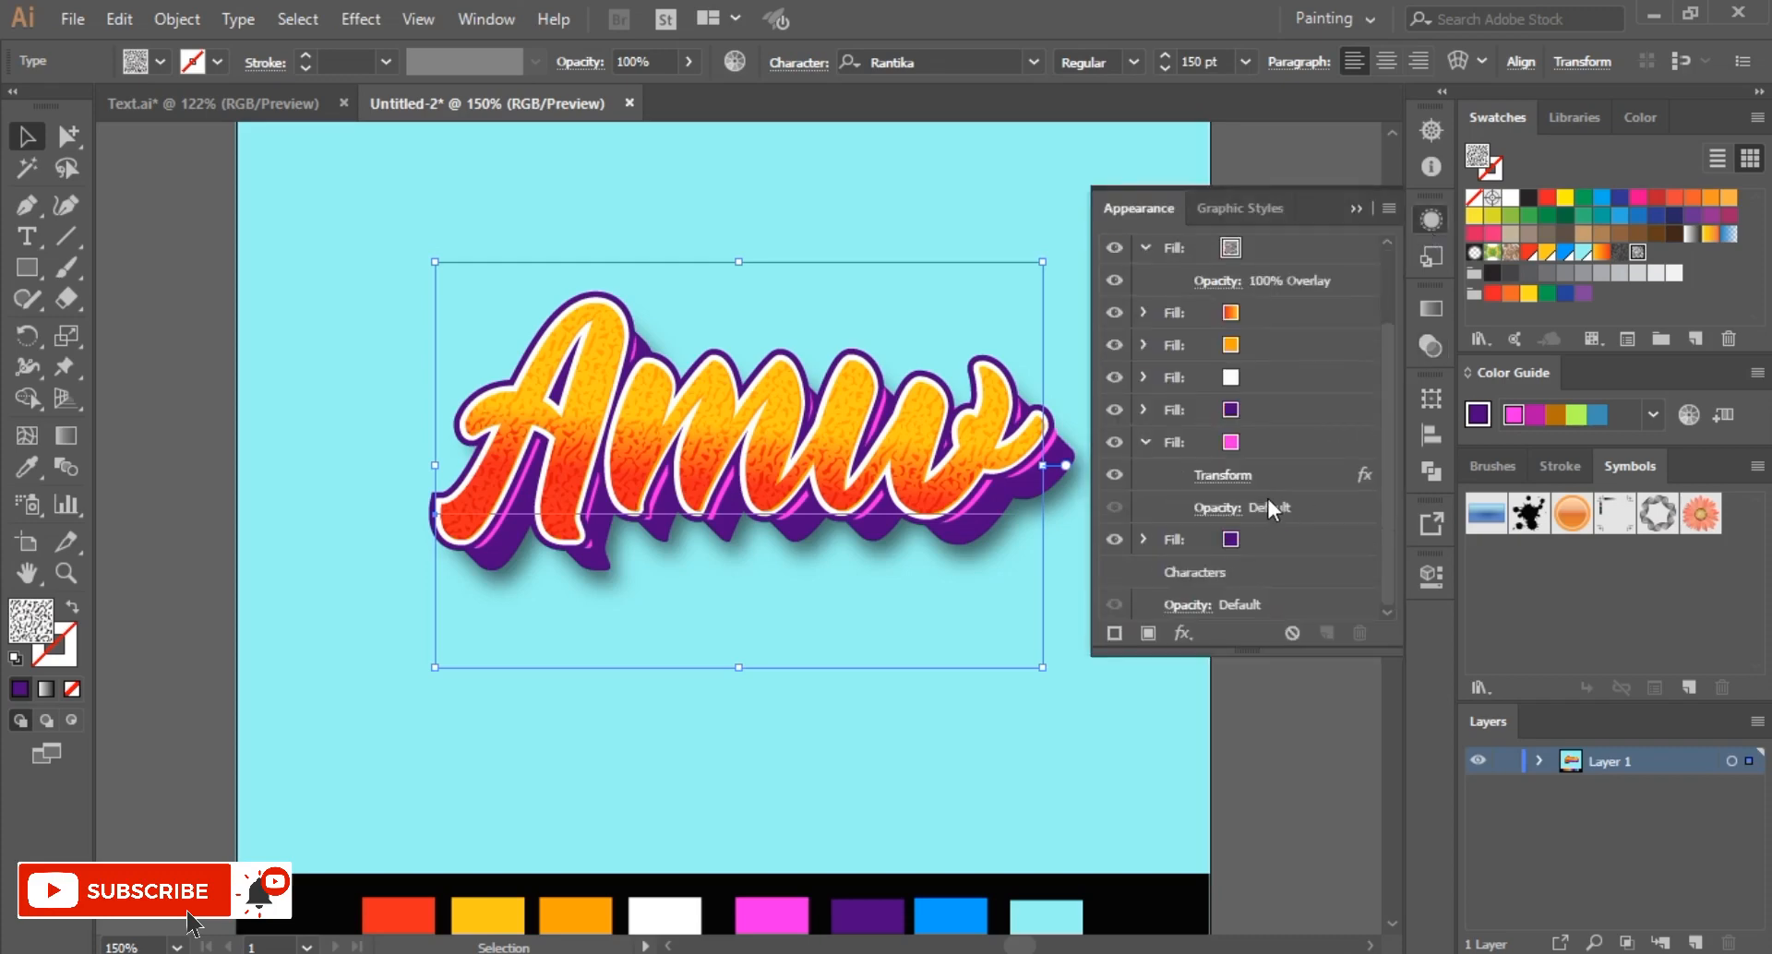
click(1272, 540)
click(1144, 540)
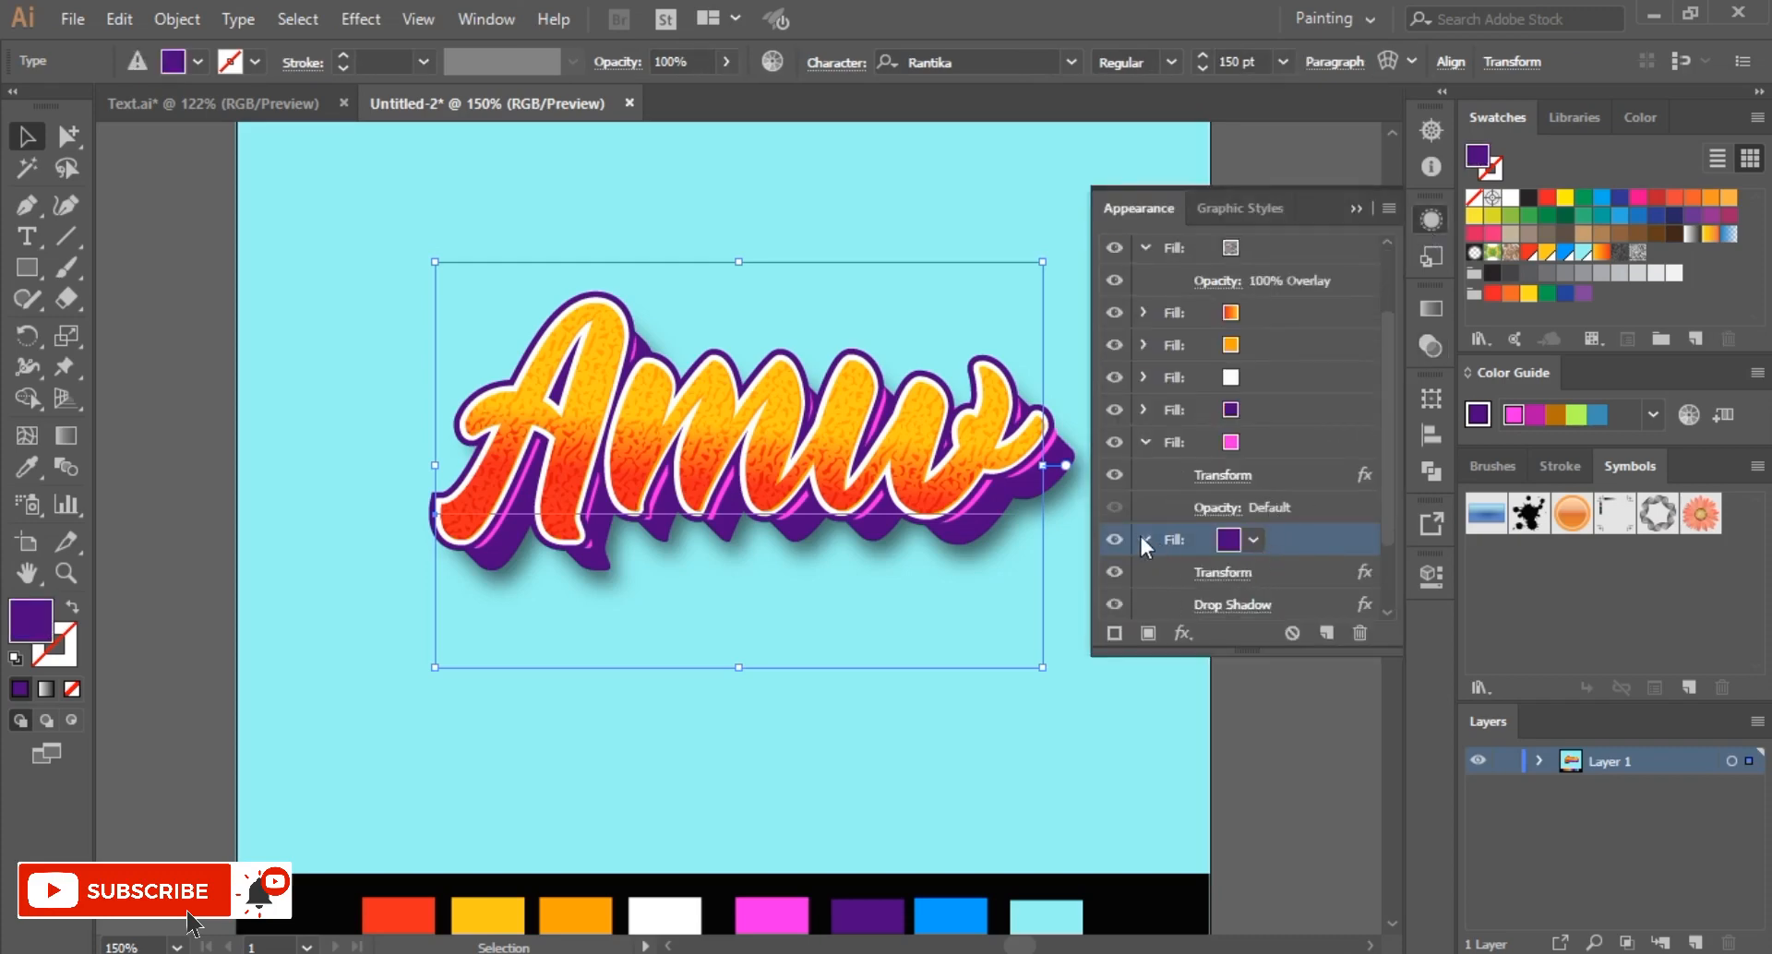
scroll(1141, 537, down, 1)
click(1249, 479)
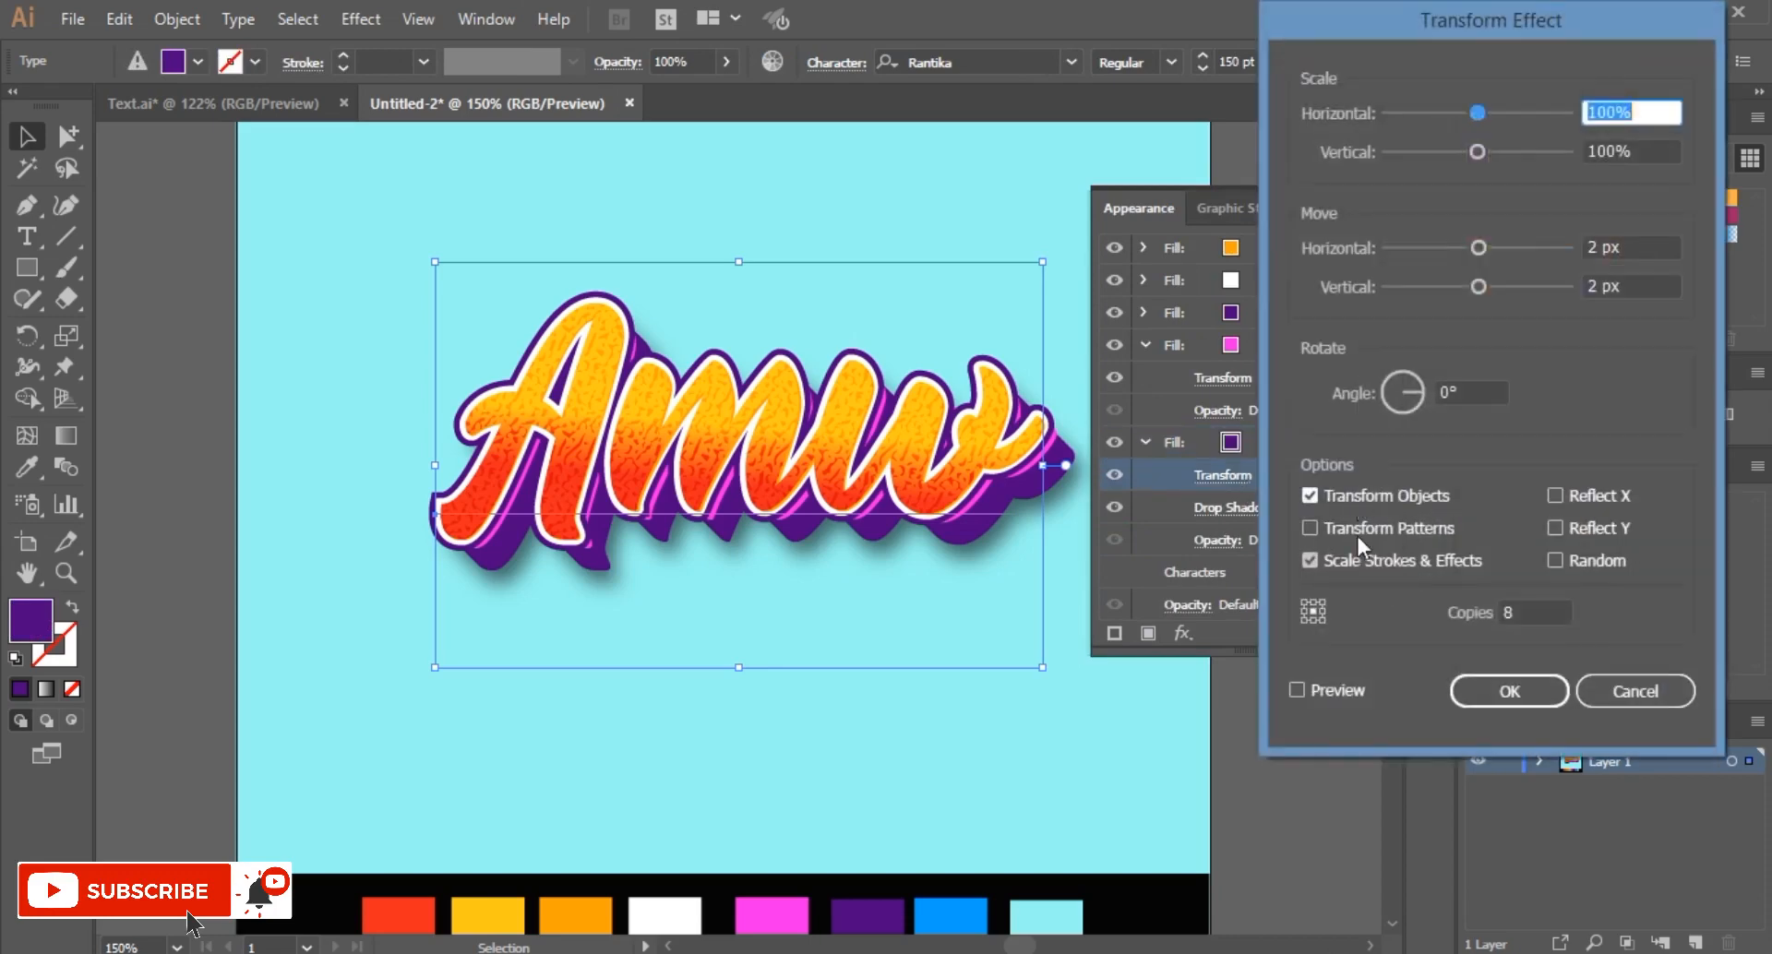
click(1338, 693)
click(1631, 249)
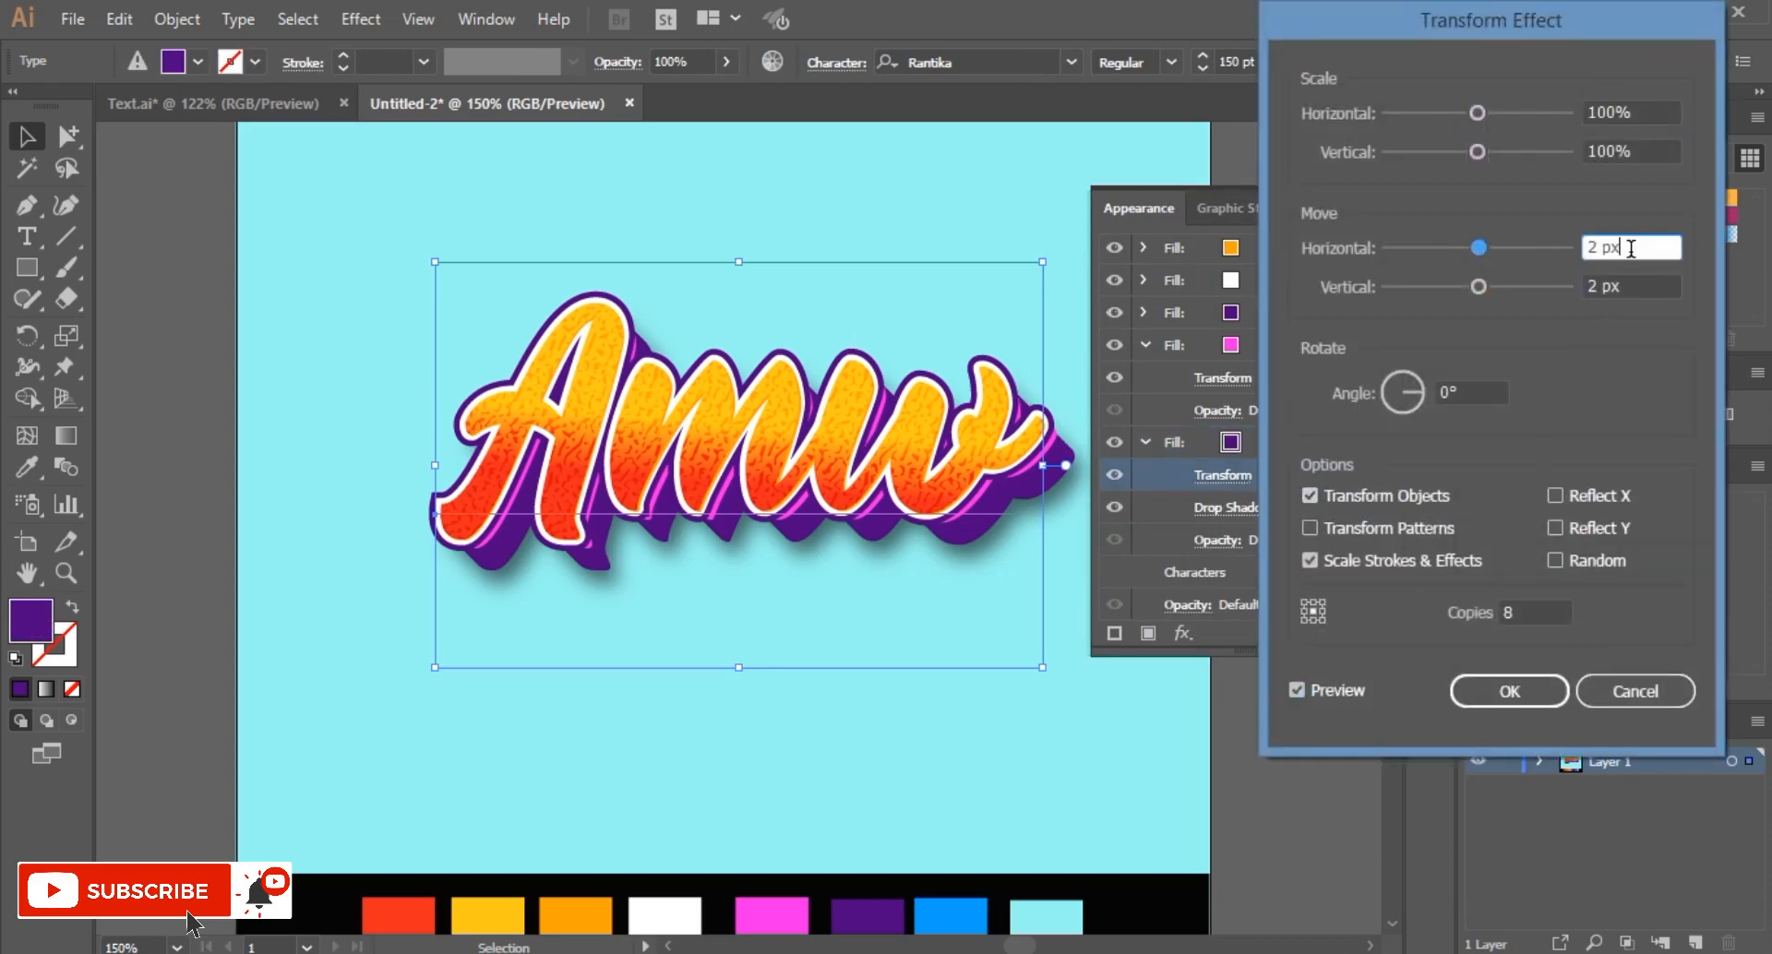
key(Up)
click(1624, 284)
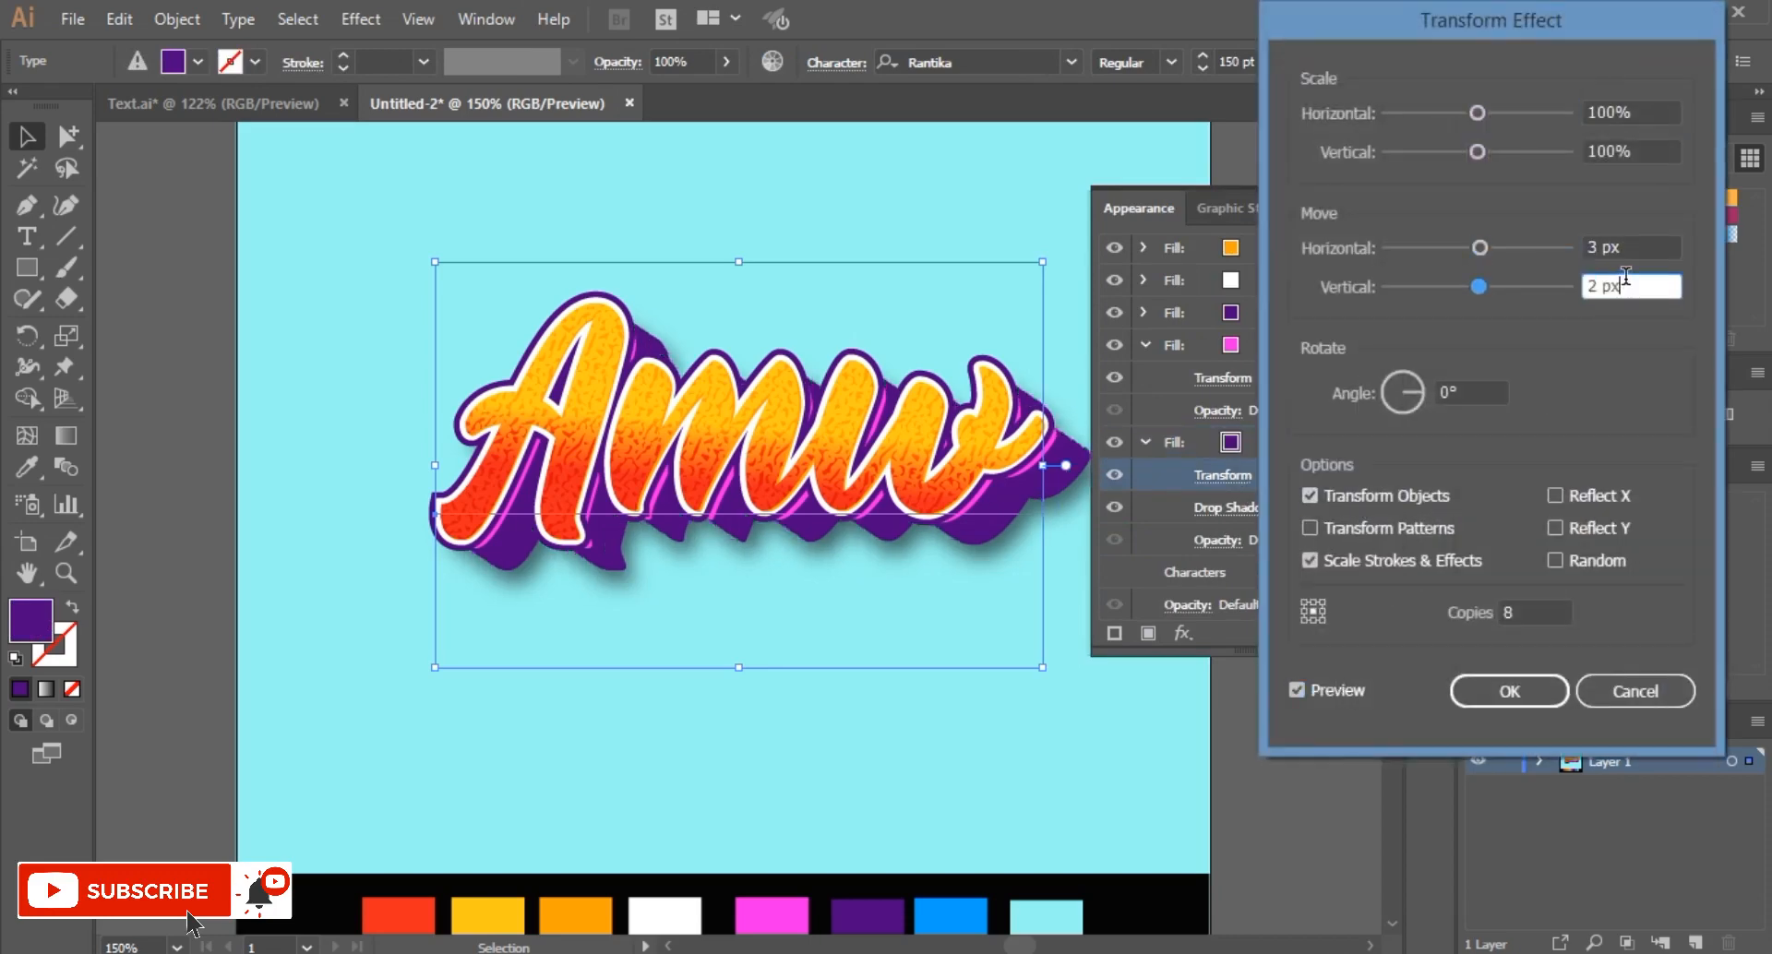
key(Up)
key(Up)
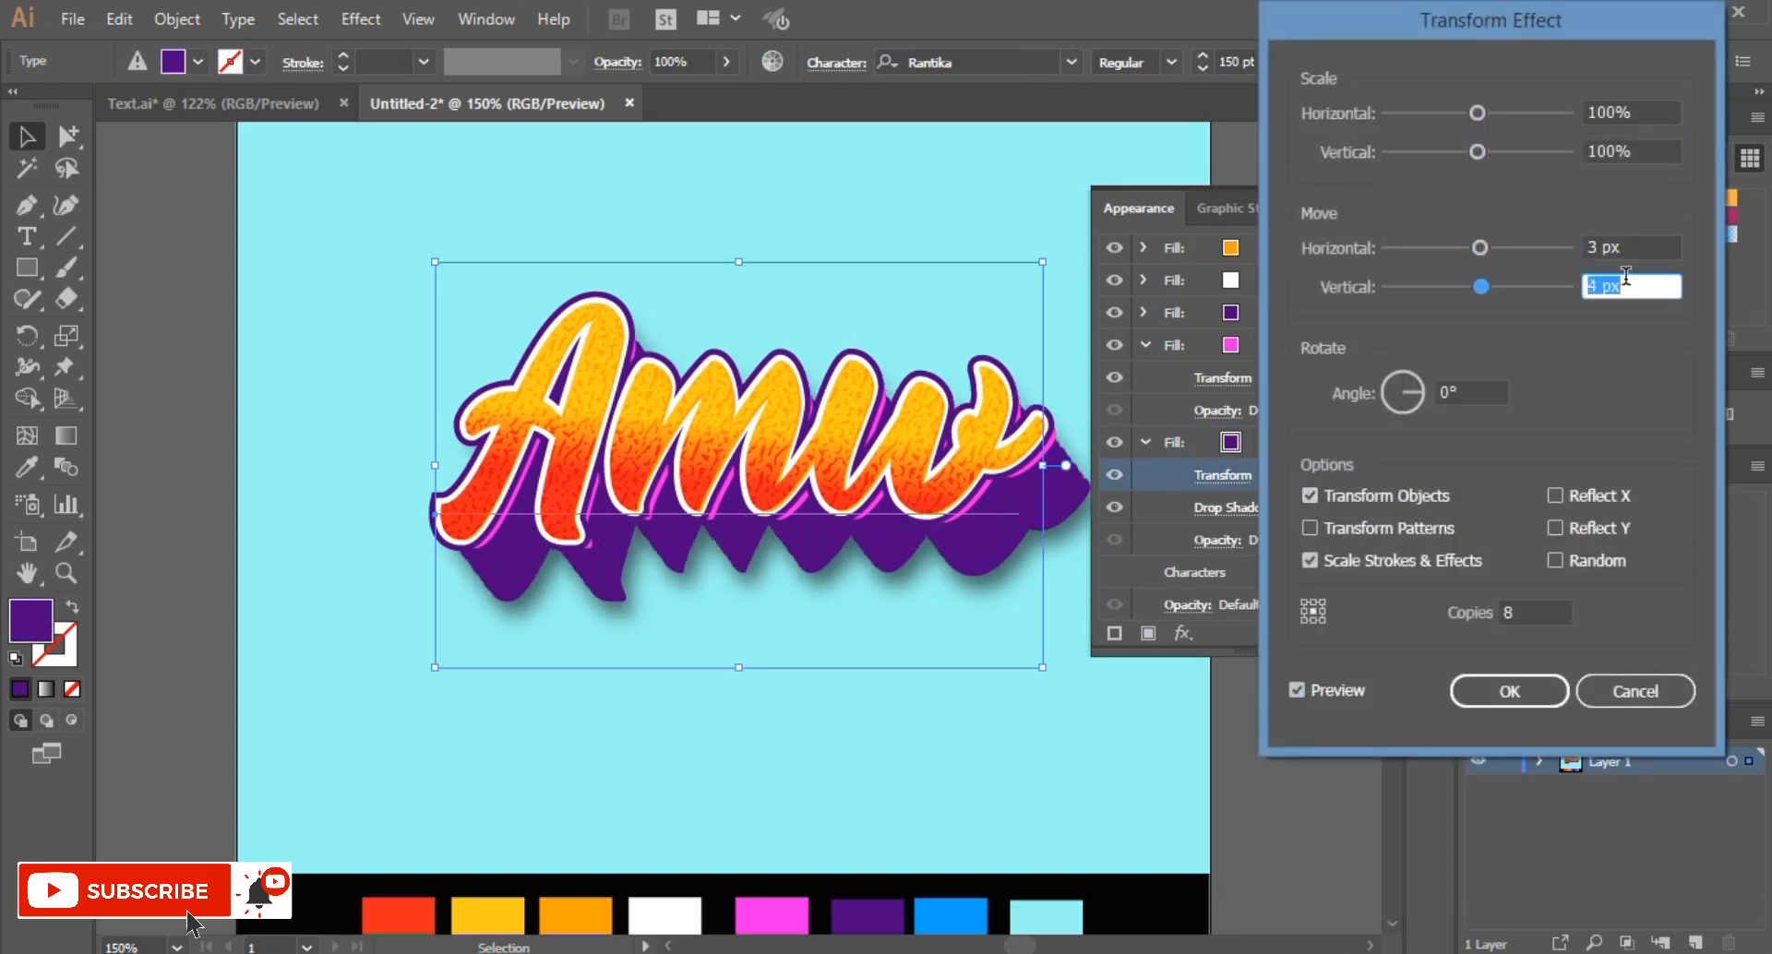
Step: Set the number of copies in the lowest purple fill's Transform effect to 6 and apply it
click(1535, 614)
key(Down)
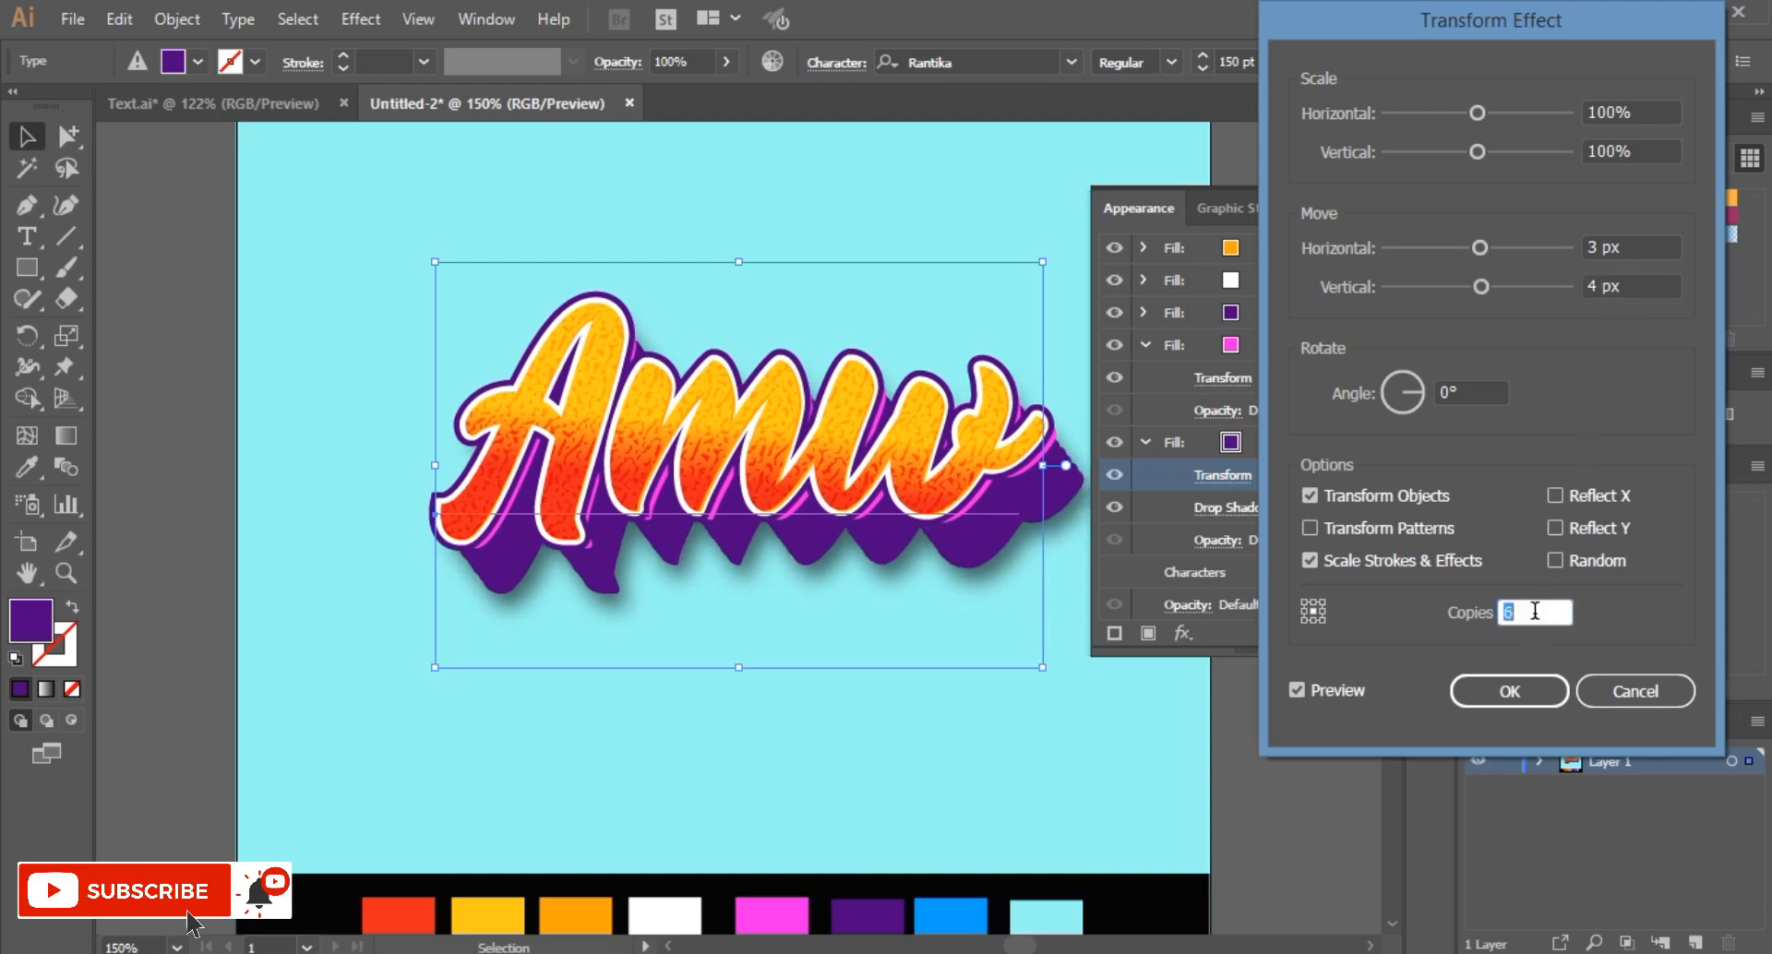
key(Up)
click(1514, 691)
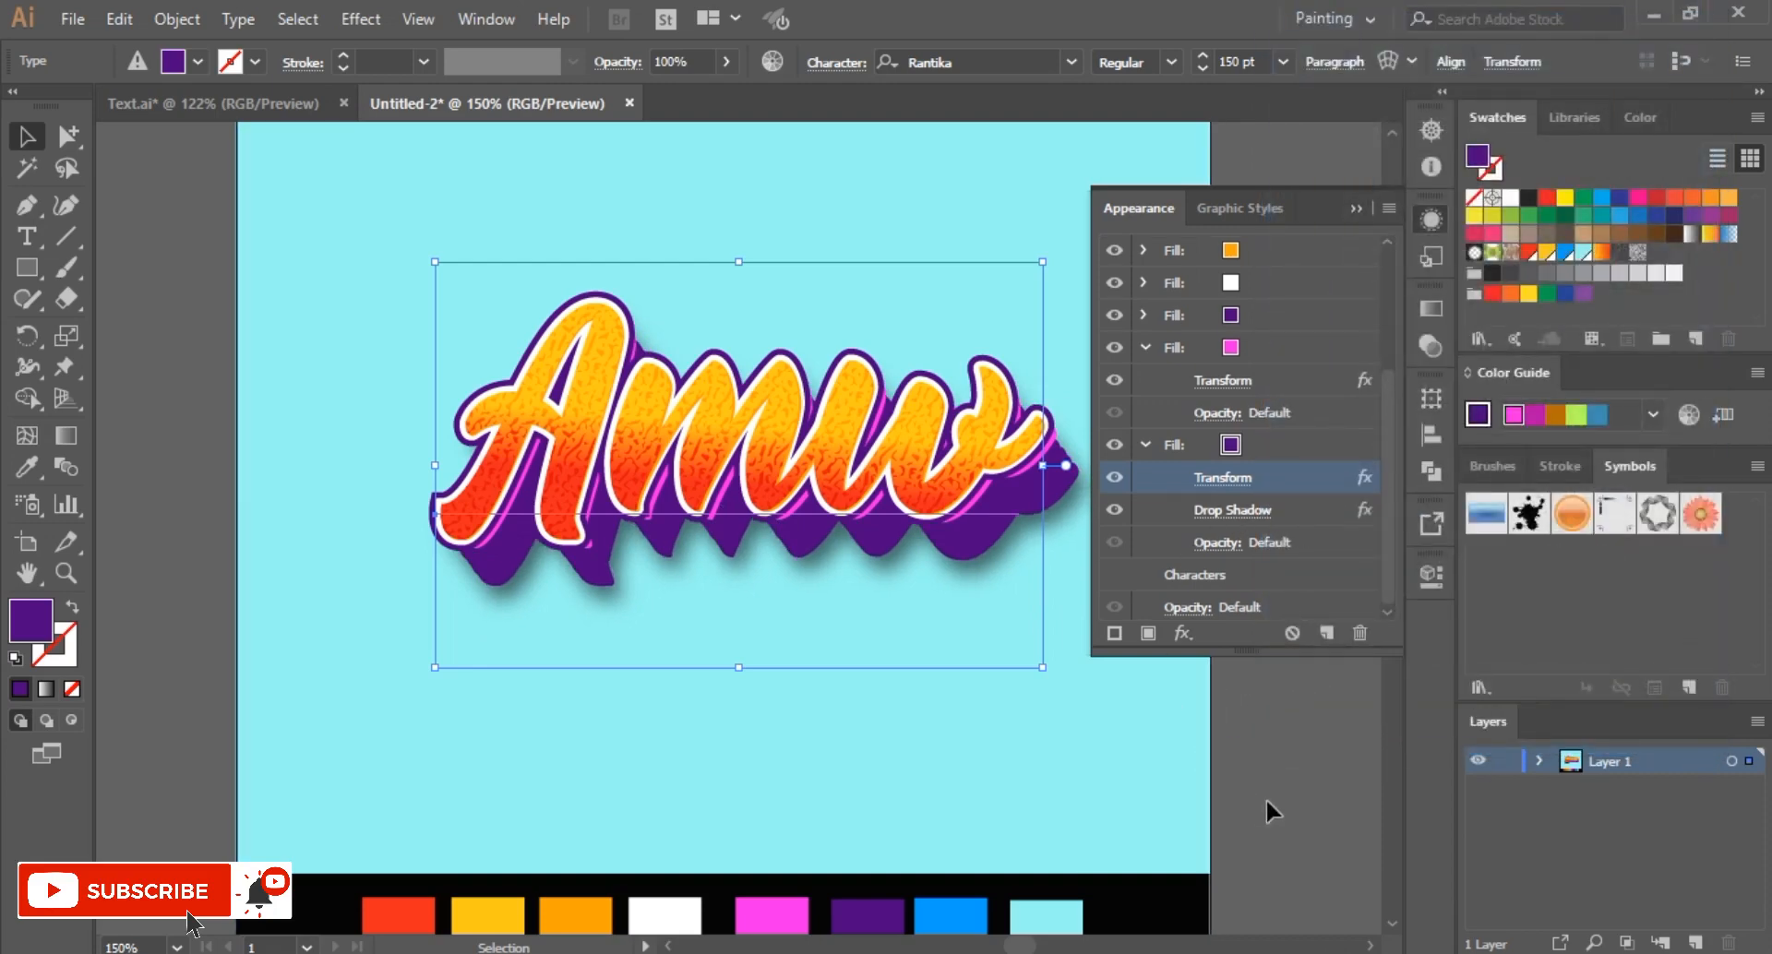
Step: Compare the lettering's purple extrusion with the finished design in Text.ai and check the lettering's gradient fill
click(1292, 722)
drag(1266, 766, 1173, 744)
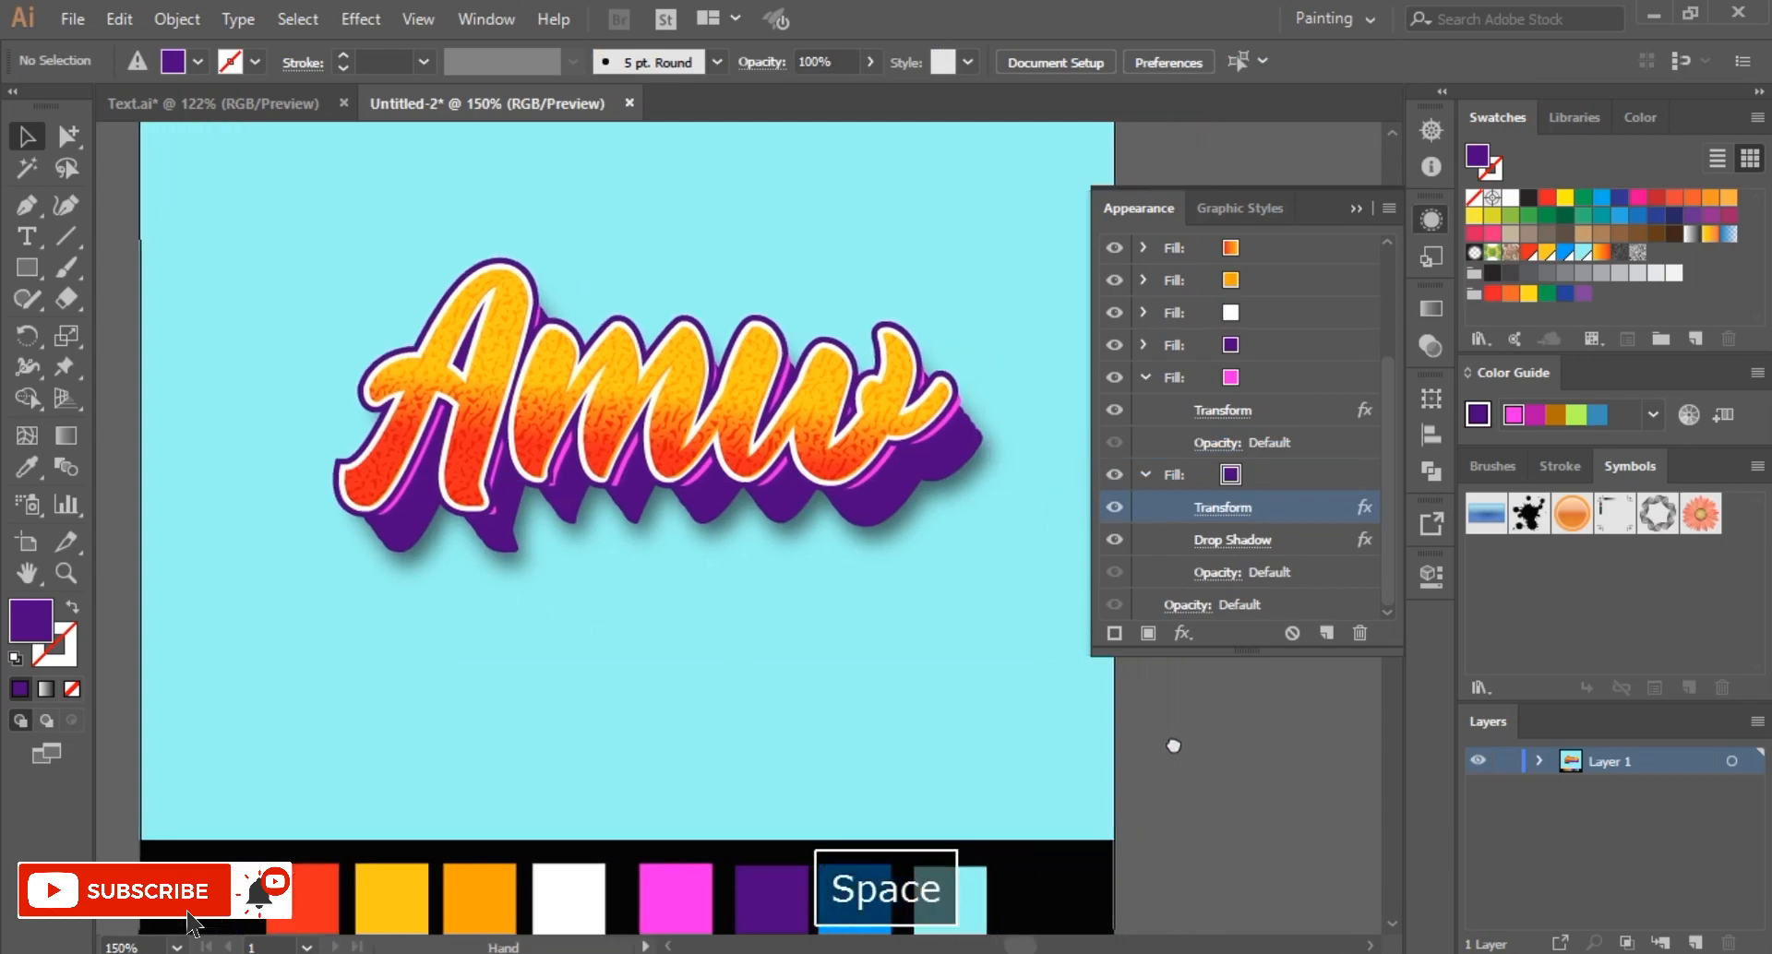
click(148, 102)
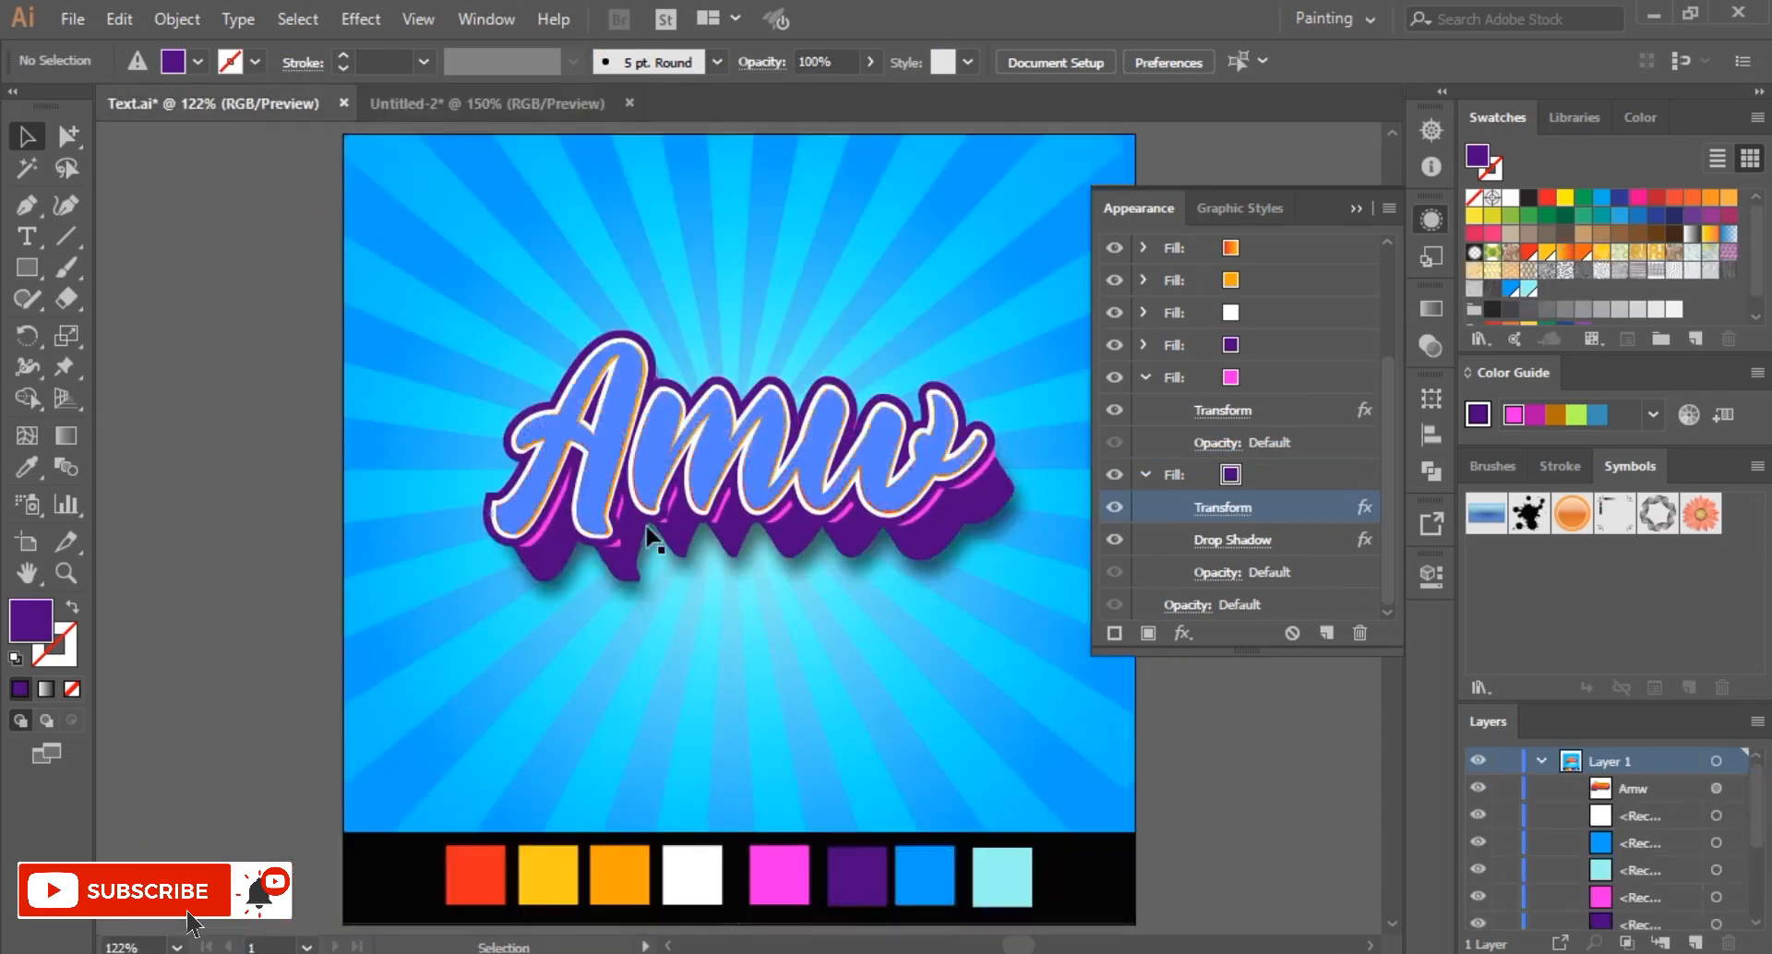
click(474, 104)
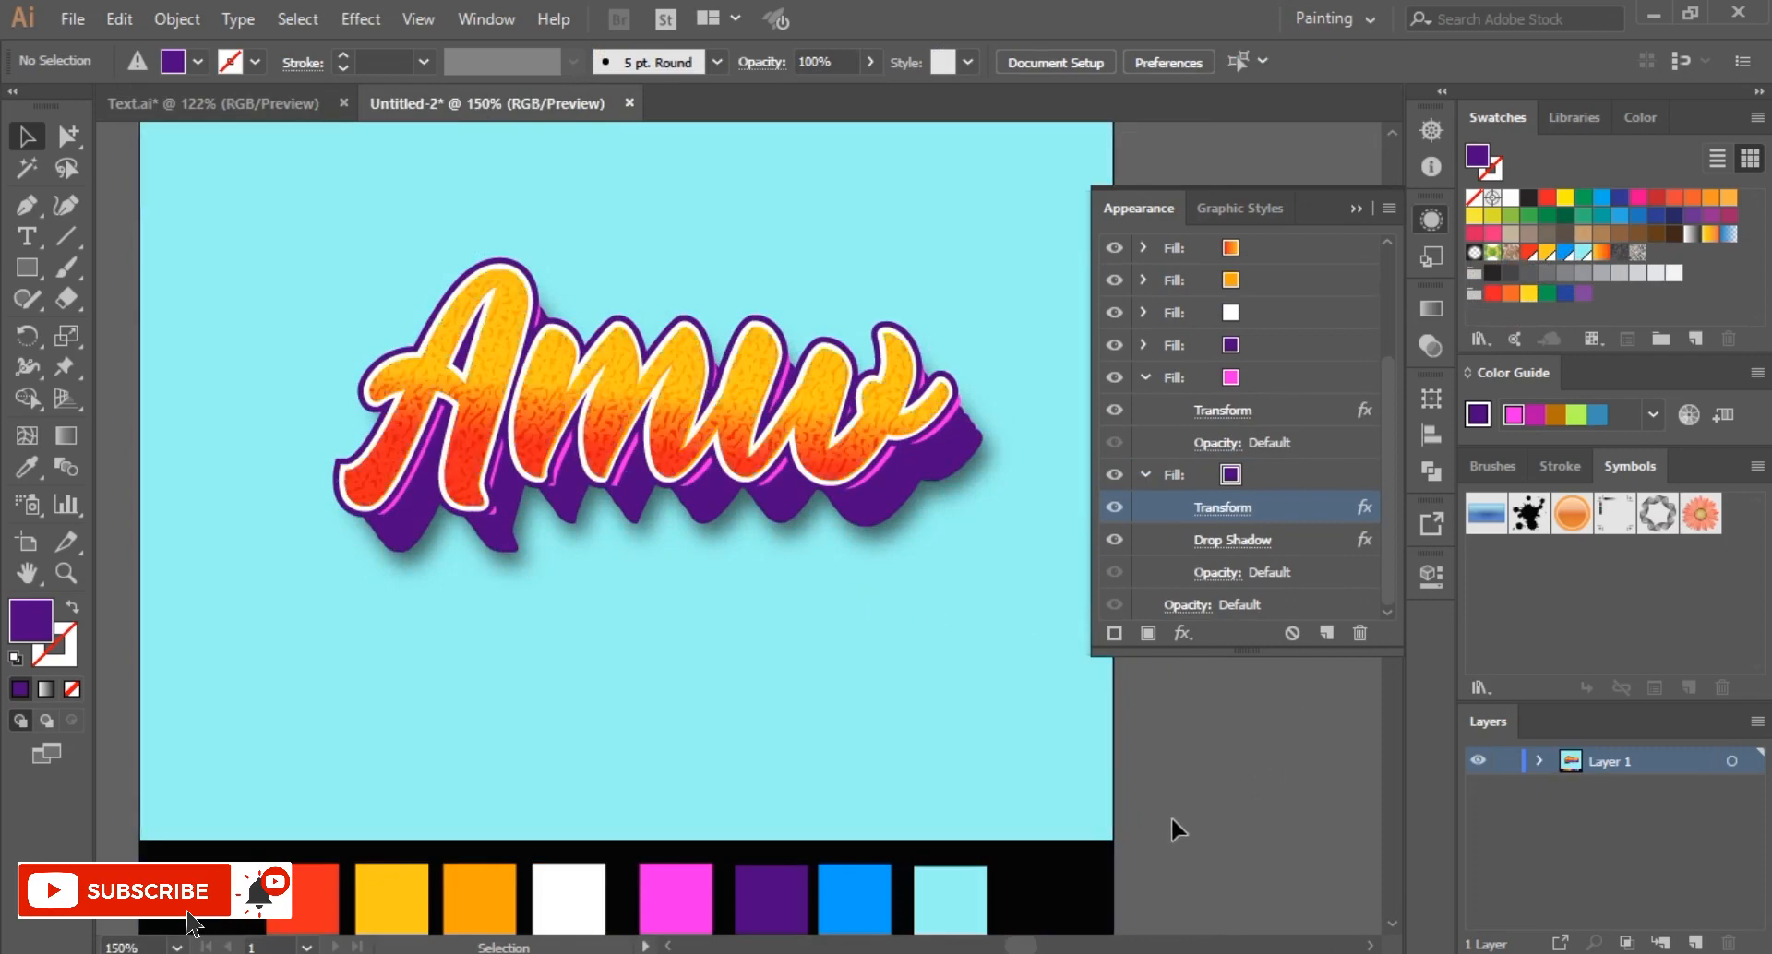
click(889, 503)
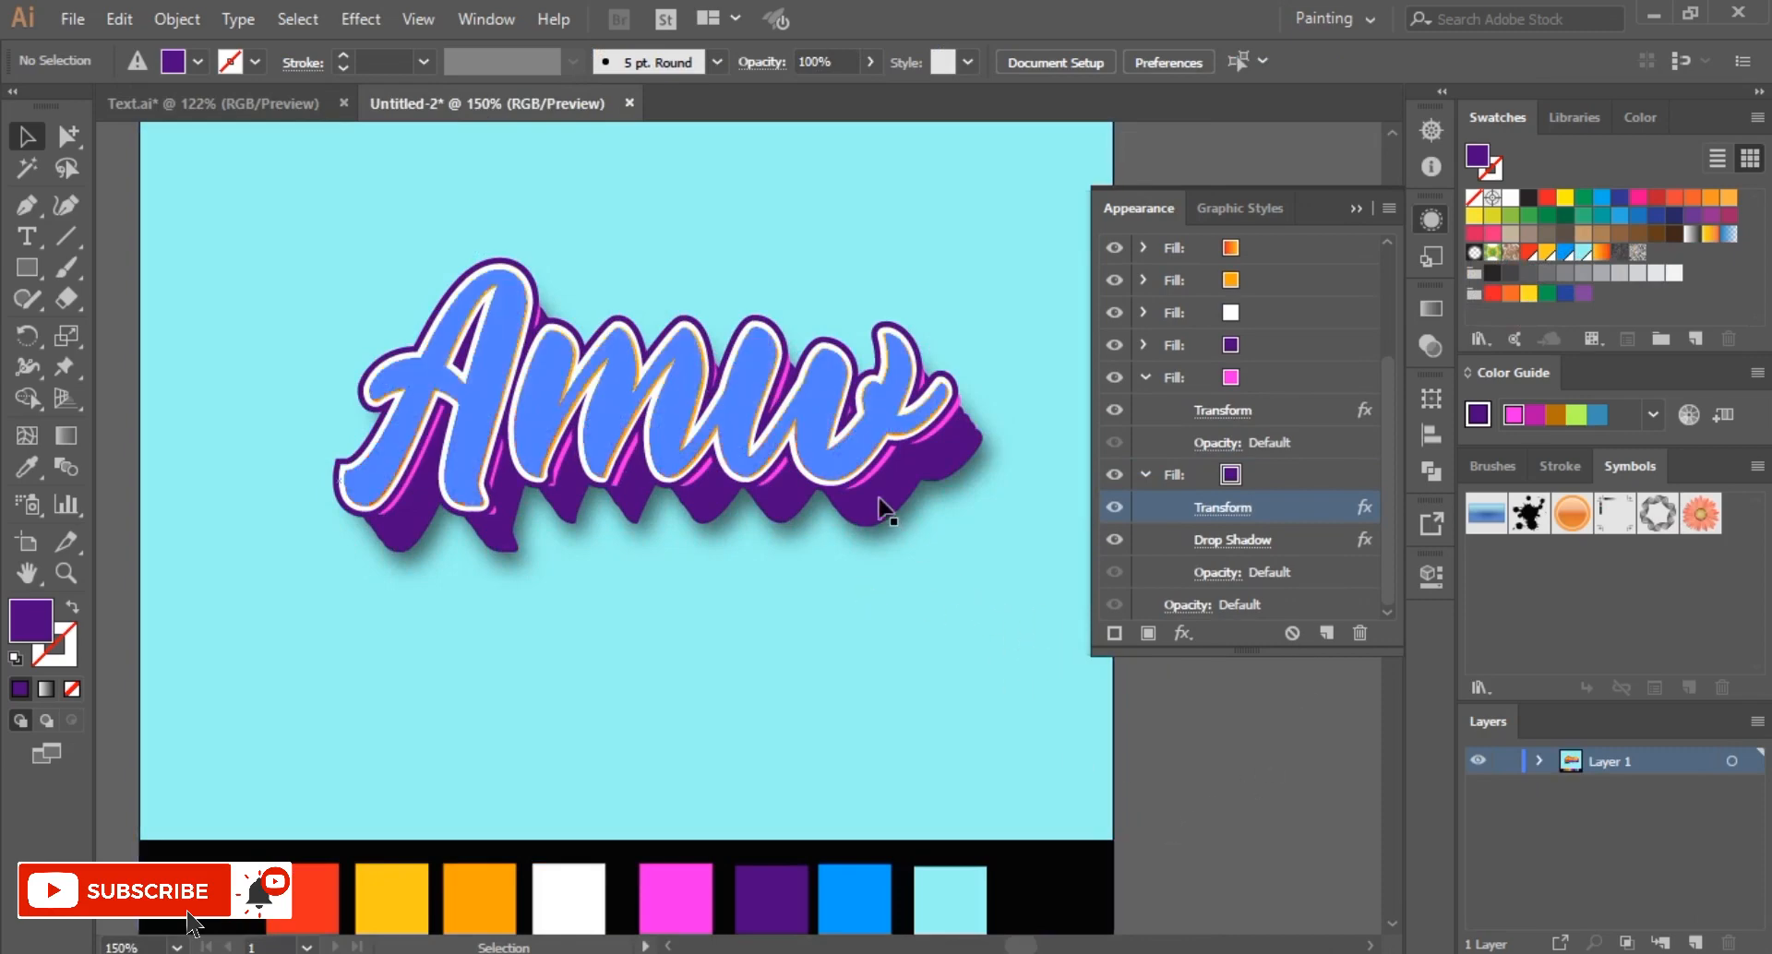
click(1271, 251)
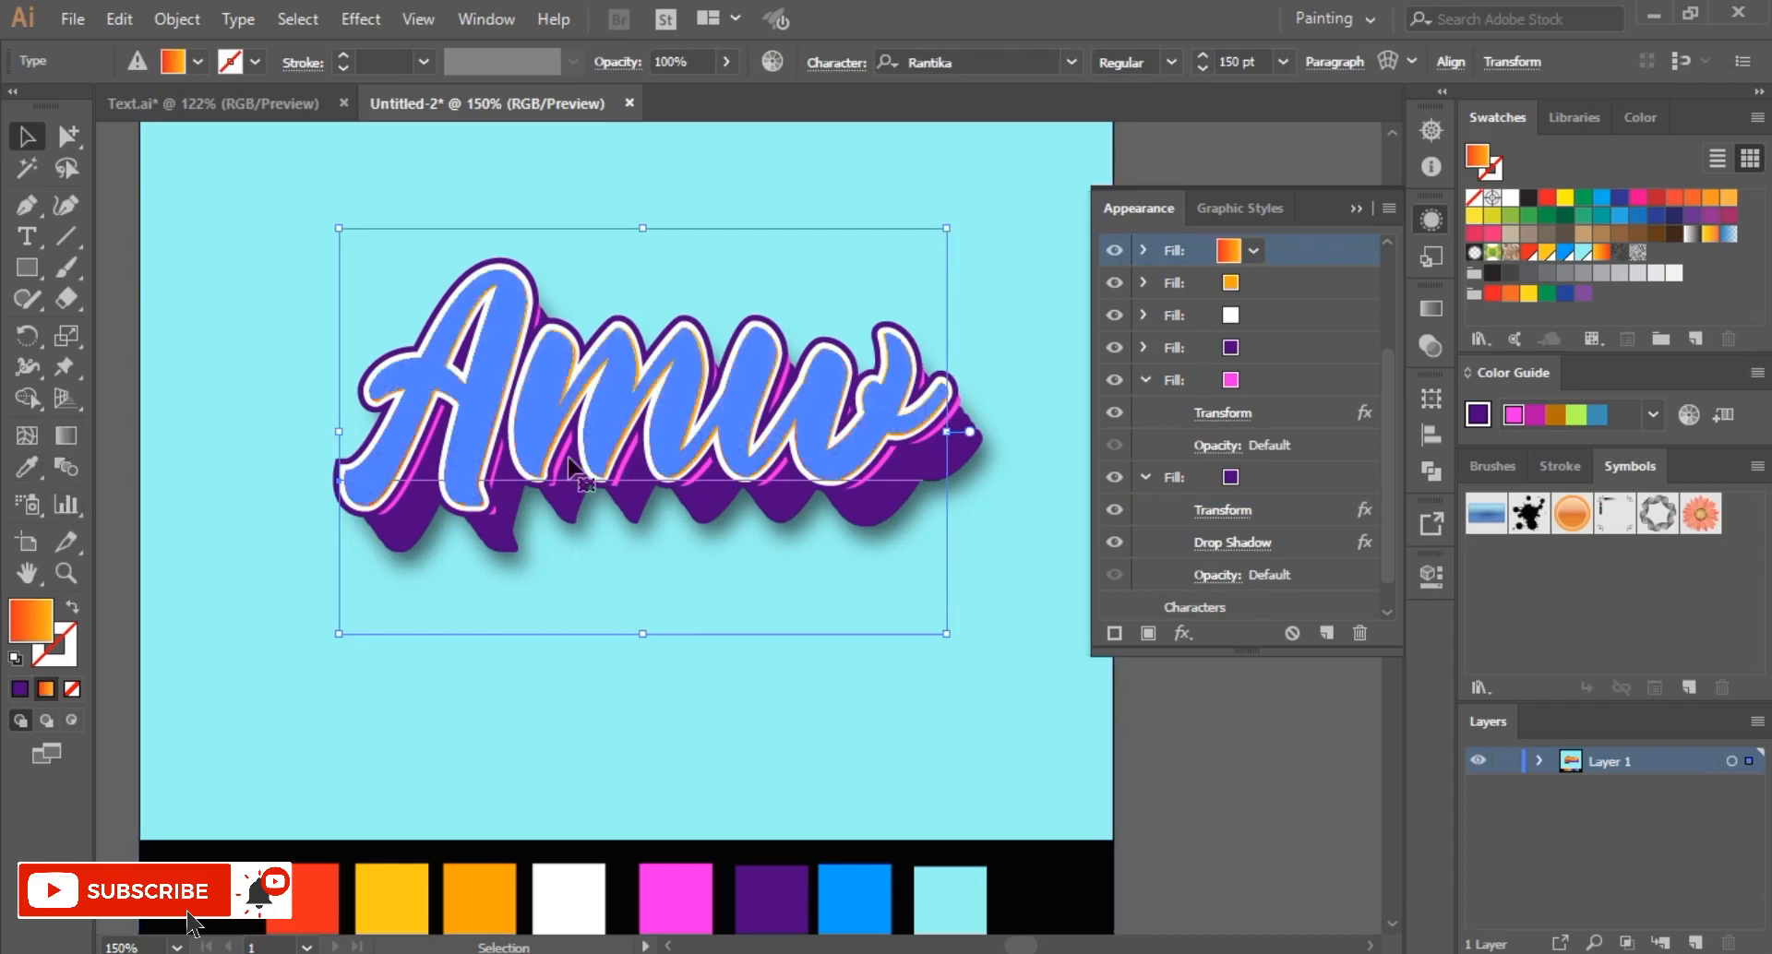
Step: Select the light cyan background rectangle and bring the whole artboard into view
click(861, 685)
click(860, 686)
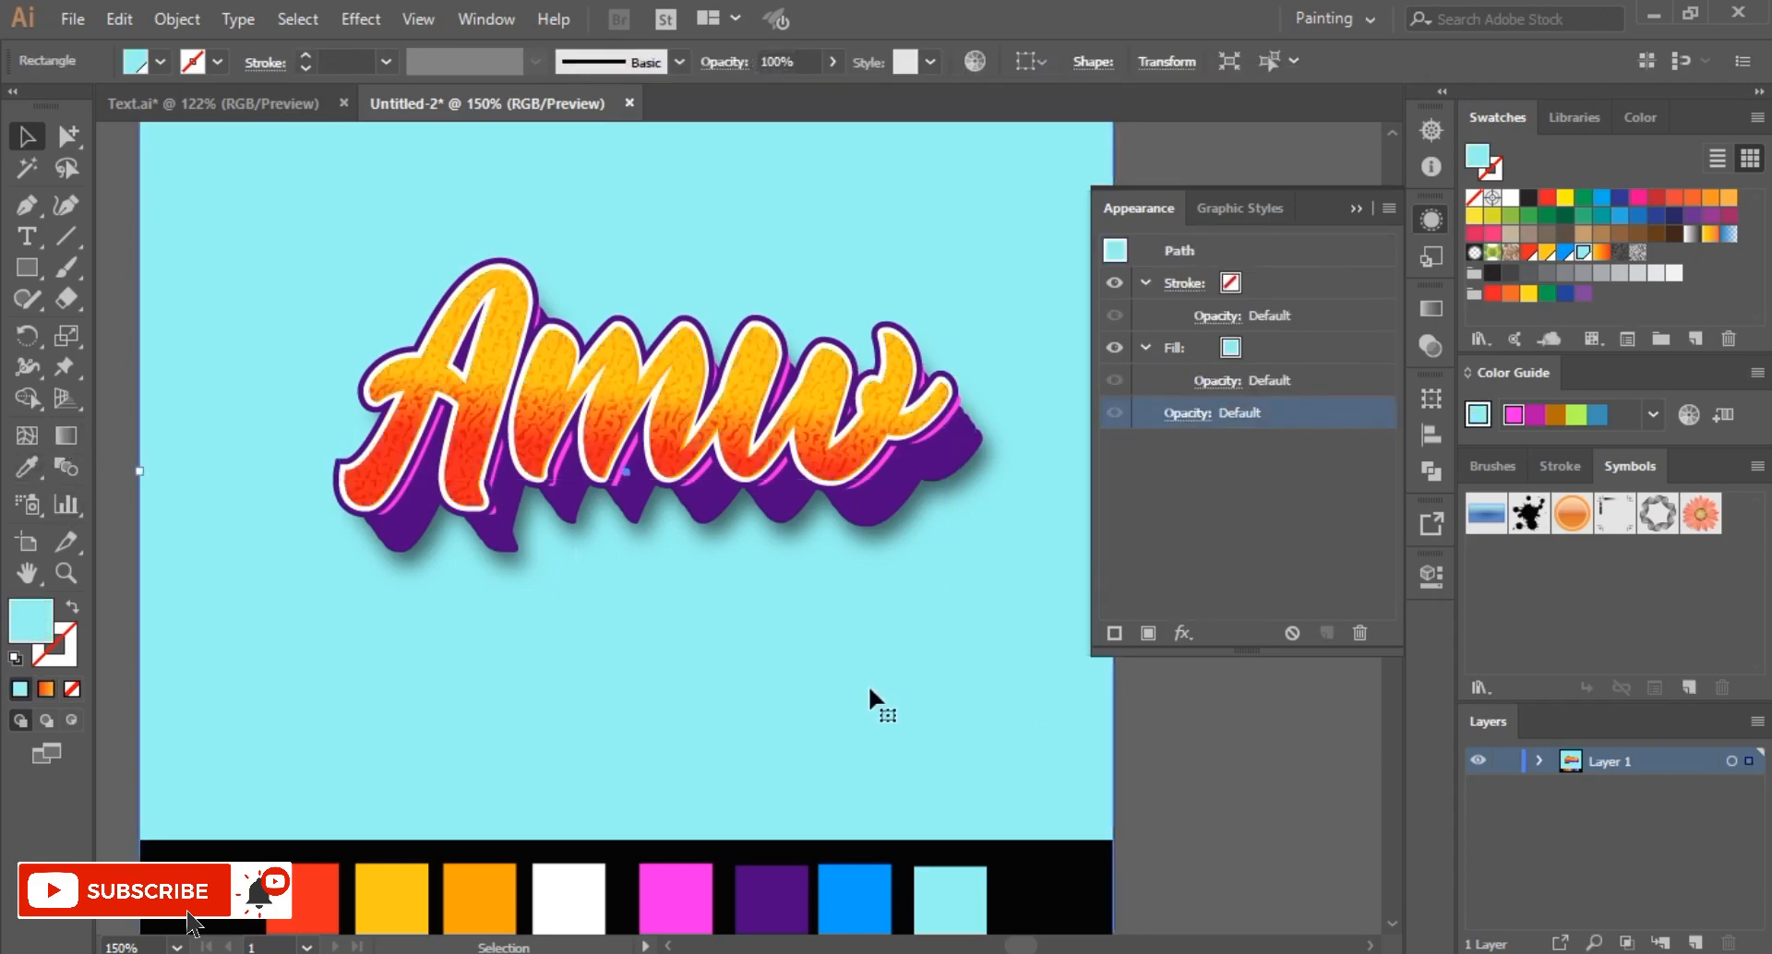
key(ctrl+minus)
key(ctrl+minus)
key(space)
drag(917, 740, 825, 767)
key(z)
click(783, 638)
key(v)
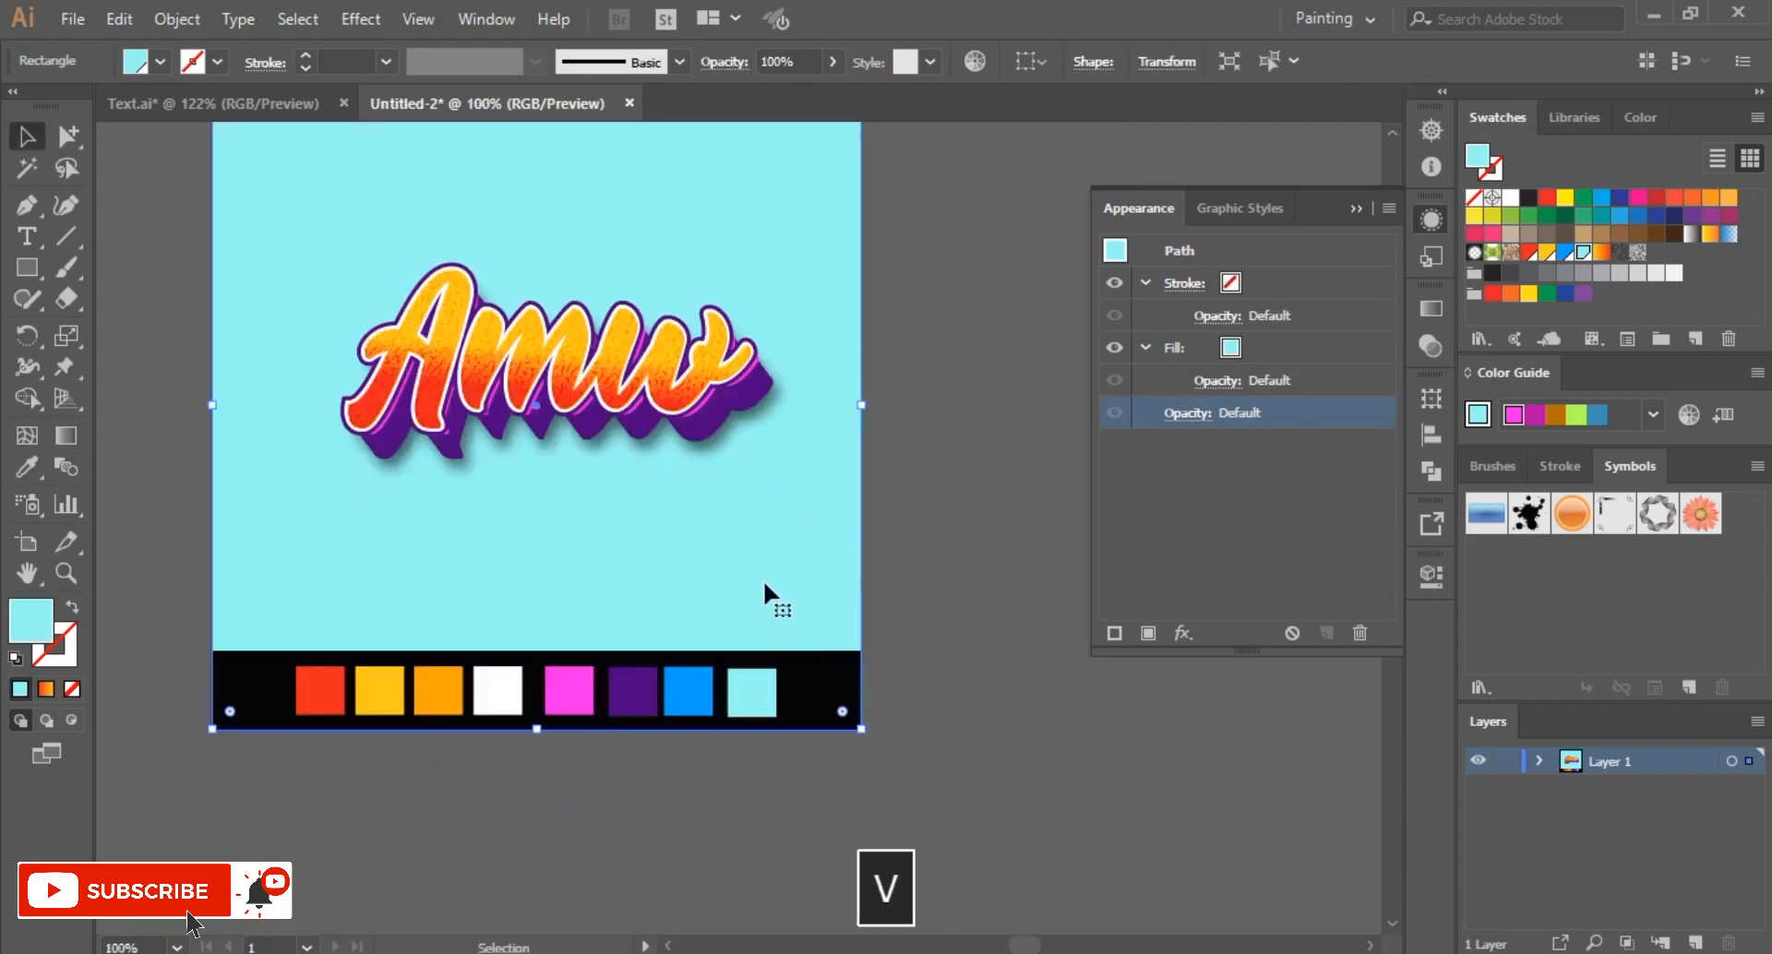
key(space)
drag(807, 578, 887, 628)
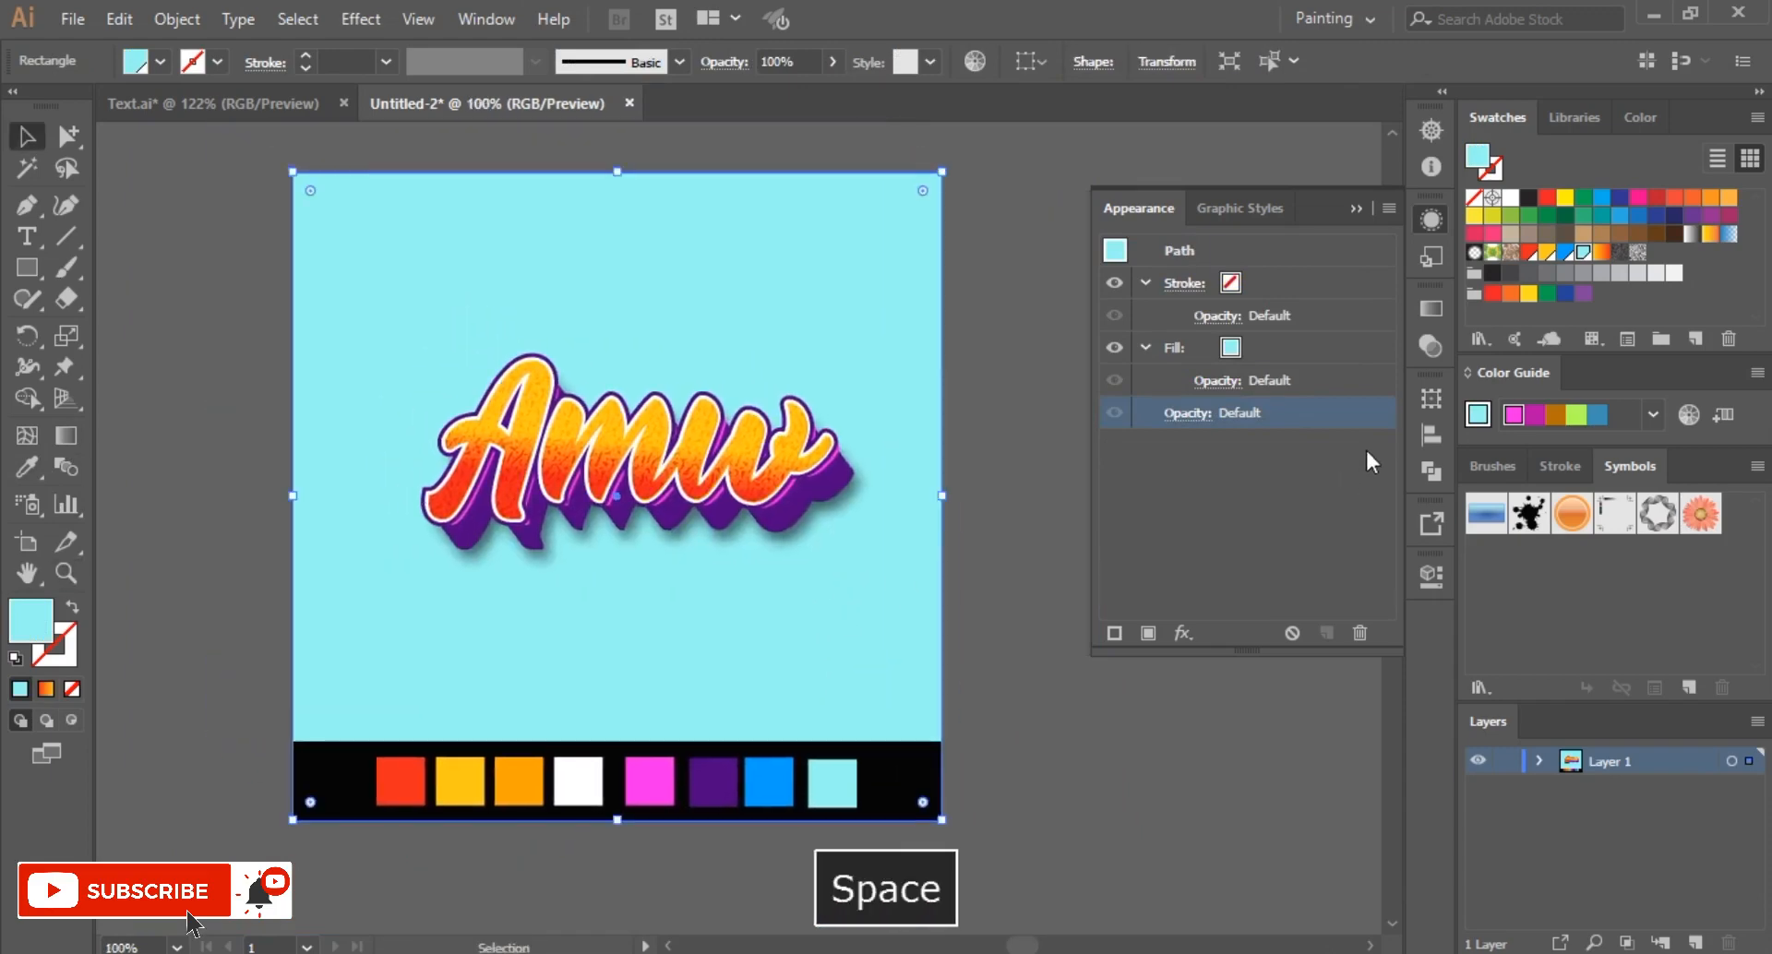
Step: Give the background rectangle a gradient fill and change the gradient type to Radial
click(1432, 312)
click(1200, 487)
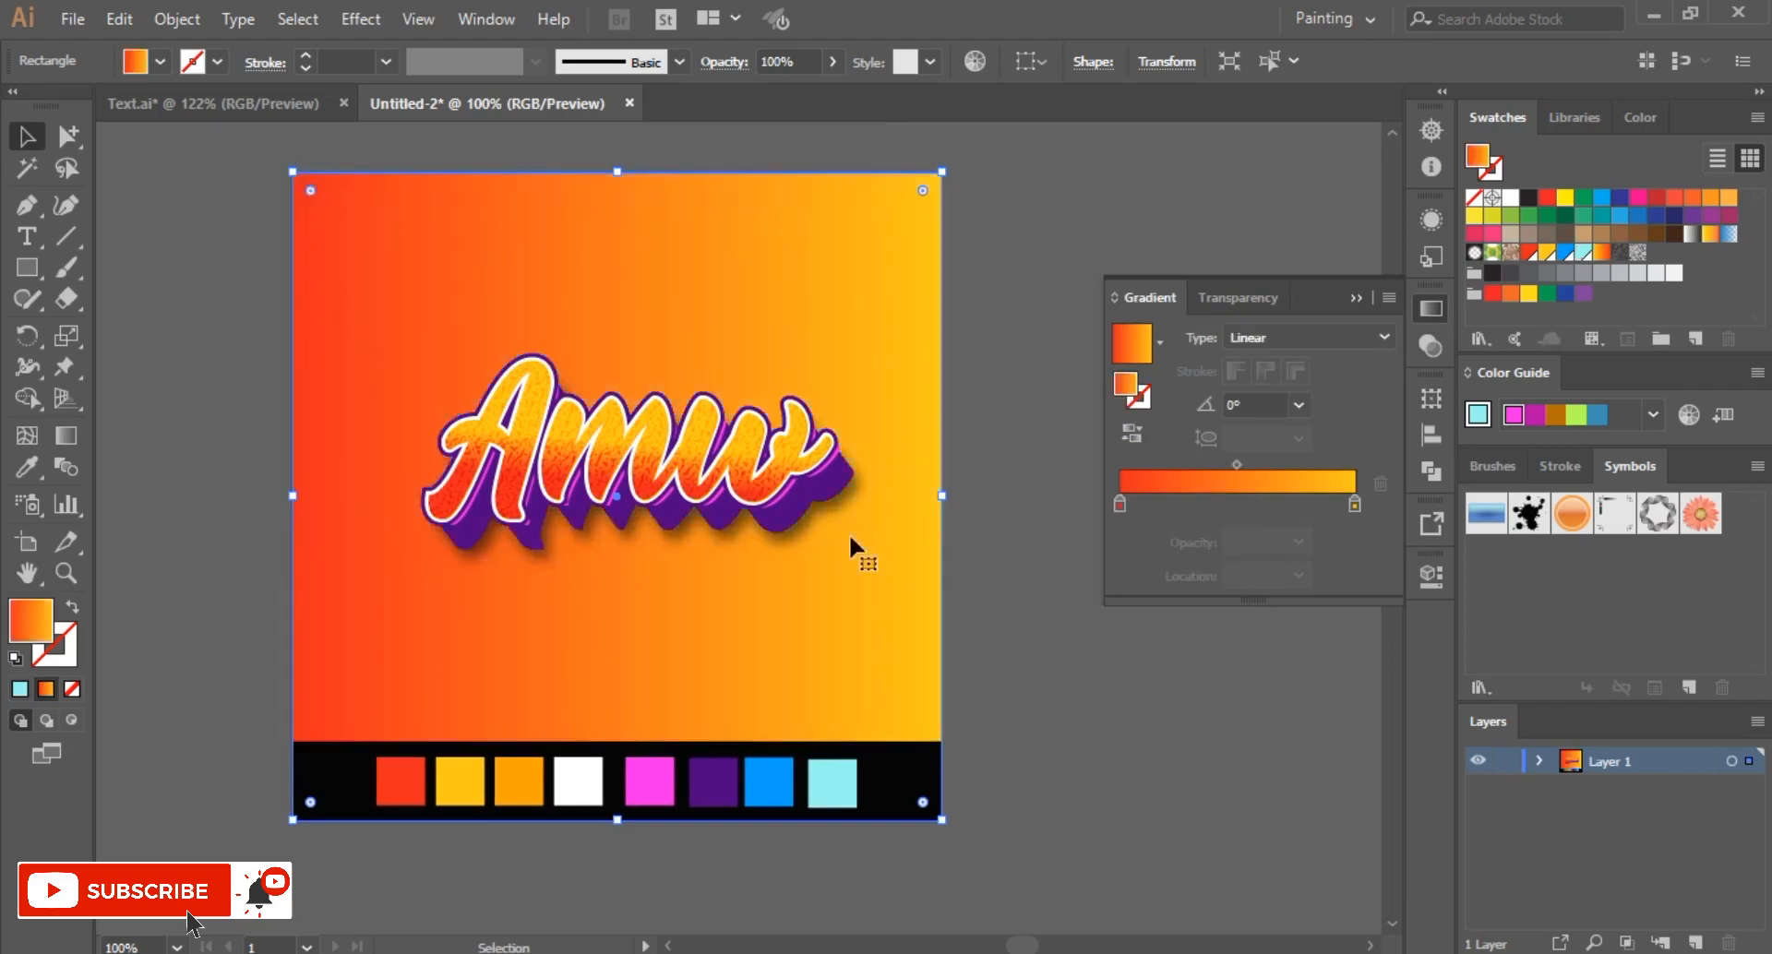
click(1272, 338)
click(1272, 380)
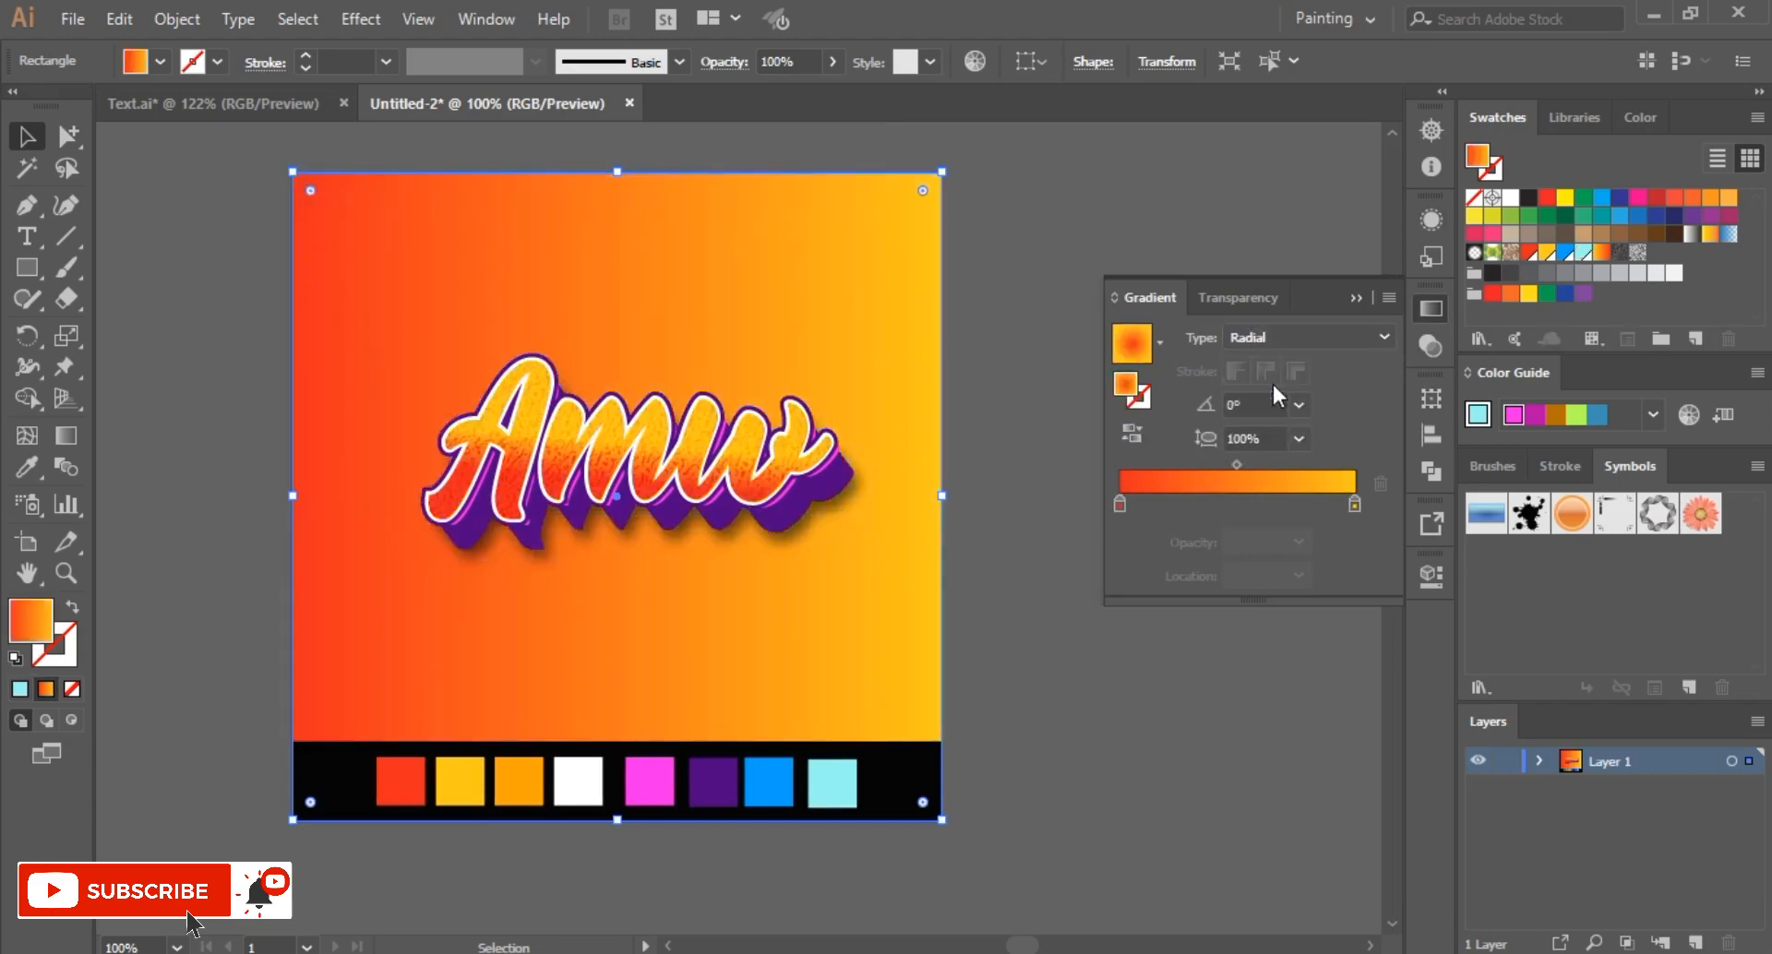
Step: Set the background gradient's two stops to the bright blue and light cyan swatches, and reverse the gradient so cyan is at the centre
double_click(1122, 502)
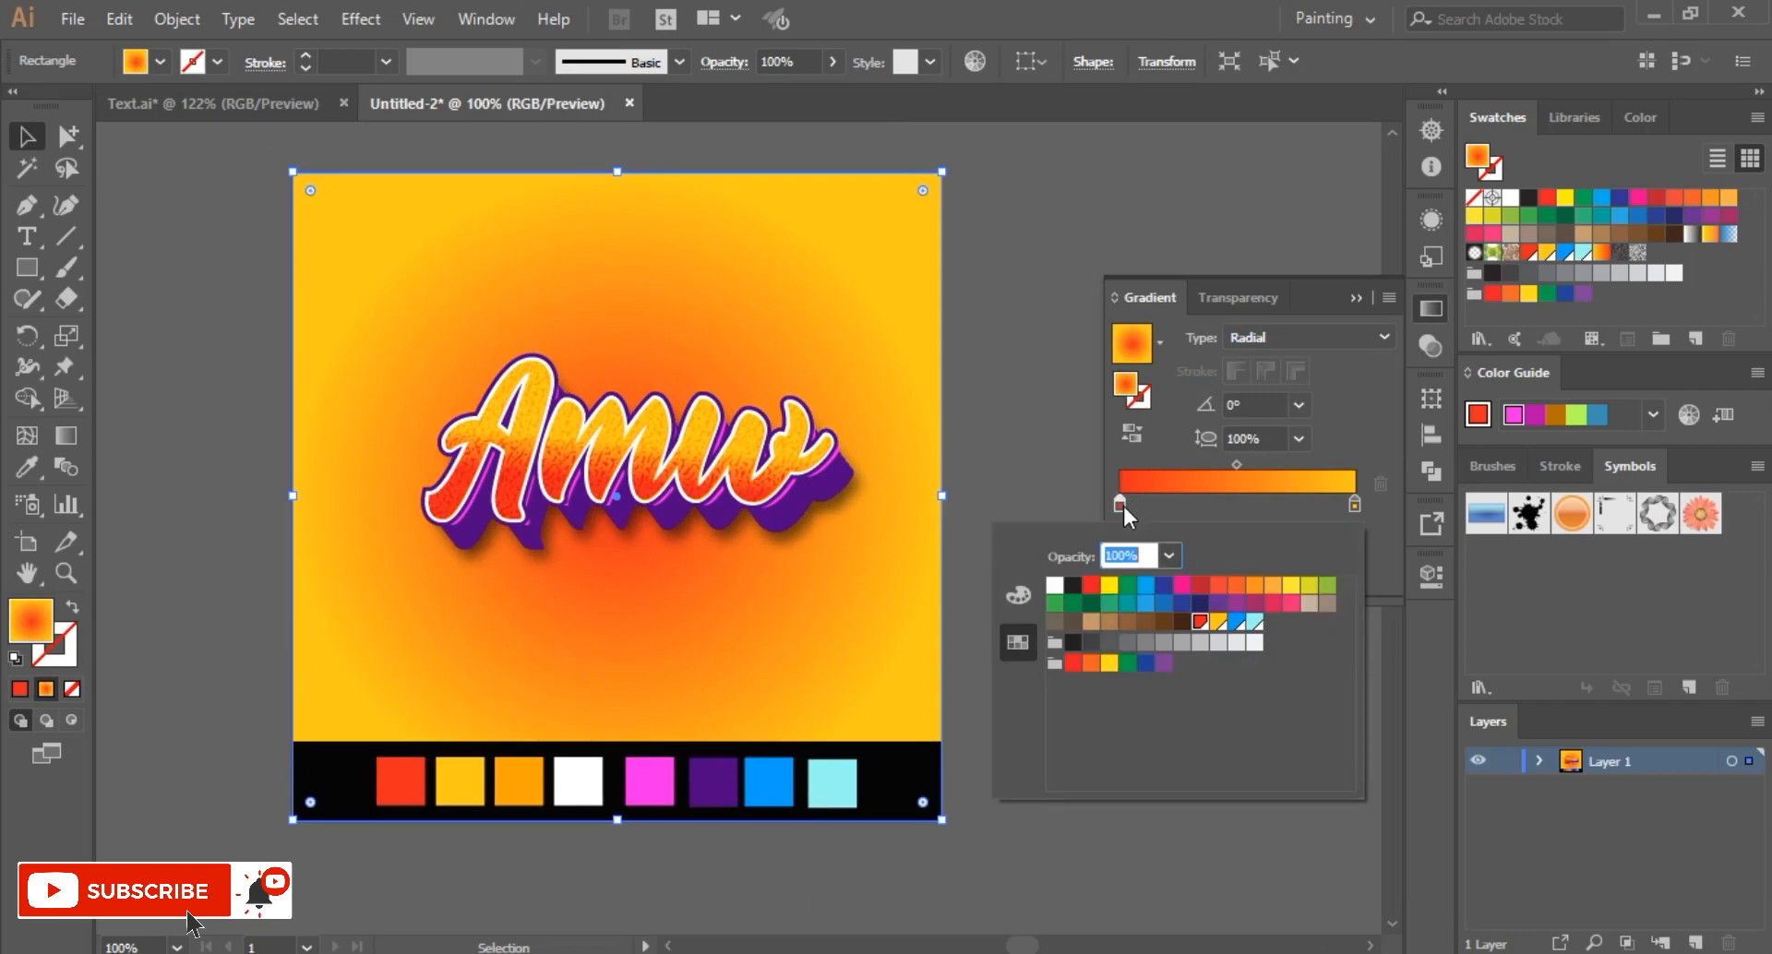
click(1237, 623)
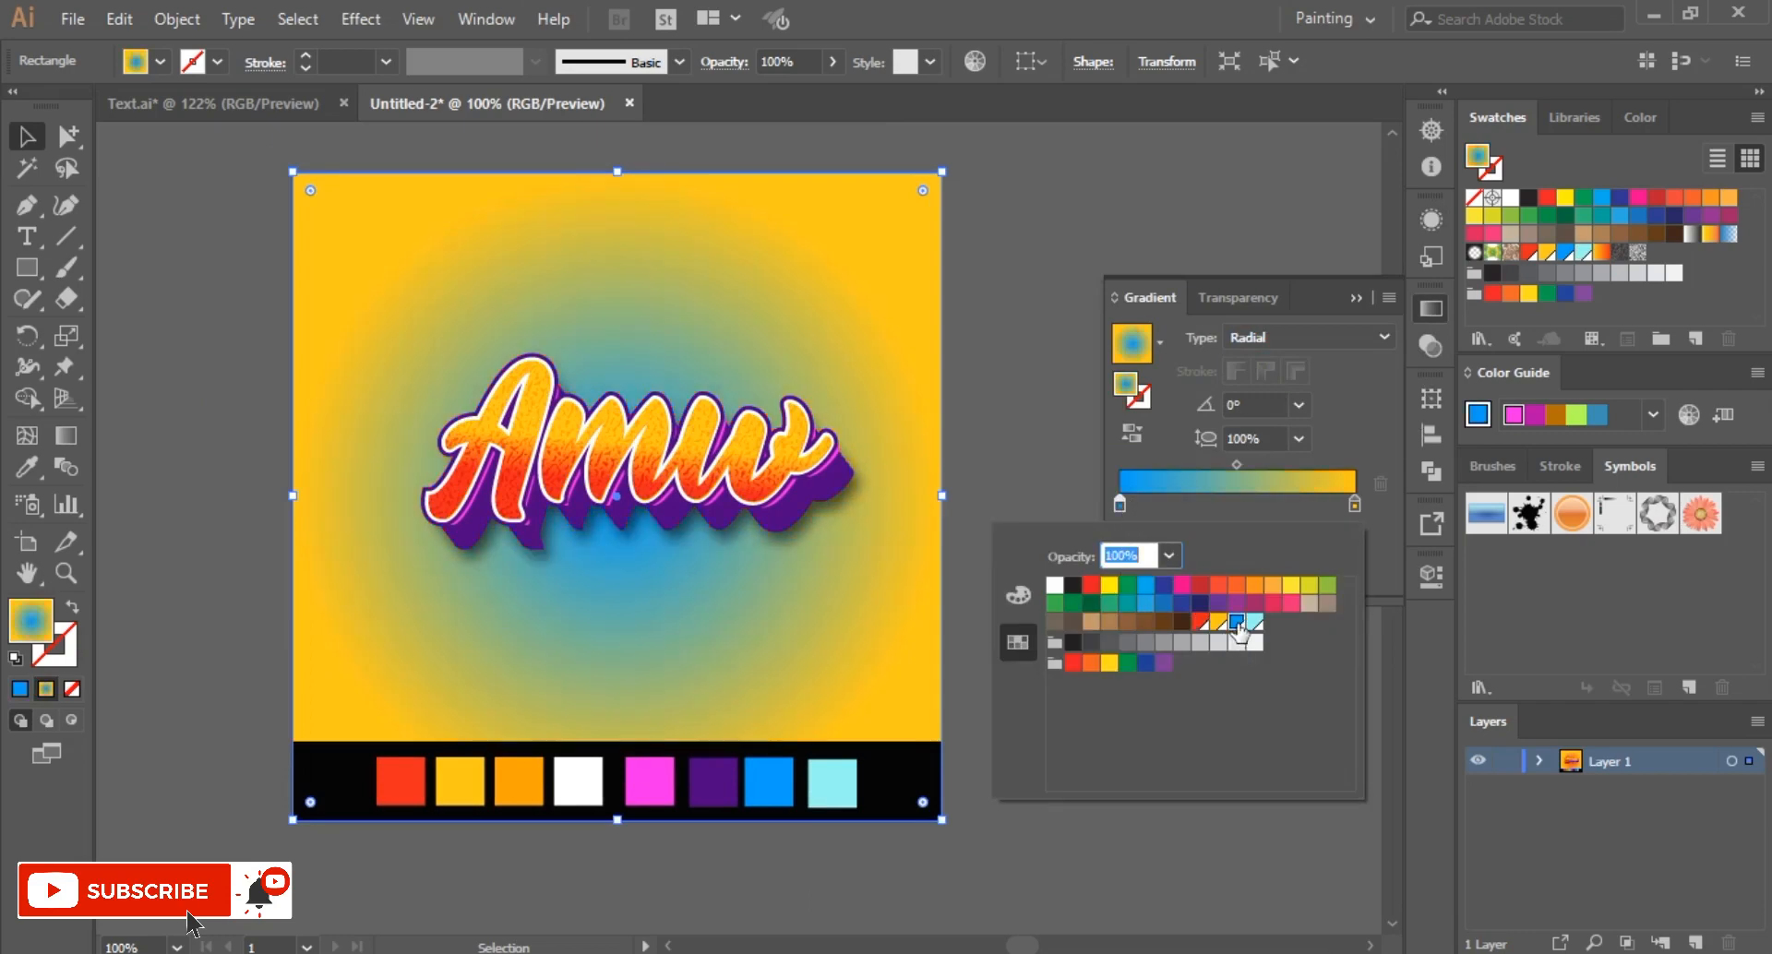
double_click(1355, 504)
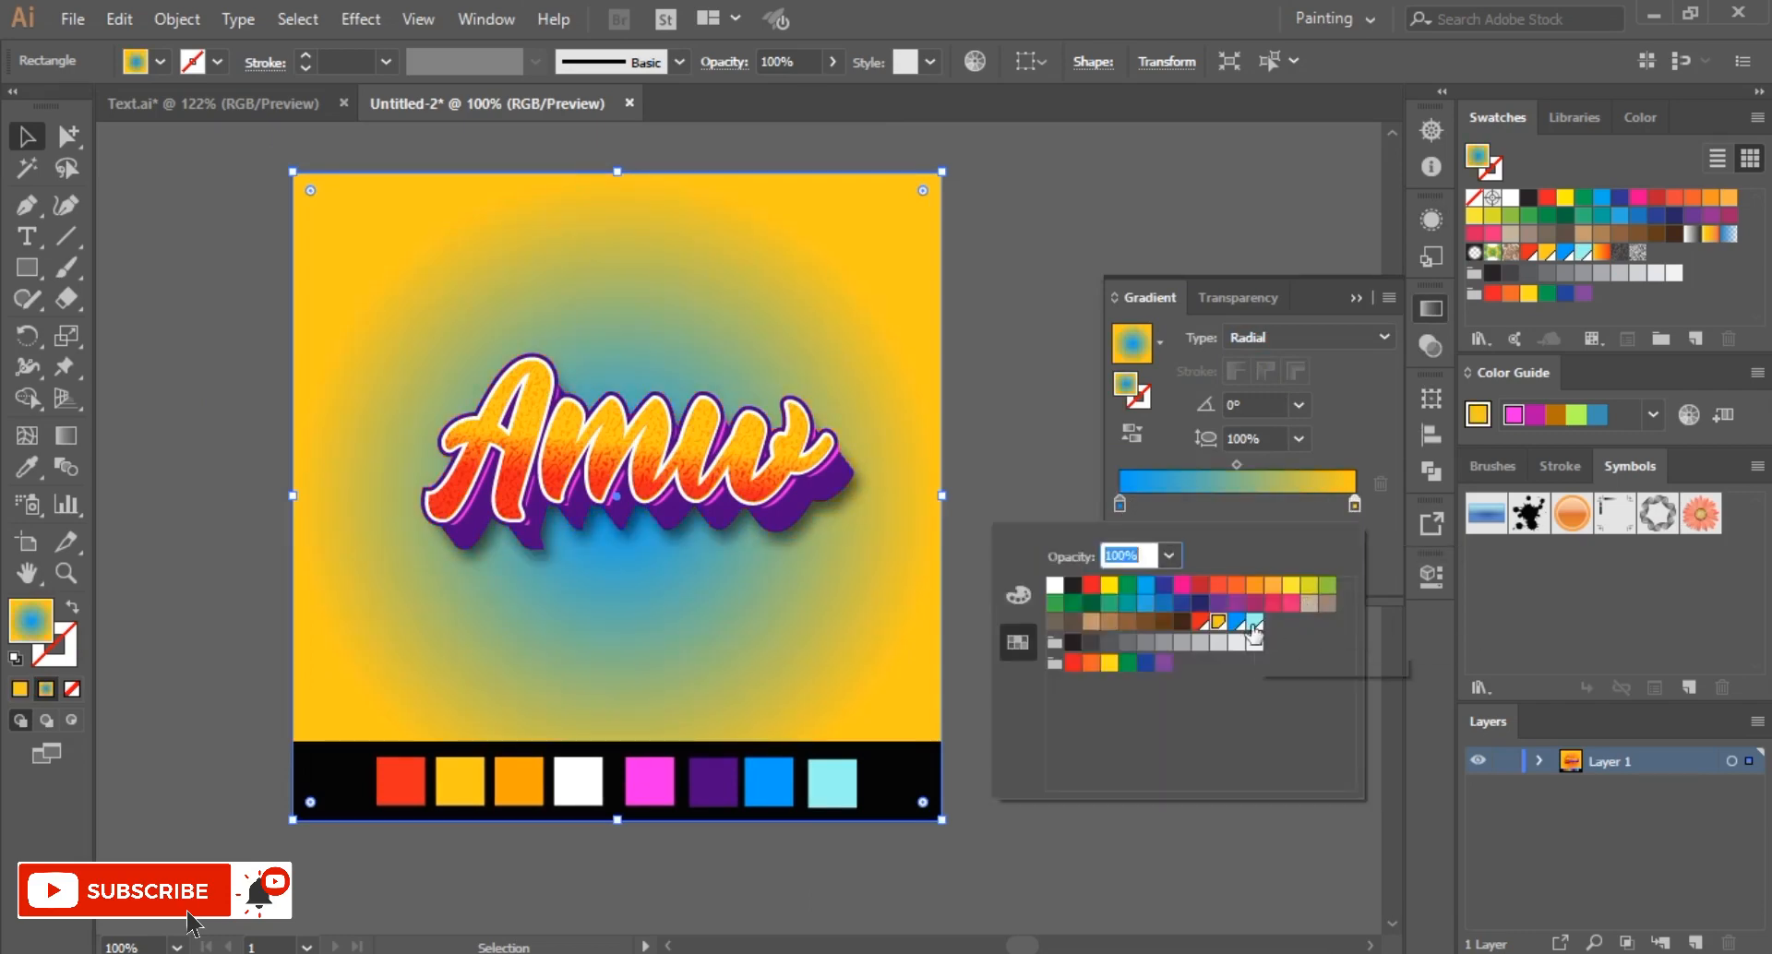
click(1255, 621)
click(1127, 441)
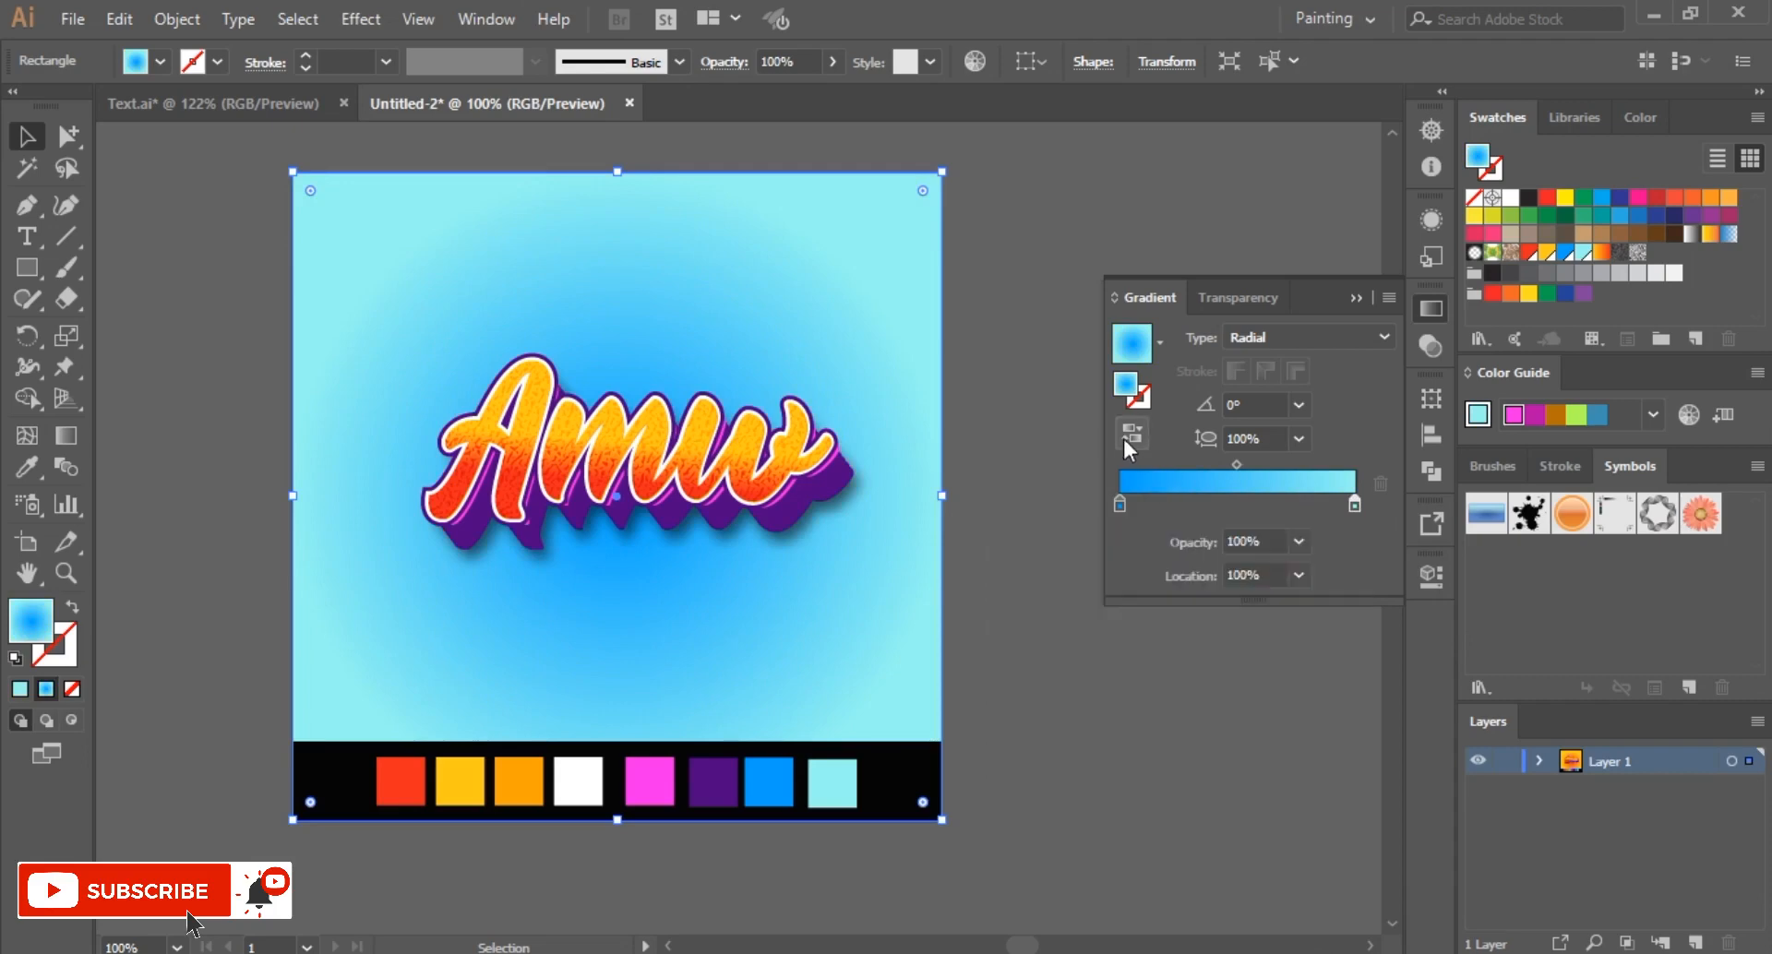
click(1127, 439)
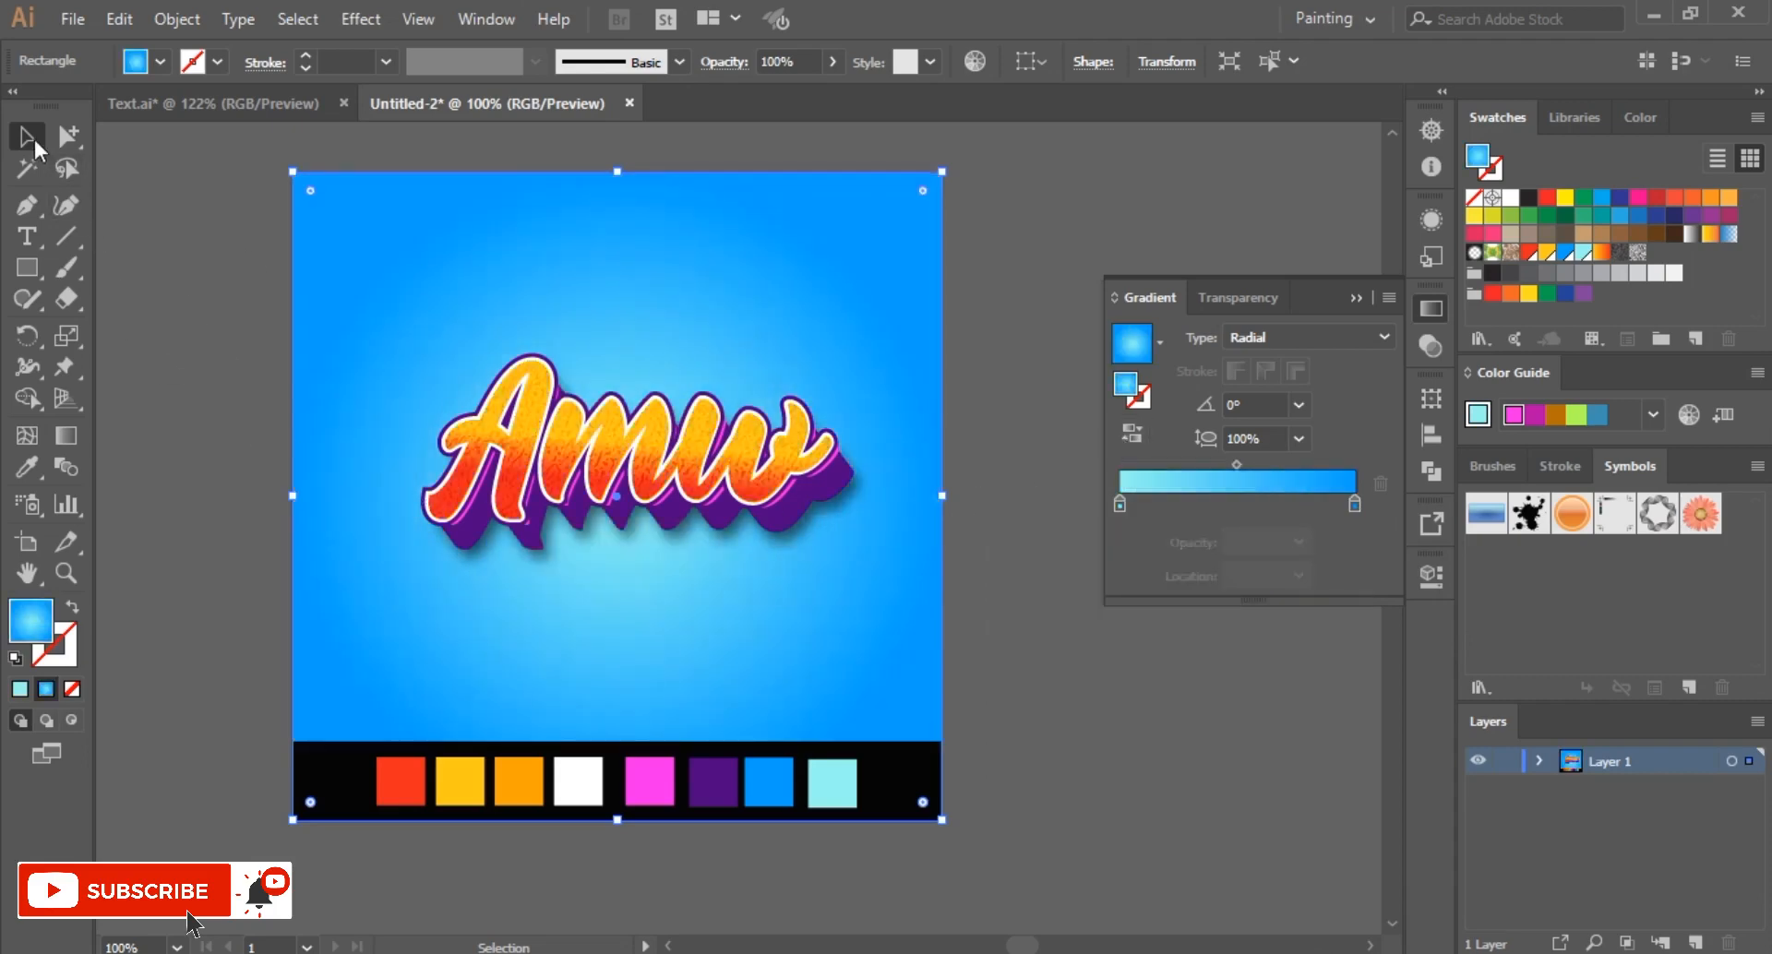
Step: Draw a circle about 290 px wide centred over the lettering
click(136, 203)
drag(30, 266, 111, 333)
drag(628, 456, 733, 647)
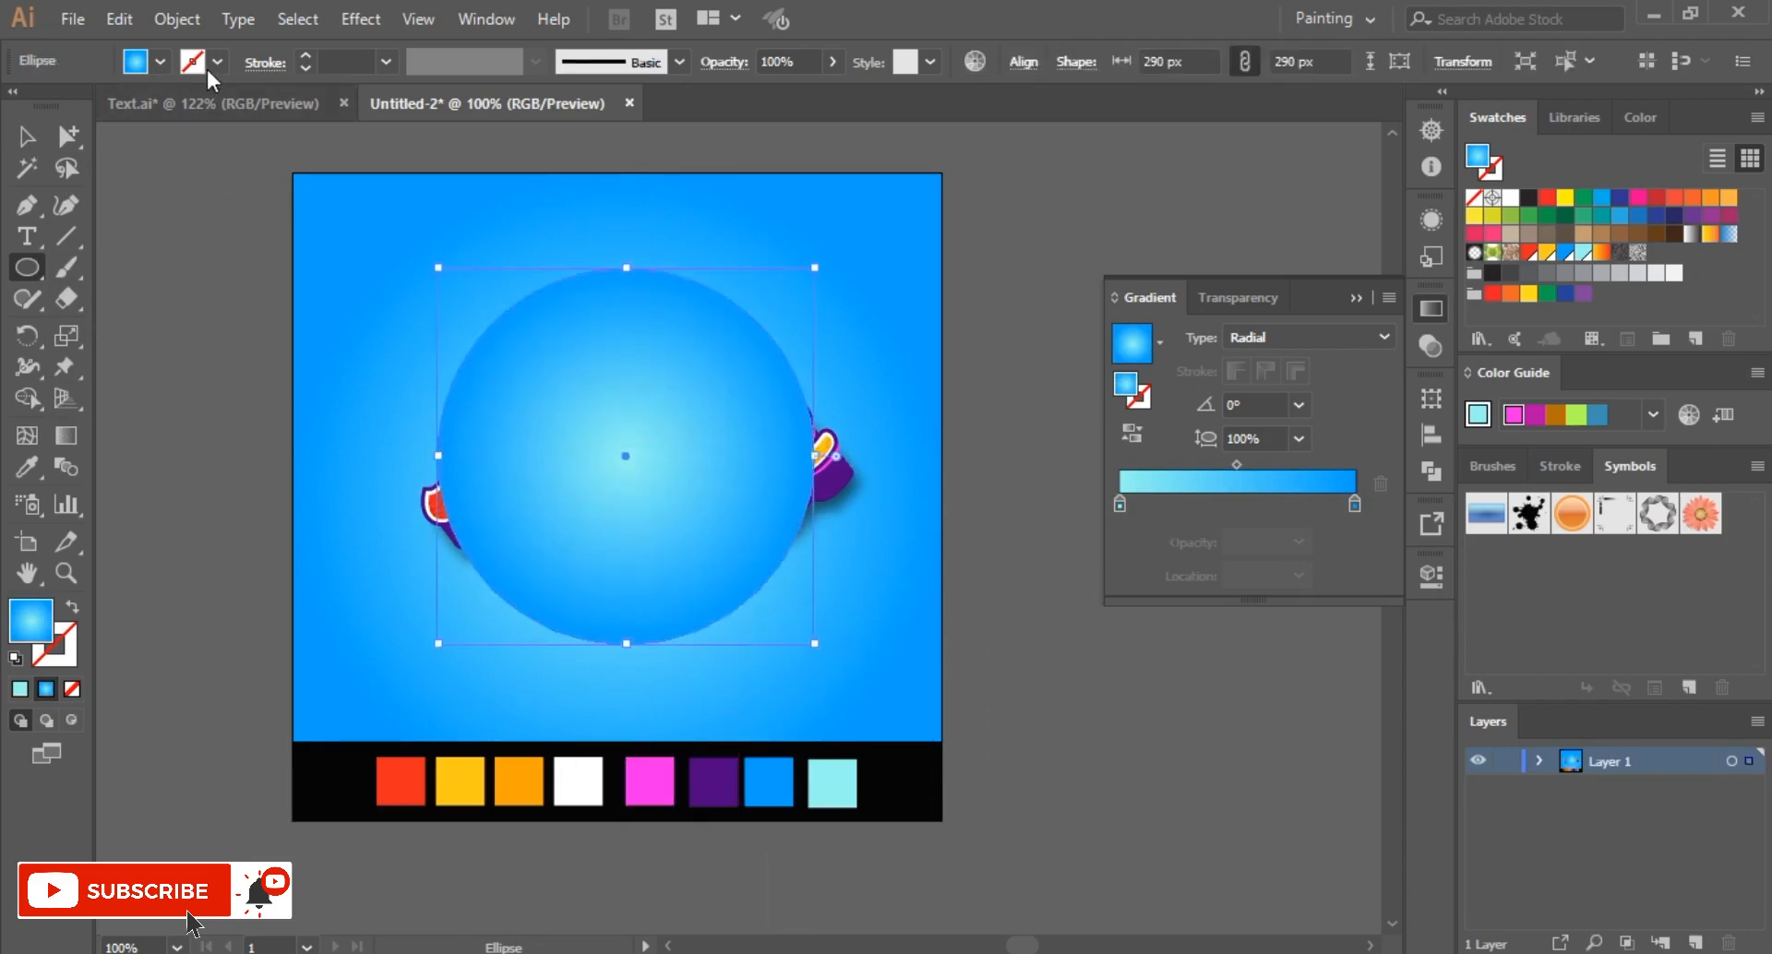
Step: Remove the circle's fill and give it a black stroke of 300 pt
click(218, 62)
click(37, 106)
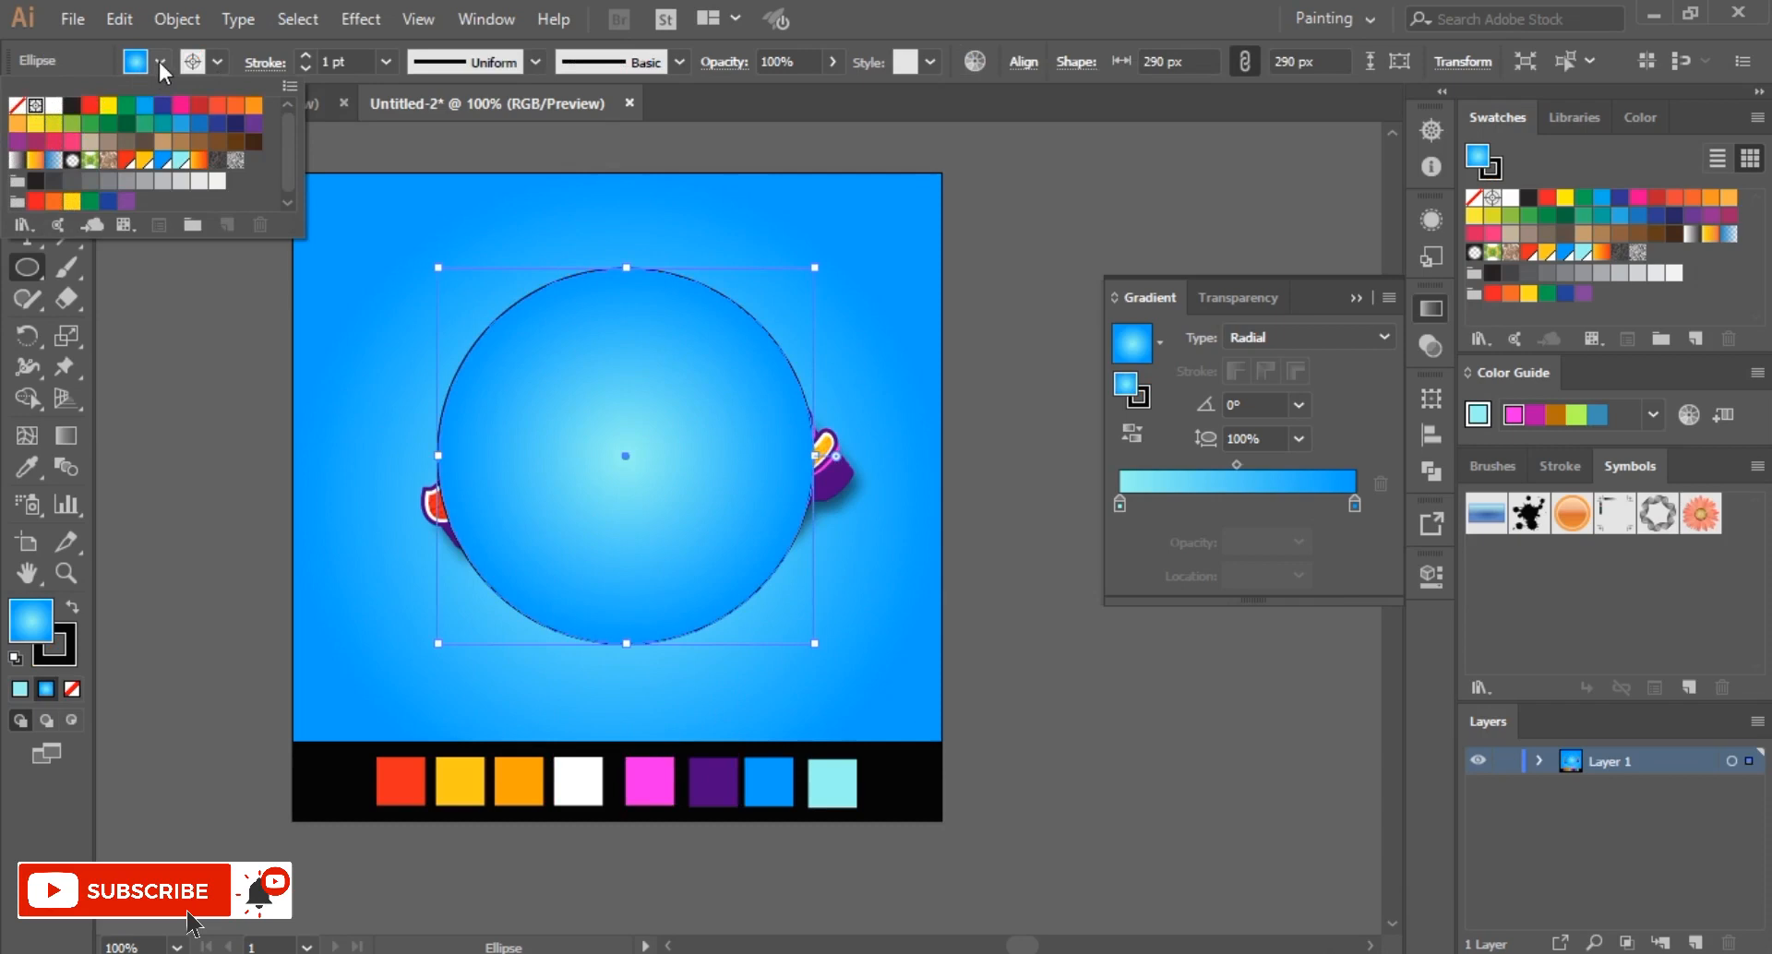
click(18, 106)
click(339, 61)
drag(349, 63, 290, 63)
text(300)
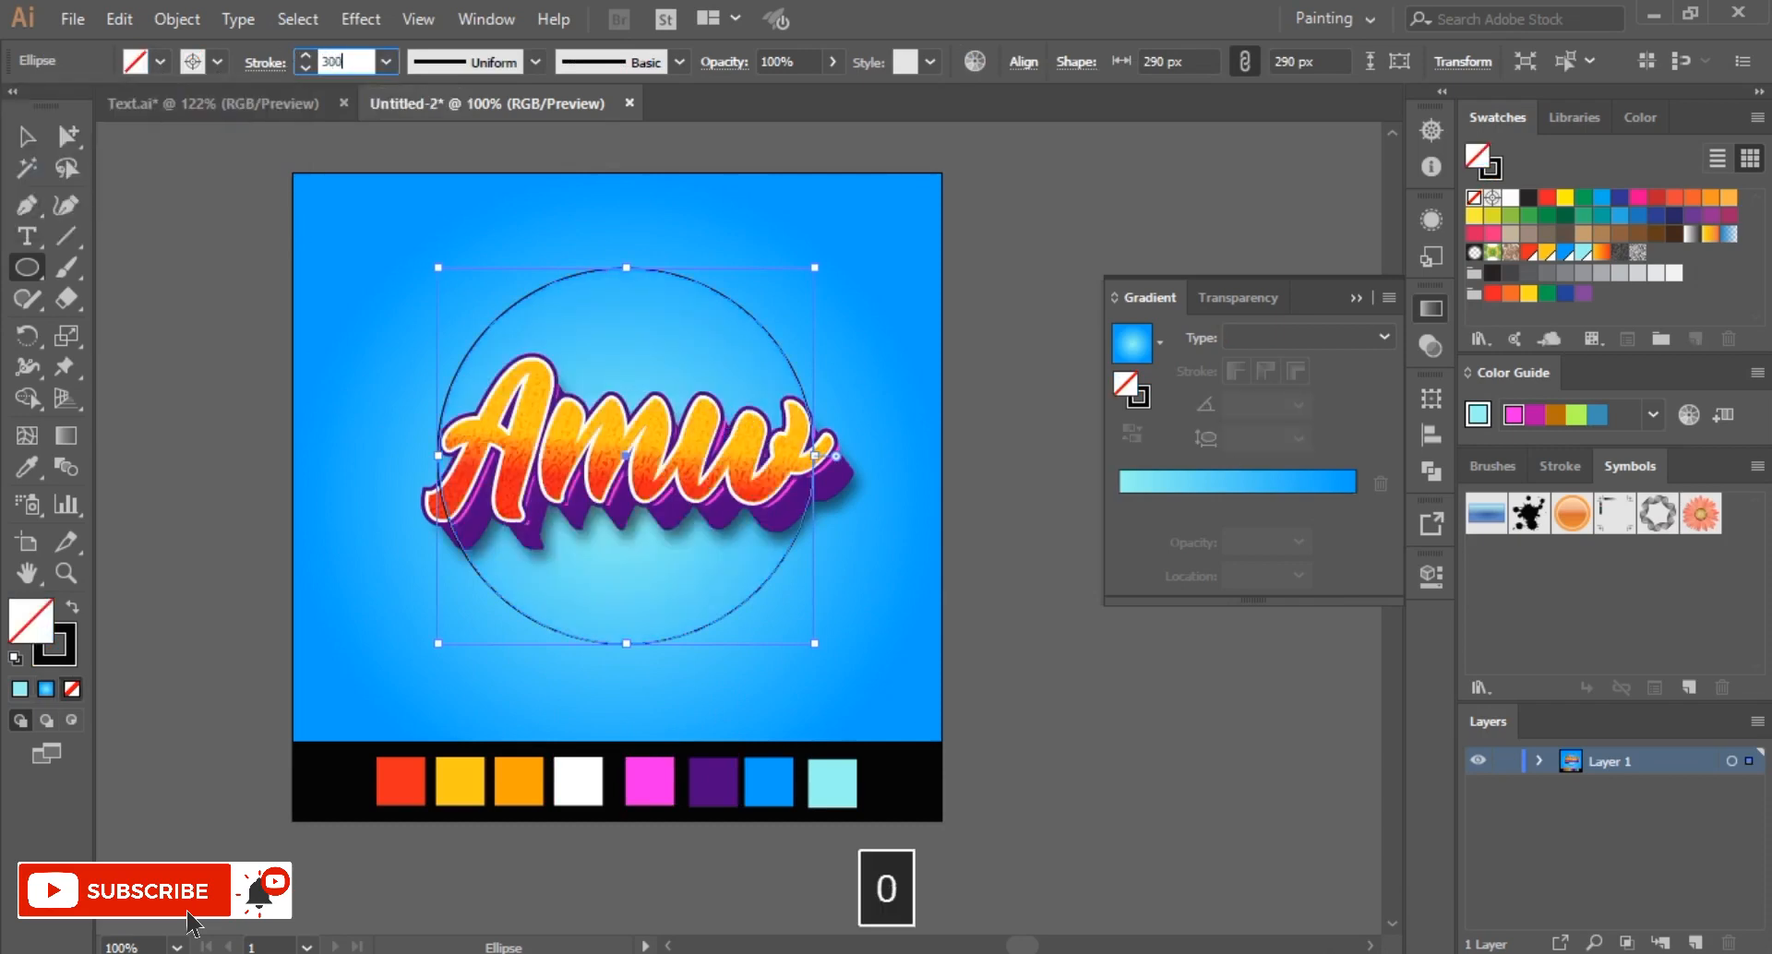
key(Return)
key(v)
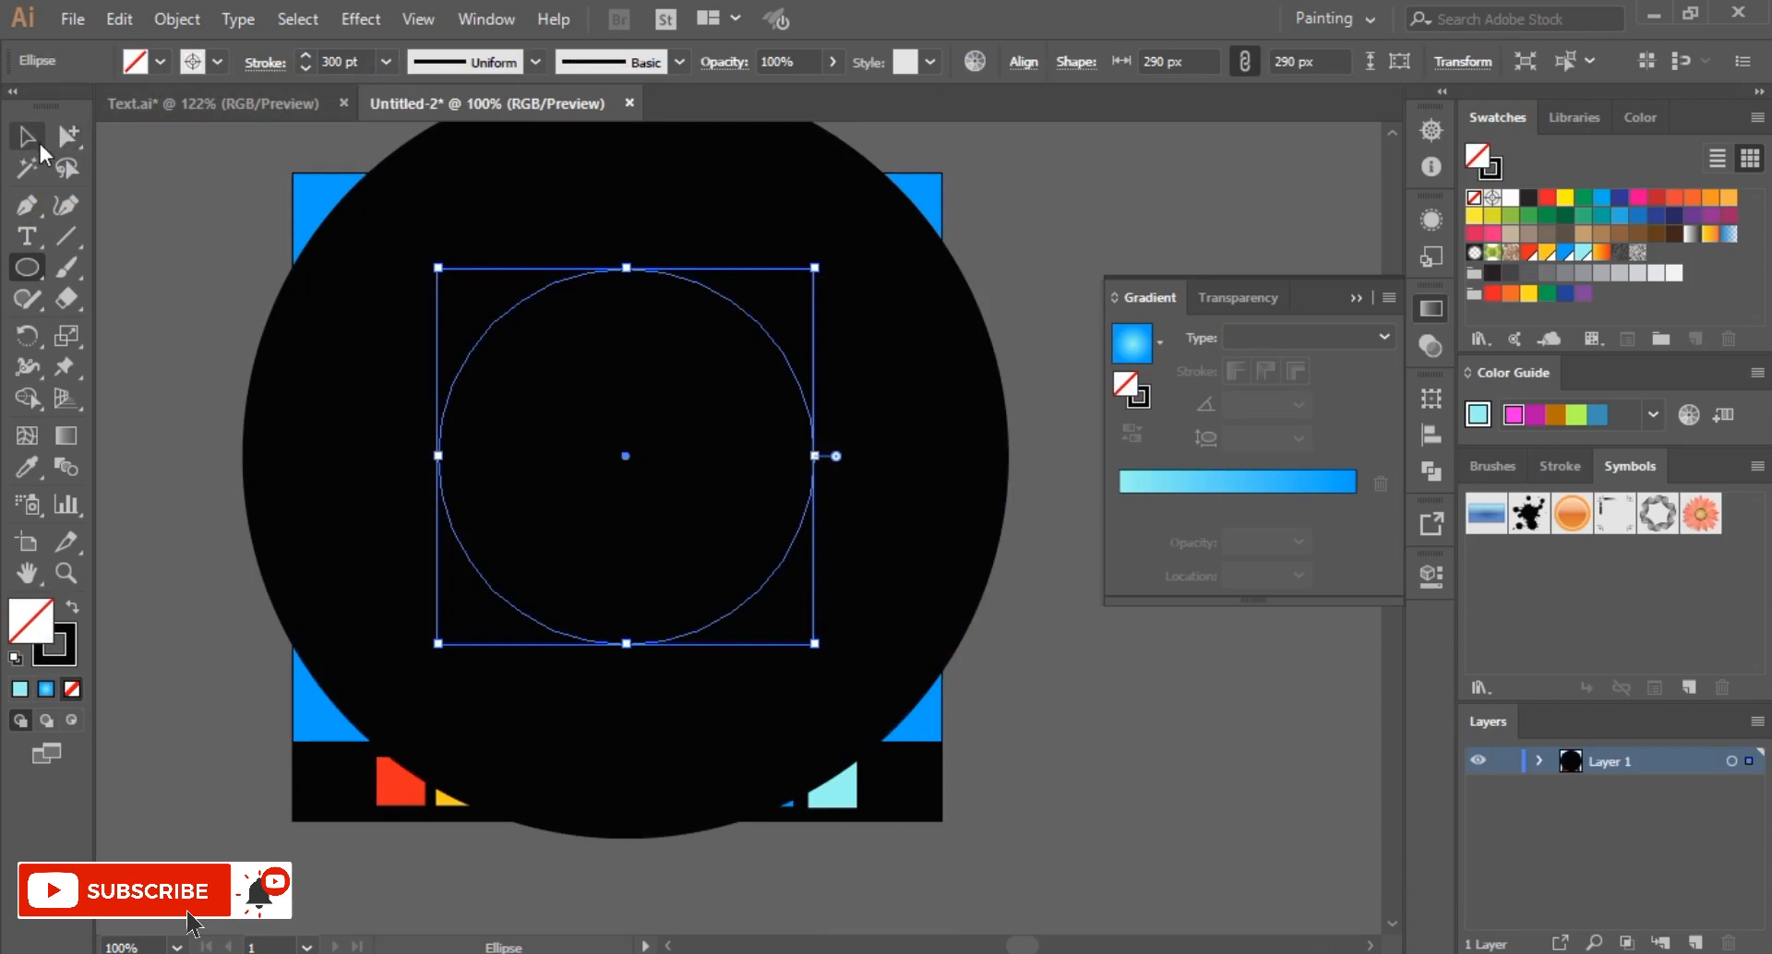
Step: Turn the circle's stroke into a dashed line with a dash of 21 pt
click(250, 63)
click(58, 240)
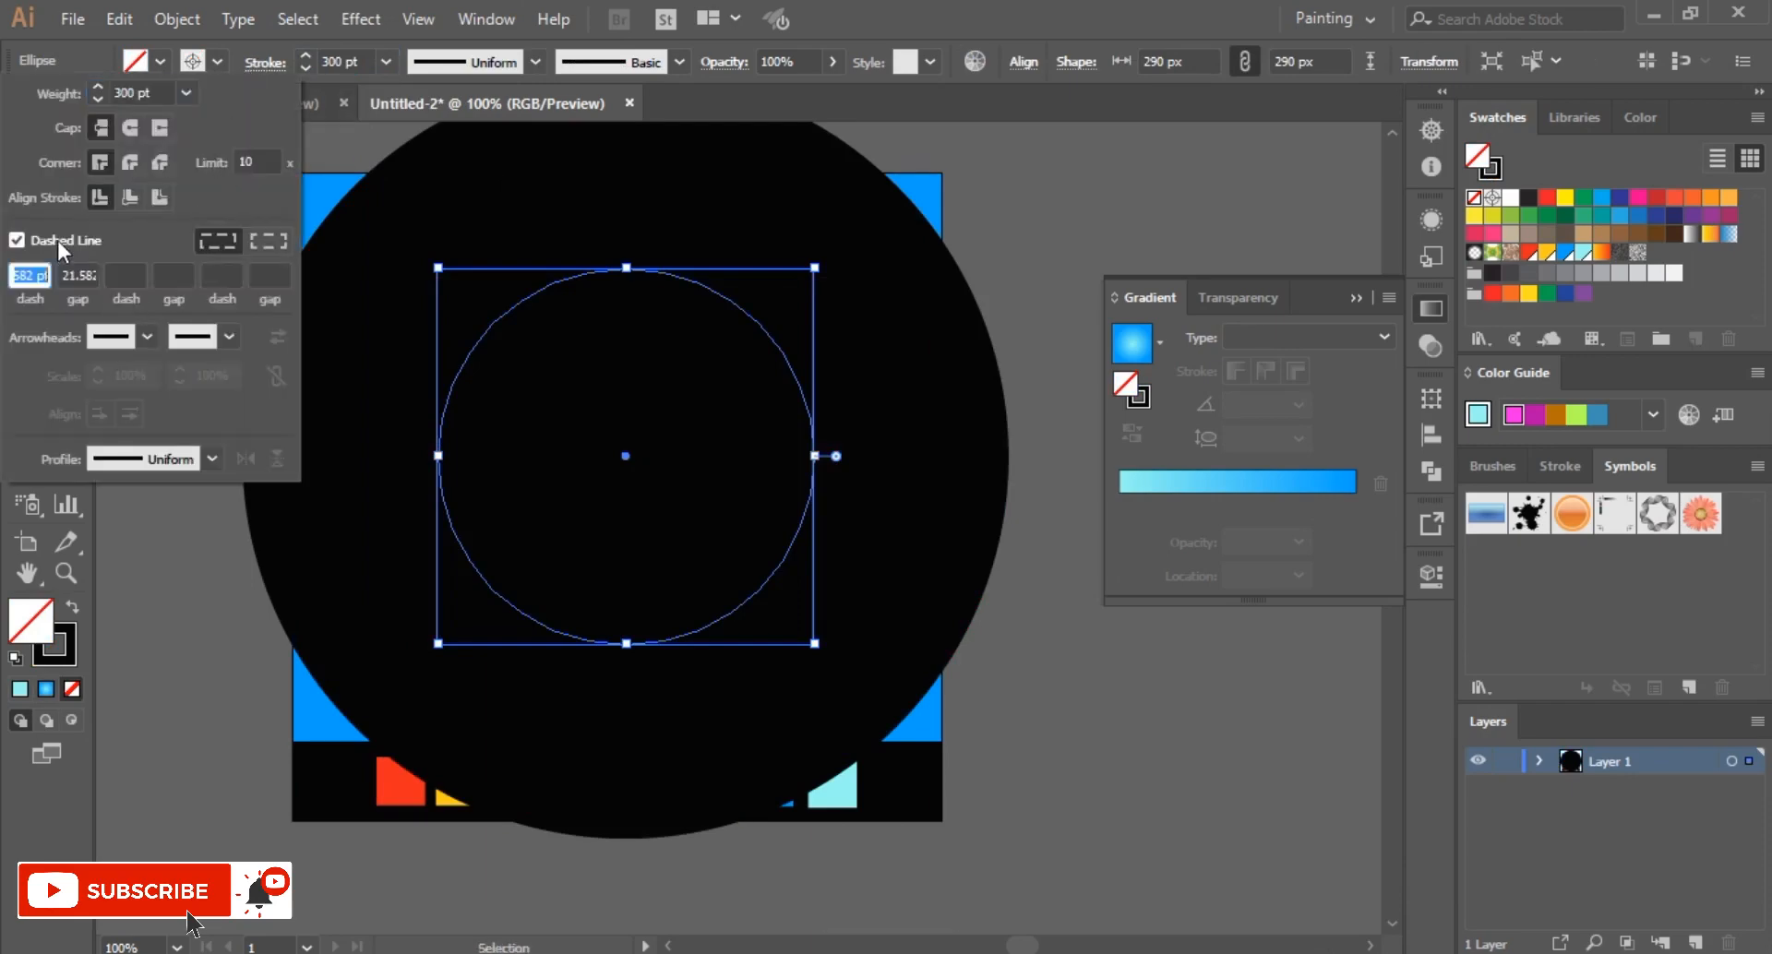
scroll(41, 275, down, 4)
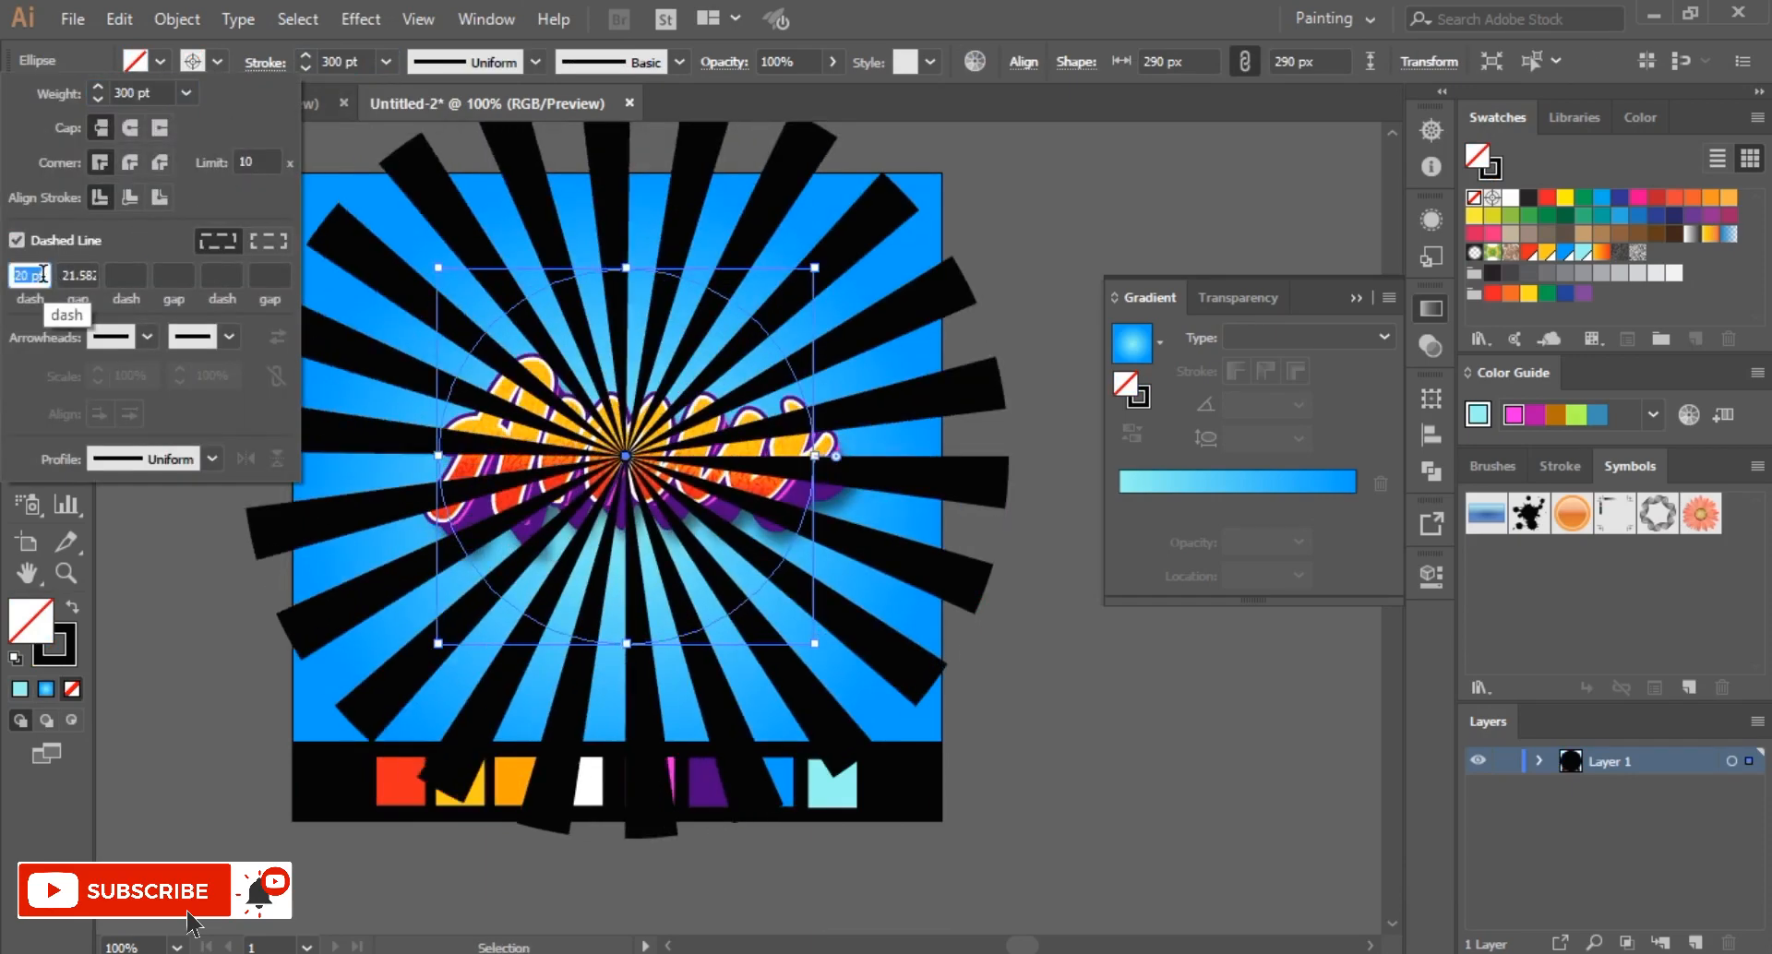
scroll(41, 272, up, 4)
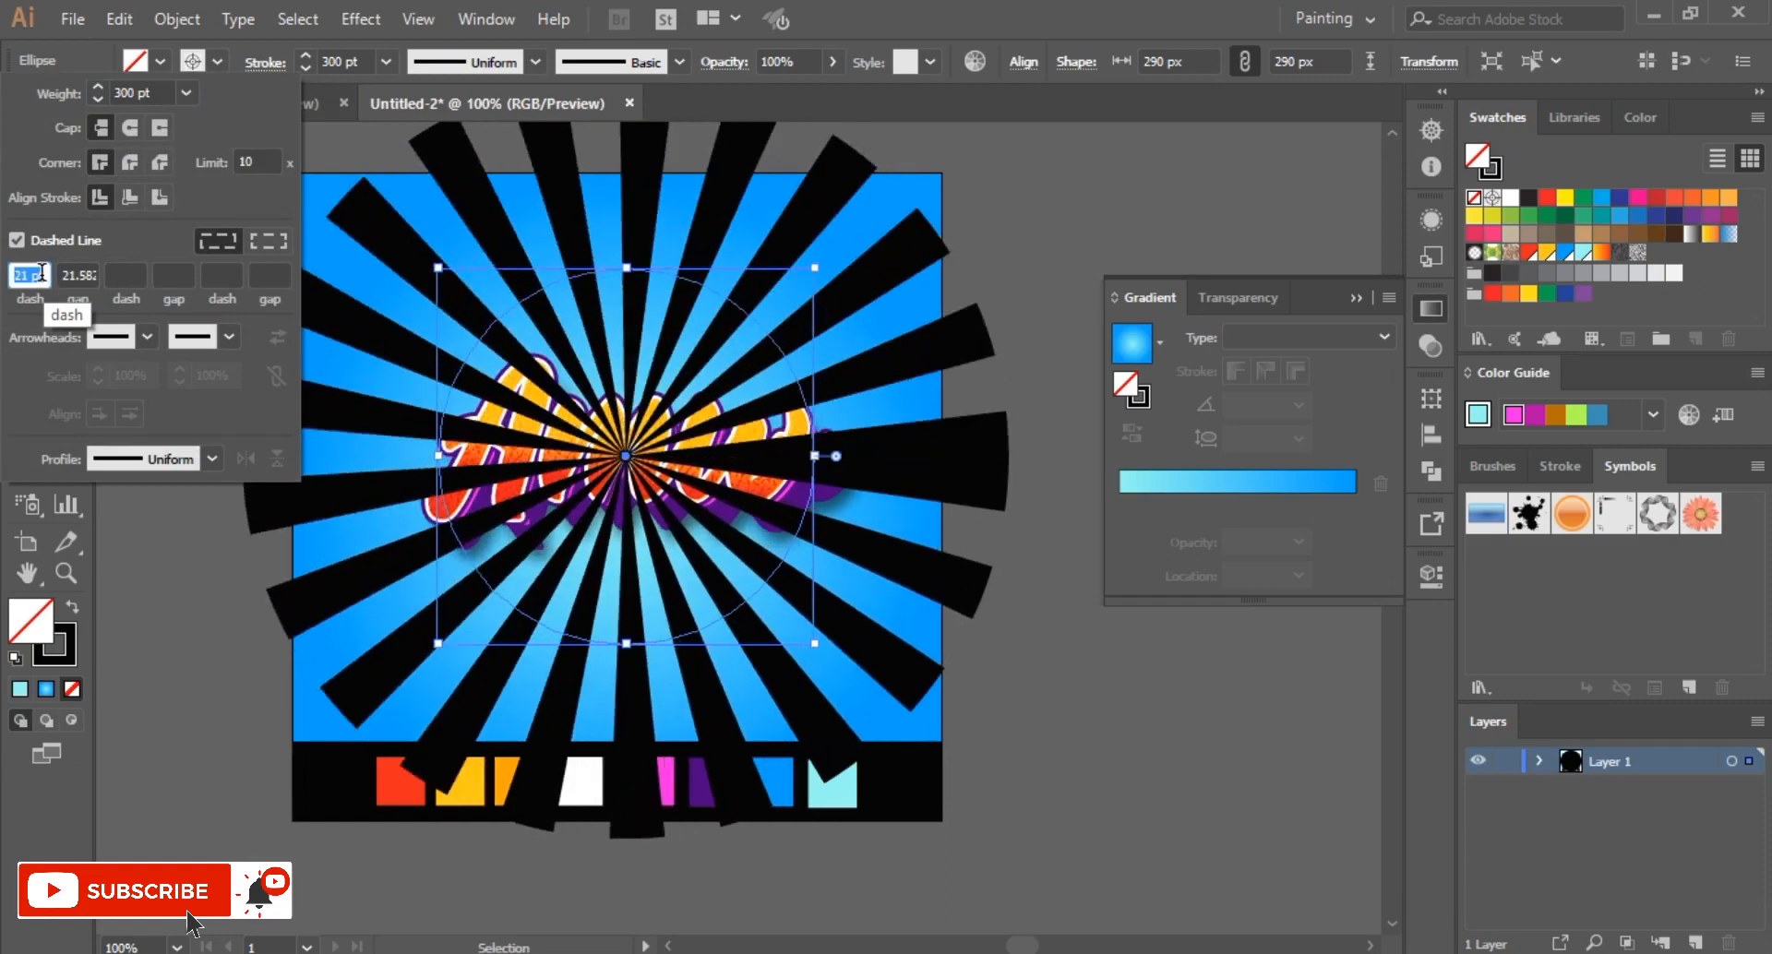
scroll(42, 274, down, 1)
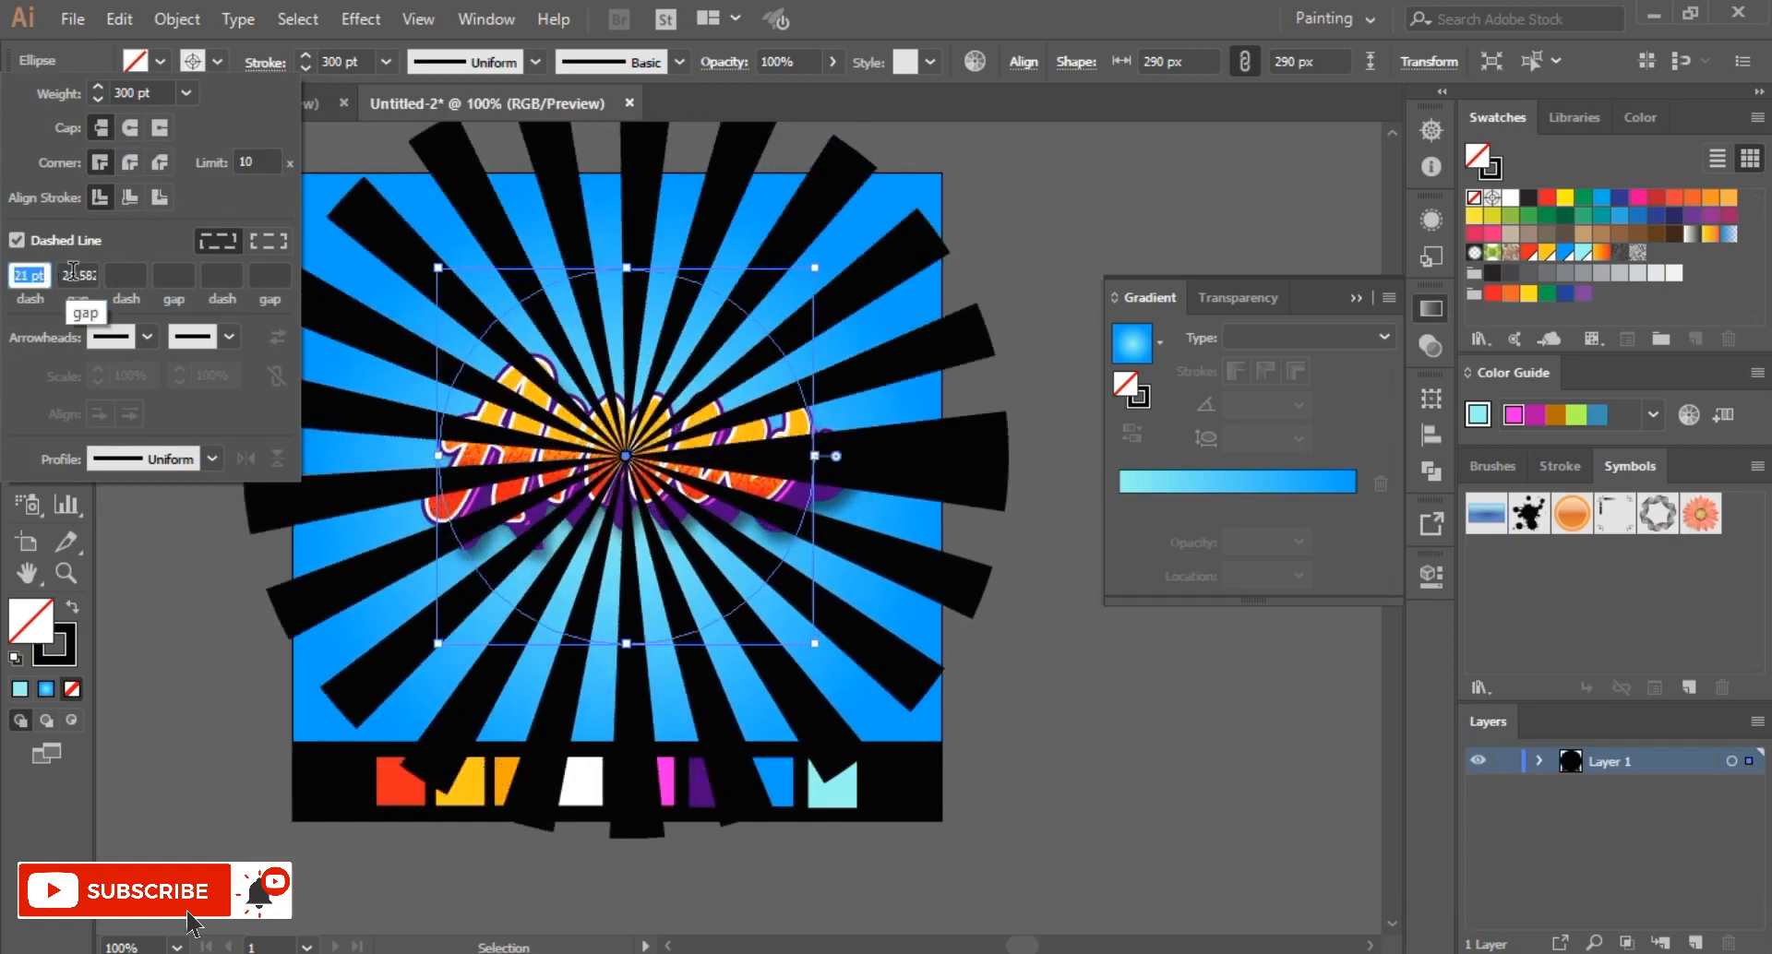
Step: Set the dashed stroke's gap to 19 pt and its dash to 20 pt
click(75, 270)
scroll(76, 268, down, 2)
scroll(76, 268, down, 5)
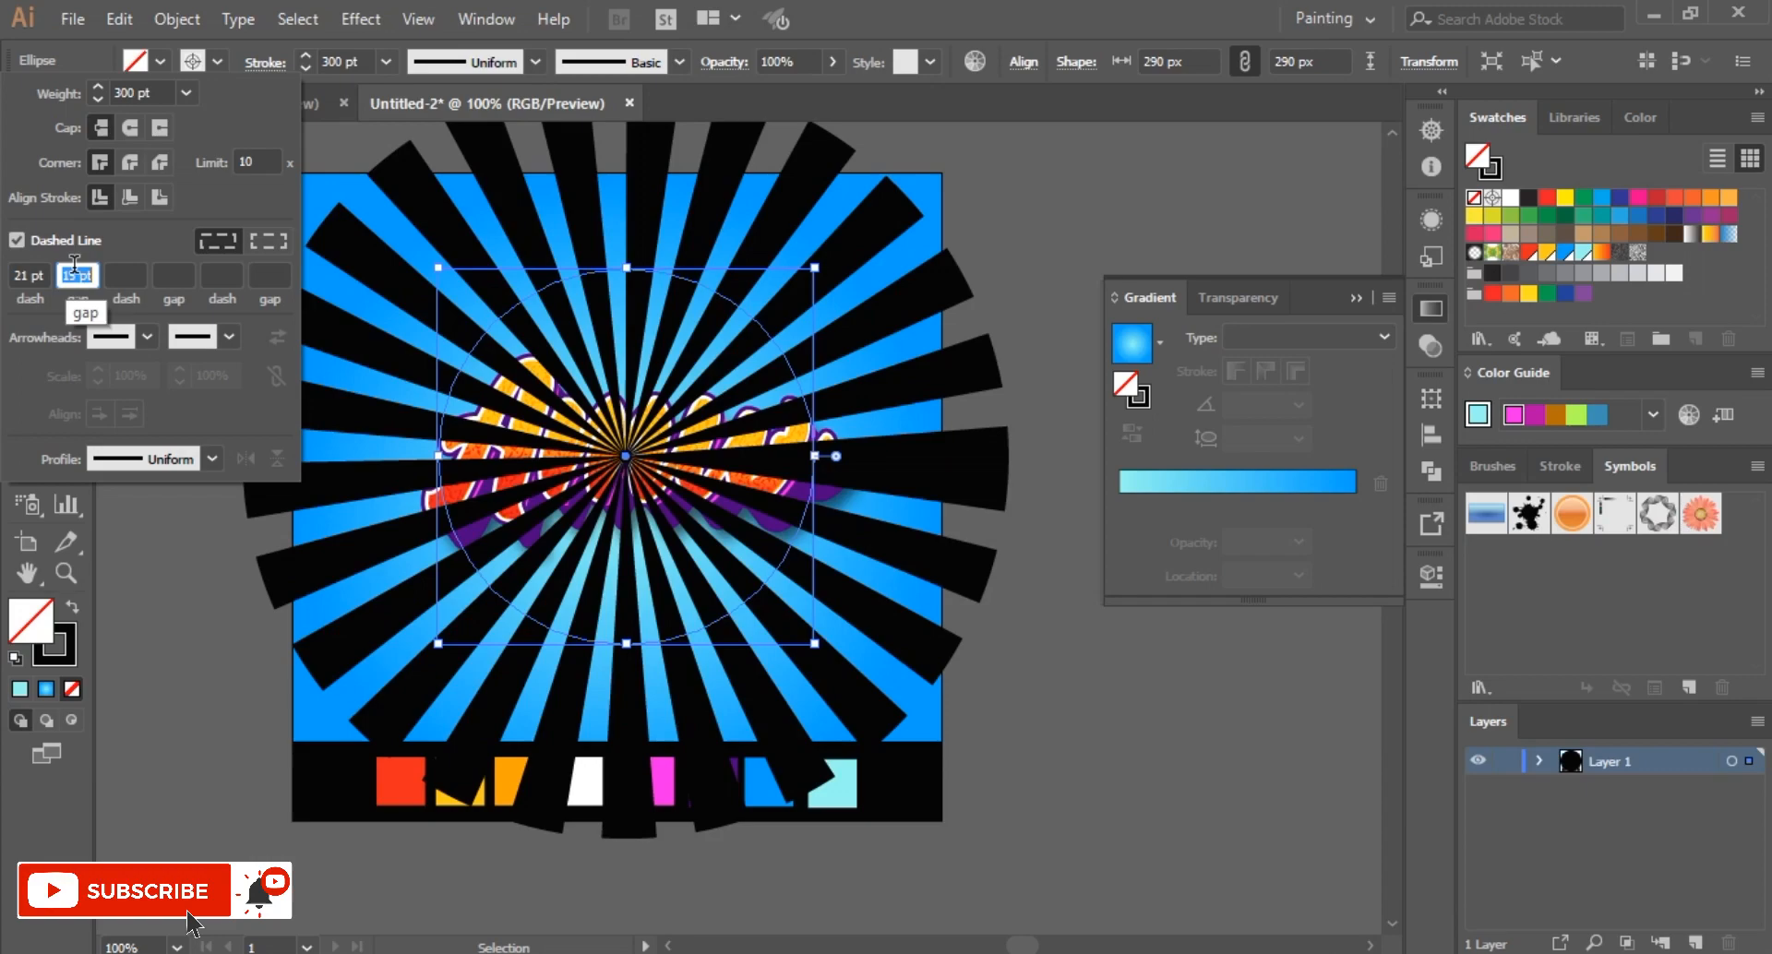
scroll(75, 267, down, 1)
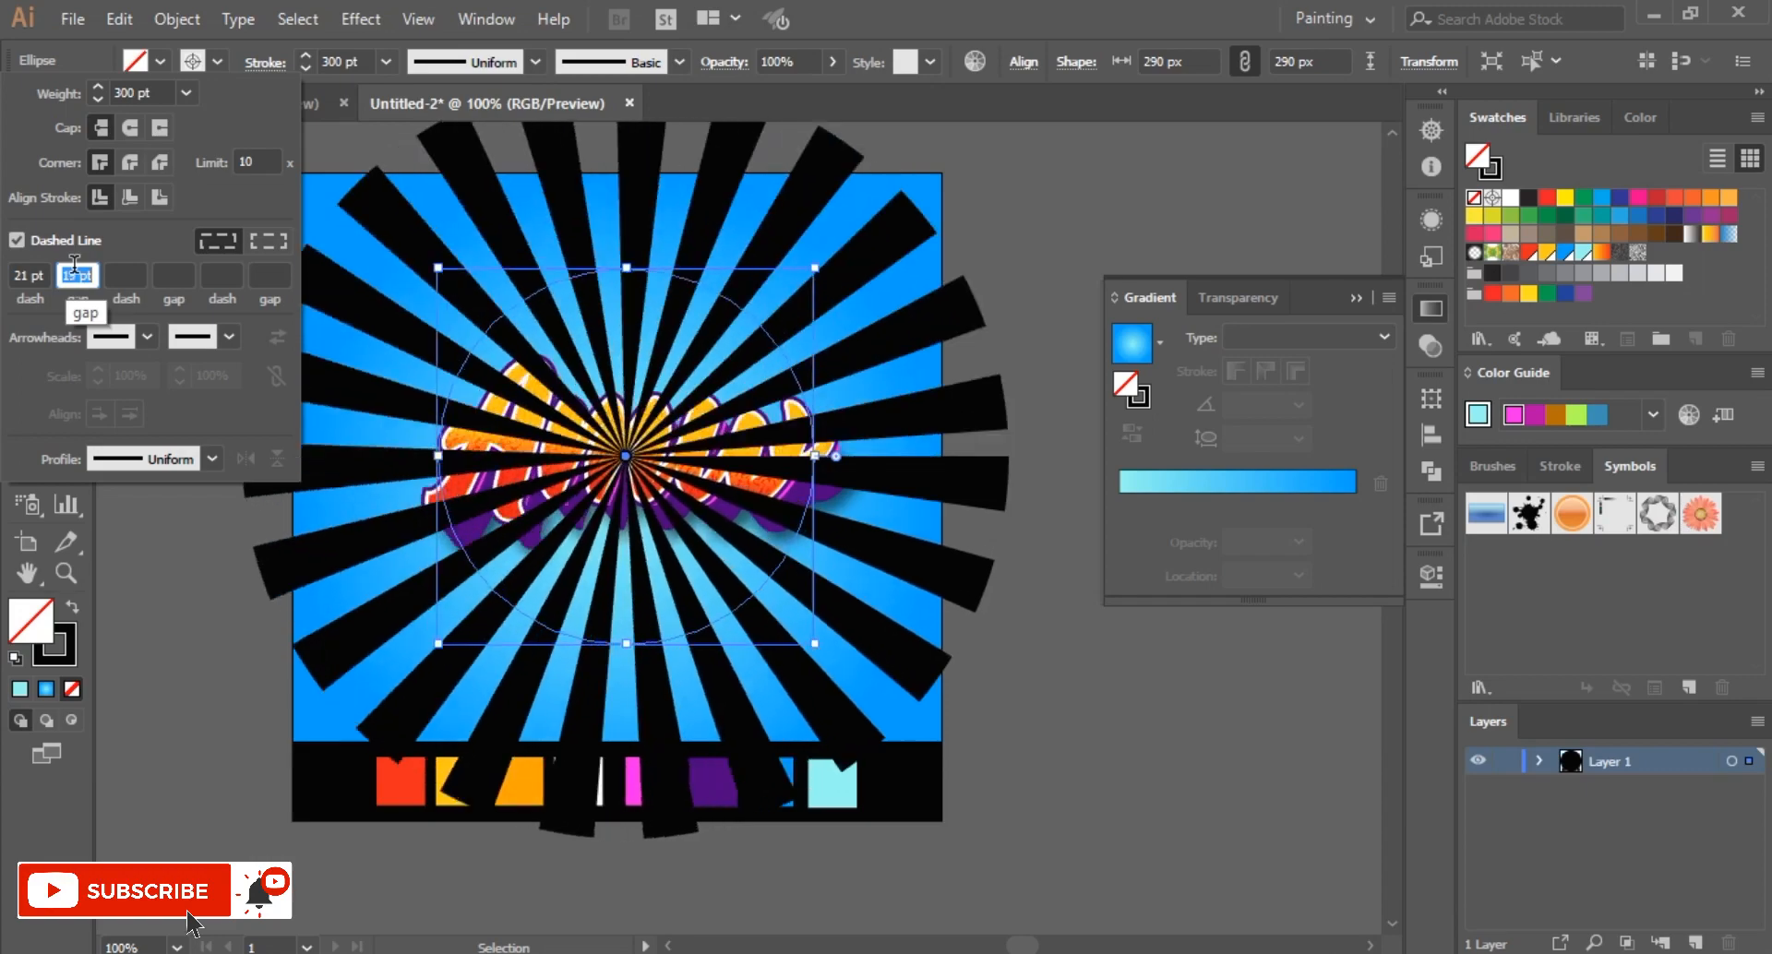
click(35, 277)
scroll(33, 277, down, 1)
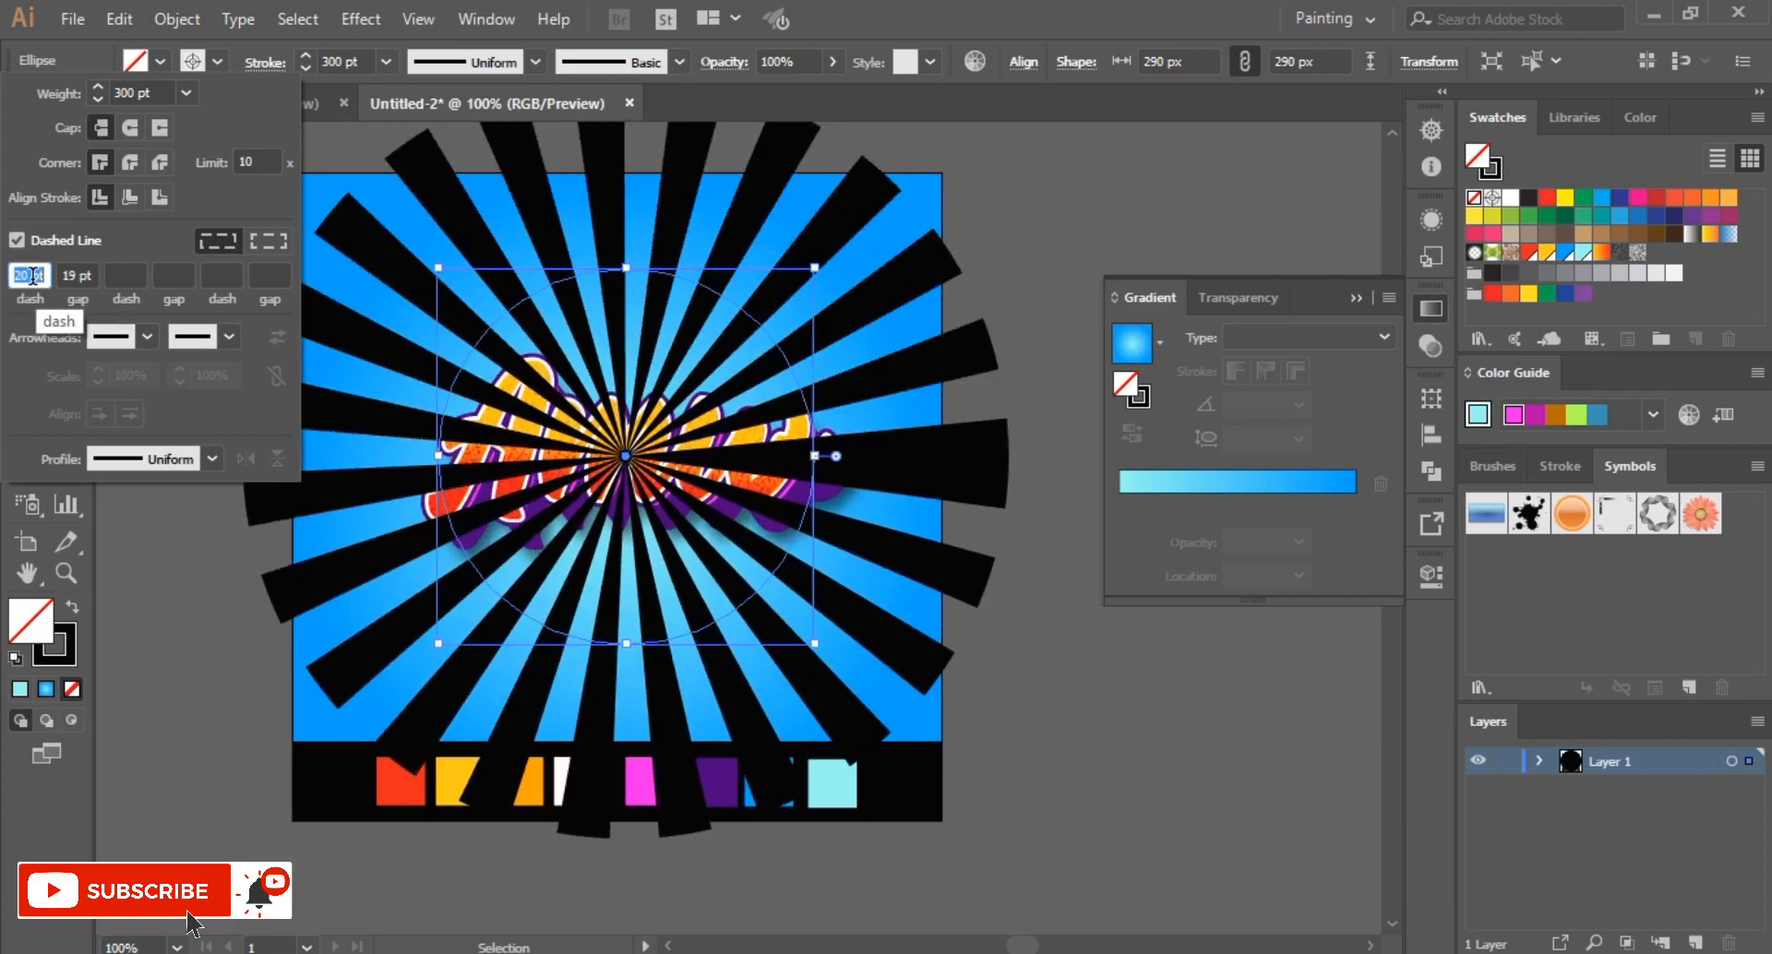
click(177, 651)
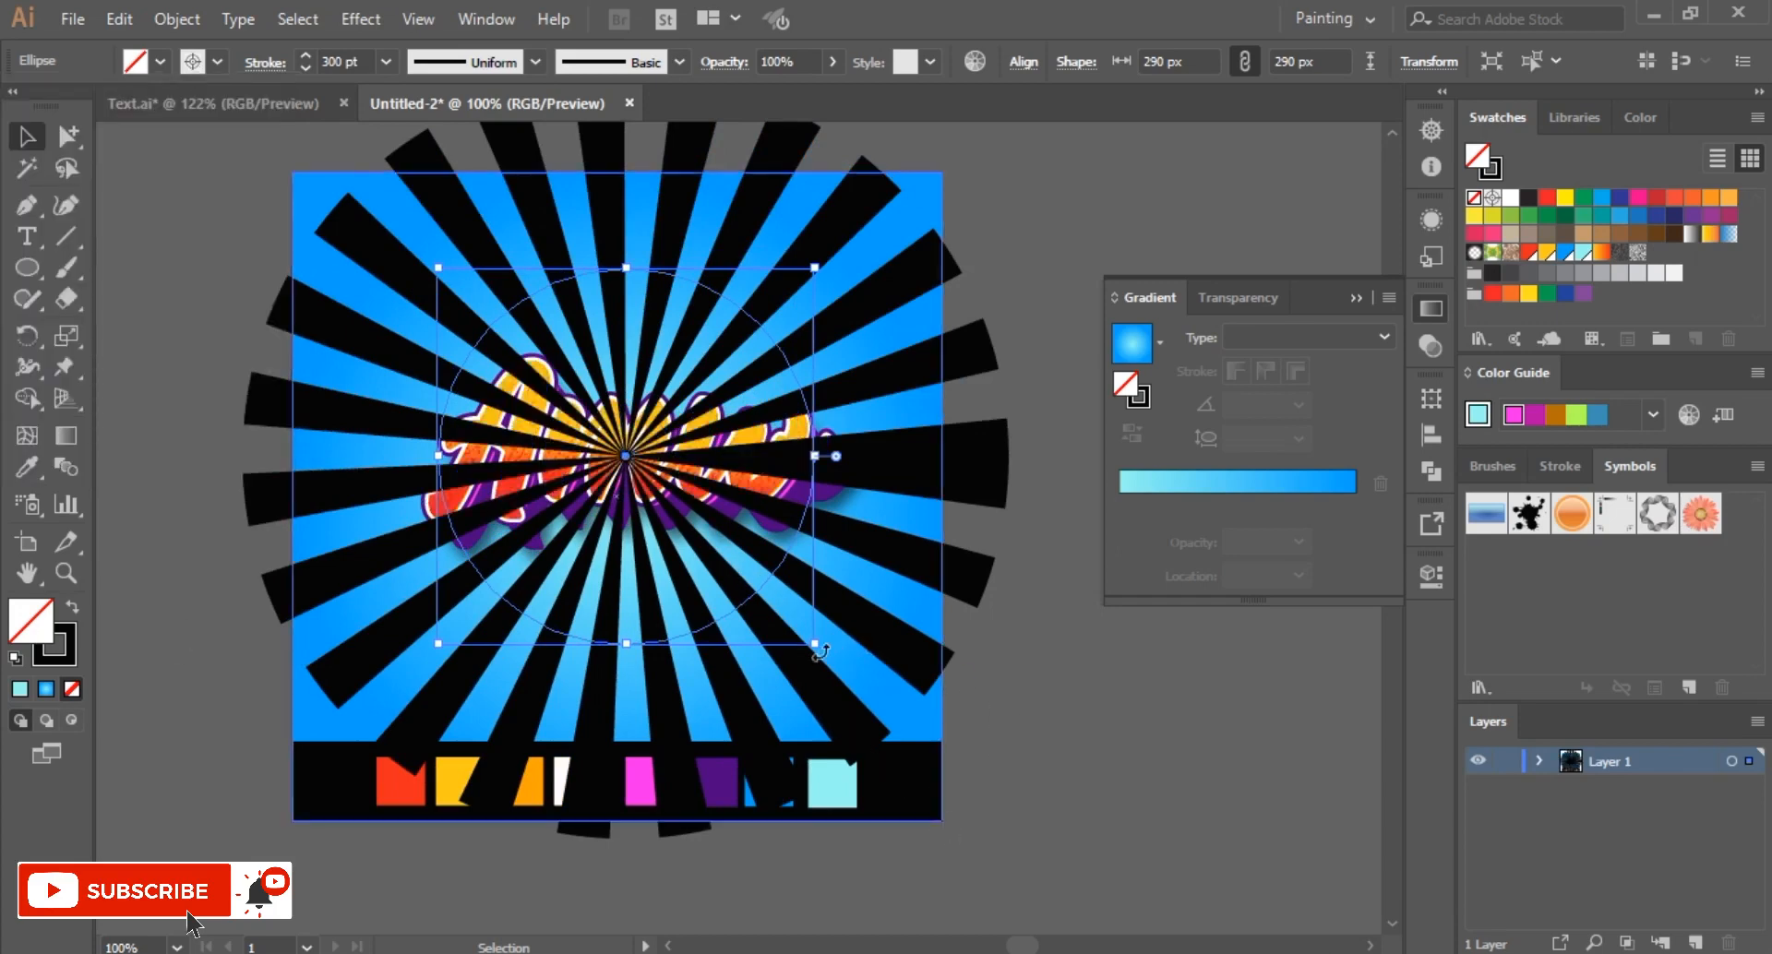
Step: Scale the dashed circle up from its centre to about 340 px and expand it into filled ray shapes
drag(814, 644, 847, 675)
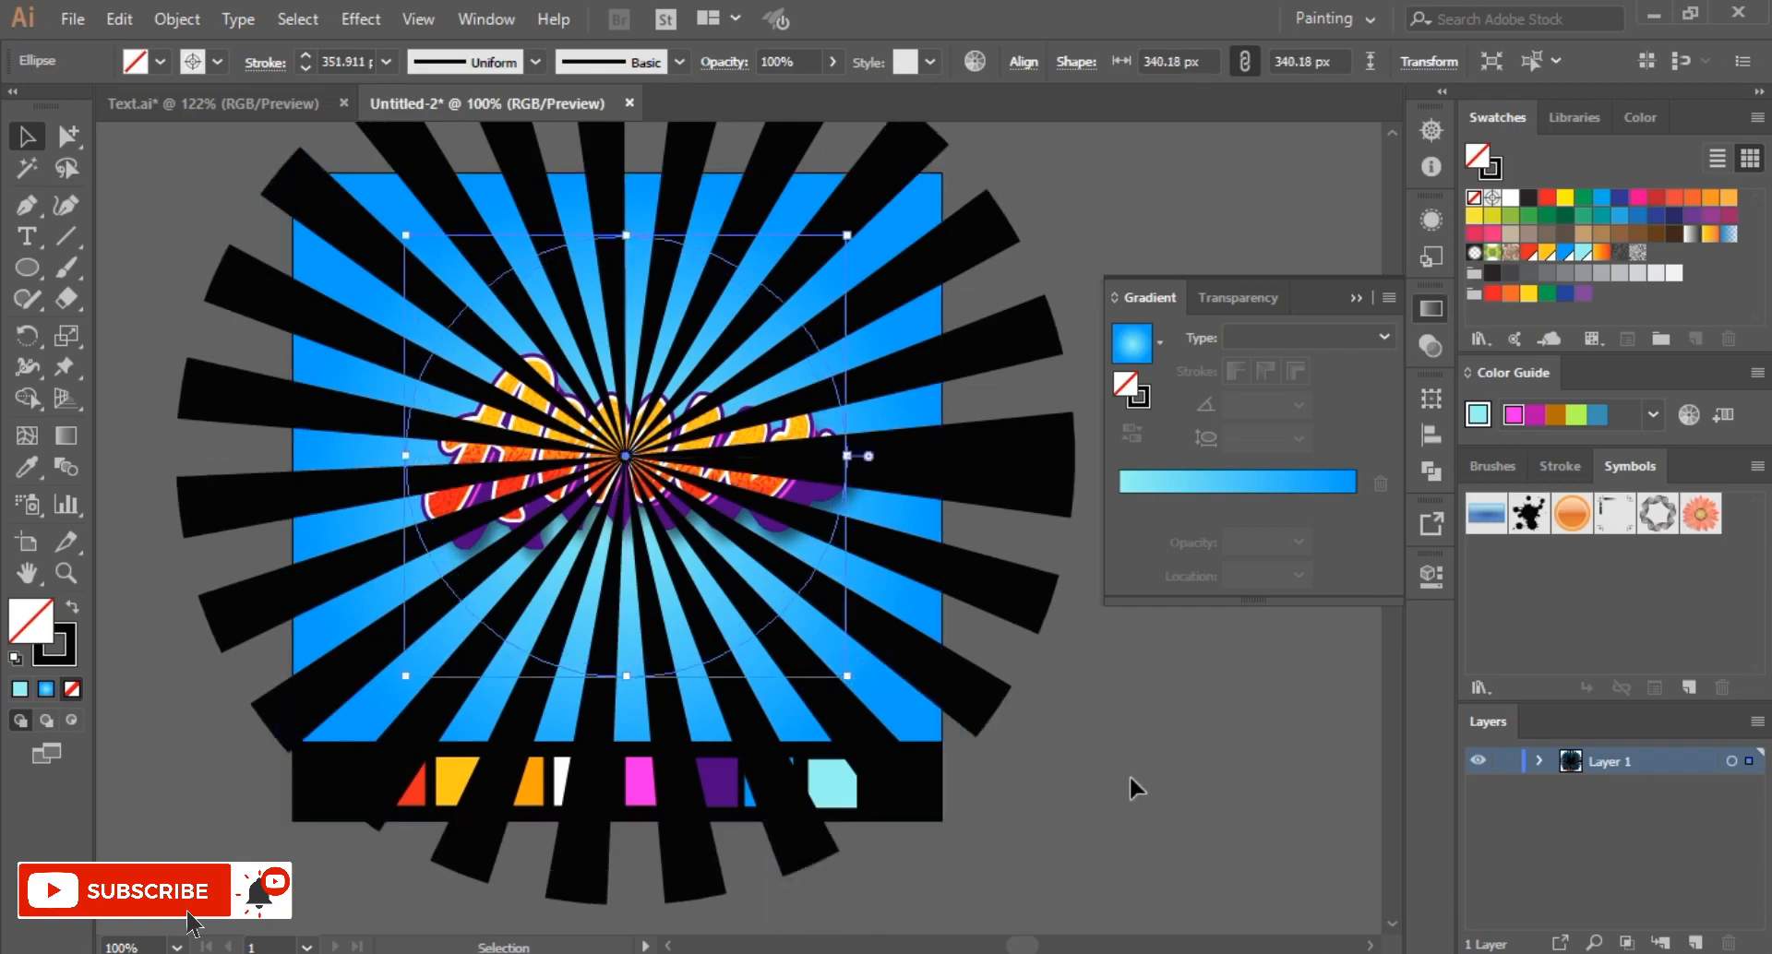
click(176, 19)
click(291, 268)
click(803, 637)
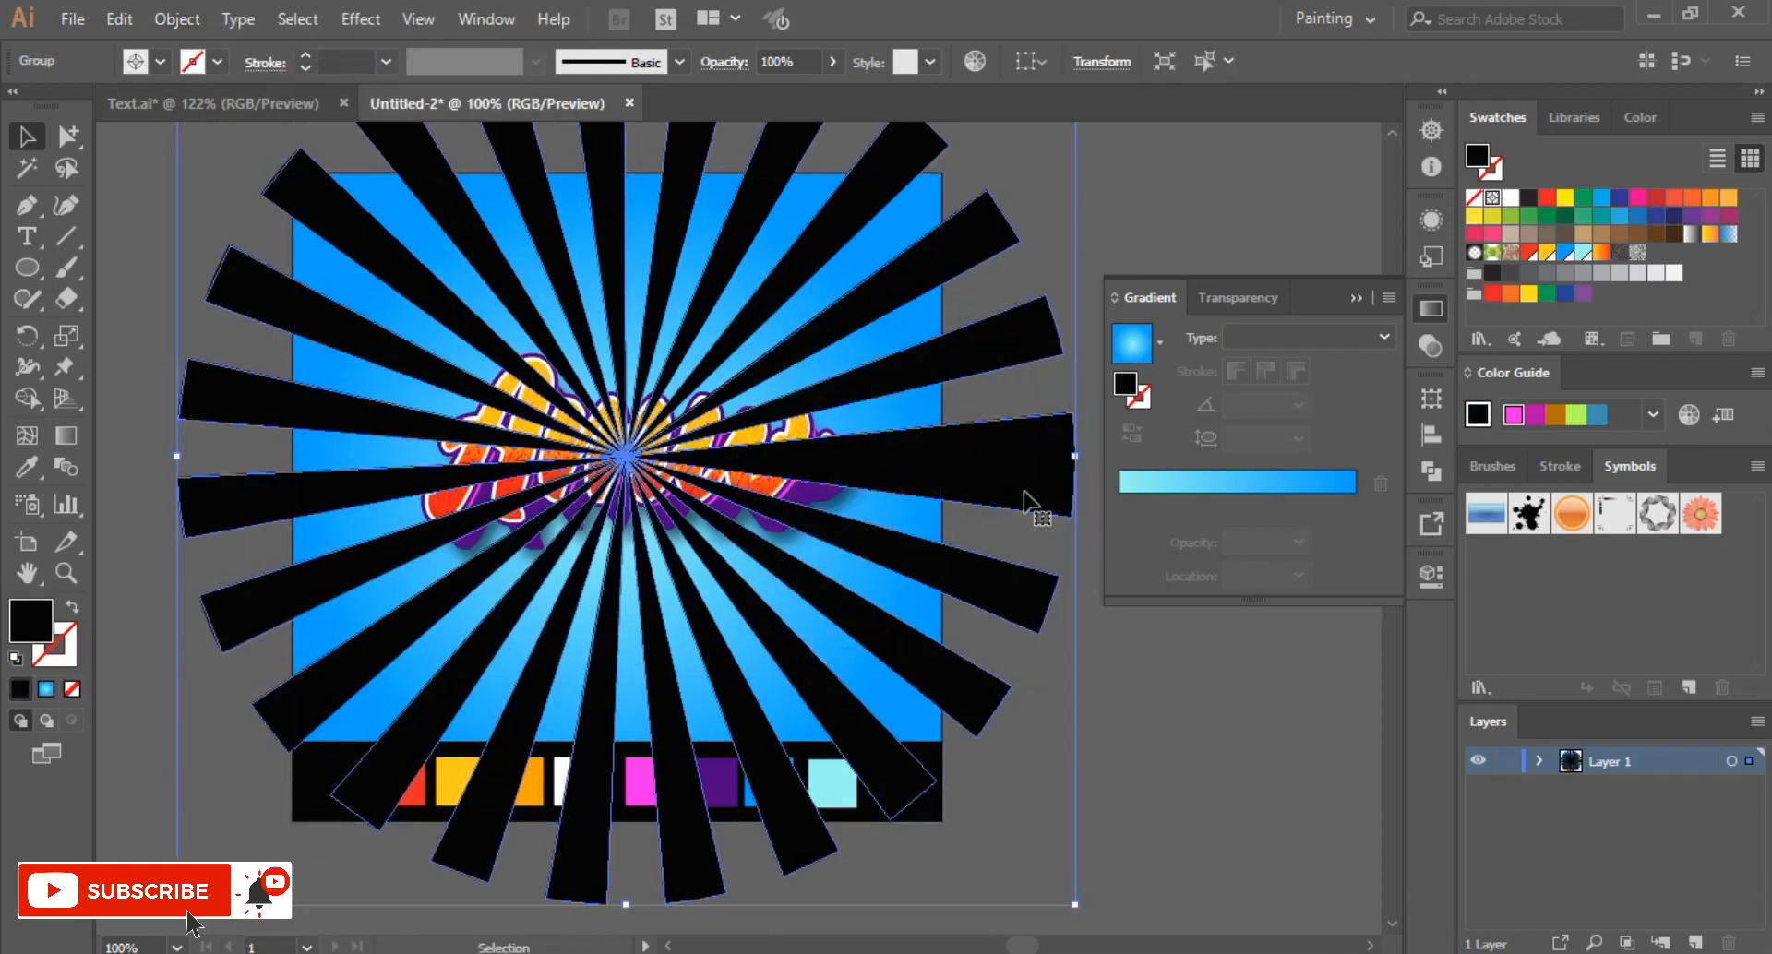
Step: Arrange the rays behind the lettering, directly above the background, and fill them with the cyan-to-blue radial gradient
key(ctrl+shift+bracketleft)
key(ctrl+bracketright)
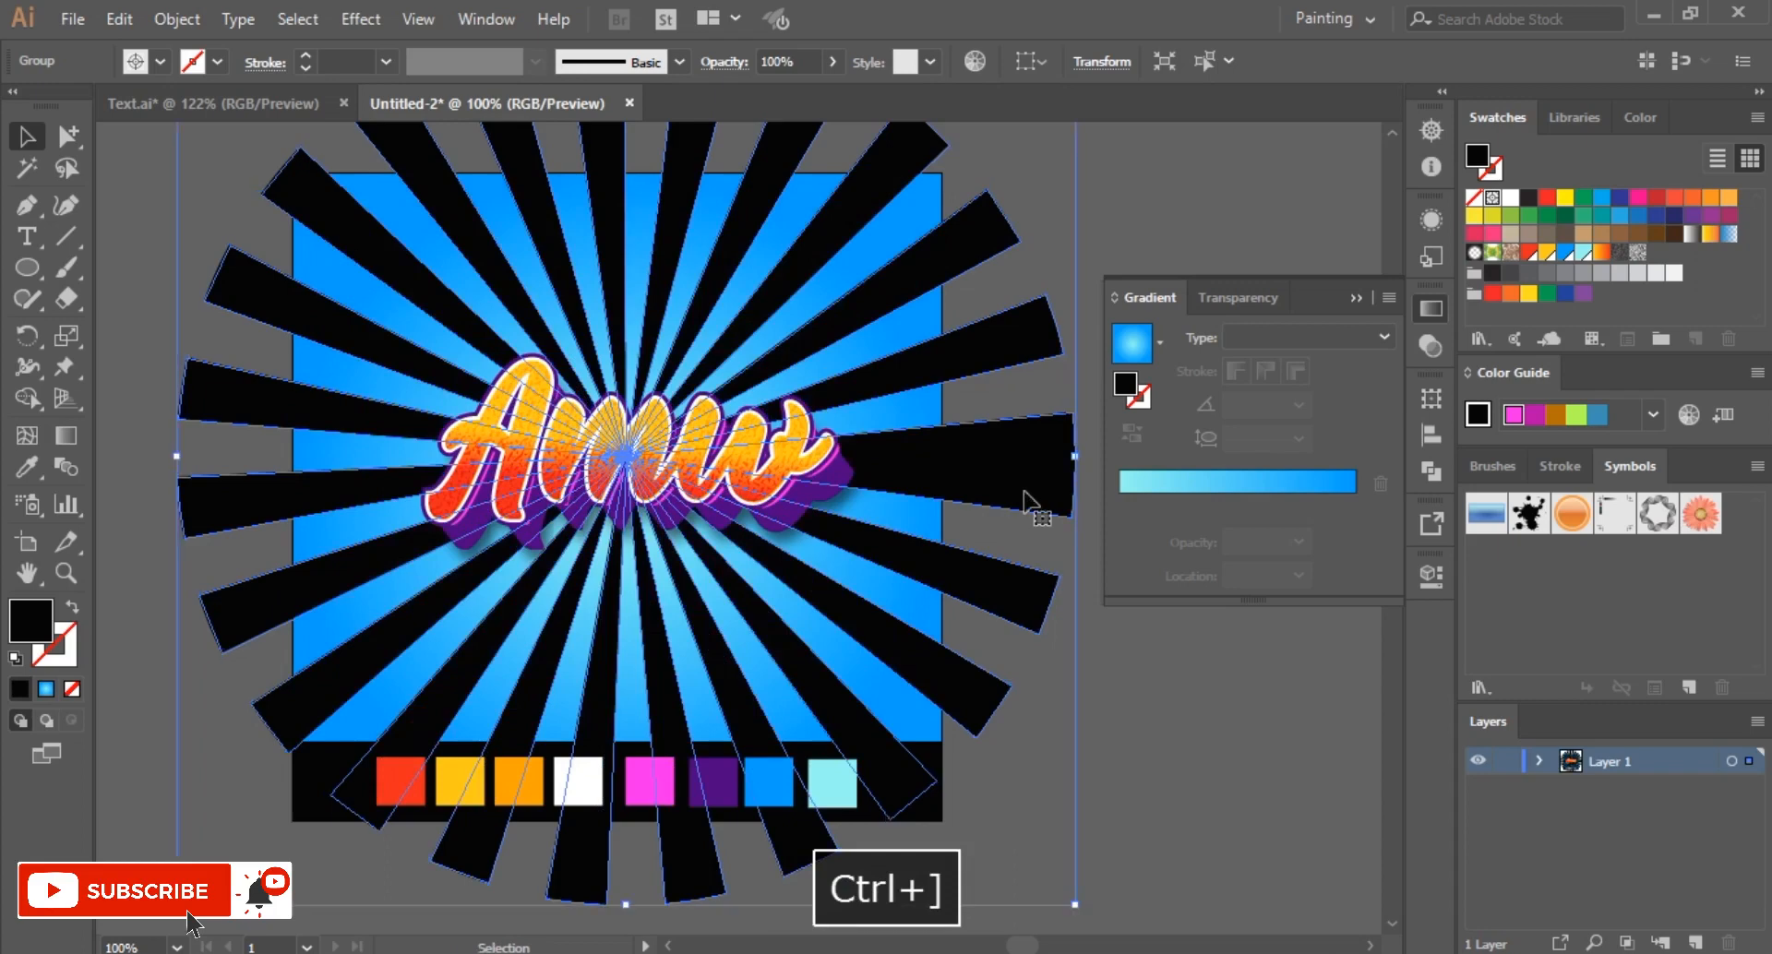
click(1244, 487)
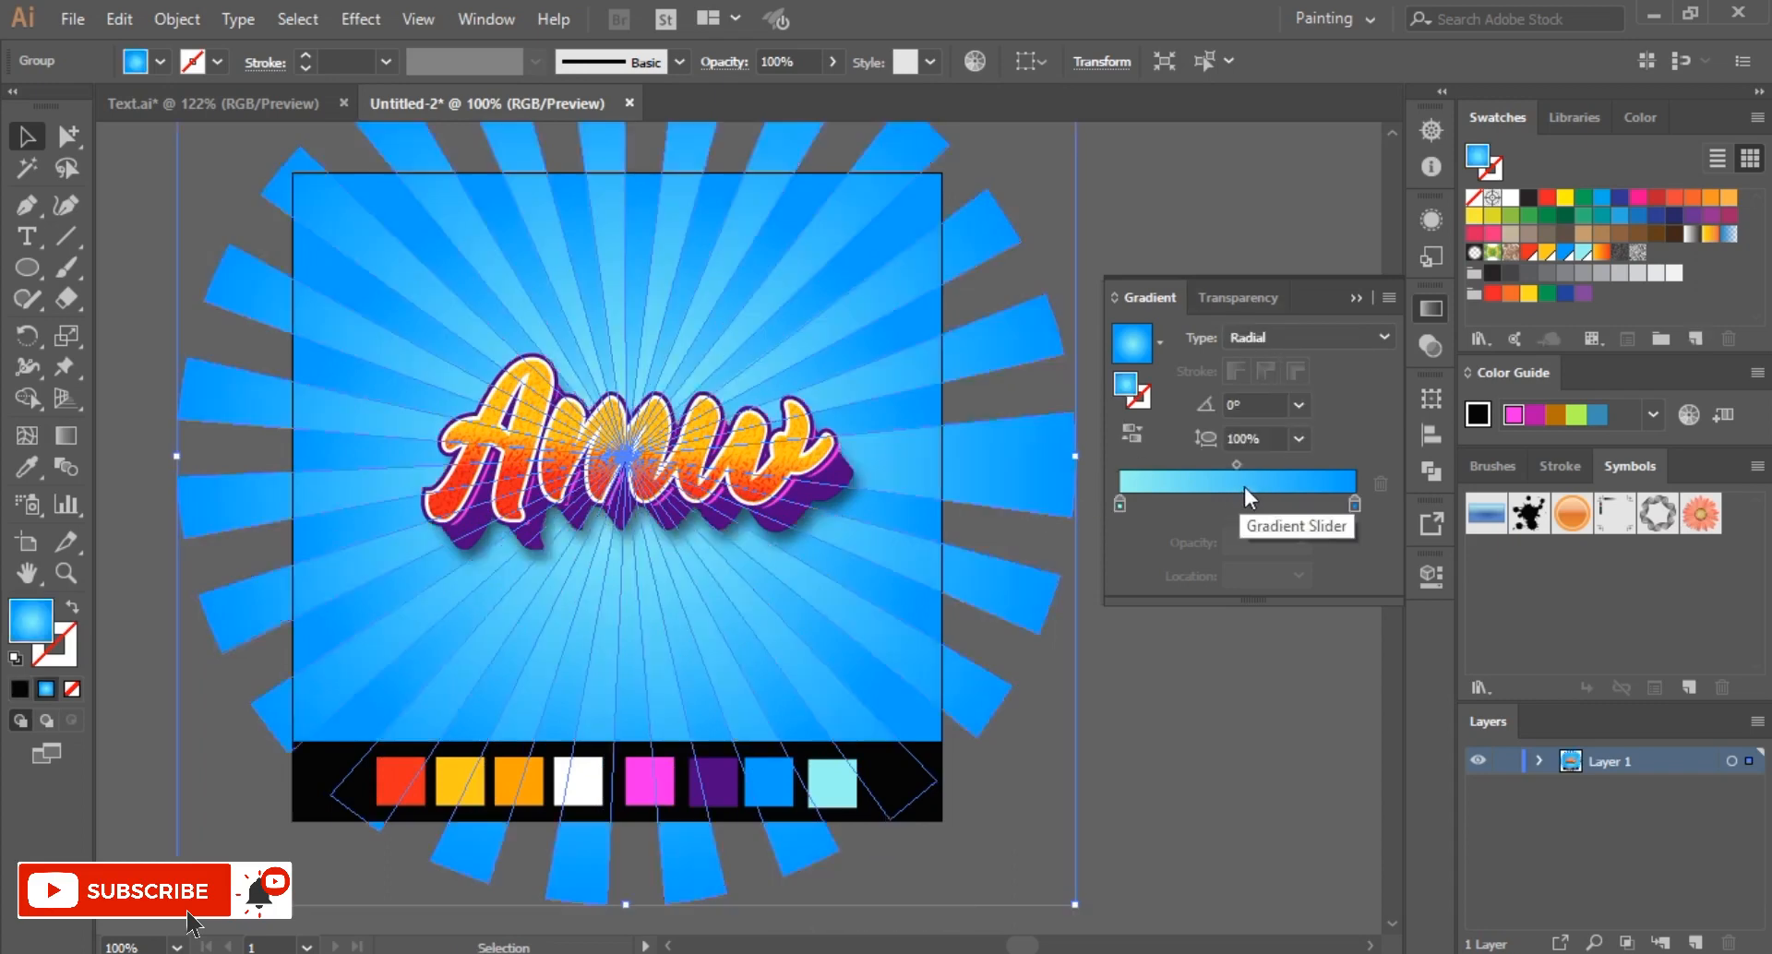
click(1265, 675)
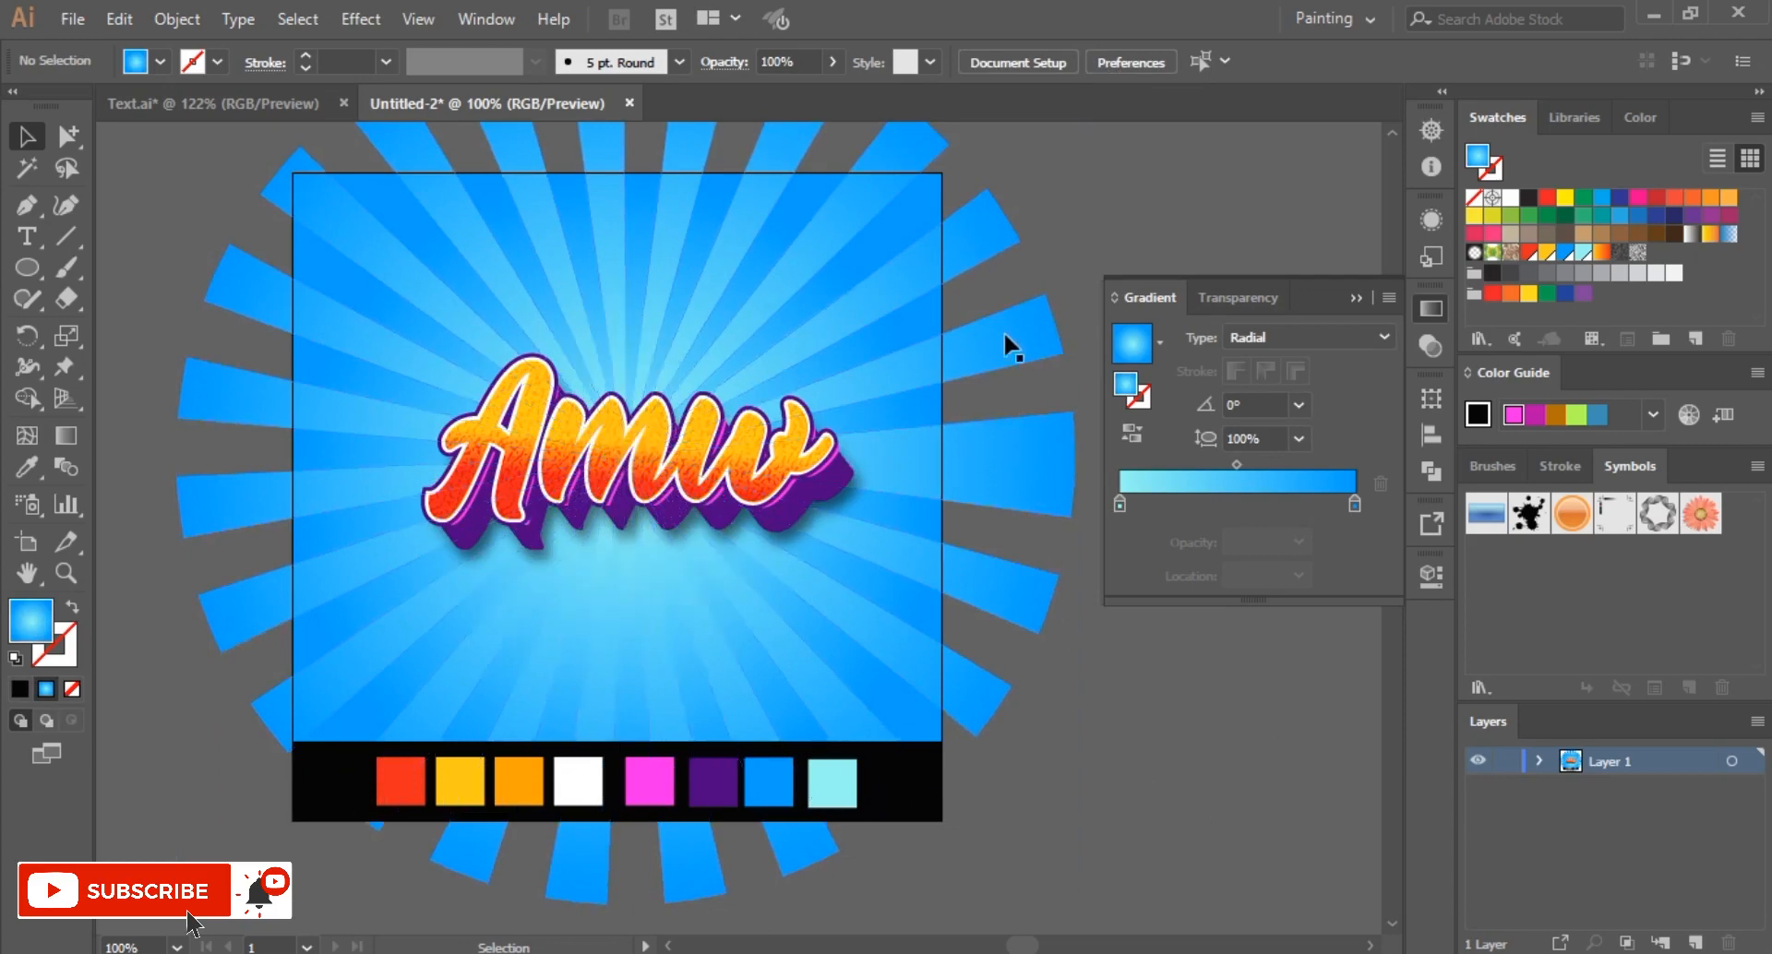
Step: Shift the midpoint of the rays' gradient to about 44%
click(1033, 366)
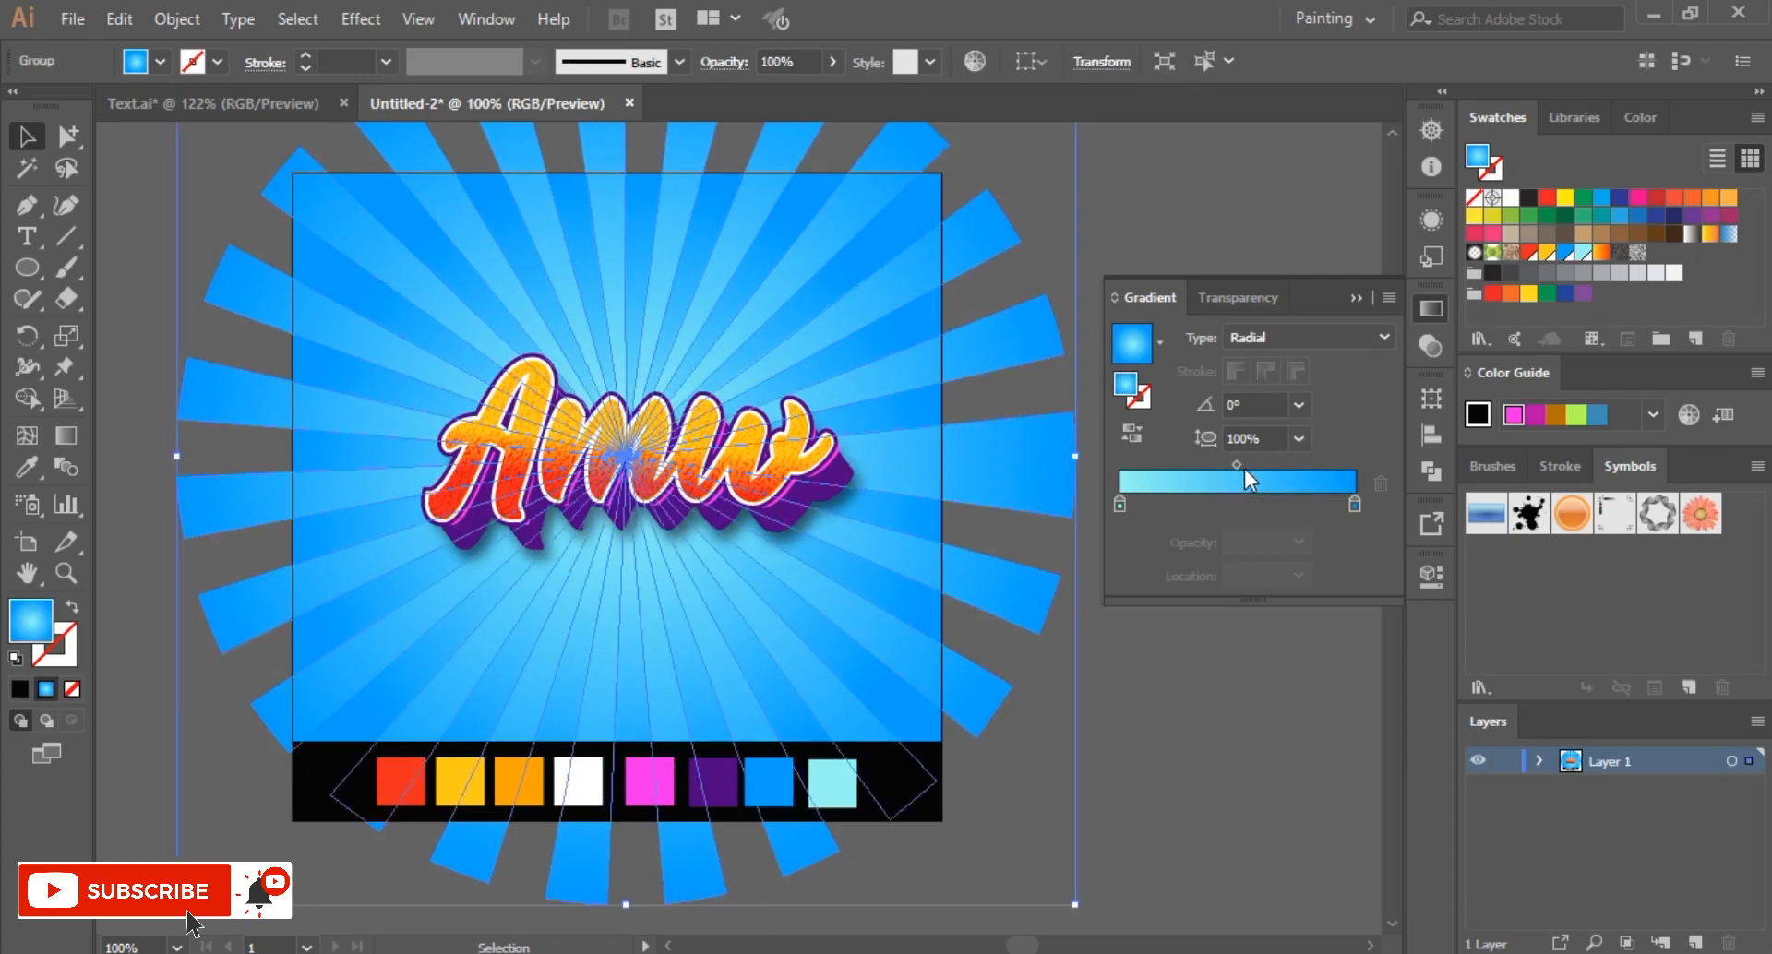
drag(1236, 466, 1223, 464)
click(1283, 724)
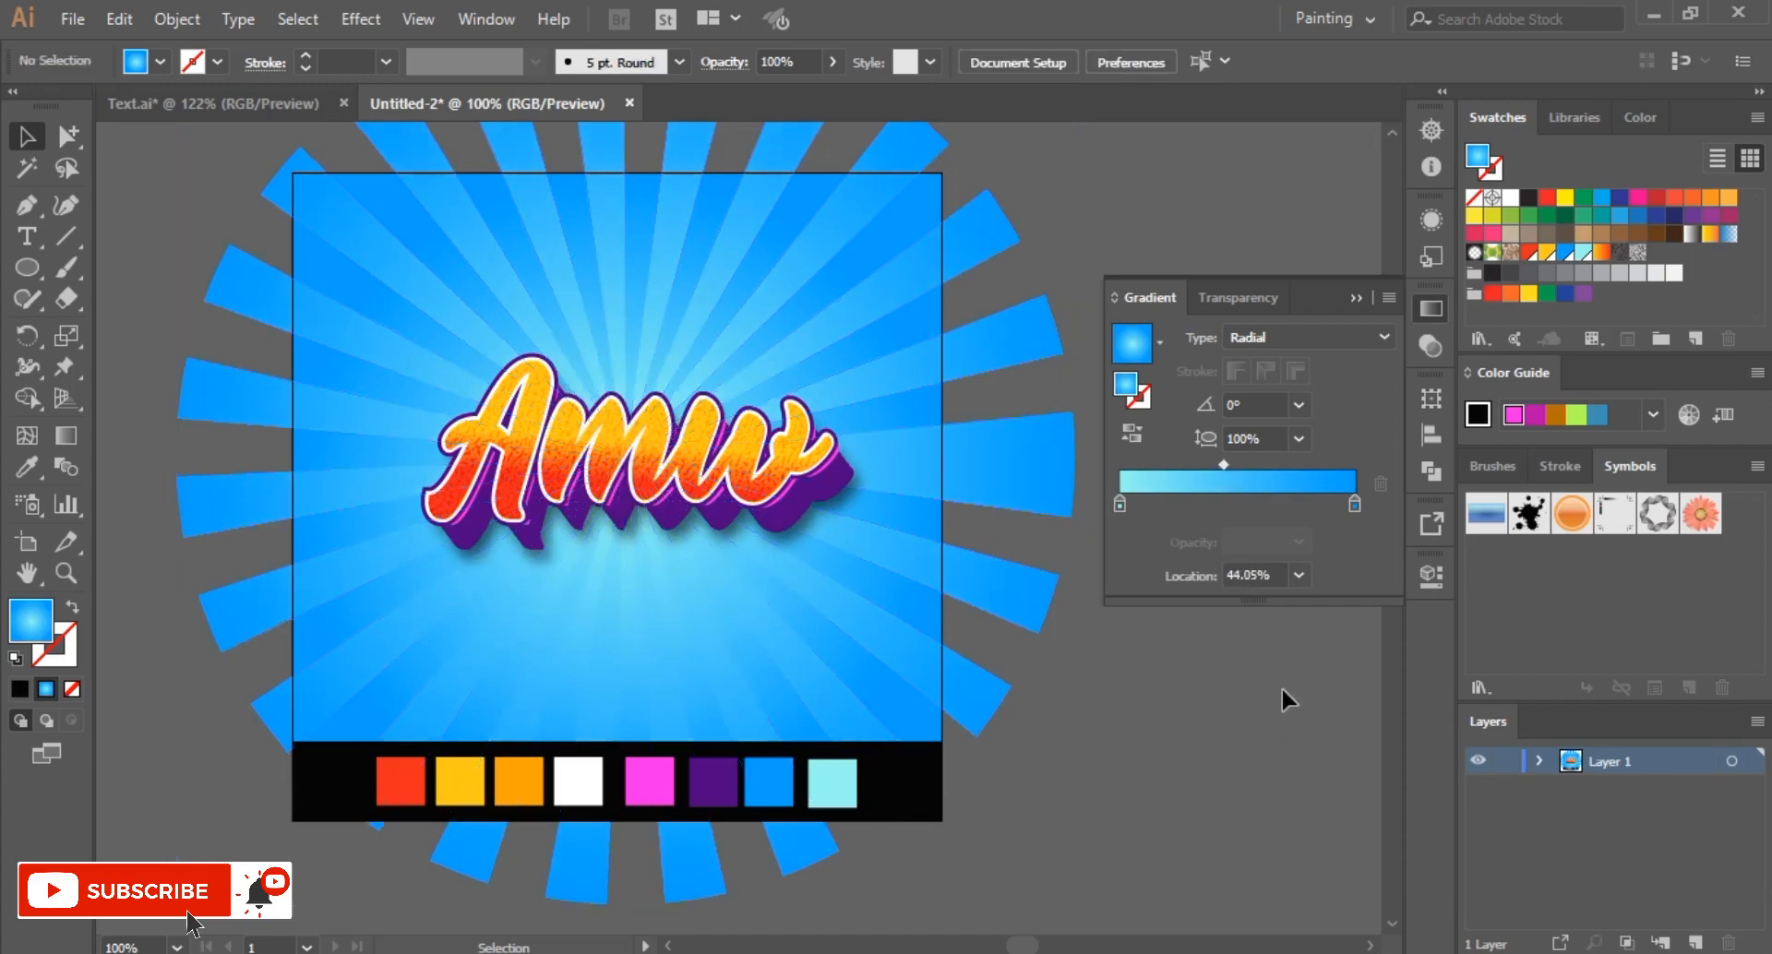
Step: Draw a rectangle covering the whole artboard on top of the artwork
drag(31, 280, 102, 273)
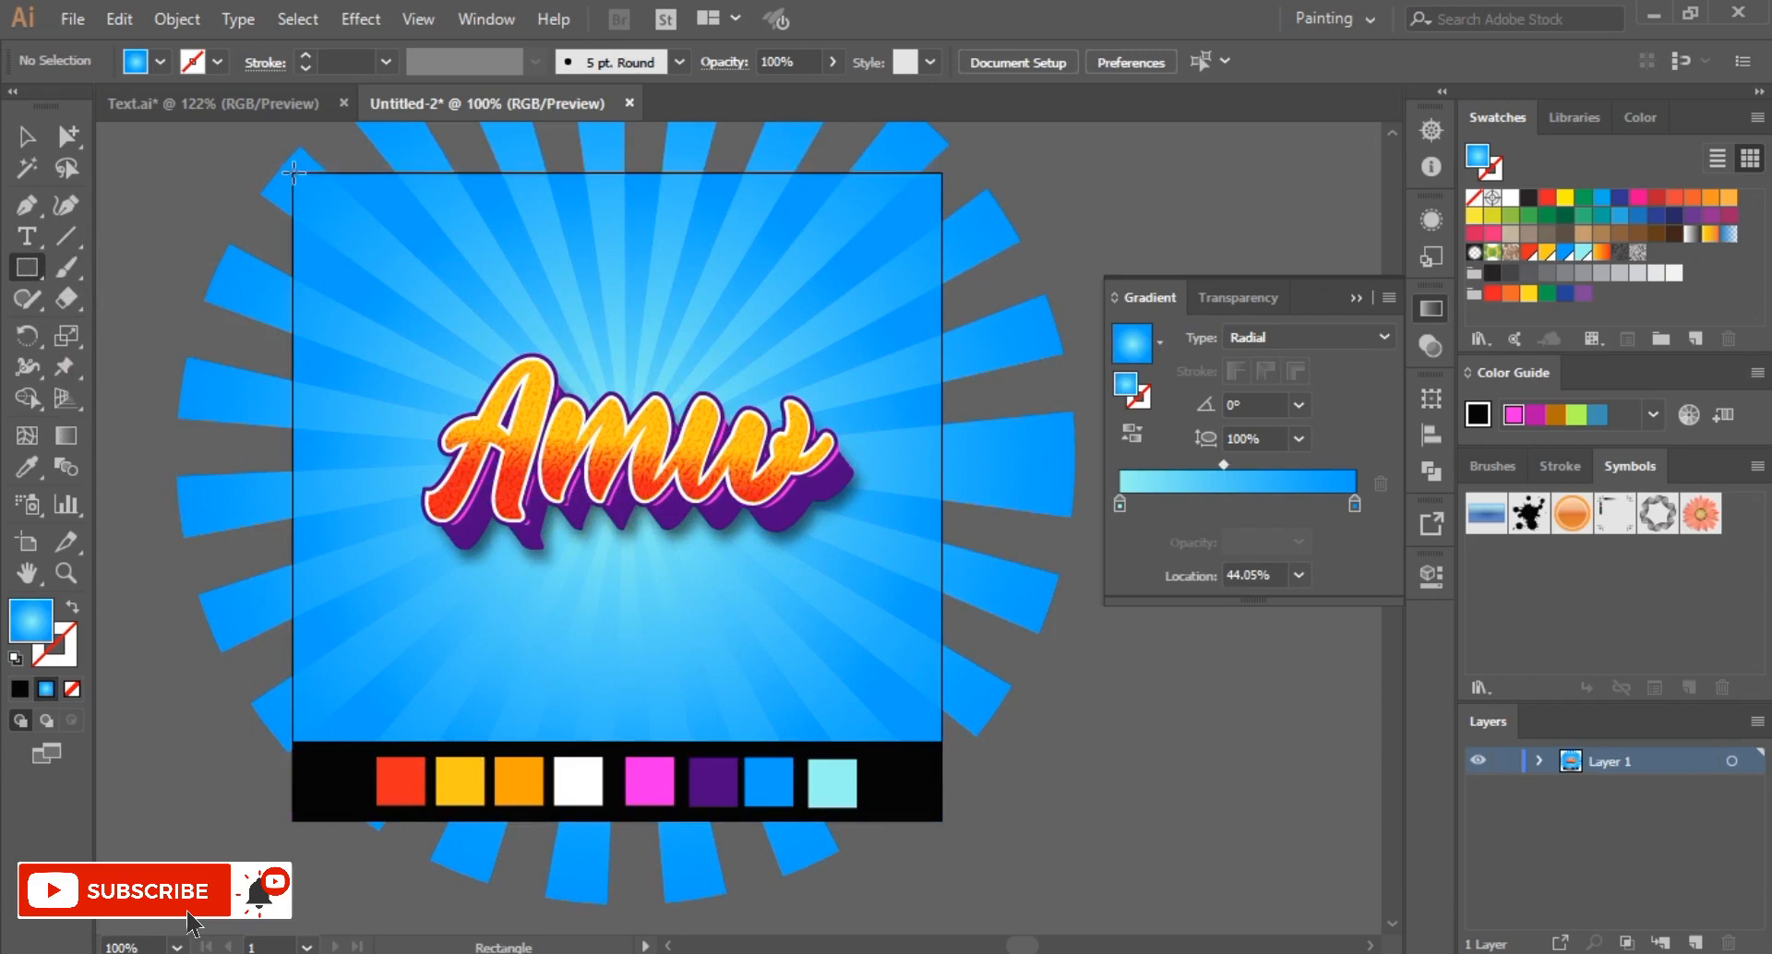
drag(294, 173, 943, 819)
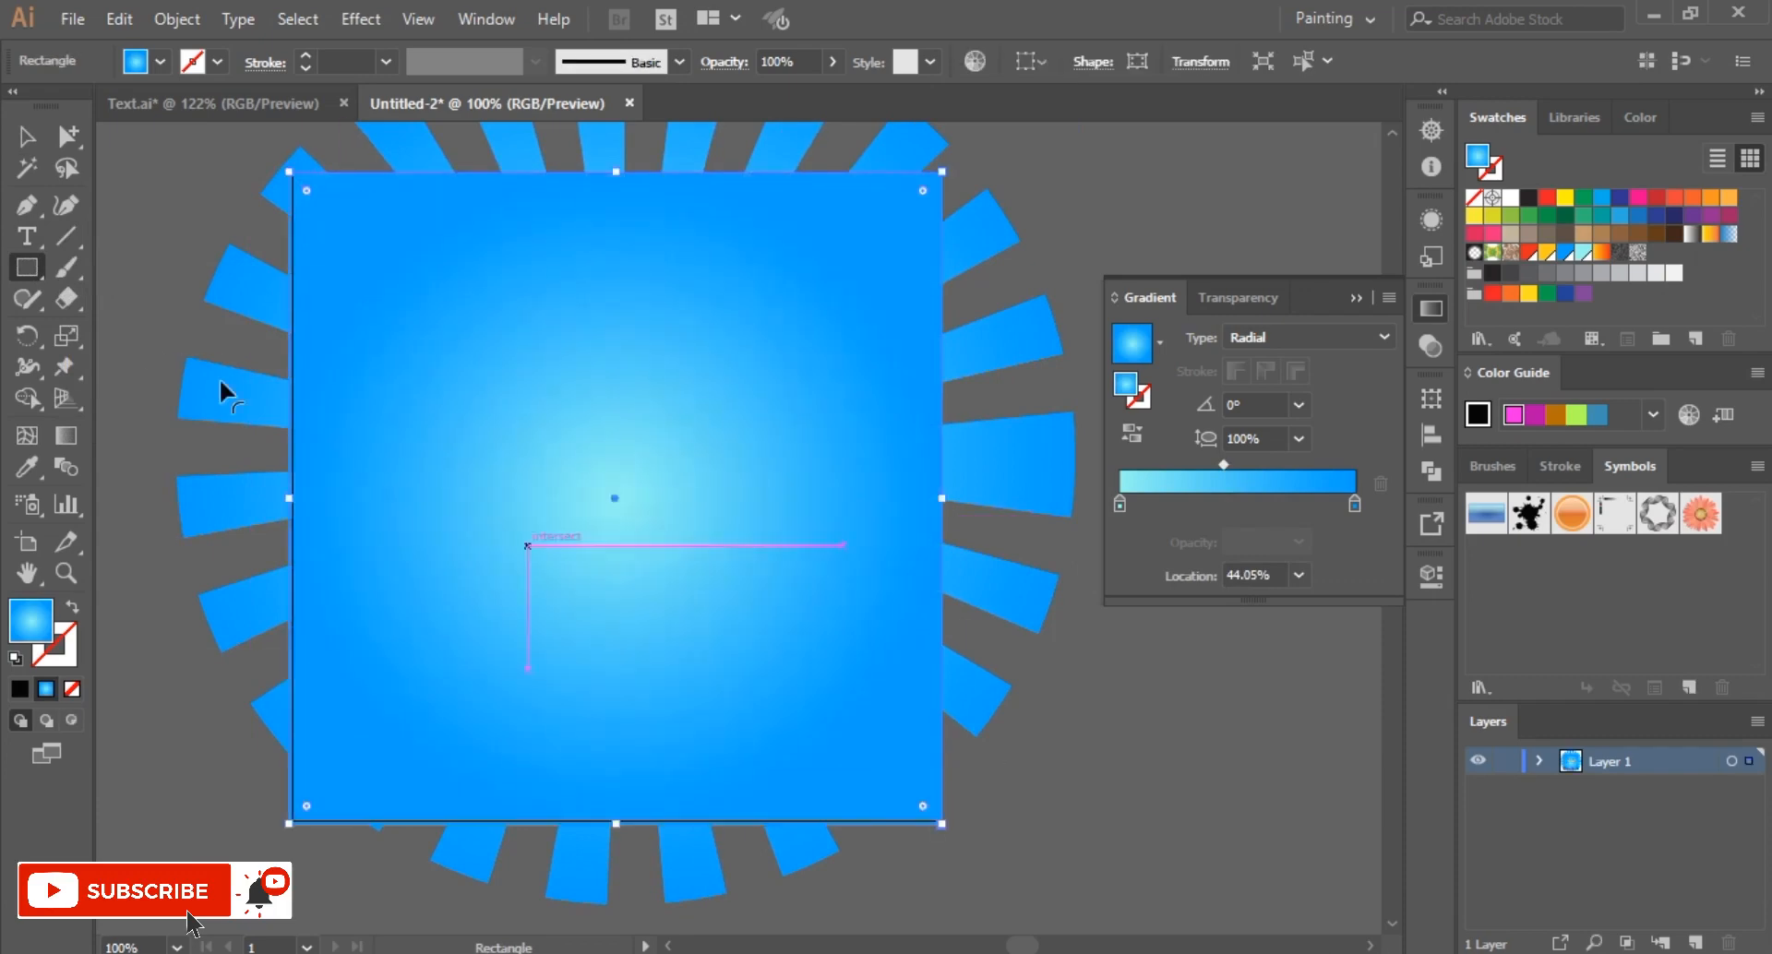
key(v)
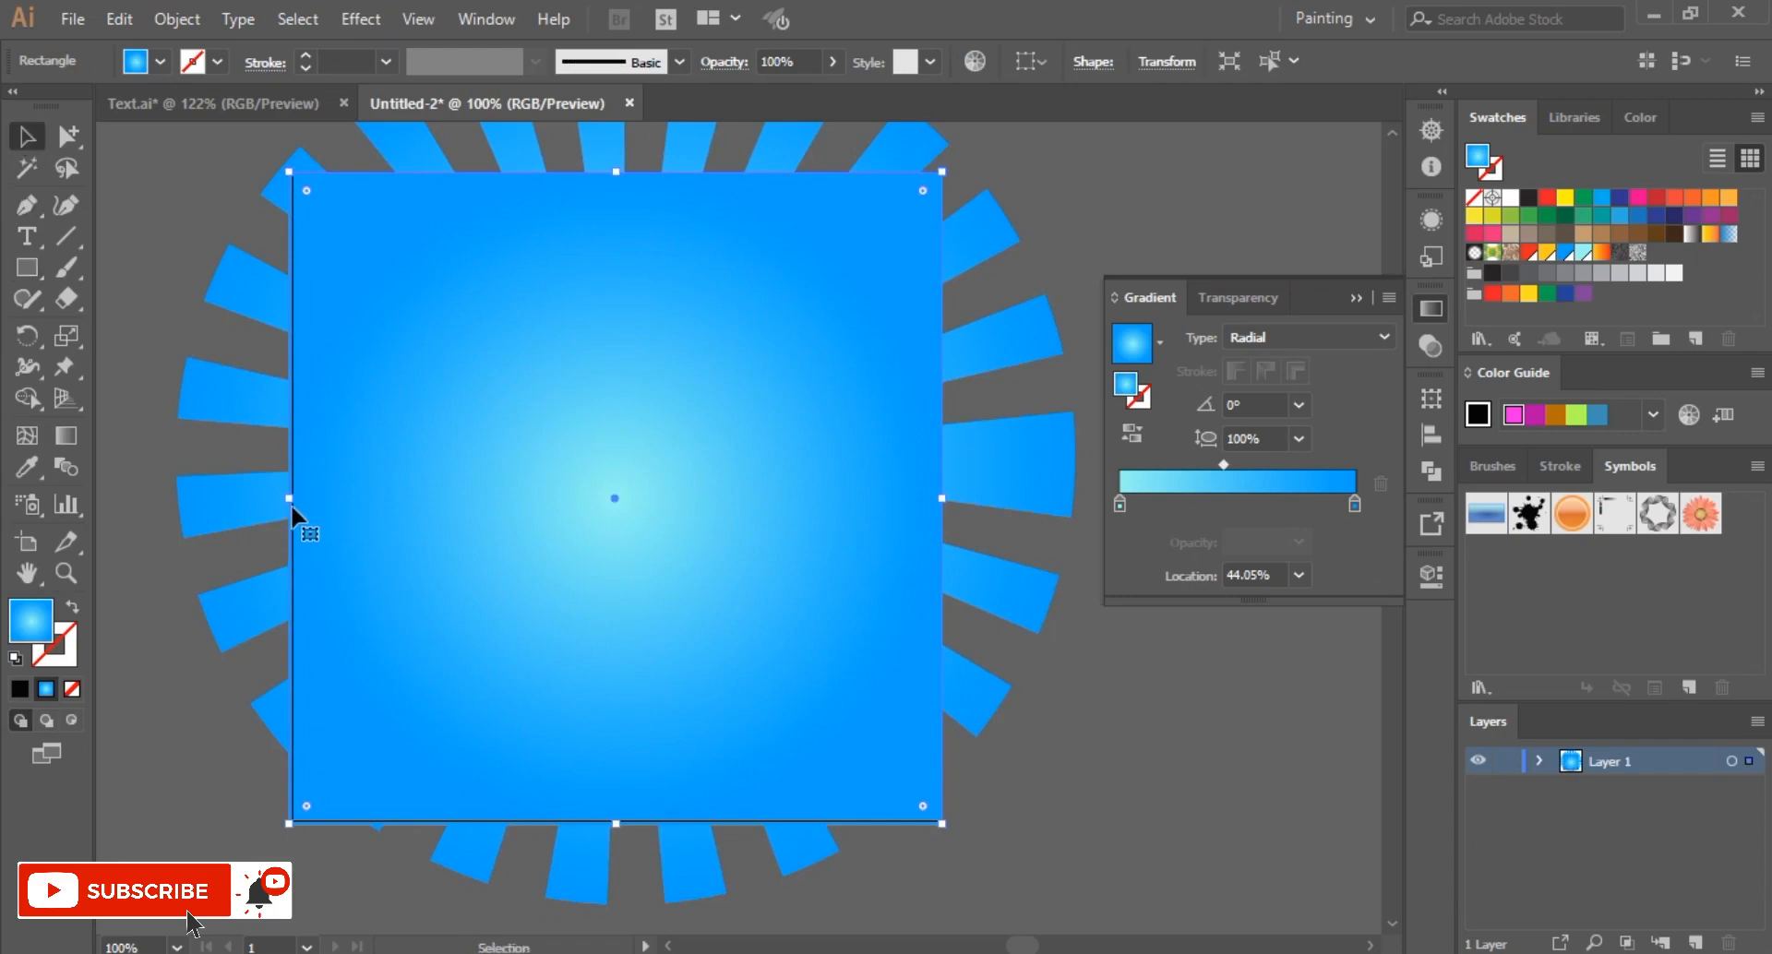
drag(291, 503, 291, 501)
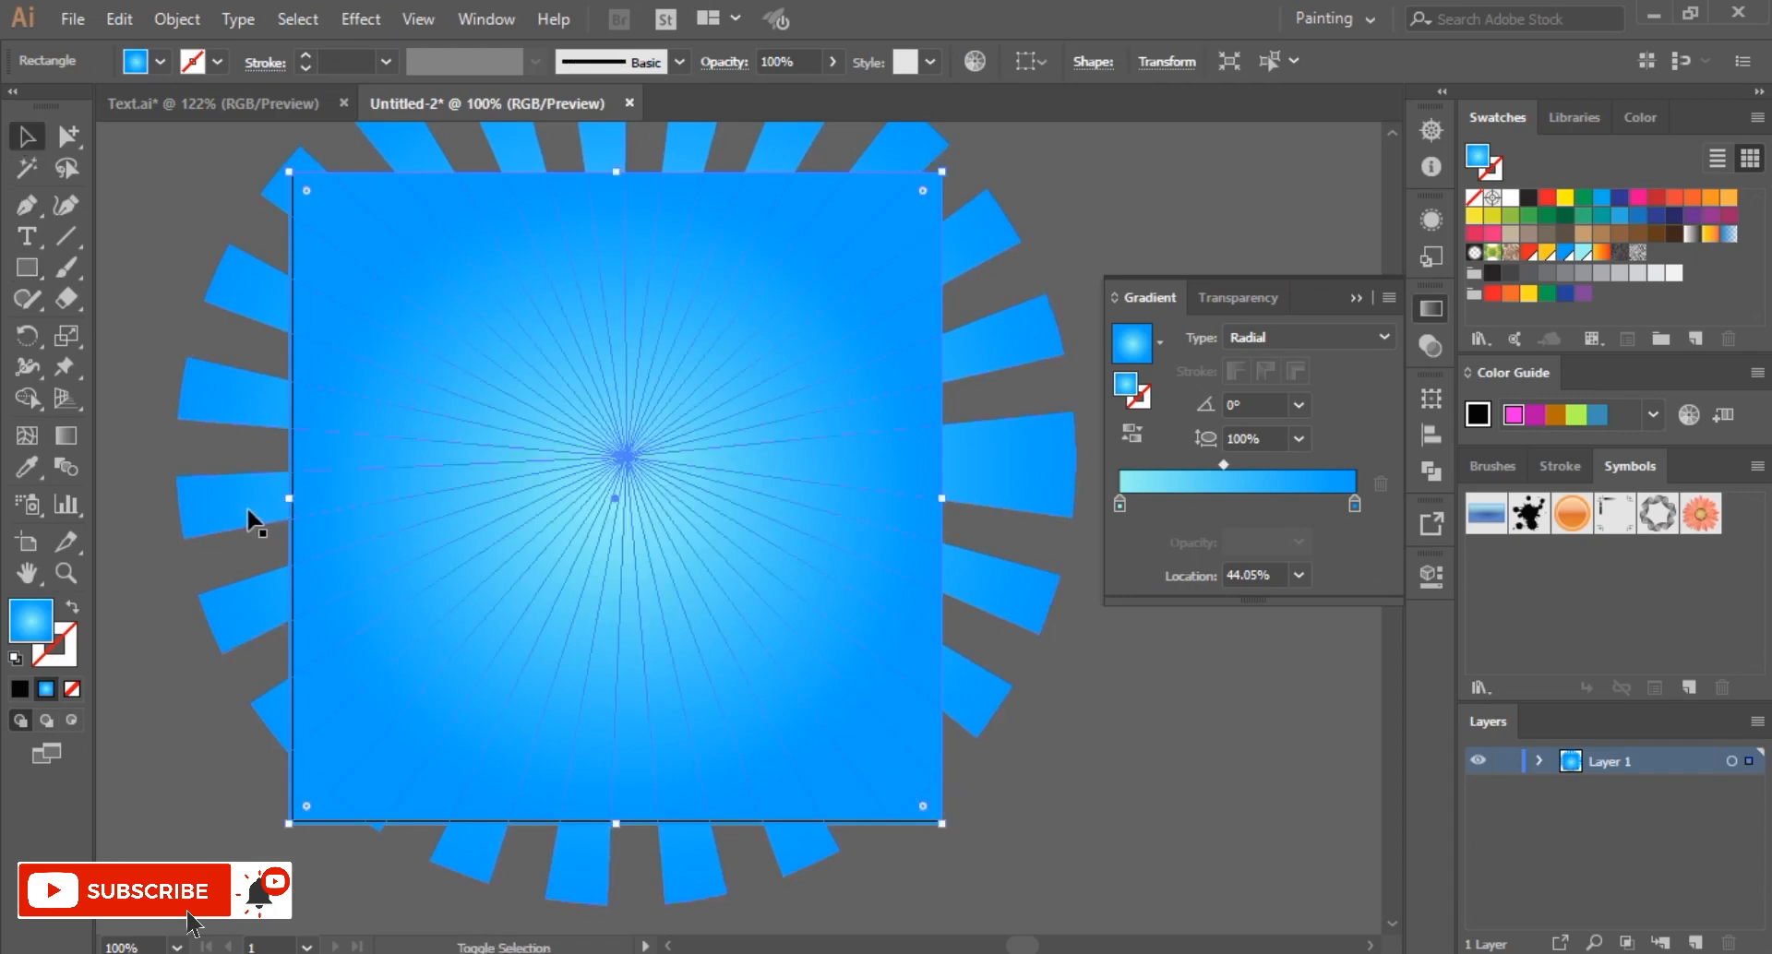
Step: Clip the rays and background with the new artboard-sized rectangle and send the clip group to the back
click(236, 153)
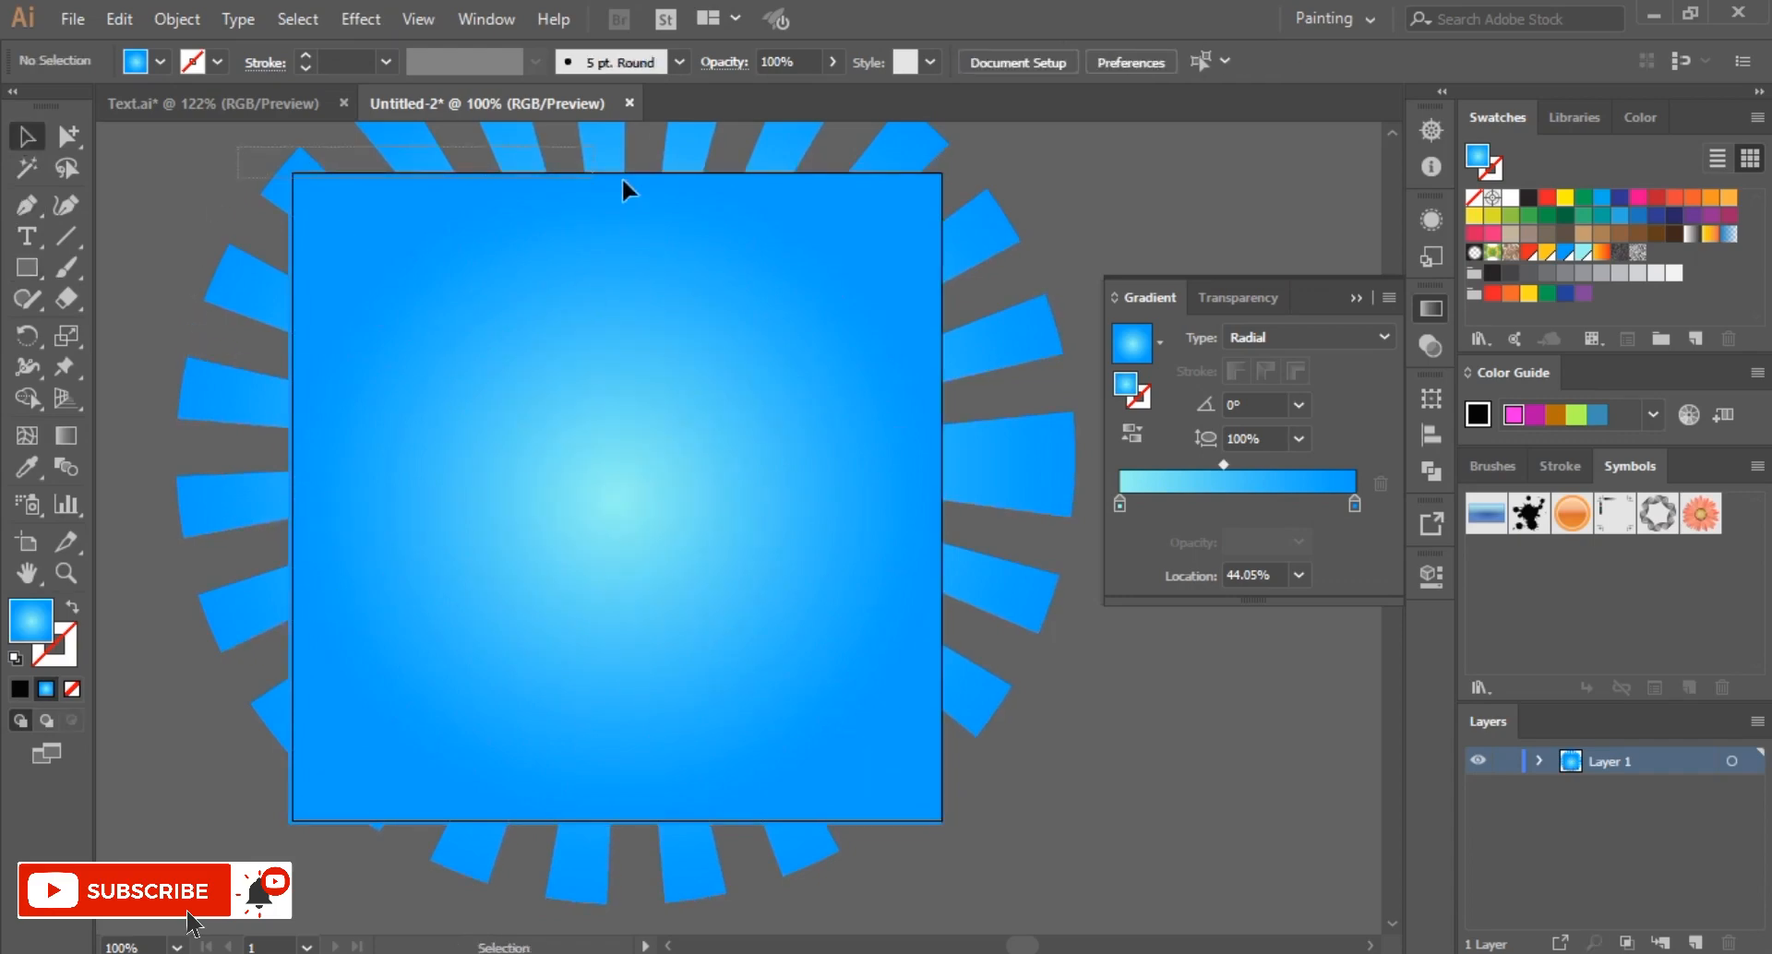
key(ctrl+a)
key(ctrl+7)
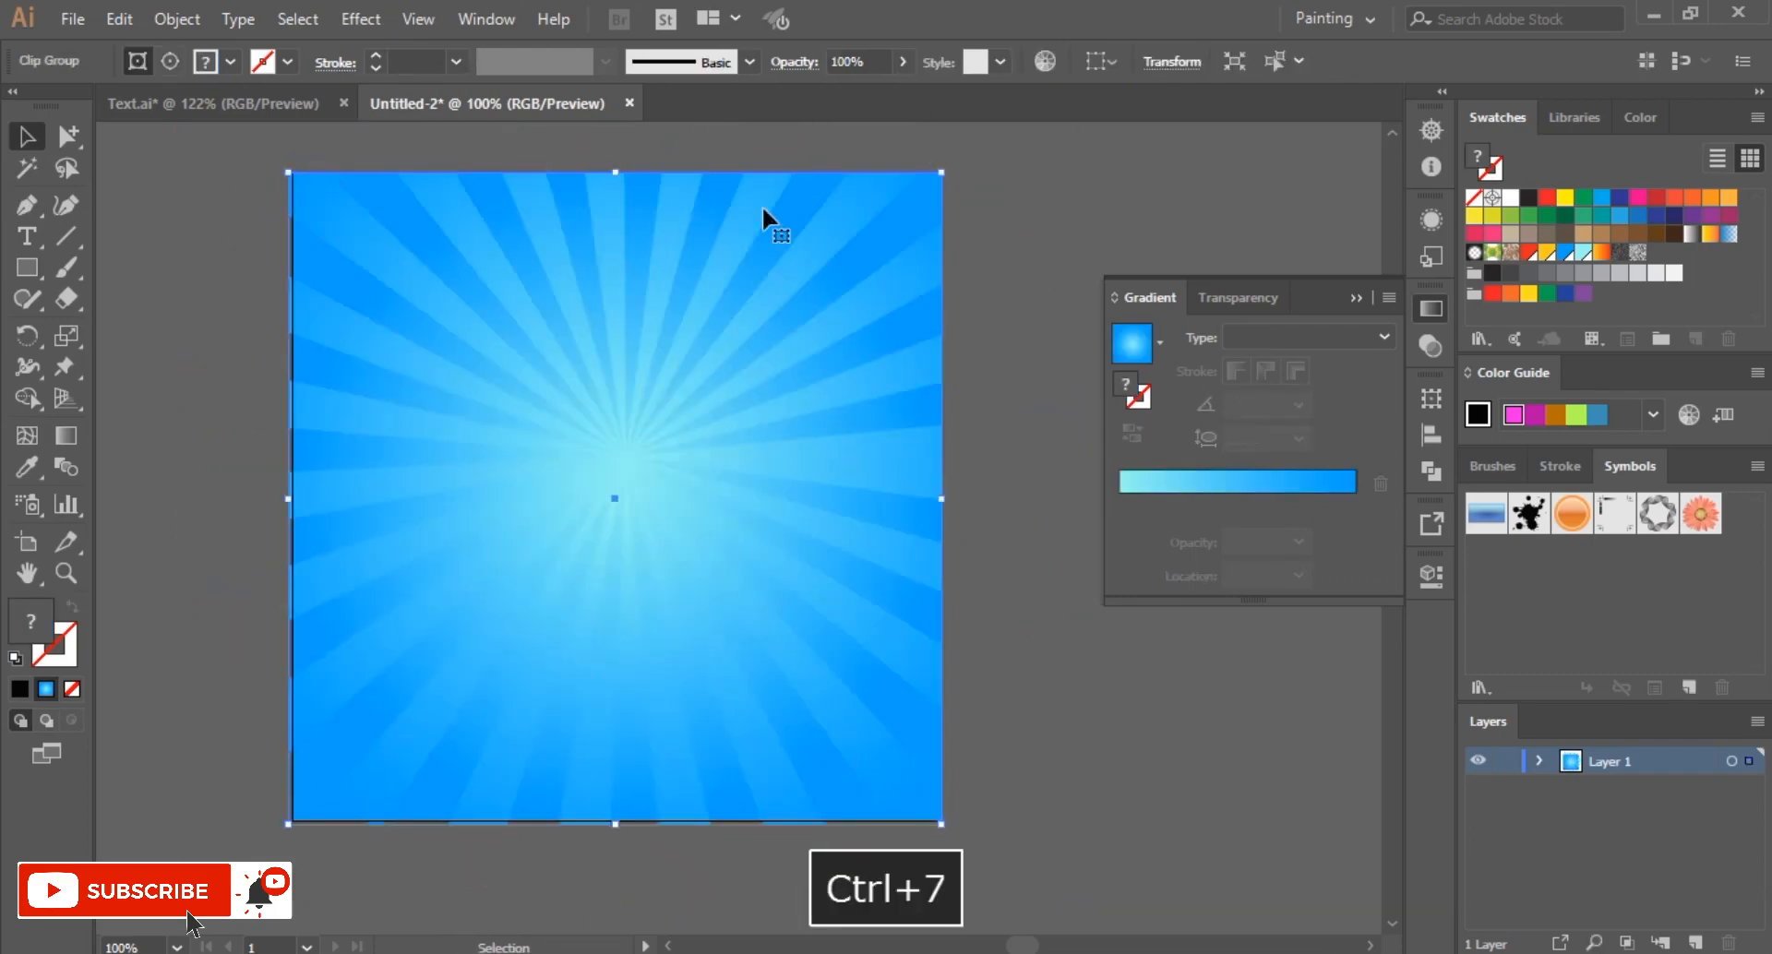
key(ctrl+shift+bracketleft)
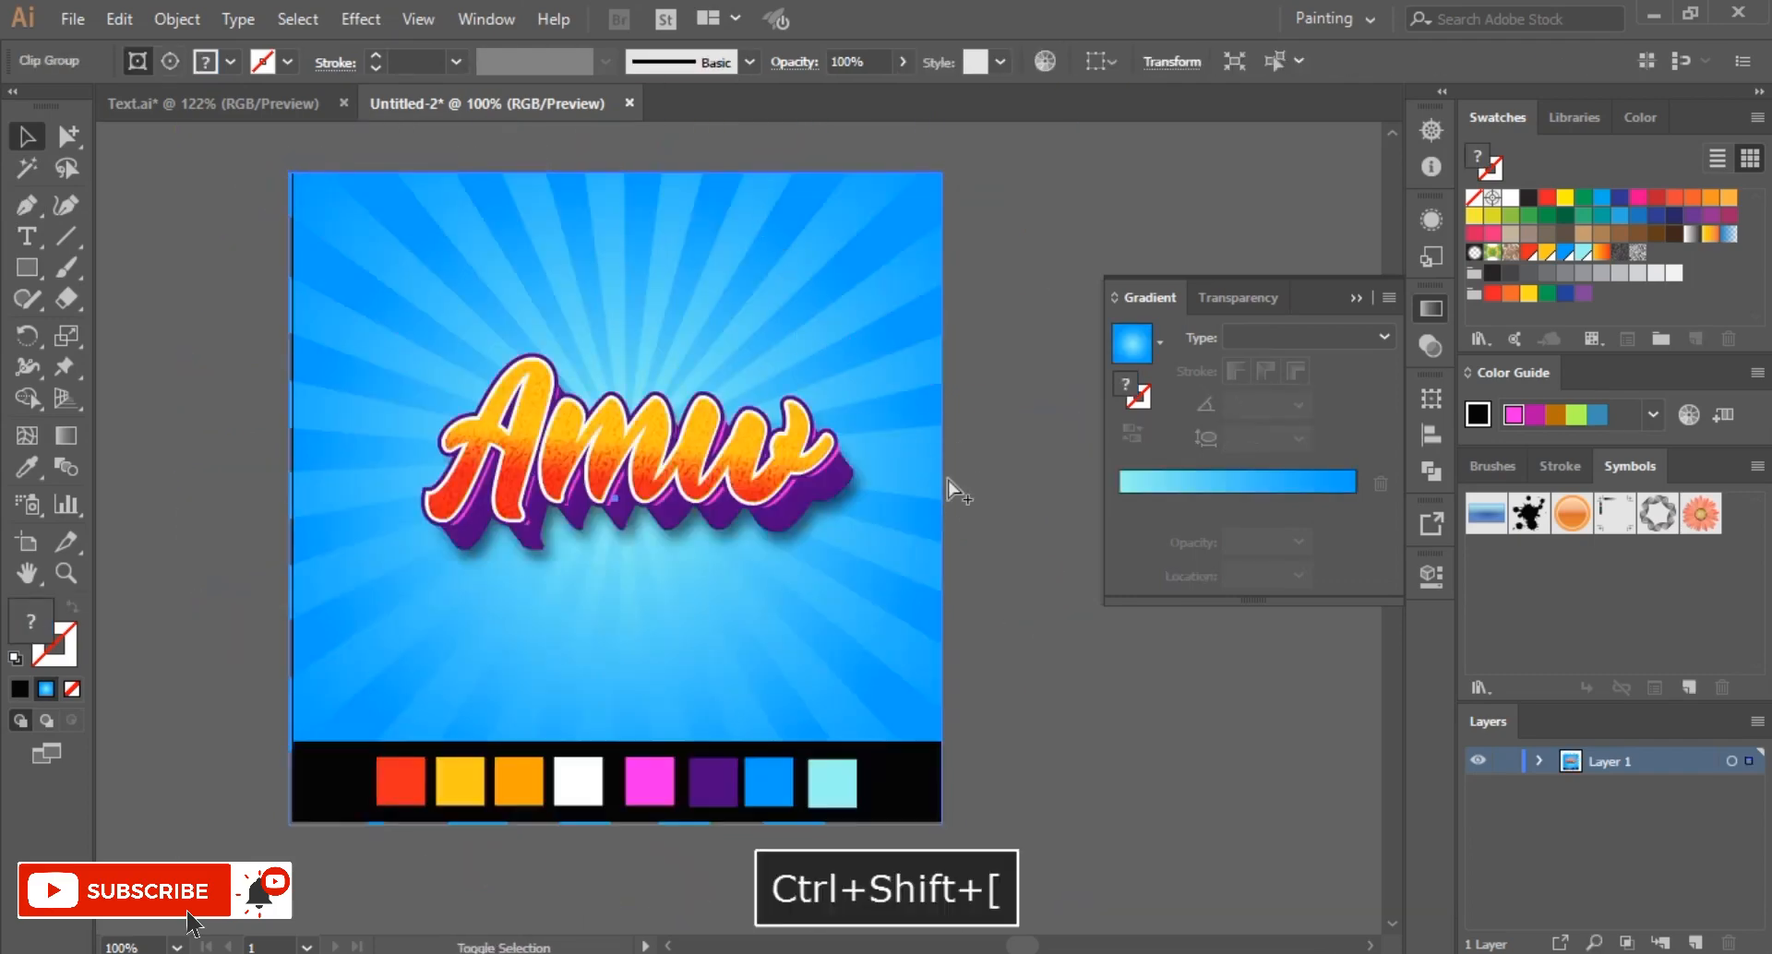
click(988, 604)
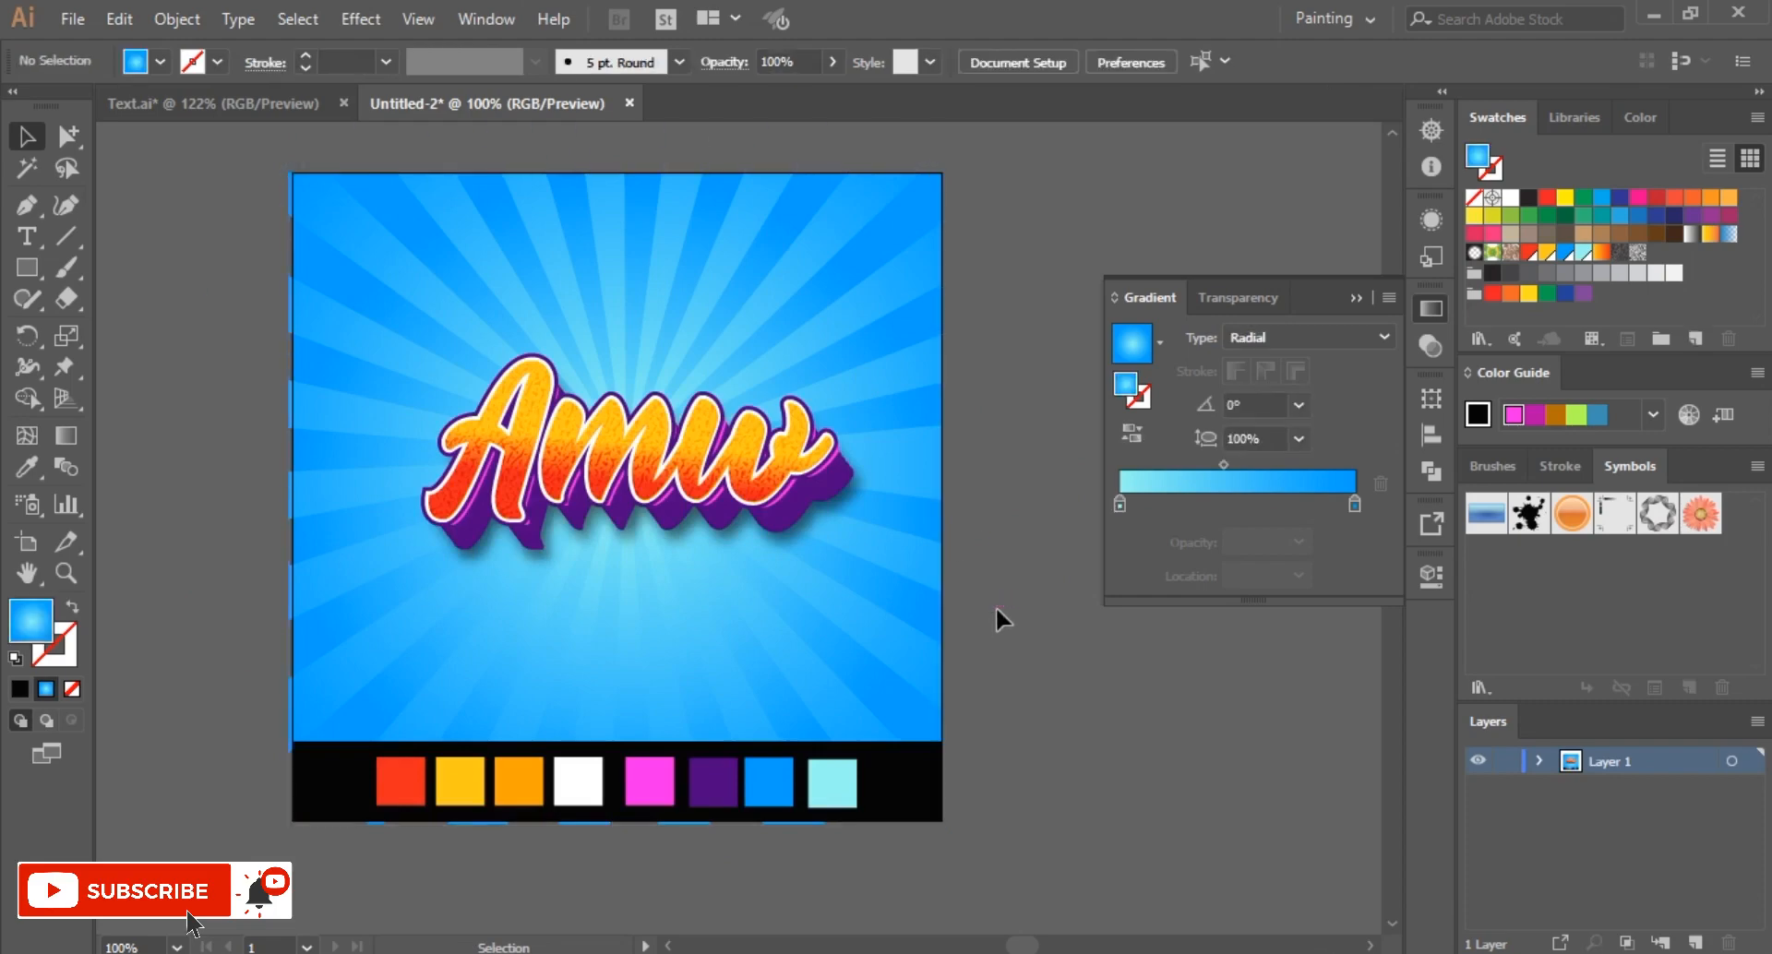
double_click(320, 456)
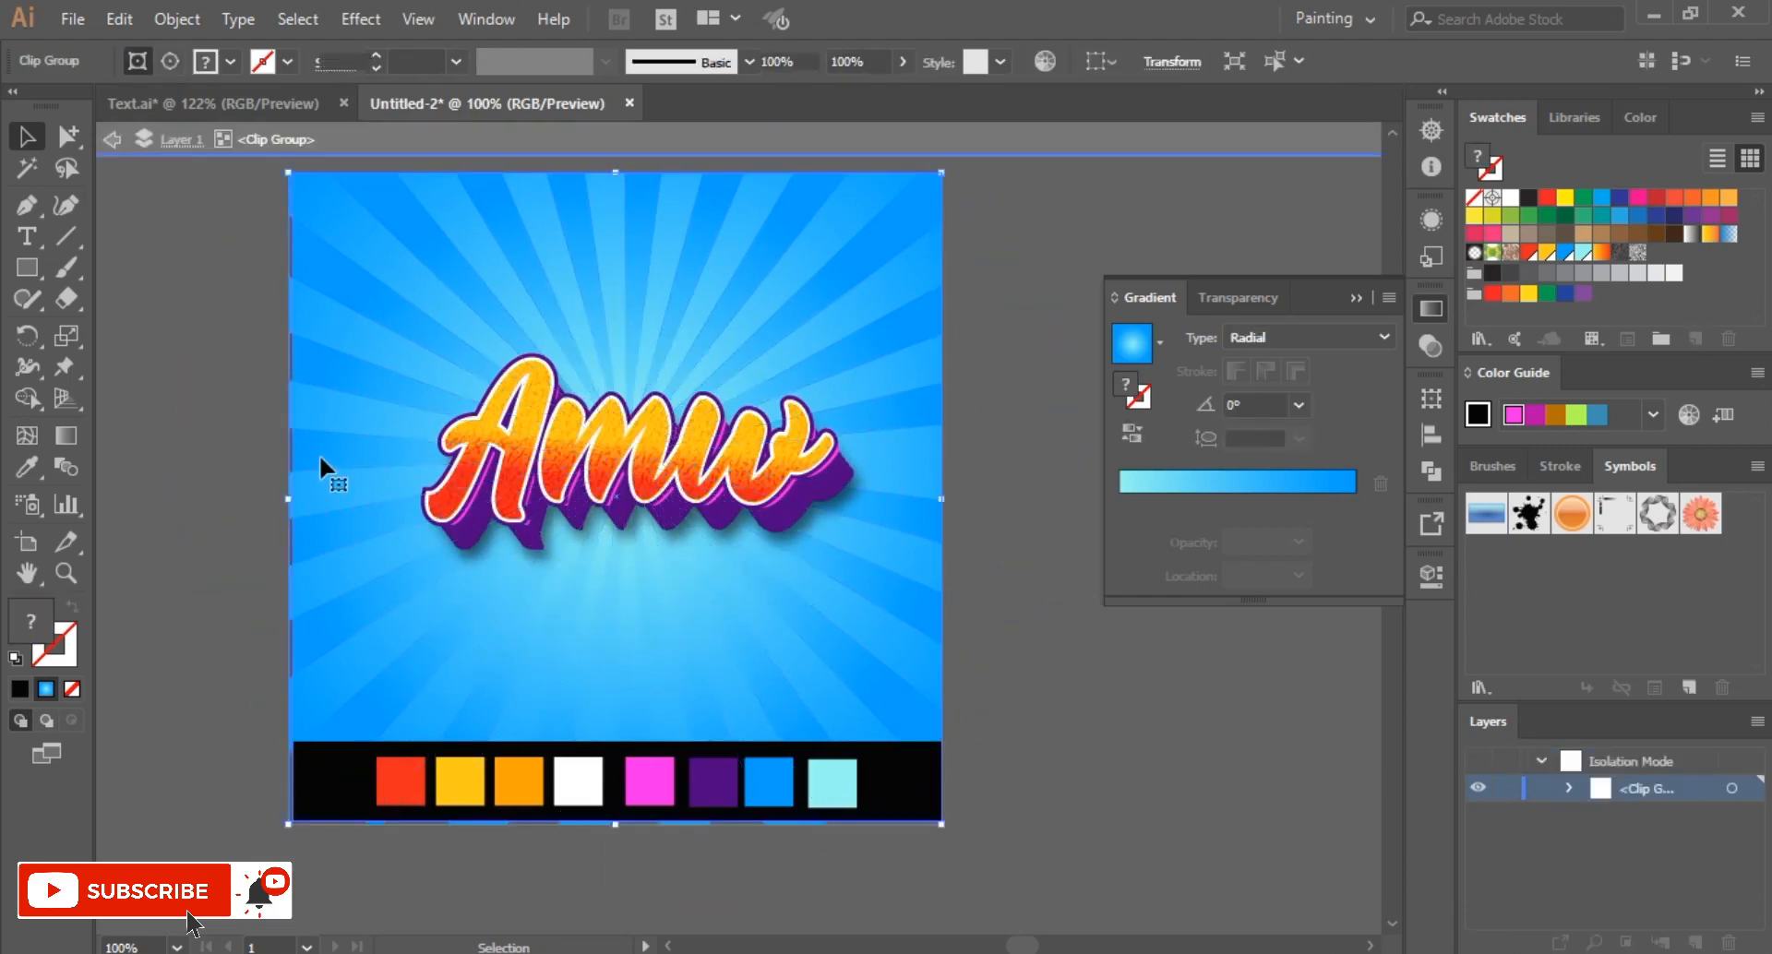
click(301, 509)
click(293, 501)
click(230, 425)
click(112, 143)
Step: Change the blending mode of the rays group inside the background's clip group and return to the full artwork
key(z)
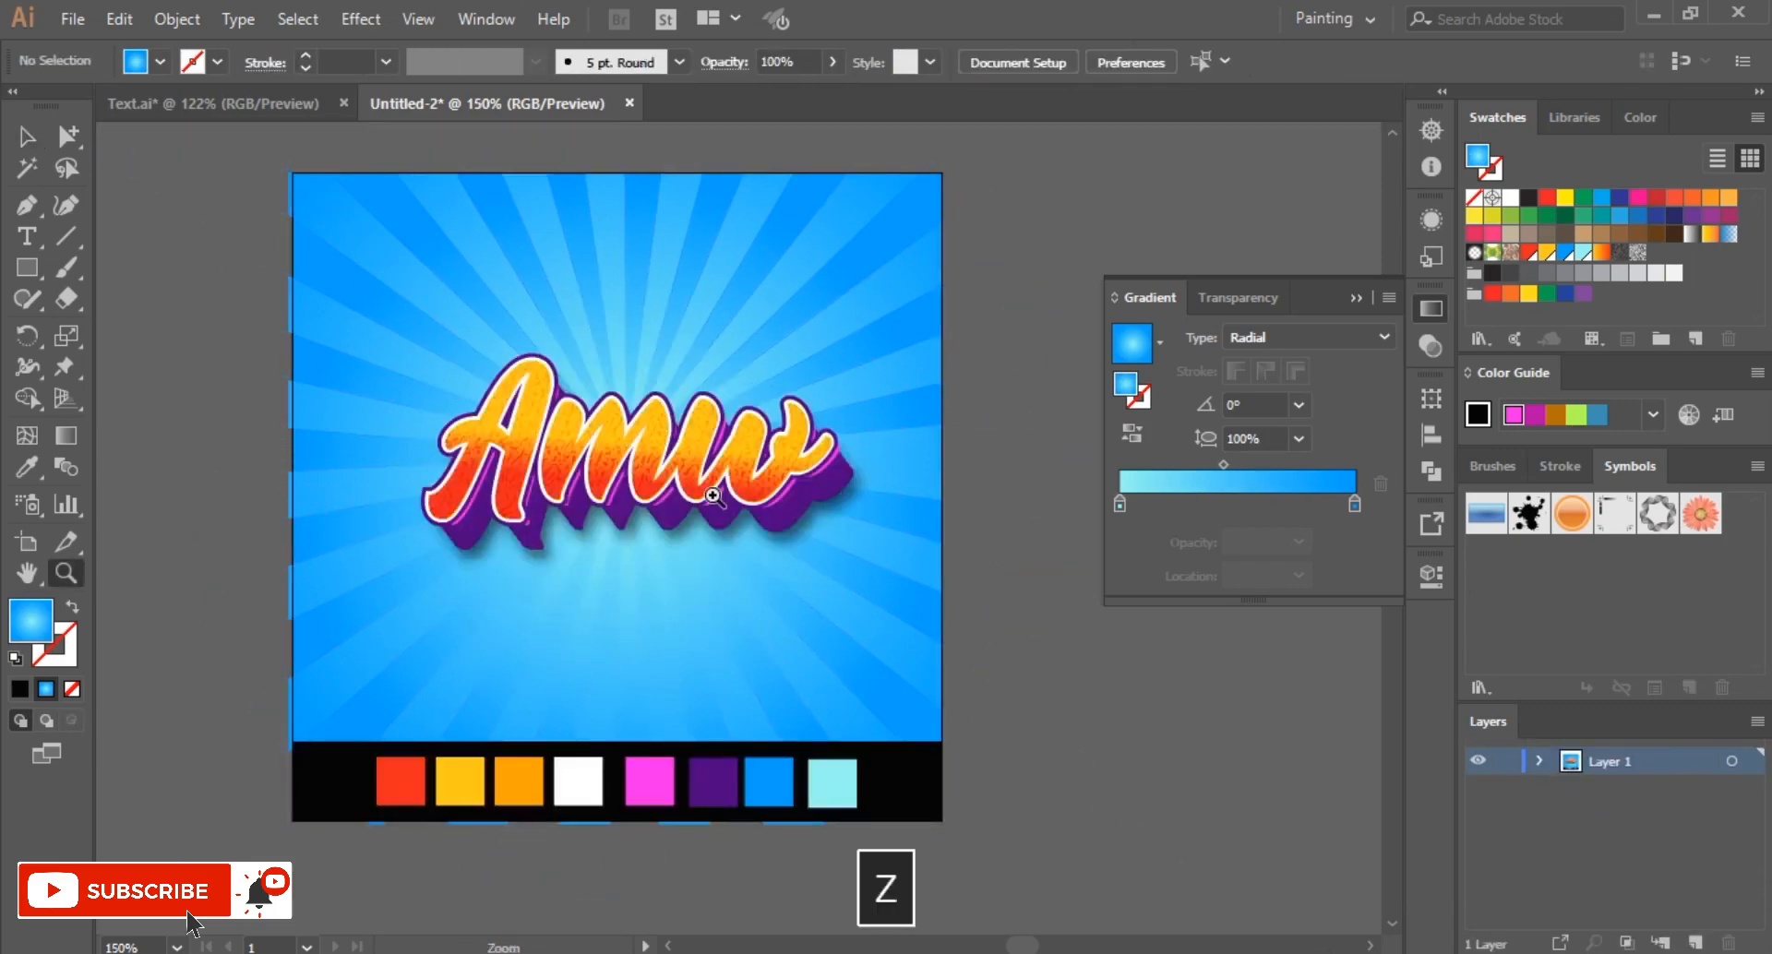
click(714, 496)
key(space)
drag(831, 613, 827, 571)
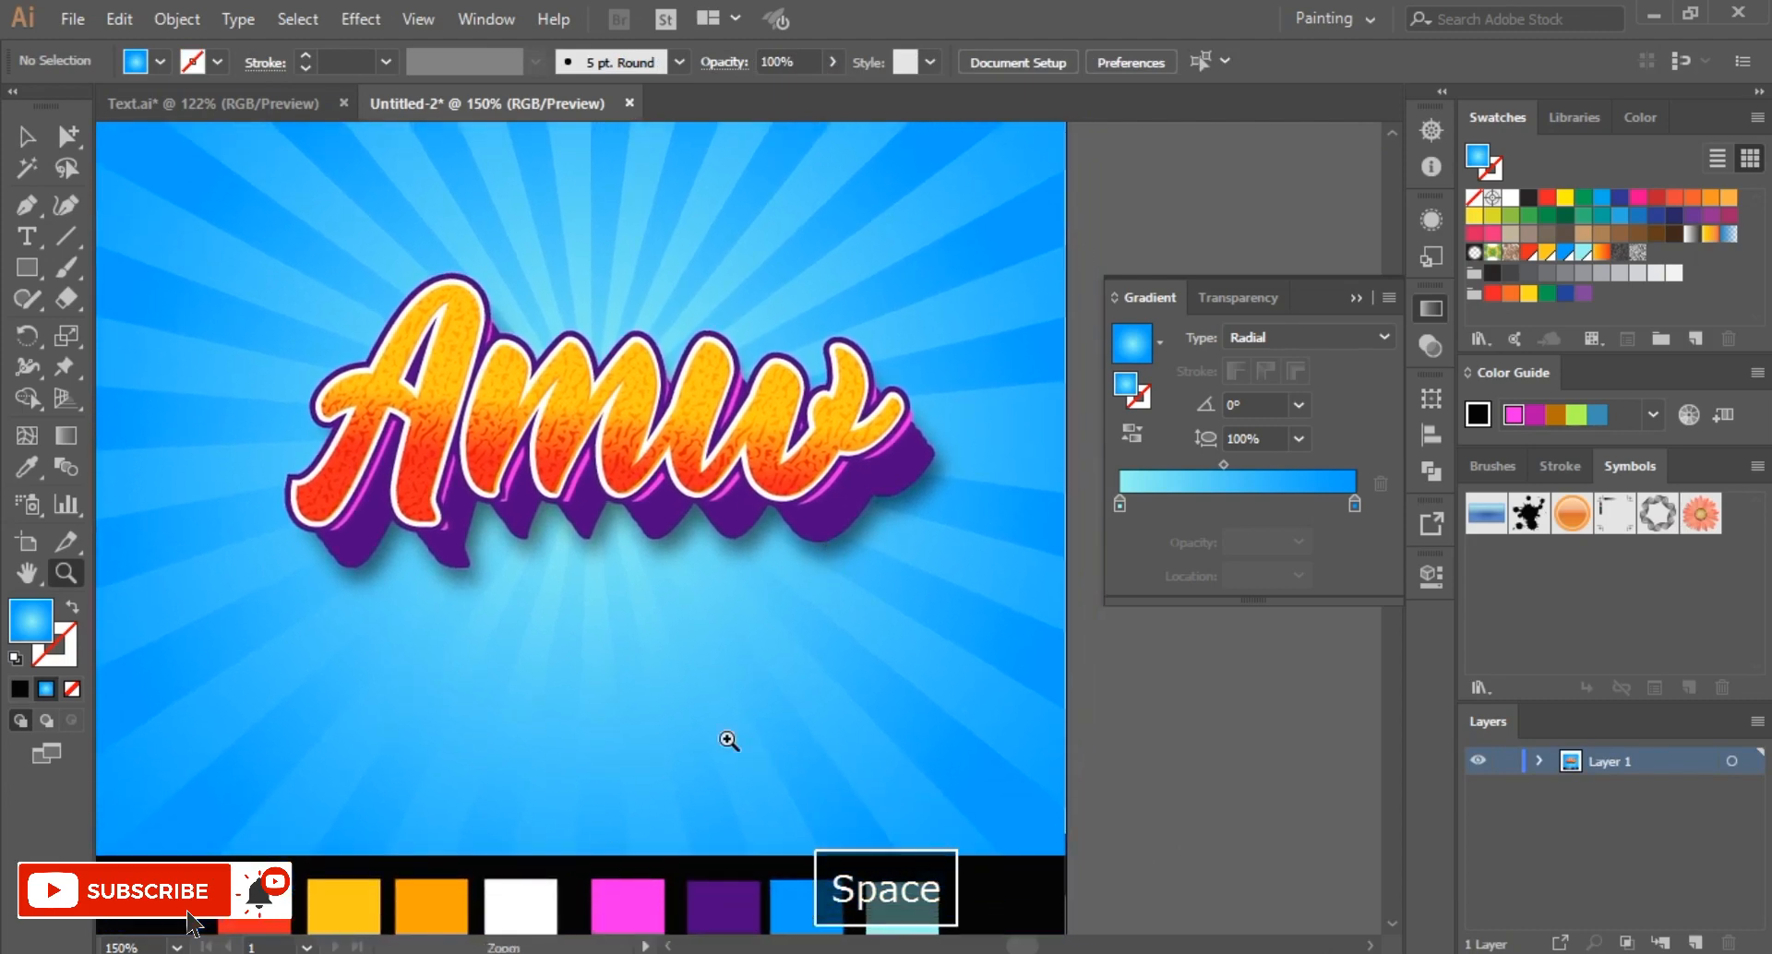
key(v)
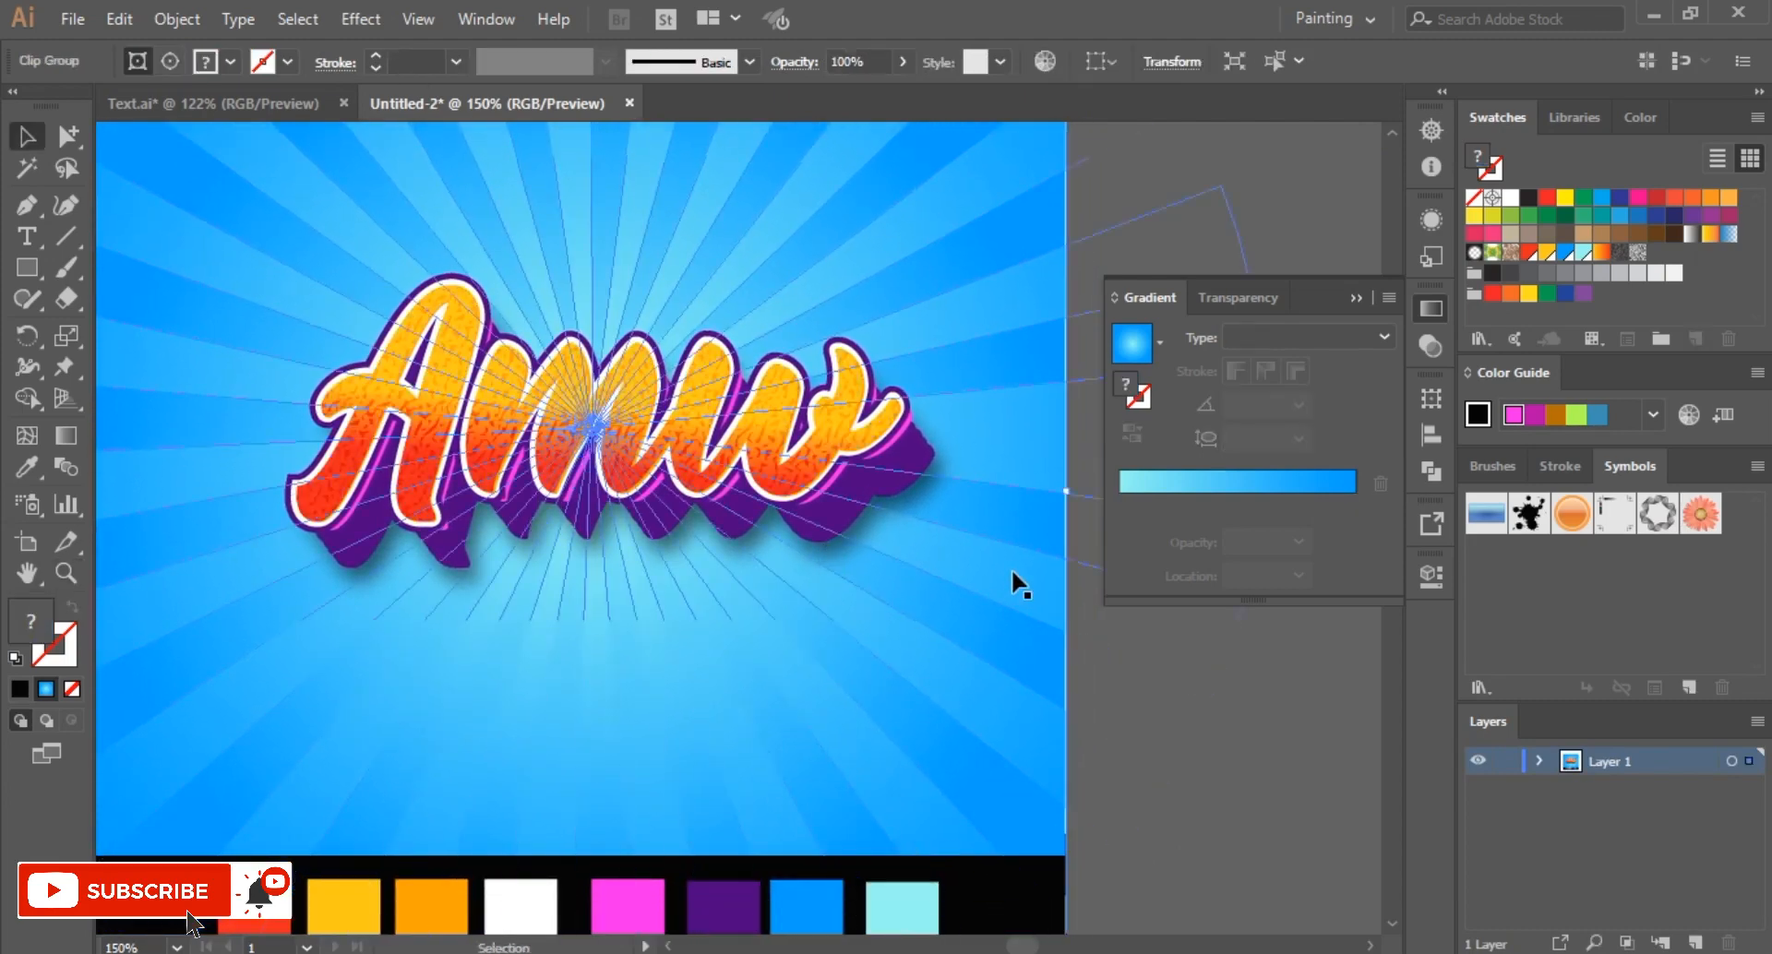
double_click(1012, 579)
click(994, 565)
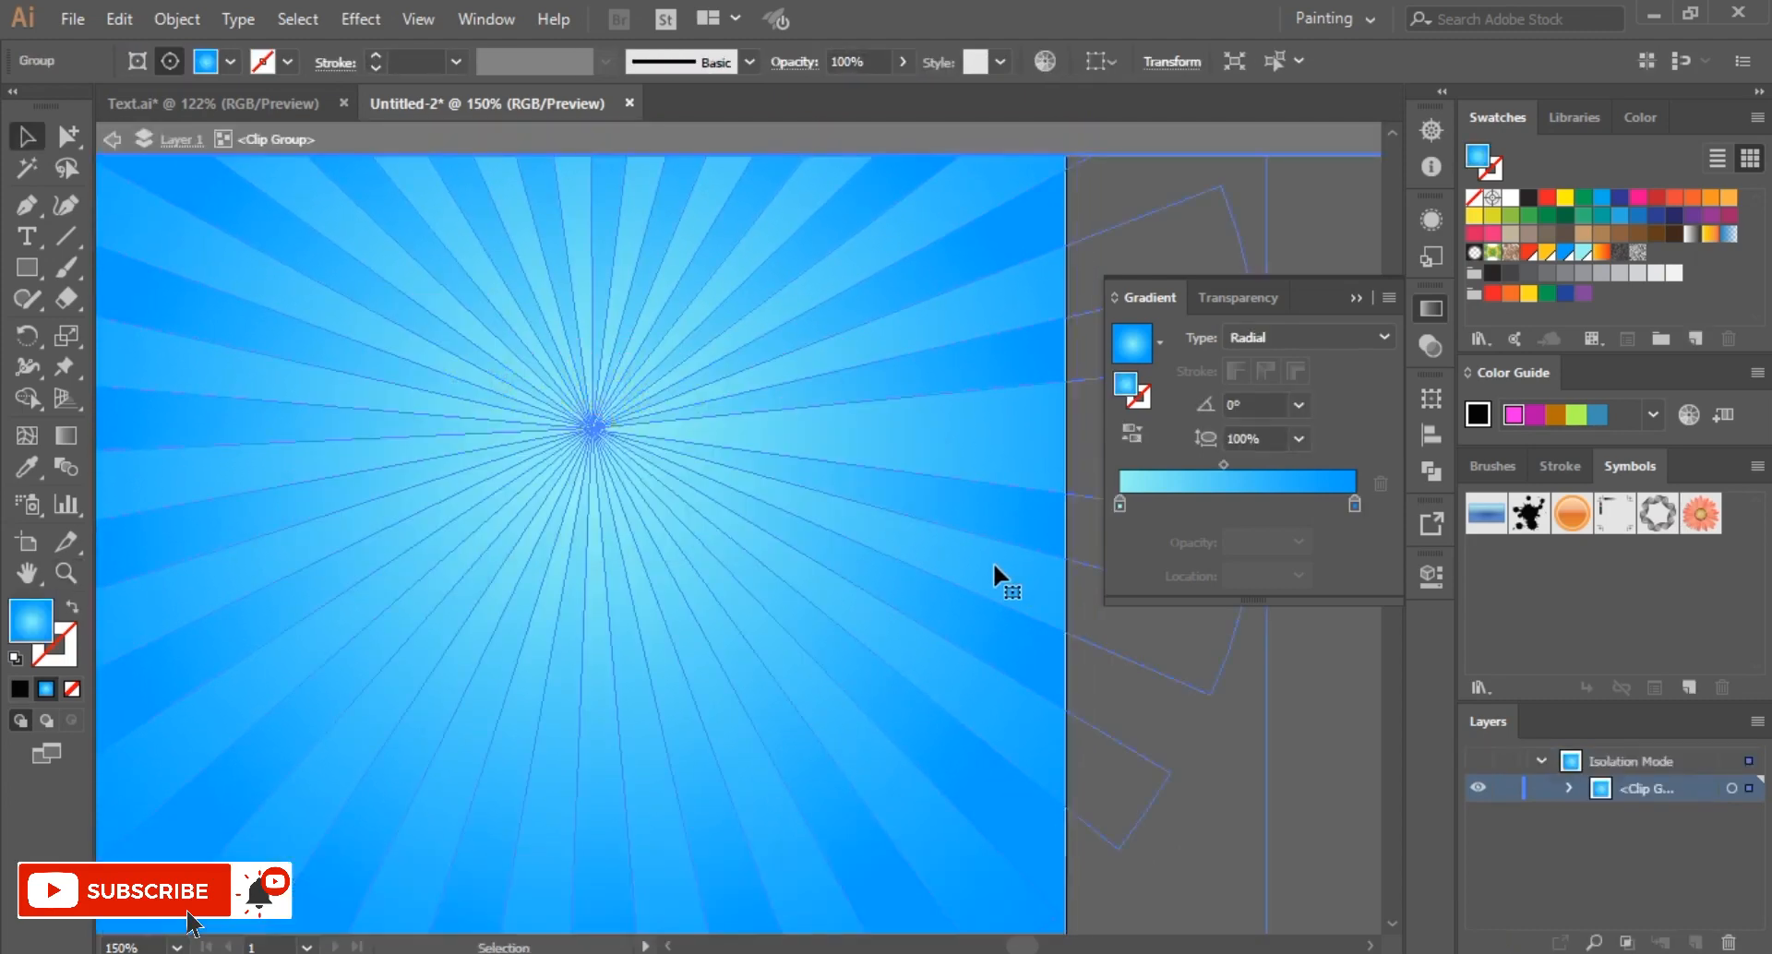
click(1258, 298)
click(1219, 337)
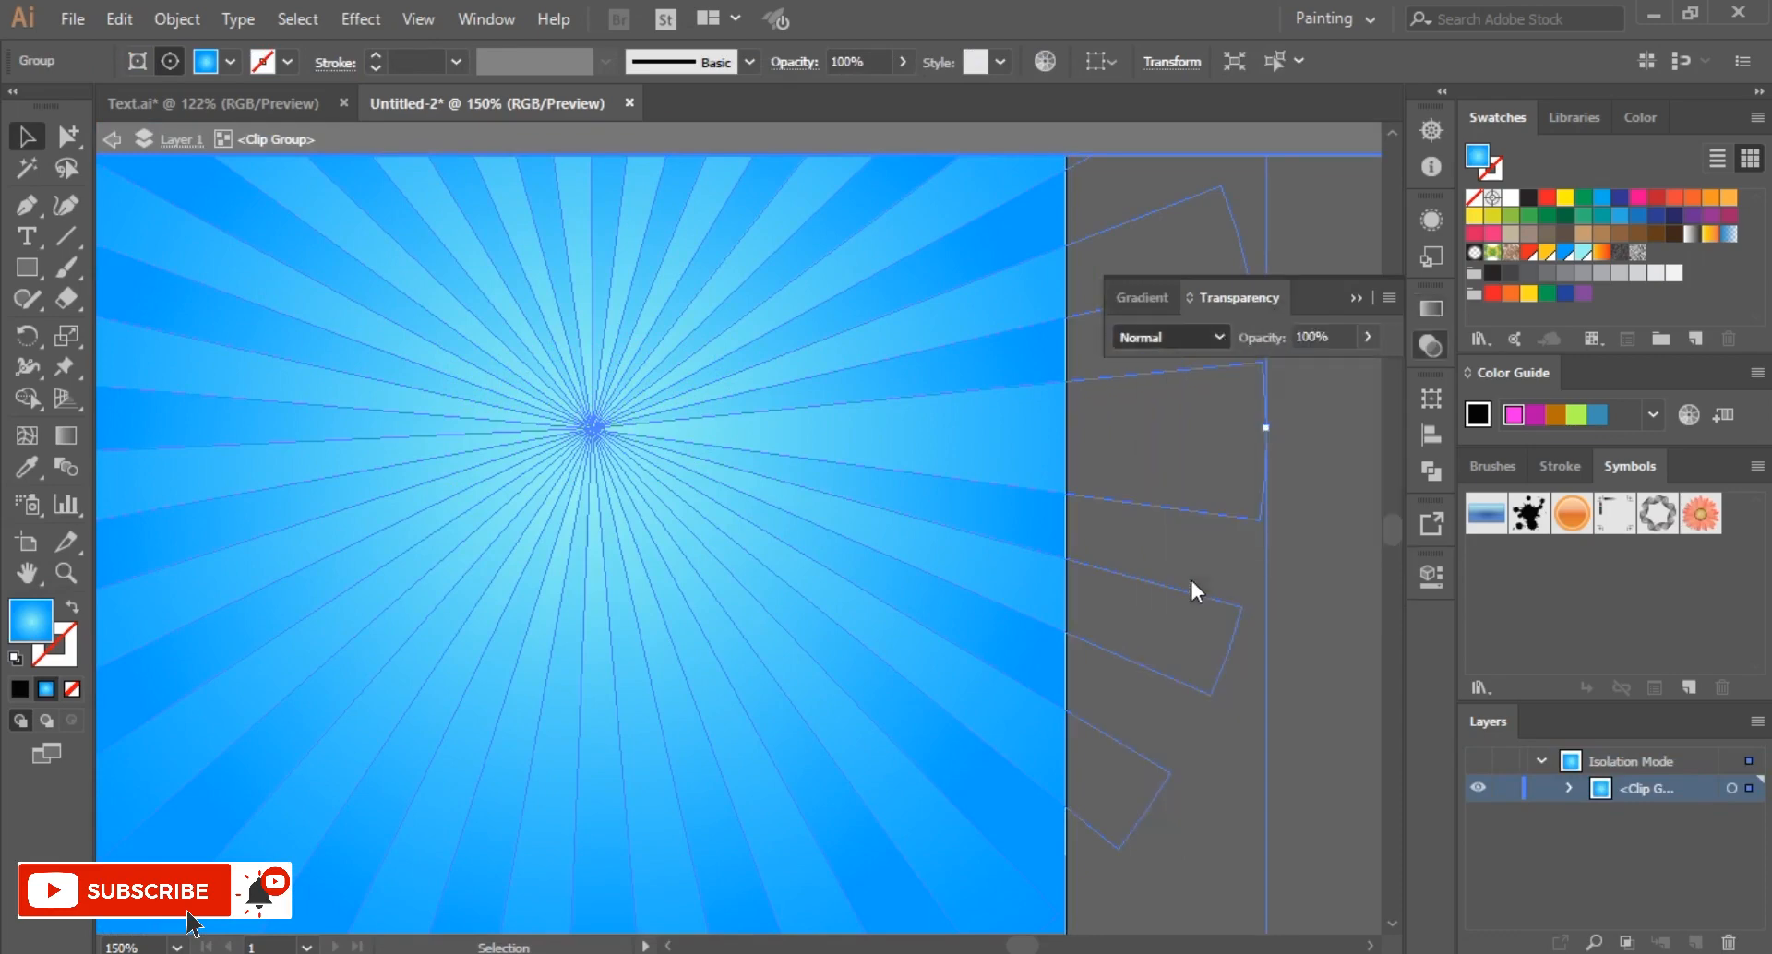
click(1192, 580)
click(1325, 724)
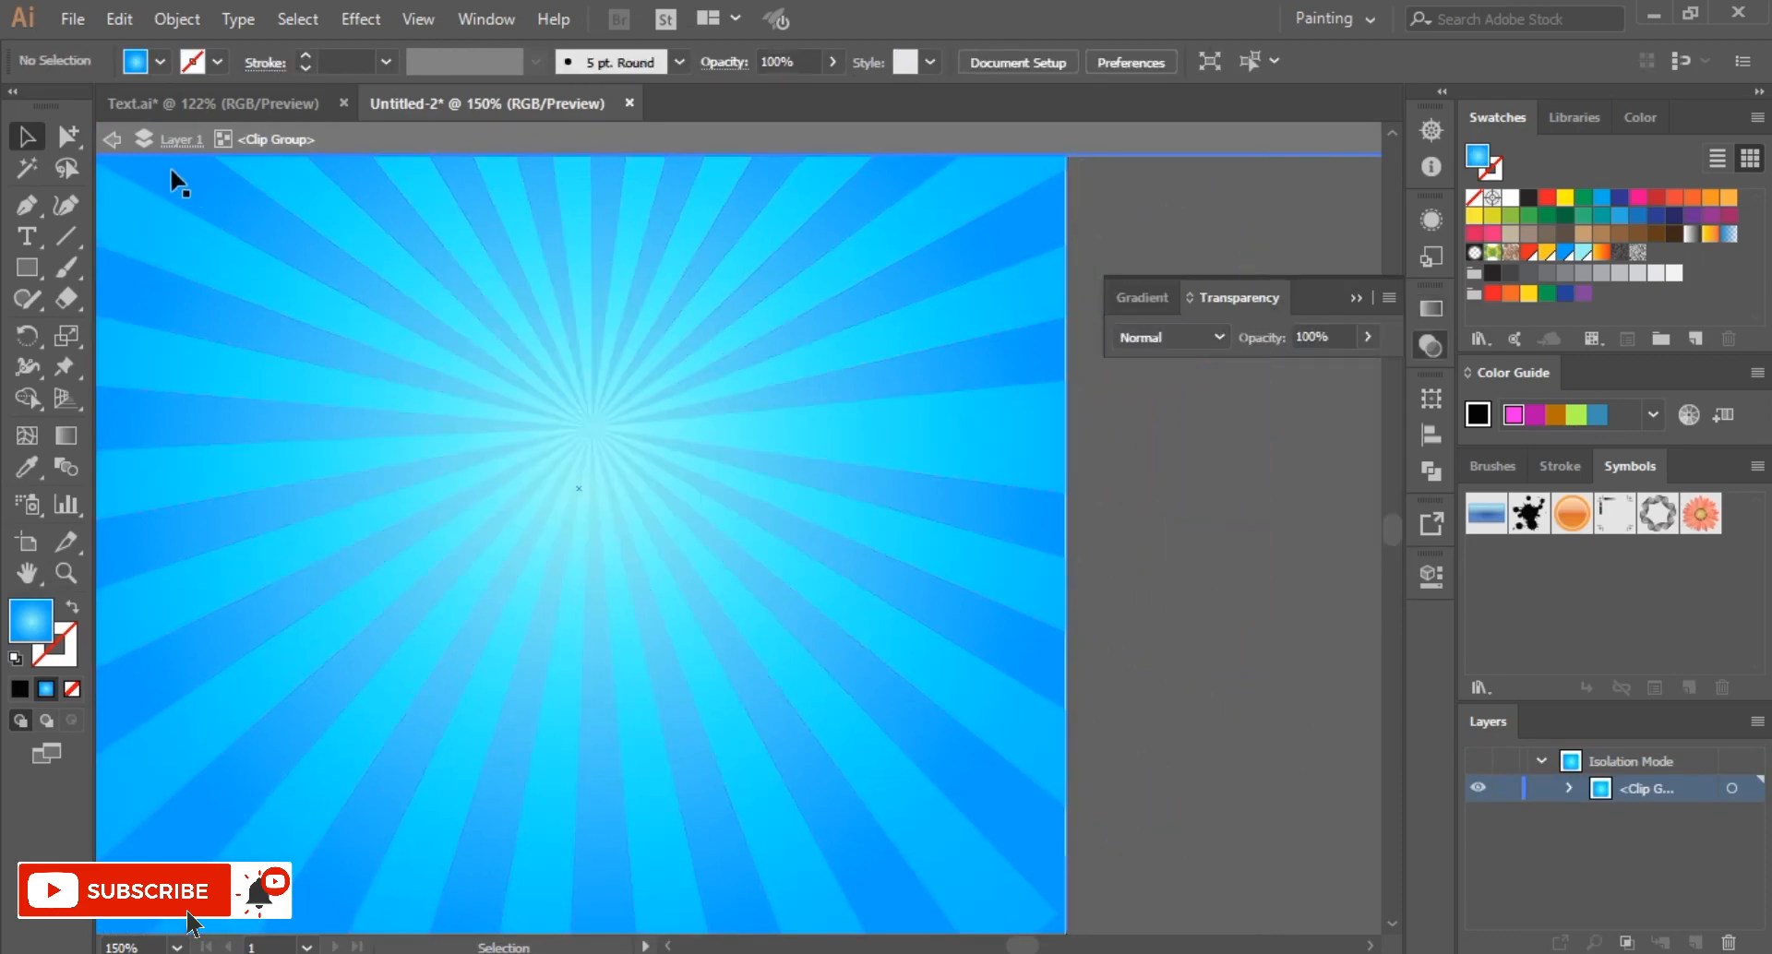
click(111, 139)
Step: Release the clipping mask from the rays and background
key(space)
drag(988, 593, 1028, 678)
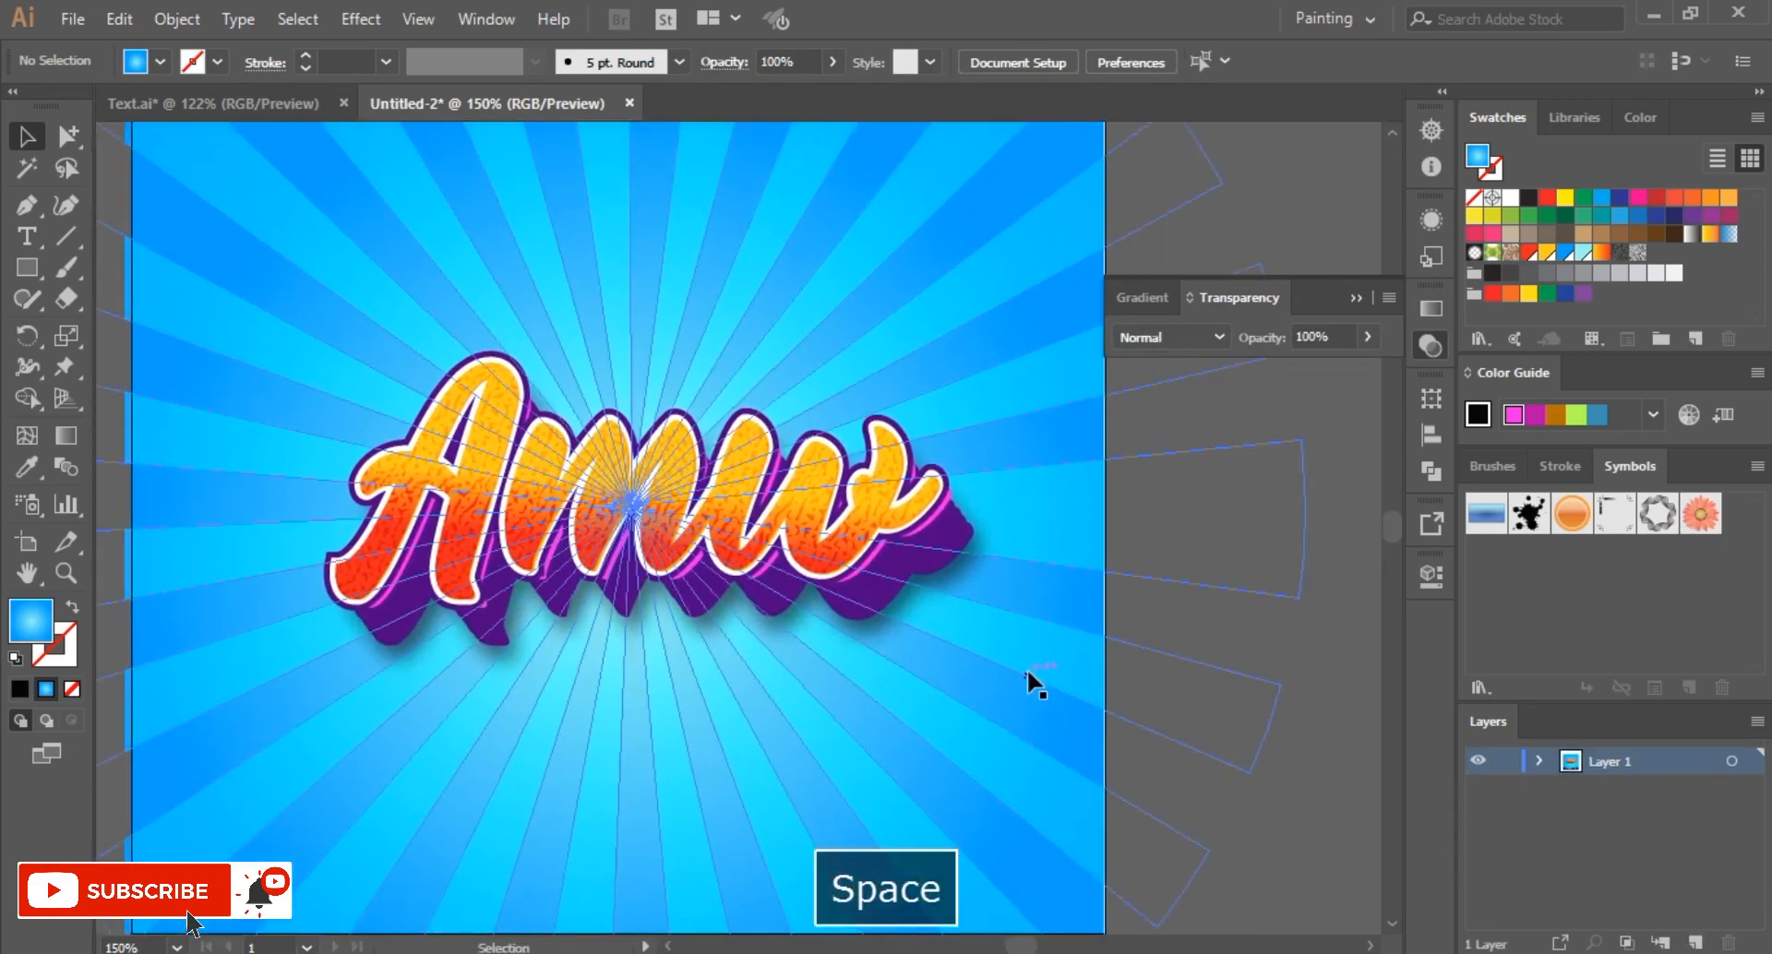
key(ctrl+minus)
key(ctrl+minus)
right_click(878, 495)
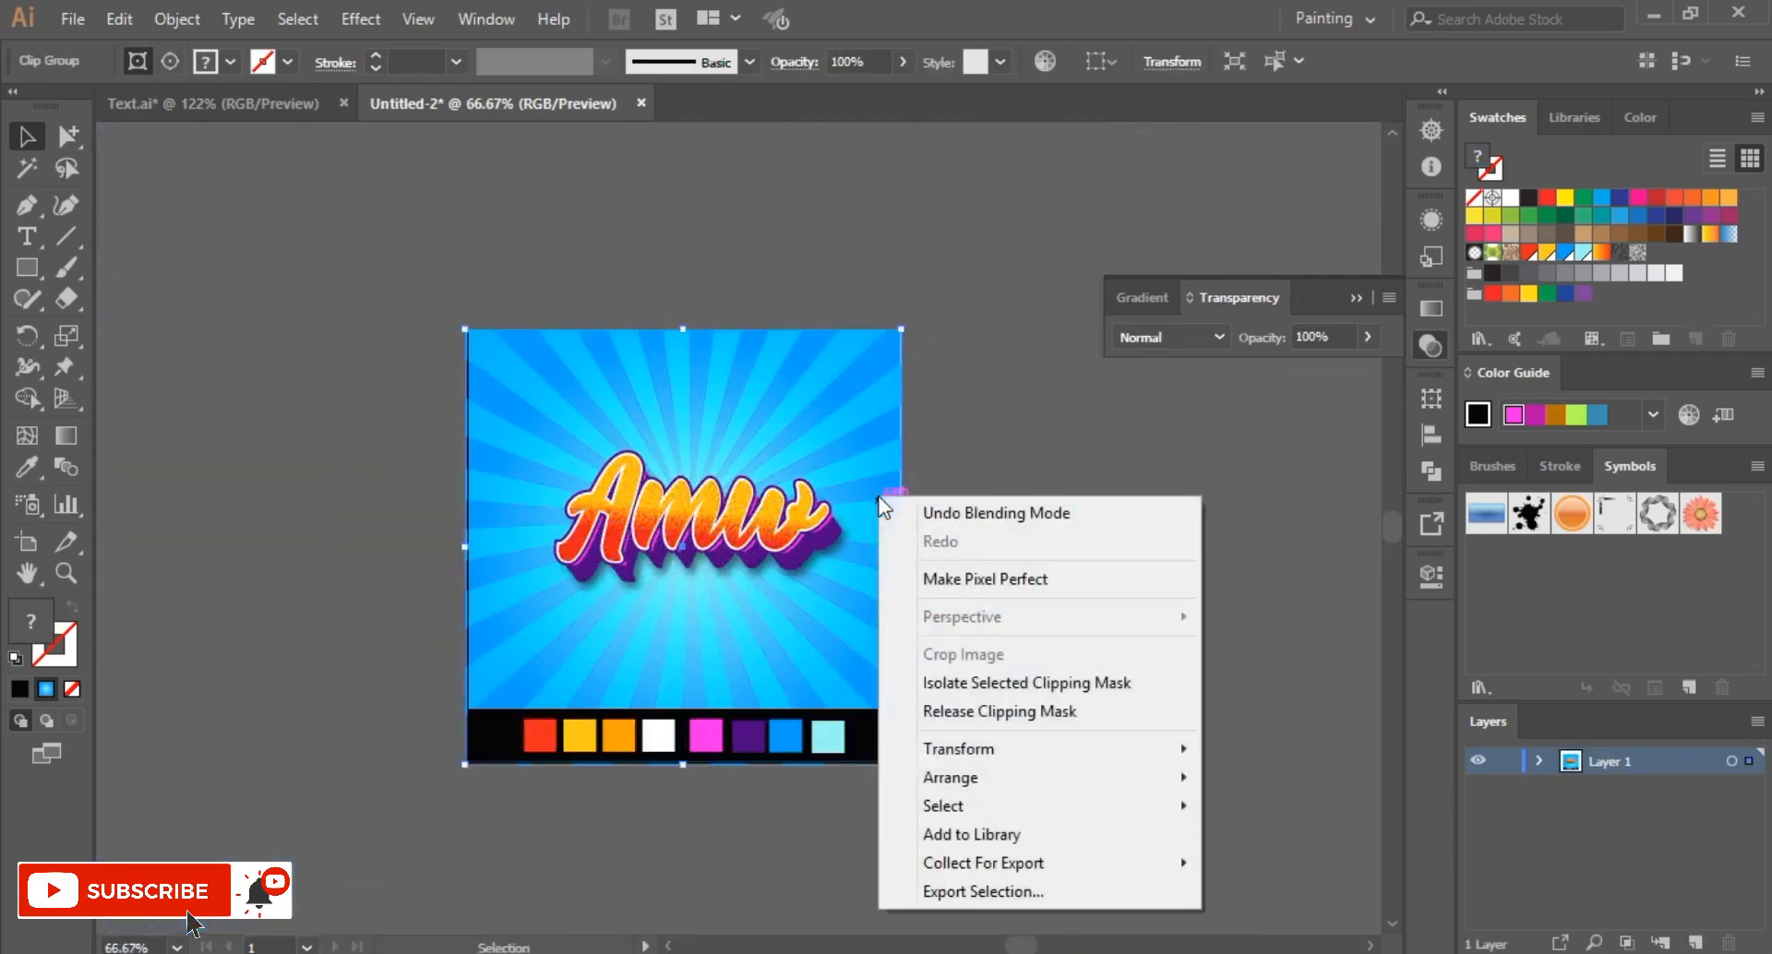
click(995, 722)
click(1145, 591)
Step: Align the left edge of the released clipping rectangle with the left edge of the artboard
key(z)
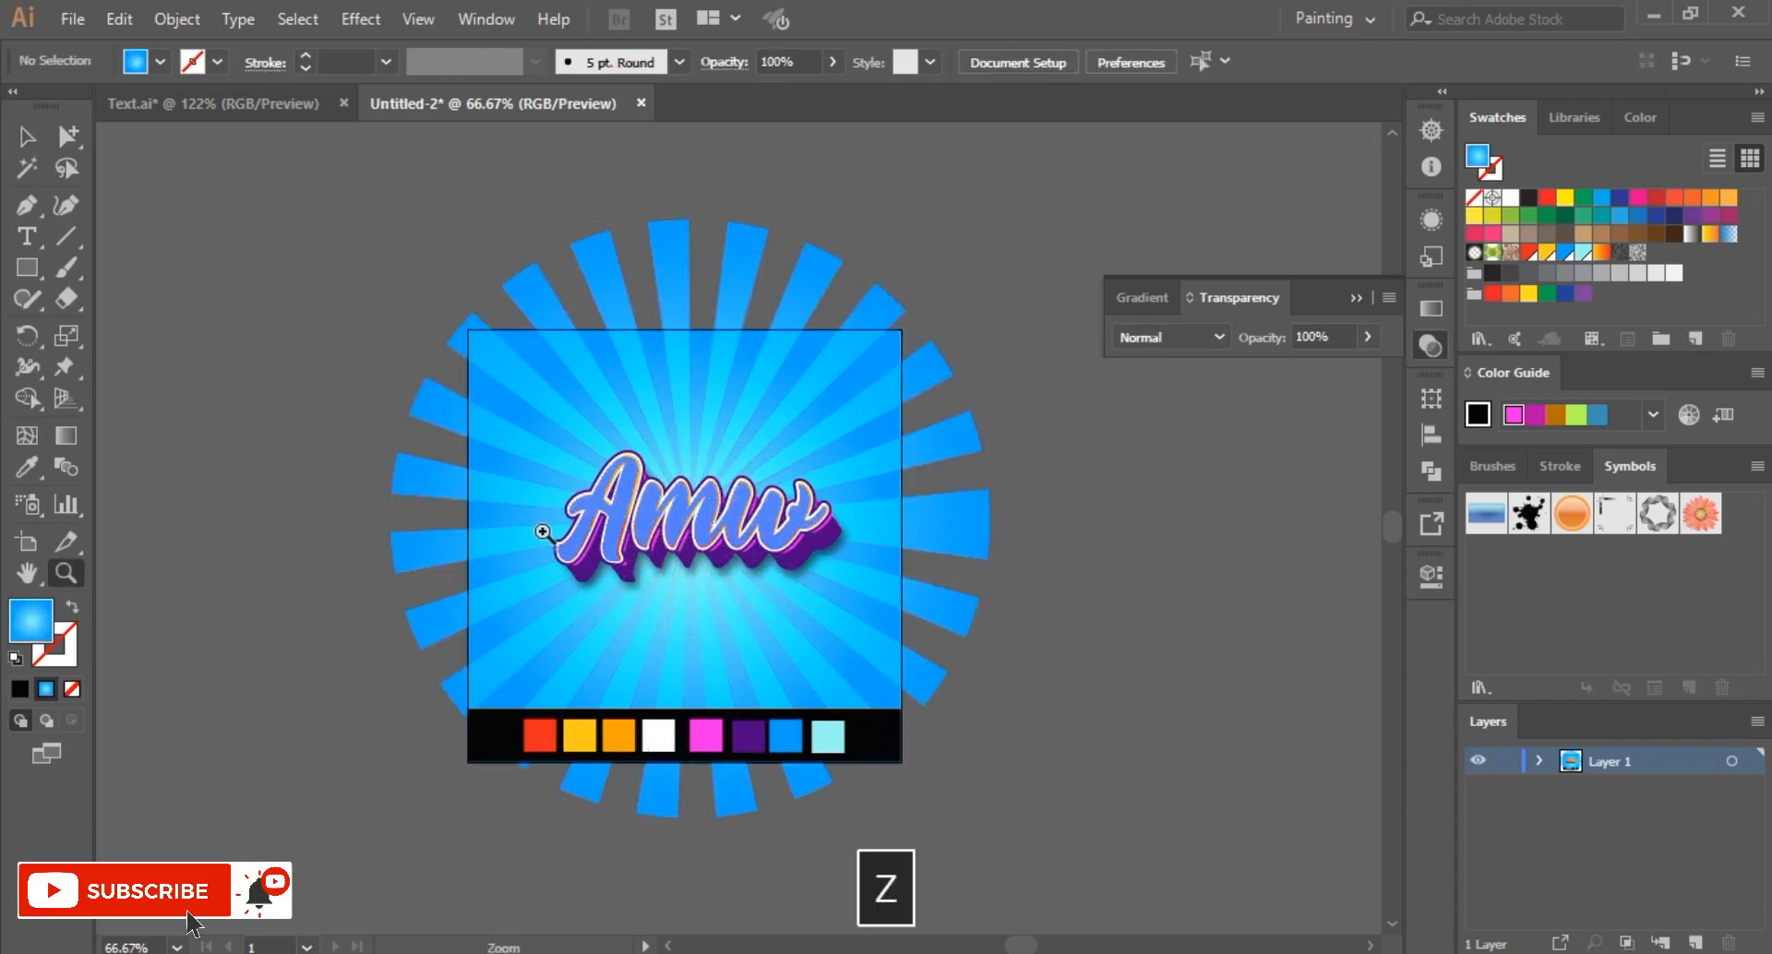
drag(718, 657, 783, 764)
key(v)
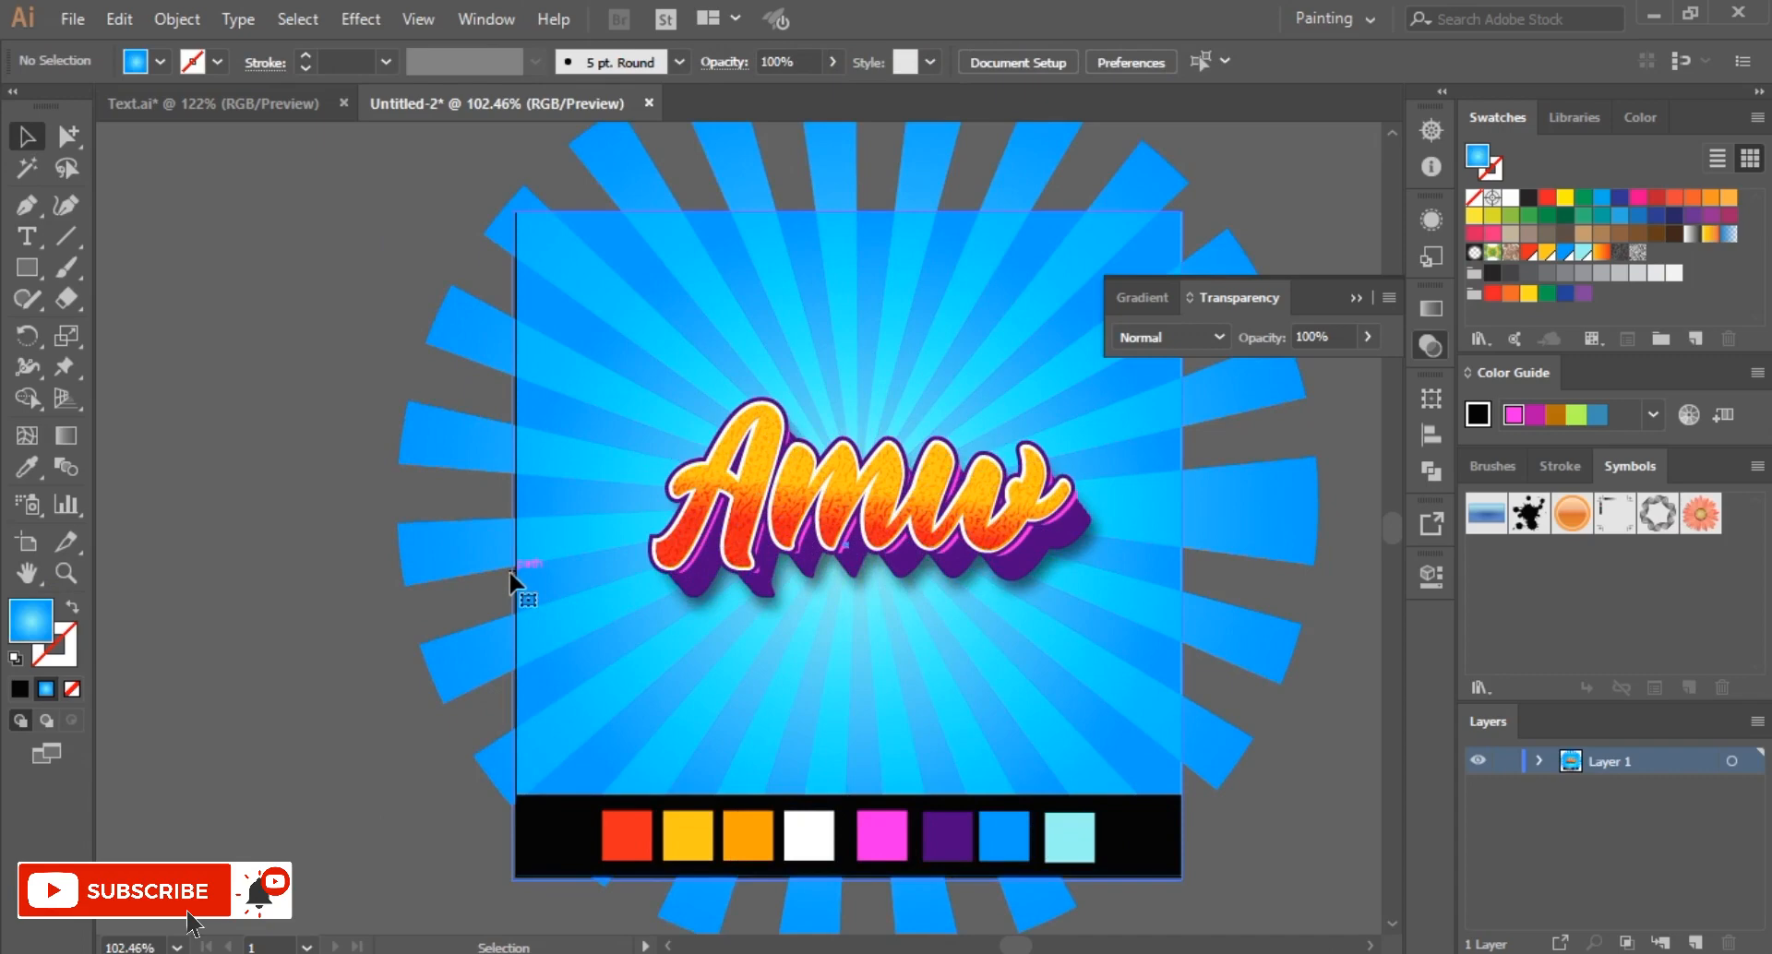
click(509, 573)
drag(514, 545, 521, 552)
click(367, 259)
Step: Clip the rays and background again with the adjusted artboard-sized rectangle
key(ctrl+a)
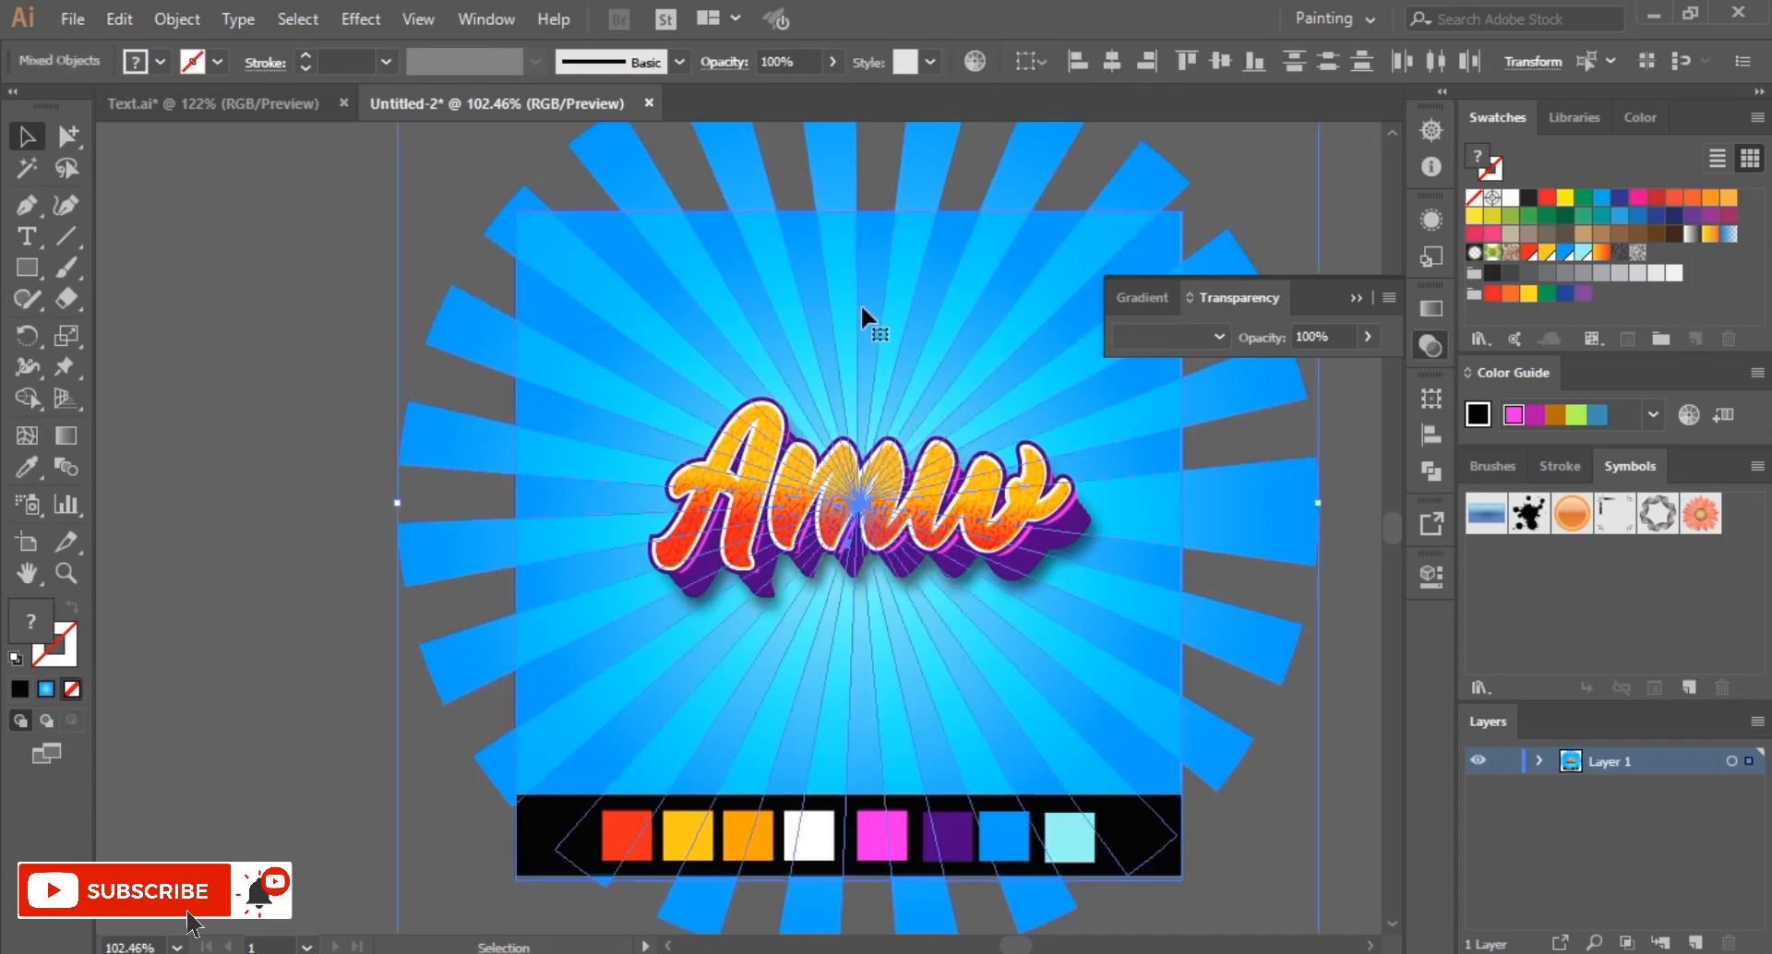
key(ctrl+7)
key(space)
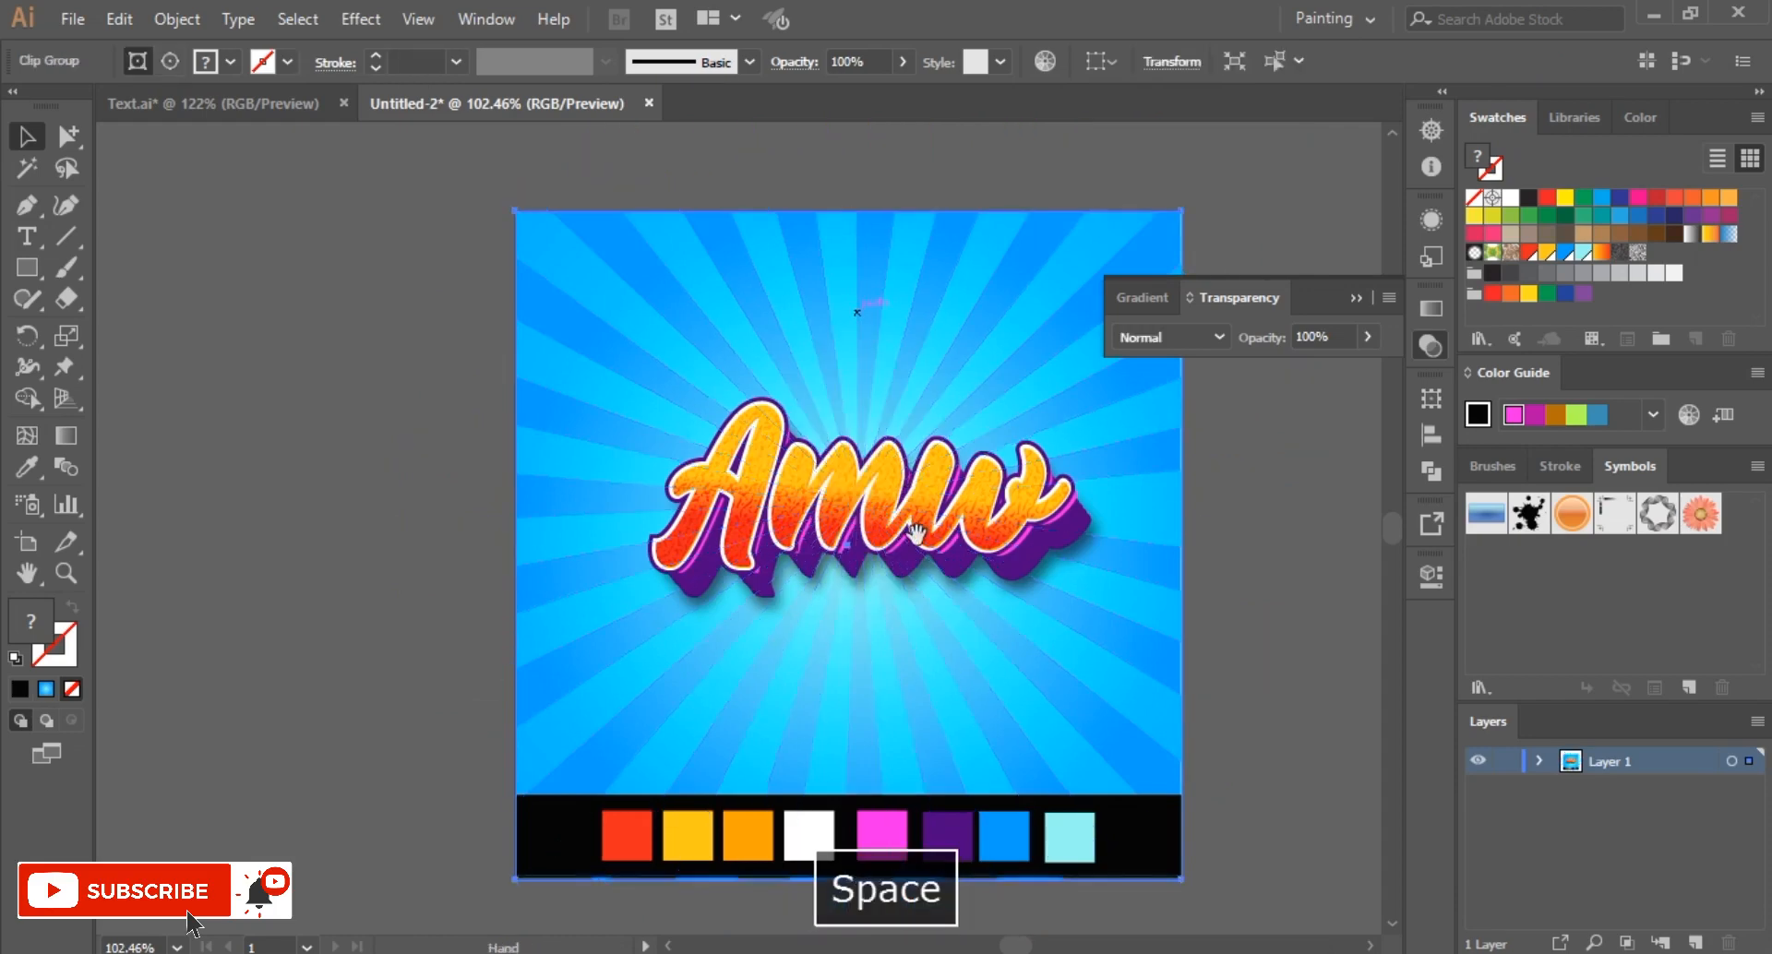
drag(916, 534, 766, 543)
click(1083, 638)
Step: Replace the "Amw" lettering with "Like" and shift it slightly to the right
key(z)
click(750, 550)
key(v)
click(763, 566)
key(space)
drag(866, 664, 866, 585)
click(1237, 637)
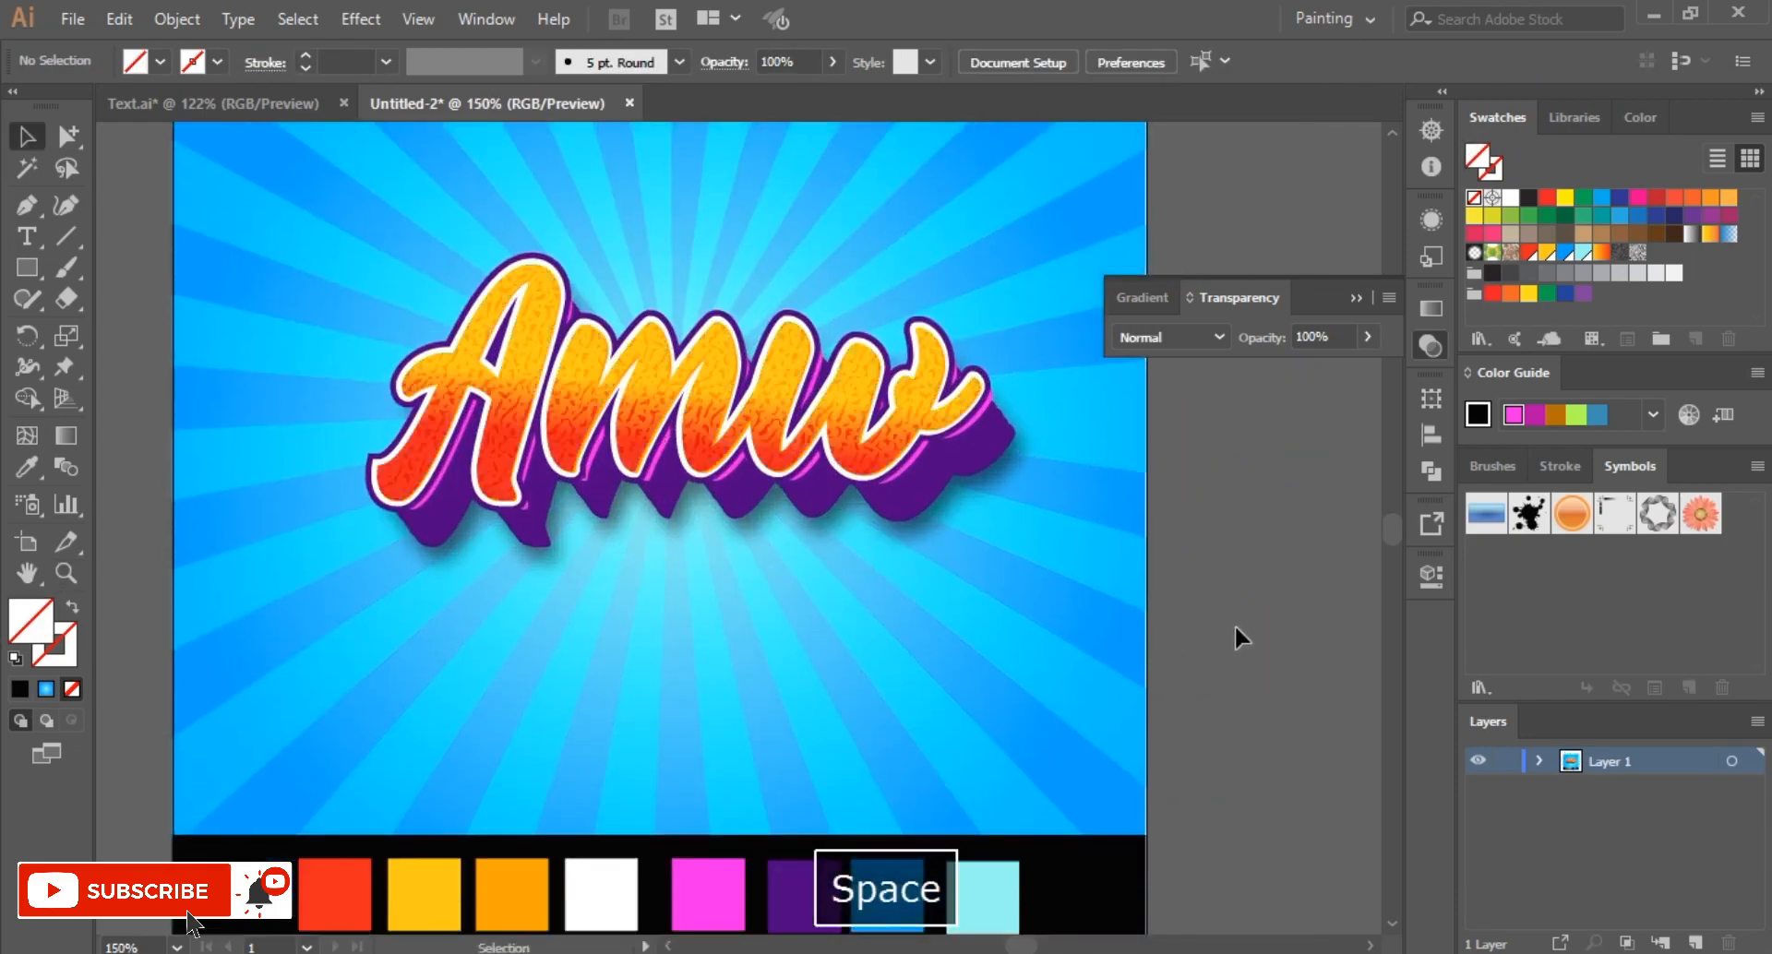
scroll(1236, 617, up, 1)
triple_click(710, 448)
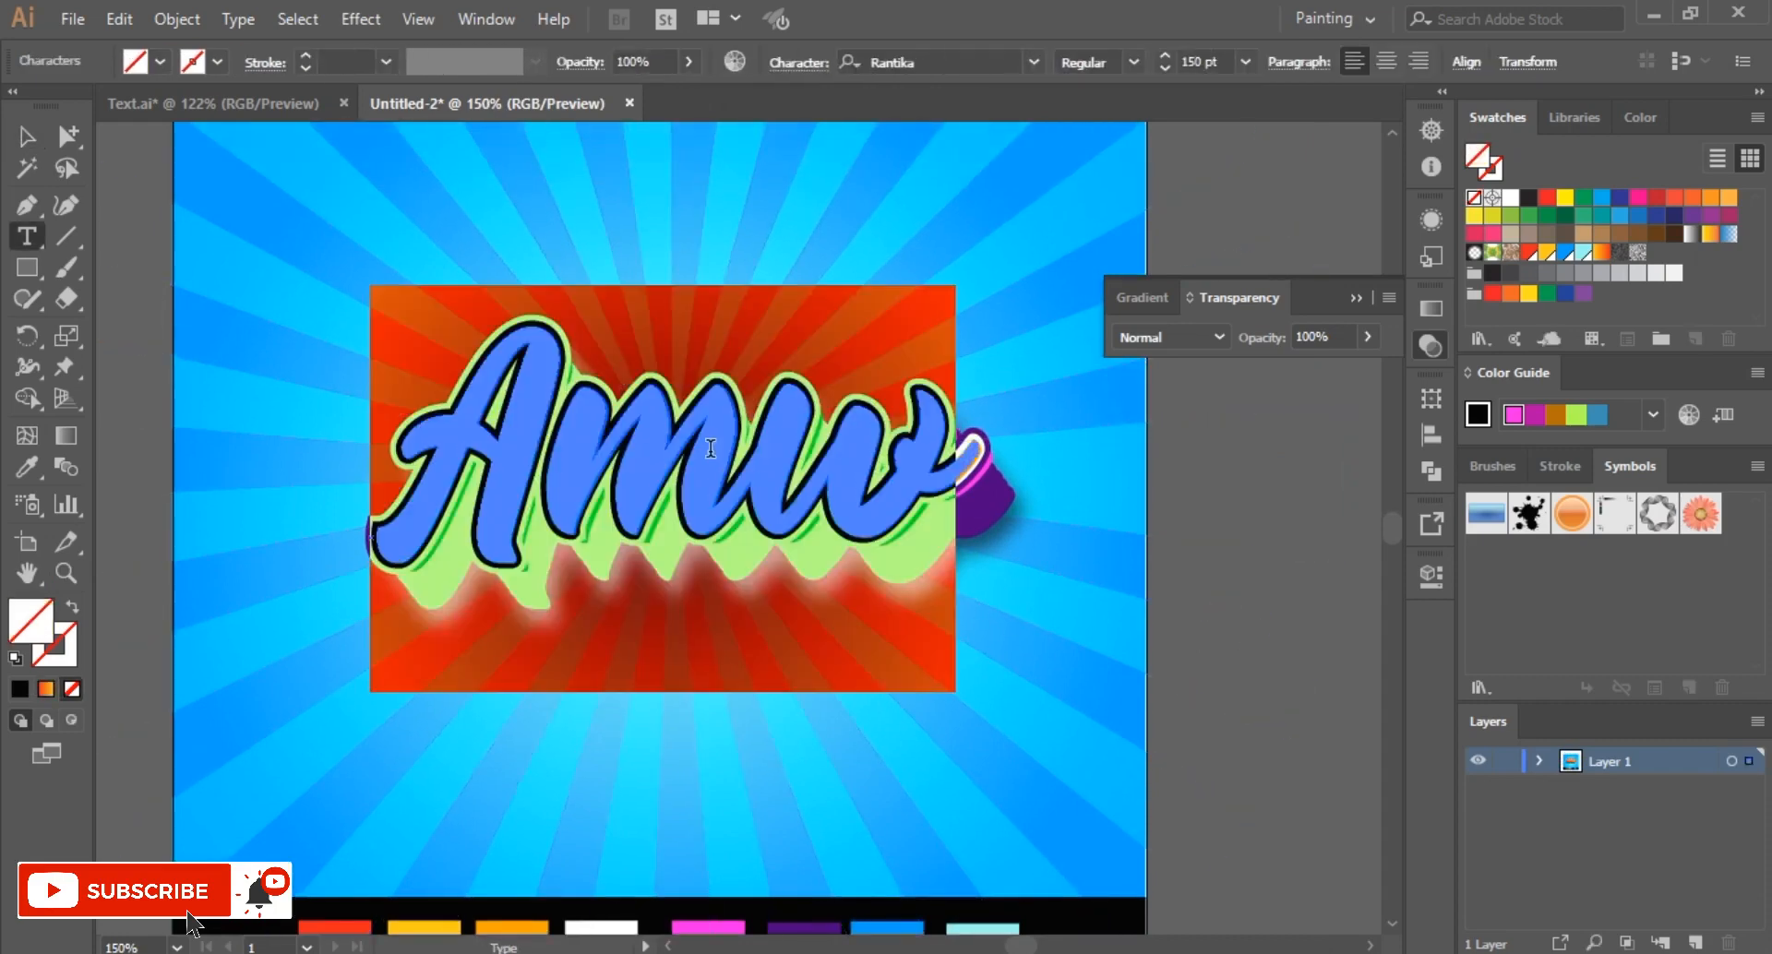
text(ike)
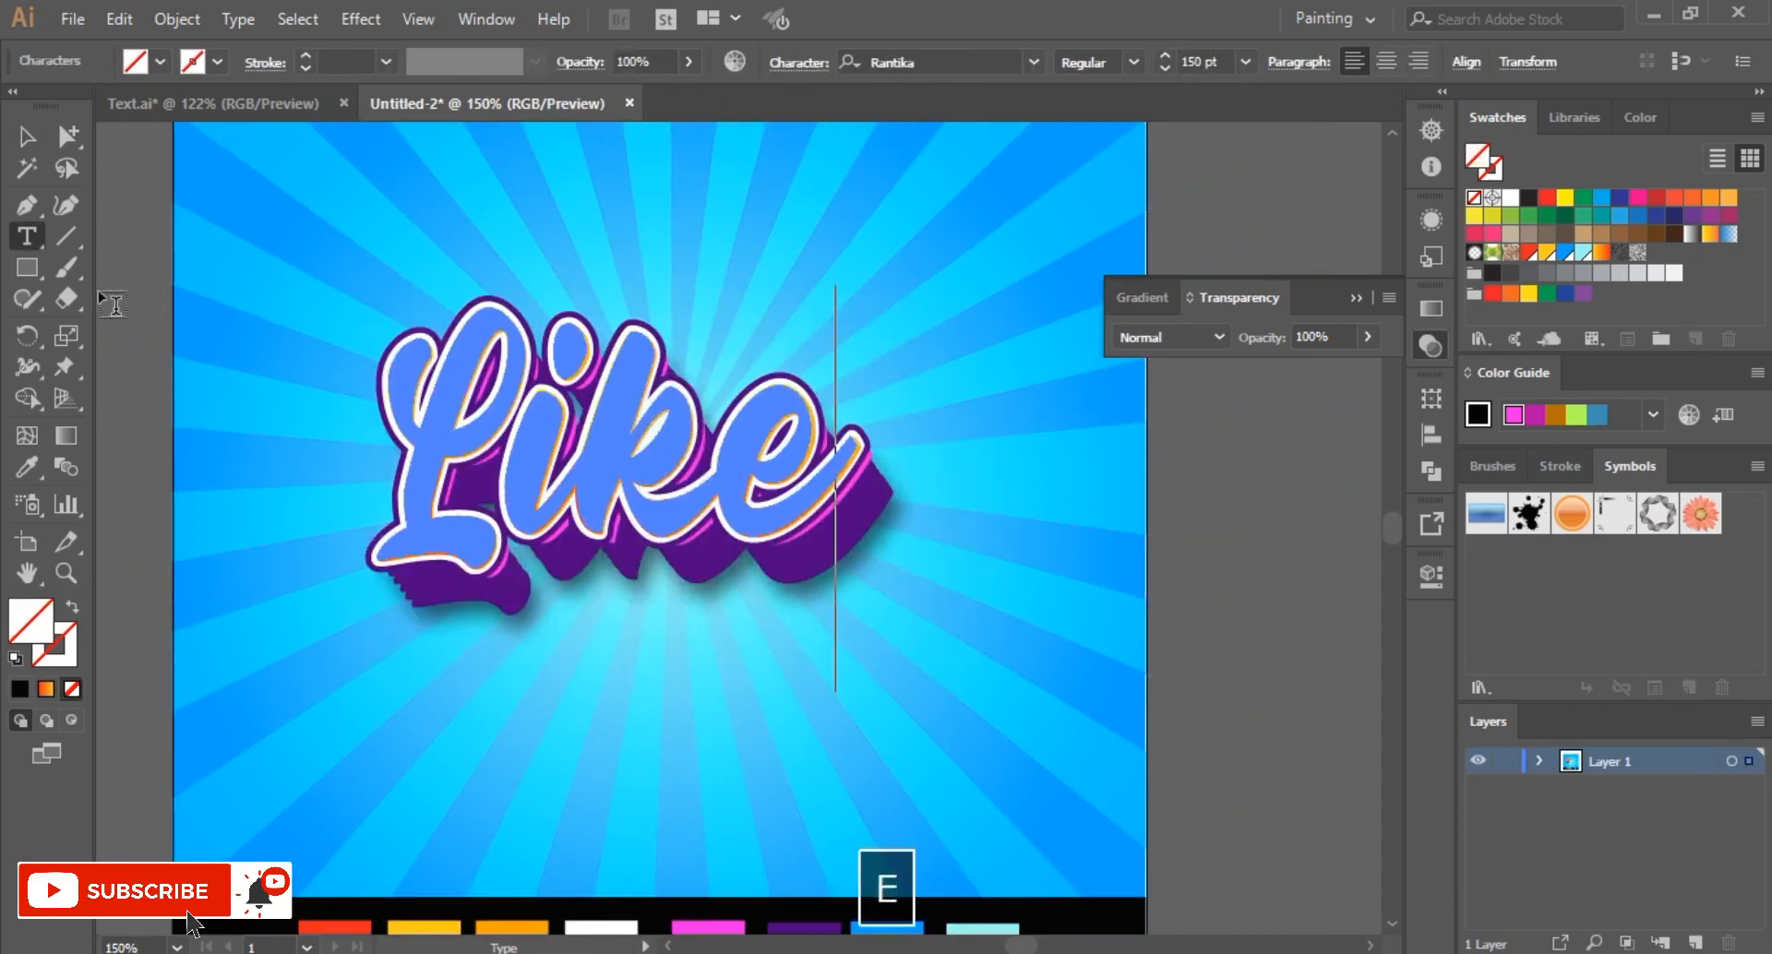
key(Escape)
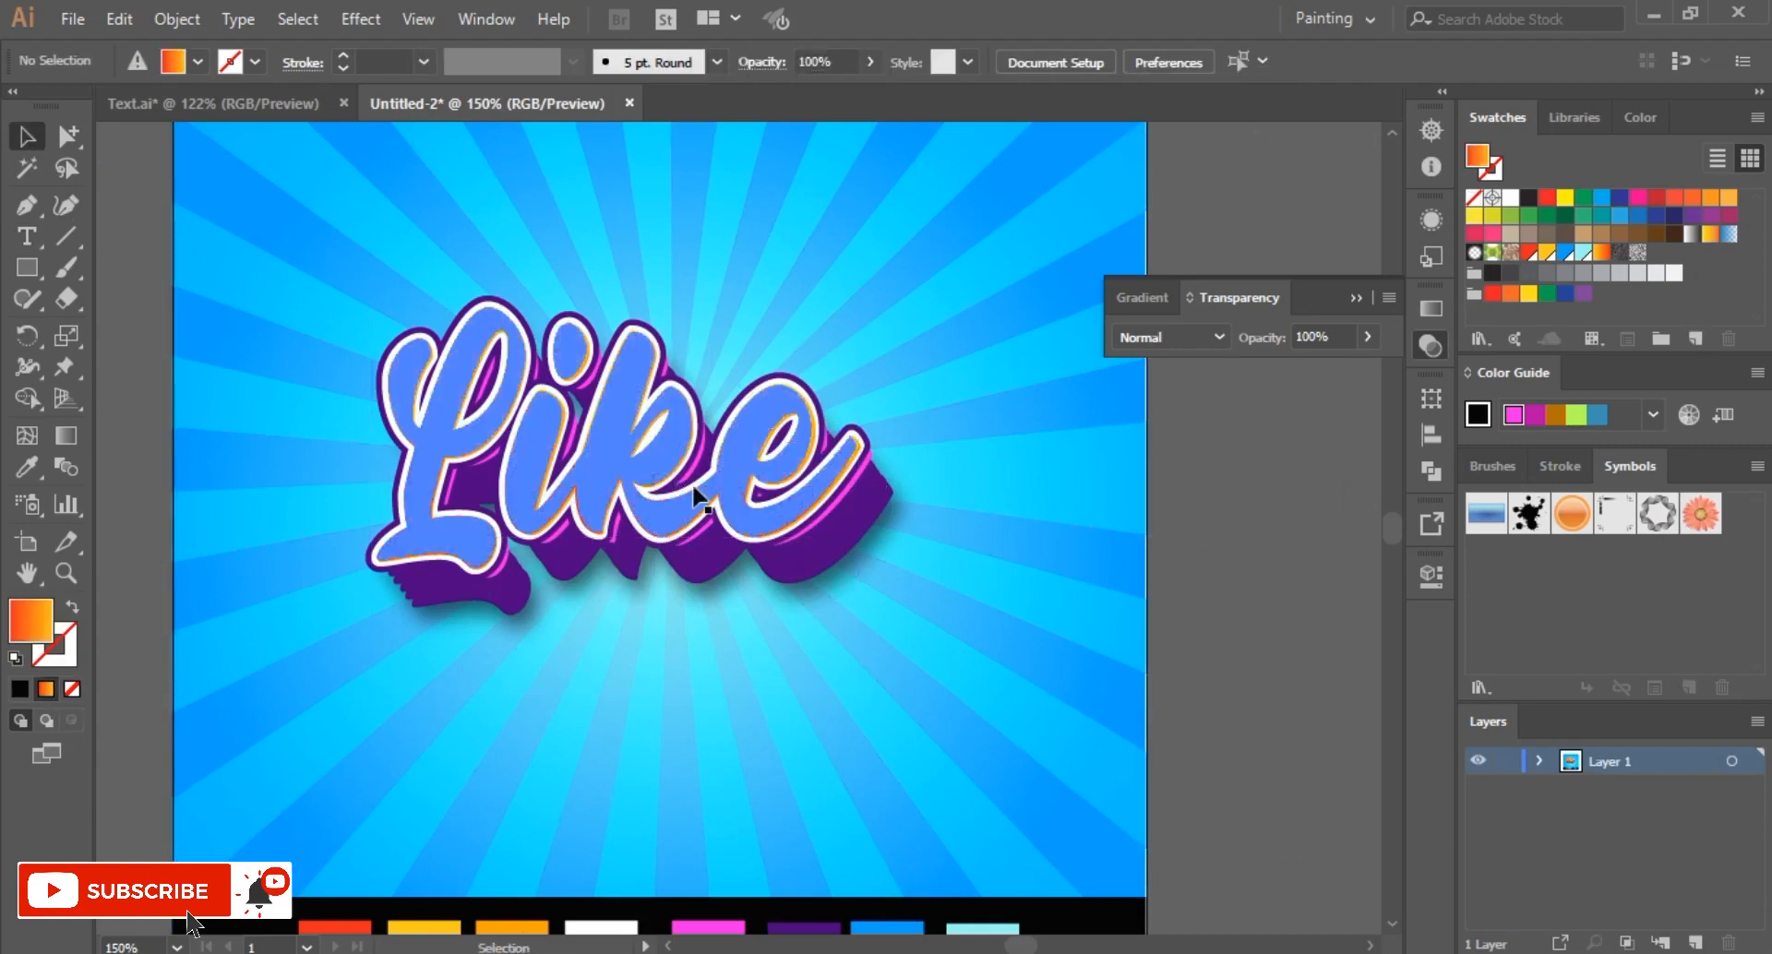
drag(634, 445, 646, 446)
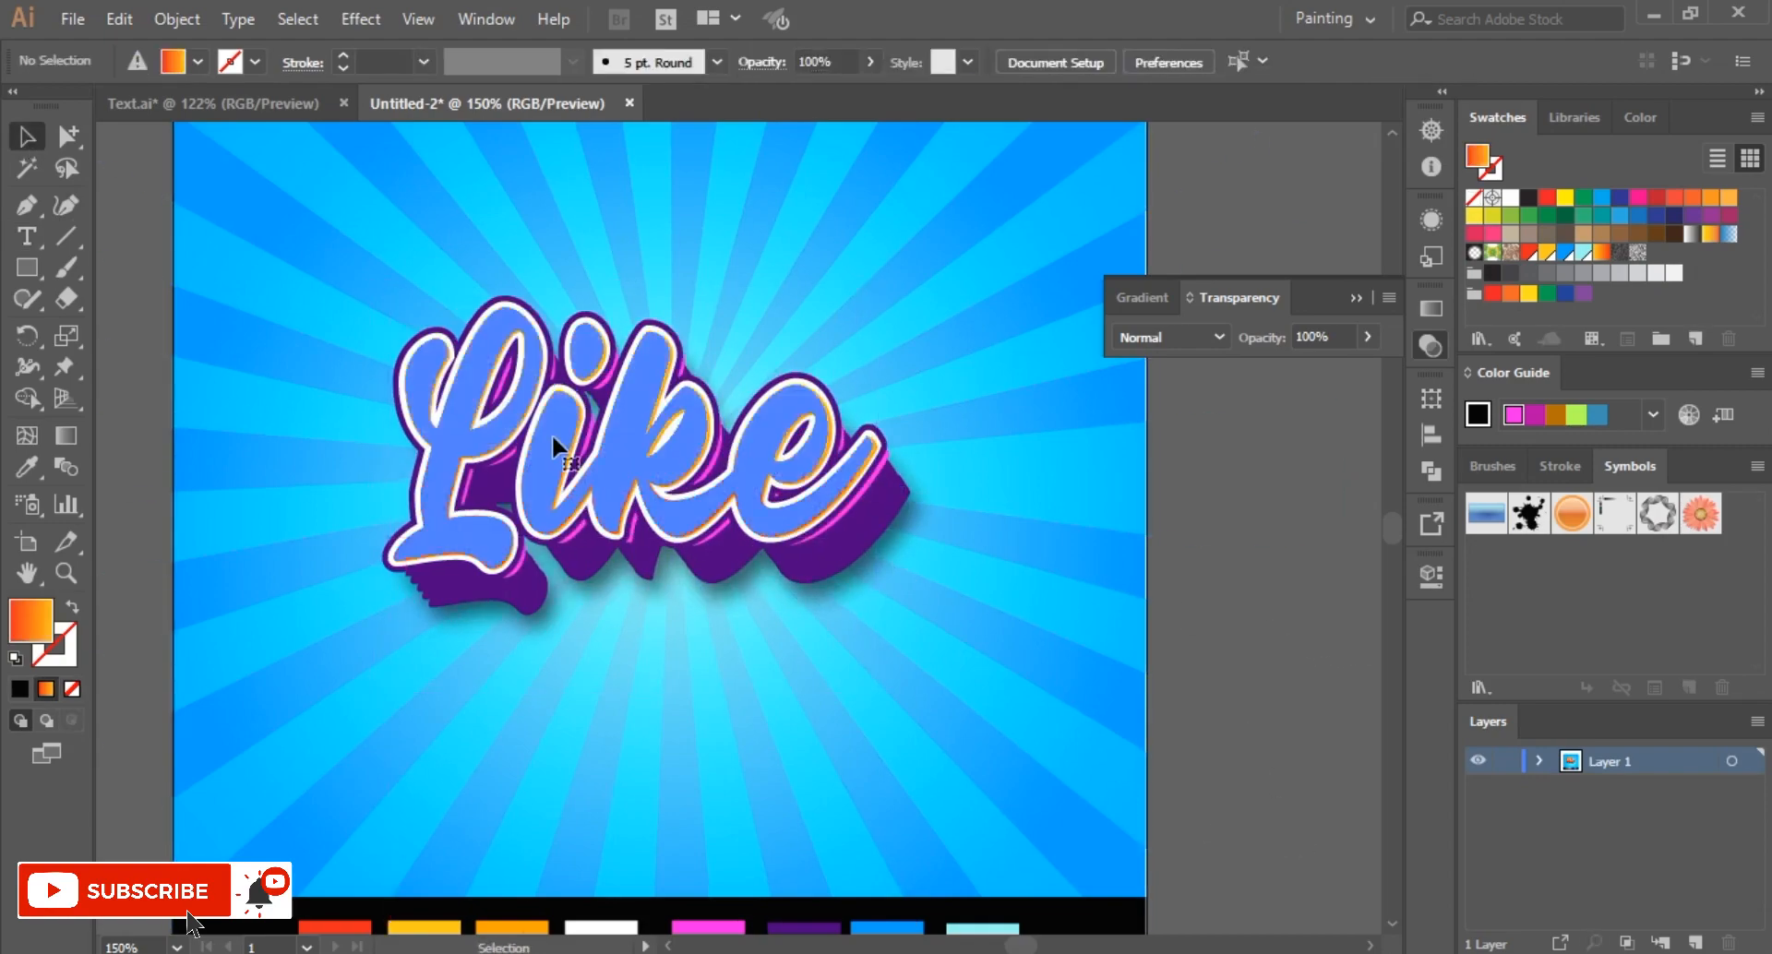
Step: Replace the lettering's text with "Be Safe", using a lowercase second letter
double_click(552, 434)
double_click(554, 433)
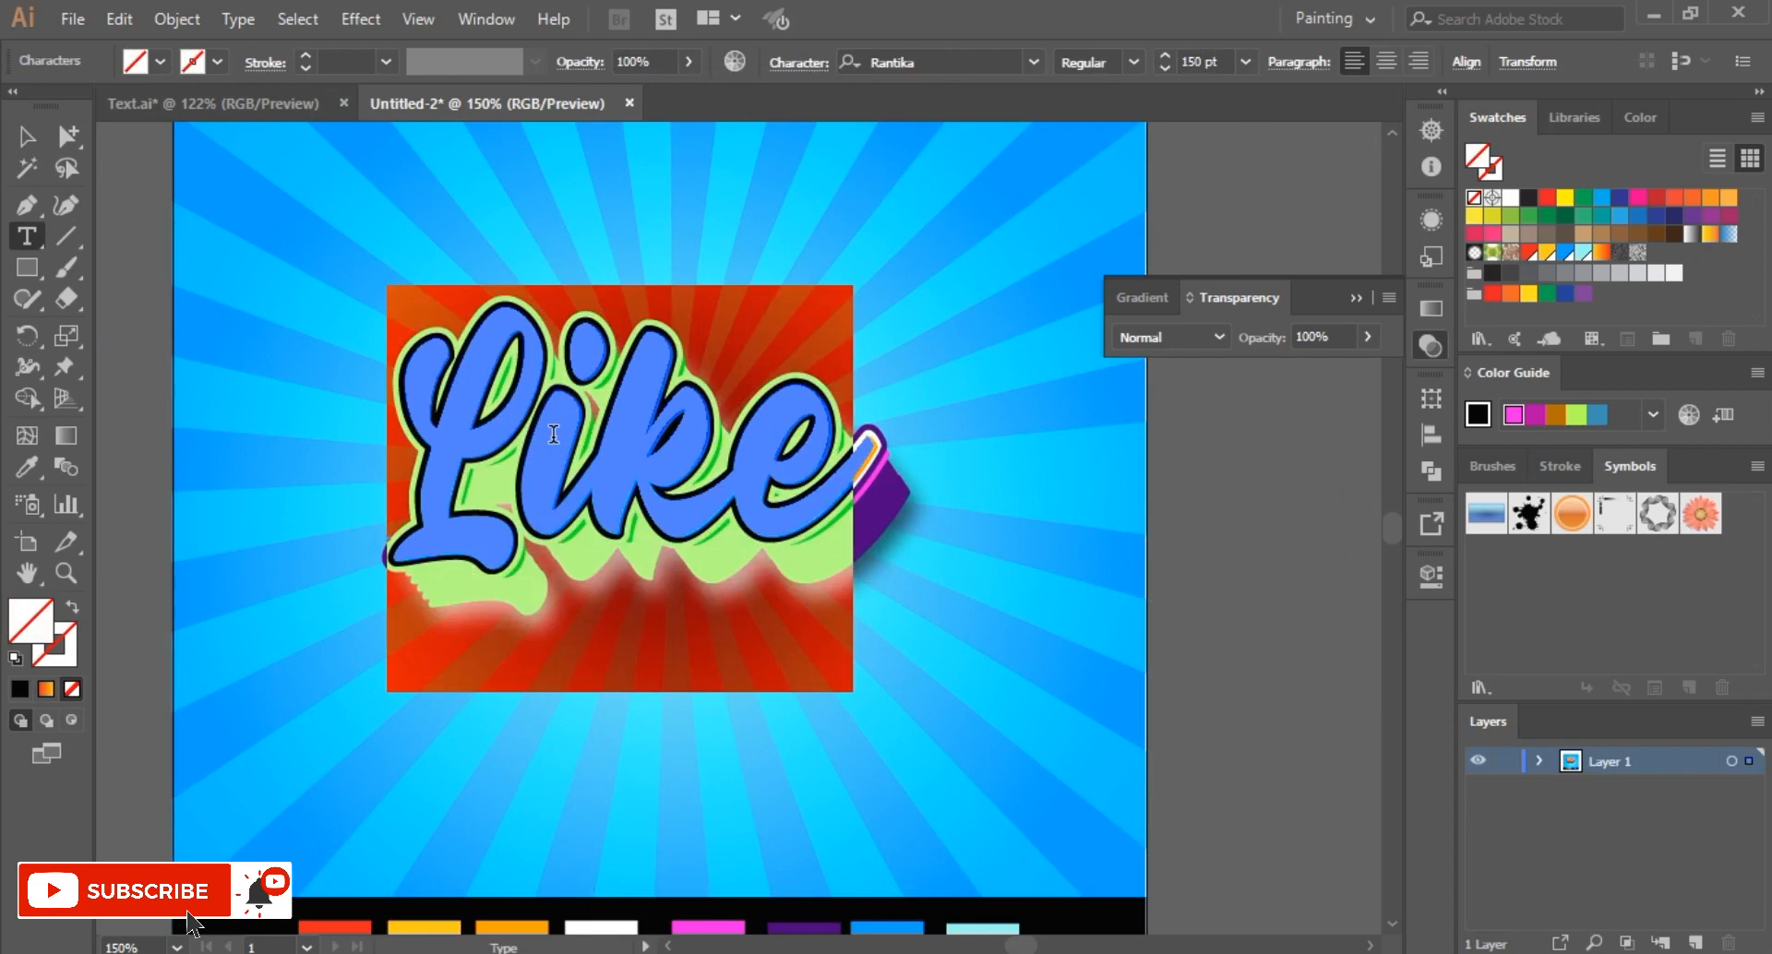
text(BE )
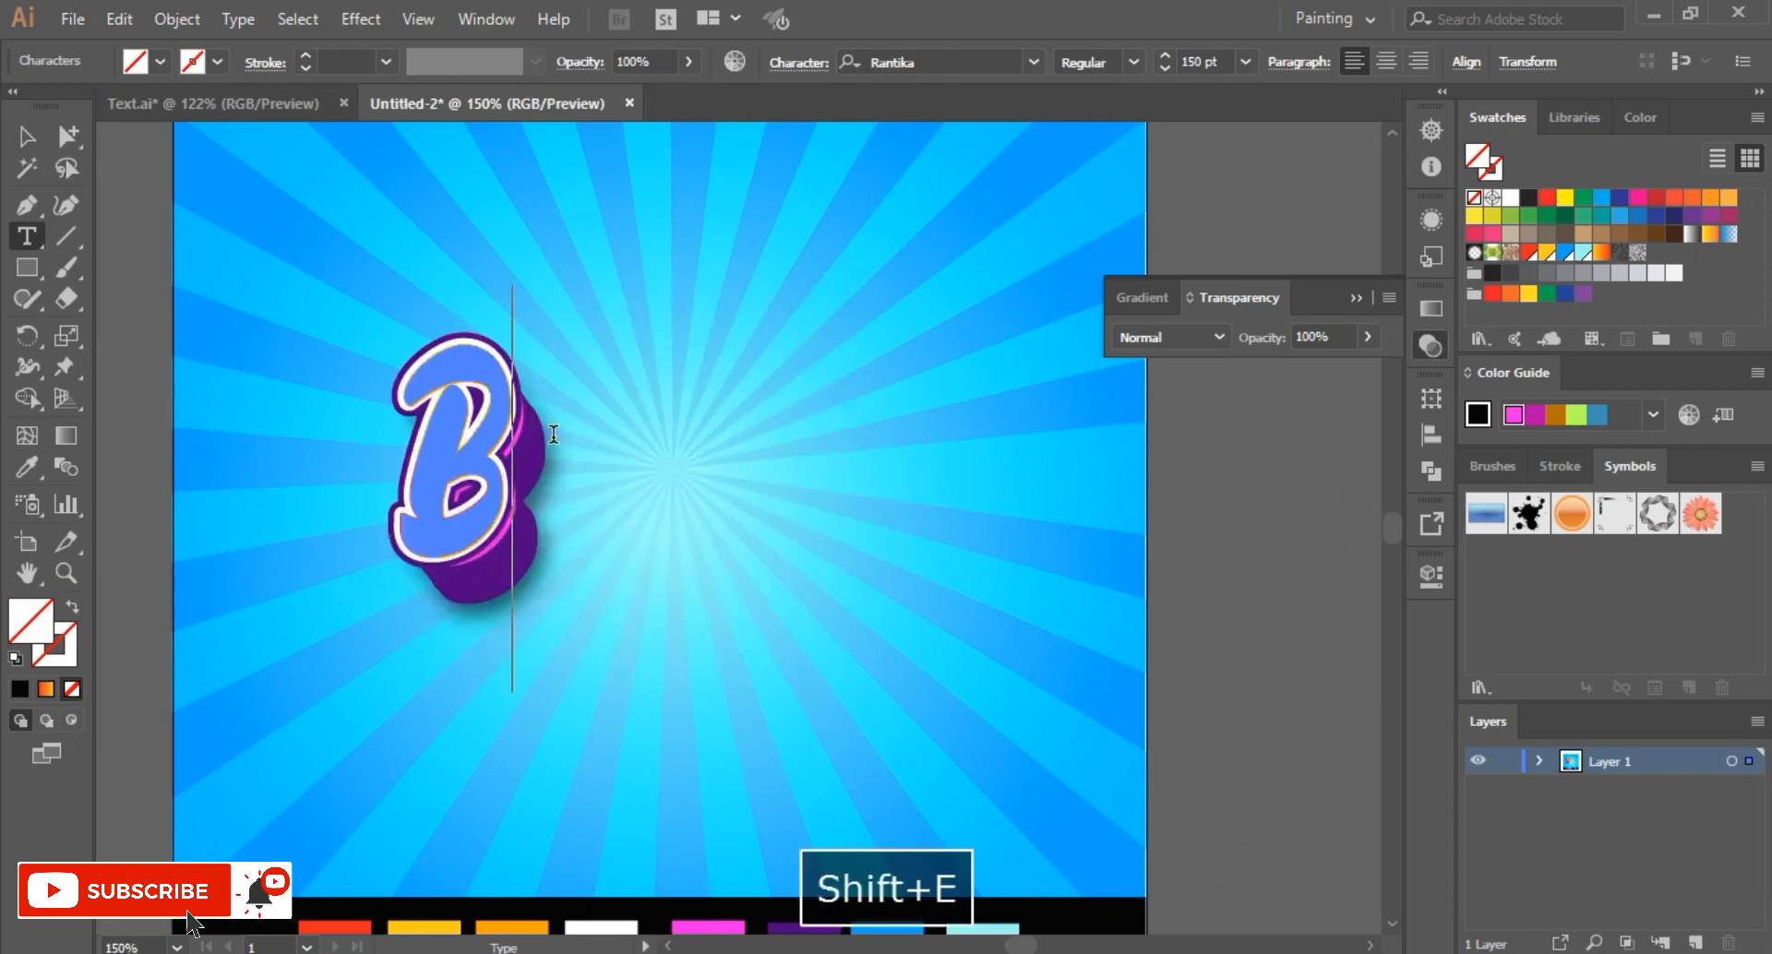
text(Sa)
text(e)
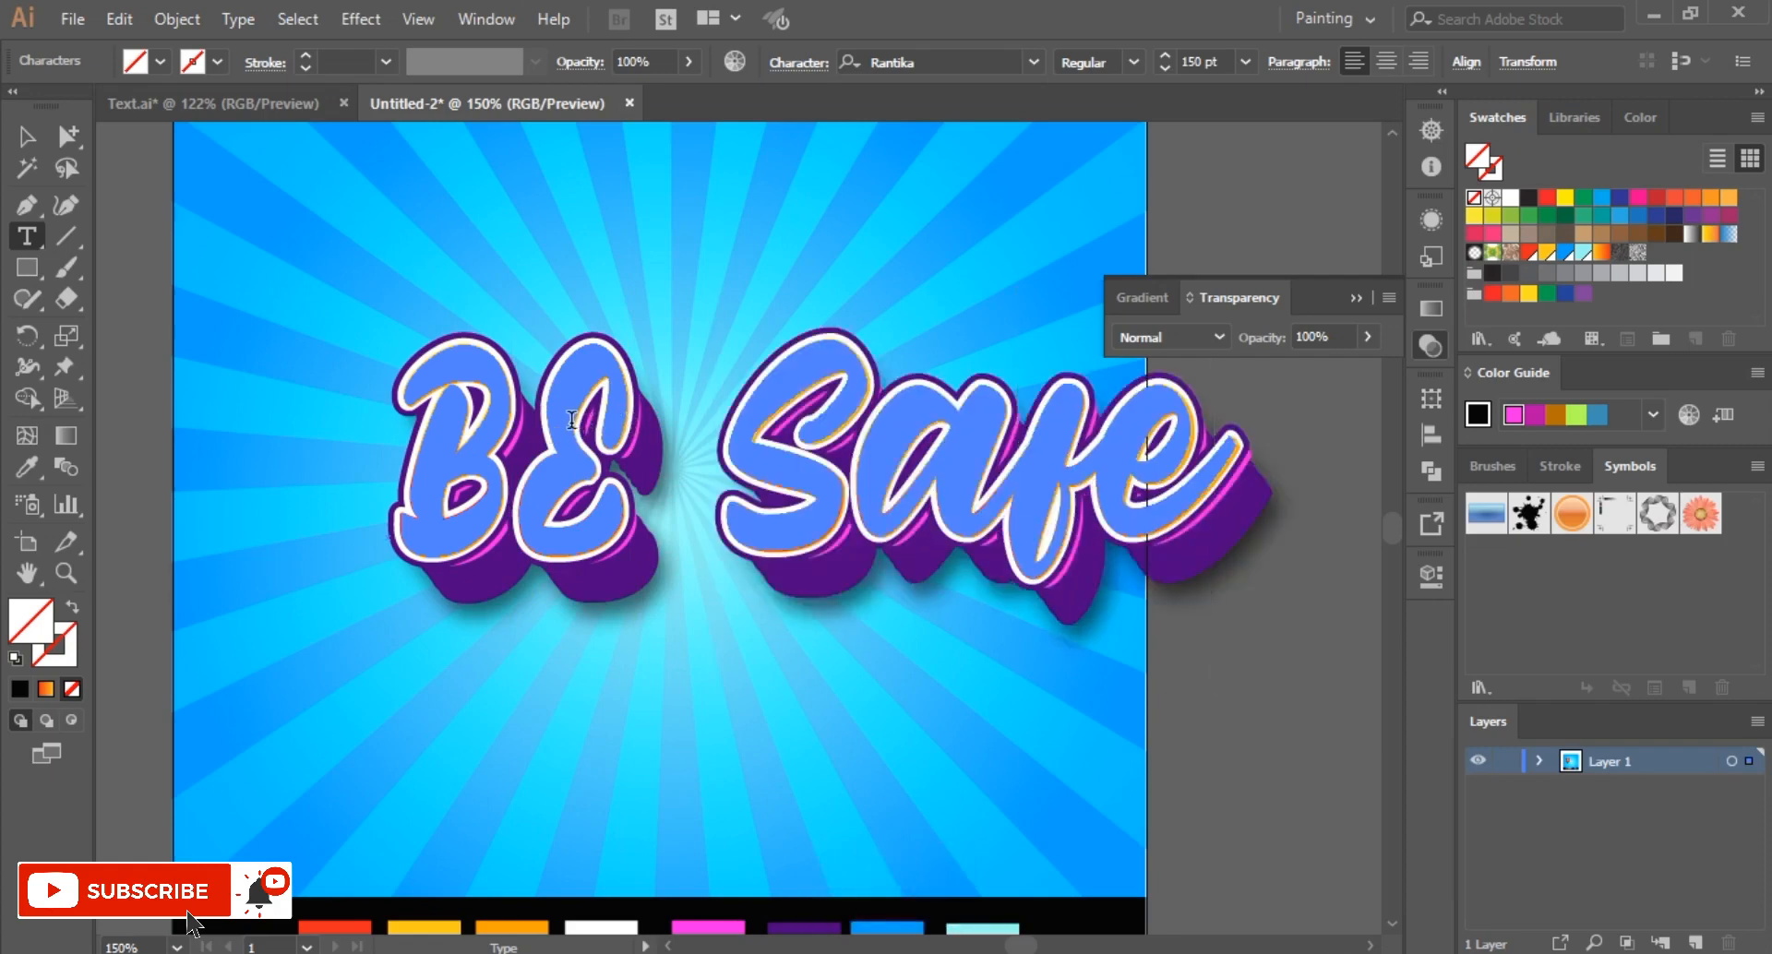
drag(573, 421, 570, 431)
text(e)
key(Escape)
Step: Move the "Be Safe" lettering left to centre it on the sunburst, and fit the artboard in view
drag(867, 491, 753, 478)
click(1244, 611)
key(ctrl+0)
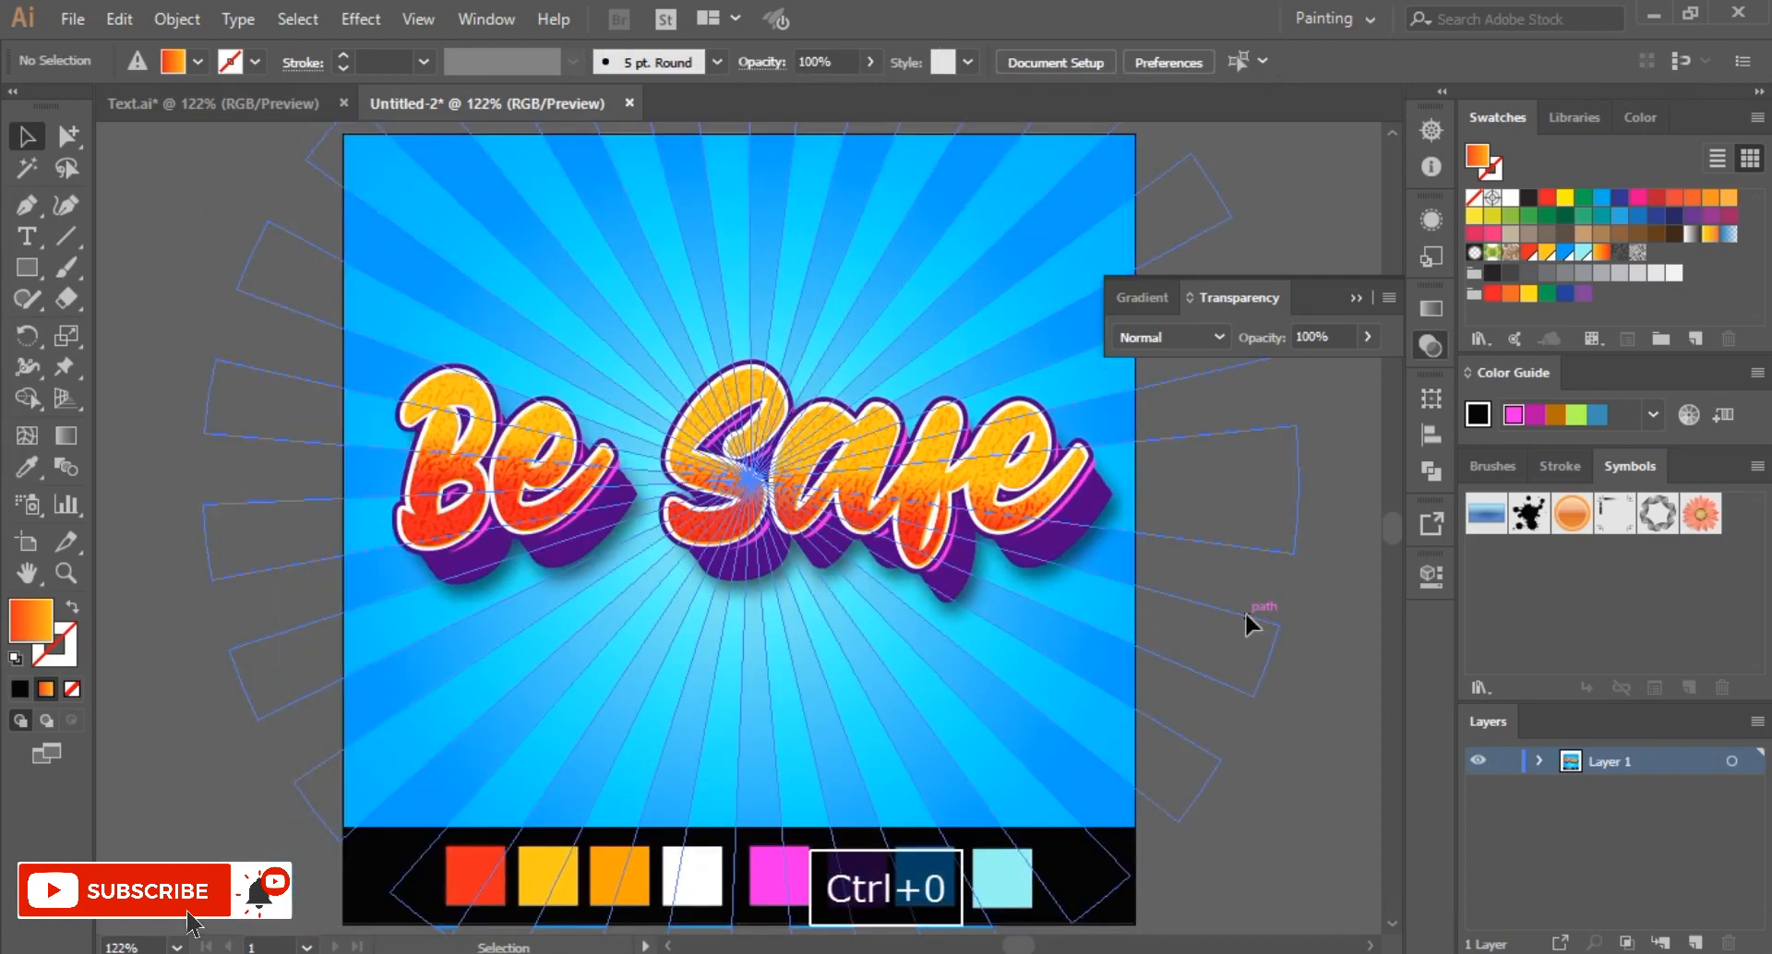